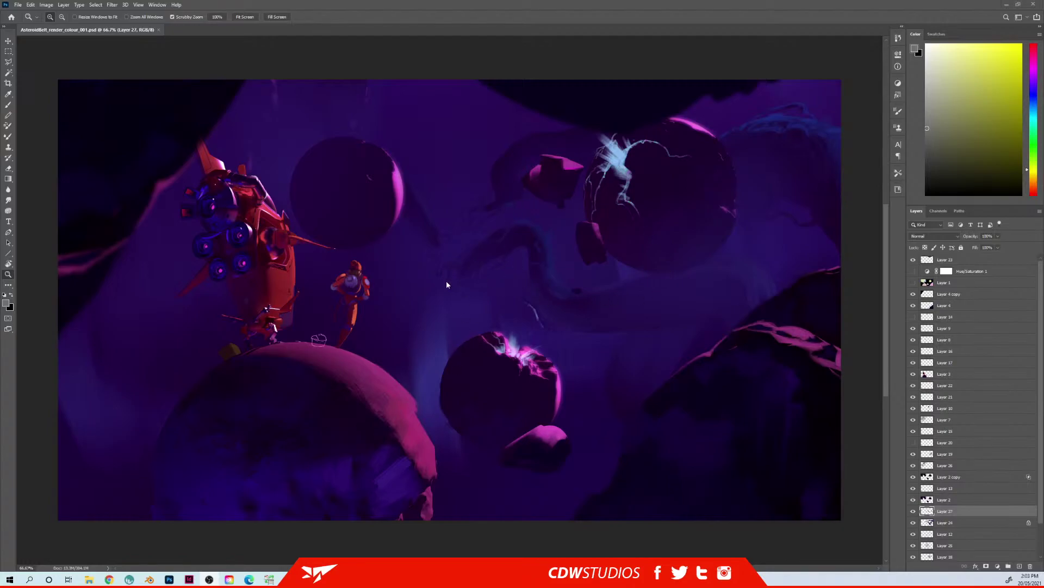
drag(434, 299, 403, 240)
key(b)
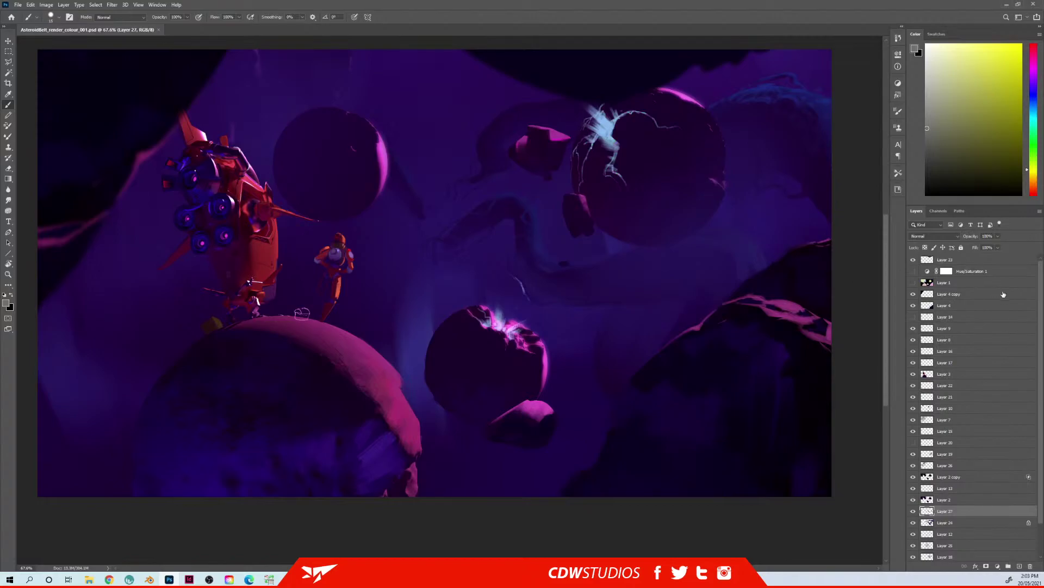
drag(1033, 306, 1034, 320)
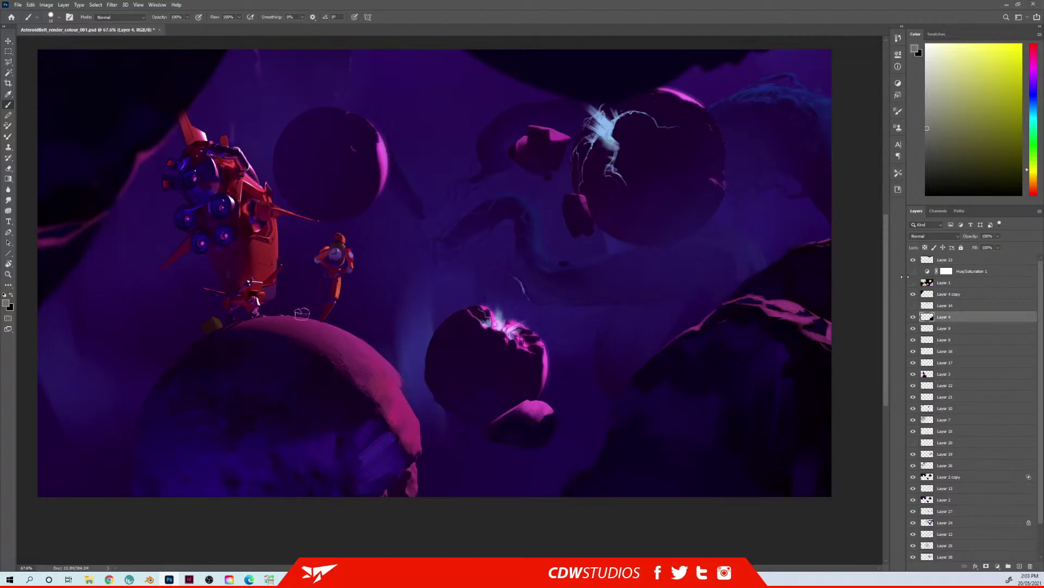
key(ctrl+z)
click(914, 271)
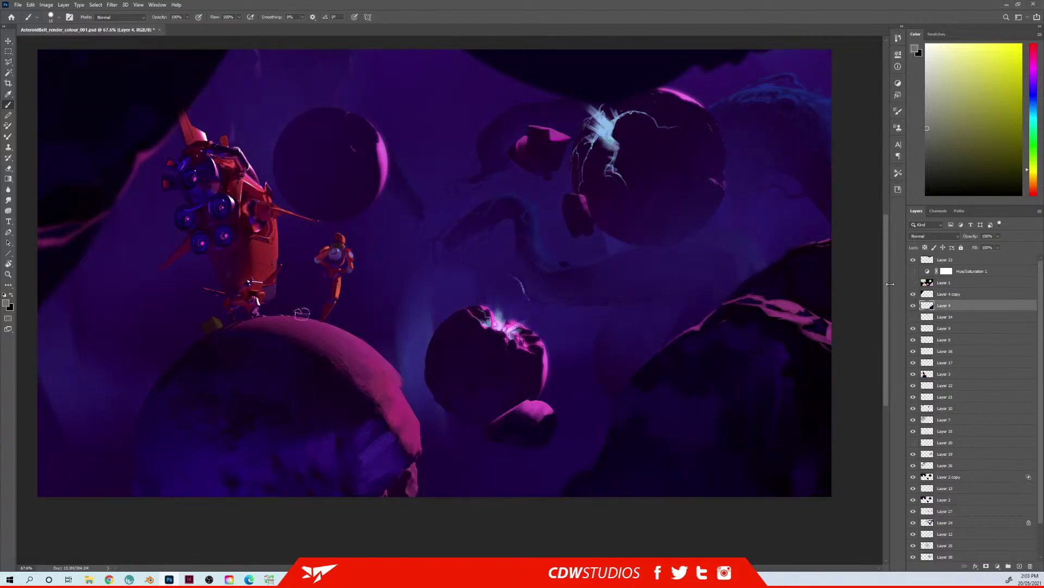
Step: Create a new layer directly beneath the tentacle layer, Layer 24
ctrl+right_click(450, 238)
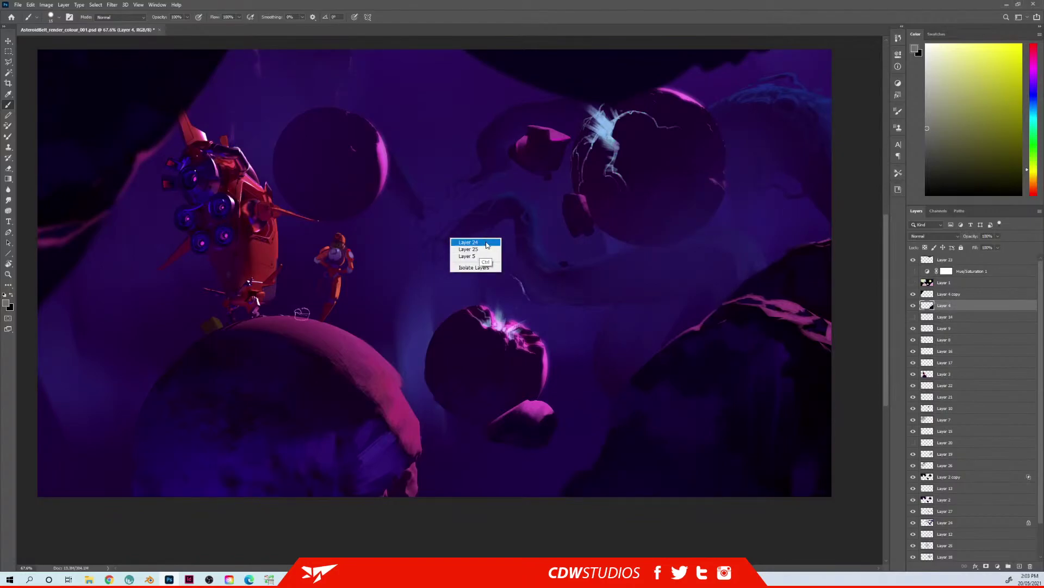
click(469, 260)
click(913, 522)
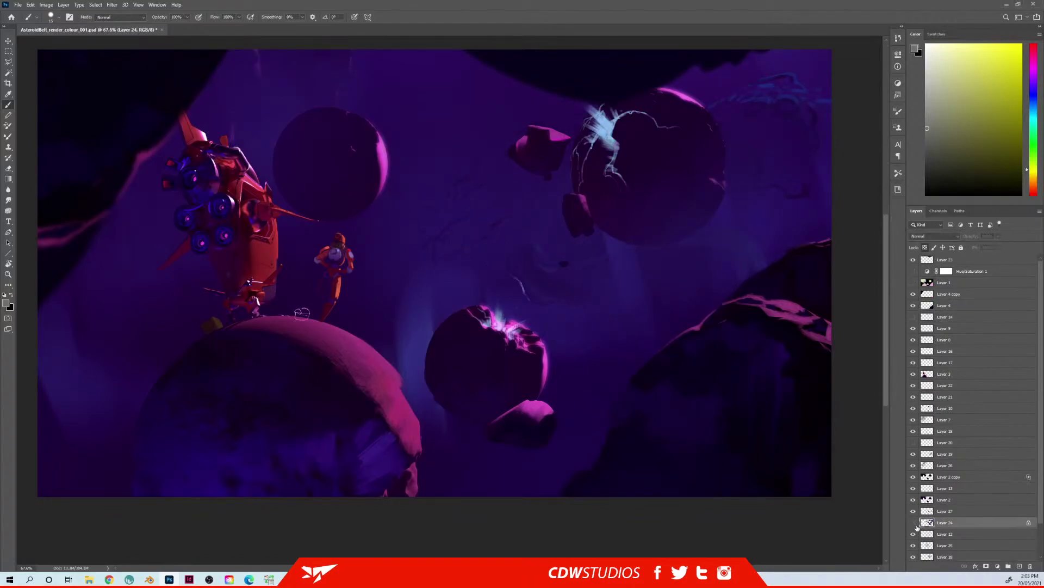
click(913, 523)
click(928, 534)
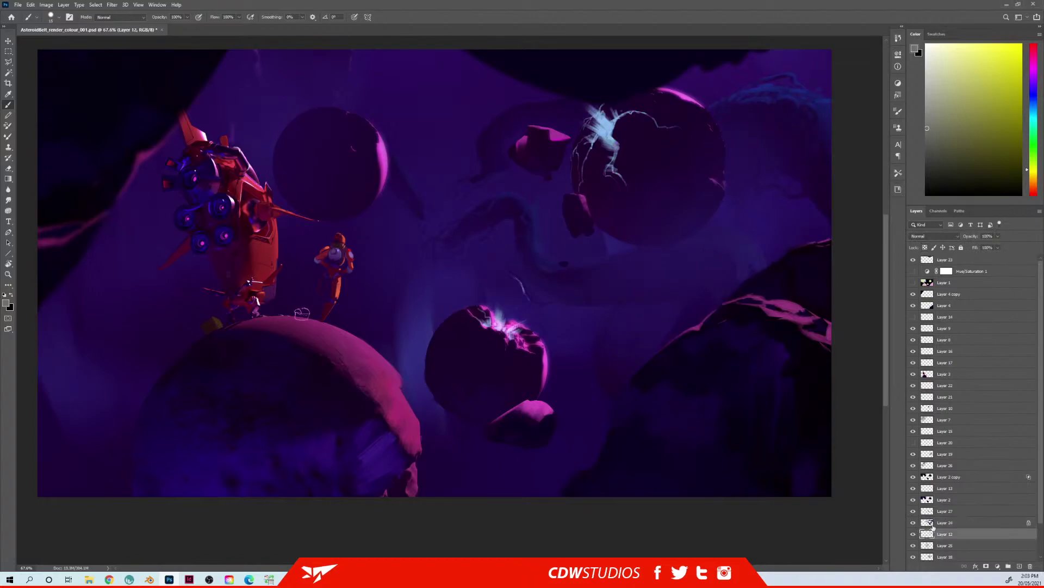
key(ctrl+shift+n)
key(Return)
Step: Choose the Soft Round brush and undo the test dab made on the background
right_click(419, 235)
key(Escape)
right_click(398, 191)
click(534, 379)
click(437, 150)
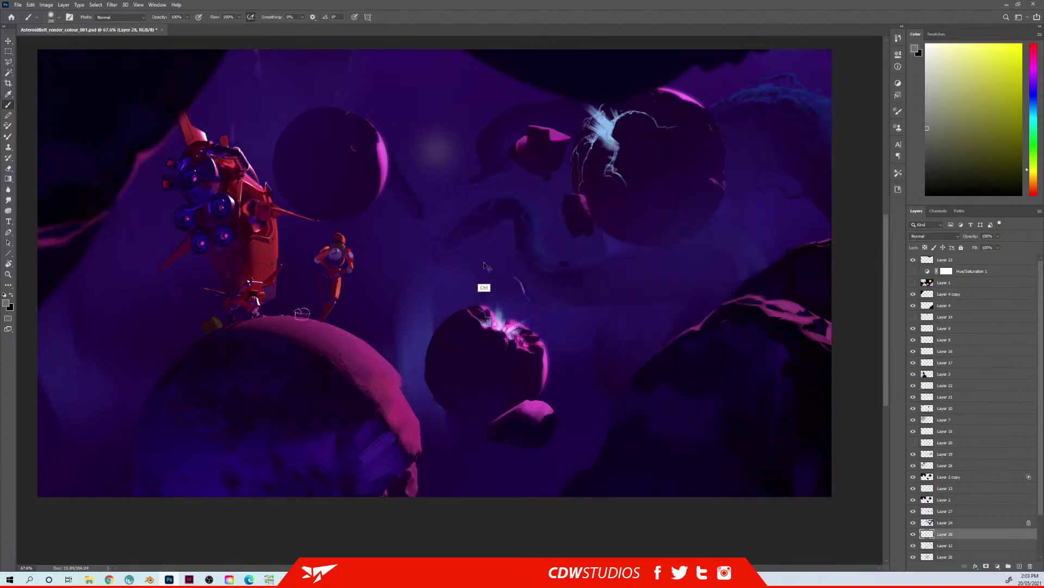
key(ctrl+z)
Step: Set the painting colour to a medium blue and enlarge the soft brush
alt+click(431, 321)
key(])
click(1030, 97)
click(982, 85)
key(])
key(])
key(])
key(])
Step: Paint a broad soft blue haze across the background behind the tentacles and asteroids with a 1200 px brush
drag(456, 166, 414, 283)
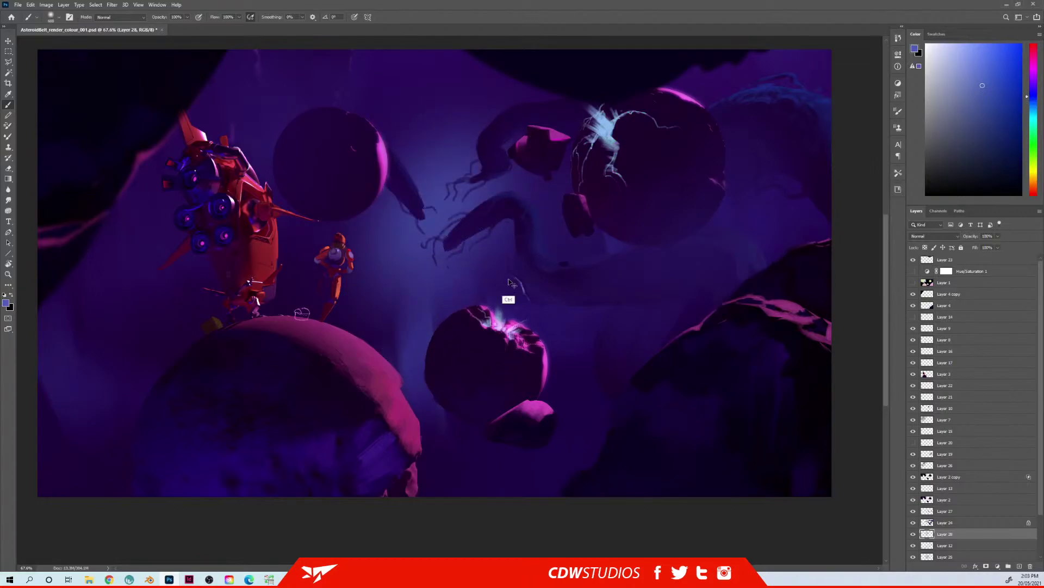
key(ctrl+z)
key(])
key(])
key(])
key(])
key(])
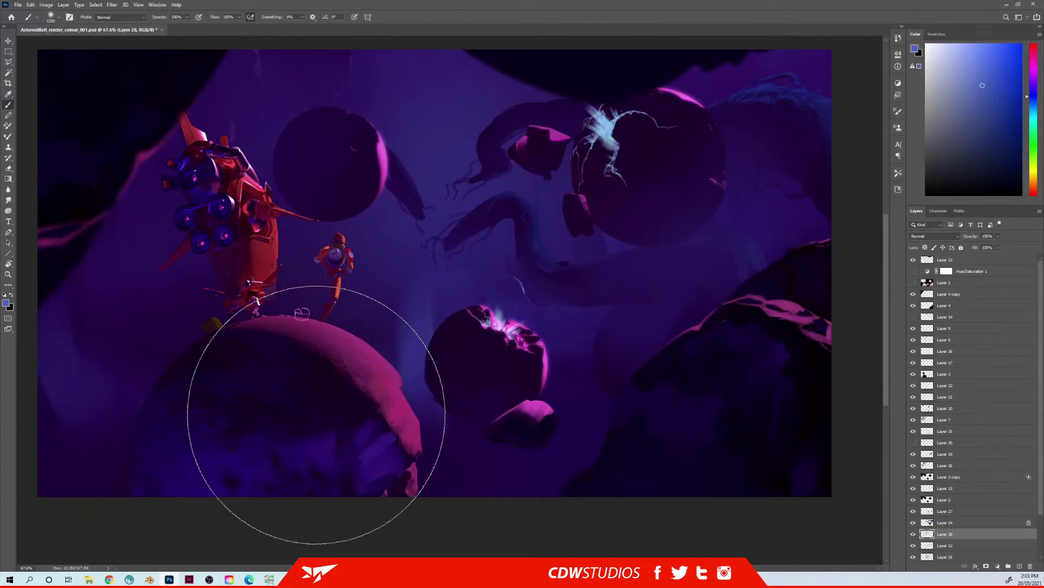
mouse_move(128, 370)
mouse_down()
mouse_move(175, 343)
mouse_move(178, 307)
mouse_up()
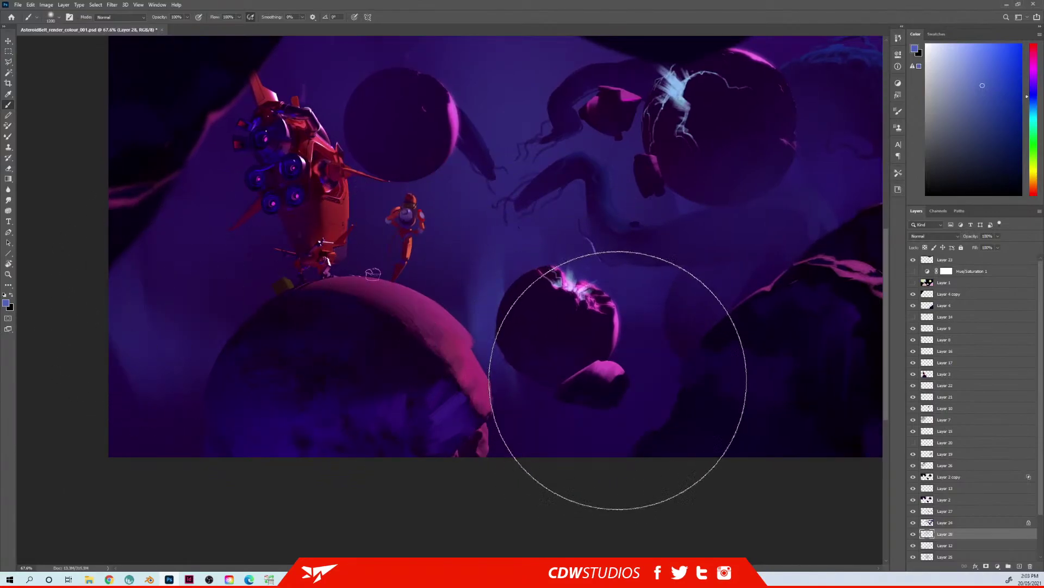
drag(518, 212, 406, 305)
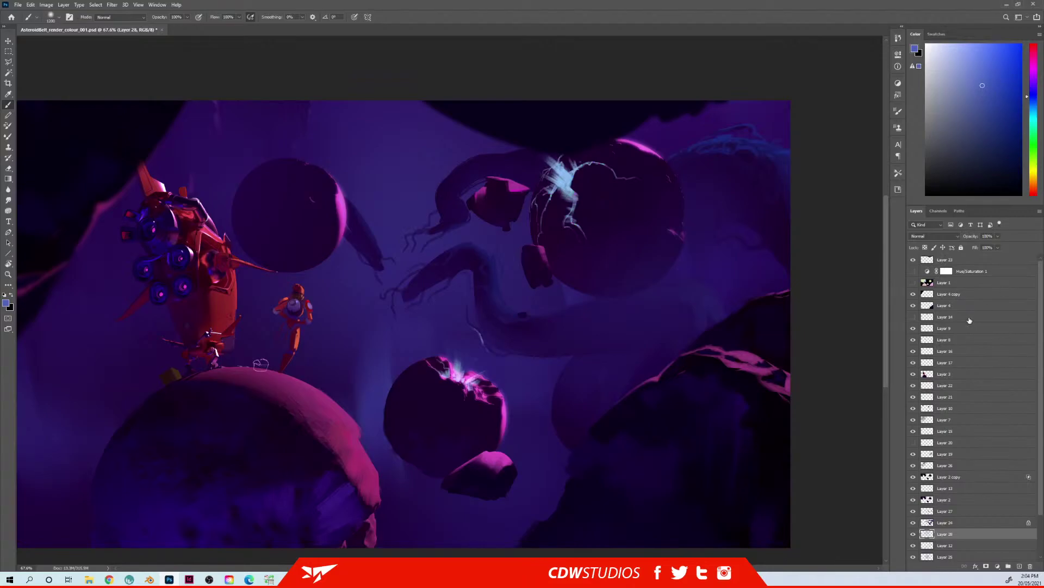
drag(364, 351, 515, 294)
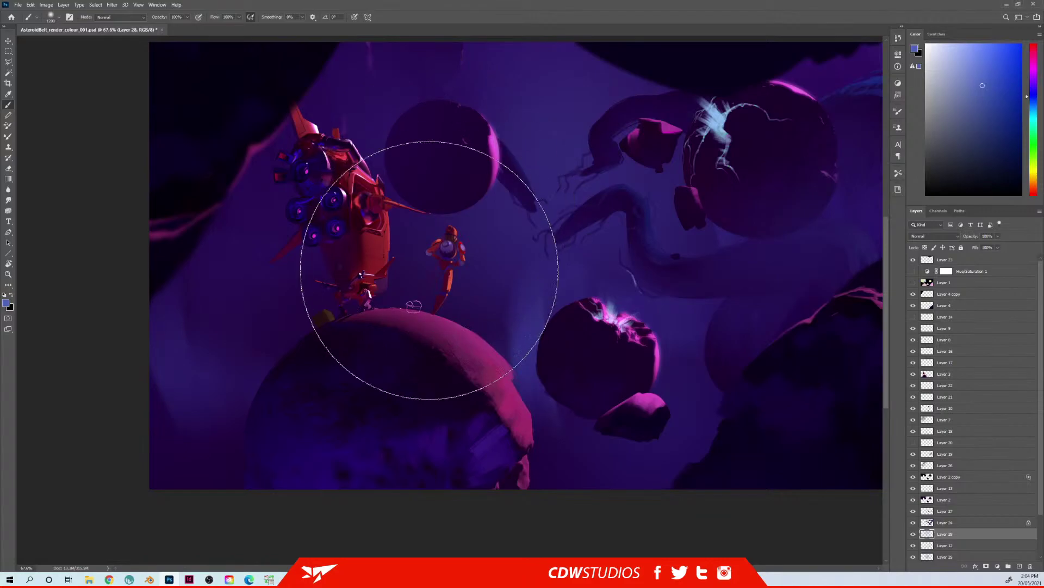
Step: Hide Layer 8 with the flying astronaut and create a new layer directly above it
ctrl+right_click(447, 256)
click(462, 260)
drag(459, 261, 465, 249)
click(913, 339)
key(ctrl+shift+n)
key(Return)
Step: Switch to the Sampled Brush 7 1 brush and sample a dark purple from the spaceship
drag(444, 314, 399, 254)
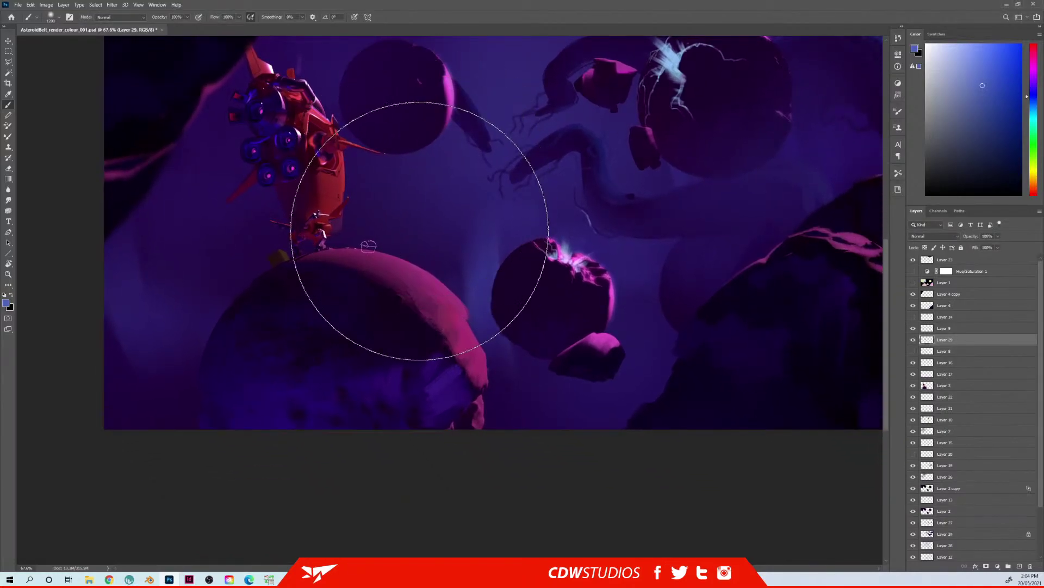
right_click(428, 232)
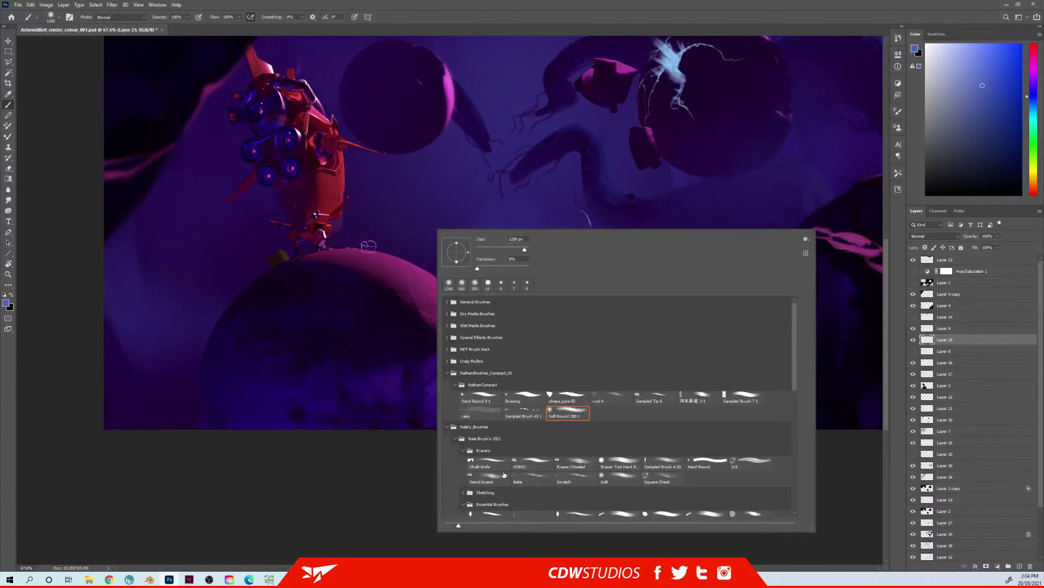
click(745, 400)
alt+click(304, 199)
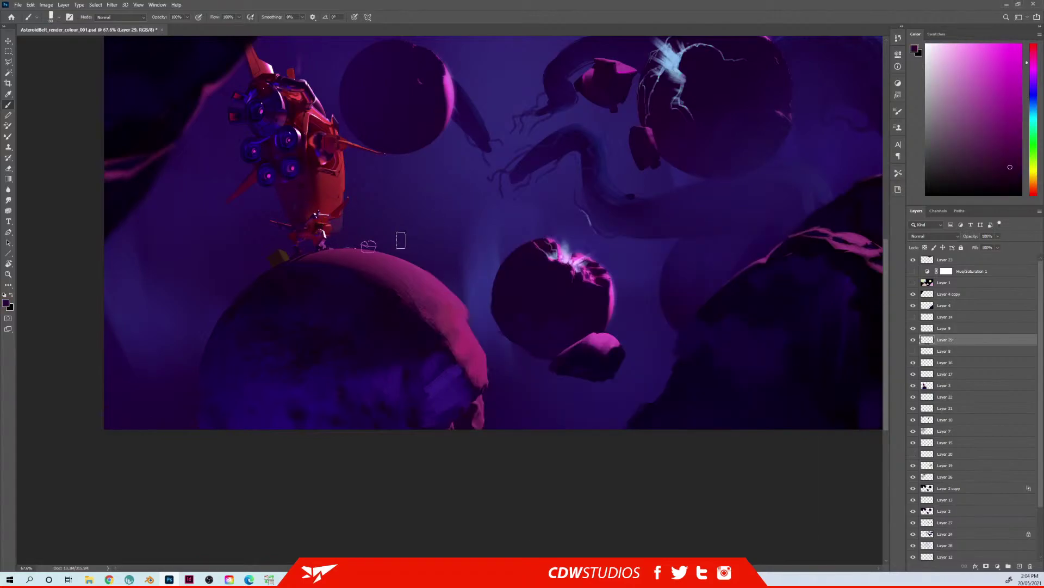
drag(441, 219, 423, 224)
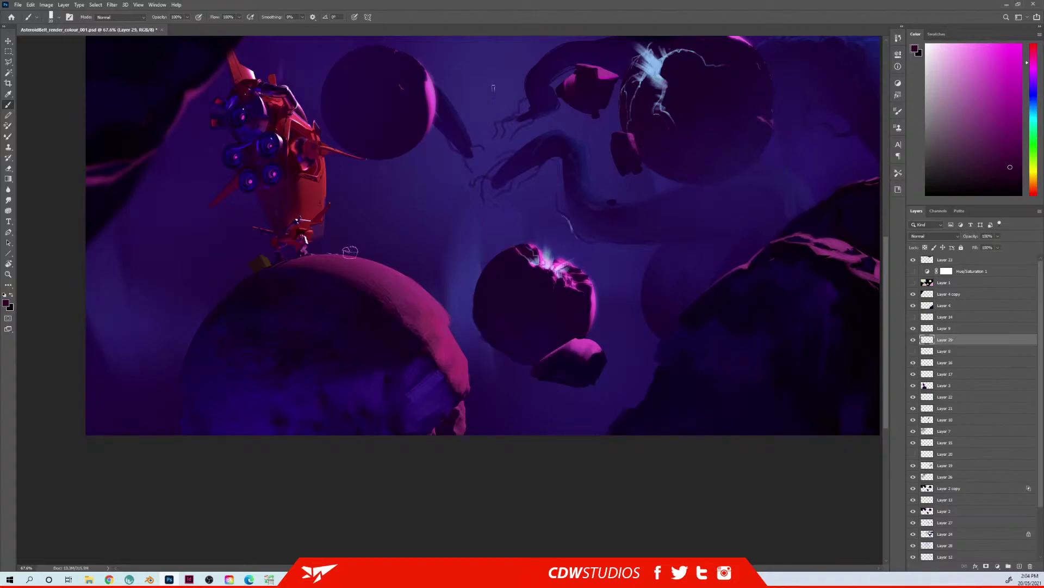
Step: Find the highlight layer of the round asteroid beside the ship, Layer 2 copy, and hide it
ctrl+right_click(386, 128)
click(401, 137)
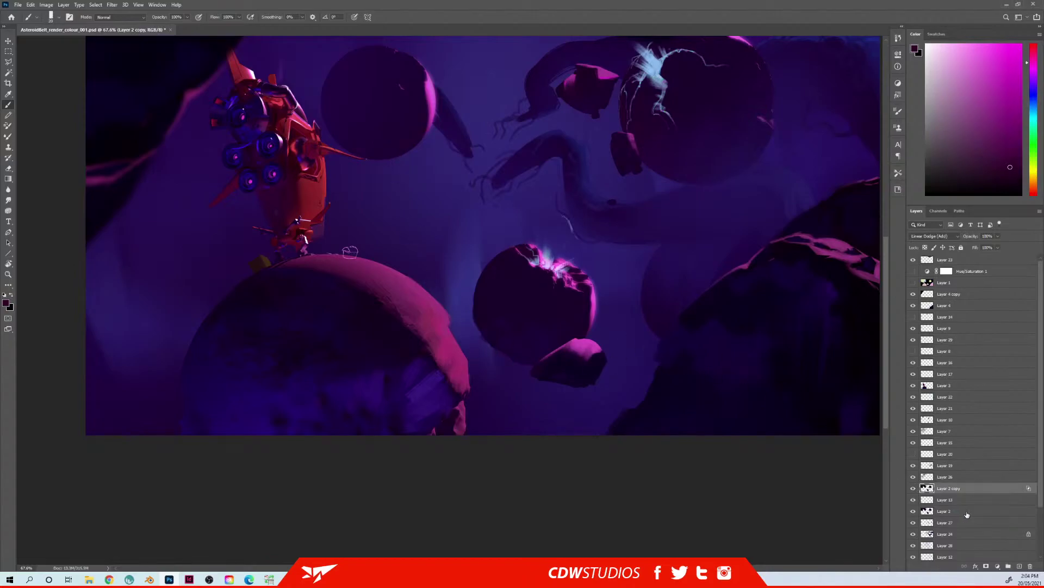
click(914, 488)
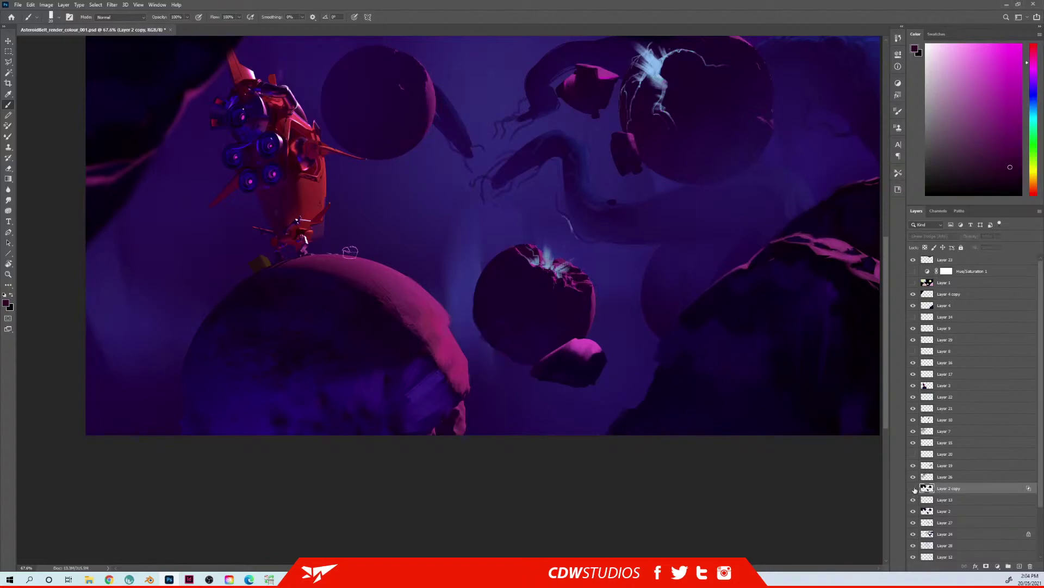
click(915, 489)
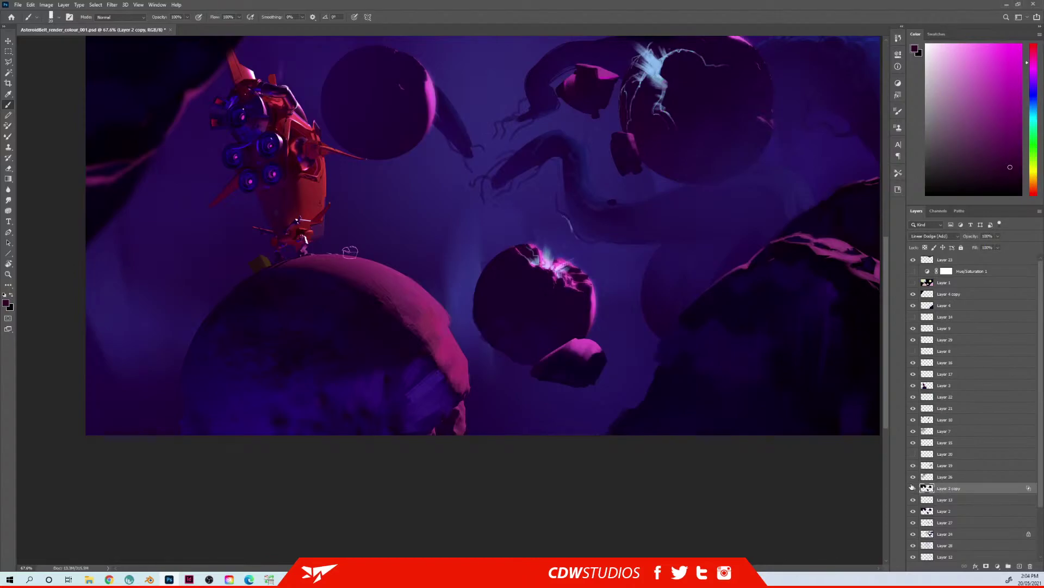
click(914, 489)
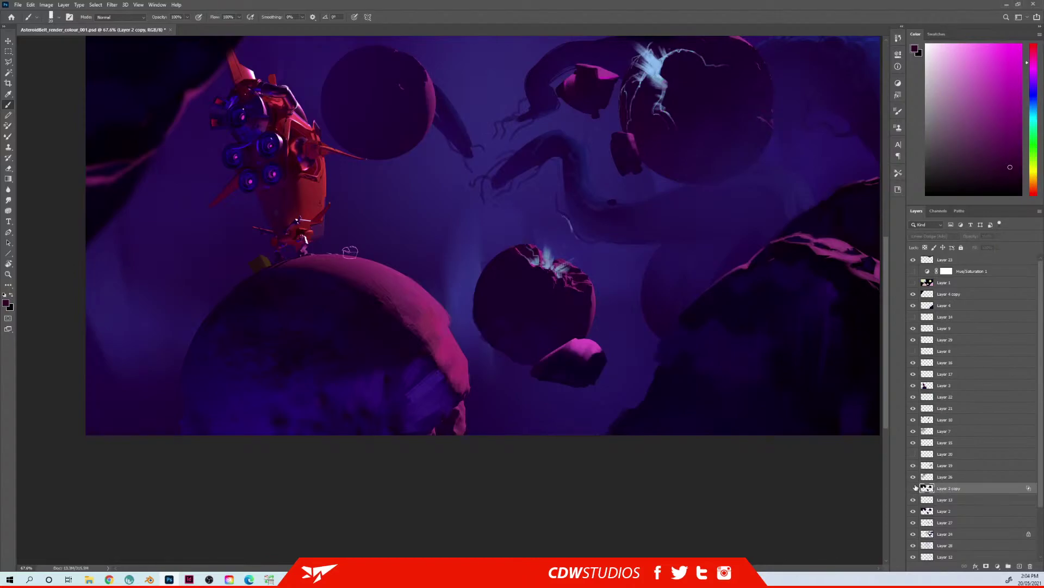
Step: Try to move the asteroid beside the ship on Layer 2 after outlining it with the Polygonal Lasso
click(951, 513)
drag(373, 294, 393, 372)
key(l)
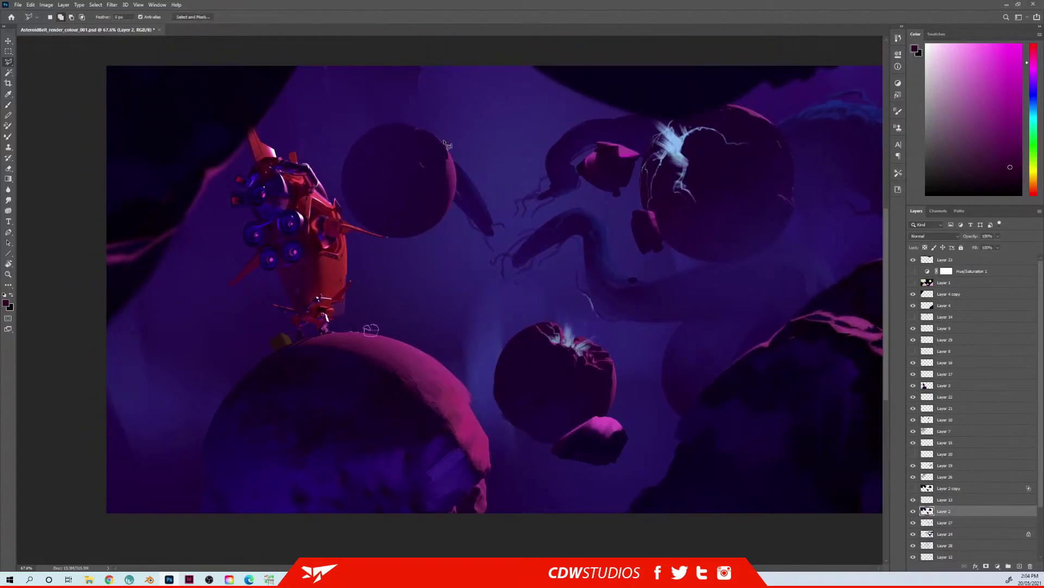
click(449, 130)
click(374, 93)
click(332, 160)
click(351, 247)
click(465, 271)
click(486, 136)
click(449, 131)
drag(424, 186, 461, 184)
key(ctrl+z)
Step: Switch to the Magic Wand, clear the trial selection and turn off sampling of all layers
key(w)
alt+shift+click(361, 171)
click(364, 172)
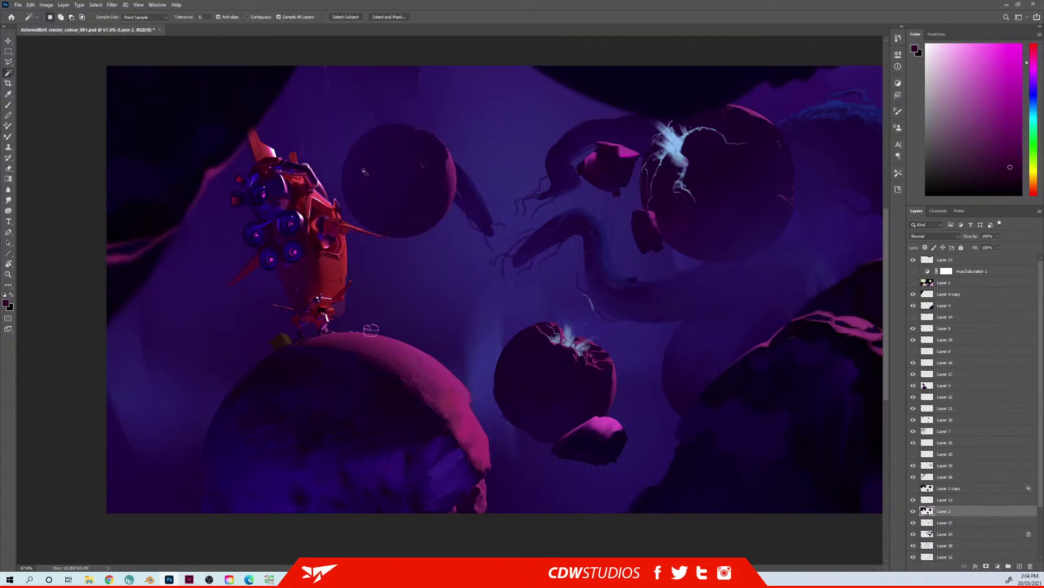
key(ctrl+d)
click(291, 17)
Step: Try to select the asteroid beside the ship on Layer 2 with the Magic Wand
click(384, 178)
key(ctrl+d)
click(378, 181)
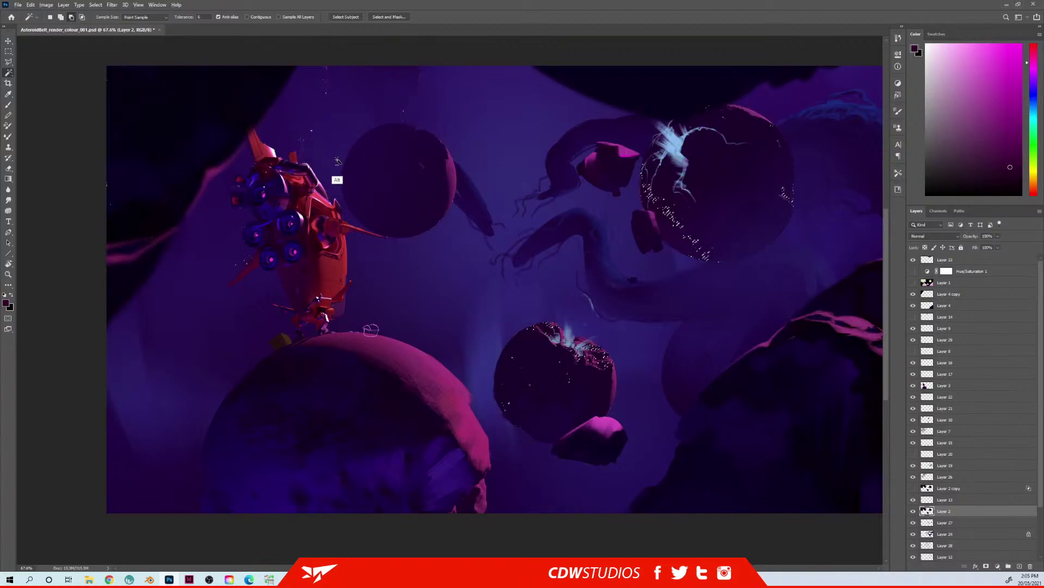
key(ctrl+z)
key(ctrl+d)
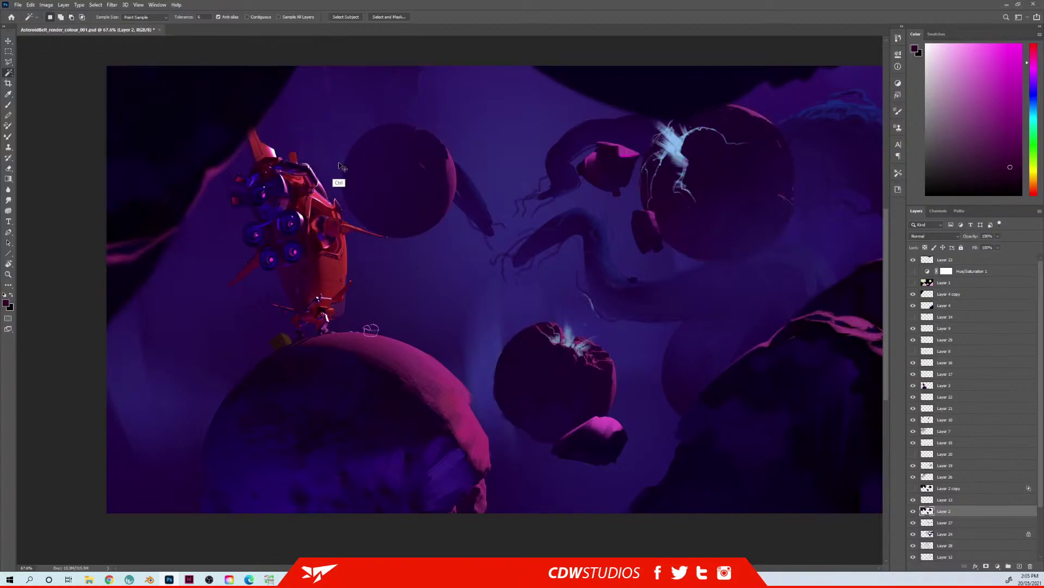
Step: Select the asteroid beside the ship with the Magic Wand from the flat colour mask on Layer 1, and hide the mask again
alt+click(914, 511)
alt+click(914, 510)
scroll(566, 273, up, 1)
click(914, 282)
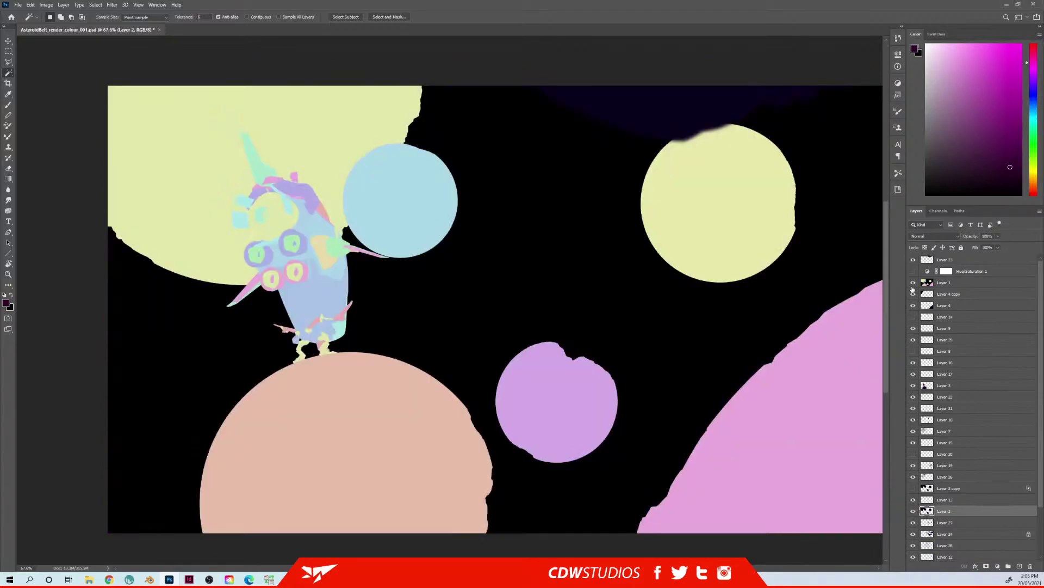
click(403, 216)
key(ctrl+d)
click(924, 280)
click(405, 206)
click(913, 283)
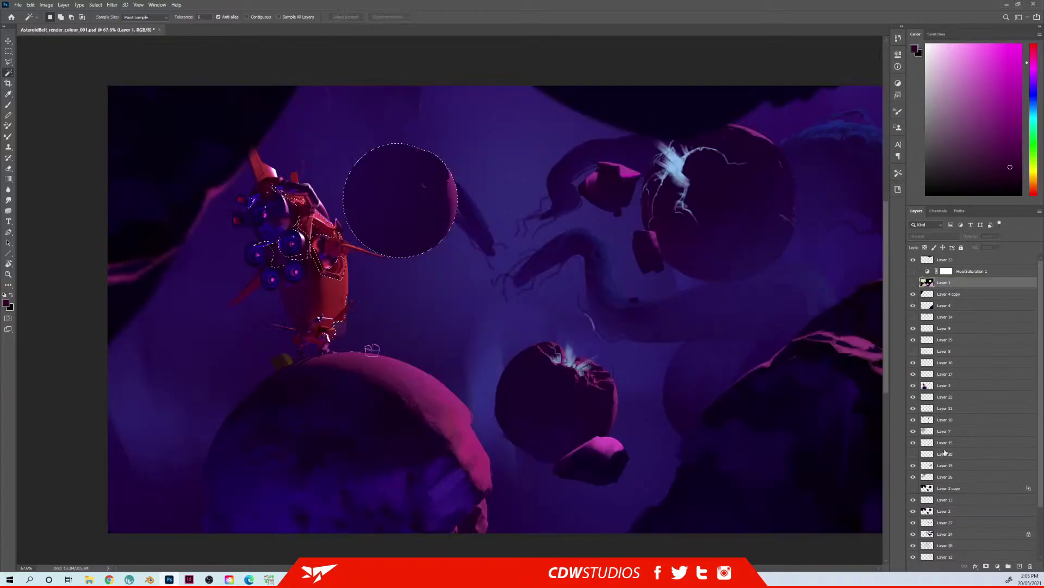
Step: Move the selected asteroid on Layer 2 down and away from the ship, and clear the selection
click(947, 514)
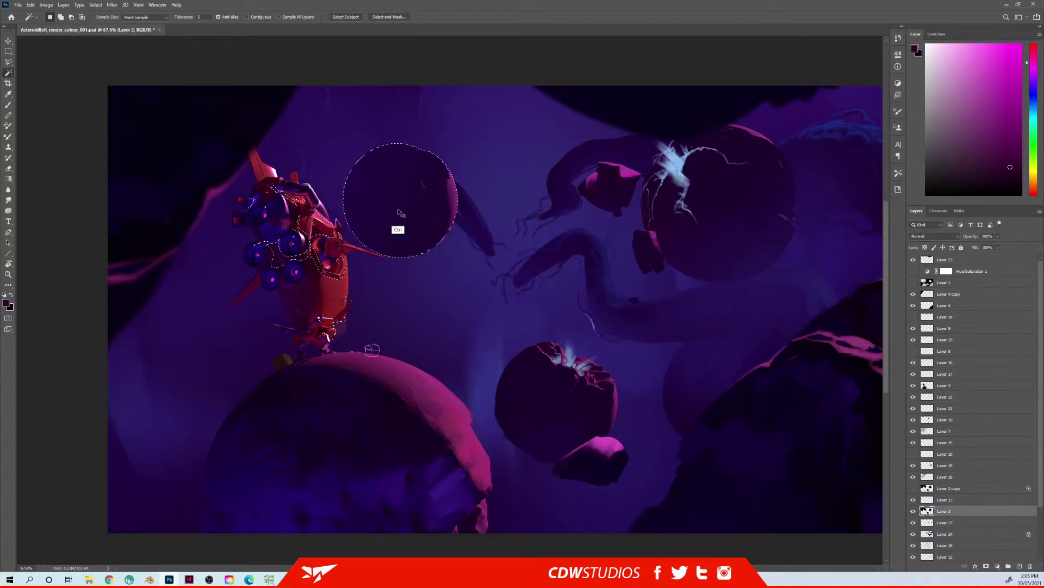
drag(401, 213, 430, 260)
key(ctrl+d)
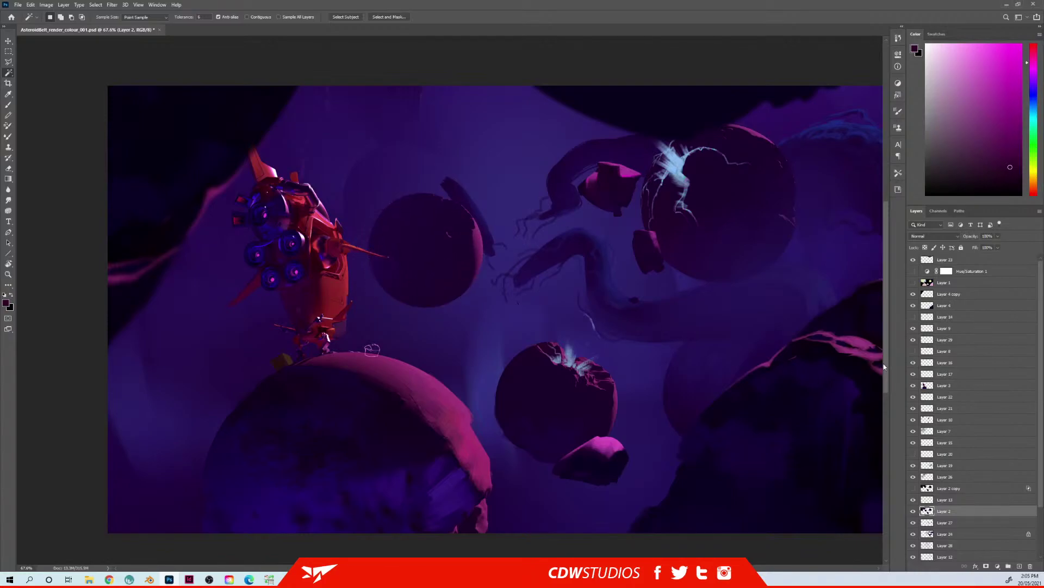
Step: Make Layer 24, the layer of the tentacle behind the moved asteroid, active and check its content by toggling its visibility
ctrl+right_click(468, 193)
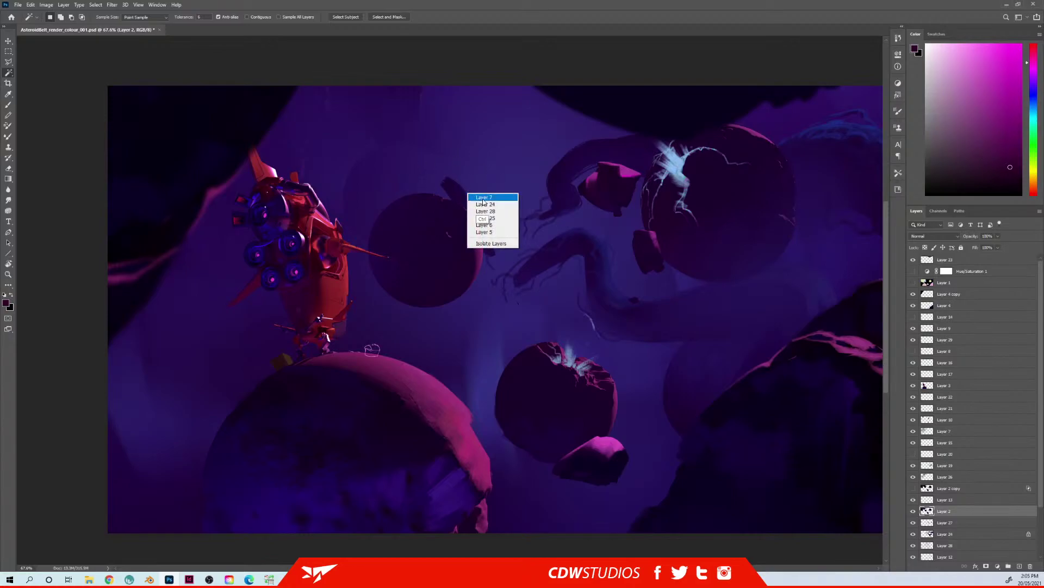
ctrl+right_click(457, 190)
click(475, 200)
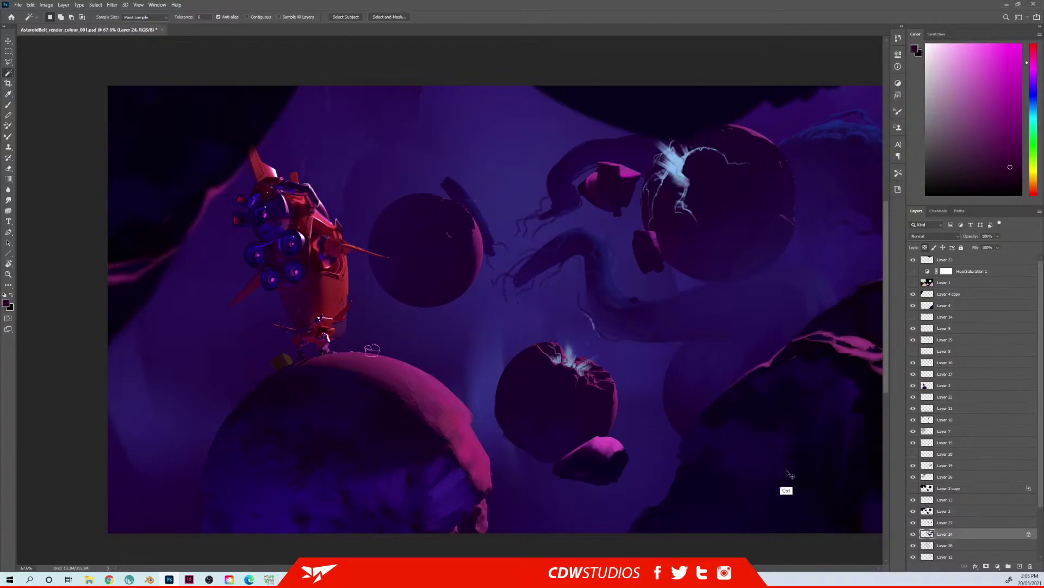
click(913, 534)
click(913, 534)
Step: Extend the tentacle on Layer 24 in an arc over the moved asteroid, using its own sampled dark purple
key(b)
alt+click(452, 190)
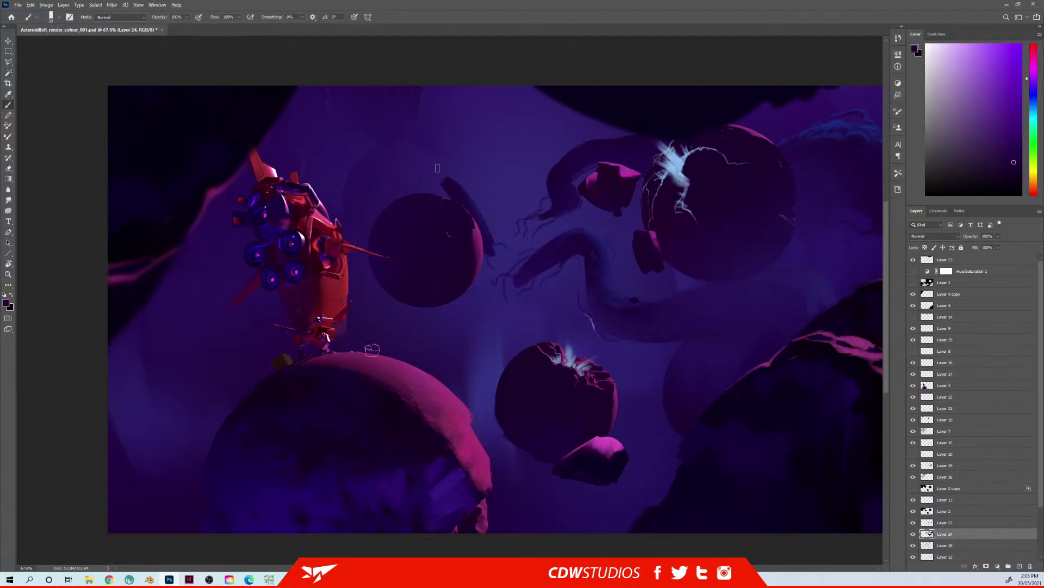
mouse_move(449, 194)
mouse_down()
mouse_move(379, 207)
mouse_move(411, 205)
mouse_move(447, 192)
mouse_up()
key(bracketright)
key(bracketright)
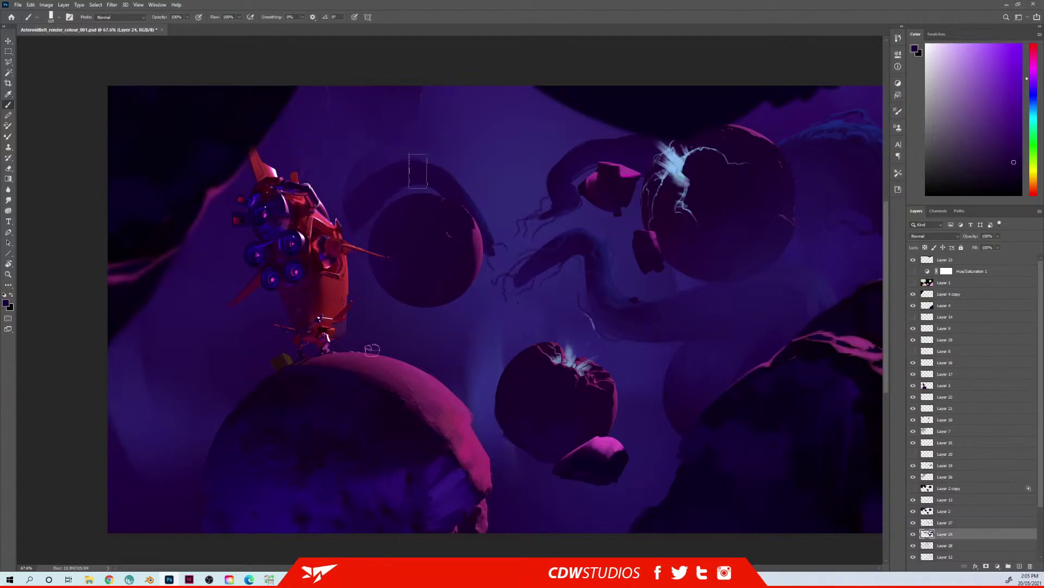
key(bracketleft)
key(bracketleft)
drag(444, 177, 498, 243)
Step: Create a new layer, raise it several places above Layer 2 copy and sample the asteroid's dark purple for painting
key(ctrl+shift+n)
key(Return)
key(ctrl+bracketright)
key(ctrl+bracketright)
key(ctrl+bracketright)
key(ctrl+bracketright)
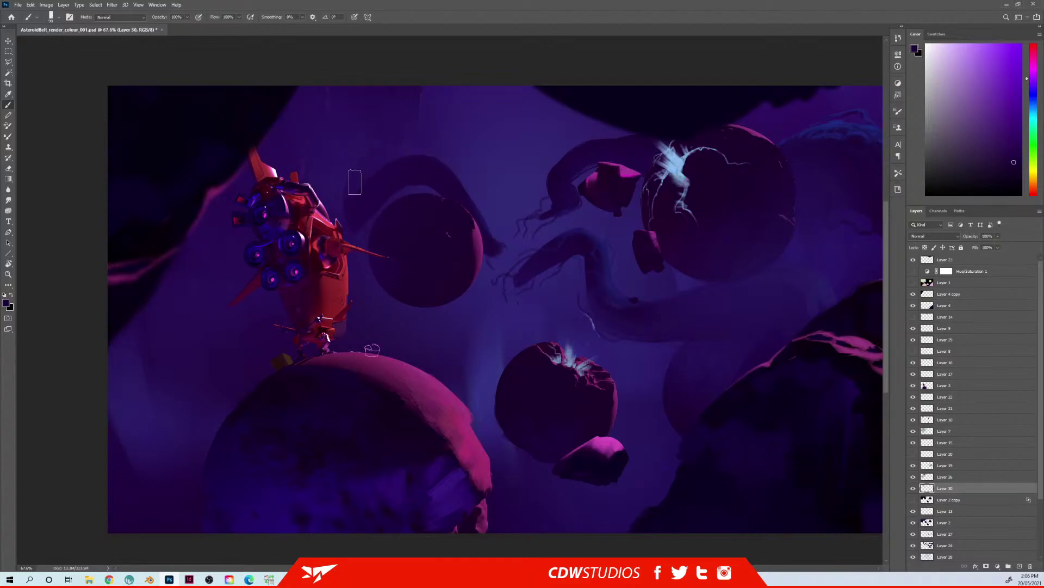
alt+click(401, 227)
key(ctrl+bracketright)
key(ctrl+bracketright)
key(ctrl+bracketright)
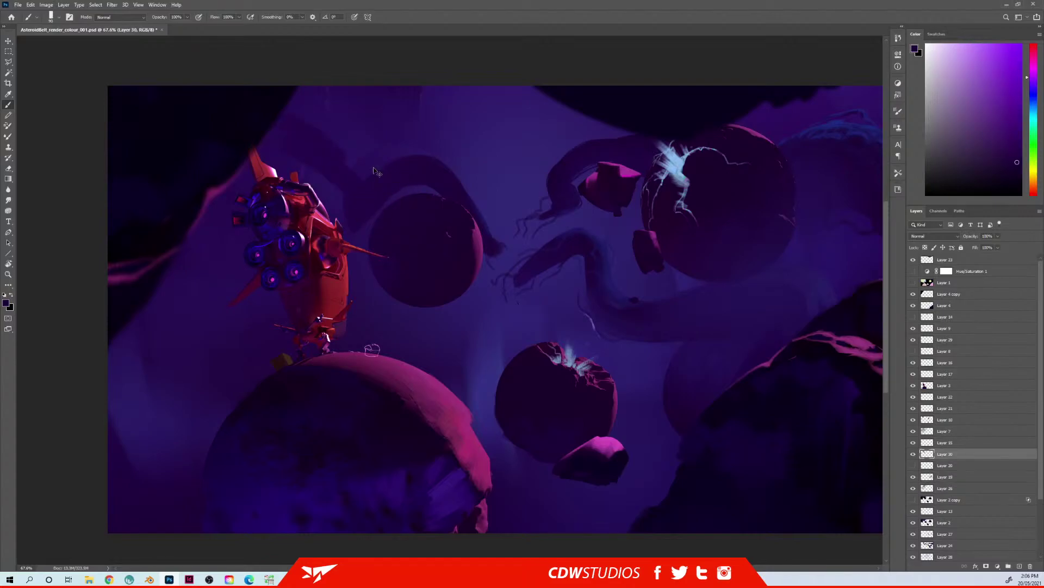
Step: Enlarge the moved asteroid's dark silhouette toward its lower left on Layer 30, refining the outline with a smaller brush
key(bracketright)
key(bracketright)
drag(349, 243, 460, 262)
key(bracketleft)
drag(425, 299, 466, 248)
key(bracketleft)
key(bracketleft)
key(bracketleft)
key(bracketleft)
key(bracketleft)
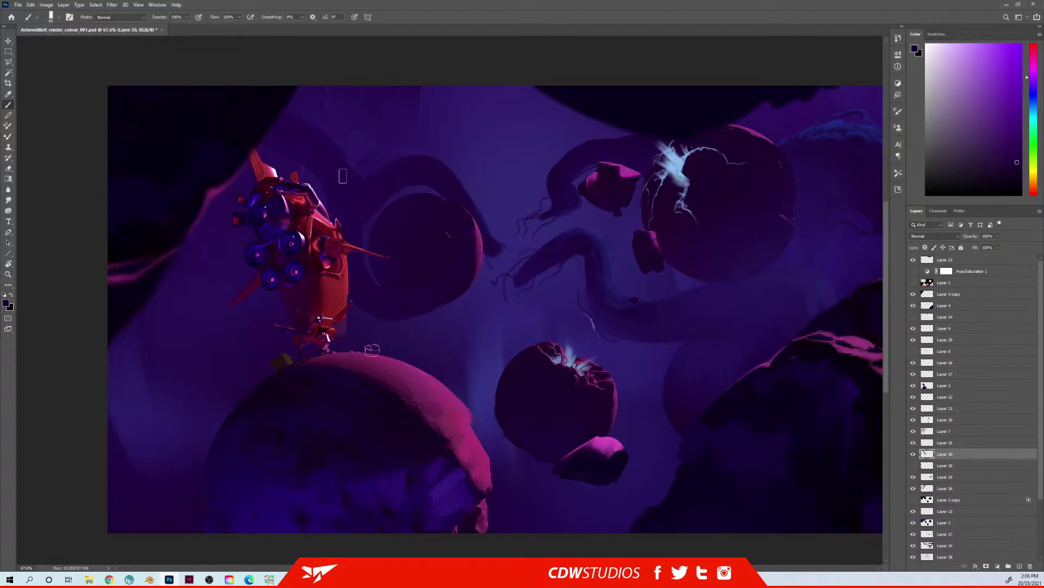
Step: Make Layer 24 active and paint out the tentacle arc's end nearest the ship with blue-purple sampled from the surrounding haze
key(bracketright)
key(bracketright)
key(bracketright)
key(bracketright)
key(bracketright)
ctrl+right_click(442, 178)
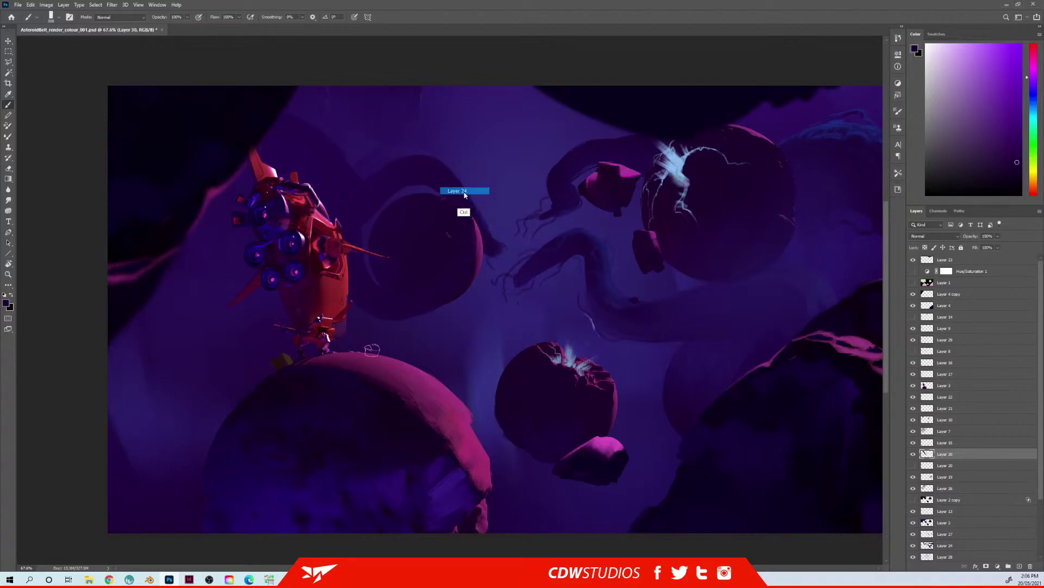
click(457, 185)
alt+click(509, 163)
key(bracketright)
key(bracketright)
key(bracketright)
key(bracketright)
key(bracketright)
key(bracketright)
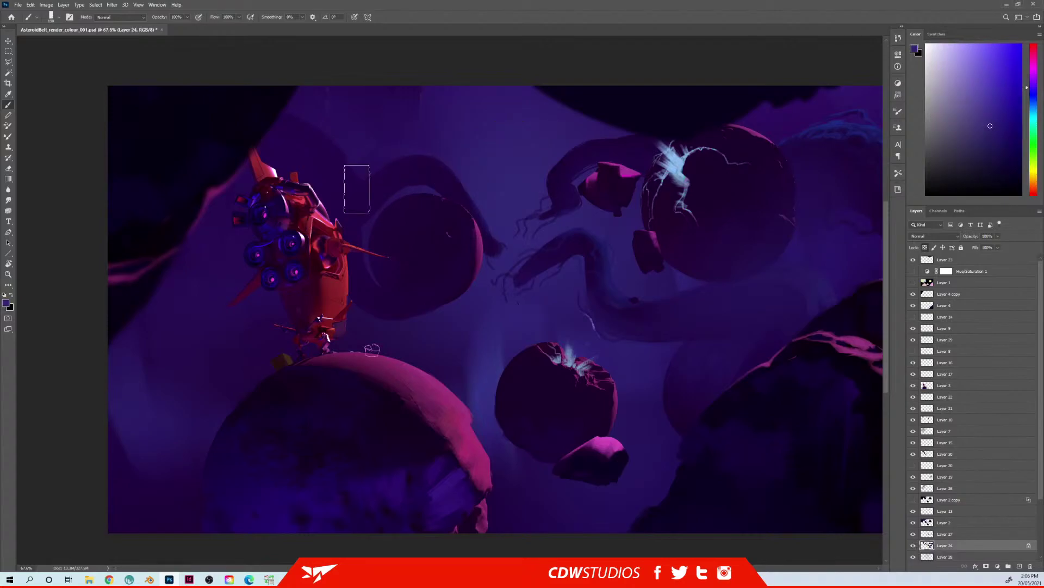
drag(384, 143, 361, 265)
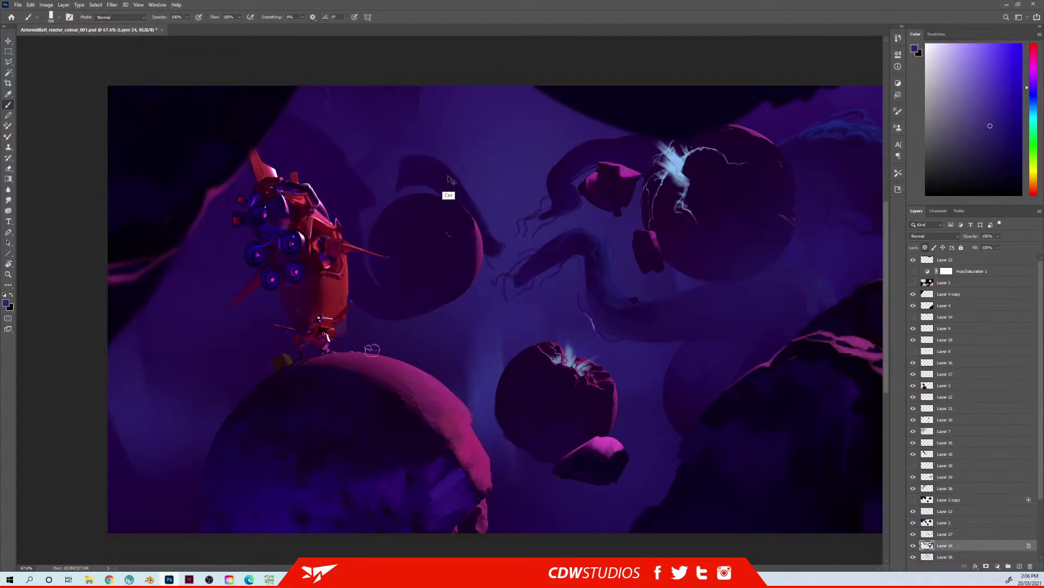
Step: Choose the Soft Round brush and fade the remaining tentacle arc above the asteroid into the haze
right_click(402, 190)
click(536, 378)
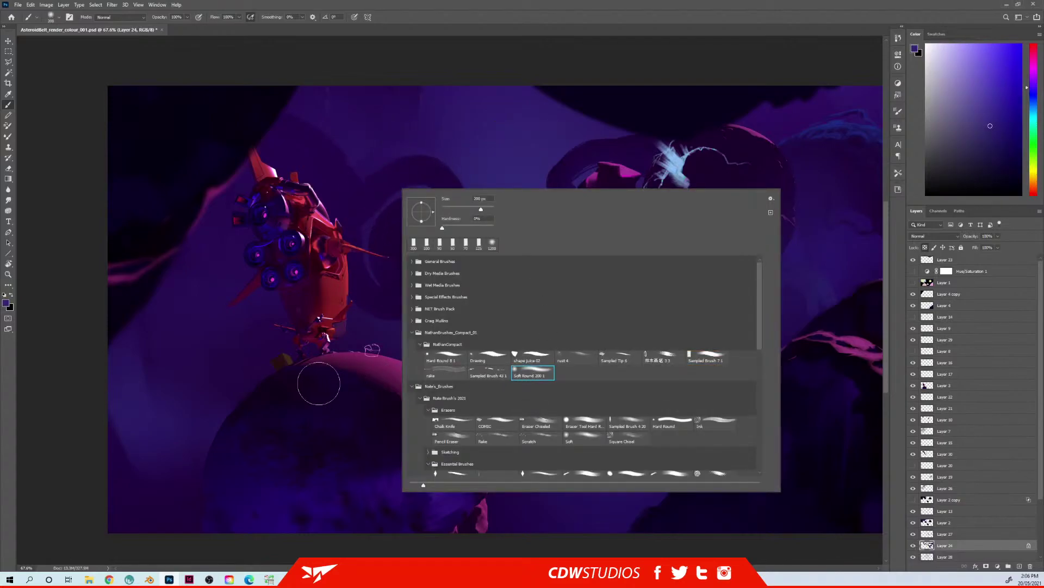
key(Return)
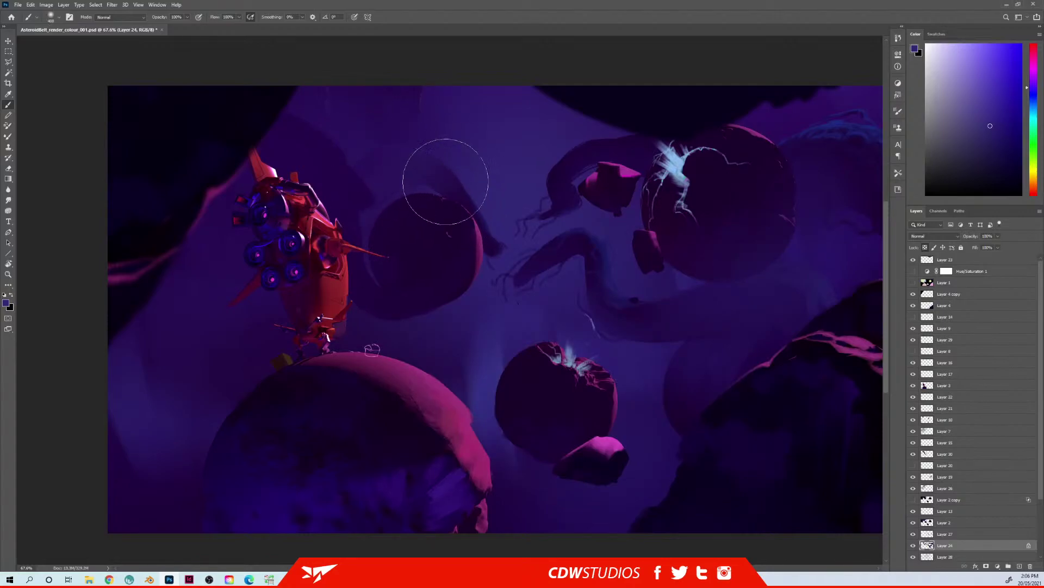
Step: Make Layer 26 active and reposition its background rock at the canvas's upper edge, between the ship and the moved asteroid
ctrl+right_click(358, 135)
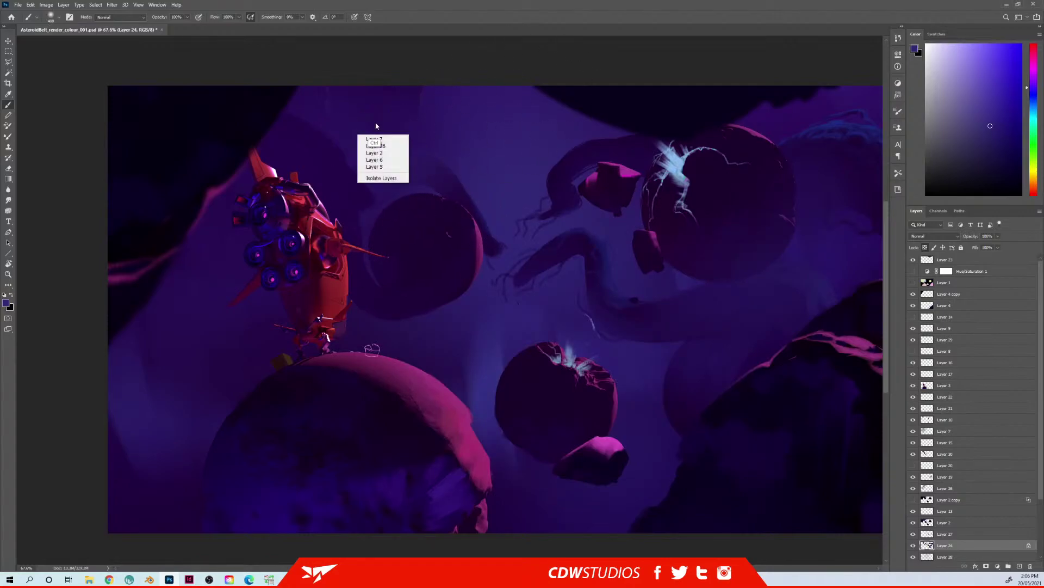
click(383, 146)
ctrl+right_click(364, 133)
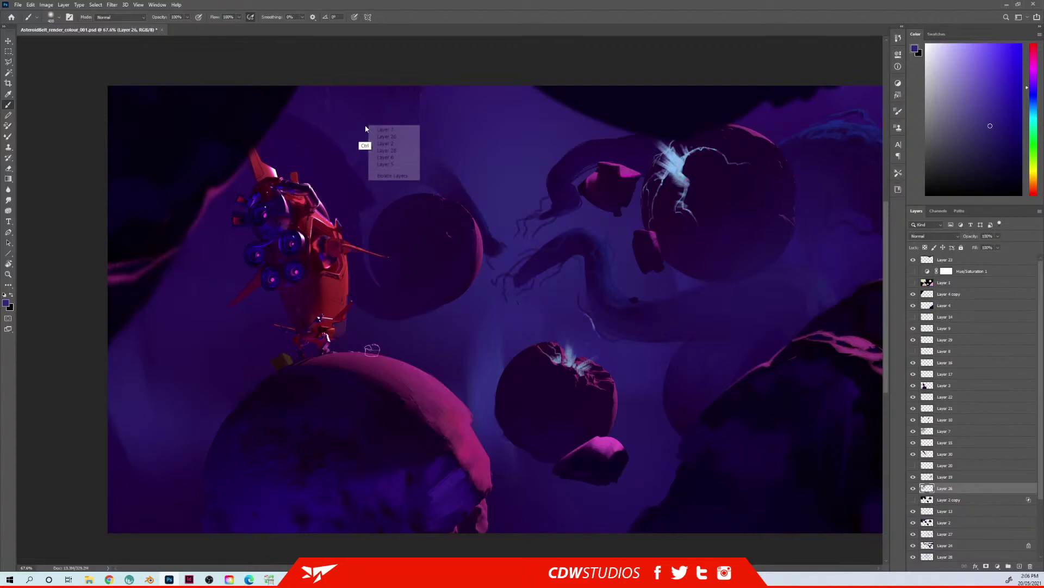
click(384, 128)
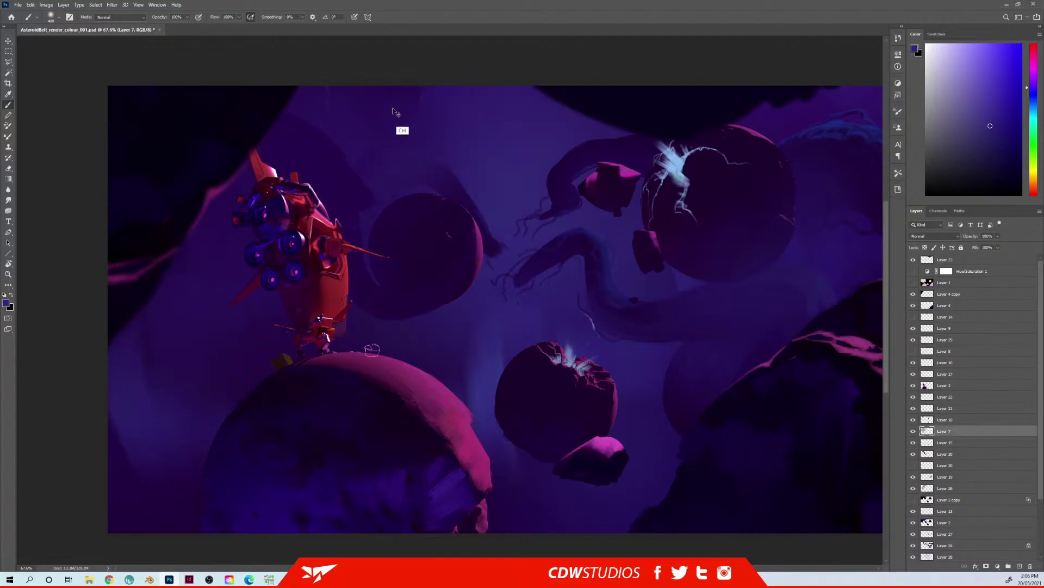
ctrl+right_click(355, 140)
click(375, 153)
drag(373, 139, 209, 154)
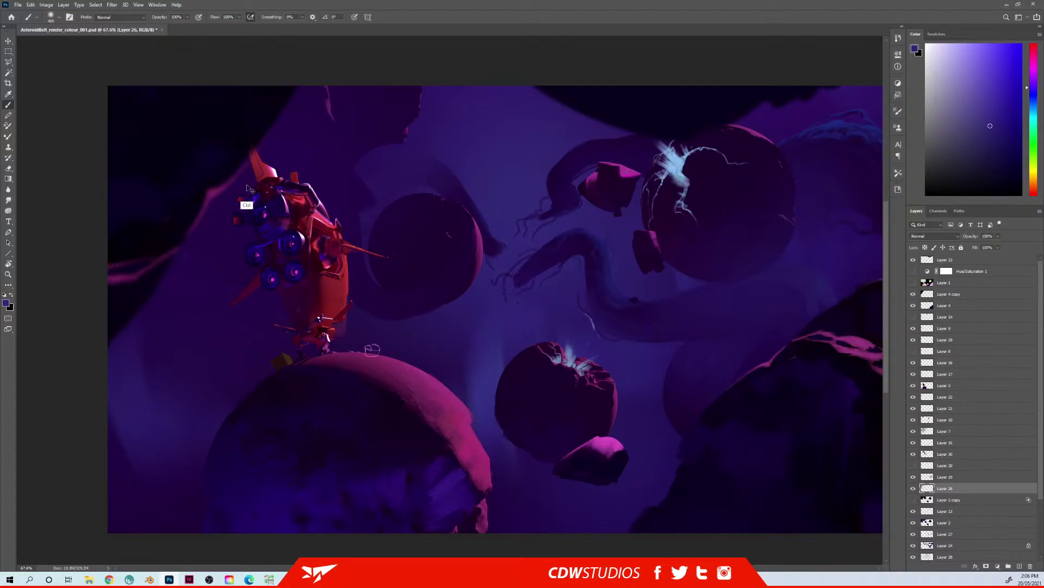
Step: Reactivate Layer 24 and softly darken the faded tentacle arc with dark purple sampled from the asteroid
ctrl+right_click(416, 171)
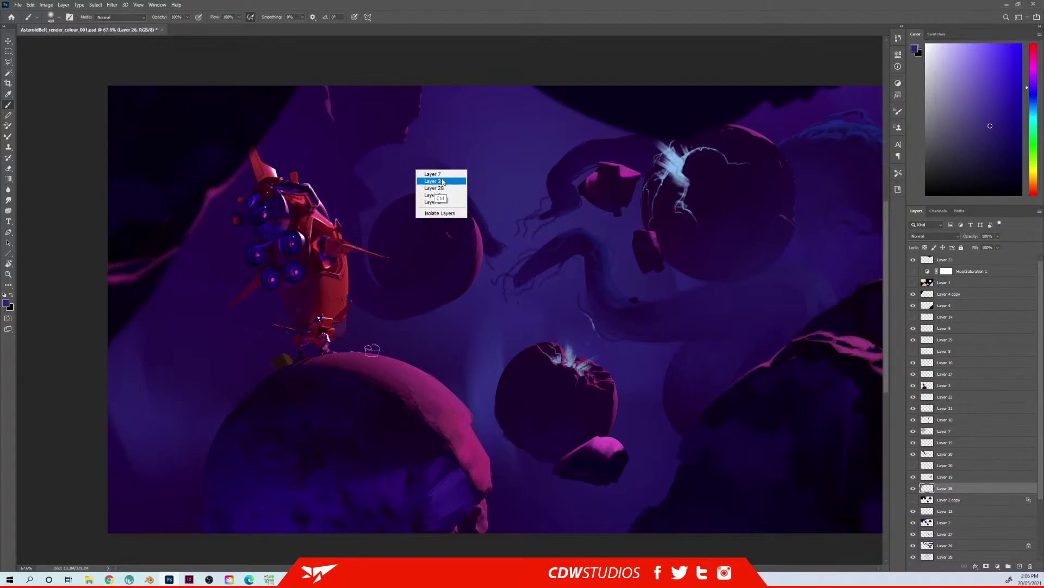
click(445, 181)
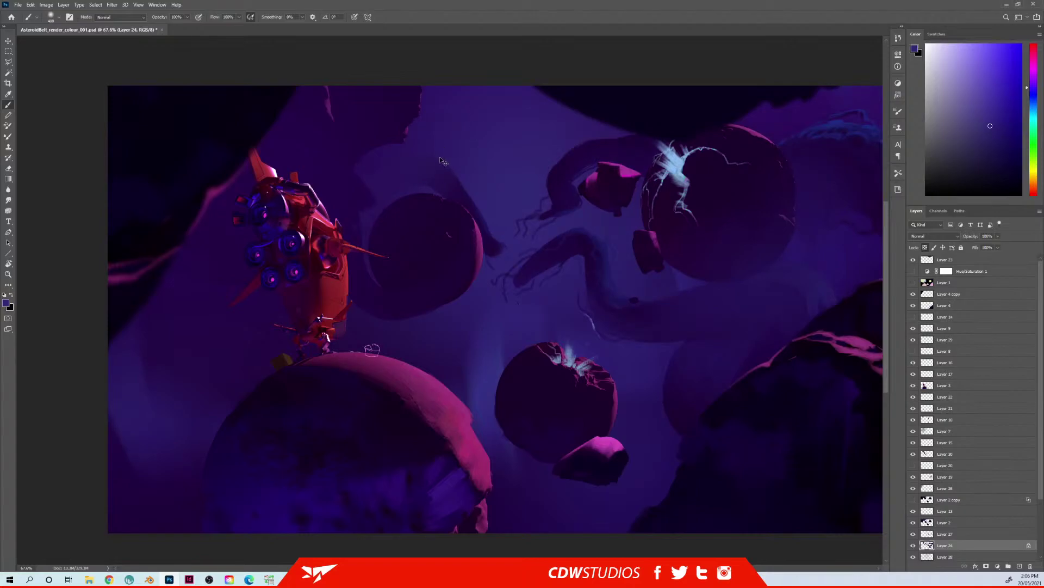
alt+click(437, 223)
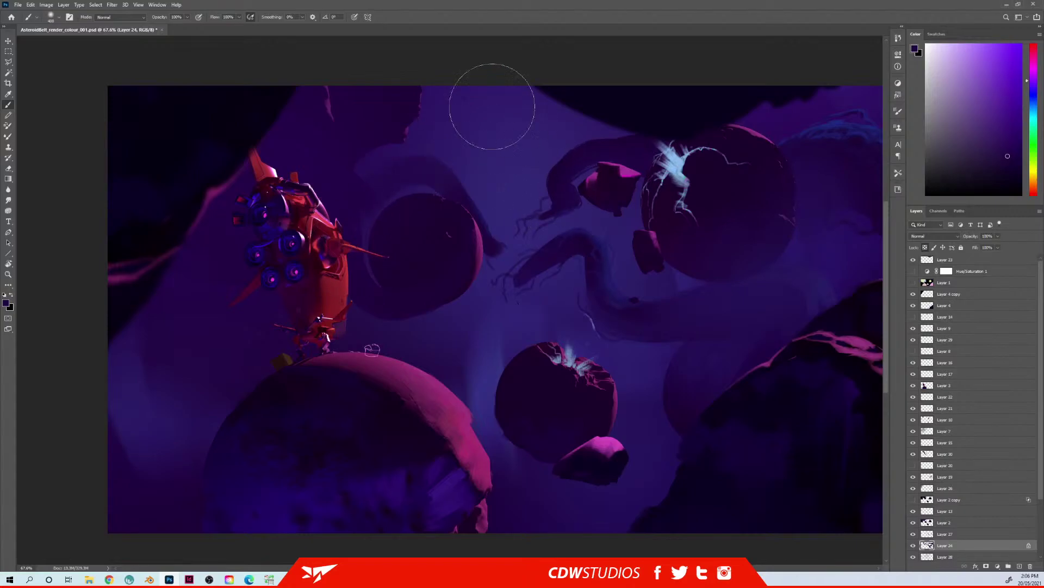
Step: Create a new layer next to Layer 24 and choose the textured elliptical-tip brush for another background tentacle
key(ctrl+shift+n)
key(Return)
right_click(449, 231)
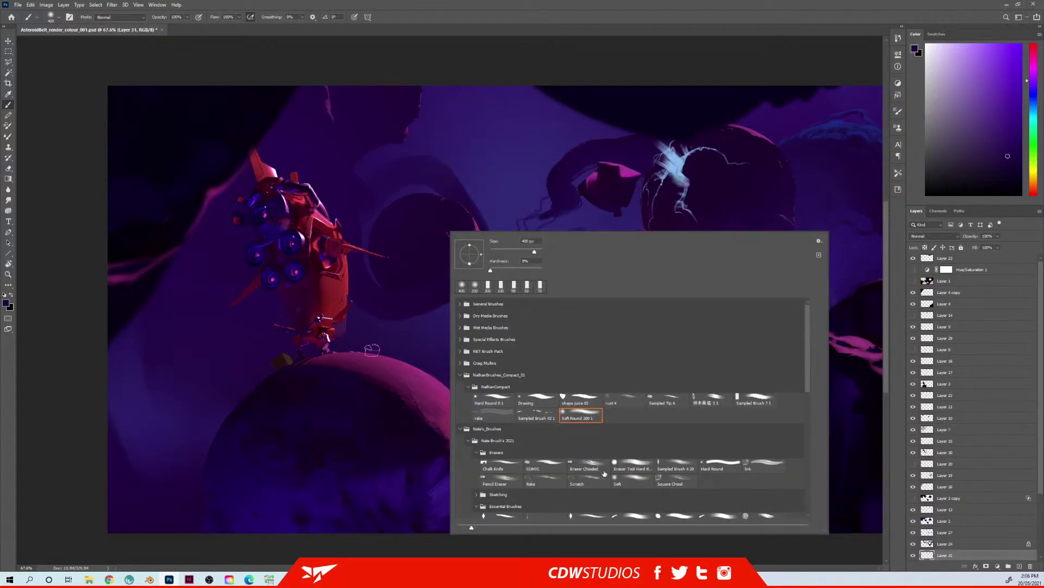
click(751, 400)
click(717, 399)
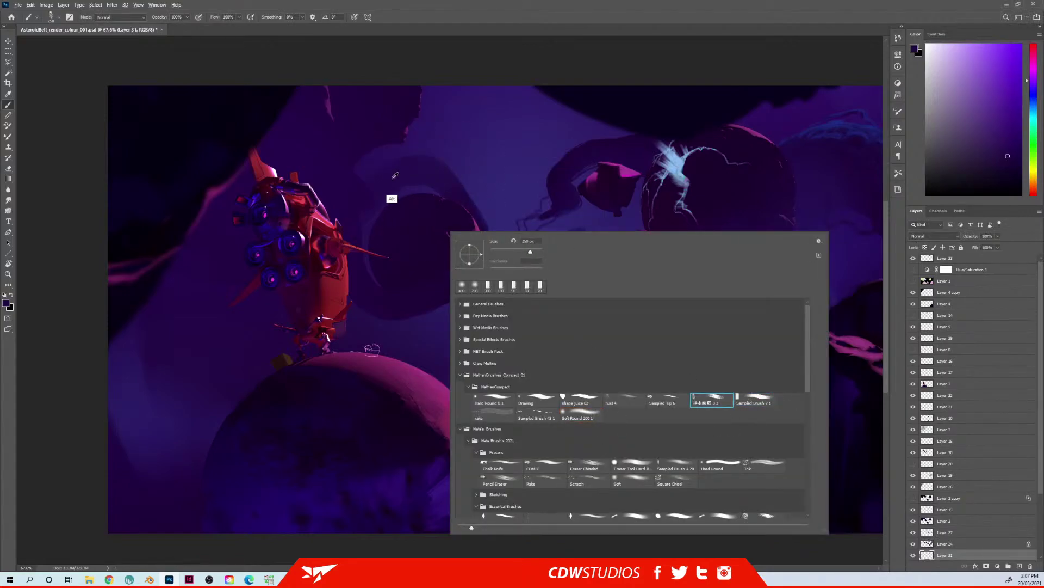
Step: Paint a winding background tentacle from the upper rock across to the large dark rock, using purple sampled near the existing arc
alt+click(388, 185)
key(bracketleft)
key(bracketleft)
key(bracketleft)
key(bracketleft)
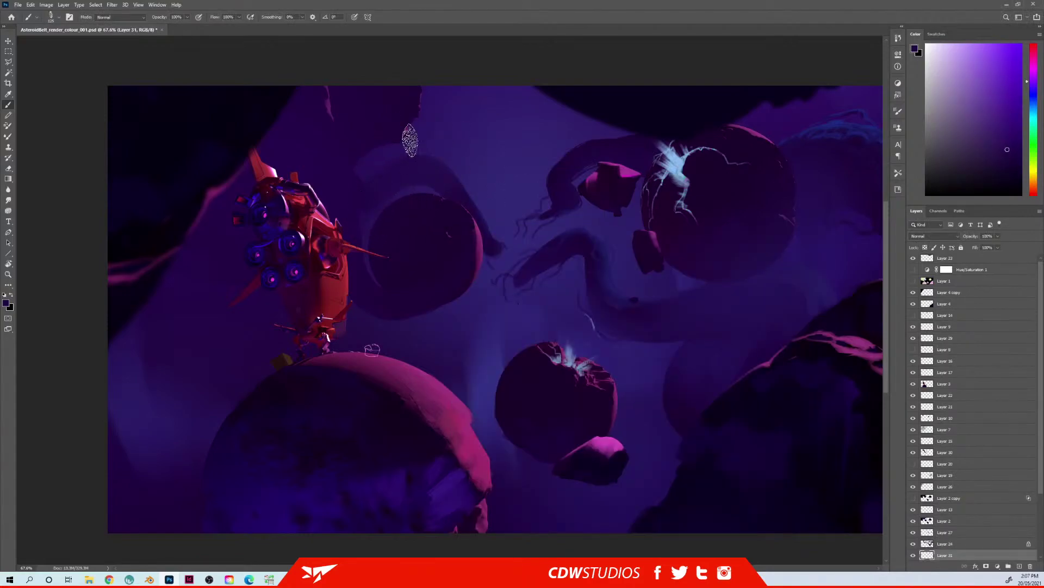
key(bracketright)
key(bracketright)
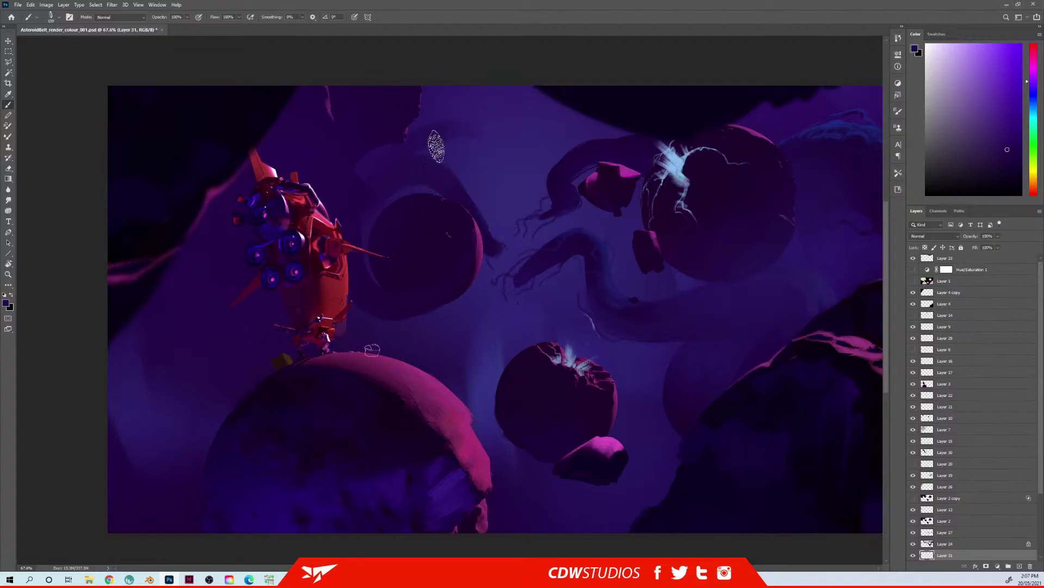
drag(370, 179, 554, 117)
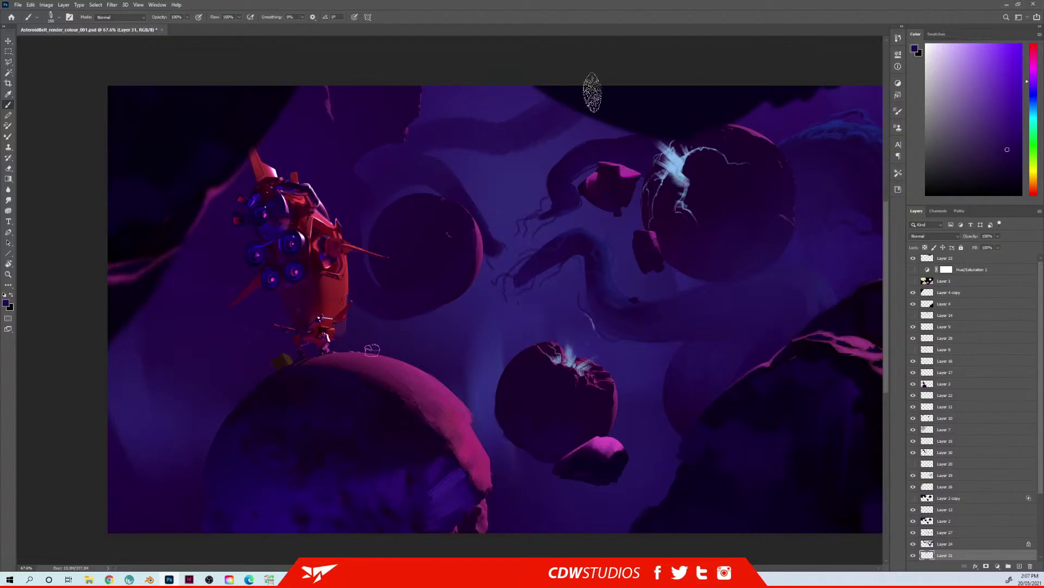
key(bracketleft)
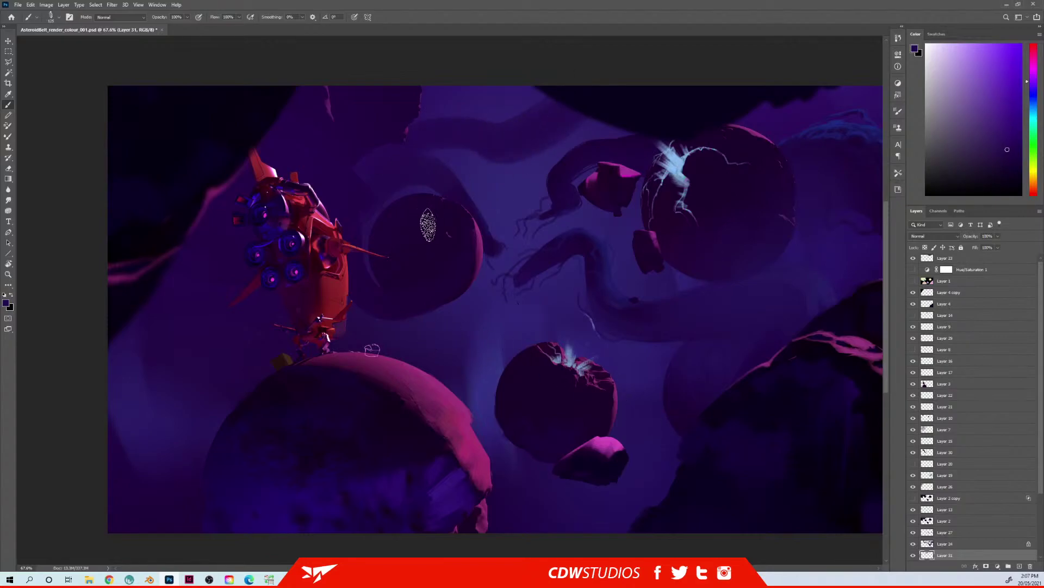
Step: Make Layer 30 active and round off the asteroid's lower edge with its sampled dark purple
ctrl+right_click(373, 299)
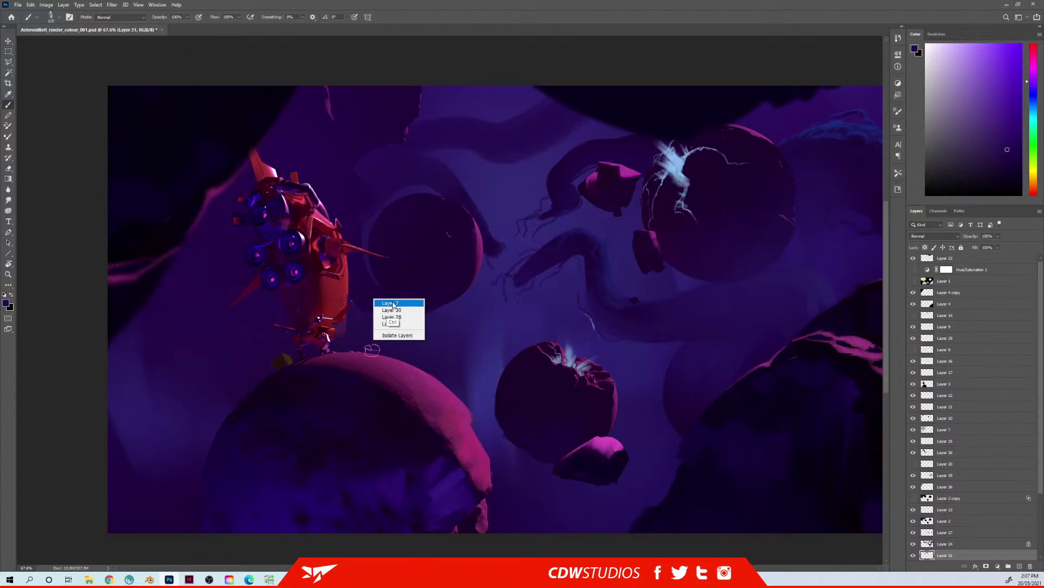
click(393, 304)
ctrl+right_click(386, 303)
click(405, 315)
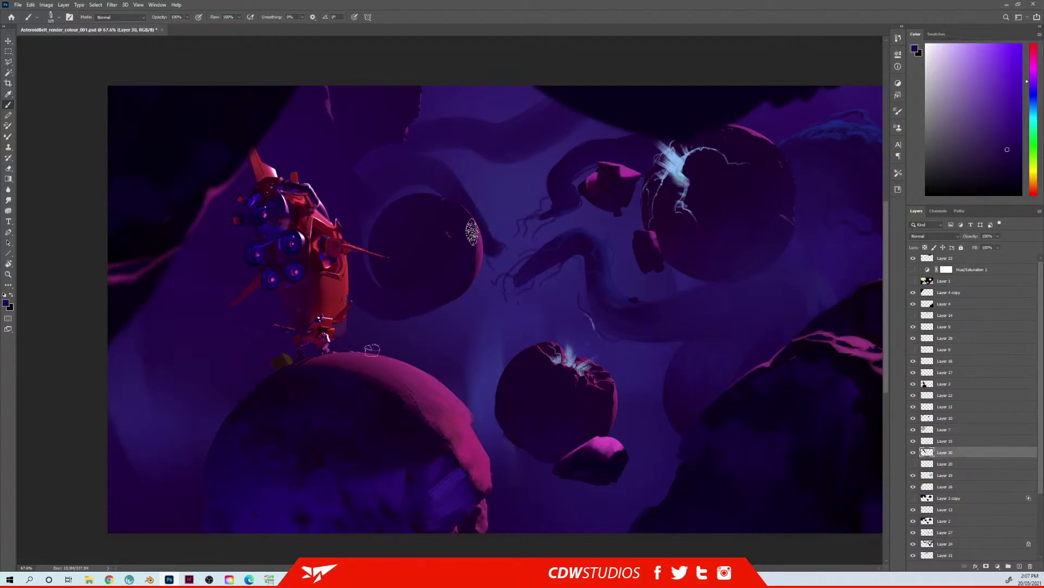
alt+click(466, 282)
alt+click(400, 322)
mouse_move(352, 288)
mouse_down()
mouse_move(415, 302)
mouse_move(442, 288)
mouse_up()
key(ctrl+z)
drag(399, 313, 461, 269)
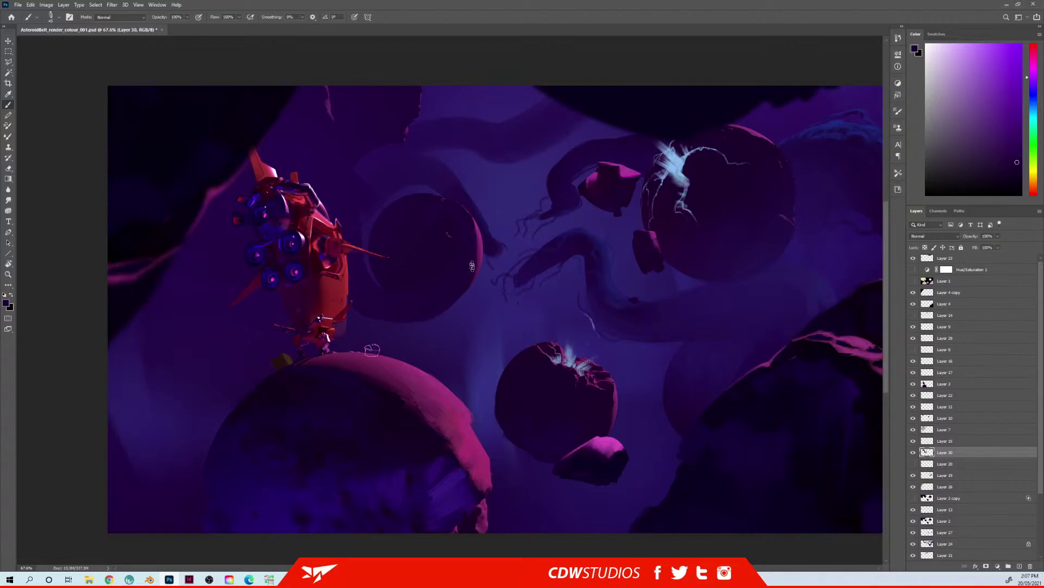
Step: Mix a brighter magenta-purple and add thin rim-light strokes along the asteroid's upper-right edge
alt+click(576, 208)
alt+click(480, 233)
alt+click(493, 242)
alt+click(679, 217)
click(1028, 71)
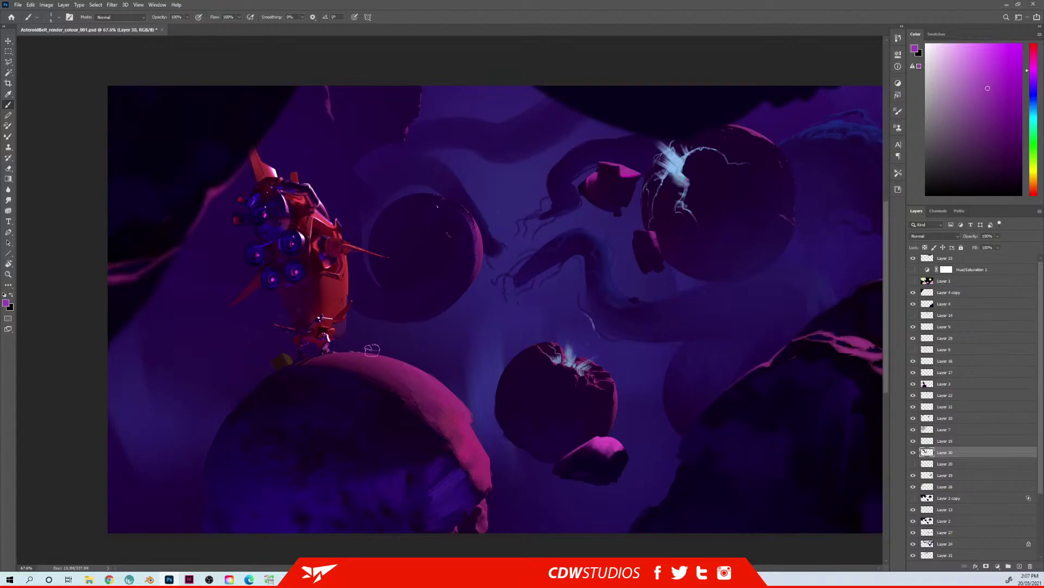
Step: Trim the rim-light strokes on the asteroid's upper-right edge with the Eraser
right_click(468, 219)
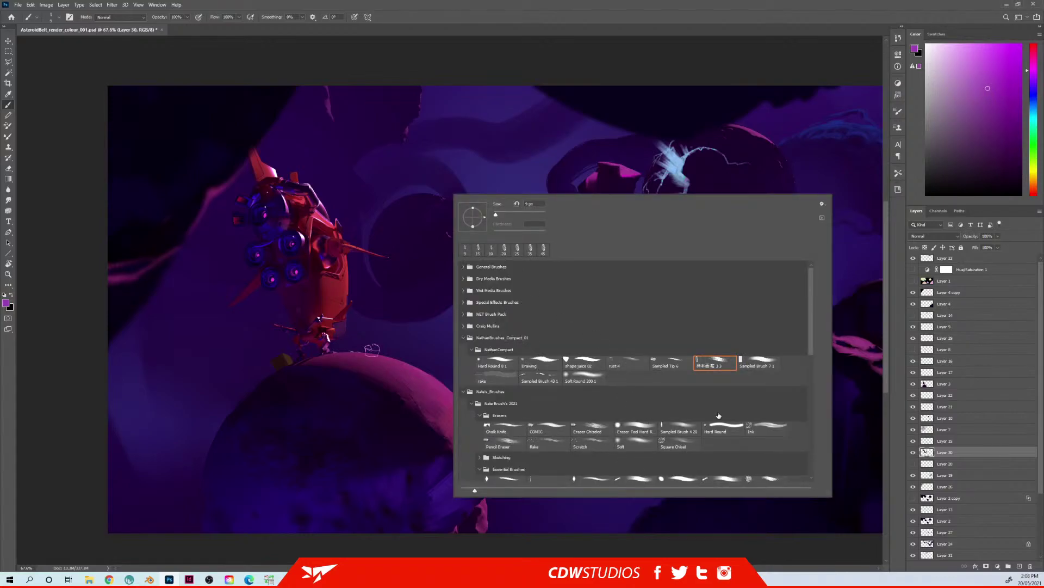
key(e)
click(422, 240)
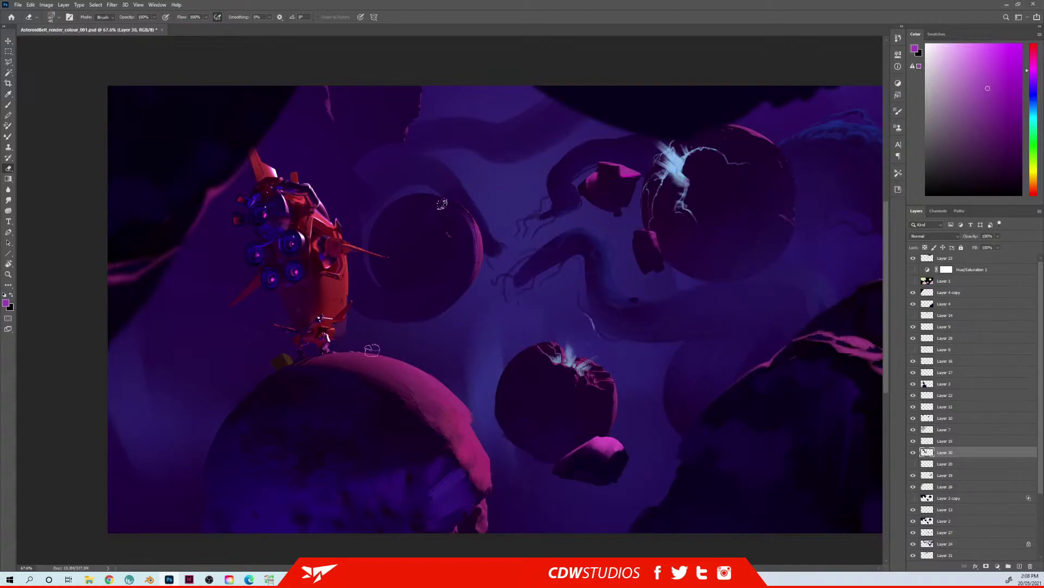
ctrl+click(473, 251)
click(503, 214)
Step: Switch back to painting with the Ink Brush from the Sketching brush group and test it on the asteroid
key(b)
right_click(436, 222)
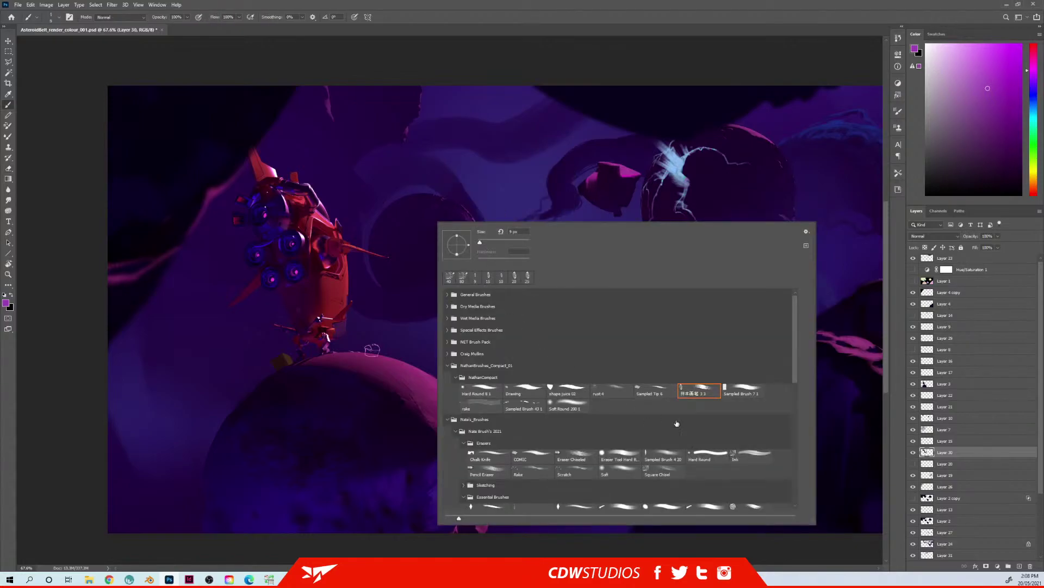
click(753, 460)
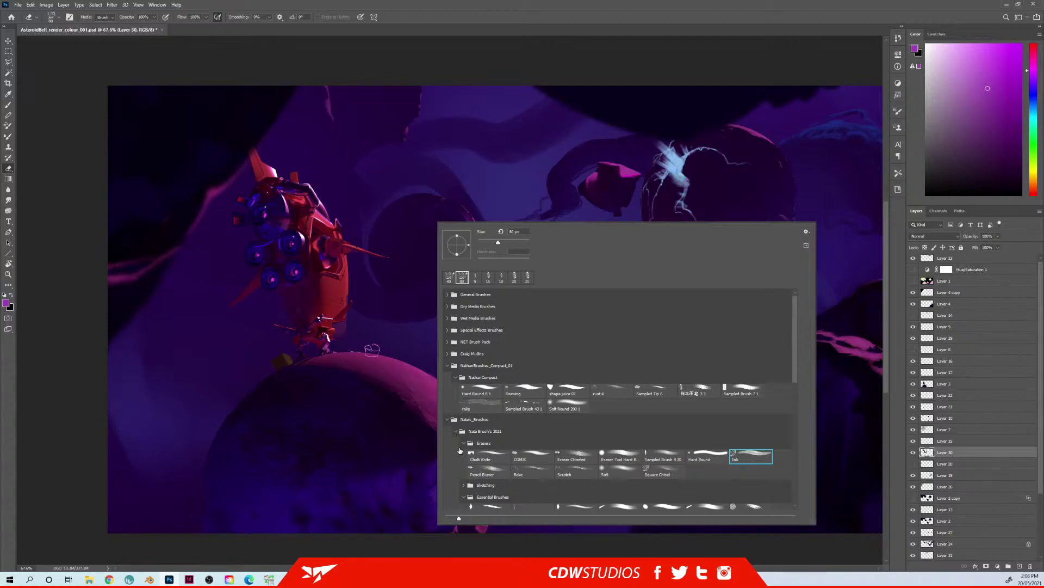
click(463, 443)
click(463, 455)
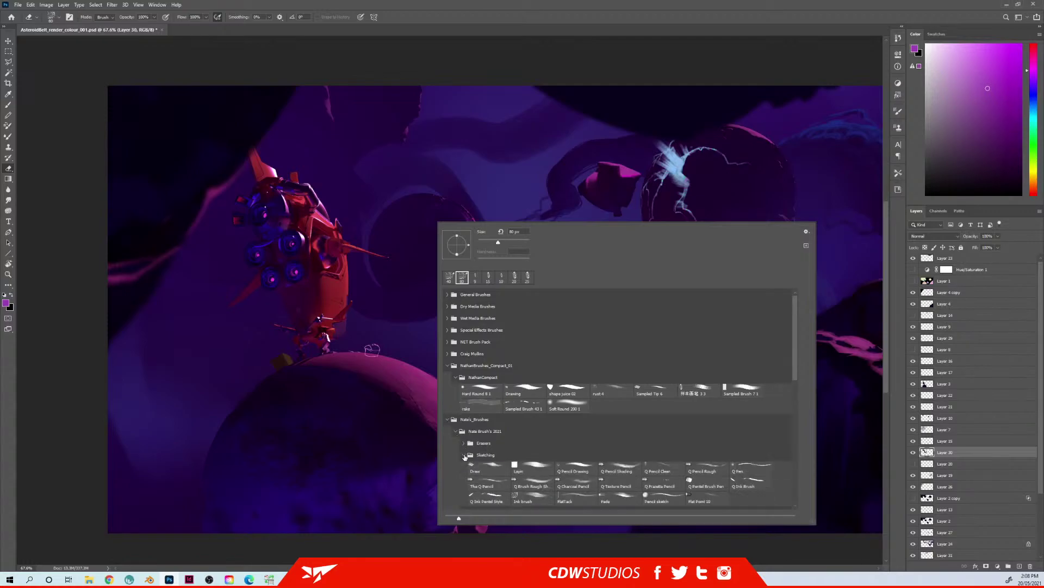
click(525, 498)
click(417, 225)
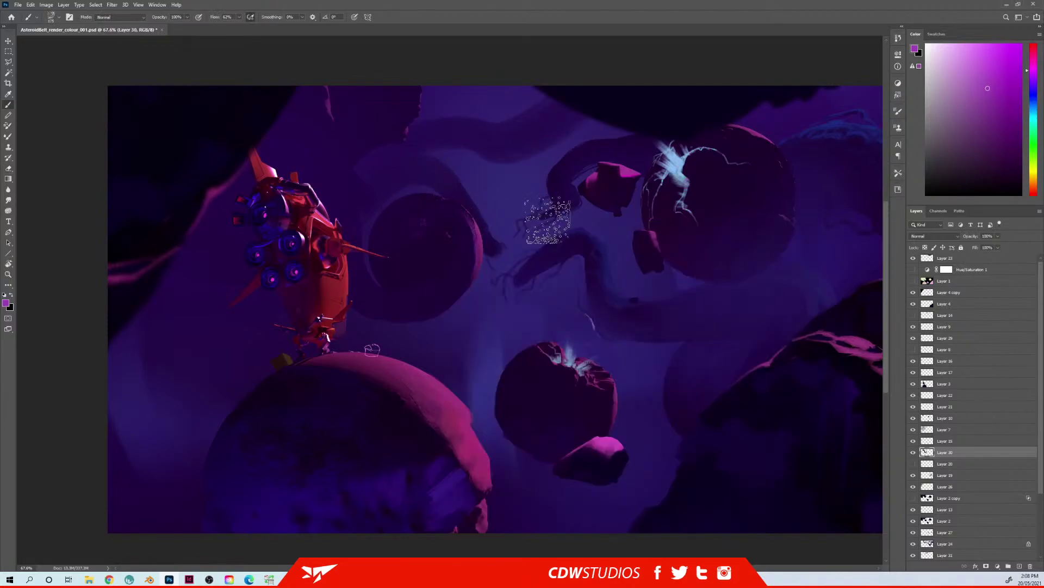
Step: Reduce the brush size and paint fine light-purple crater and rim highlights along the asteroid's upper-right edge
key(bracketleft)
key(bracketleft)
key(bracketleft)
key(bracketleft)
key(bracketleft)
key(bracketleft)
key(bracketleft)
key(bracketleft)
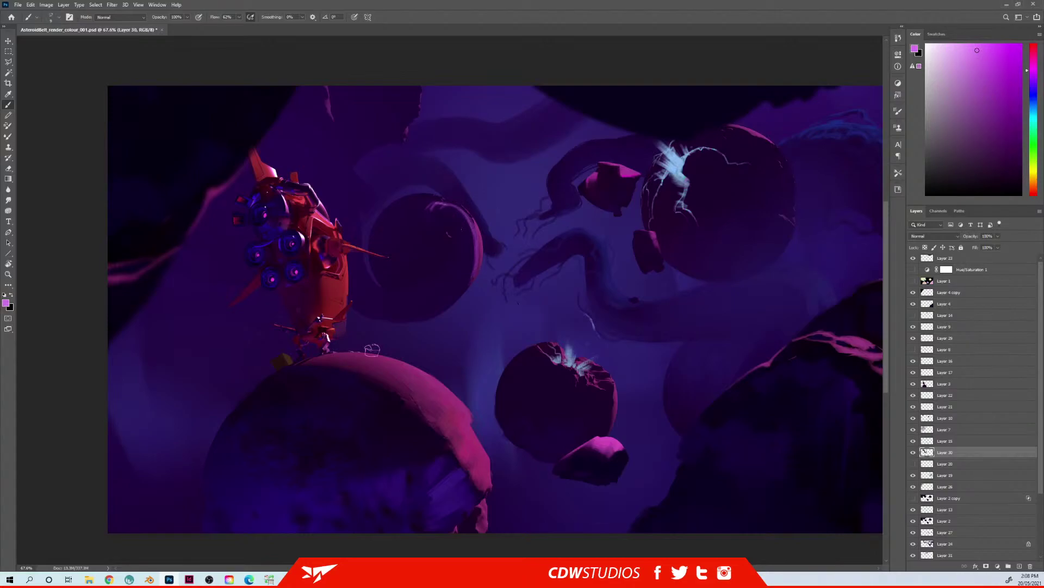
Step: Make Layer 31 active and roughen the winding tentacle's lower contour with a slightly adjusted dark purple and a larger brush
alt+click(577, 172)
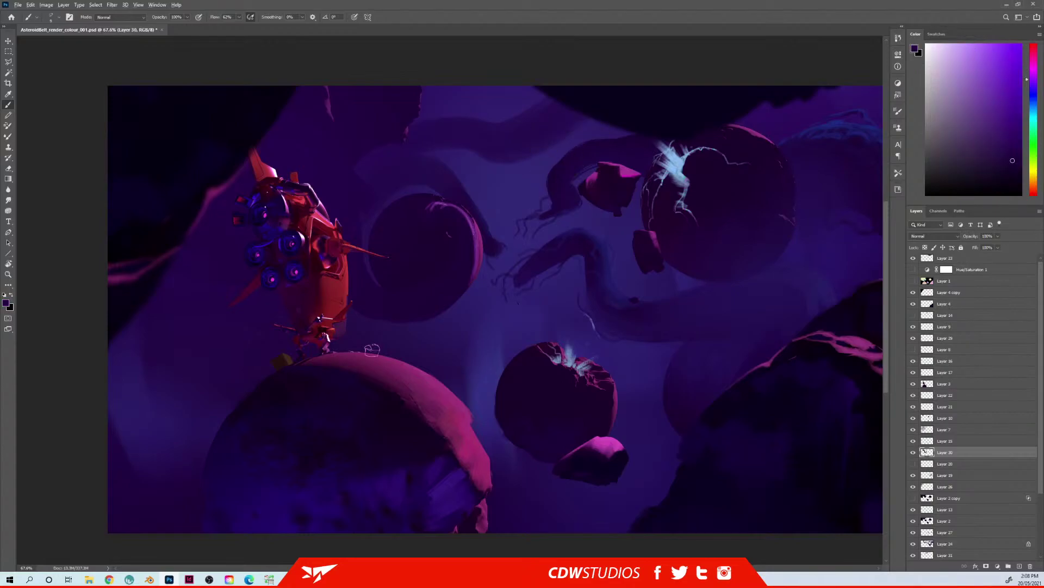
ctrl+right_click(527, 143)
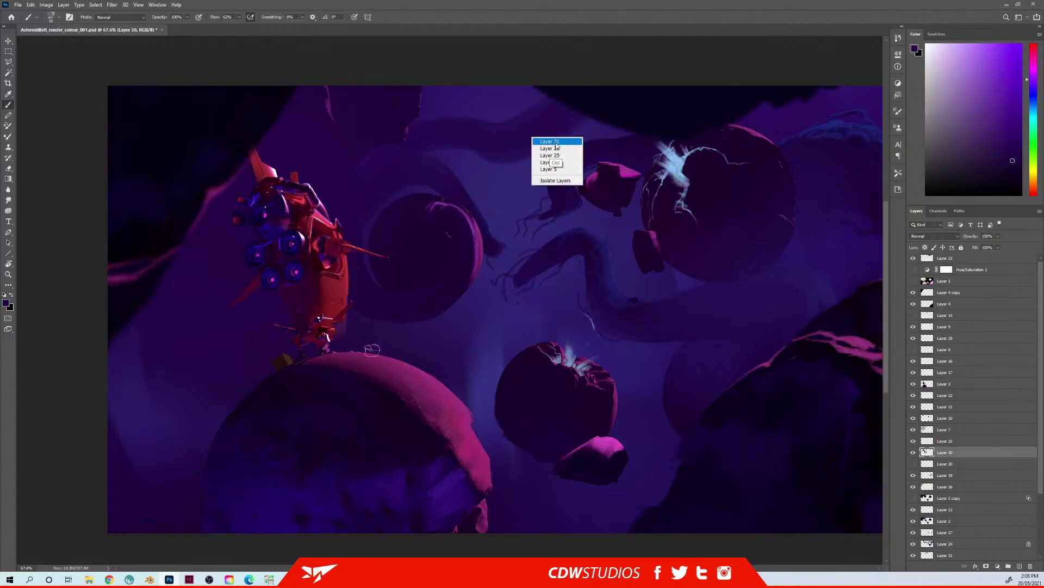
click(539, 142)
drag(529, 147, 528, 155)
key(ctrl+z)
alt+click(521, 157)
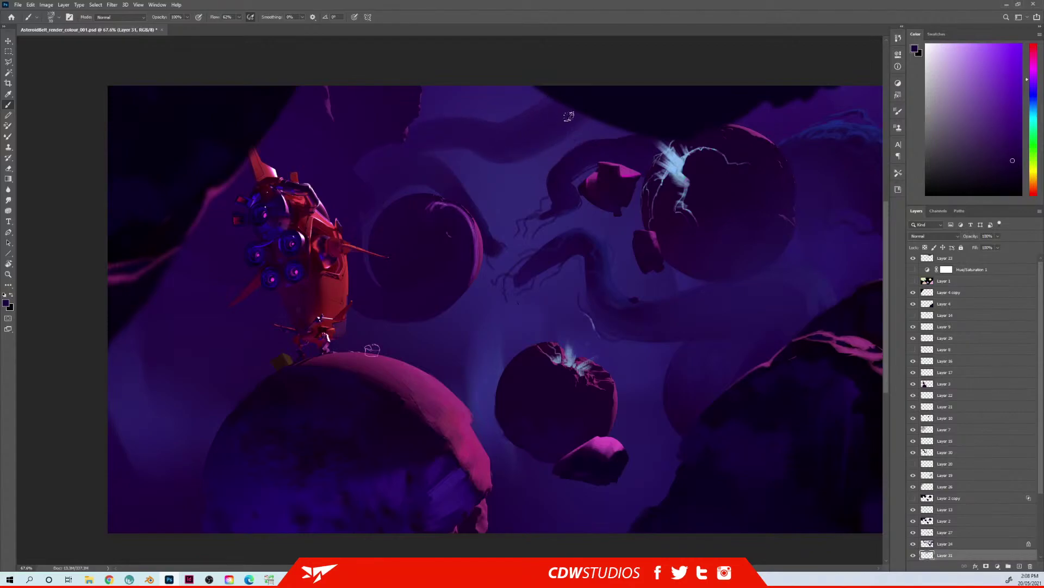
click(1008, 153)
key(bracketright)
key(bracketright)
key(bracketright)
mouse_move(583, 105)
mouse_down()
mouse_move(562, 126)
mouse_move(594, 105)
mouse_move(465, 144)
mouse_up()
Step: Refine the uppermost background tentacle's lower contour with a smaller brush and dark purples sampled from the surrounding painting
key(bracketleft)
key(bracketleft)
alt+click(500, 117)
alt+click(519, 142)
alt+click(583, 170)
alt+click(563, 211)
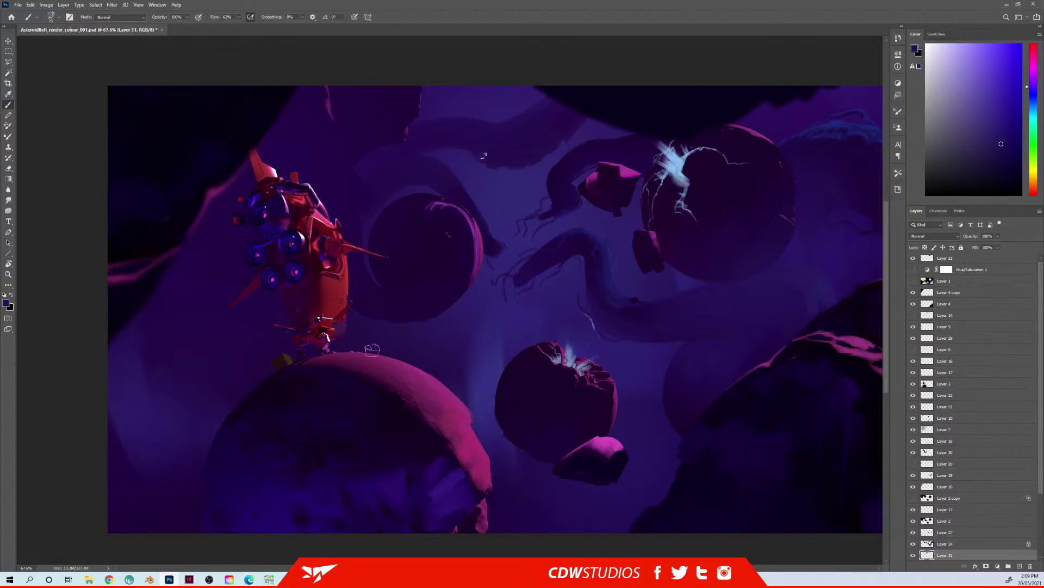
alt+click(445, 140)
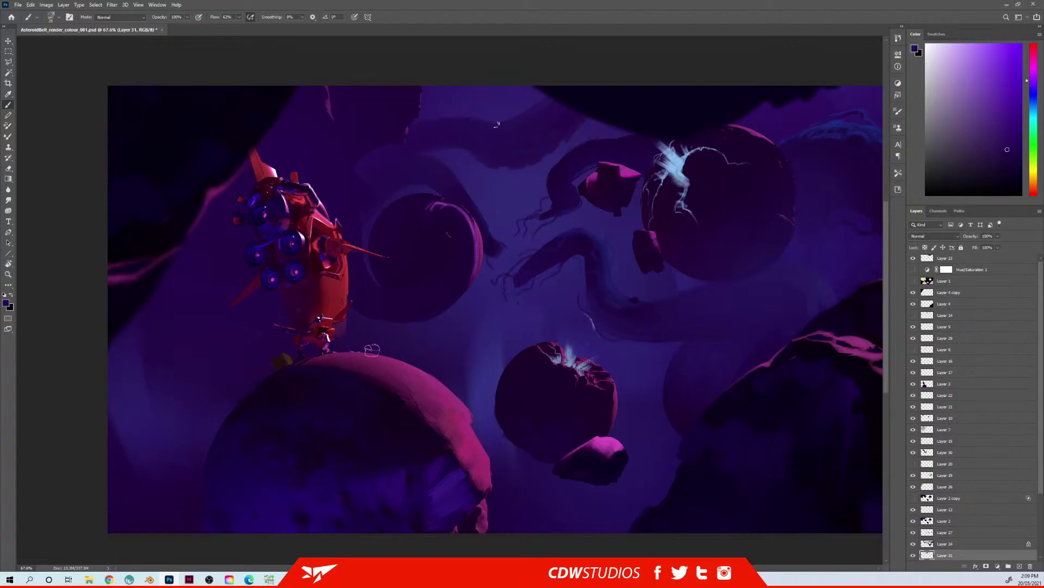
Step: Paint a thin light-purple rim highlight along the uppermost tentacle's top edge, using a colour sampled from the lit scenery
alt+click(560, 154)
alt+click(505, 206)
alt+click(474, 259)
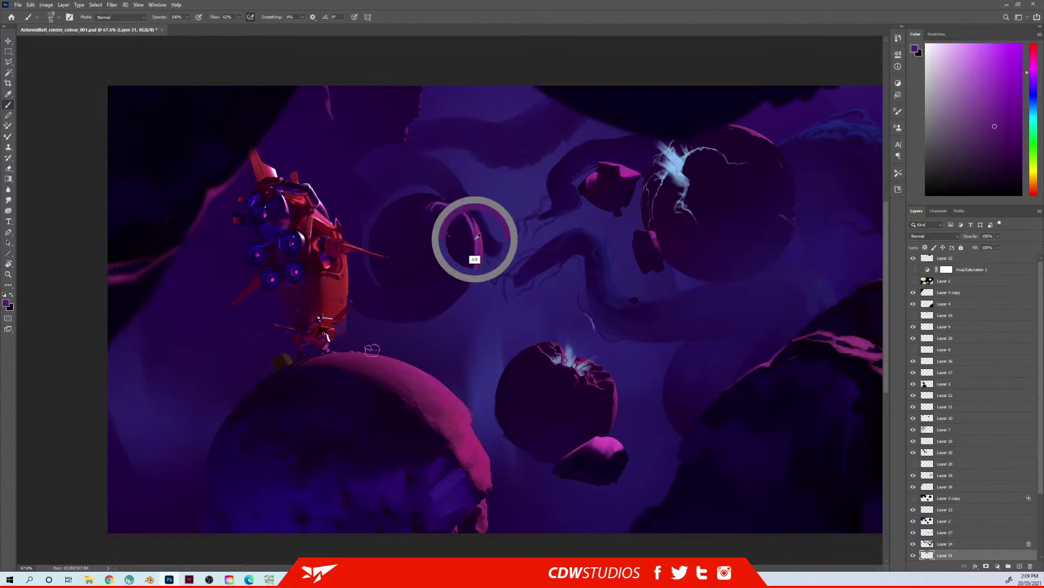
alt+click(524, 125)
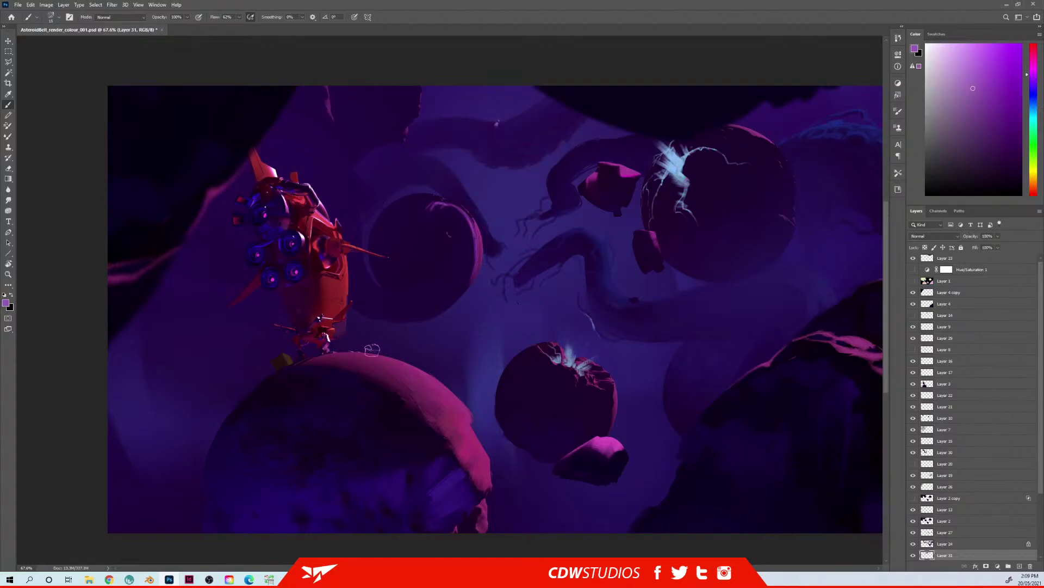
drag(496, 124, 482, 121)
drag(499, 123, 539, 99)
Step: Shift to a lighter blue-violet and build up the uppermost tentacle's highlights, softening them with a sampled mid purple
click(972, 68)
click(1033, 80)
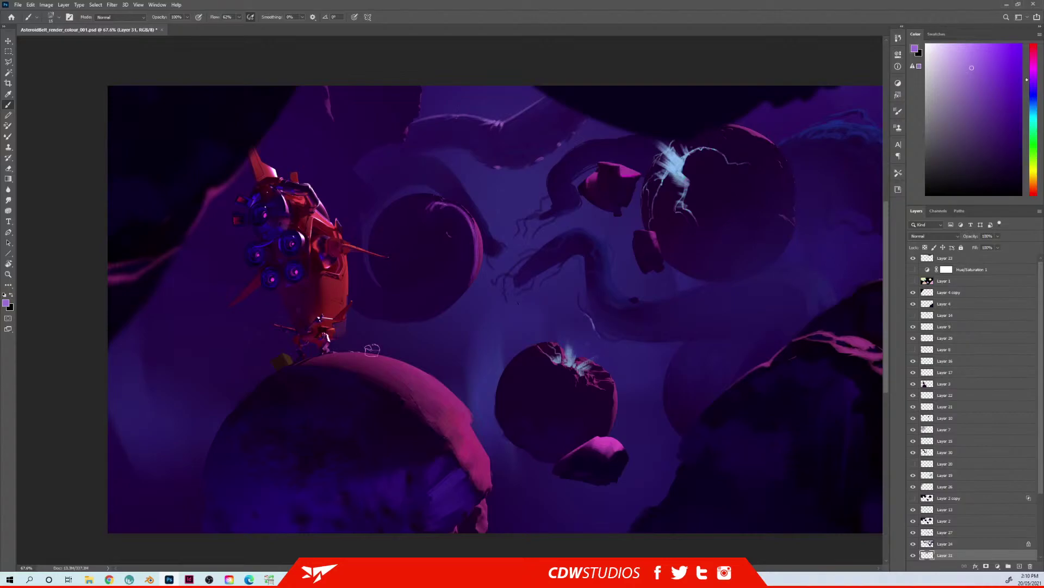
drag(487, 119, 463, 114)
key(ctrl+z)
alt+click(472, 242)
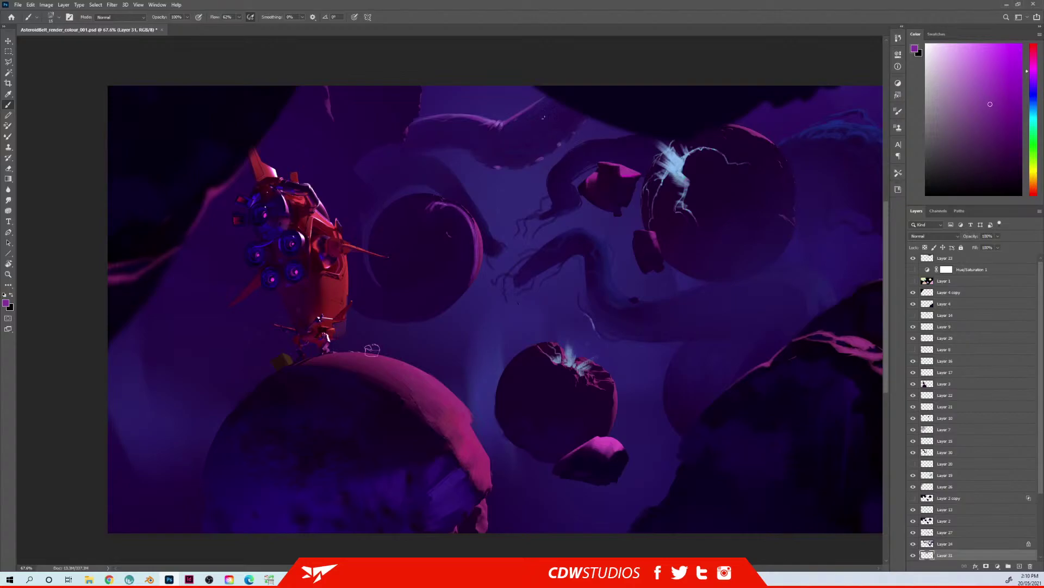
Step: Make Layer 24 active and clean up the dark contour of the tentacle behind the small pink rock with Brush and Eraser
alt+click(415, 188)
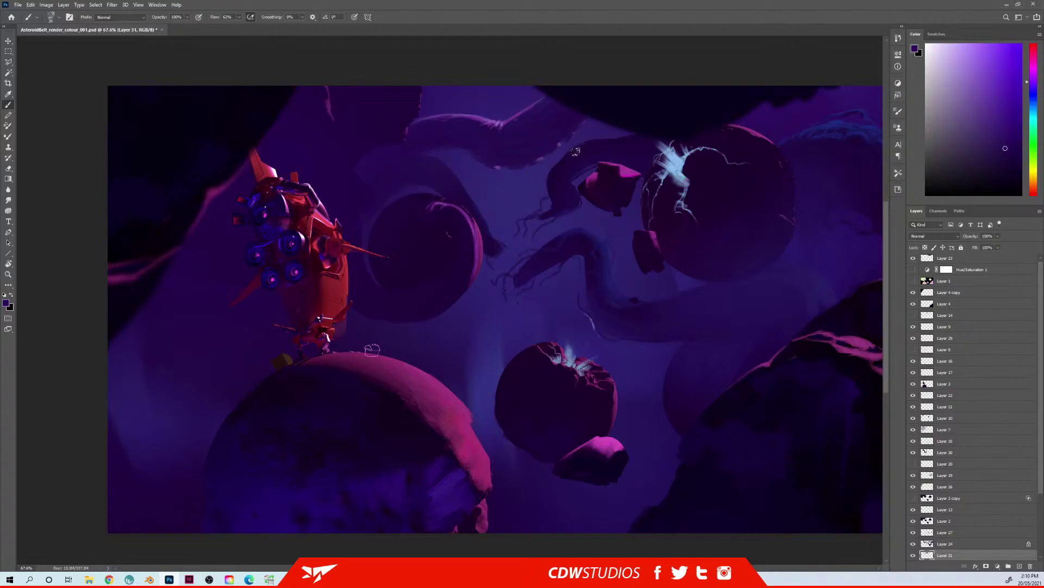
ctrl+right_click(577, 159)
click(581, 164)
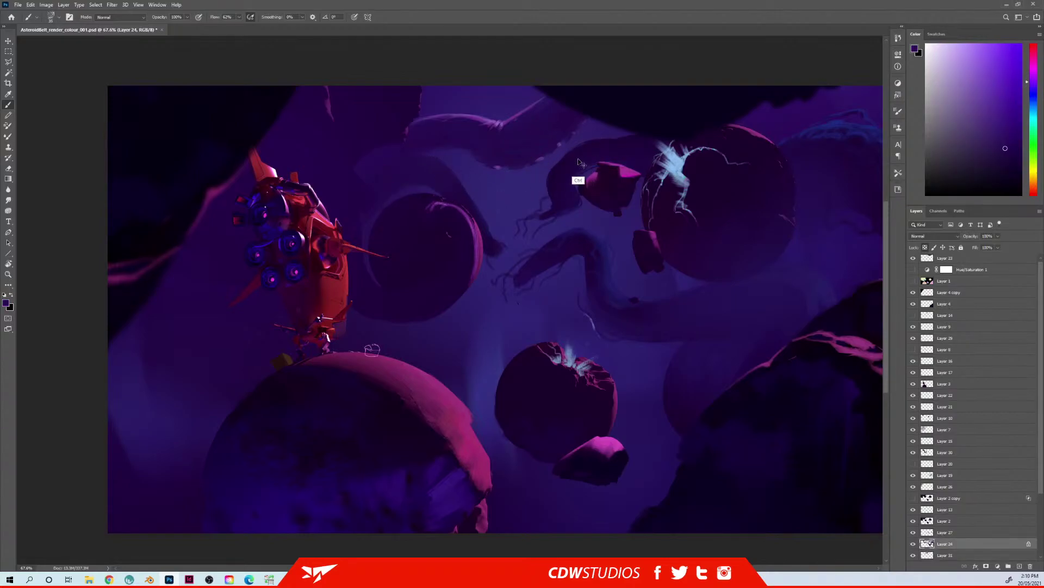
drag(580, 164, 573, 174)
key(ctrl+z)
alt+click(577, 253)
key(e)
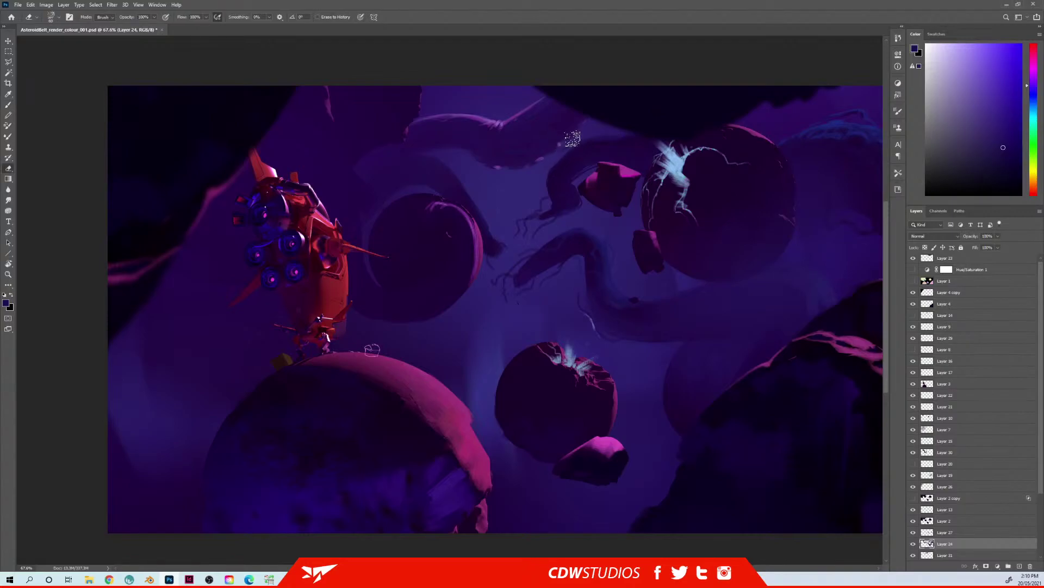
key(b)
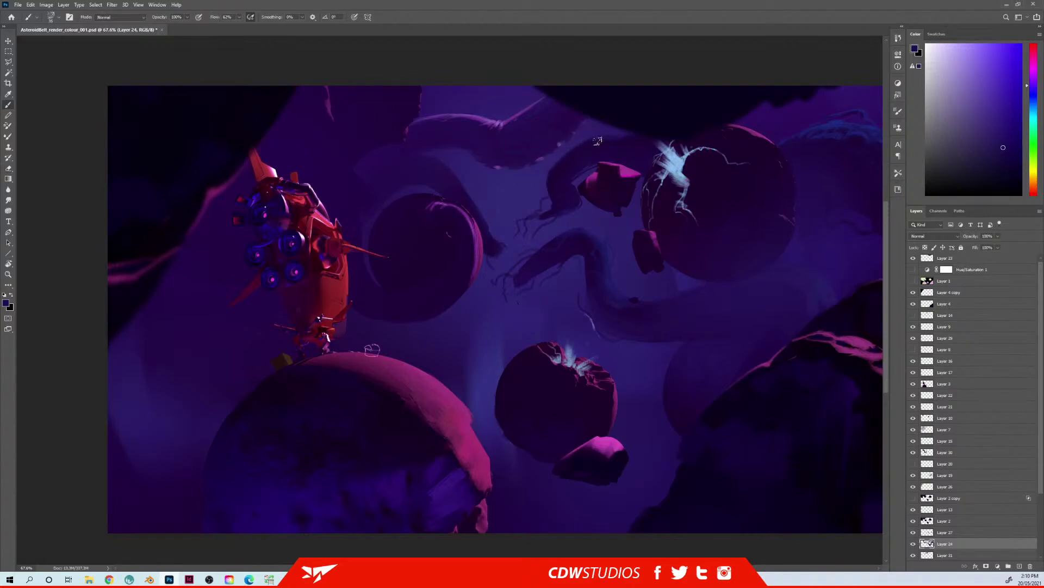
Step: Paint light-purple rim highlights along the upper edge and finger-like tips of the tentacle behind the pink rock, with a smaller brush
key(ctrl)
alt+click(509, 142)
key(bracketleft)
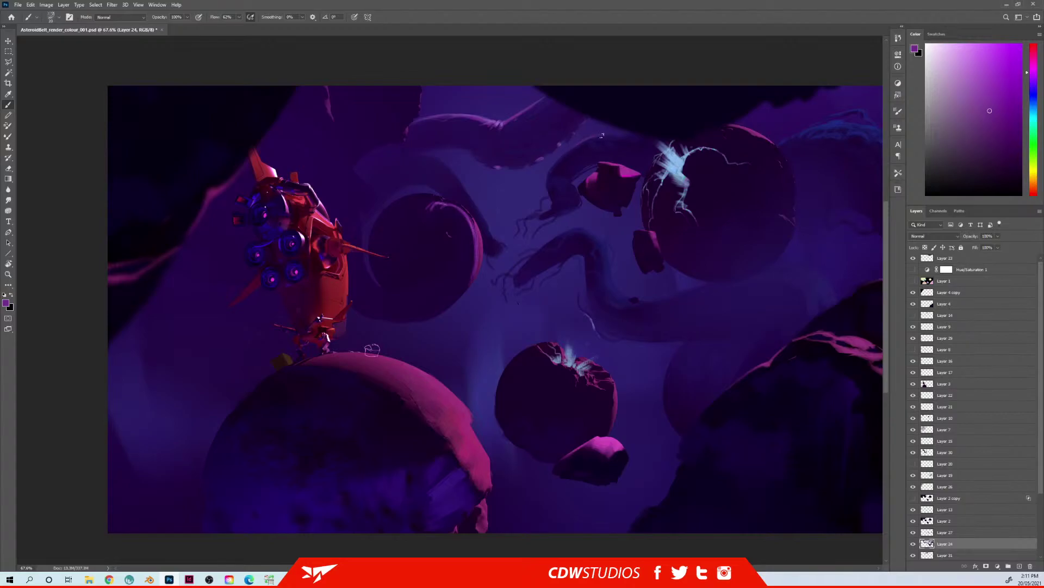
click(962, 61)
drag(553, 163, 548, 172)
mouse_move(329, 580)
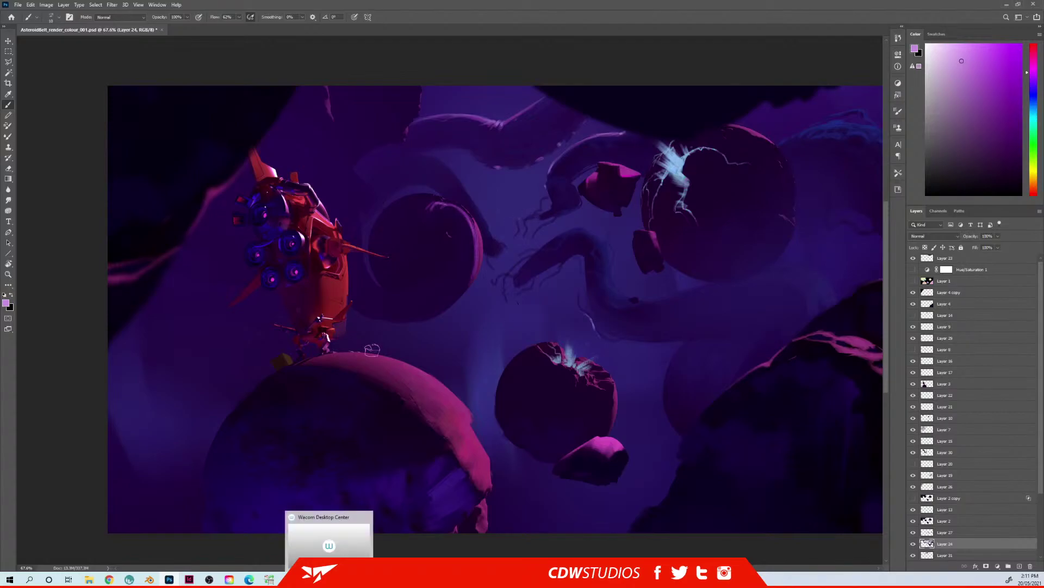
drag(531, 214, 496, 226)
Step: Make Layer 10 active, lasso the small pink rock and move it up and right, closer to the cracked asteroid
ctrl+right_click(588, 204)
click(583, 202)
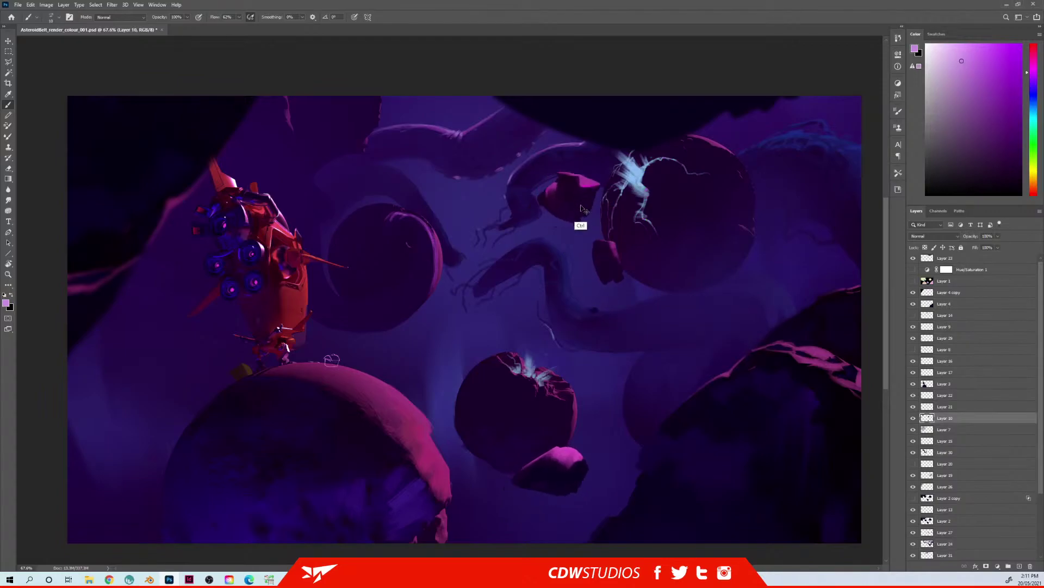
key(l)
click(610, 170)
click(545, 154)
click(513, 225)
click(590, 237)
click(610, 172)
mouse_move(577, 199)
ctrl+mouse_down()
mouse_move(570, 207)
mouse_move(567, 197)
mouse_move(597, 178)
mouse_move(572, 179)
mouse_move(595, 173)
mouse_move(587, 160)
mouse_move(572, 178)
mouse_move(587, 182)
ctrl+mouse_up()
key(ctrl+d)
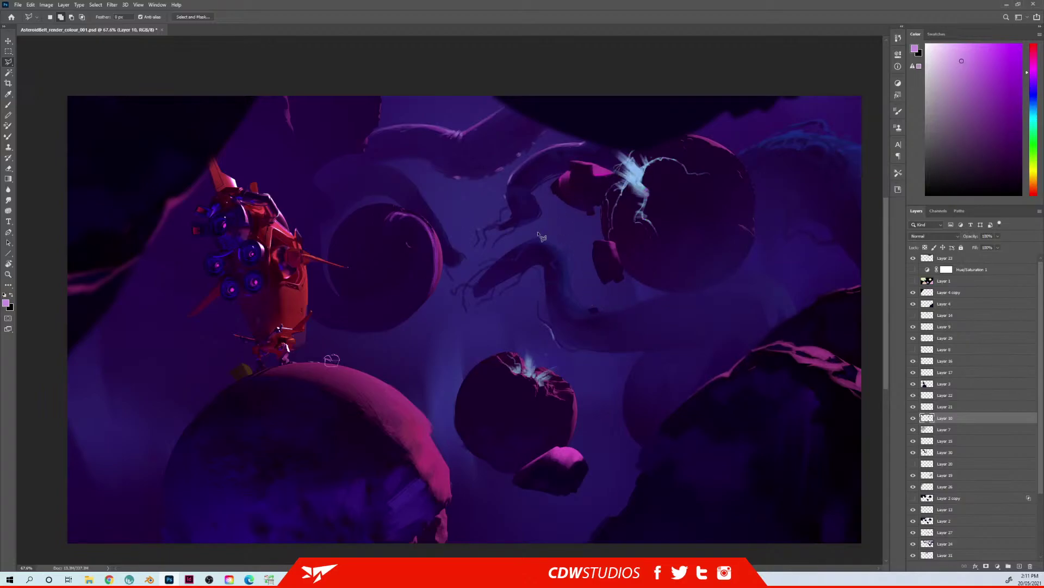
Step: Return to Layer 24 and repaint the dark body of the tentacle beside the moved rock with a larger brush and sampled purples
key(b)
alt+click(522, 212)
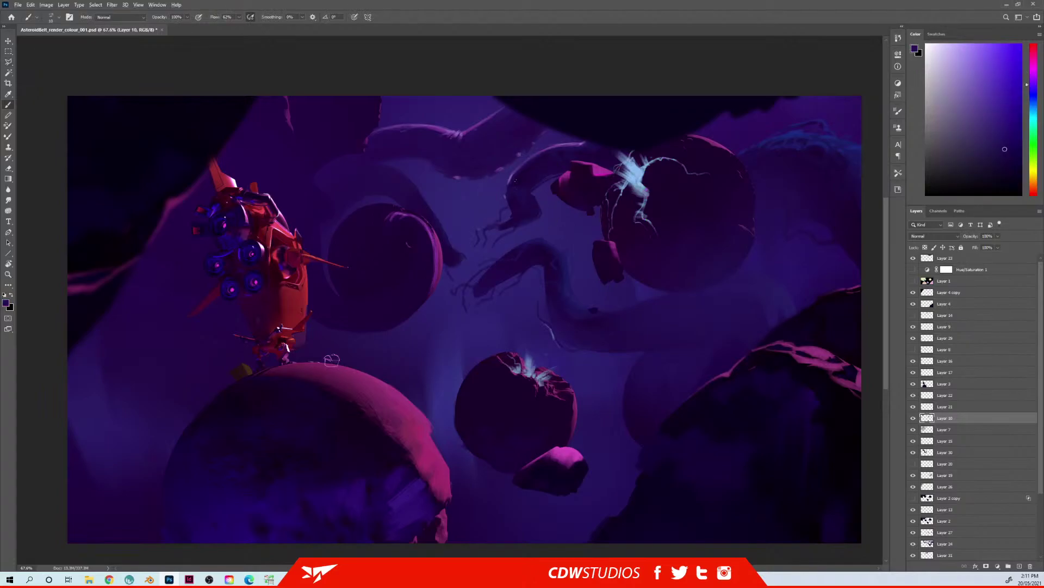
key(bracketright)
key(bracketright)
key(bracketright)
ctrl+right_click(531, 177)
click(547, 183)
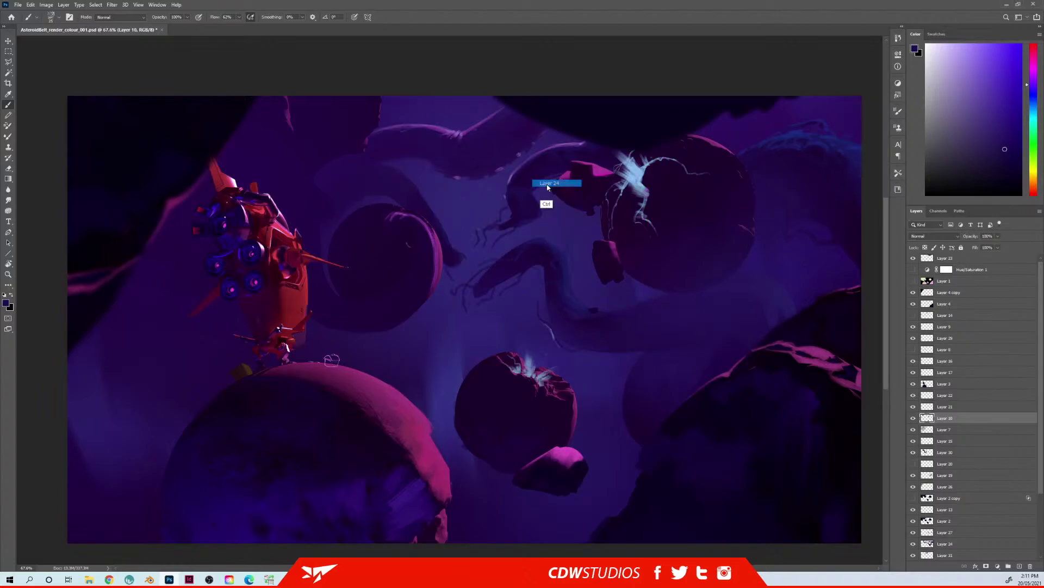
alt+click(534, 175)
alt+click(525, 192)
alt+click(528, 189)
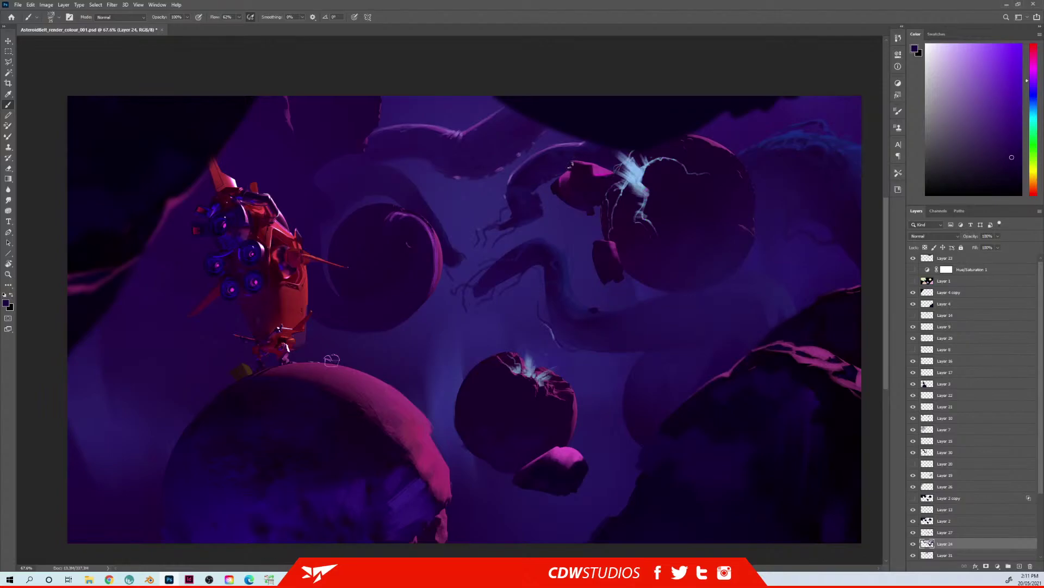
alt+click(519, 191)
alt+click(501, 189)
Step: Make Layer 27 active and add pale lavender accents to the tentacle tips and the uppermost tentacle's bend with a smaller brush
key(bracketleft)
click(914, 542)
click(914, 542)
click(945, 532)
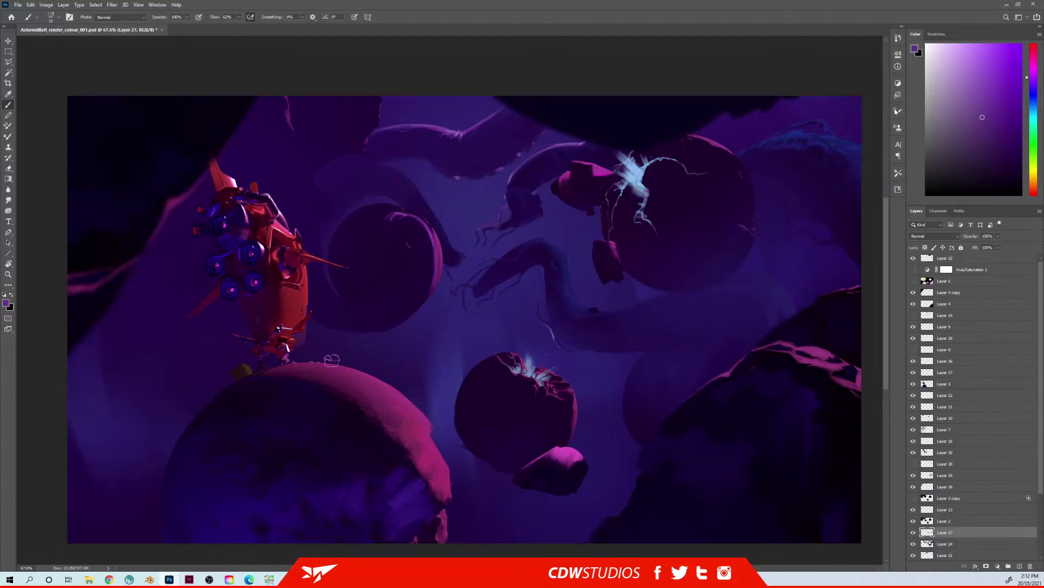
click(952, 52)
drag(936, 53, 949, 46)
Step: Add muted blue skin texture to the uppermost tentacle and trim the excess strokes with the Eraser
alt+click(466, 226)
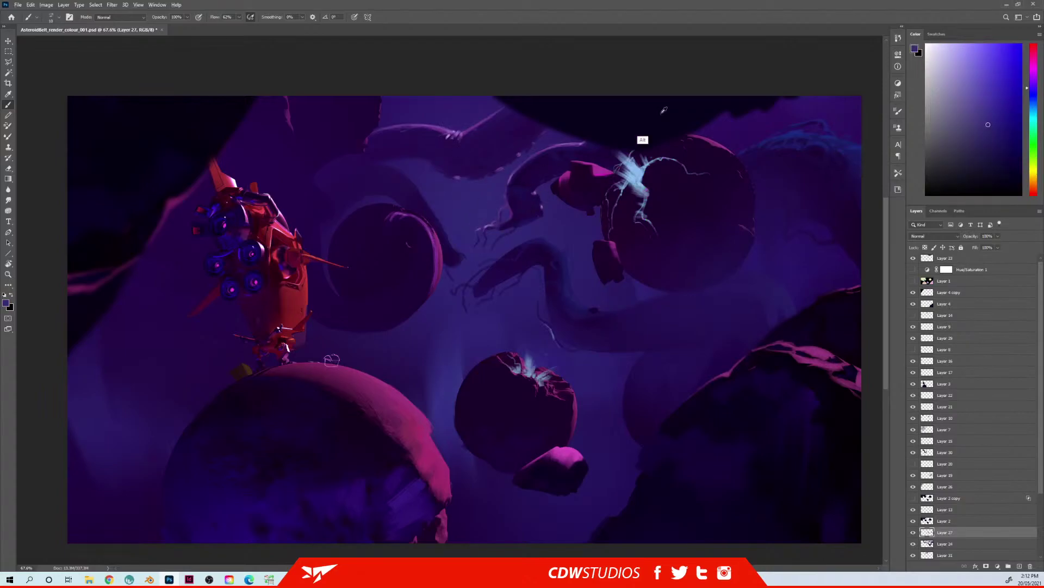
click(1034, 92)
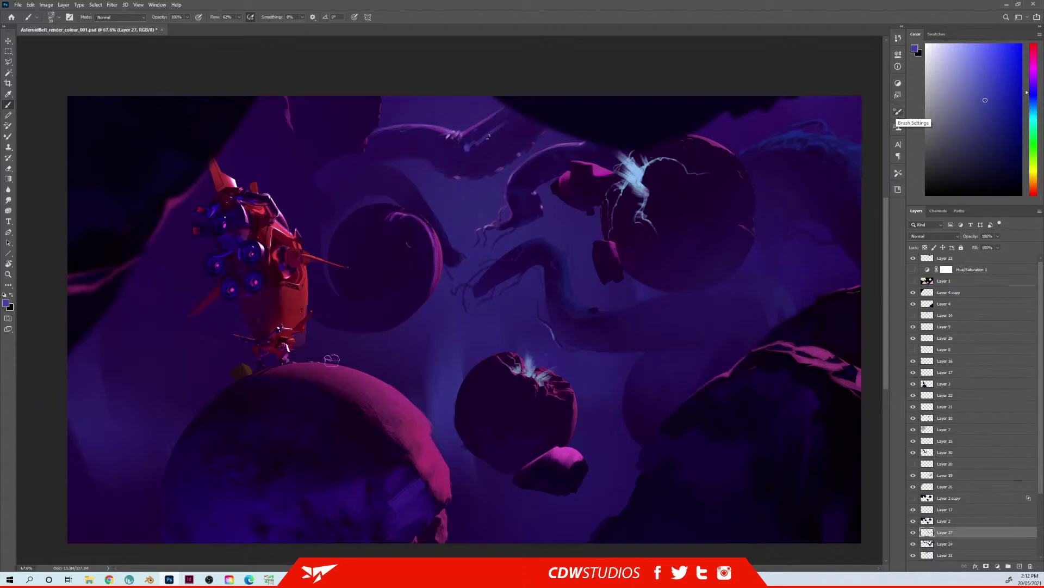
key(e)
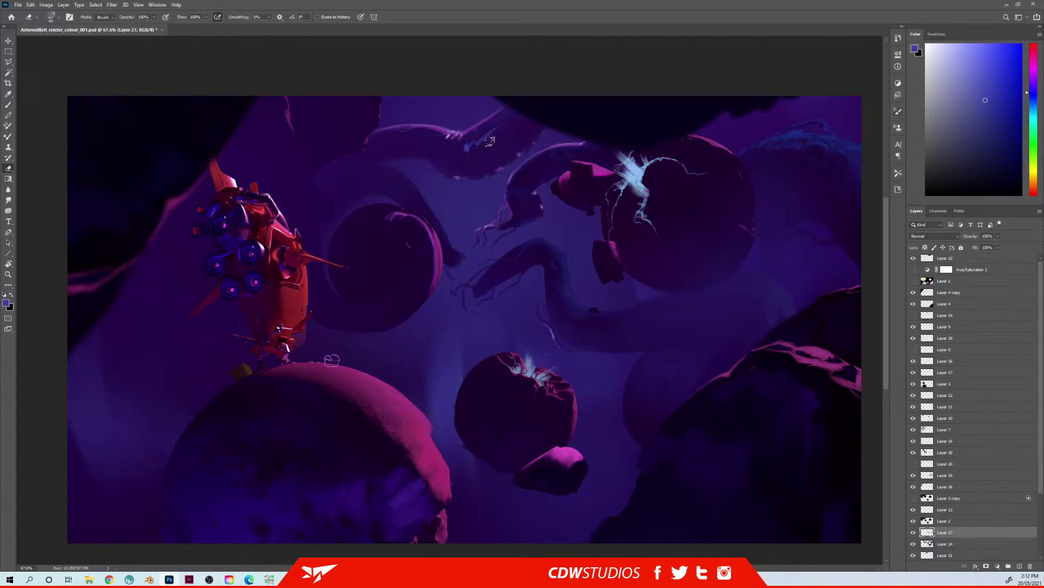
key(b)
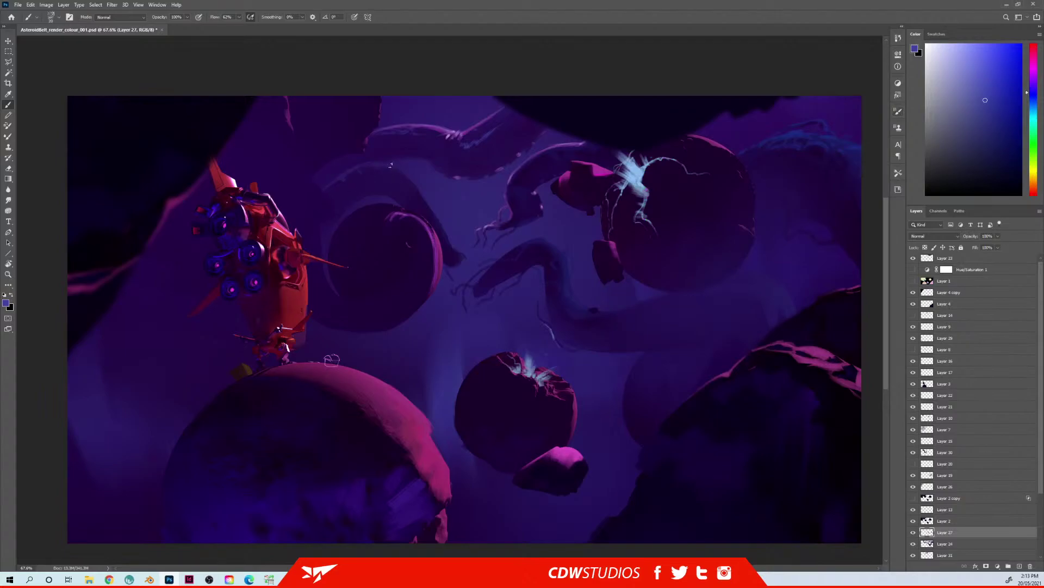
Step: Paint purple shading down the outer side of the tentacle curling over the left background asteroid with a slightly larger brush
alt+click(391, 173)
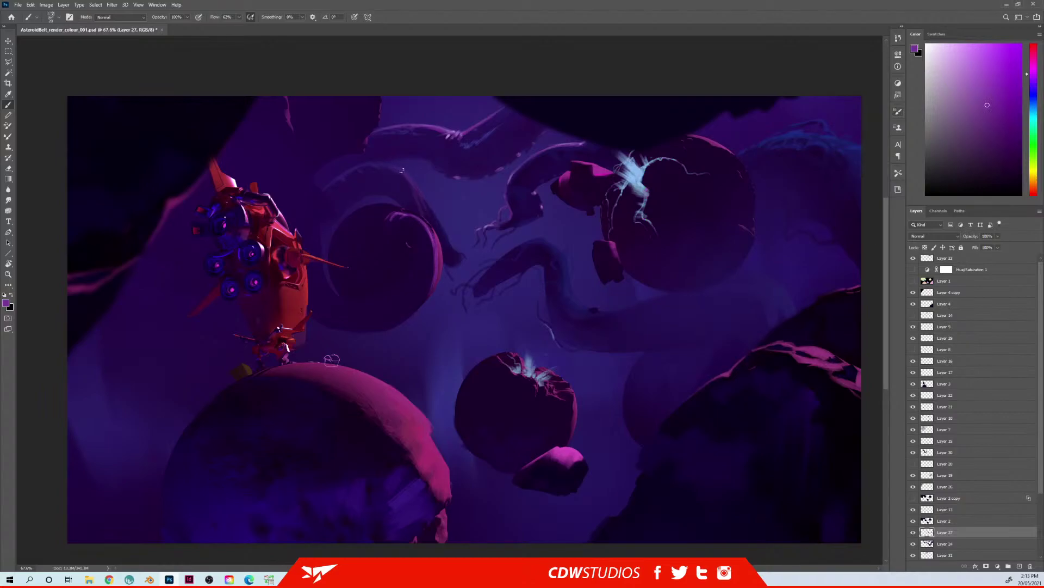
key(])
drag(416, 187, 444, 236)
alt+click(421, 217)
drag(417, 191, 435, 231)
Step: Highlight the outer edge and curled tip of the tentacle over the left background asteroid with light lavender
alt+click(442, 249)
alt+click(450, 135)
click(452, 248)
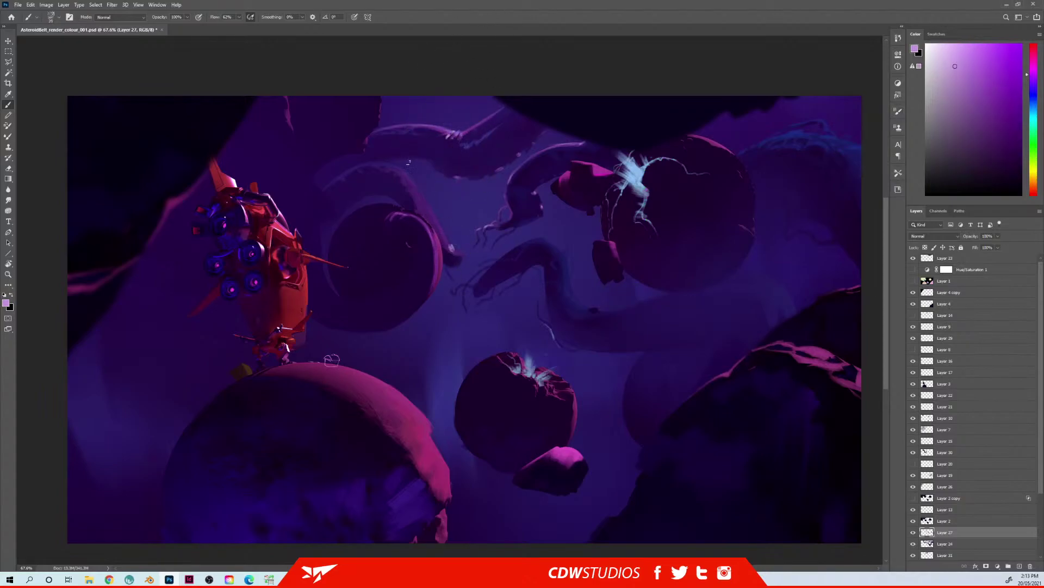
drag(404, 173, 451, 247)
alt+click(452, 259)
Step: Model the bend of the central winding tentacle with sampled dark blues and purples to give its surface texture
alt+click(552, 240)
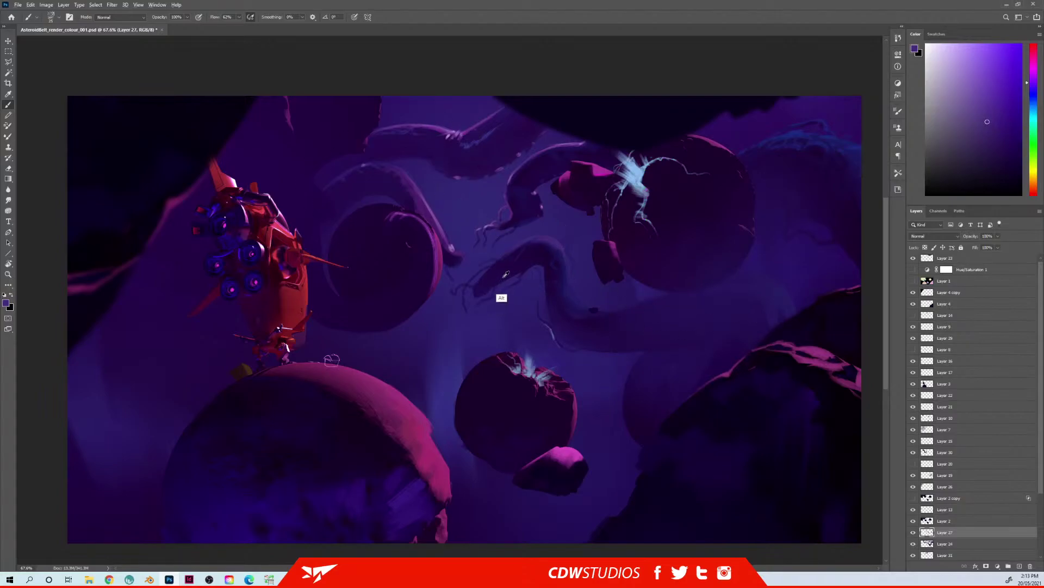
key(alt)
alt+click(569, 282)
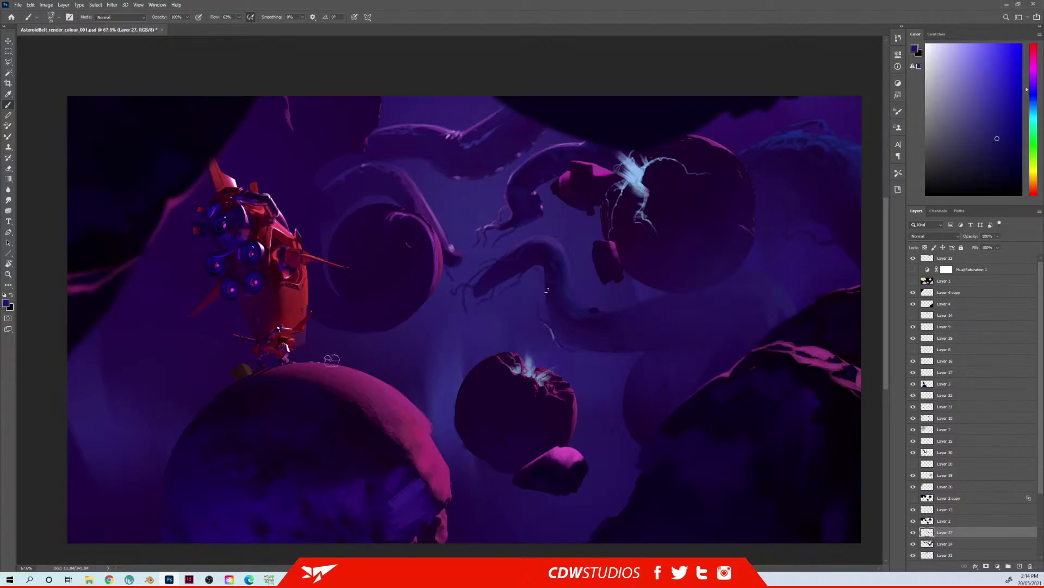
alt+click(550, 307)
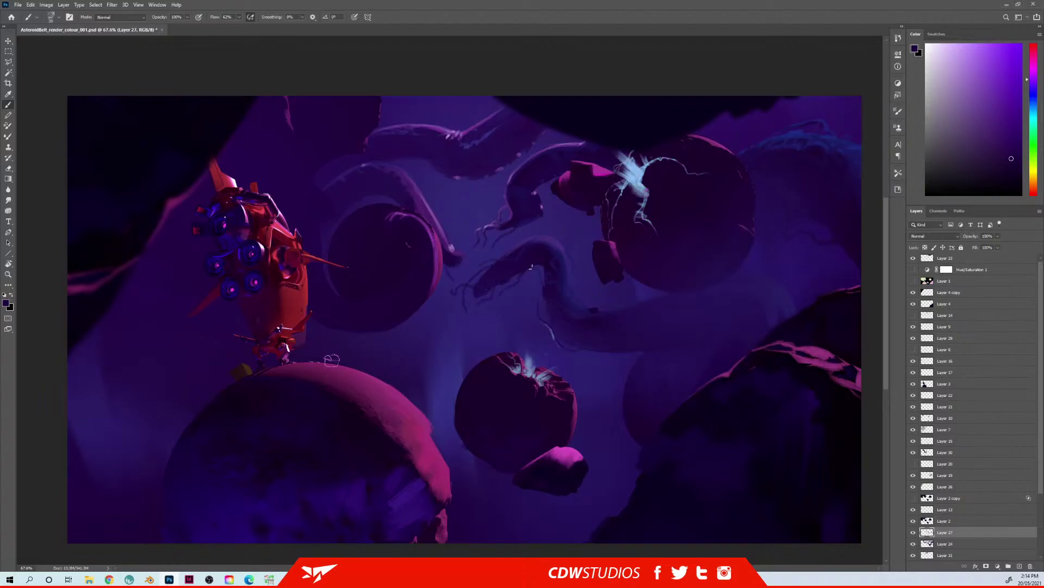
alt+click(552, 267)
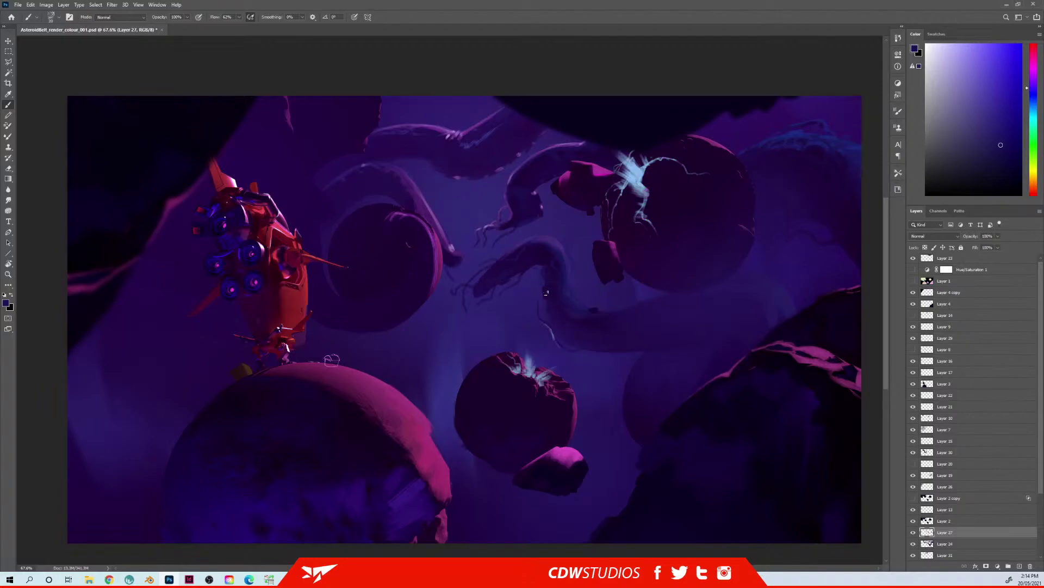
alt+click(549, 324)
alt+click(601, 330)
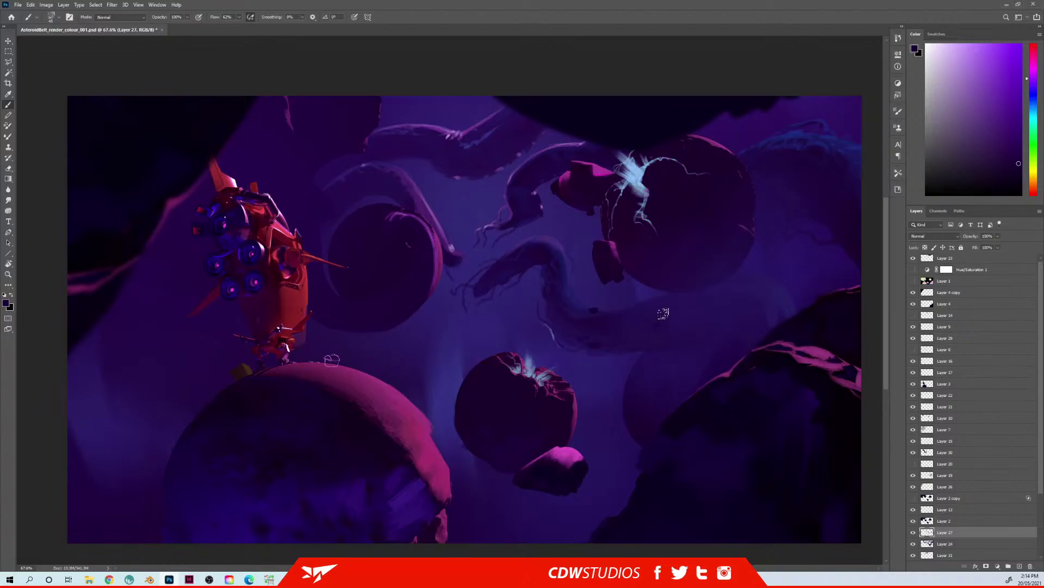
Step: Enlarge the brush and paint dark texture along the thick trailing length of the central winding tentacle
key(bracketright)
key(bracketright)
key(bracketright)
key(bracketright)
alt+click(583, 304)
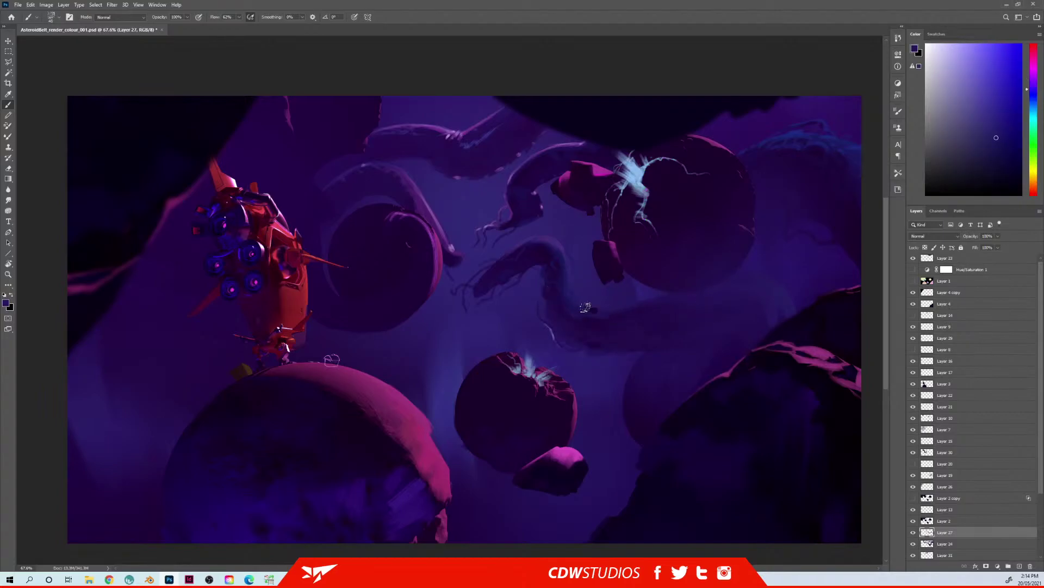
Step: Make Layer 10 active, lasso the tiny dark rock above the central winding tentacle and delete it
ctrl+right_click(594, 312)
click(606, 327)
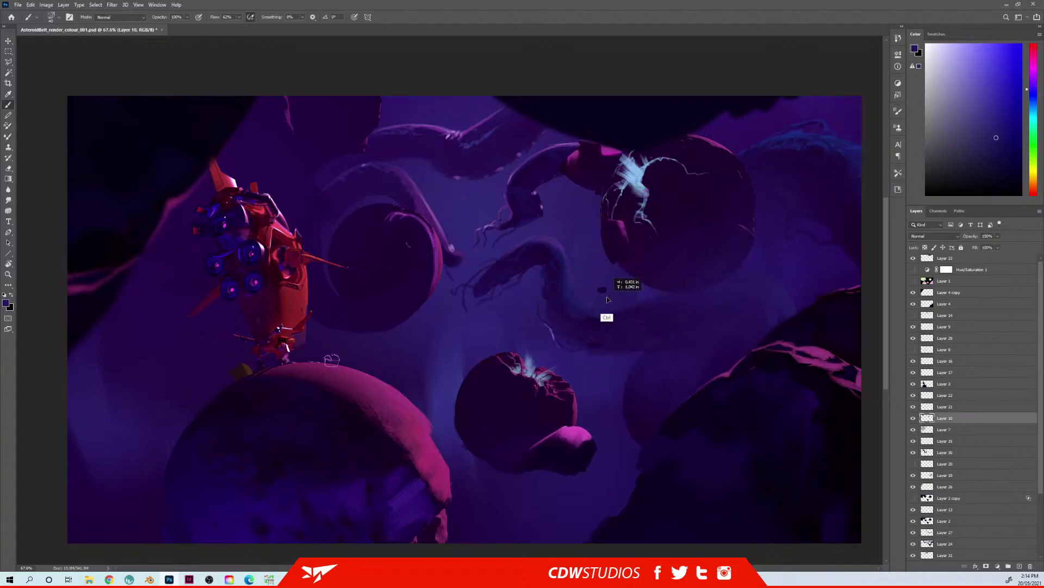
key(l)
mouse_move(601, 296)
mouse_down()
mouse_move(620, 326)
mouse_move(610, 301)
mouse_up()
ctrl+click(603, 292)
key(Delete)
key(ctrl+d)
key(b)
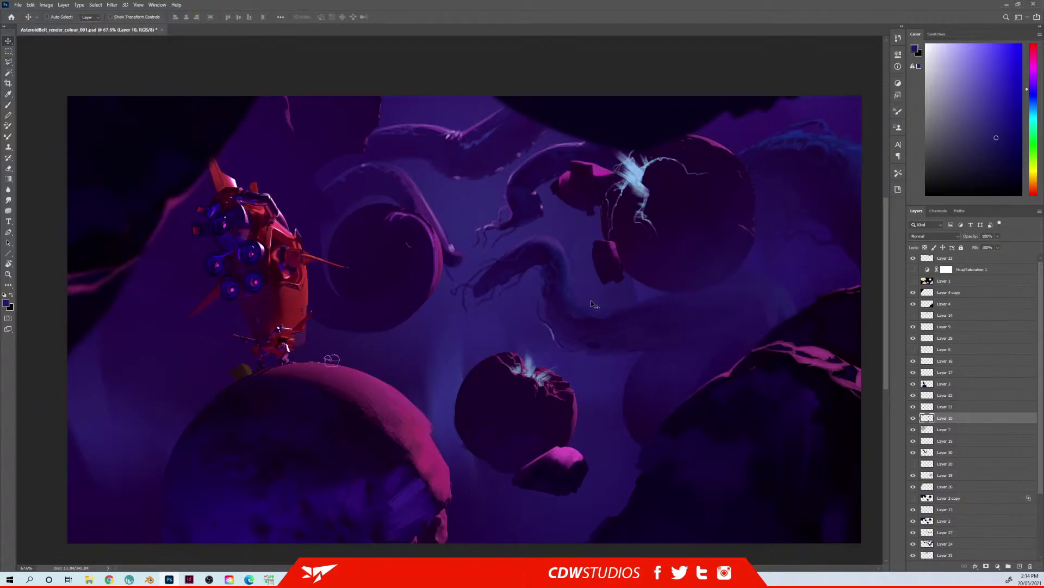
Step: Paint a muted violet rim highlight along the upper edge of the central winding tentacle's trailing length
key(alt)
alt+click(438, 126)
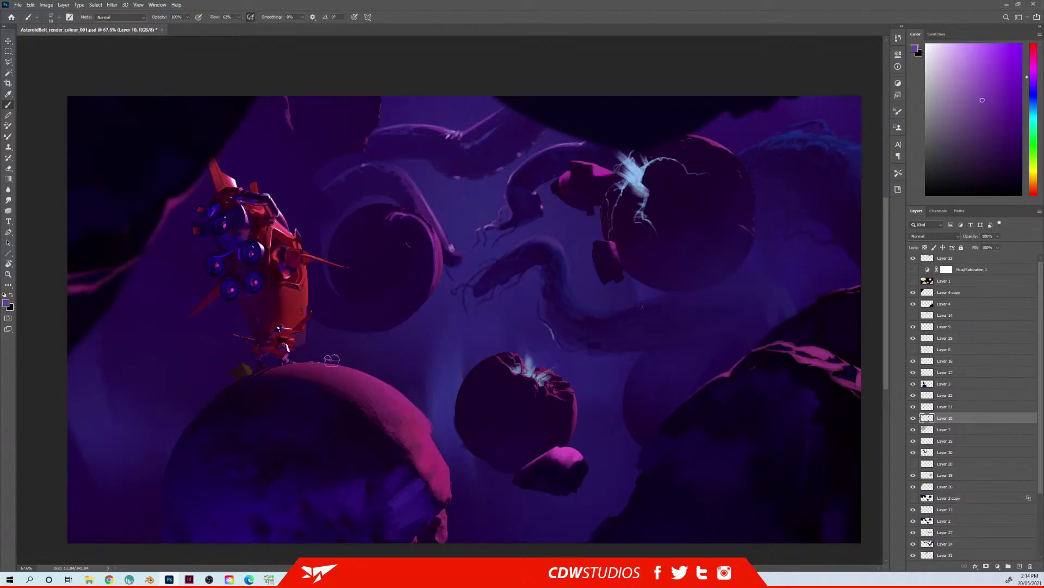
key(bracketright)
drag(621, 308, 660, 296)
drag(595, 312, 610, 311)
Step: Brighten the central winding tentacle's upper rim with a lighter blue-violet
click(973, 65)
click(1026, 84)
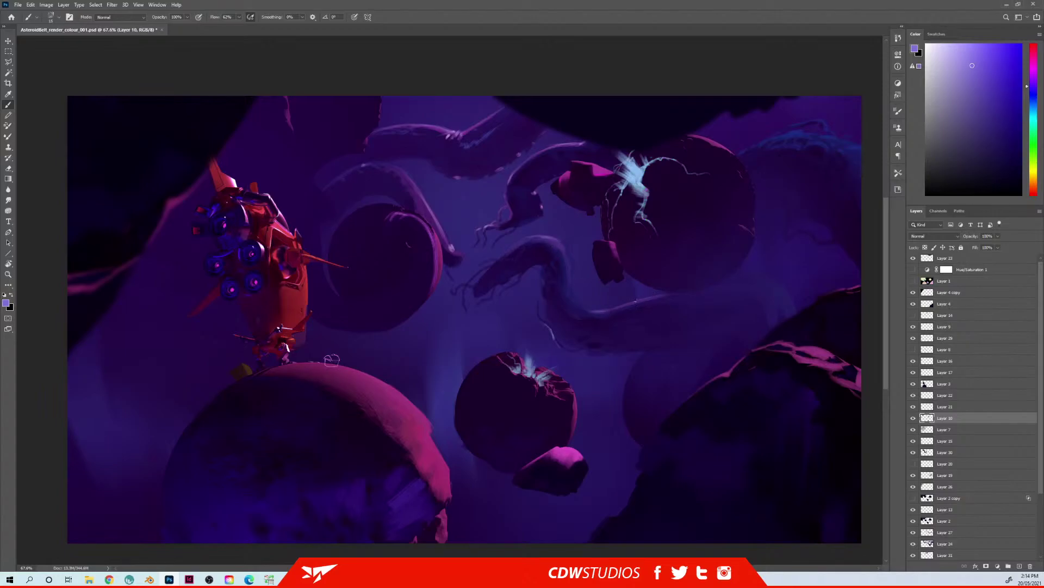
drag(612, 308, 635, 300)
alt+click(332, 359)
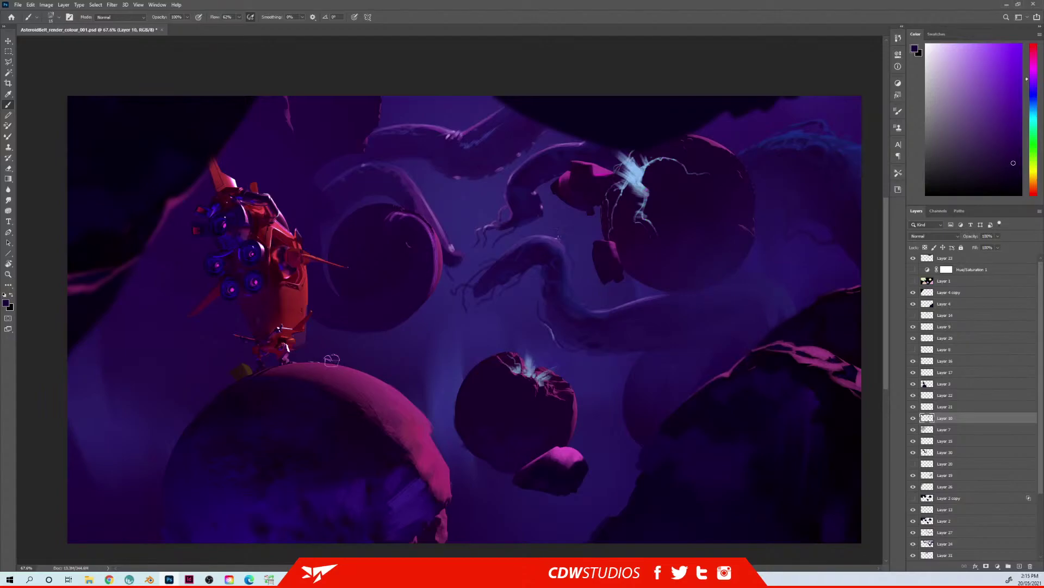
Step: Paint sampled dark blue and violet tones over the front arm and bend of the central winding tentacle
alt+click(541, 256)
alt+click(547, 266)
alt+click(548, 270)
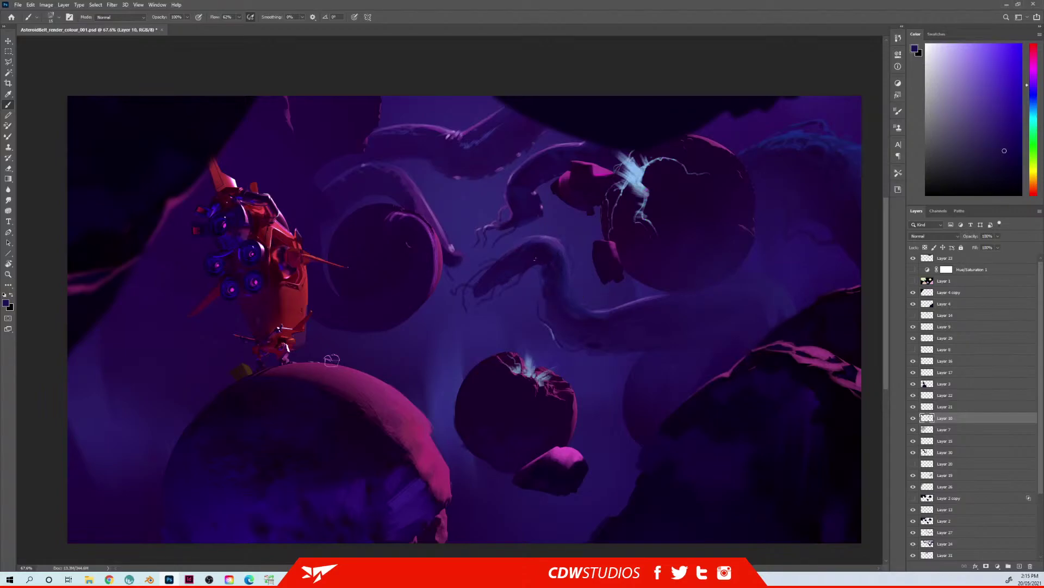
alt+click(523, 297)
alt+click(479, 292)
Step: Extend the tip of the tentacle curling over the left sphere and lighten the central tentacle's bend with sampled muted violet
key(bracketright)
key(bracketright)
key(bracketright)
key(bracketright)
key(bracketright)
right_click(478, 230)
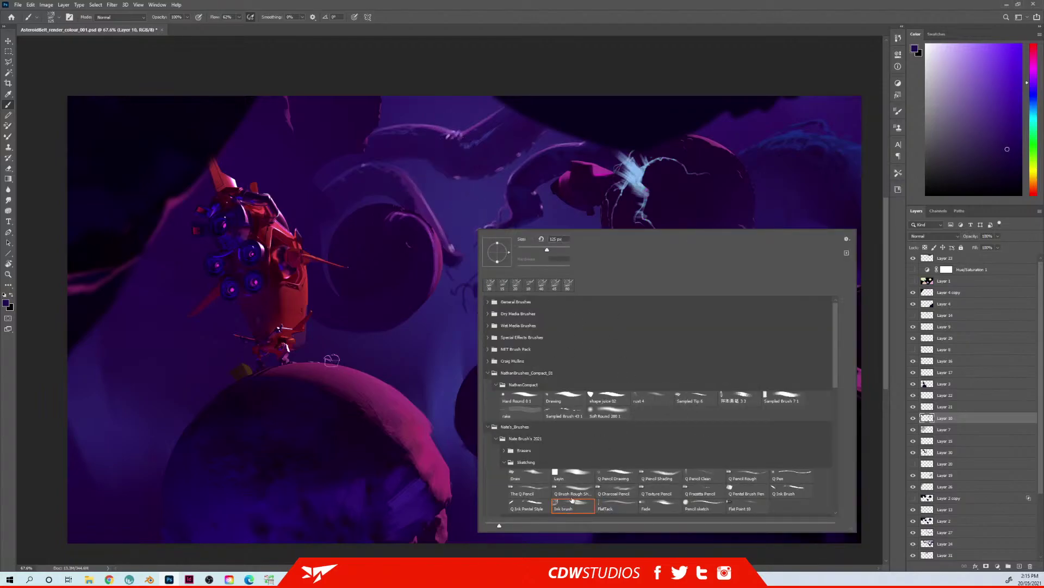
click(436, 251)
alt+click(451, 252)
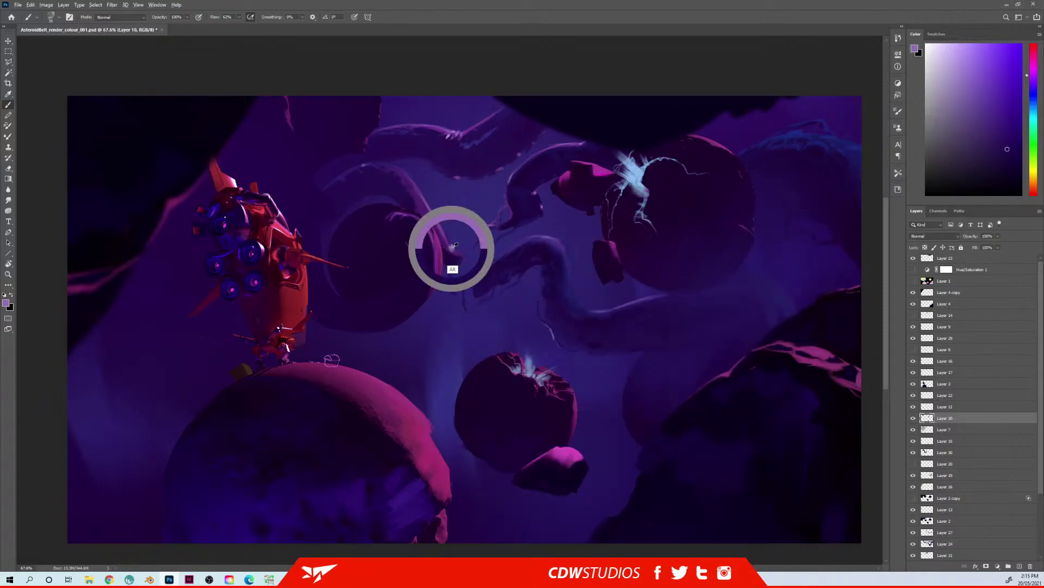
key(bracketleft)
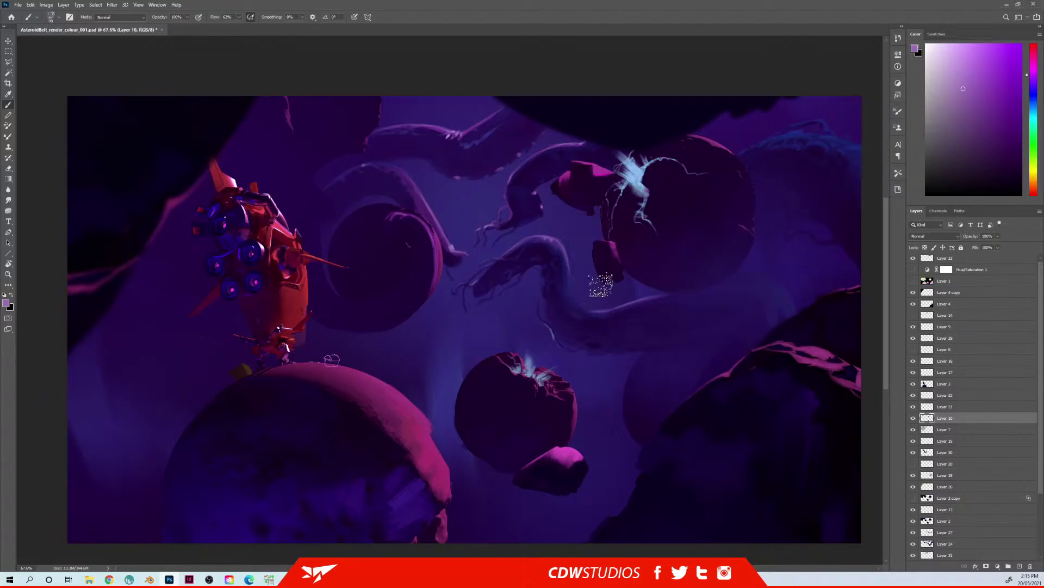
Step: Paint dark texture and sampled blue highlights along the trailing length of the central winding tentacle
alt+click(575, 316)
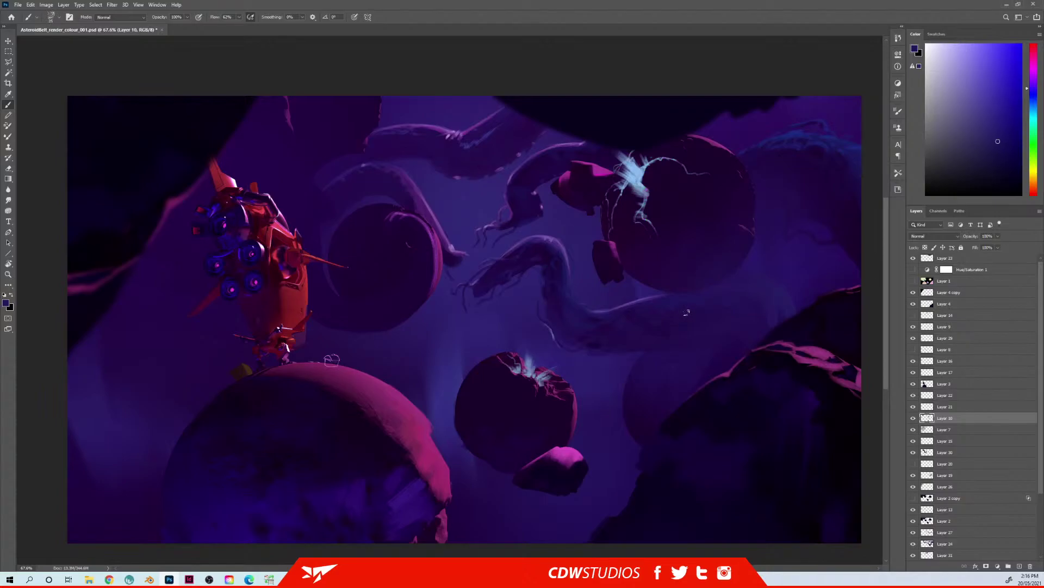
alt+click(799, 131)
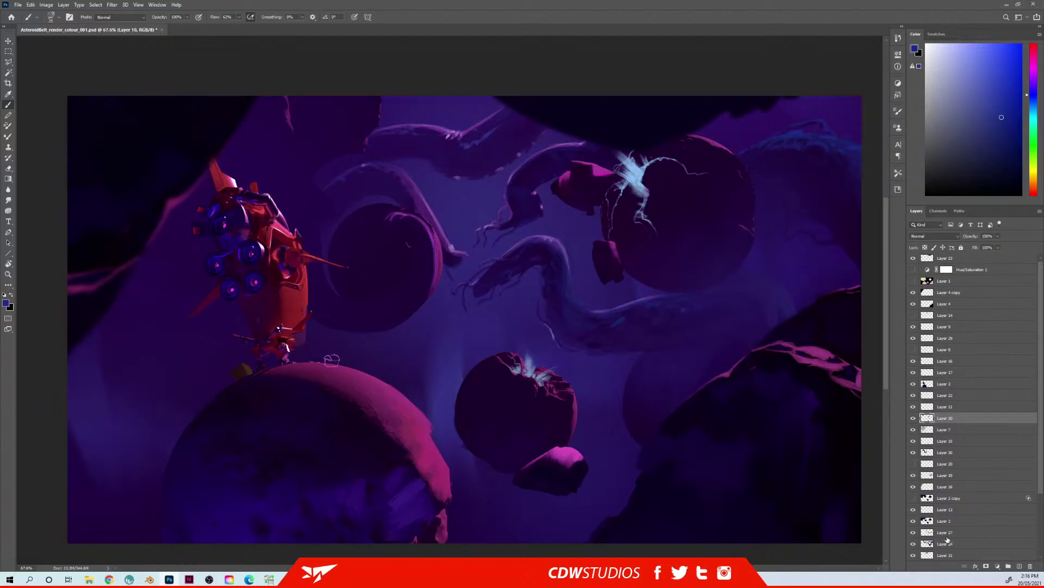
Step: Create a new layer from Layer 31 and draw a circular selection above the bend of the central winding tentacle
click(947, 556)
key(ctrl+shift+alt+n)
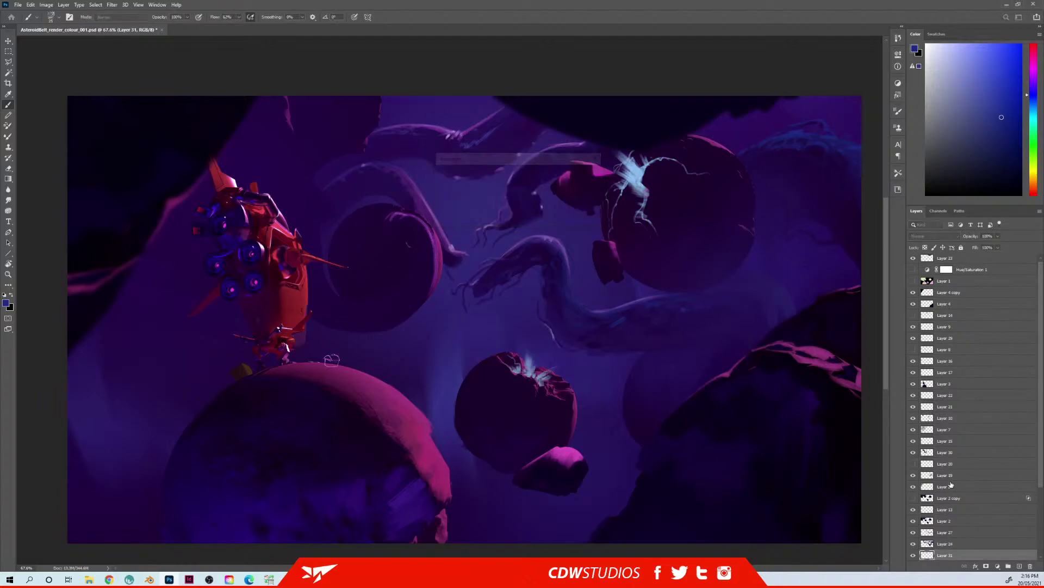
key(m)
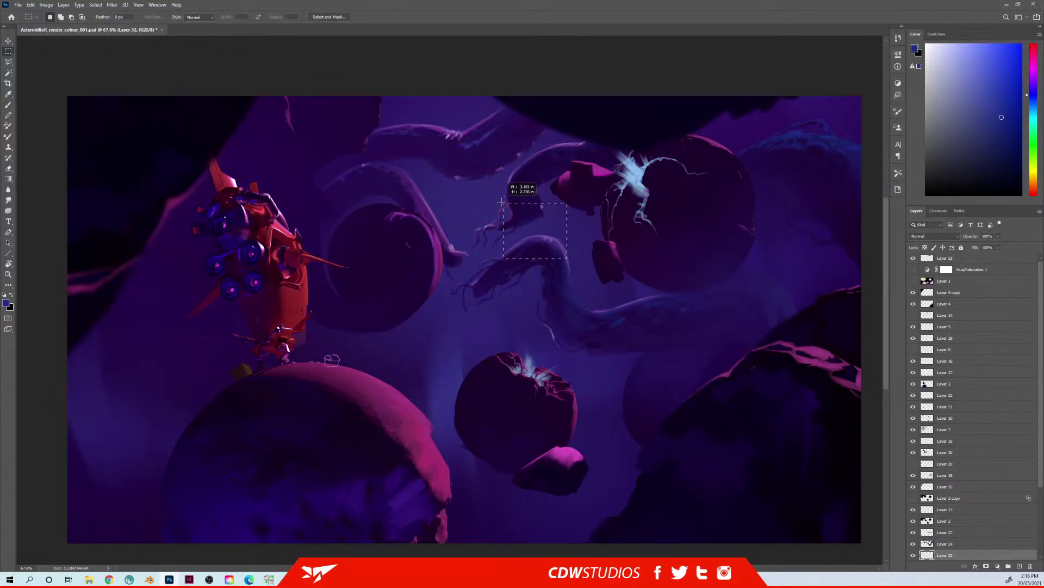
key(shift+m)
mouse_move(562, 250)
mouse_down()
mouse_move(505, 191)
mouse_move(592, 267)
mouse_up()
key(b)
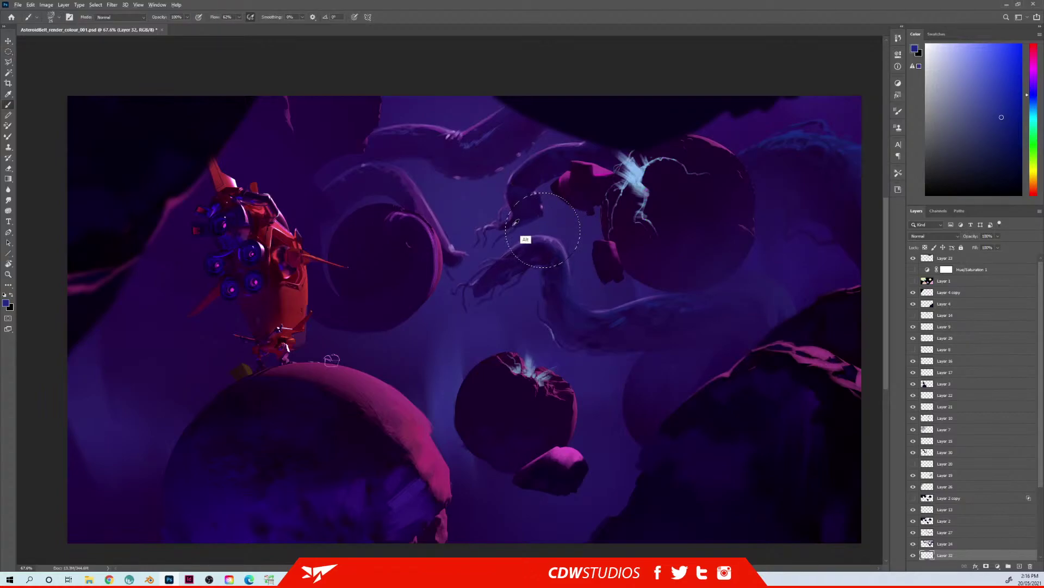
Step: Fill the circular selection with purple sampled from the left sphere using a much larger brush, and deselect
alt+click(436, 266)
key(bracketright)
key(bracketright)
key(bracketright)
key(bracketright)
key(bracketright)
key(bracketright)
key(bracketright)
key(bracketright)
key(bracketright)
key(bracketright)
key(bracketright)
key(bracketright)
key(bracketright)
key(bracketright)
key(bracketright)
drag(543, 229, 543, 229)
alt+click(431, 285)
mouse_move(528, 224)
mouse_down()
mouse_move(573, 246)
mouse_move(557, 219)
mouse_move(574, 225)
mouse_move(571, 241)
mouse_move(522, 206)
mouse_move(544, 223)
mouse_up()
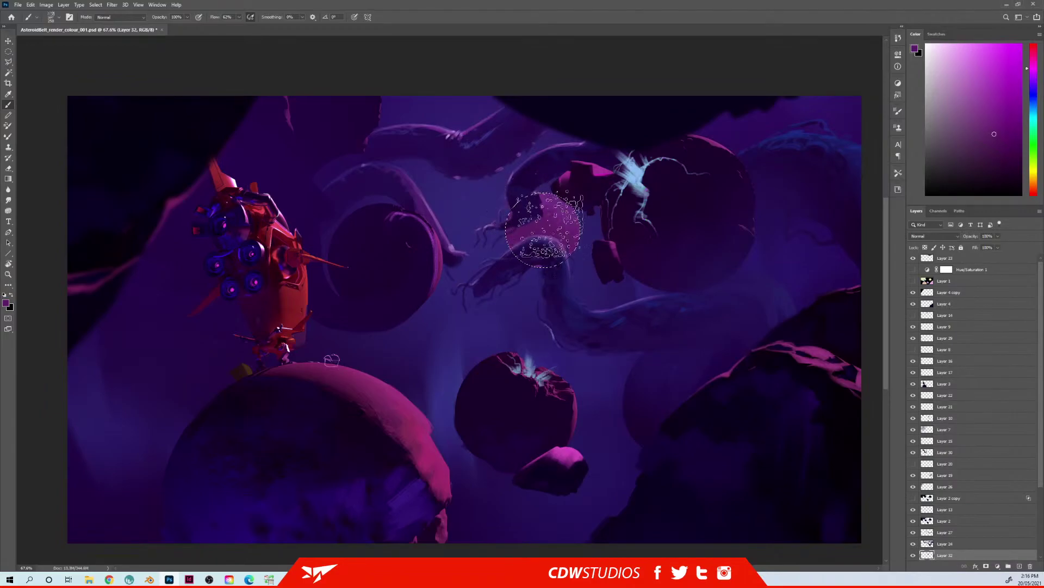
key(ctrl+d)
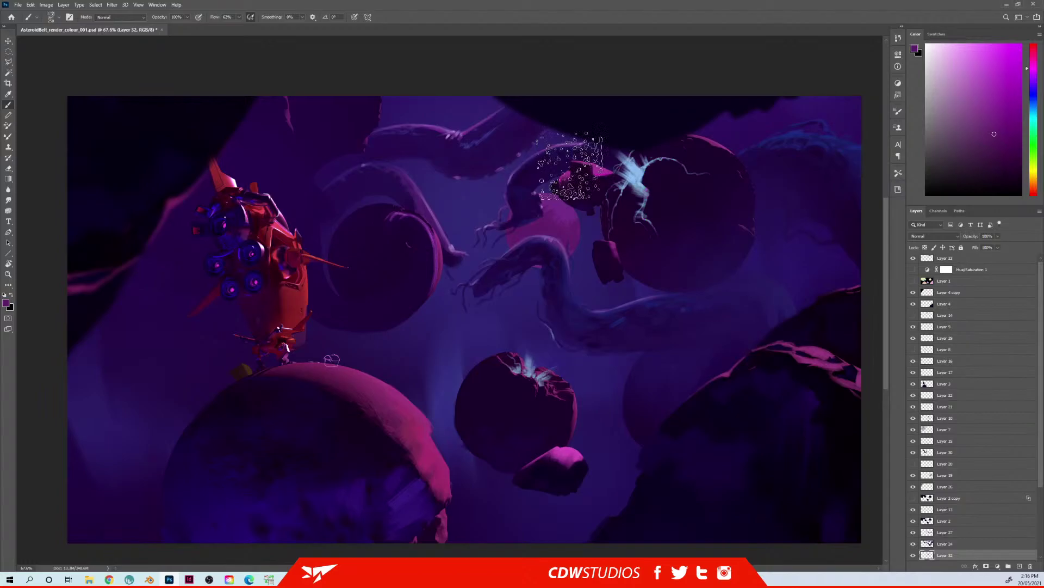
Step: Lock the new sphere's transparency and shade it with a Soft Round brush in sampled dark violet and blue
right_click(483, 227)
click(635, 388)
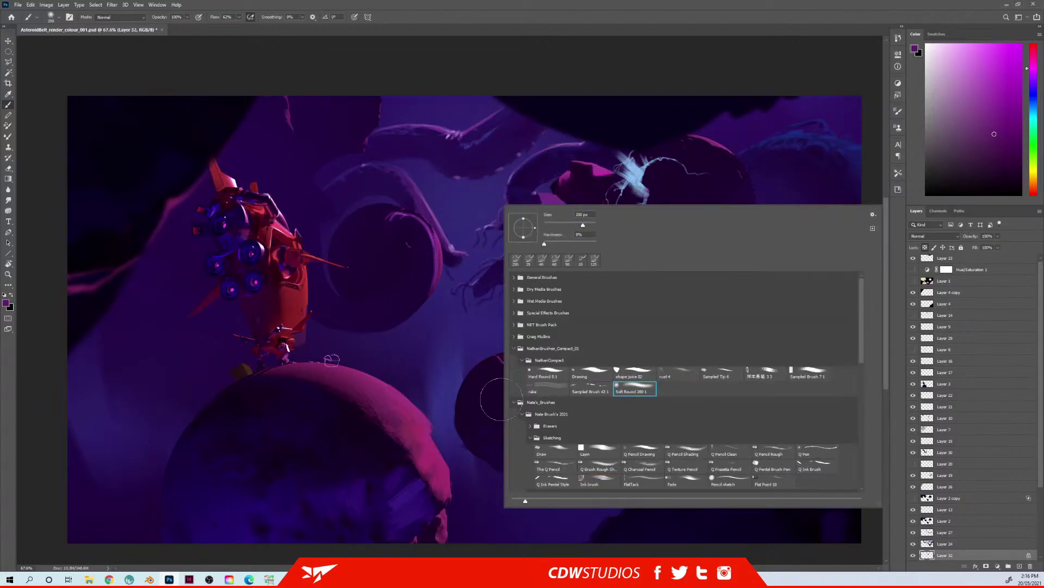
click(381, 422)
alt+click(338, 297)
mouse_move(517, 253)
mouse_down()
mouse_move(504, 224)
mouse_move(515, 234)
mouse_move(498, 219)
mouse_move(559, 268)
mouse_up()
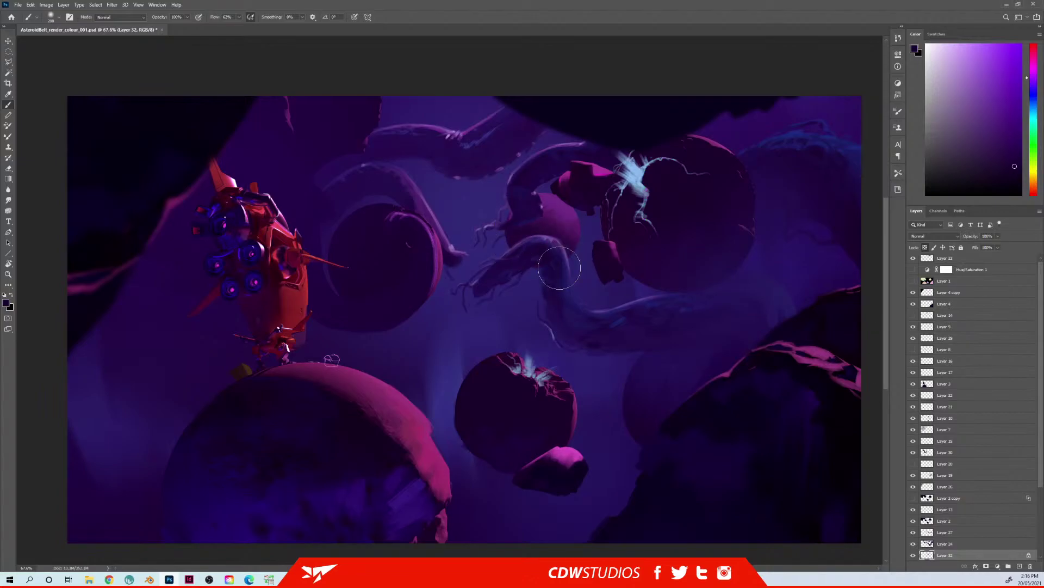
alt+click(469, 202)
key(])
key(])
key(])
mouse_move(535, 197)
mouse_down()
mouse_move(560, 210)
mouse_move(541, 147)
mouse_move(566, 181)
mouse_up()
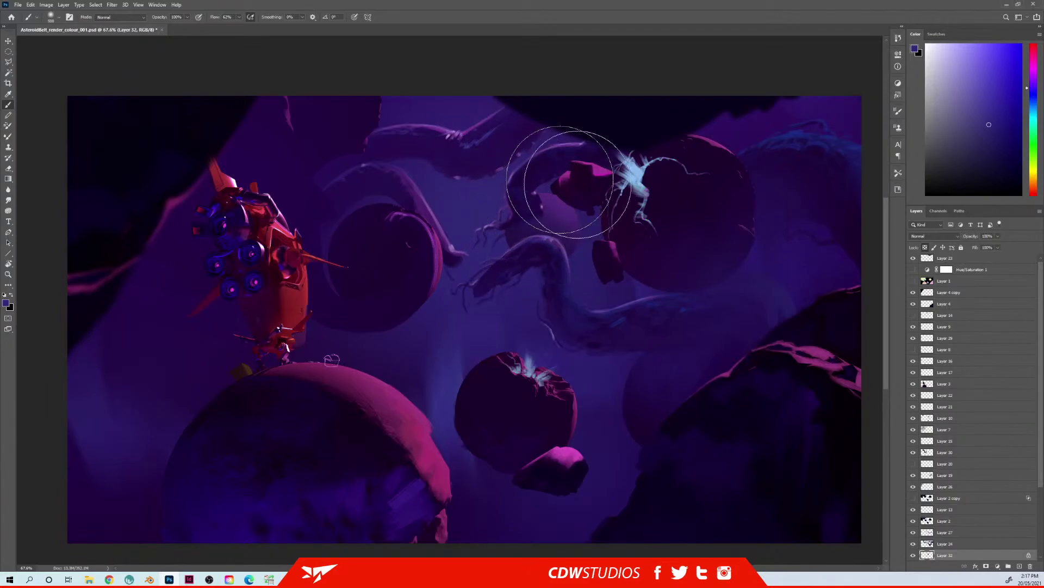
Step: Switch to a textured brush, reduce its size and dab lighter blue-violet texture onto the small new sphere
right_click(473, 184)
click(508, 236)
click(419, 266)
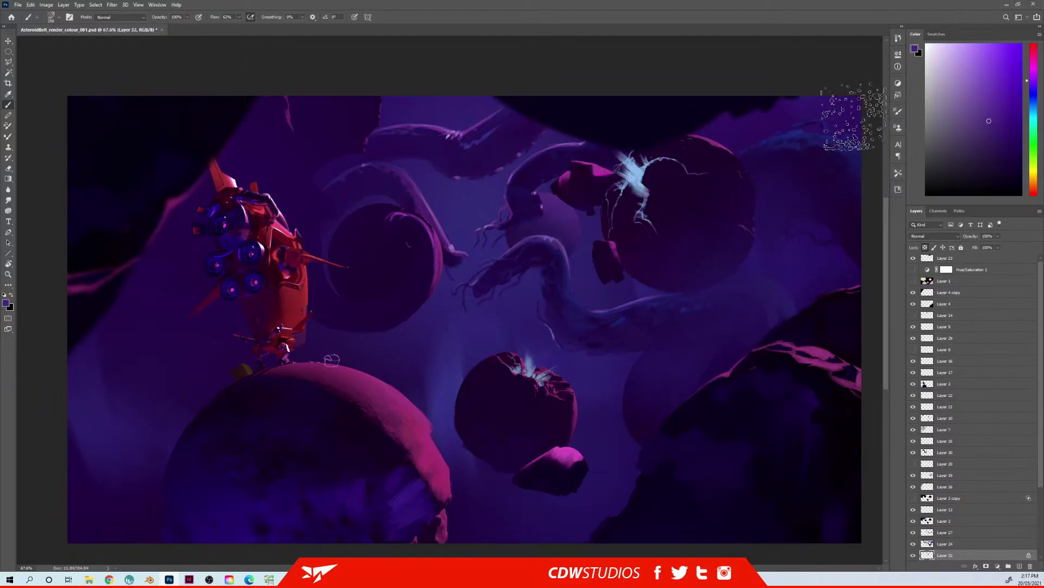
click(981, 71)
key(bracketleft)
key(bracketleft)
key(bracketleft)
key(bracketleft)
key(bracketleft)
key(bracketleft)
key(bracketleft)
key(bracketleft)
key(bracketleft)
key(bracketleft)
key(bracketleft)
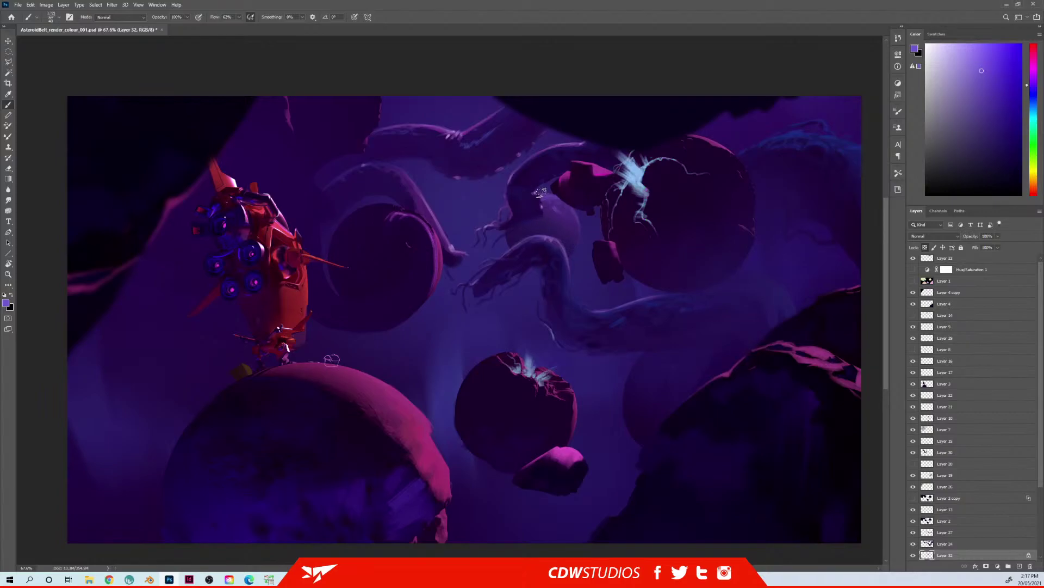
Step: Move the small sphere up behind the curled tentacle and shift its colour balance toward red, with +21 red in the shadows
drag(548, 234, 522, 191)
key(ctrl+b)
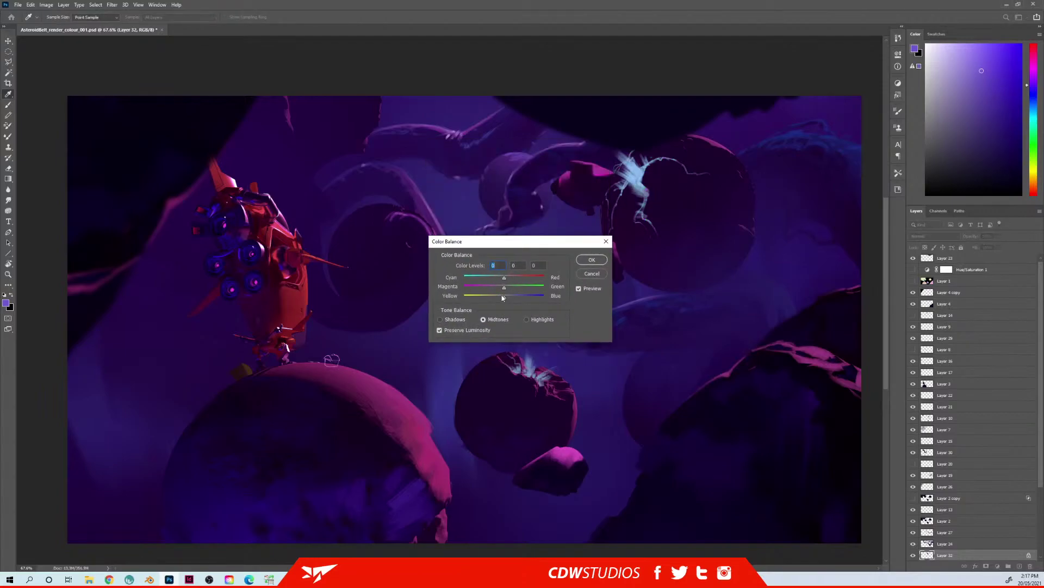
drag(503, 290, 531, 278)
click(440, 320)
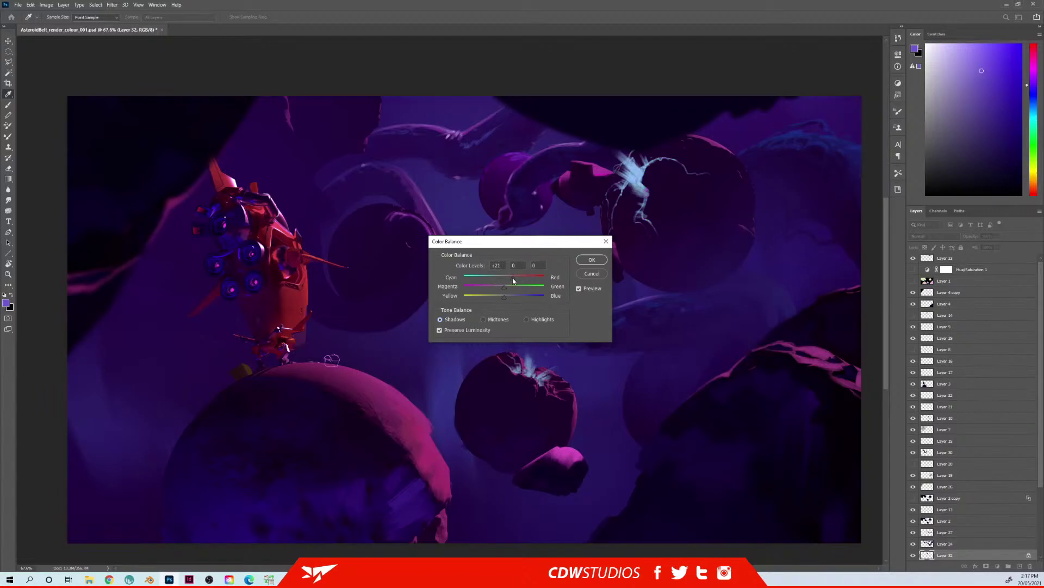
click(583, 262)
key(b)
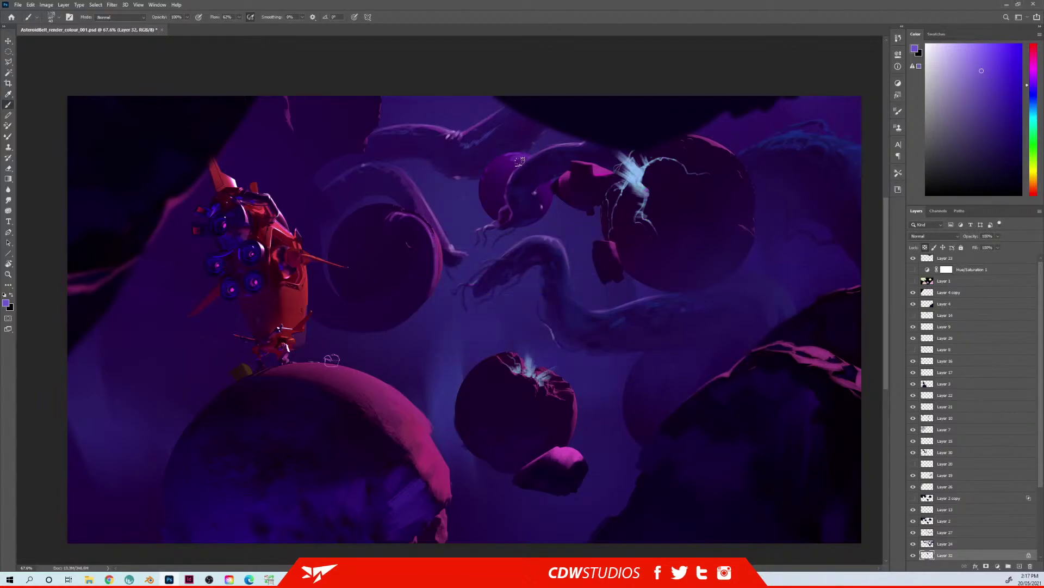
Step: Model the small sphere's shadow side and upper surface with sampled dark violet and magenta tones
alt+click(490, 212)
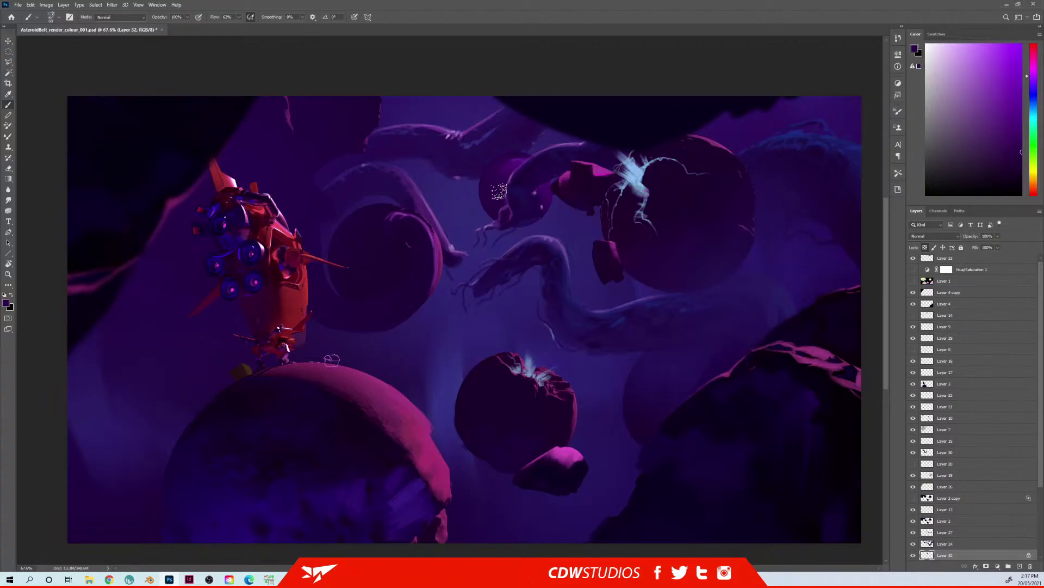
key(alt)
alt+click(401, 403)
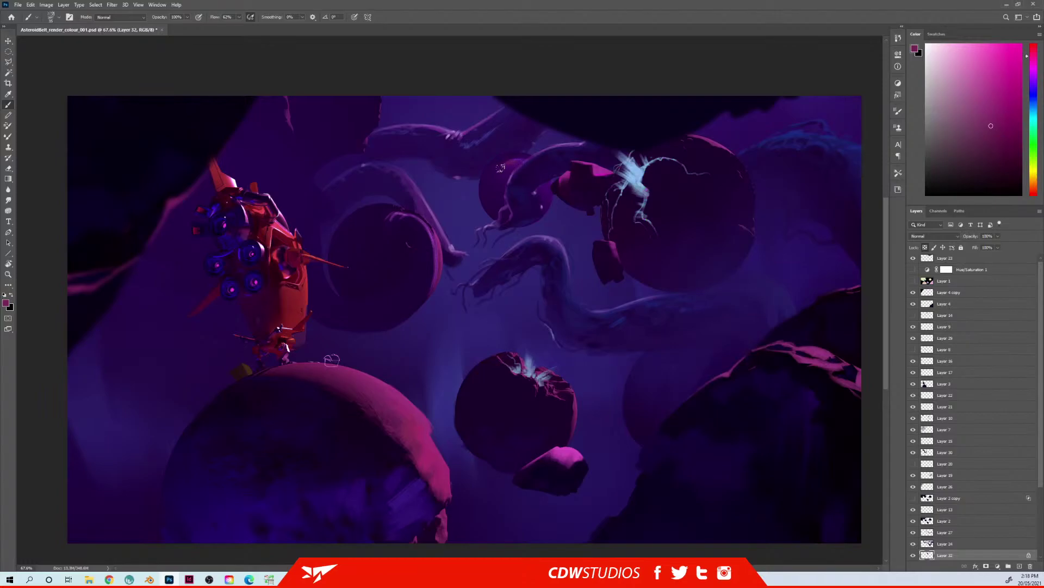
alt+click(512, 162)
alt+click(494, 170)
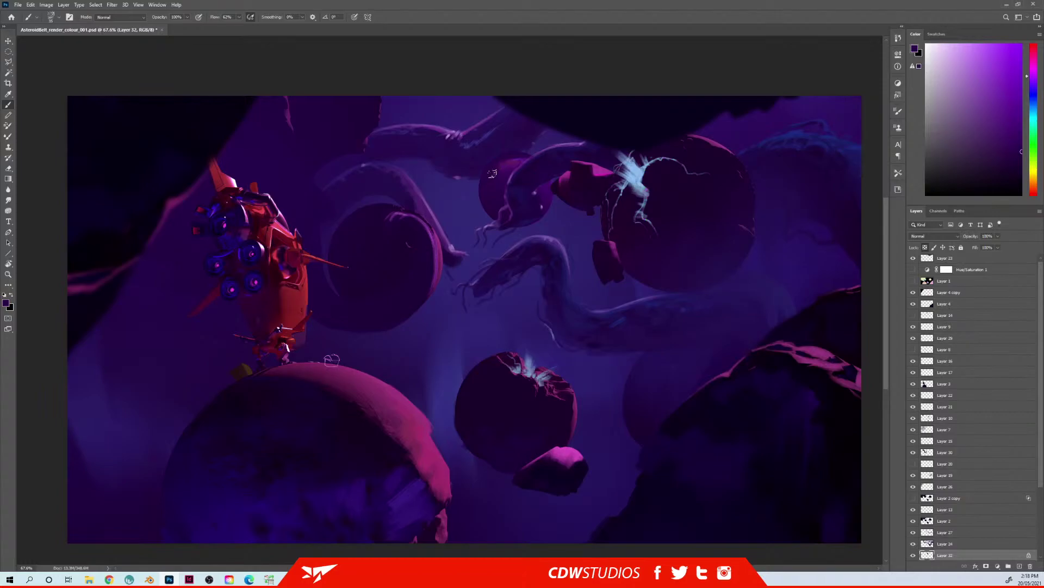
alt+click(511, 183)
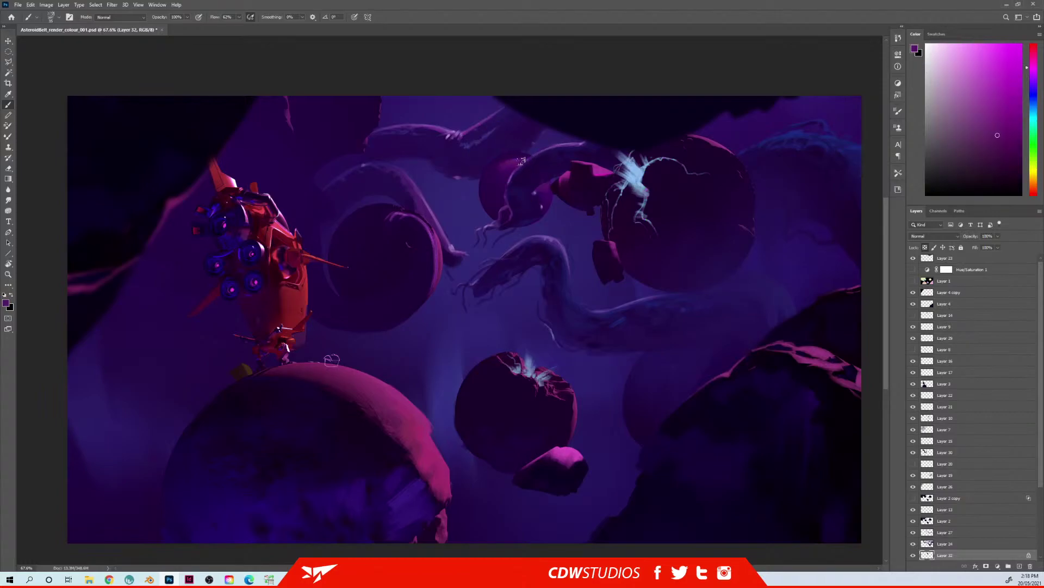
Step: Add pale violet and magenta highlights along the small sphere's edge beside the curled tentacle
click(1030, 72)
click(965, 90)
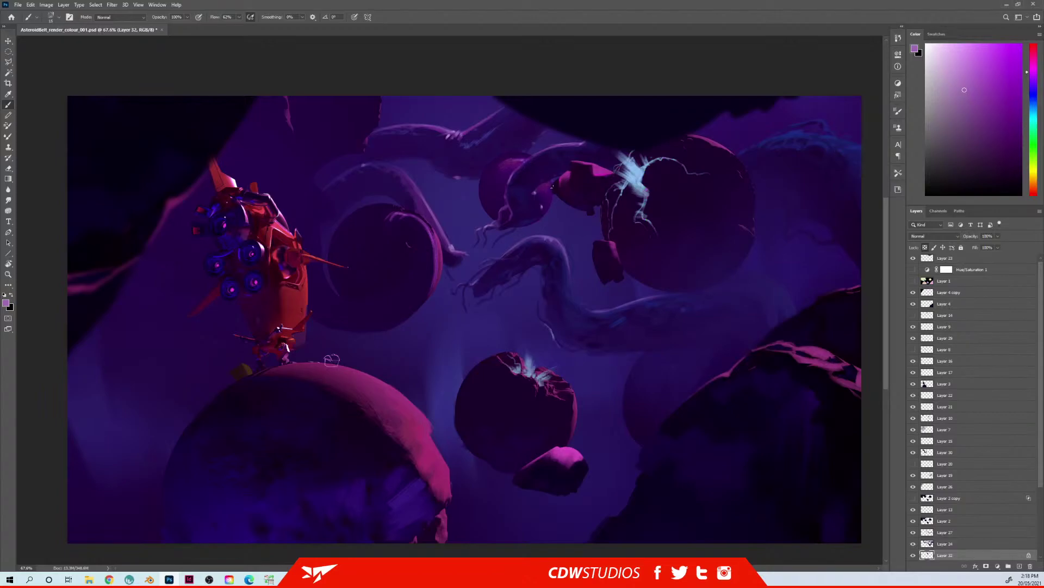
alt+click(601, 172)
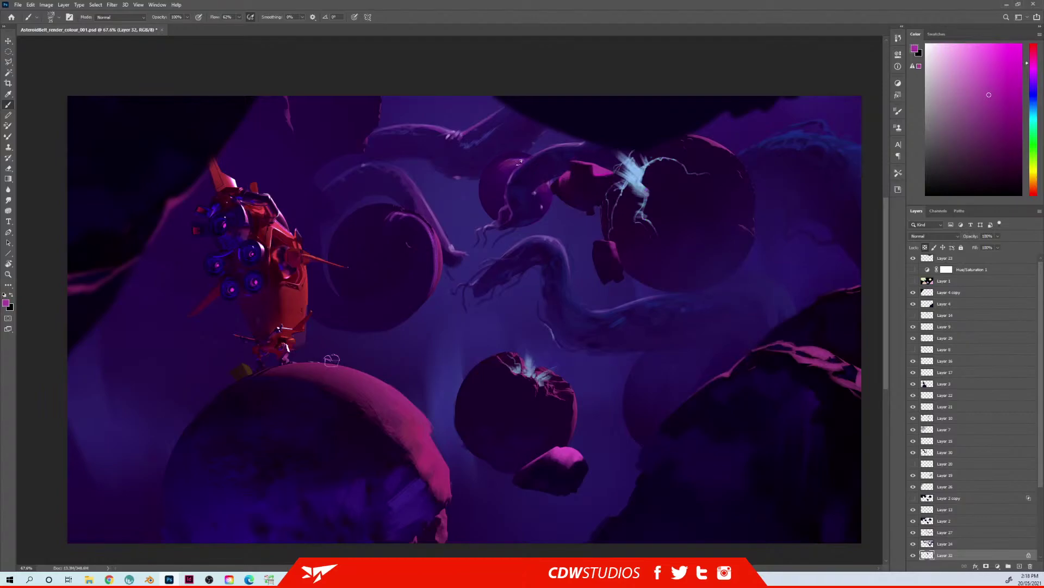
Step: Refine the small sphere with sampled dark violet and brighter magenta, and erase paint along its lower-left edge
alt+click(542, 187)
alt+click(496, 180)
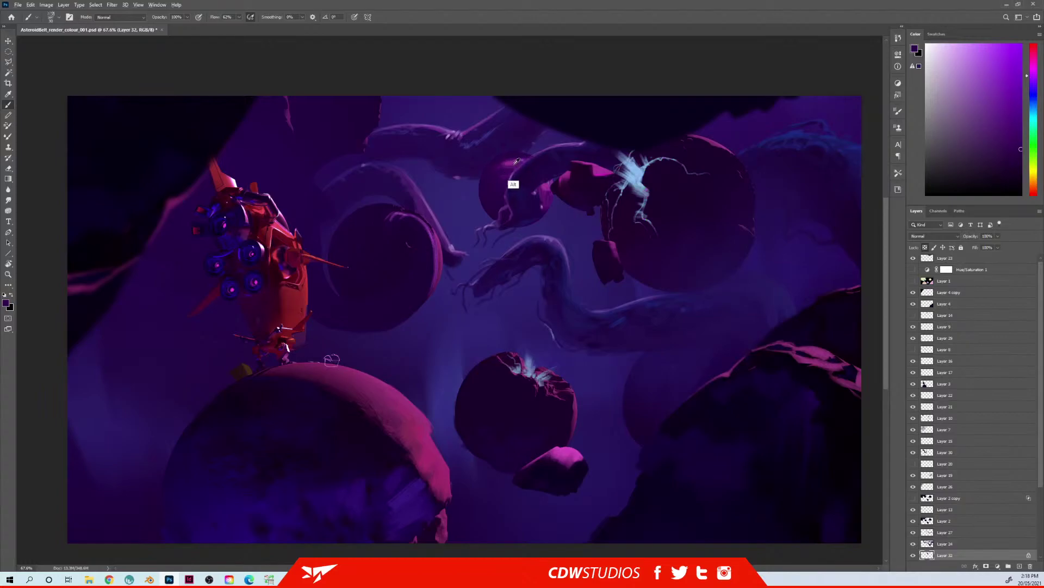
alt+click(512, 183)
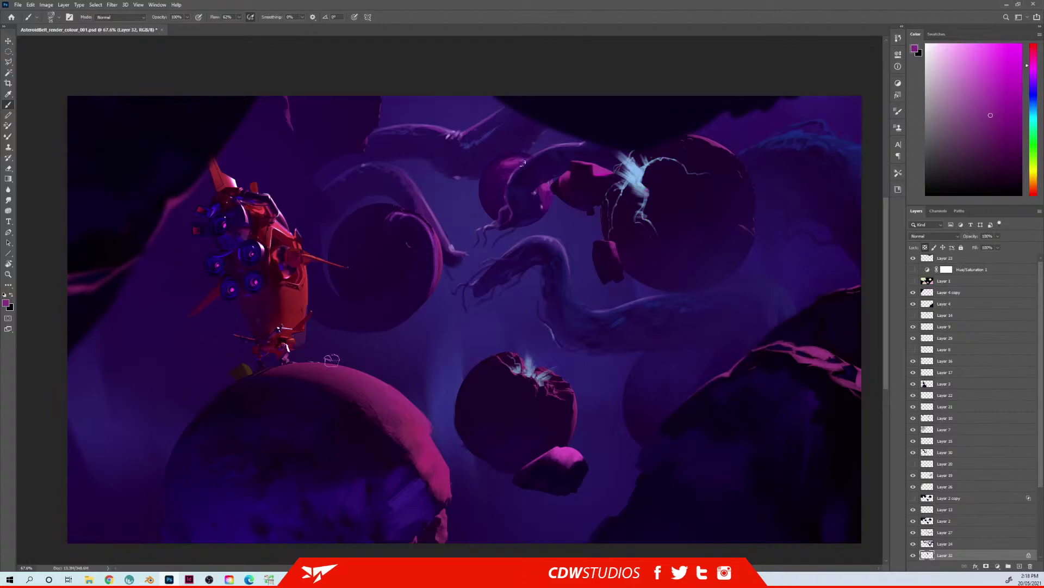
alt+click(504, 156)
key(e)
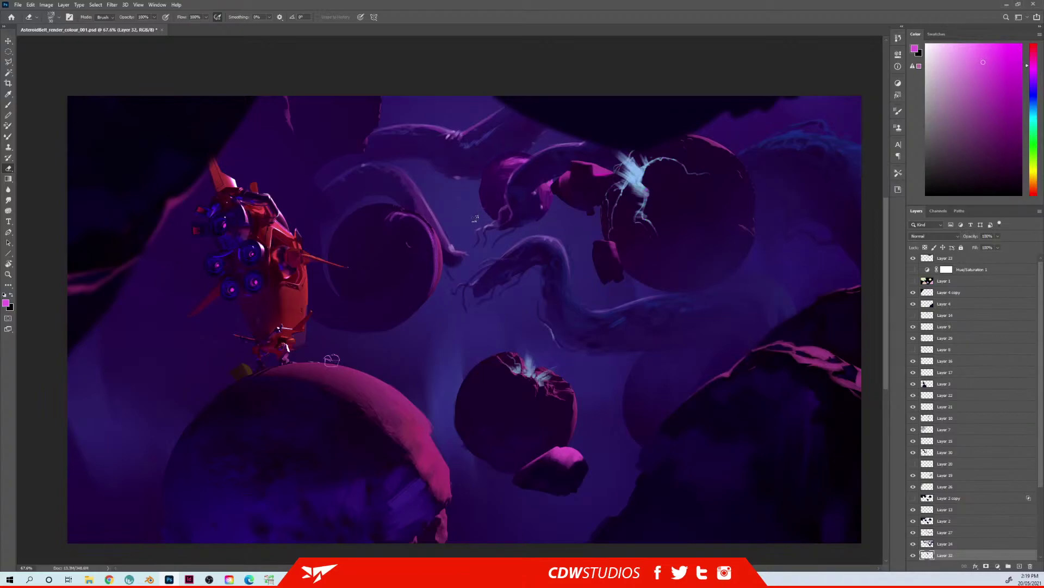
drag(486, 215, 493, 217)
Step: On another new layer, paint dark tentacle forms around the small sphere and accent them with sampled bright magenta
key(ctrl+shift+alt+n)
key(b)
alt+click(459, 165)
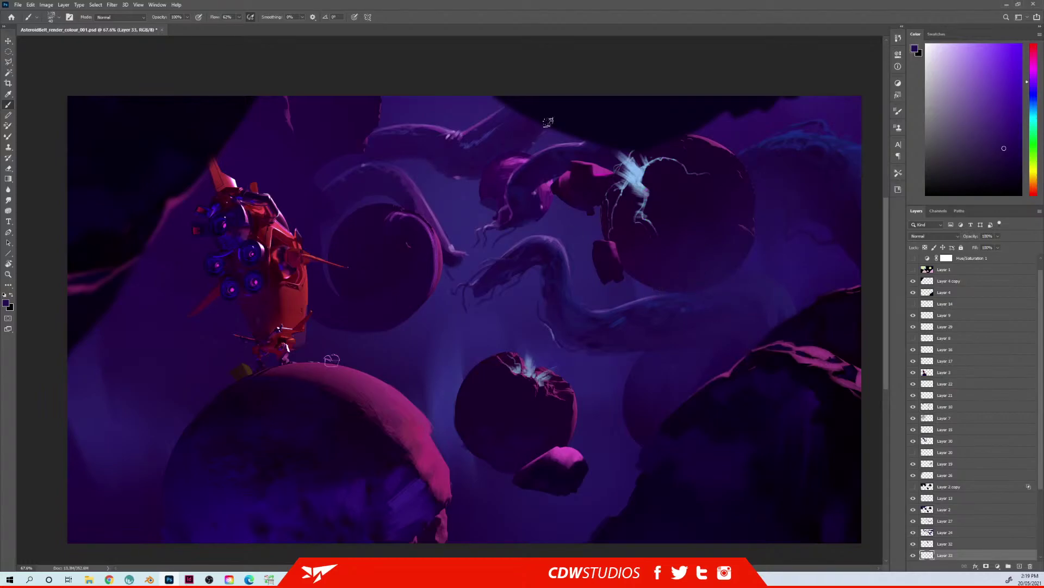
key(alt)
alt+click(527, 158)
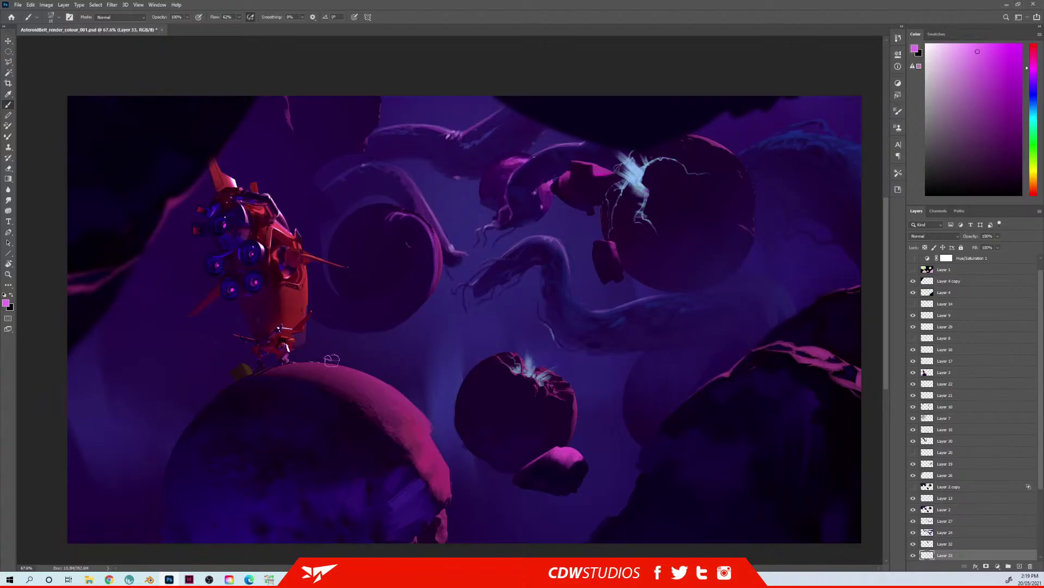
Step: Make the small sphere's Layer 32 active and toggle its visibility to compare the composition with and without it
ctrl+right_click(515, 162)
click(536, 166)
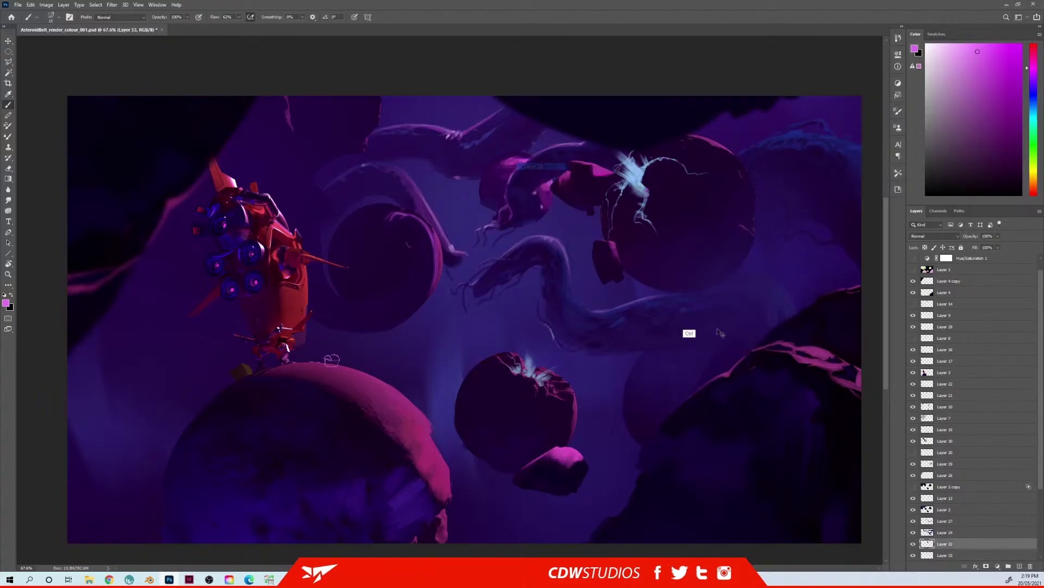
click(914, 544)
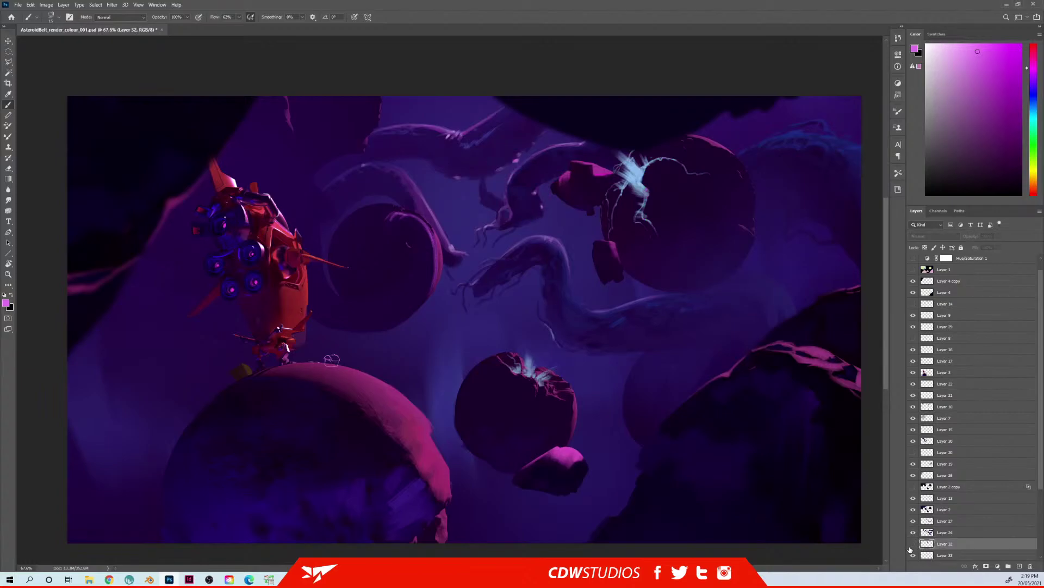
click(913, 544)
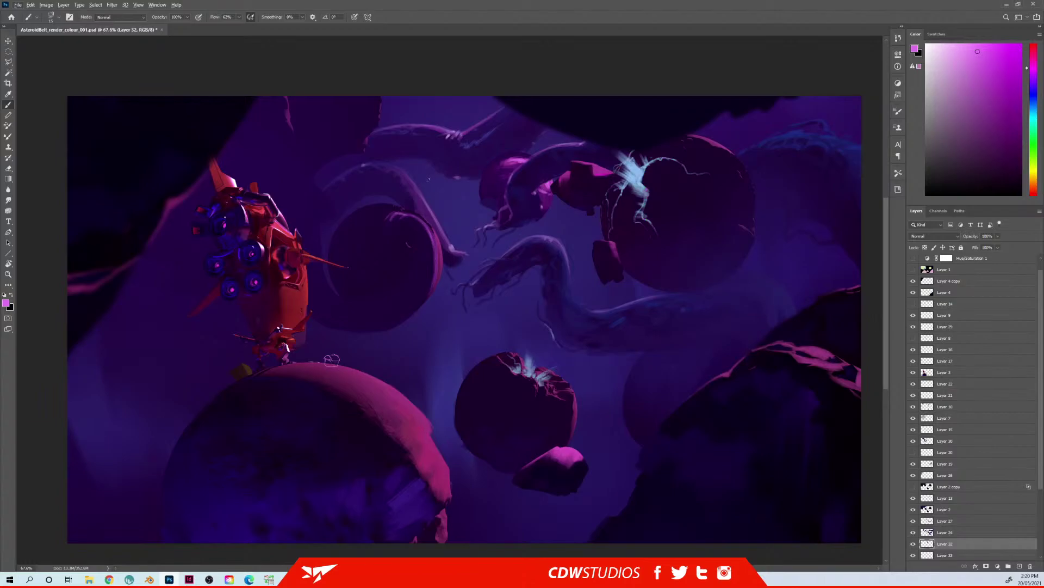
Step: Make Layer 2 active and outline the lower cracked asteroid and its neighbouring small rock with a polygonal lasso selection
drag(456, 438, 355, 264)
ctrl+right_click(412, 231)
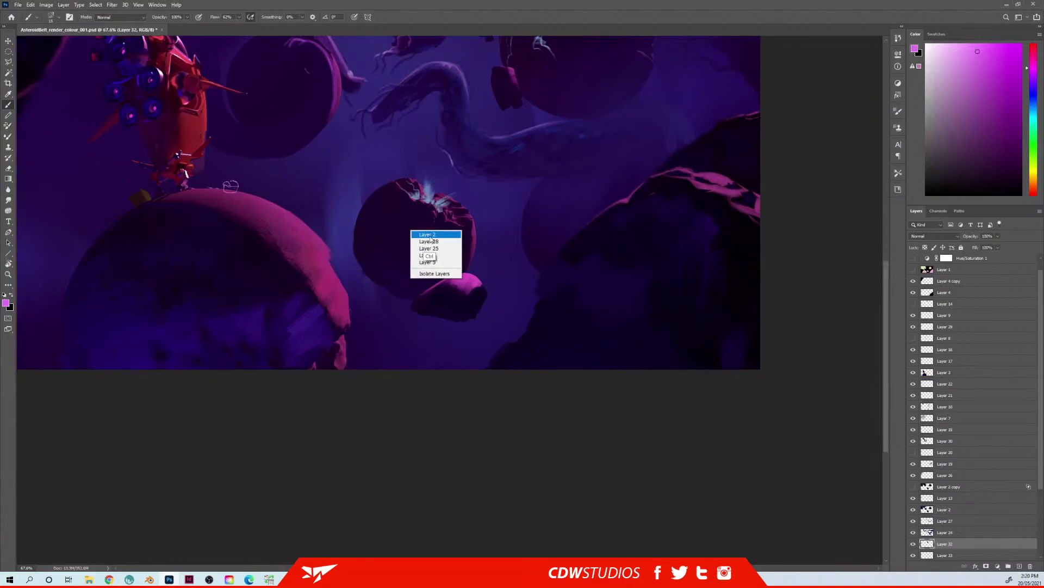
click(428, 235)
key(l)
click(487, 202)
click(417, 139)
click(326, 184)
click(361, 318)
click(483, 334)
ctrl+click(511, 226)
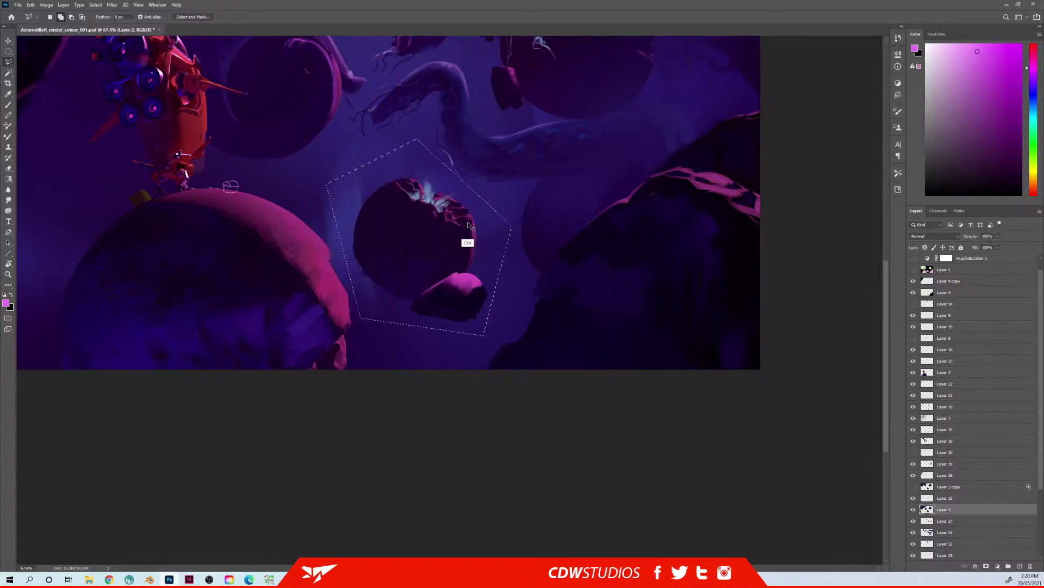
Step: Merge the lower cracked asteroid's crack and glow layers with its base layer, adjusting the layer order for the merge
click(445, 203)
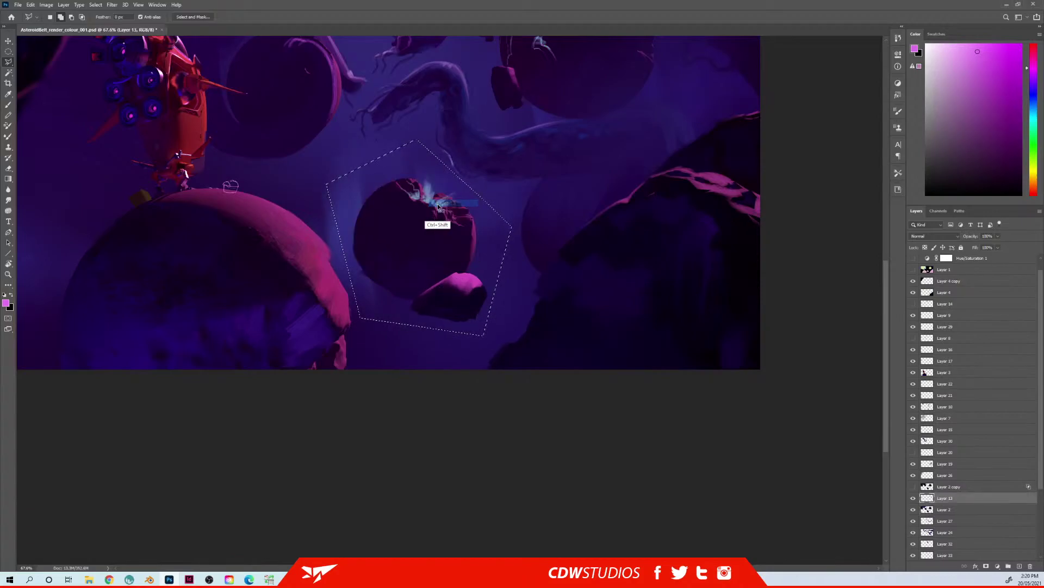
key(ctrl+e)
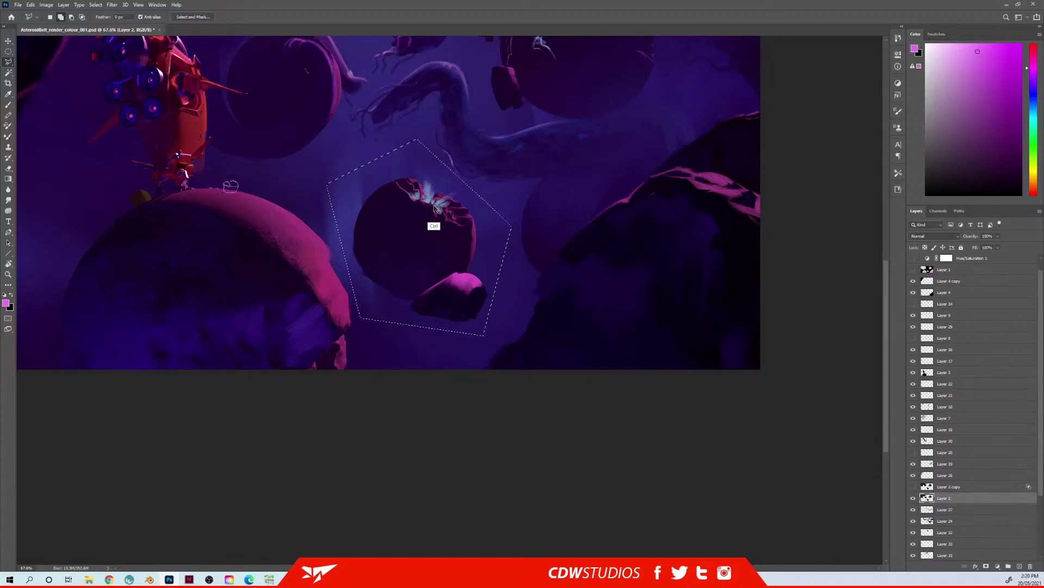
click(420, 280)
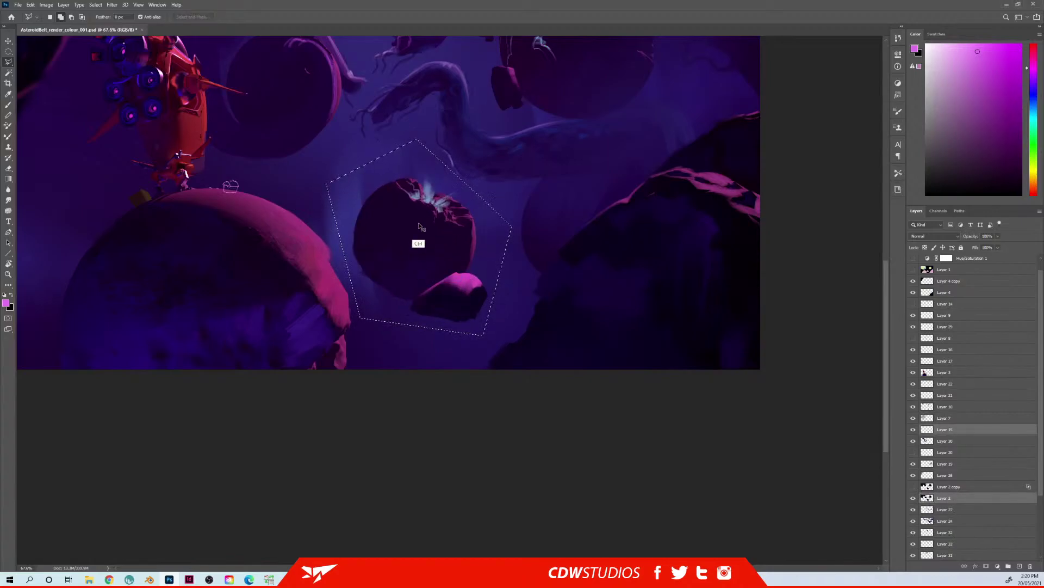
key(ctrl+e)
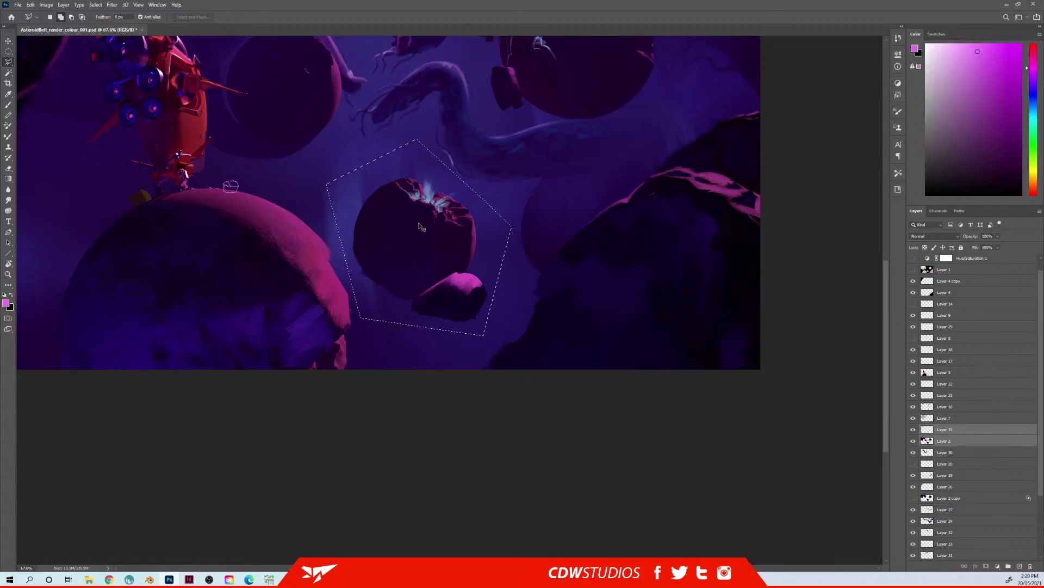
key(ctrl+bracketright)
key(ctrl+z)
key(ctrl+bracketleft)
key(ctrl+bracketright)
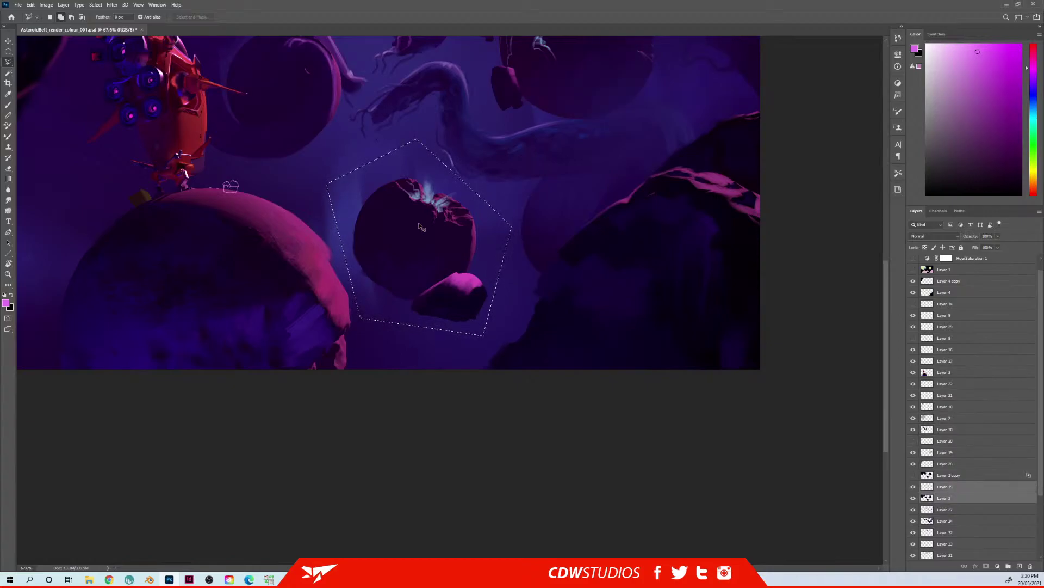
key(ctrl+e)
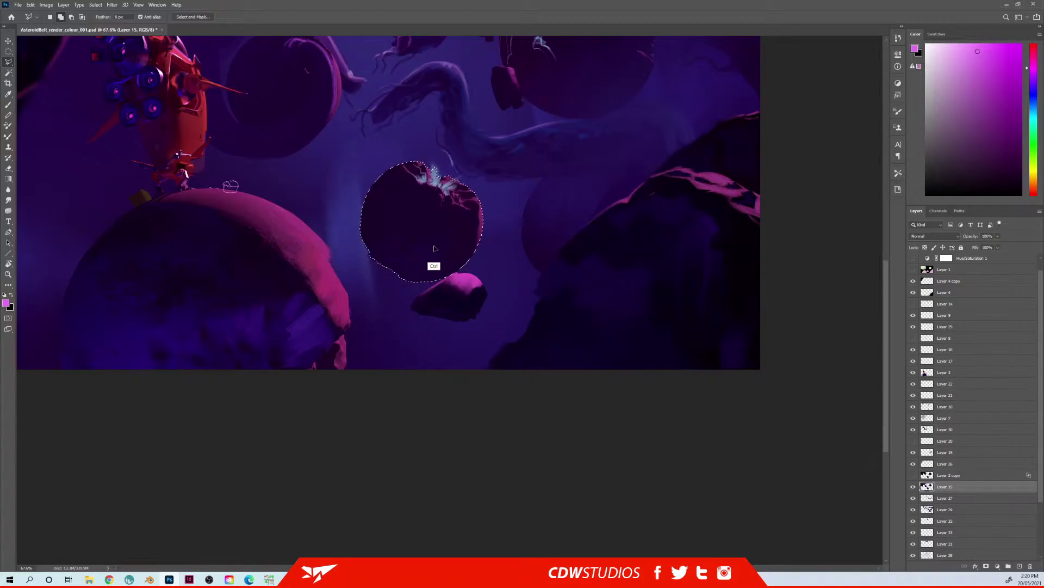
Step: Copy the cracked asteroid and the small magenta rock to their own layers and move both toward the lower-right foreground rock
key(ctrl+j)
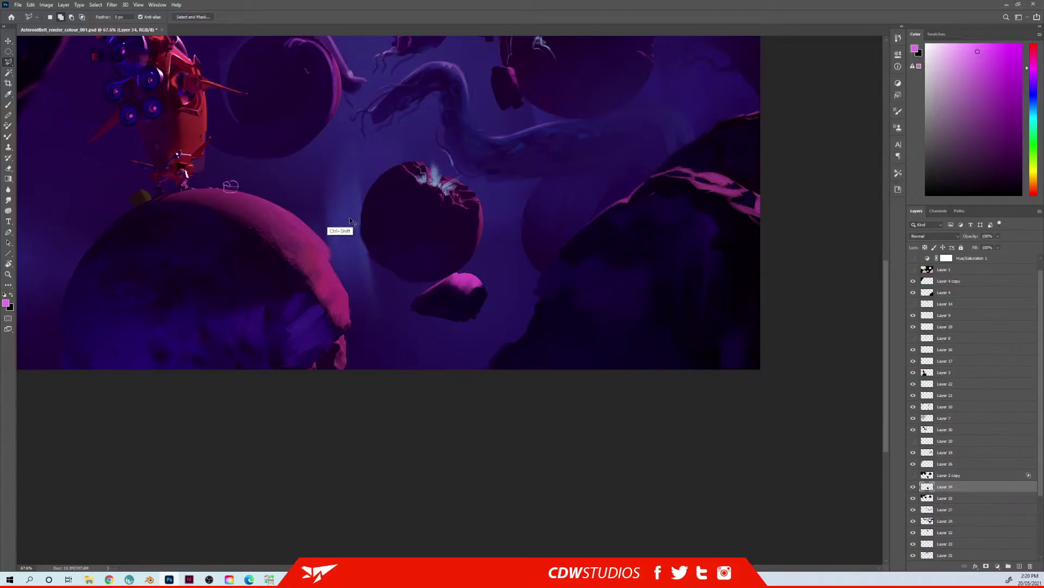
drag(452, 233, 525, 267)
ctrl+right_click(455, 289)
click(468, 293)
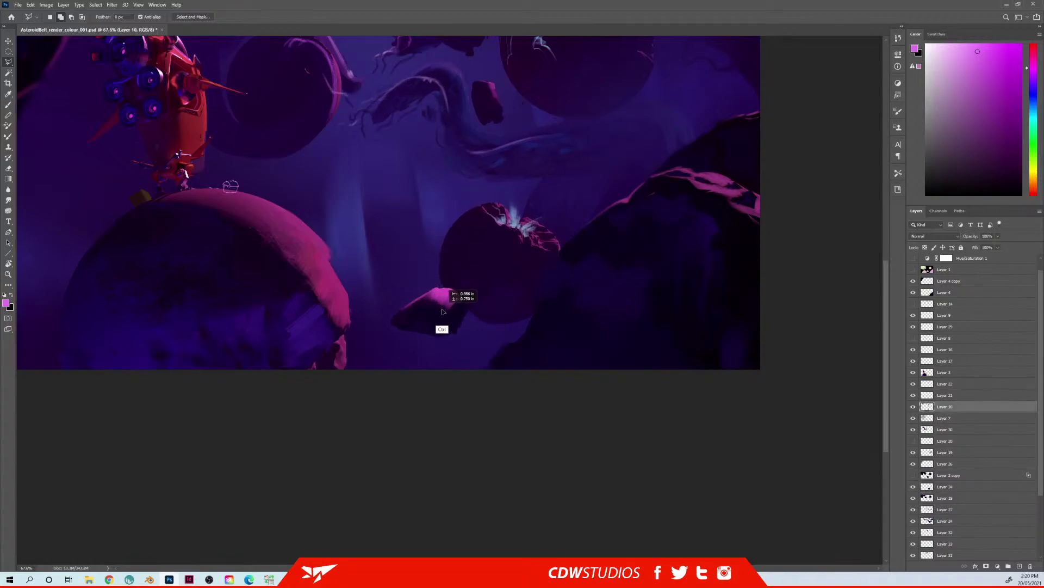
mouse_move(488, 263)
mouse_down()
mouse_move(438, 270)
mouse_move(501, 289)
mouse_move(482, 257)
mouse_up()
key(ctrl+j)
drag(458, 295, 657, 341)
drag(479, 192, 489, 337)
drag(516, 333, 493, 340)
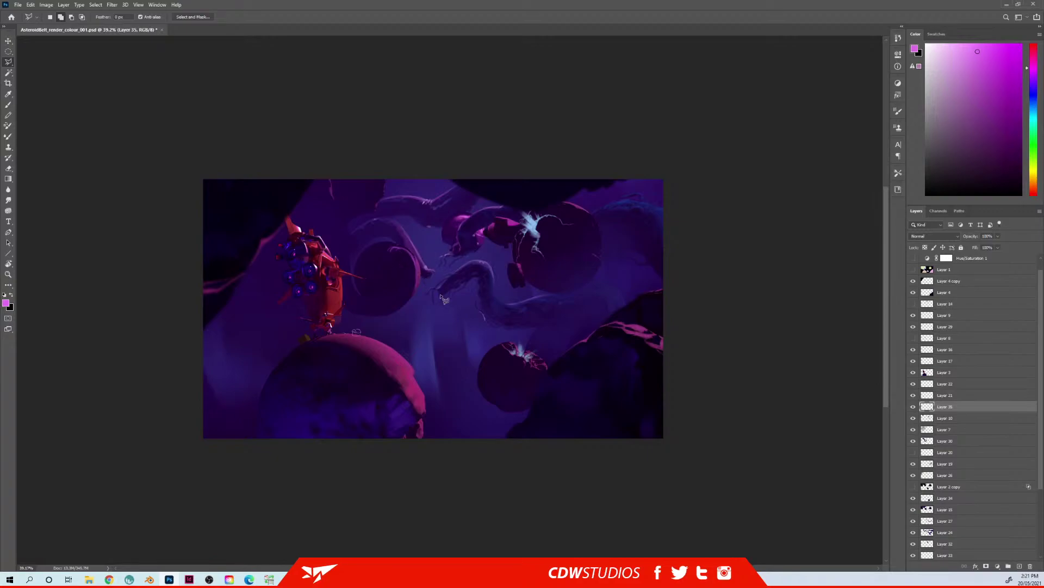
mouse_move(431, 297)
mouse_down()
mouse_move(430, 258)
mouse_move(476, 234)
mouse_move(468, 248)
mouse_move(418, 253)
mouse_up()
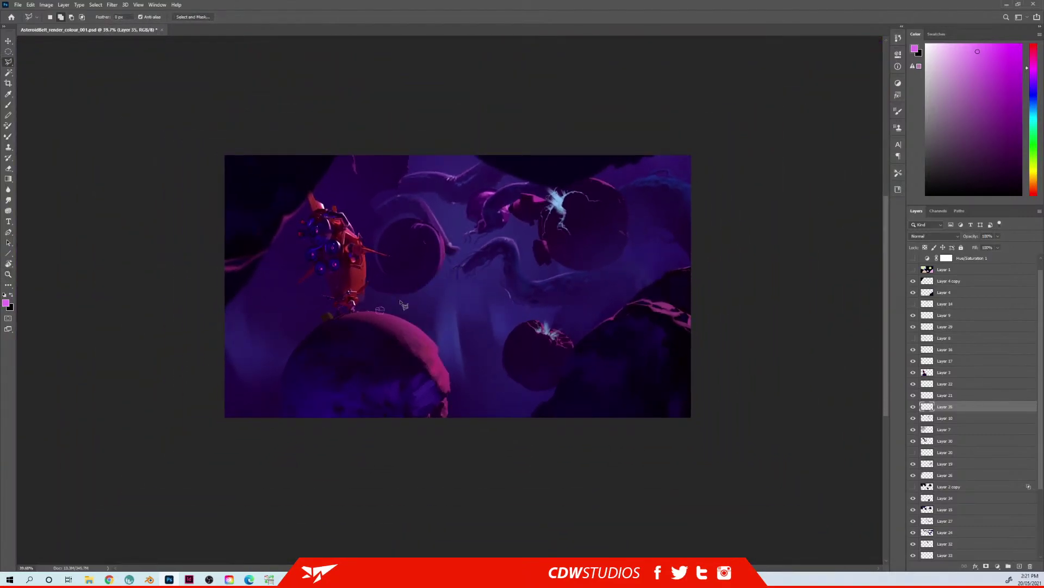
Step: Sample a dark violet for the brush and add a new layer directly above Layer 3 for foreground painting
key(ctrl+shift+alt+n)
key(b)
alt+click(626, 235)
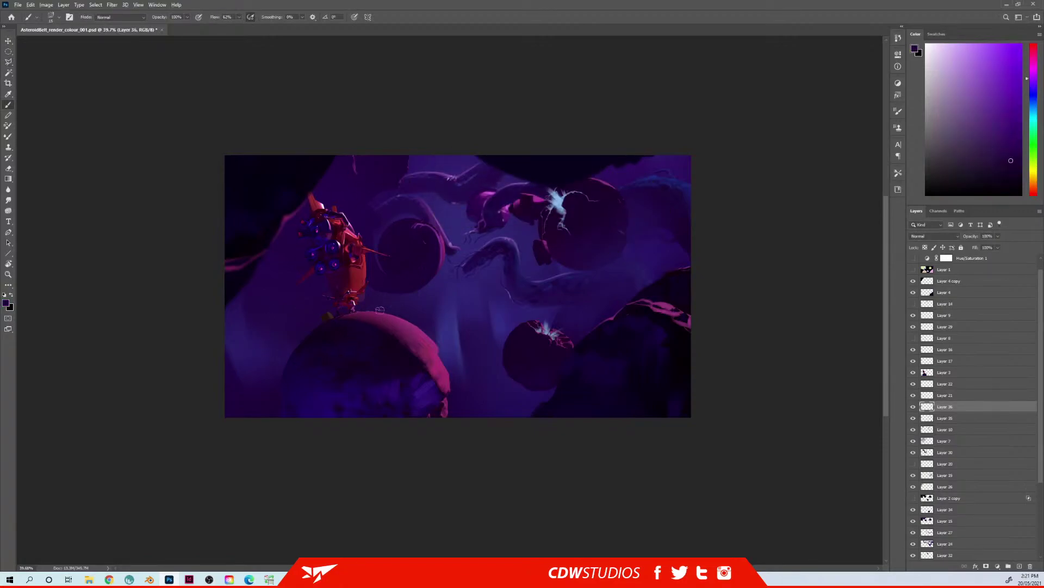
ctrl+right_click(297, 383)
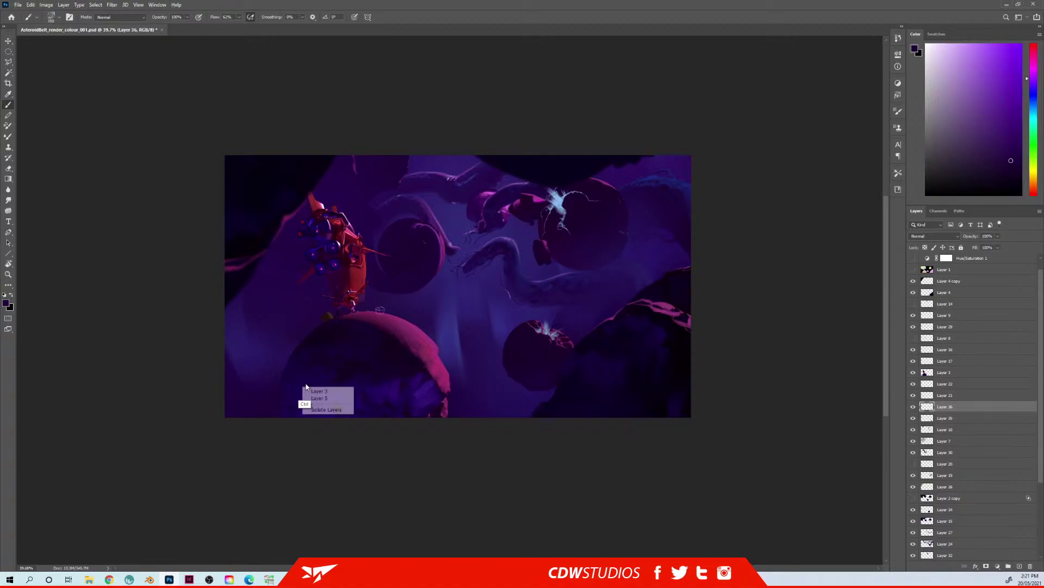
click(321, 390)
key(ctrl+shift+alt+n)
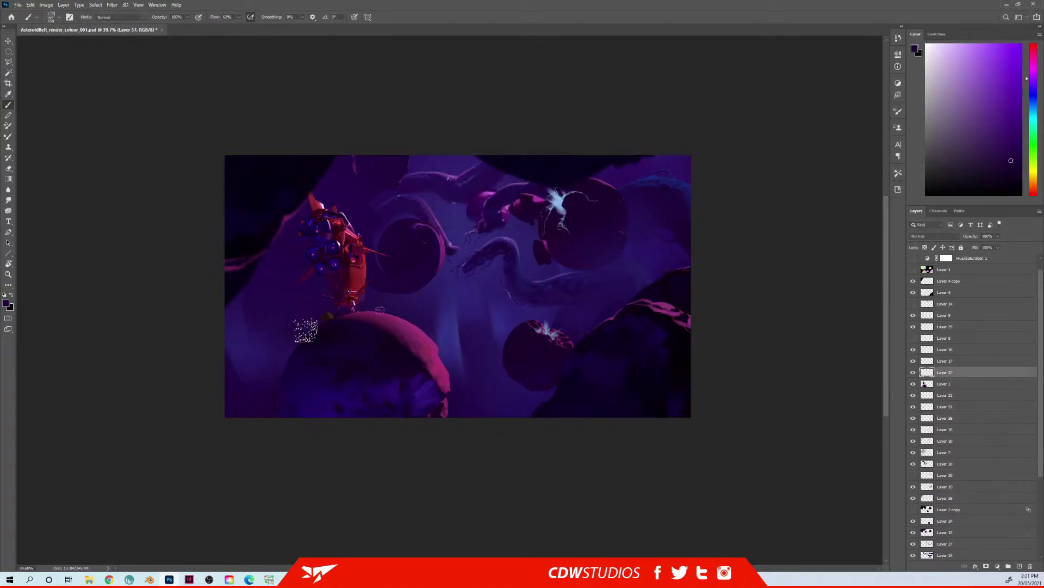
key(bracketright)
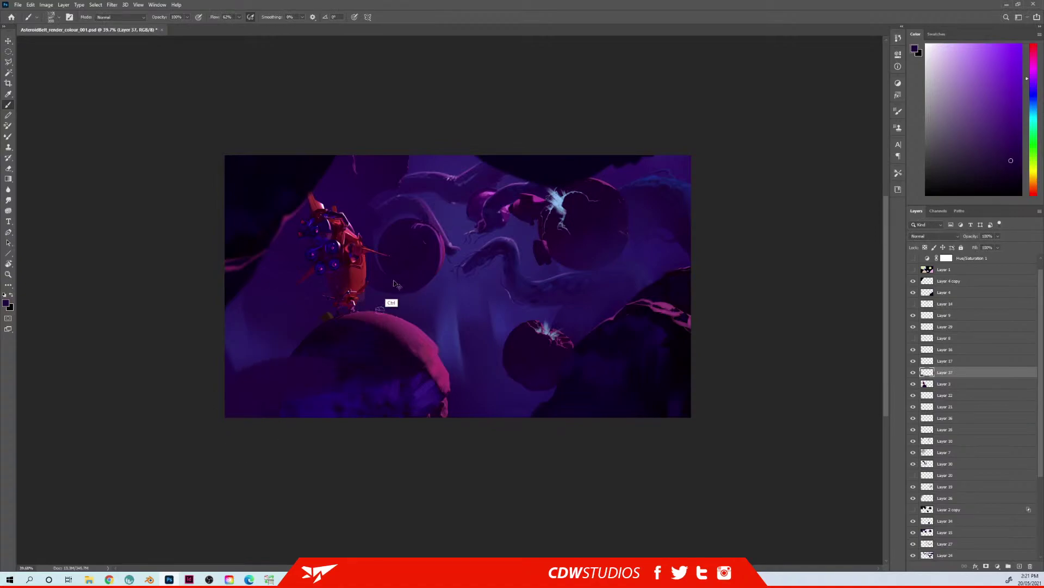
Step: Block in a thick near-black violet tentacle across the large sphere's lower left, rising into a thinner curled end
key(bracketleft)
key(bracketleft)
key(bracketleft)
alt+click(246, 242)
click(1002, 181)
key(bracketright)
key(bracketright)
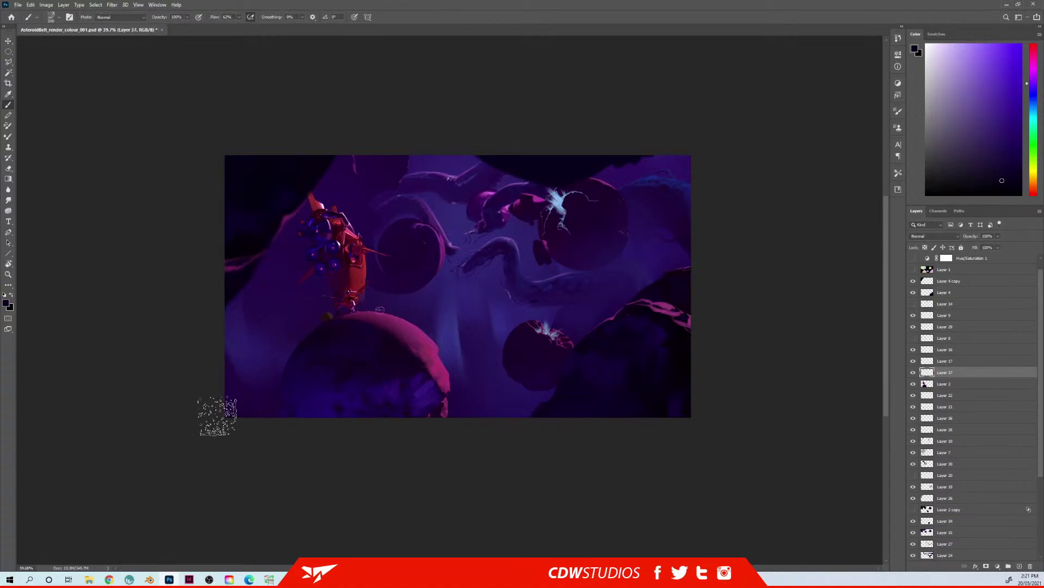
drag(218, 420, 345, 357)
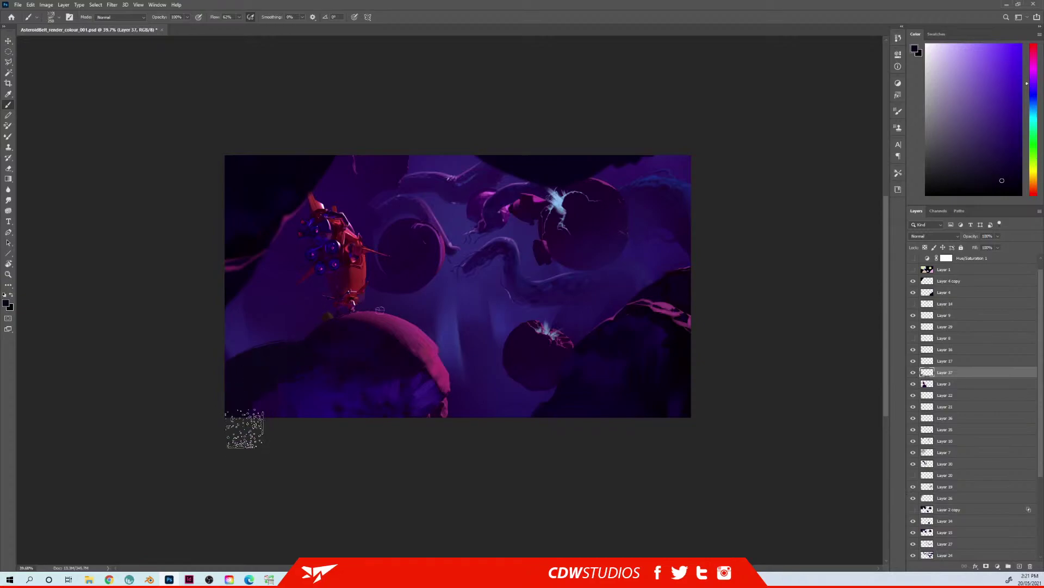
key(bracketleft)
key(bracketleft)
key(bracketleft)
key(bracketleft)
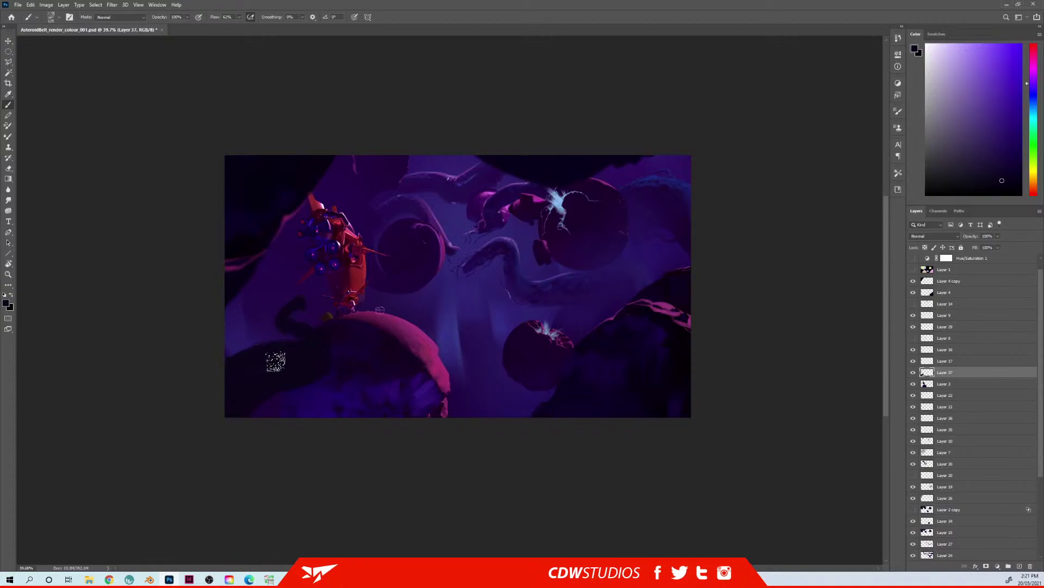
Step: Soften the new tentacle's lower edge against the large sphere with sampled deep blue and dark violet strokes
key(alt)
alt+click(384, 331)
scroll(313, 318, up, 5)
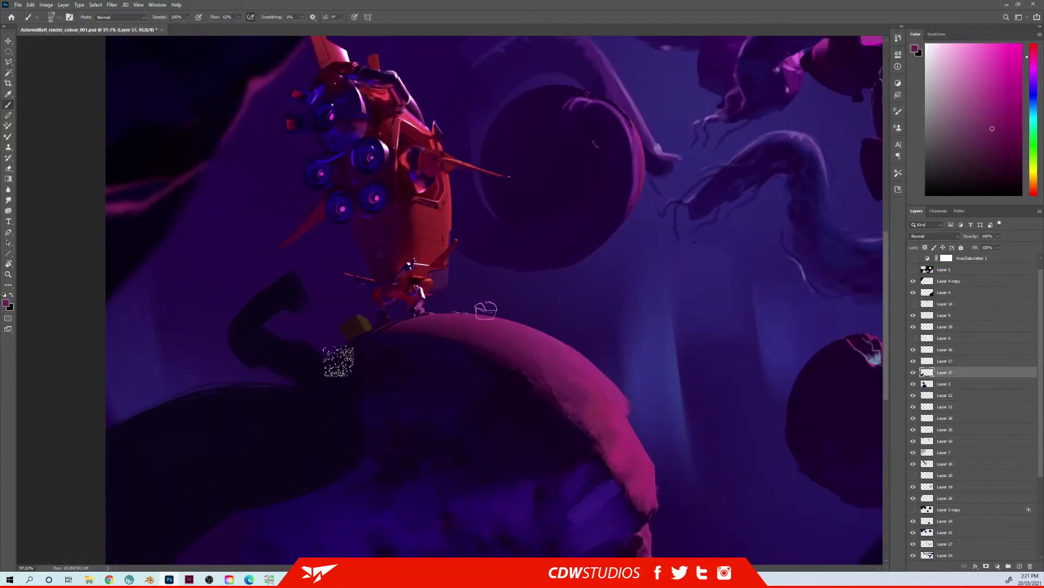
drag(334, 455, 356, 285)
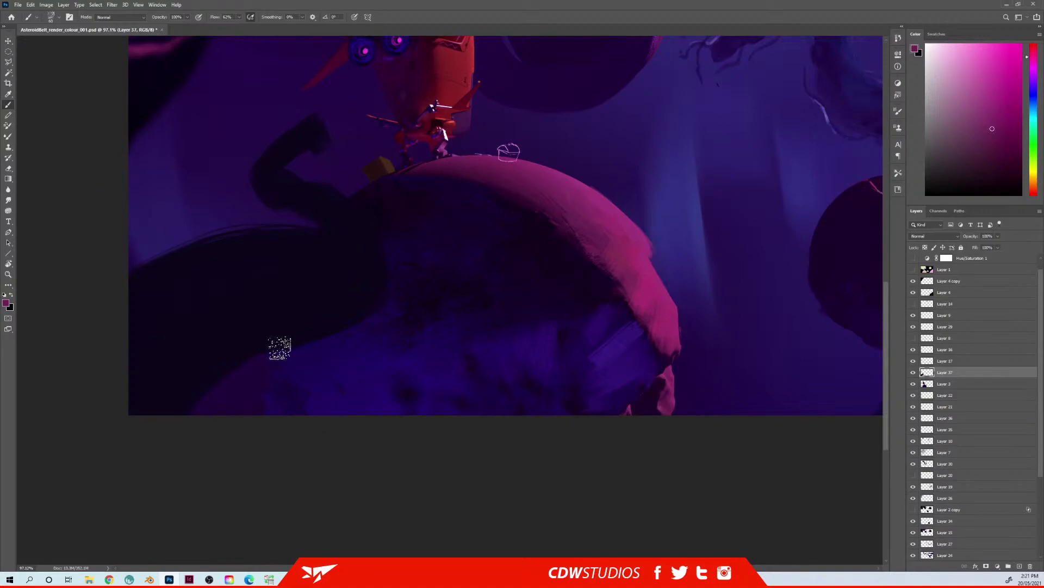
alt+click(354, 371)
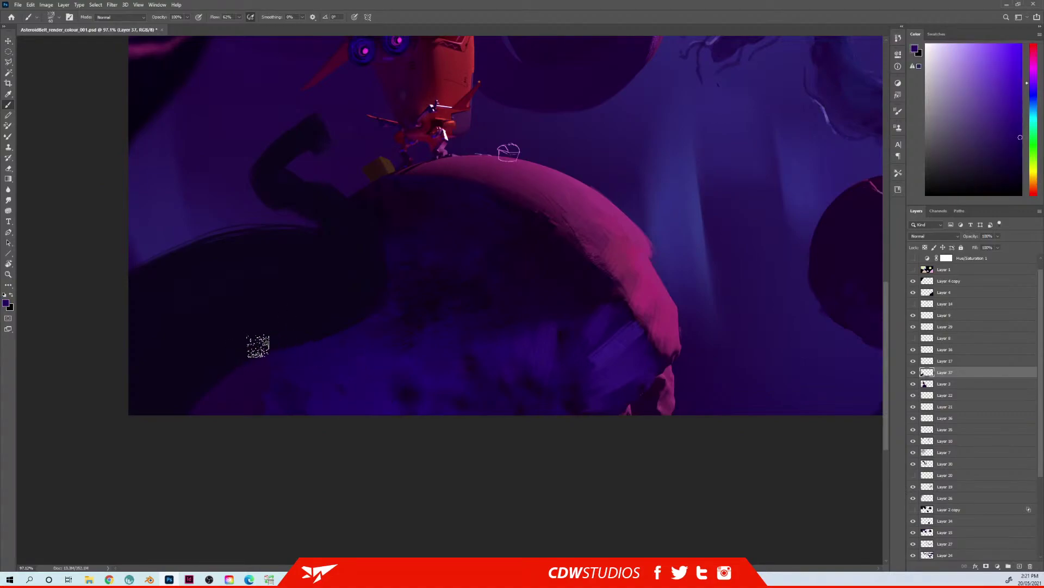
alt+click(251, 354)
alt+click(231, 369)
mouse_move(228, 354)
mouse_down()
mouse_move(249, 349)
mouse_move(204, 370)
mouse_move(226, 340)
mouse_move(128, 393)
mouse_move(249, 352)
mouse_move(263, 301)
mouse_move(253, 344)
mouse_move(294, 322)
mouse_move(260, 351)
mouse_move(309, 318)
mouse_up()
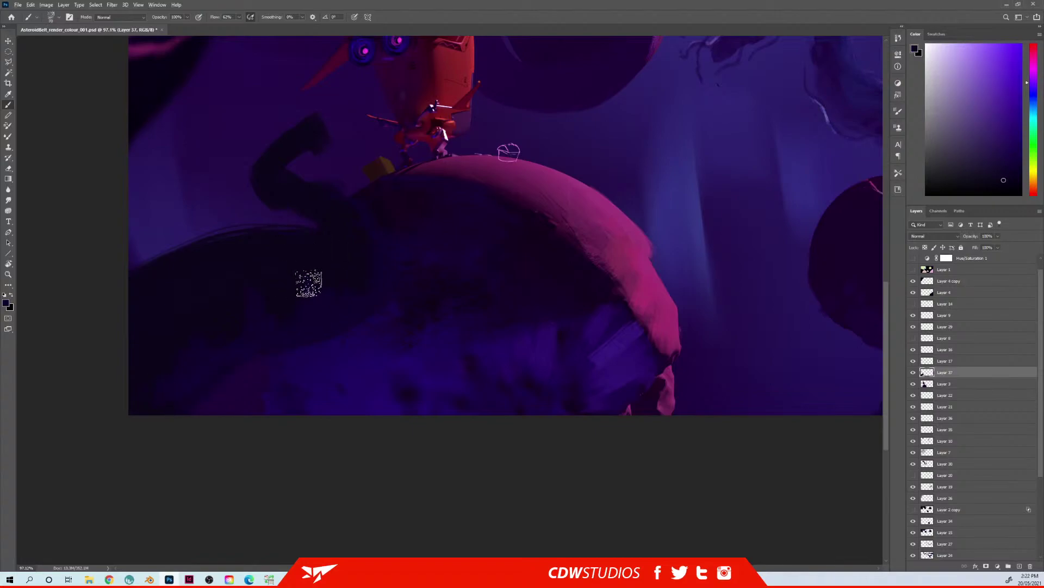
Step: Paint muted violet patches on the tentacle's thick body and a blue rim along its outer bend
alt+click(231, 178)
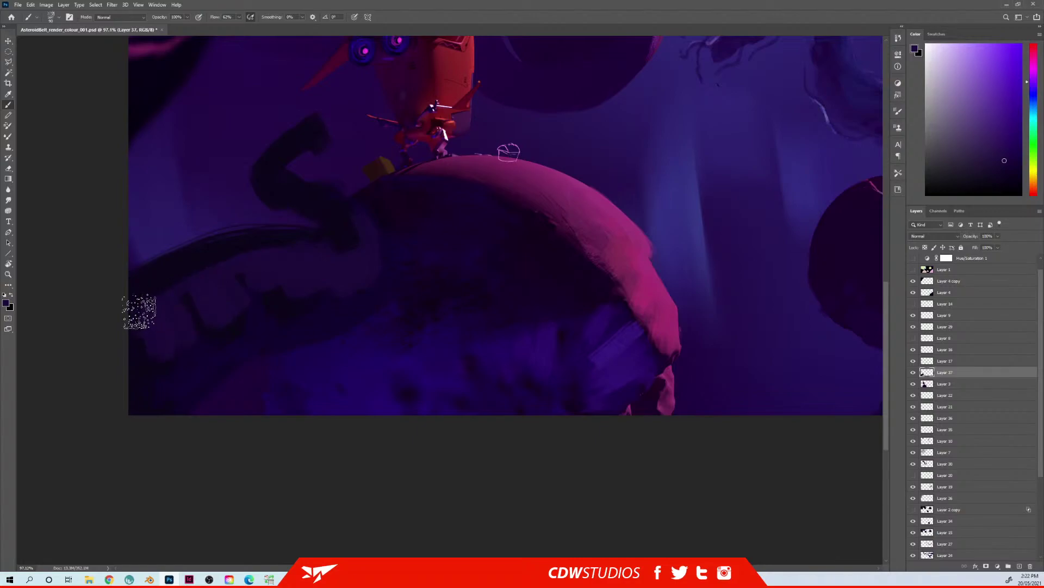
key(alt)
alt+click(360, 401)
key([)
mouse_move(371, 216)
mouse_down()
mouse_move(370, 303)
mouse_move(345, 327)
mouse_up()
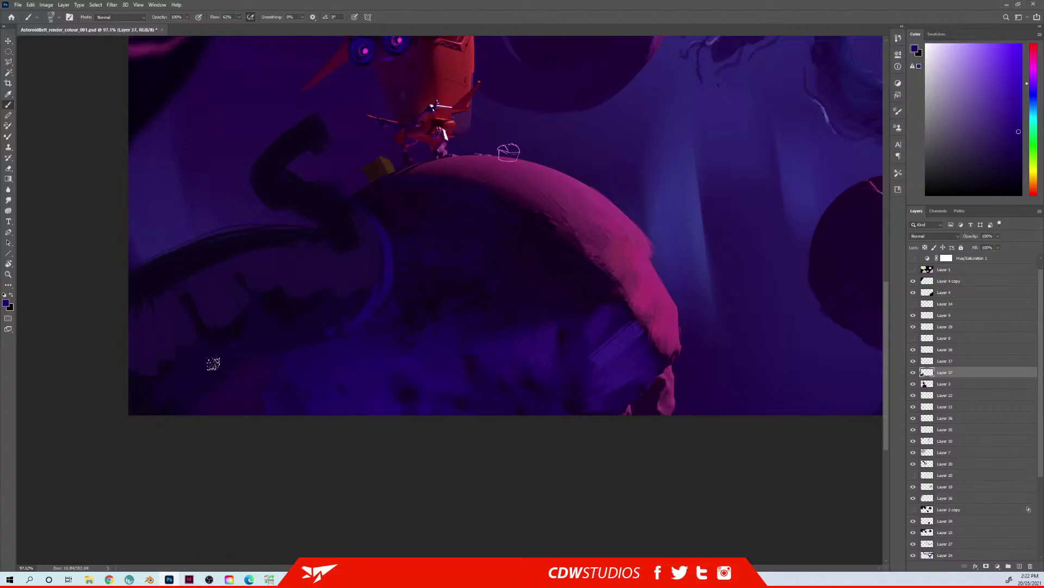
Step: Paint the tentacle's lower-left underside with sampled dark blue tones and adjust the brush colour's brightness and hue
alt+click(180, 374)
key(alt)
alt+click(194, 353)
mouse_move(170, 378)
mouse_down()
mouse_move(207, 373)
mouse_move(185, 405)
mouse_up()
alt+click(351, 322)
alt+click(251, 349)
alt+click(299, 352)
click(1012, 126)
click(1029, 88)
Step: Texture the thick tentacle body near the canvas edge with sampled dark violet strokes
alt+click(280, 315)
alt+click(209, 306)
key(bracketright)
drag(213, 330, 184, 296)
drag(132, 394, 132, 371)
Step: Refine the tentacle's outer bend and the bumps along its underside with sampled dark violet and blue tones
alt+click(322, 309)
mouse_move(341, 268)
mouse_down()
mouse_move(342, 310)
mouse_move(356, 259)
mouse_move(348, 307)
mouse_move(351, 274)
mouse_move(360, 296)
mouse_move(366, 268)
mouse_move(376, 281)
mouse_move(359, 229)
mouse_up()
alt+click(343, 309)
alt+click(283, 341)
key(bracketleft)
drag(318, 343, 332, 330)
alt+click(318, 339)
alt+click(296, 332)
alt+click(384, 241)
Step: Widen the tentacle's curled neck and repaint the upper contour of its thick body with sampled dark tones
drag(415, 213, 407, 362)
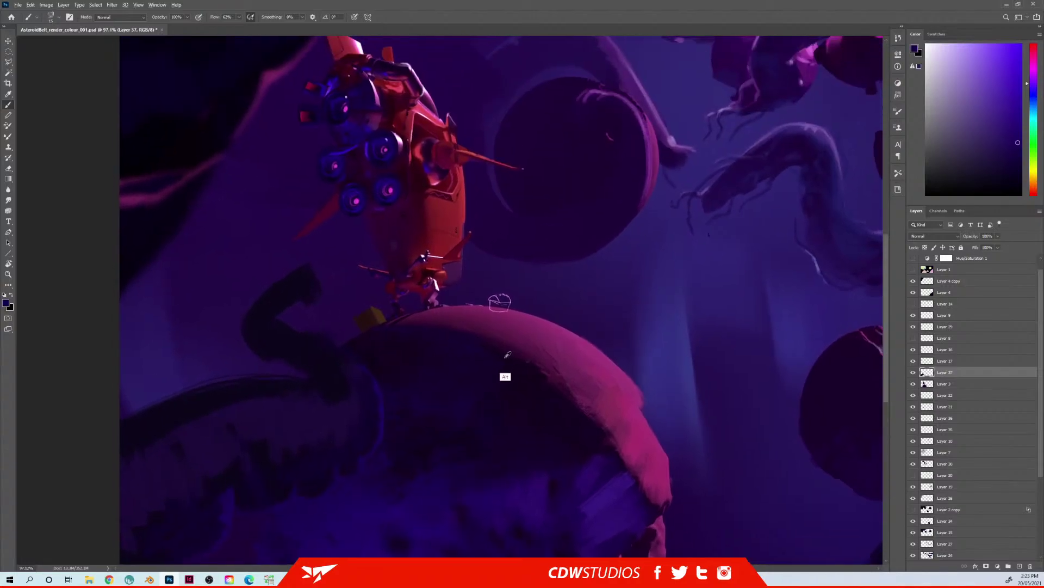
alt+click(508, 326)
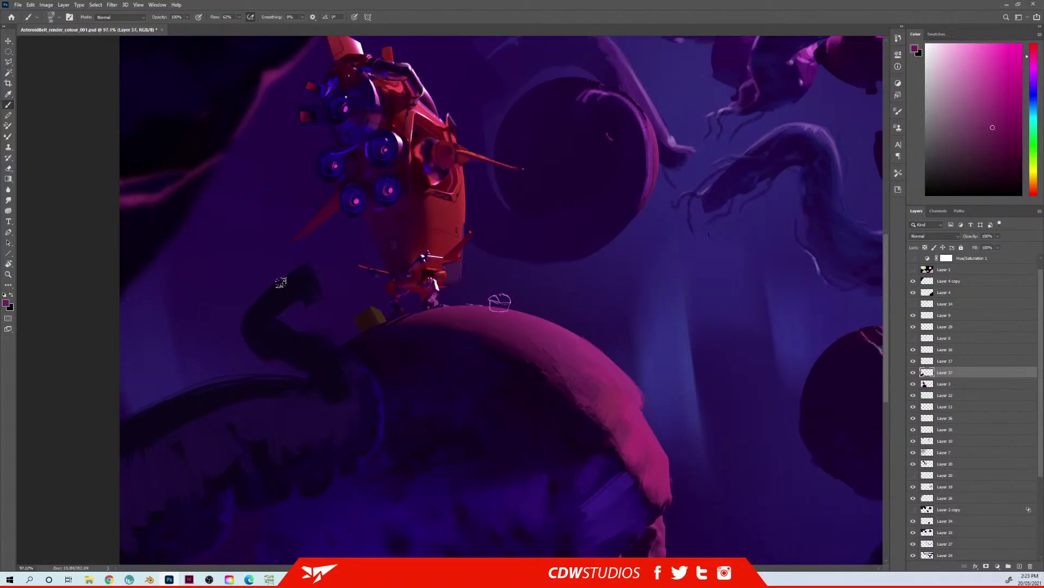
alt+click(286, 442)
key(bracketright)
key(bracketright)
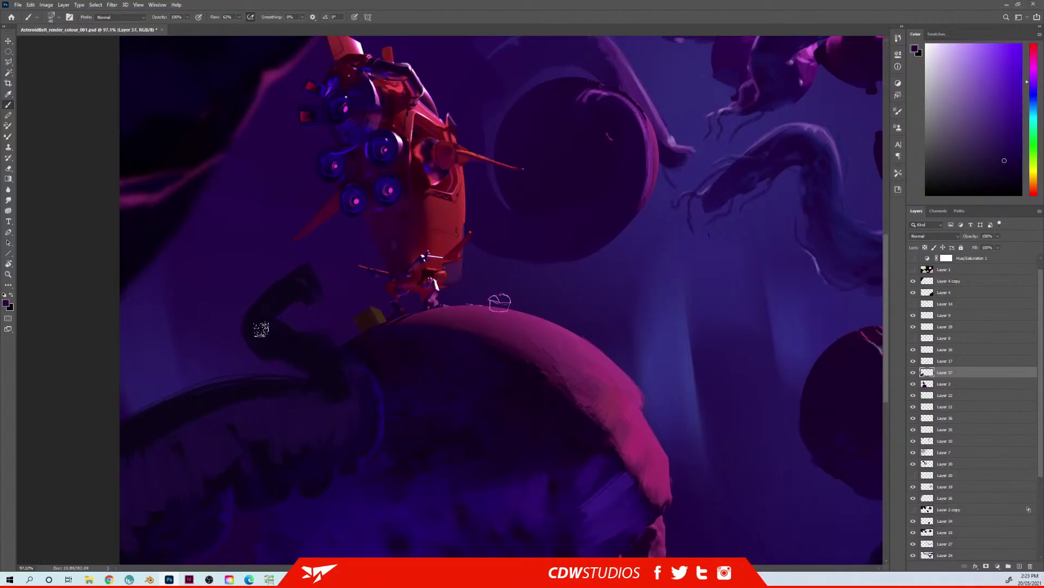
alt+click(270, 320)
mouse_move(276, 307)
mouse_down()
mouse_move(290, 287)
mouse_move(300, 293)
mouse_move(295, 282)
mouse_move(271, 302)
mouse_up()
alt+click(281, 388)
drag(240, 382, 168, 394)
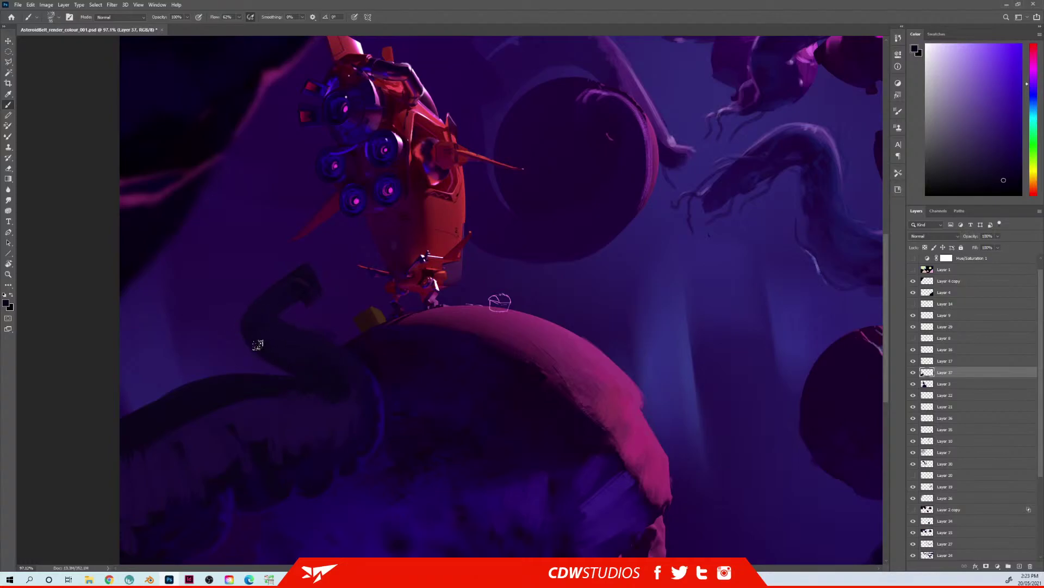
Step: Shade the junction between the tentacle's curled neck and thick body with a smaller brush and sampled dark colour
alt+click(326, 420)
key([)
drag(284, 373, 337, 398)
alt+click(386, 414)
Step: Paint bright violet highlights along the foreground tentacle's curled neck, using a brightened colour sampled from the background tentacle
drag(681, 204, 473, 393)
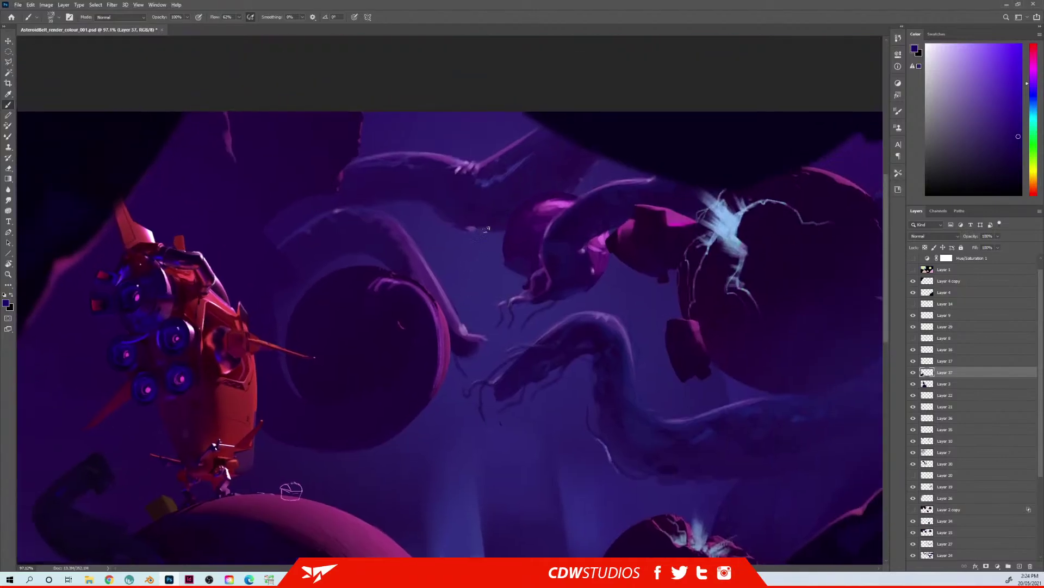
alt+click(450, 179)
drag(993, 106, 998, 94)
drag(201, 411, 543, 182)
drag(427, 236, 452, 250)
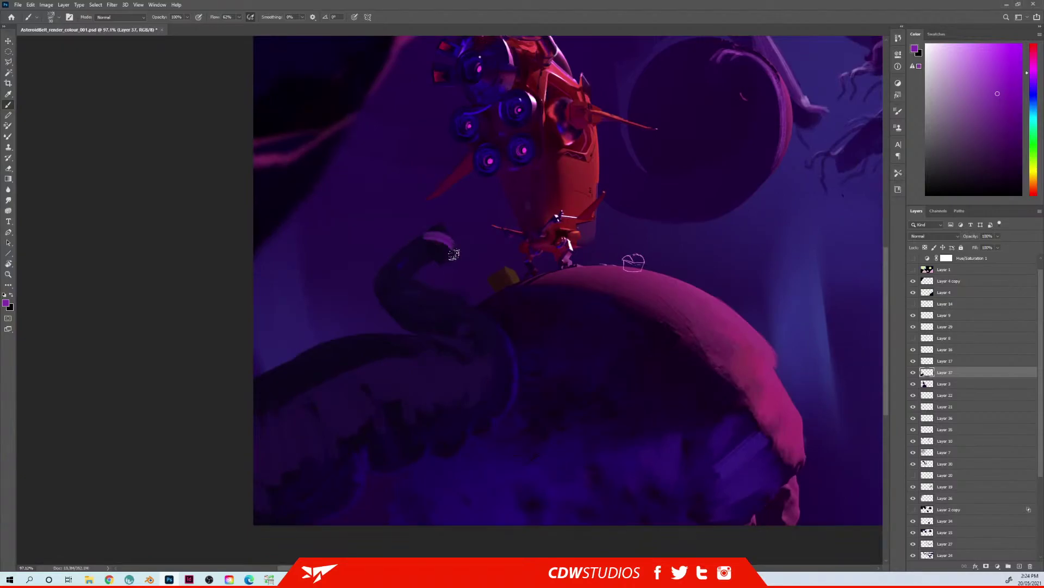
key(ctrl+z)
key(])
key(])
mouse_move(391, 278)
mouse_down()
mouse_move(447, 299)
mouse_move(417, 288)
mouse_move(431, 299)
mouse_move(444, 293)
mouse_move(419, 288)
mouse_move(487, 334)
mouse_up()
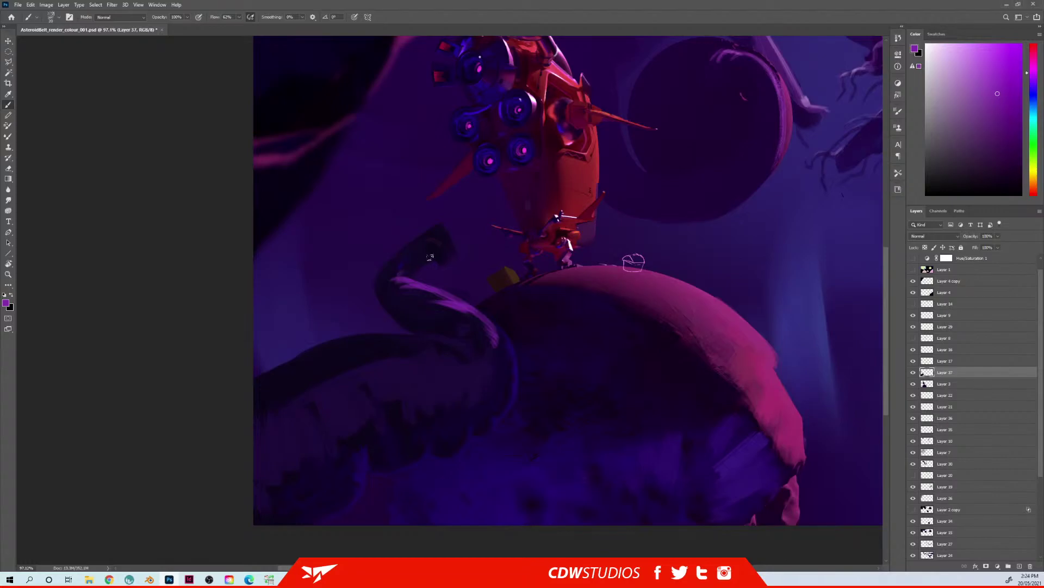
drag(398, 271, 415, 260)
Step: Reshape the foreground tentacle's blunt end into a narrow hooked tip by erasing its edges and repainting with sampled dark violet
alt+click(492, 169)
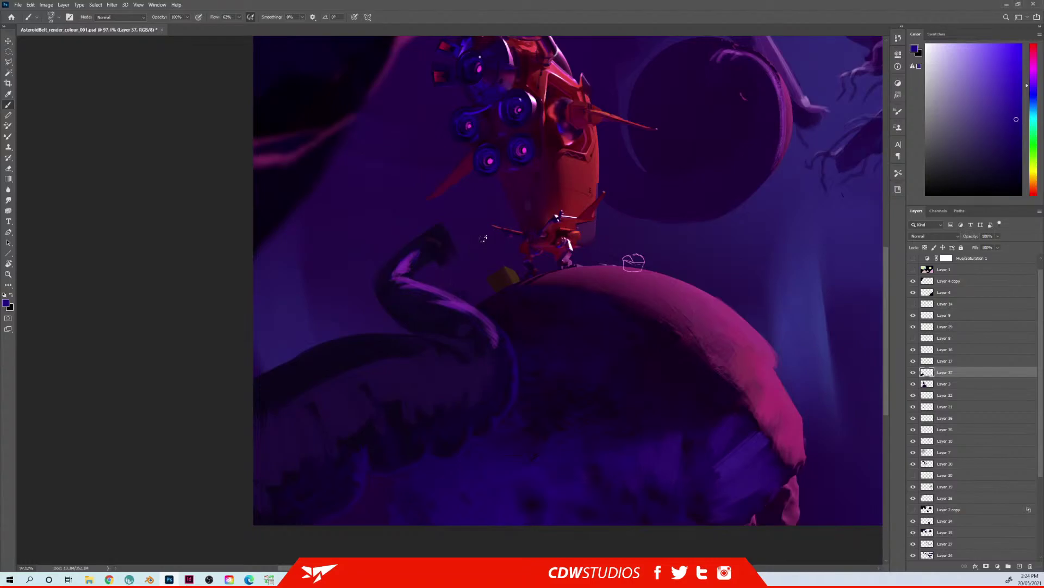
key(e)
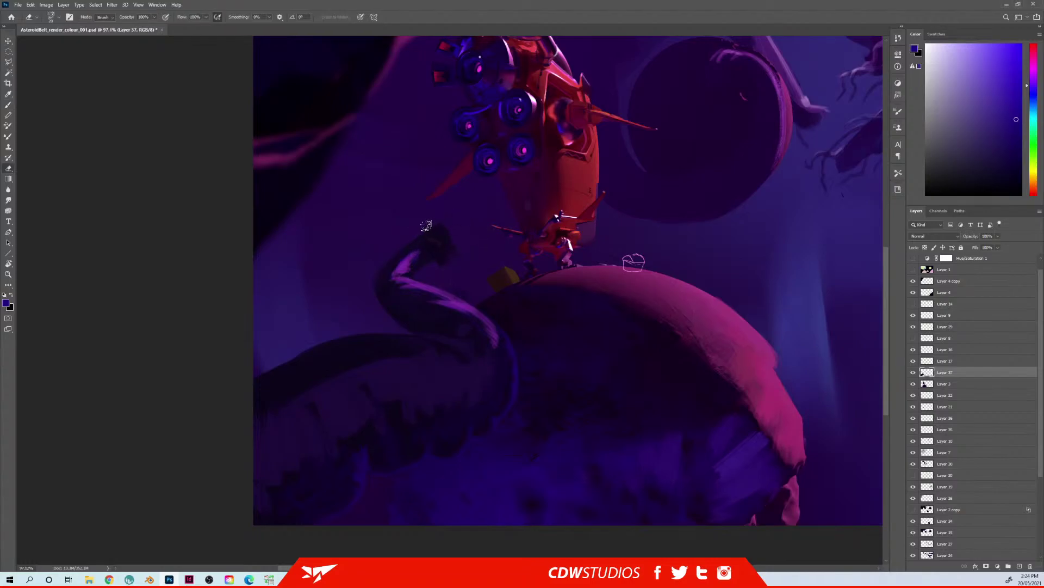
key(ctrl)
key(b)
alt+click(435, 271)
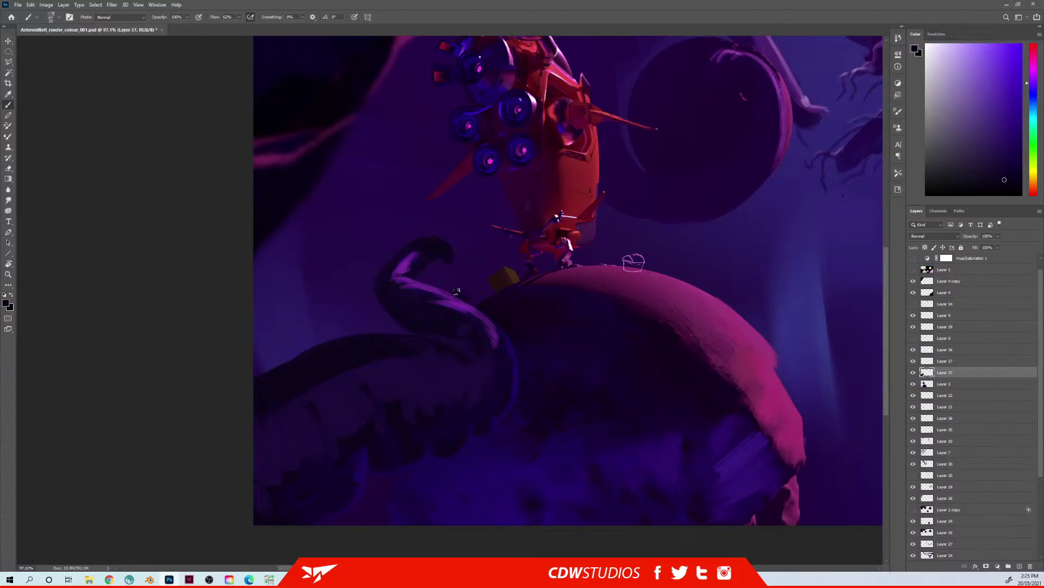
Step: Refine the highlights and shadows on the foreground tentacle's curled neck with sampled violet and dark blue tones
alt+click(448, 312)
key(bracketleft)
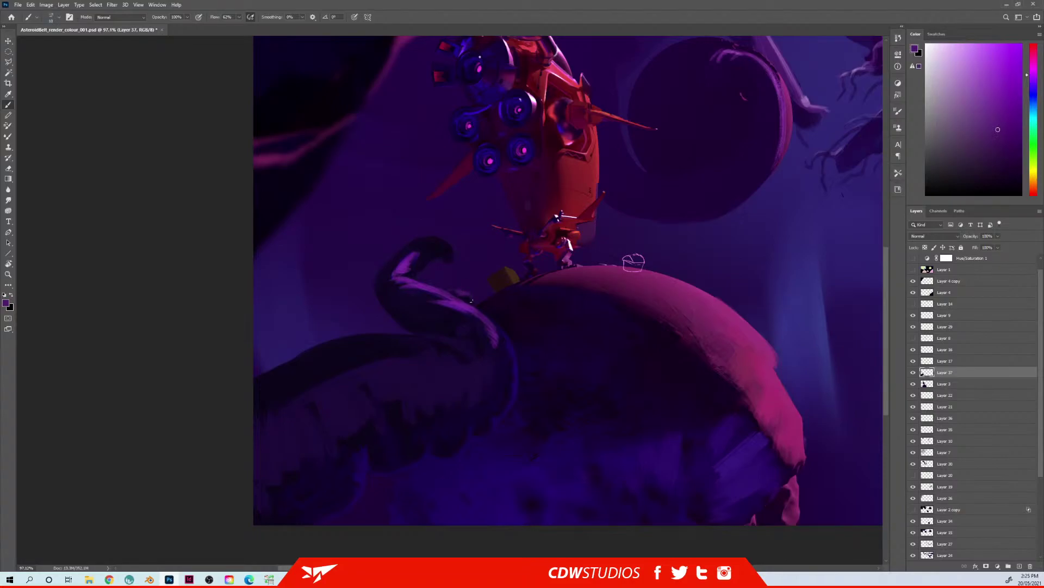
alt+click(402, 279)
alt+click(429, 240)
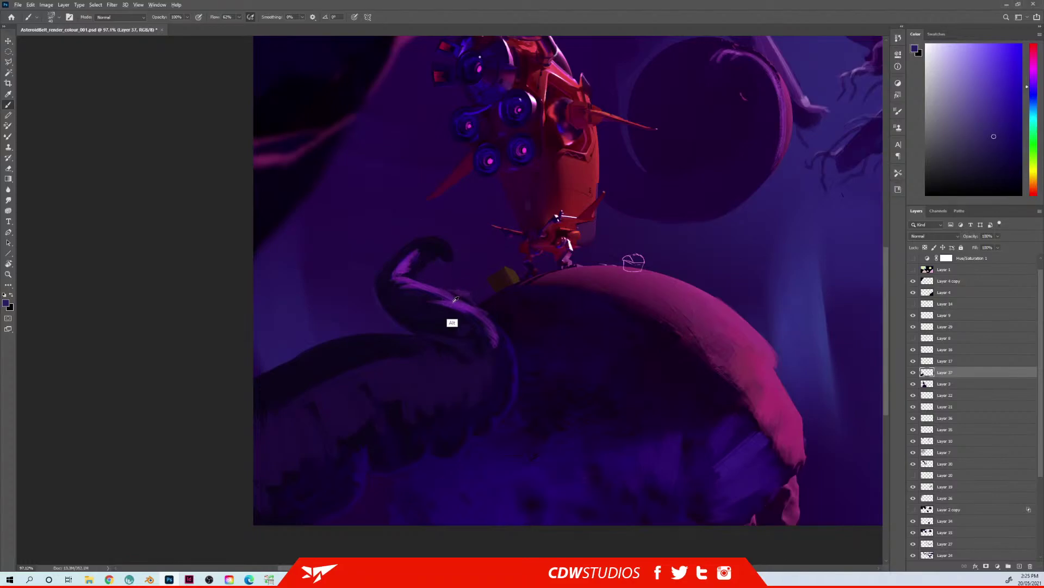
alt+click(501, 307)
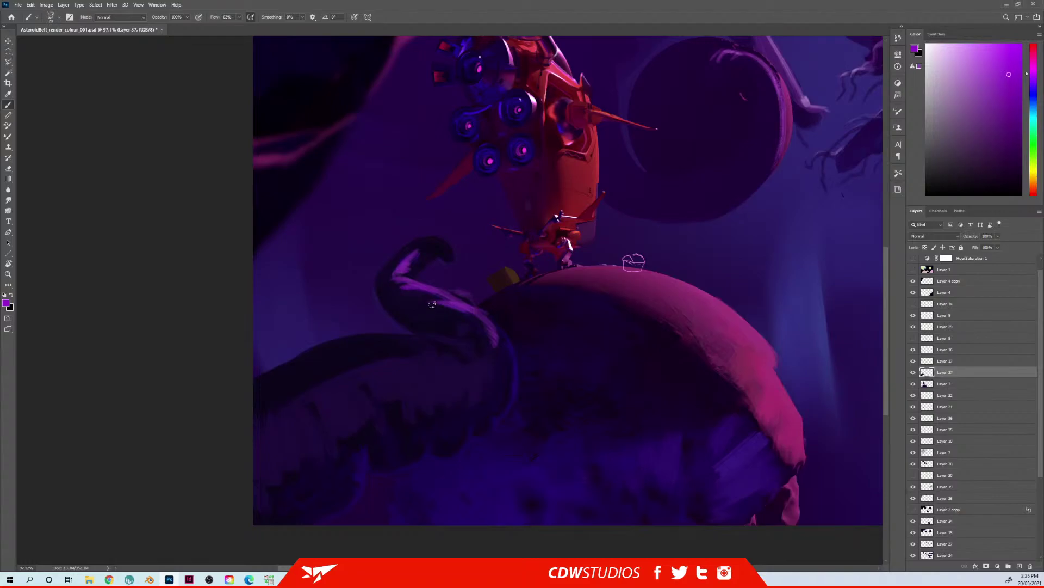
mouse_move(395, 281)
mouse_down()
mouse_move(431, 251)
mouse_move(403, 271)
mouse_up()
alt+click(413, 255)
alt+click(373, 255)
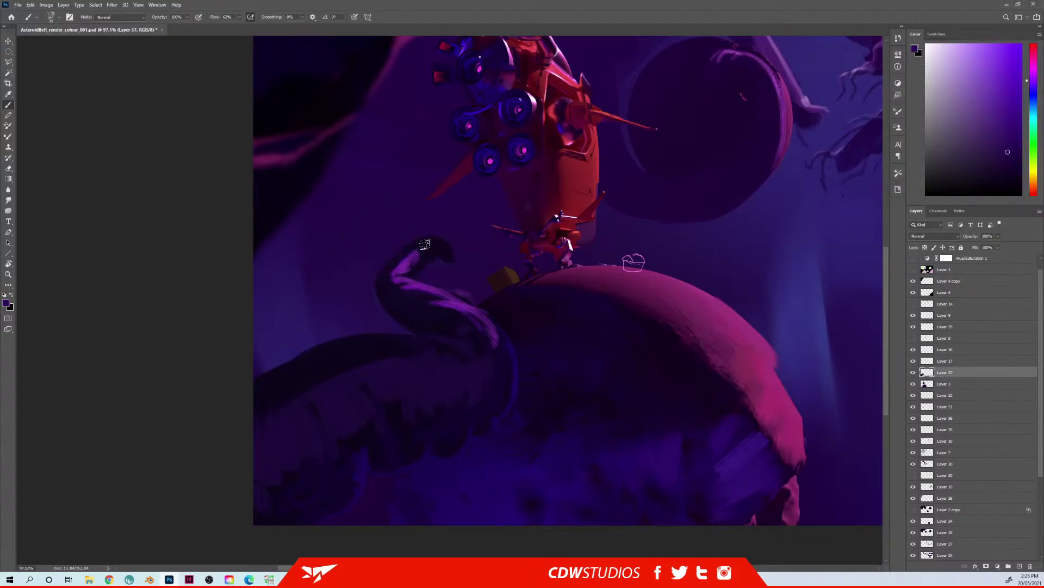
Step: Paint a thin pale blue-violet rim light around the foreground tentacle's curled tip, outer neck and the upper contour of its body
alt+click(420, 406)
alt+click(398, 270)
alt+click(294, 329)
click(986, 65)
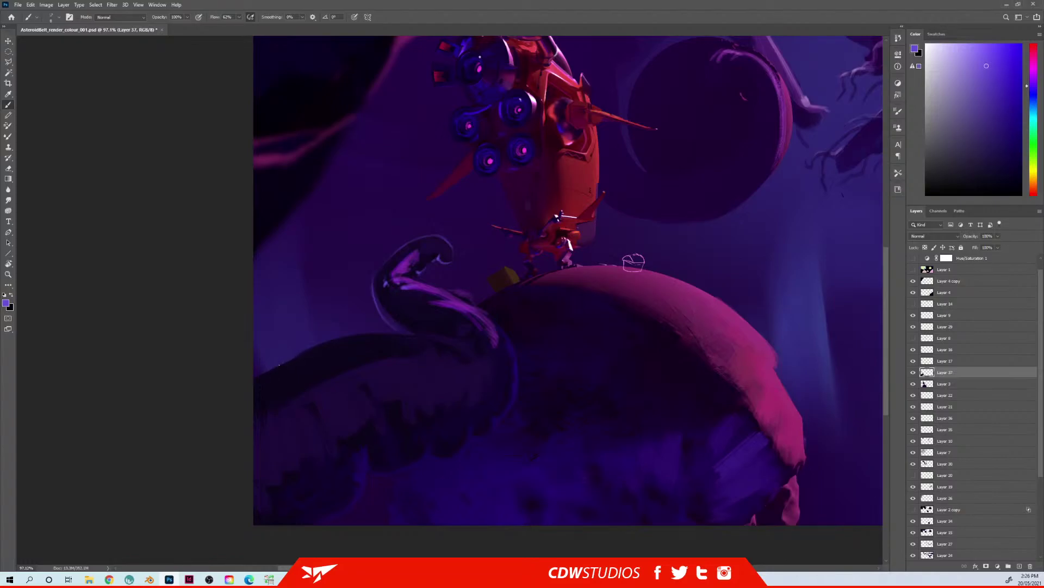
mouse_move(291, 359)
mouse_down()
mouse_move(254, 379)
mouse_move(353, 335)
mouse_move(345, 340)
mouse_move(424, 333)
mouse_up()
key(bracketright)
key(bracketright)
key(bracketright)
key(bracketright)
Step: Select the dark upper-left foreground rock's layer (Layer 4 copy) and shift it toward the painting's corner
key(z)
drag(487, 303, 441, 302)
key(b)
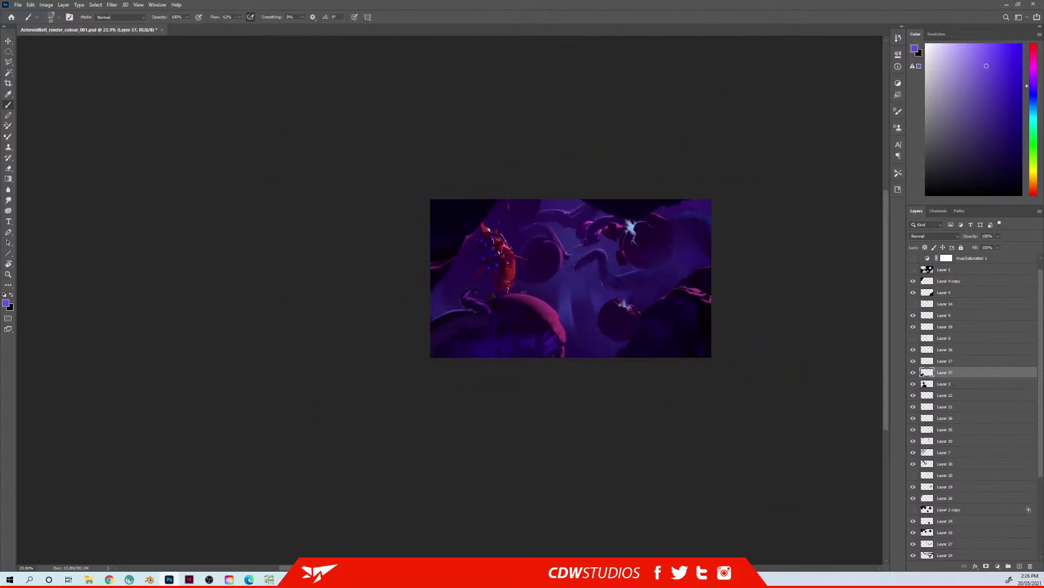
drag(529, 252, 480, 255)
ctrl+right_click(311, 196)
click(327, 202)
mouse_move(326, 202)
ctrl+mouse_down()
mouse_move(313, 177)
mouse_move(310, 191)
ctrl+mouse_up()
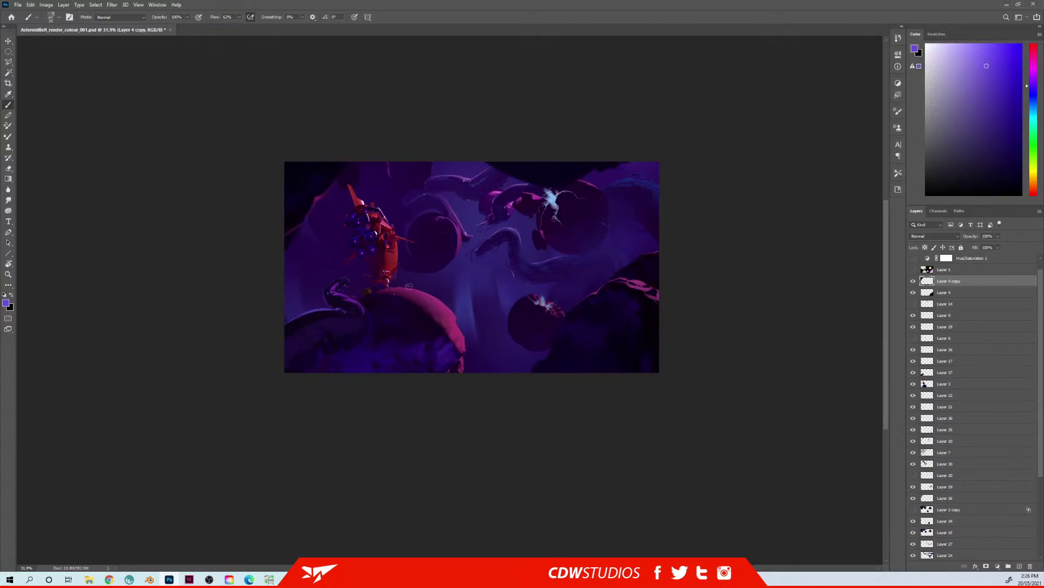
mouse_move(322, 174)
ctrl+mouse_down()
mouse_move(330, 188)
mouse_move(313, 189)
ctrl+mouse_up()
drag(409, 285, 351, 253)
drag(417, 211, 445, 213)
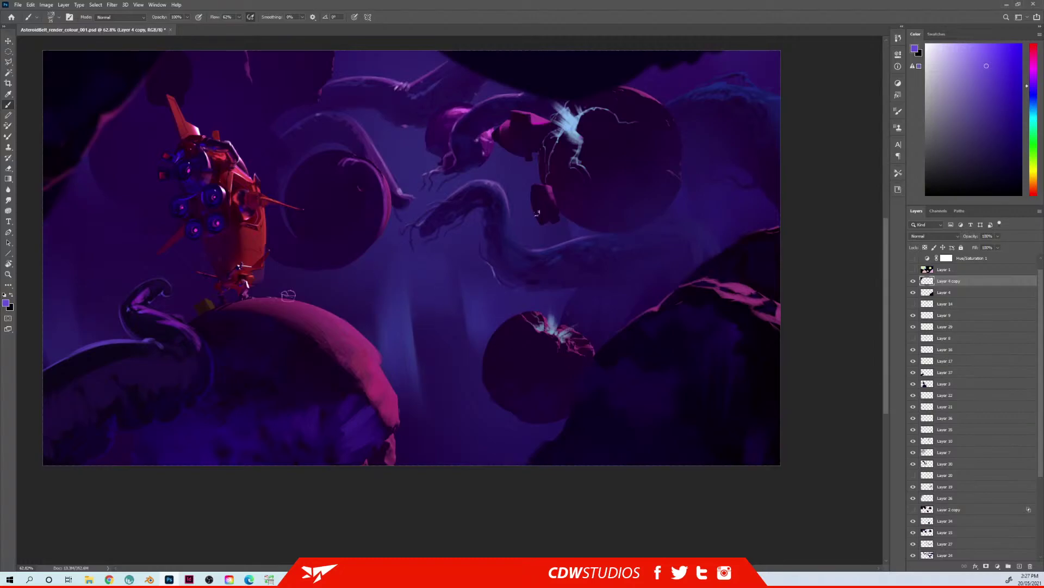
Step: Duplicate the small magenta sphere (Layer 32) into the open gap below the middle tentacle, merging the copied layers and transforming the result
ctrl+right_click(443, 124)
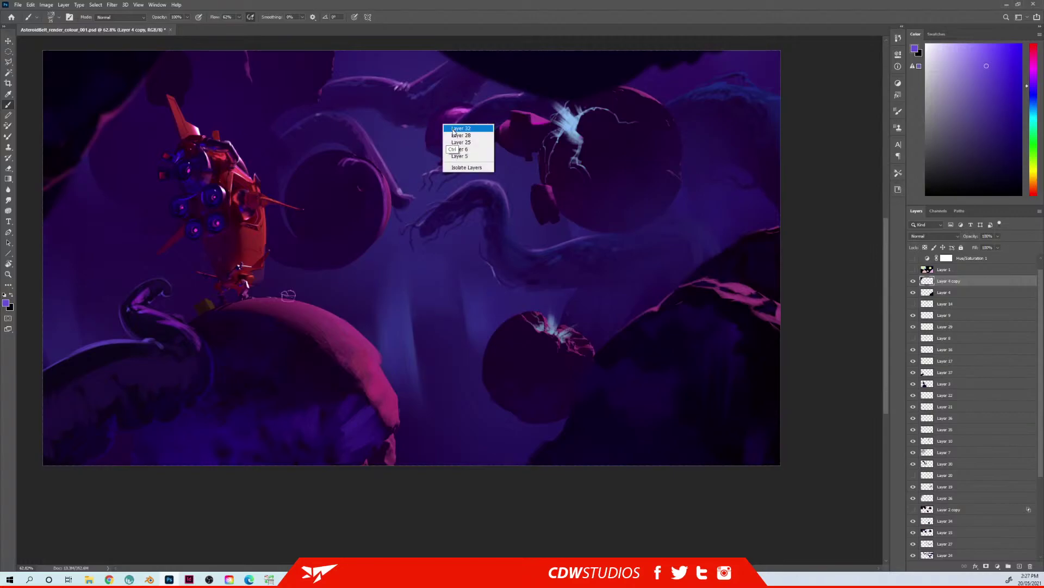
click(446, 128)
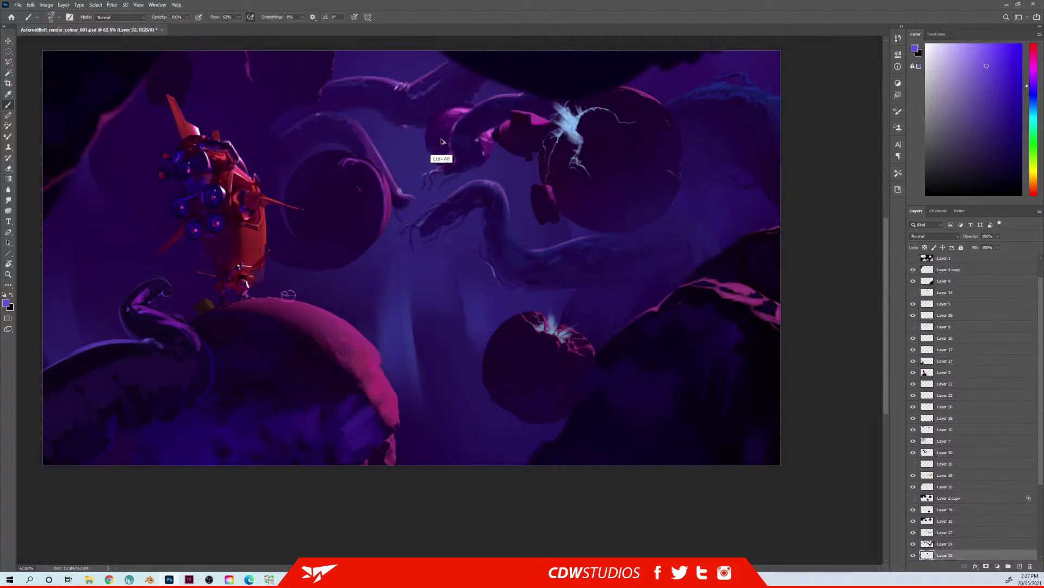
ctrl+shift+right_click(434, 152)
ctrl+shift+click(440, 156)
key(ctrl+e)
drag(446, 133, 416, 270)
key(ctrl+t)
mouse_move(417, 327)
mouse_down()
mouse_move(436, 321)
mouse_move(450, 297)
mouse_move(433, 276)
mouse_move(466, 255)
mouse_up()
key(Return)
Step: Complete the copied sphere's round shape by painting sampled dark violet inside an elliptical selection, and deselect
key(b)
key(m)
drag(460, 306, 410, 257)
click(458, 298)
key(b)
alt+click(434, 306)
drag(434, 302, 446, 291)
key(ctrl+d)
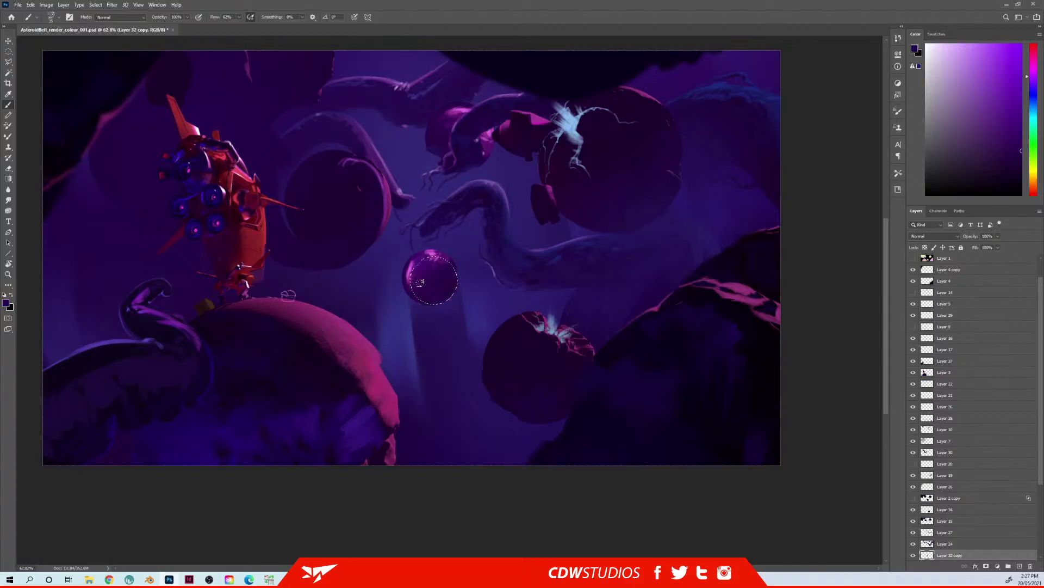
Step: Lock the copied sphere layer's transparent pixels and paint its upper surface with sampled pink and magenta tones
alt+click(433, 254)
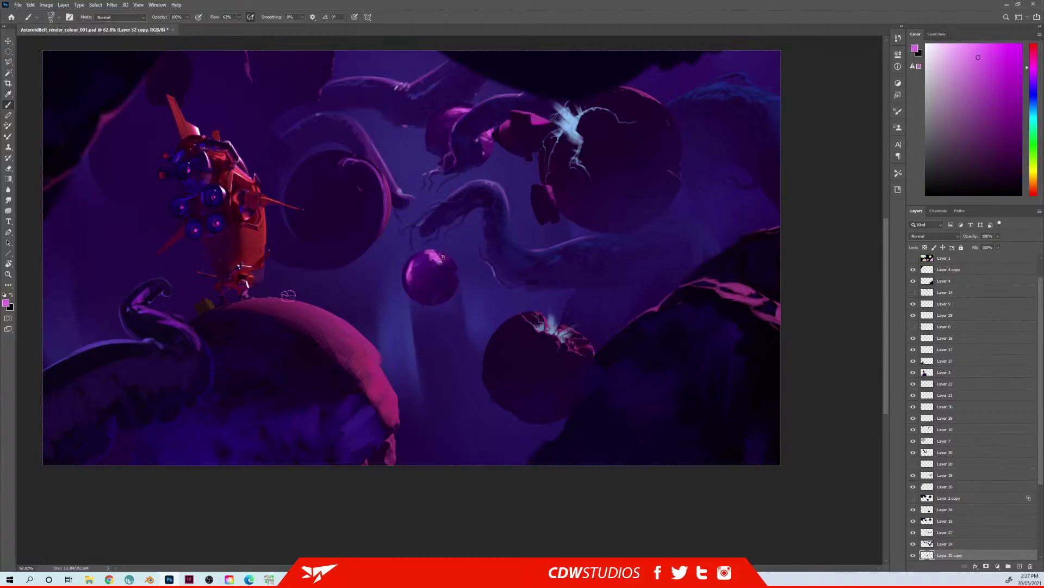
key(slash)
alt+click(411, 296)
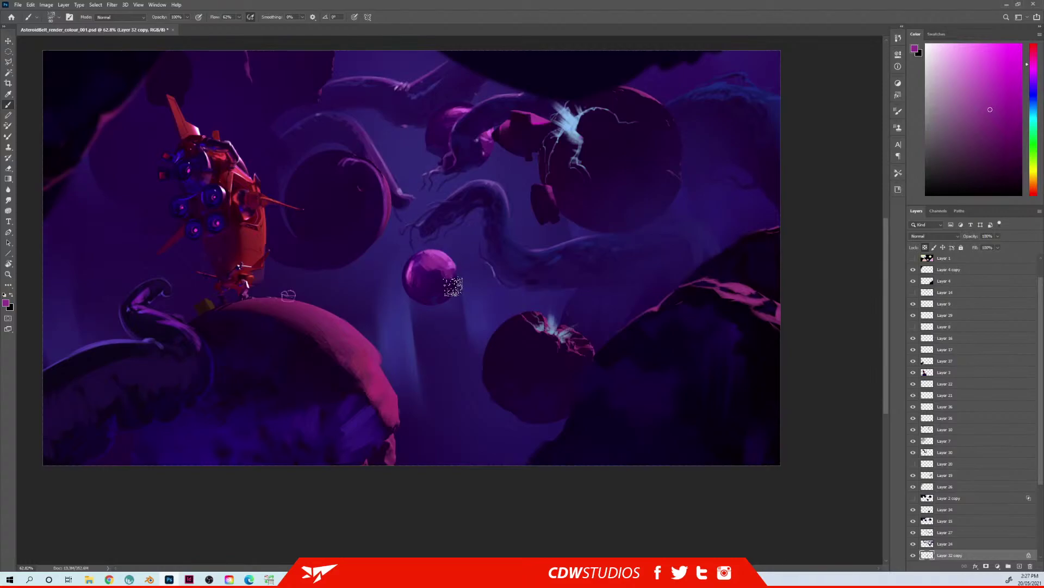
key(z)
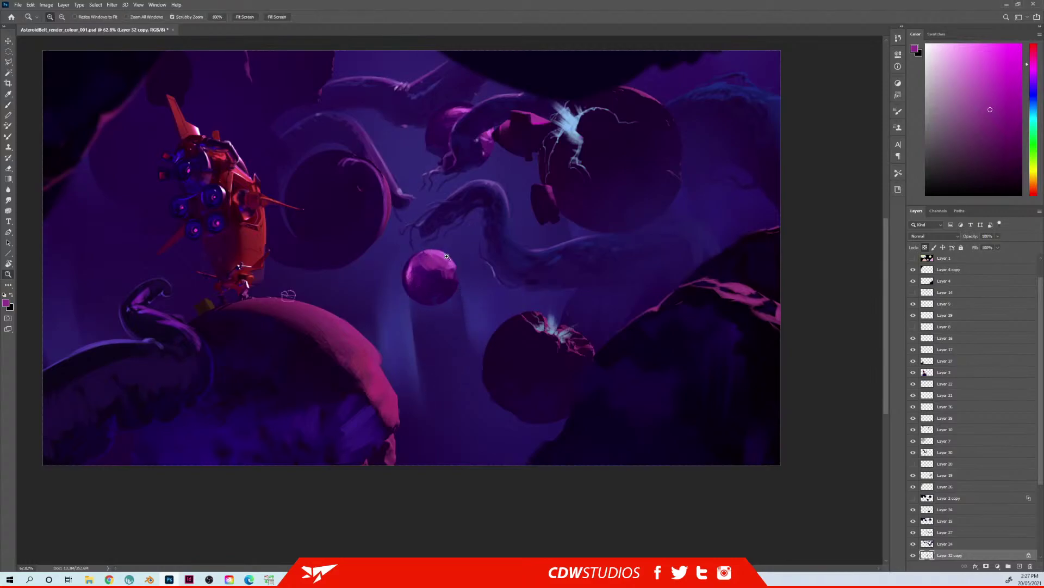
drag(454, 253, 427, 260)
key(b)
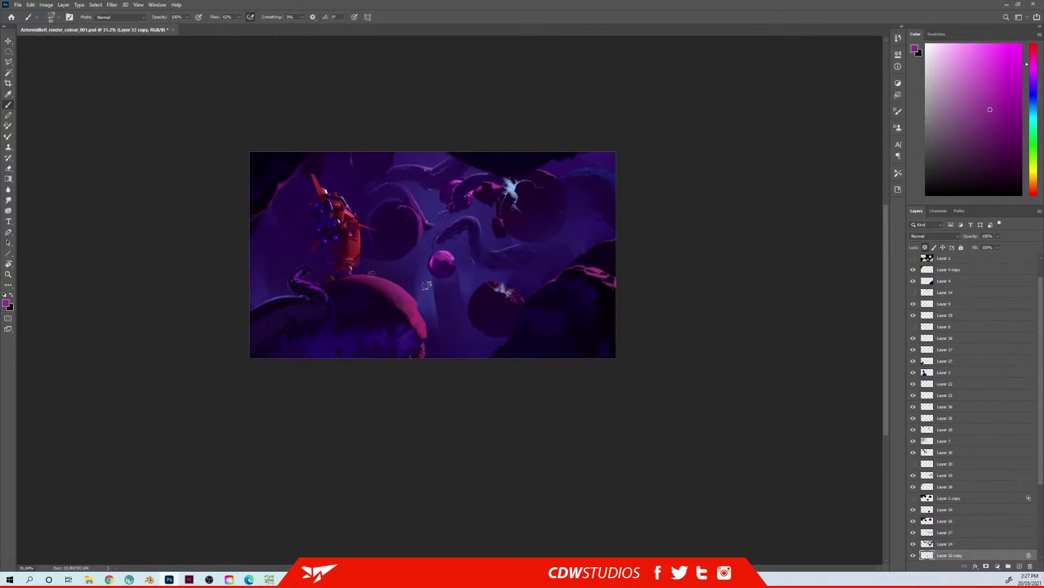
drag(440, 288, 431, 284)
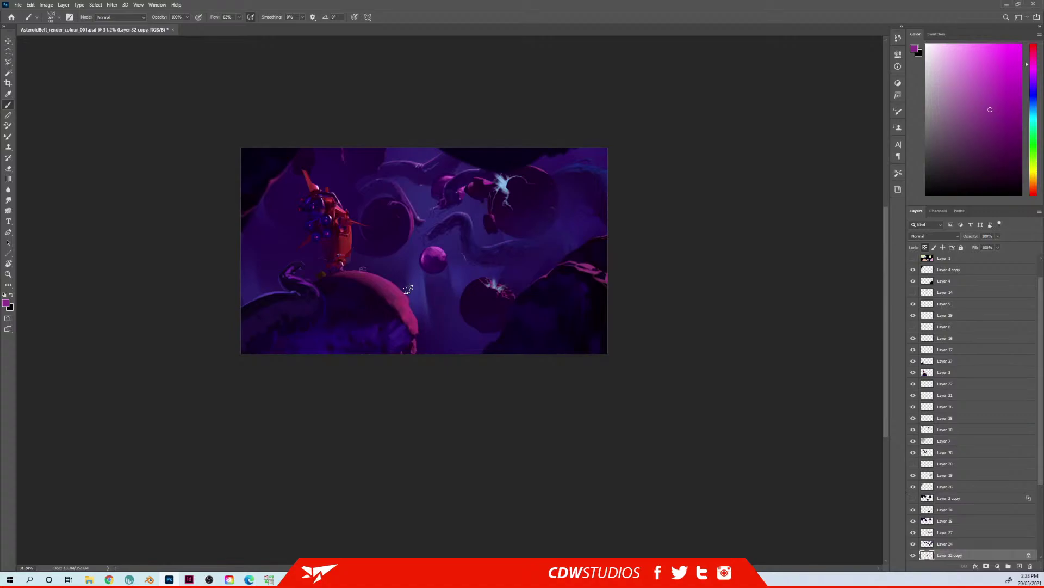
Step: Blend the copied sphere's highlight and shadow side with sampled magenta and dark violet tones
key(z)
mouse_move(446, 257)
mouse_down()
mouse_move(468, 259)
mouse_move(414, 272)
mouse_move(415, 251)
mouse_move(425, 281)
mouse_move(439, 270)
mouse_move(409, 254)
mouse_move(412, 245)
mouse_move(424, 265)
mouse_move(415, 243)
mouse_move(436, 240)
mouse_up()
key(b)
alt+click(421, 283)
alt+click(413, 277)
alt+click(434, 240)
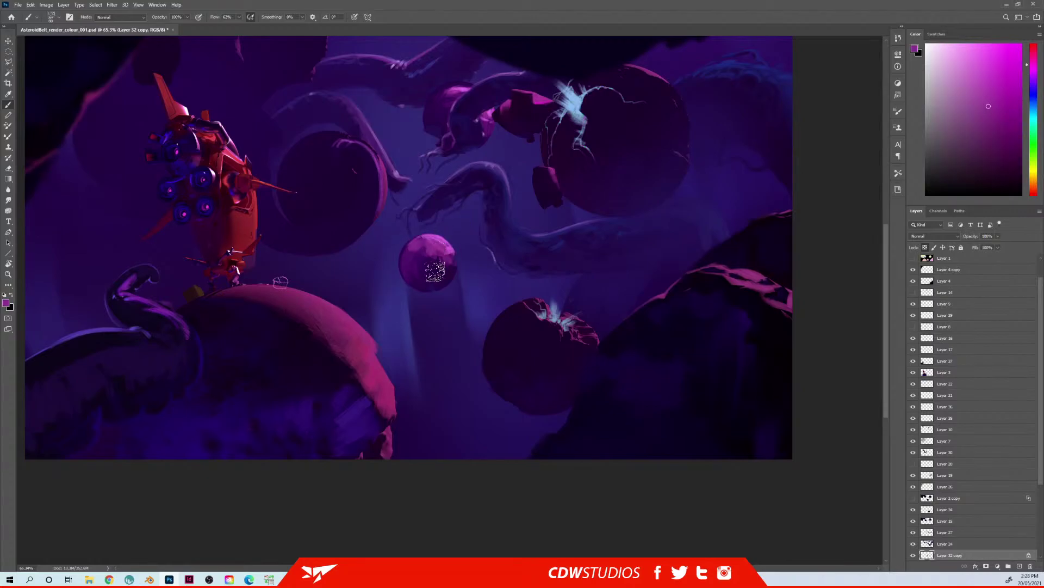
alt+click(428, 274)
mouse_move(427, 256)
mouse_down()
mouse_move(450, 266)
mouse_move(437, 261)
mouse_move(450, 244)
mouse_move(426, 238)
mouse_move(446, 257)
mouse_up()
alt+click(443, 241)
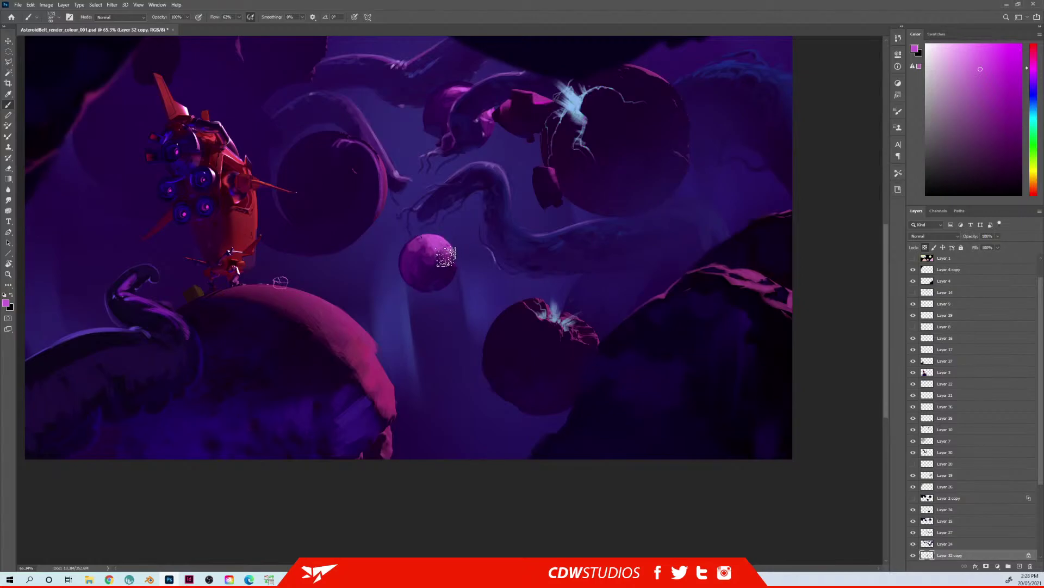
alt+click(403, 269)
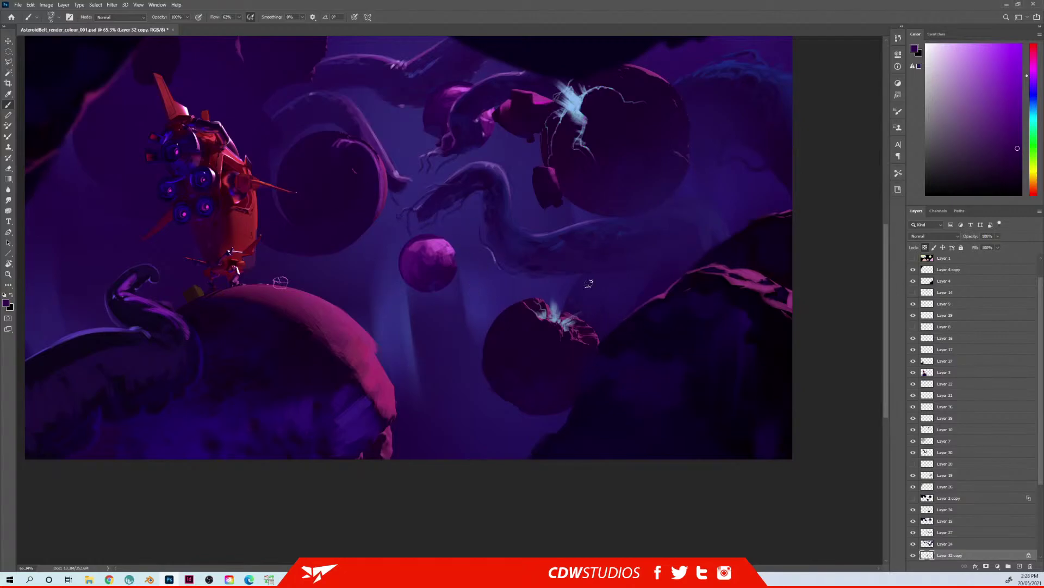
Step: Paint thin bright aqua tendrils and sparks around the copied sphere's top on a new layer, raising that layer in the stack
key(alt)
click(1033, 117)
click(974, 47)
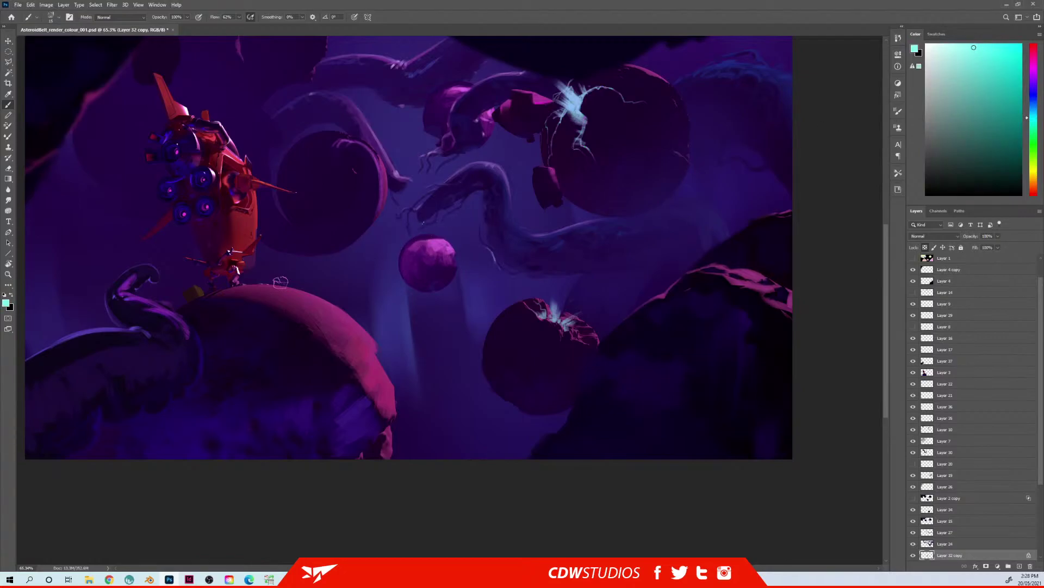
key(ctrl+shift+n)
key(Return)
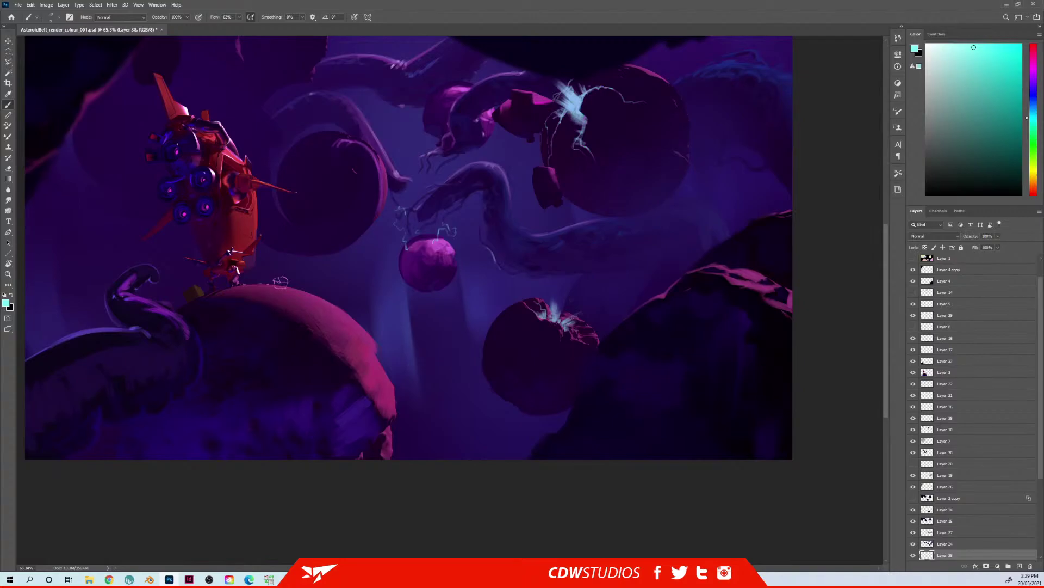
key(ctrl+bracketright)
key(ctrl+bracketright)
key(ctrl+bracketright)
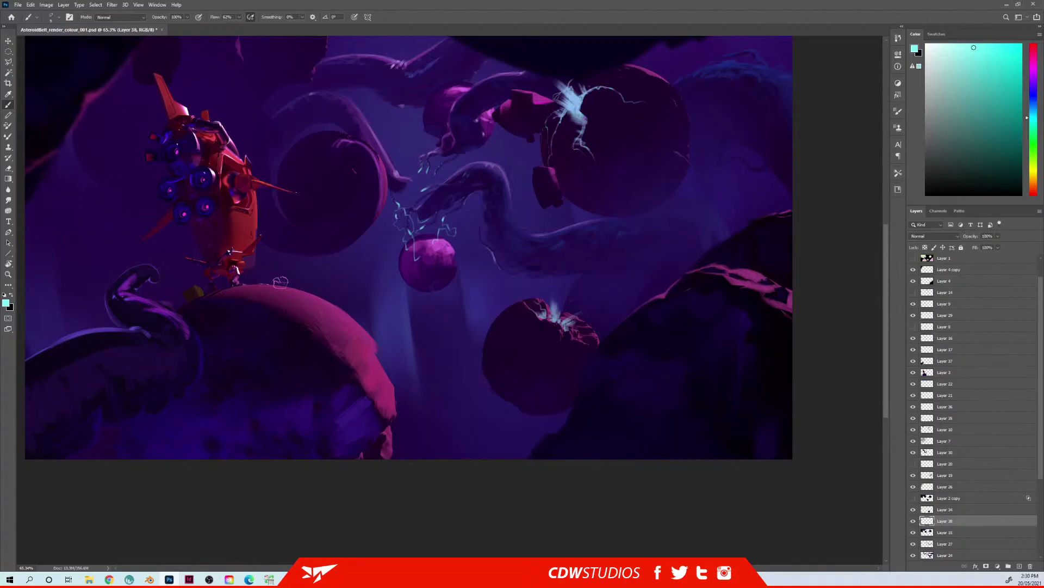
Step: Paint dark violet cracks with bright blue accents over the copied sphere's surface on another new layer
alt+click(438, 272)
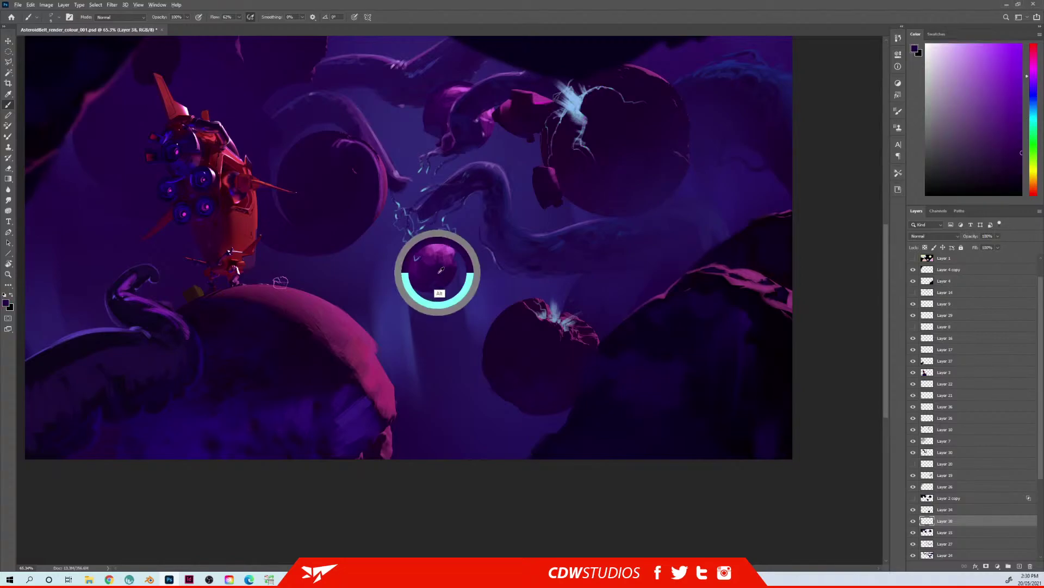
key(ctrl+shift+n)
key(Return)
alt+click(446, 273)
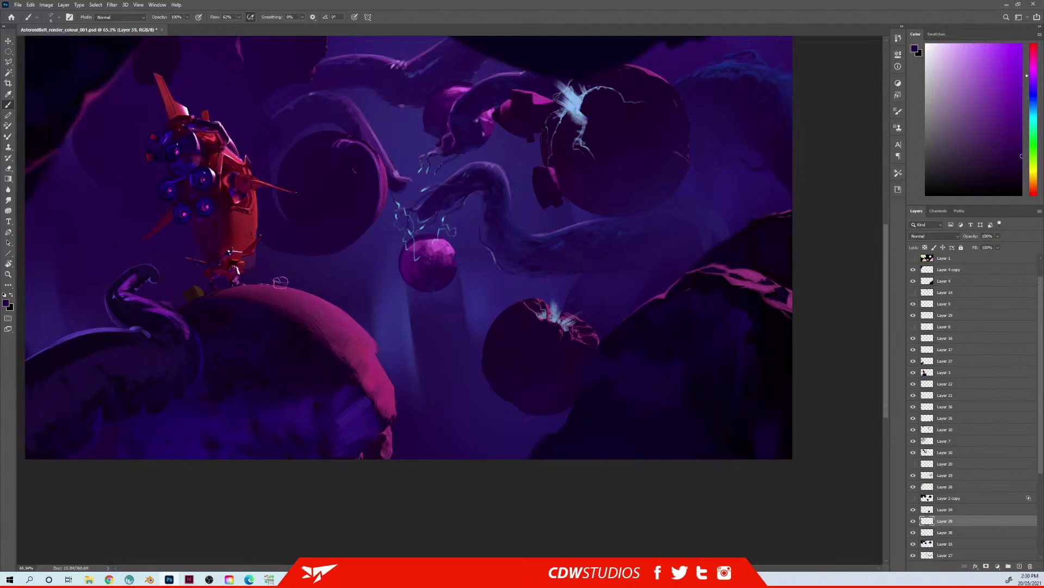
click(1015, 172)
click(1034, 107)
click(1001, 44)
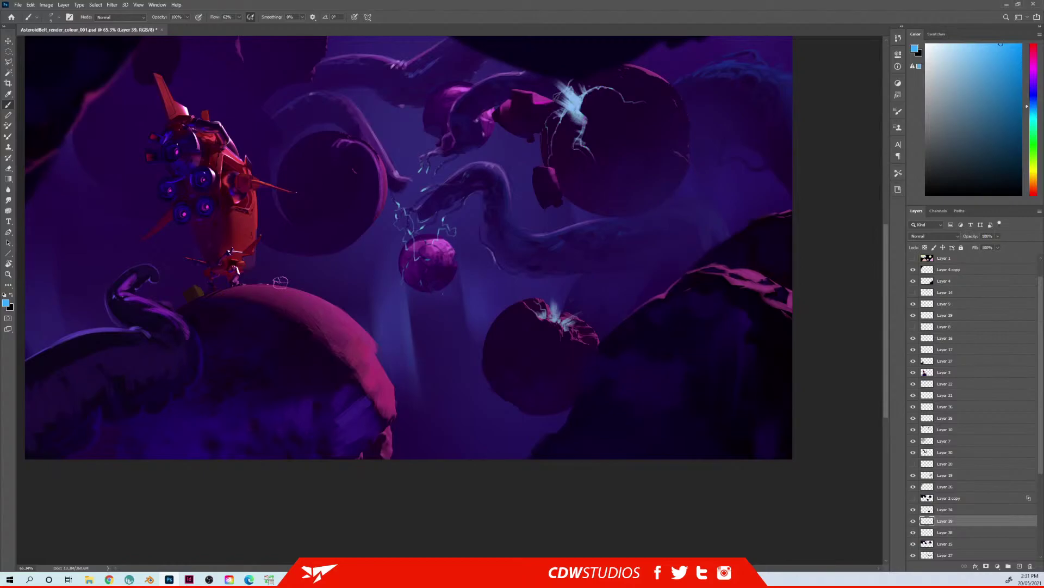
Step: Select the background light-beam layer (Layer 12) and move the beams lower, beneath the copied sphere
ctrl+right_click(398, 322)
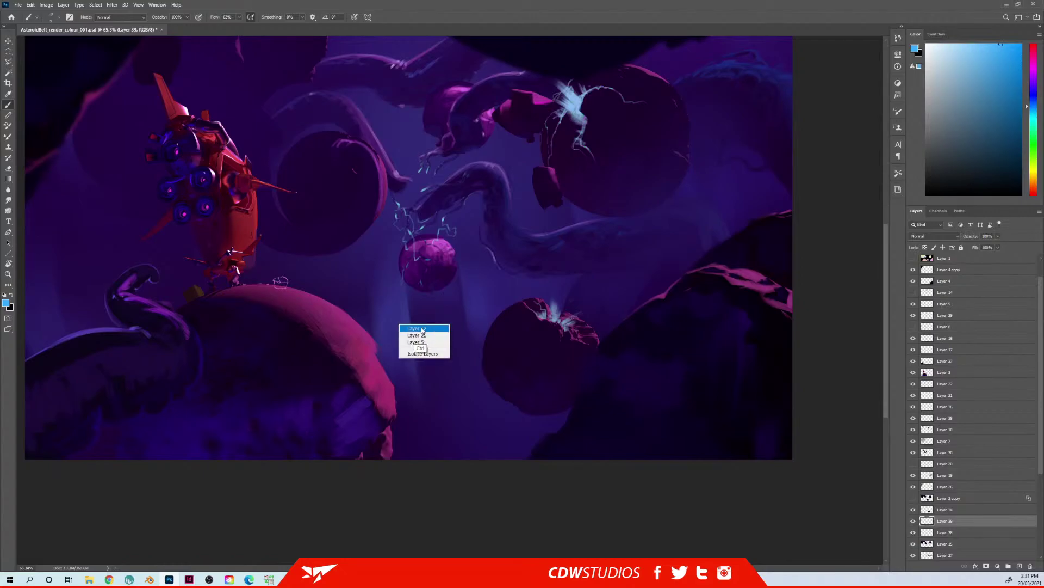
click(418, 333)
drag(474, 314, 486, 346)
scroll(485, 346, down, 3)
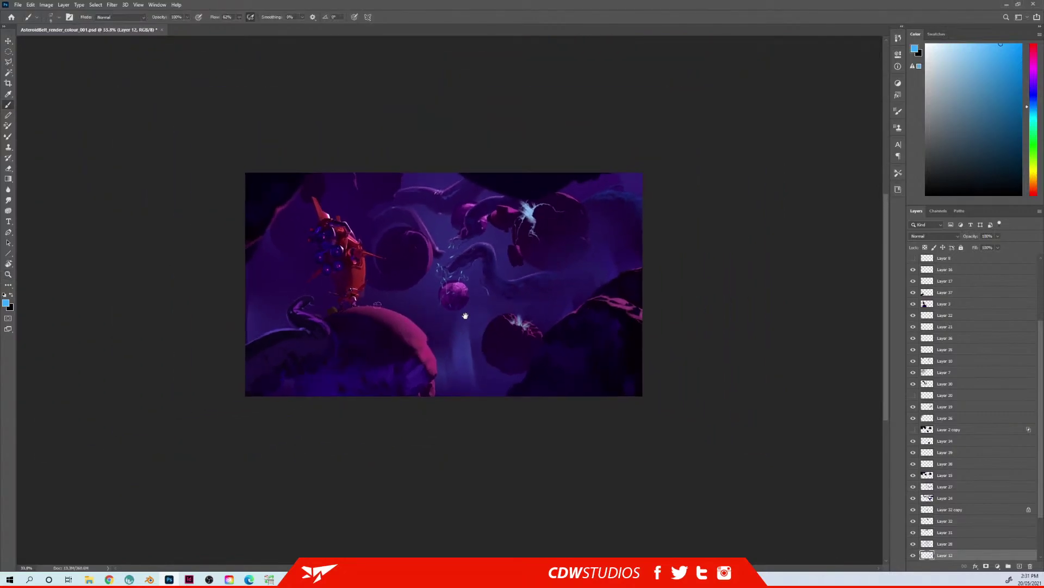
Step: Flip the canvas horizontally to check the composition and return it to its original orientation
click(46, 5)
mouse_move(68, 27)
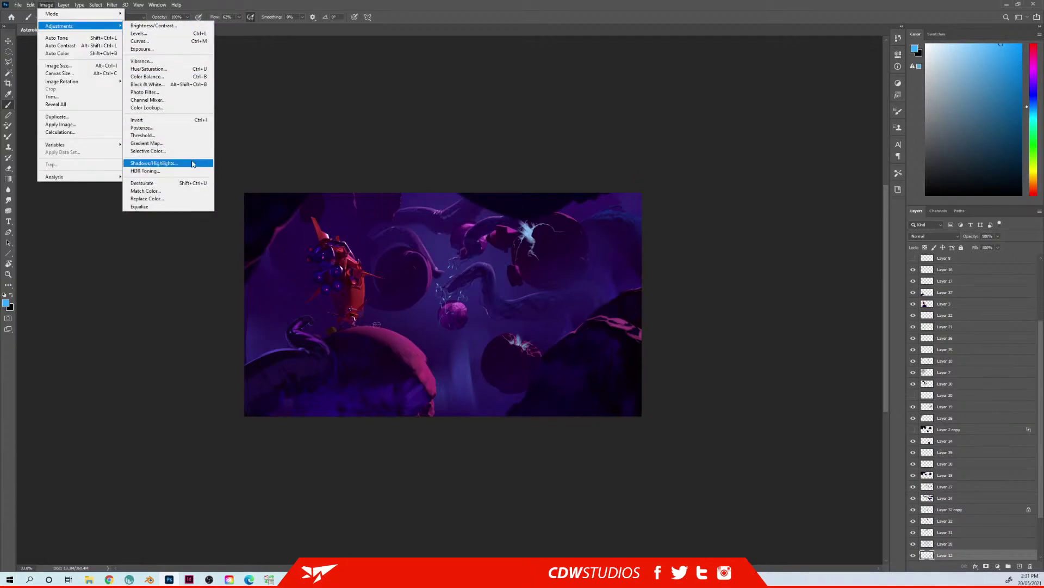
mouse_move(105, 84)
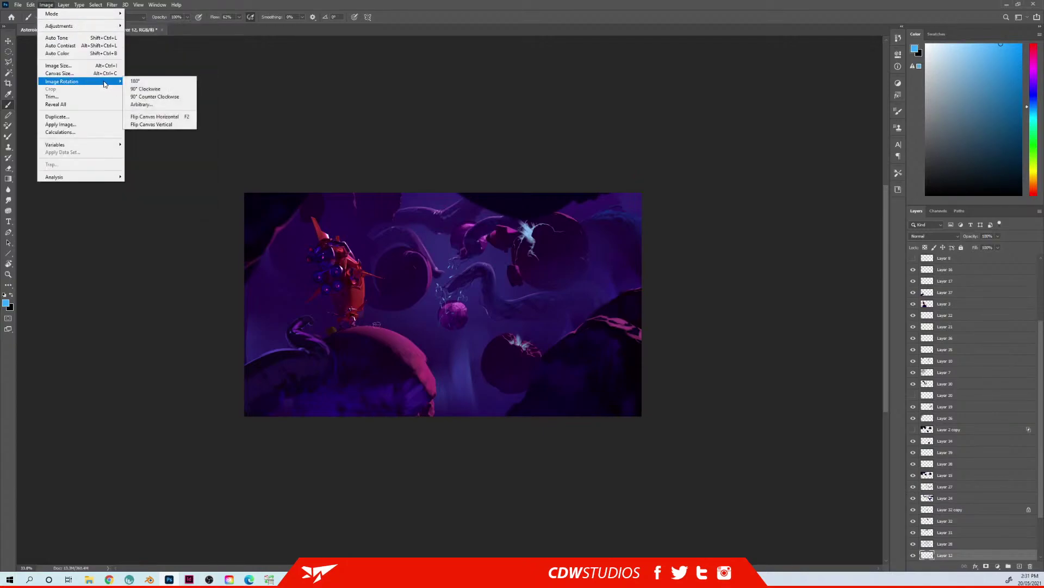
click(150, 117)
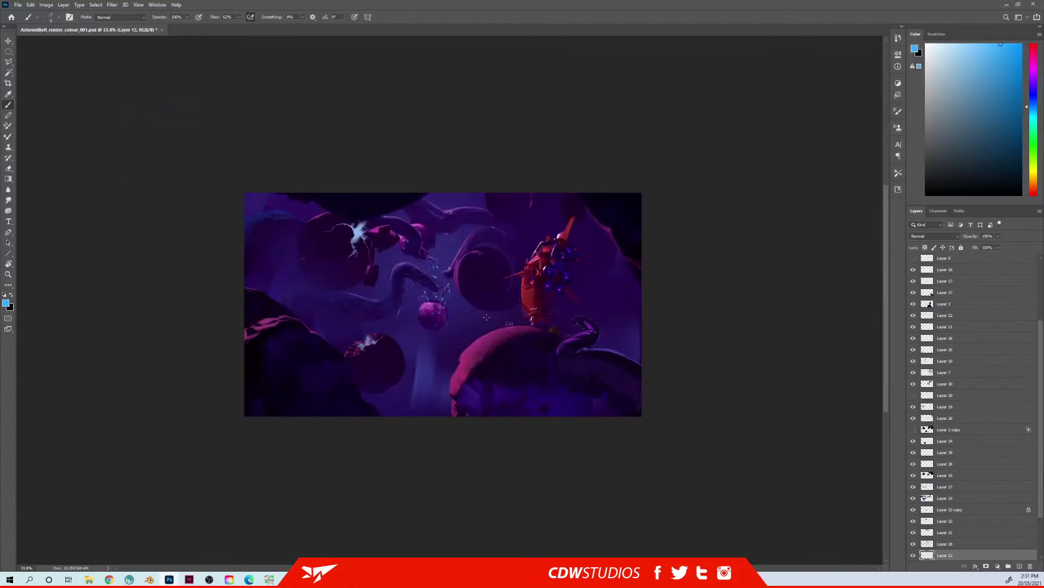
drag(469, 358, 470, 349)
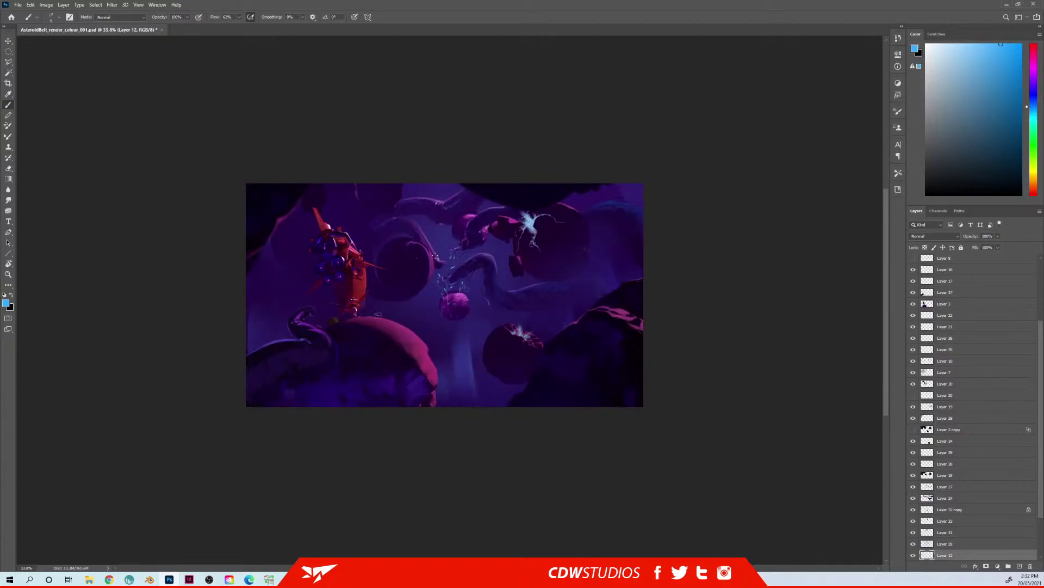
drag(533, 273, 514, 273)
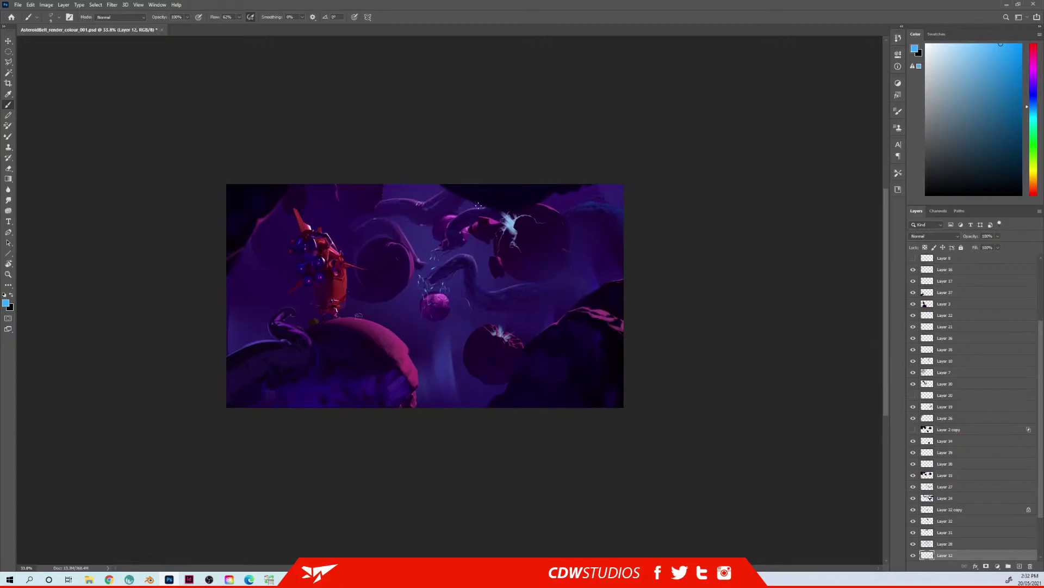
Step: Add a new layer above the light-beam layer and sample a dark magenta from the red ship
scroll(376, 345, up, 5)
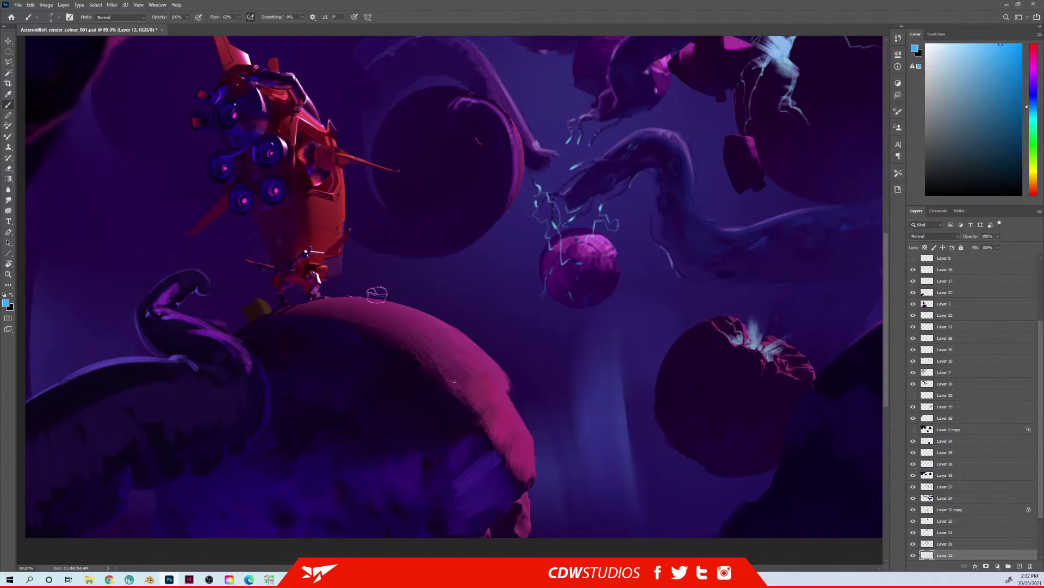
key(ctrl+shift+n)
key(Return)
drag(392, 302, 368, 272)
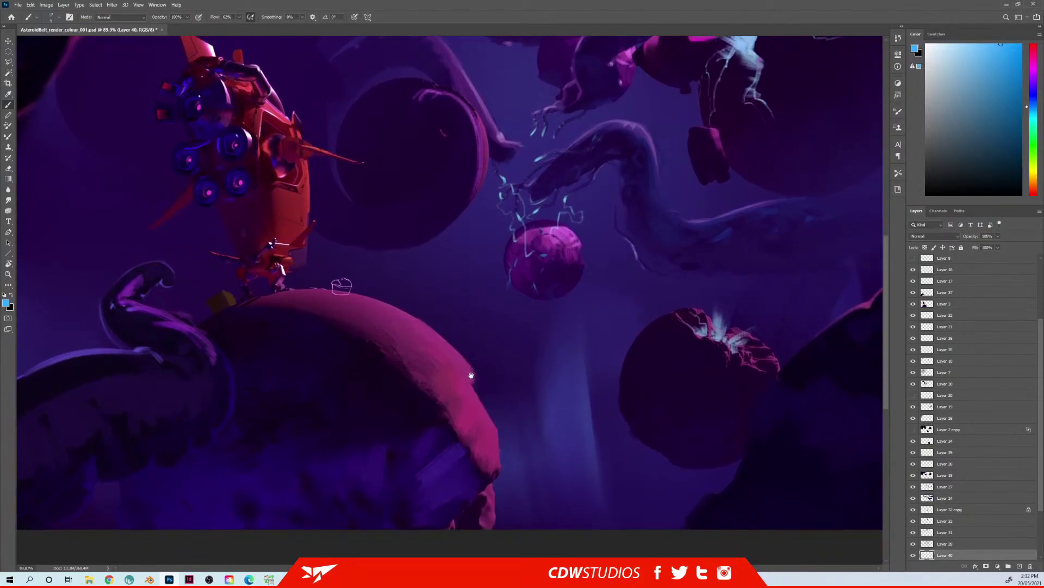
alt+click(249, 205)
drag(404, 332, 403, 338)
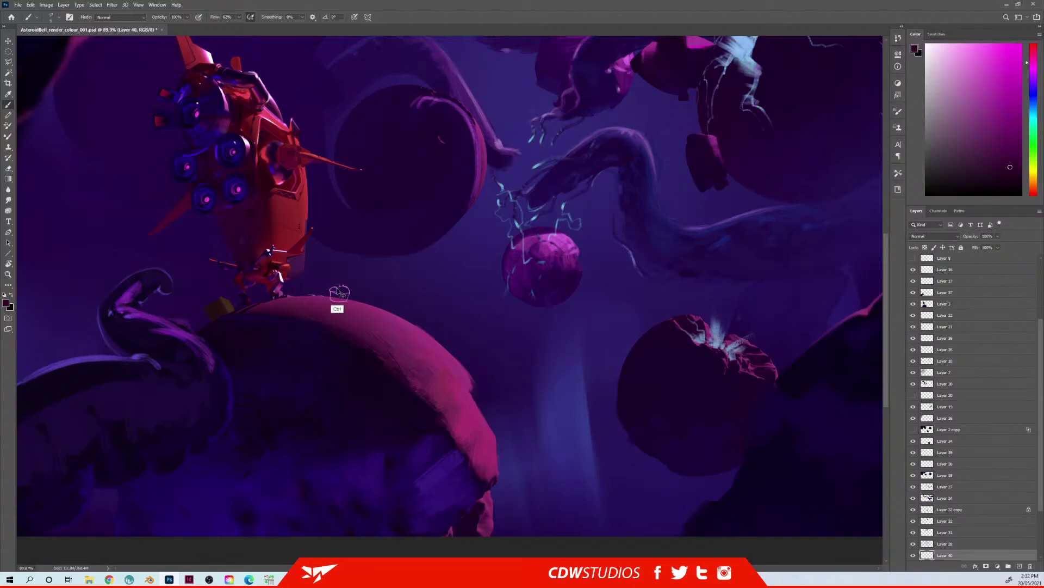
Step: Select Layer 9, clear its contents and enlarge the brush
ctrl+right_click(339, 292)
click(353, 294)
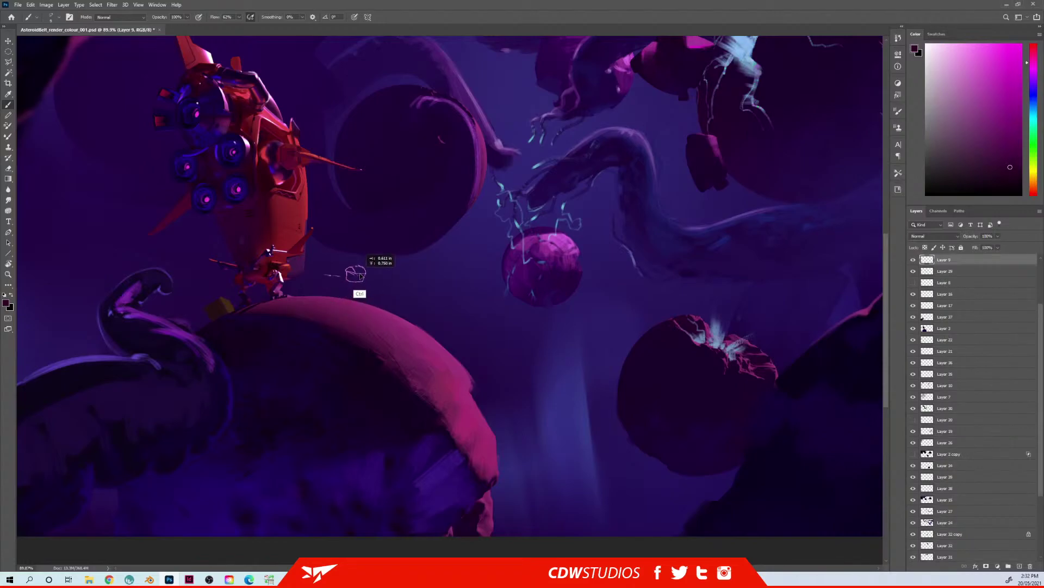
key(ctrl+a)
key(ctrl+x)
key(bracketright)
key(bracketright)
key(bracketright)
key(bracketright)
key(bracketright)
key(bracketright)
key(bracketright)
key(bracketright)
key(bracketright)
key(bracketright)
key(bracketright)
key(bracketright)
drag(422, 269, 398, 311)
drag(442, 245, 414, 311)
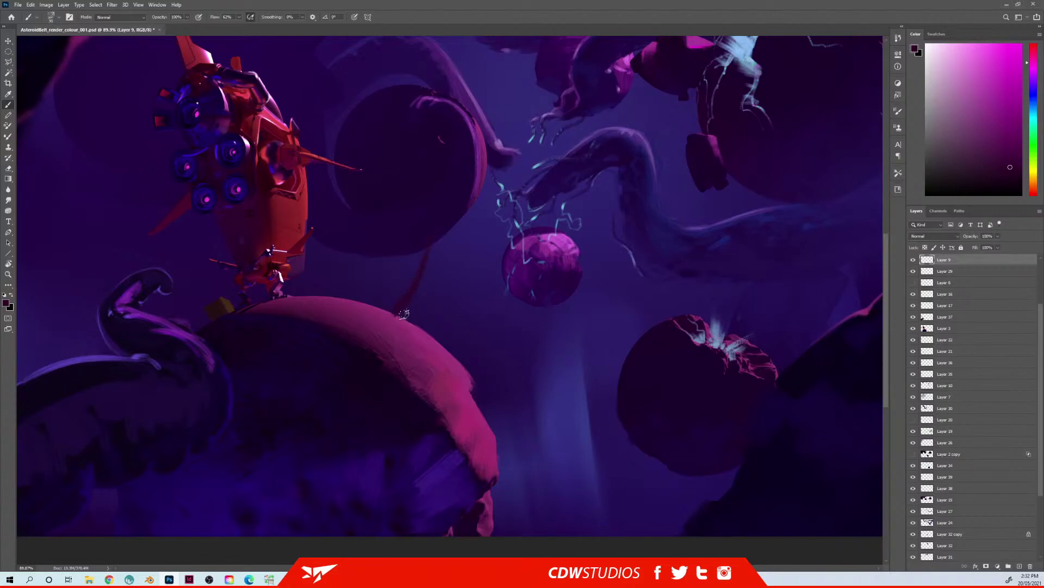
key(ctrl+z)
key(ctrl+z)
Step: Block in a dark red figure's torso and two long legs above the pink-lit rock, rotating the canvas for easier strokes
key(r)
mouse_move(333, 346)
mouse_down()
mouse_move(393, 359)
mouse_move(415, 248)
mouse_up()
key(b)
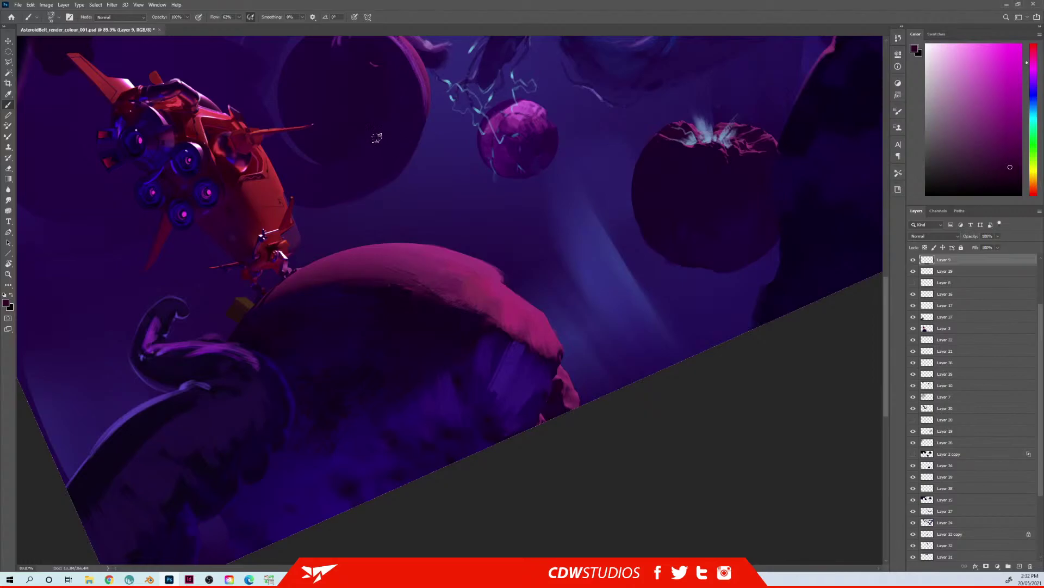
drag(401, 118, 403, 128)
drag(409, 167, 415, 209)
drag(410, 165, 416, 215)
drag(399, 167, 396, 204)
mouse_move(403, 164)
mouse_down()
mouse_move(388, 226)
mouse_move(394, 212)
mouse_up()
key(r)
mouse_move(524, 308)
mouse_down()
mouse_move(471, 332)
mouse_move(495, 333)
mouse_up()
drag(492, 196, 434, 294)
key(b)
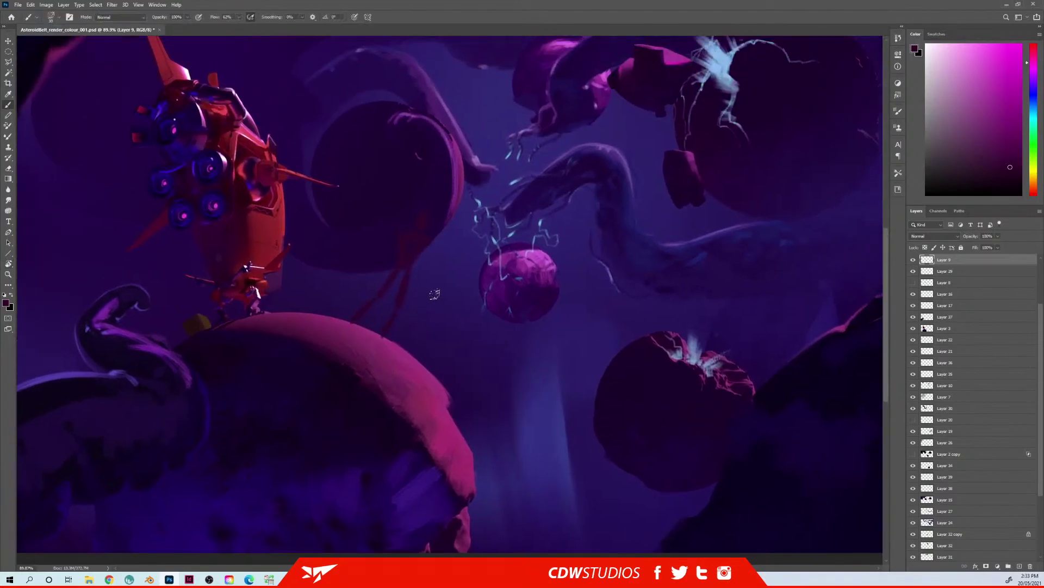
Step: Lasso the front leg of the blocked-in red figure and adjust its placement with Free Transform
key(r)
drag(394, 366, 401, 401)
key(b)
key(l)
click(410, 274)
click(397, 288)
click(383, 370)
click(407, 371)
ctrl+click(419, 302)
key(ctrl+t)
drag(447, 248, 442, 242)
drag(400, 322, 405, 323)
key(Return)
key(ctrl+d)
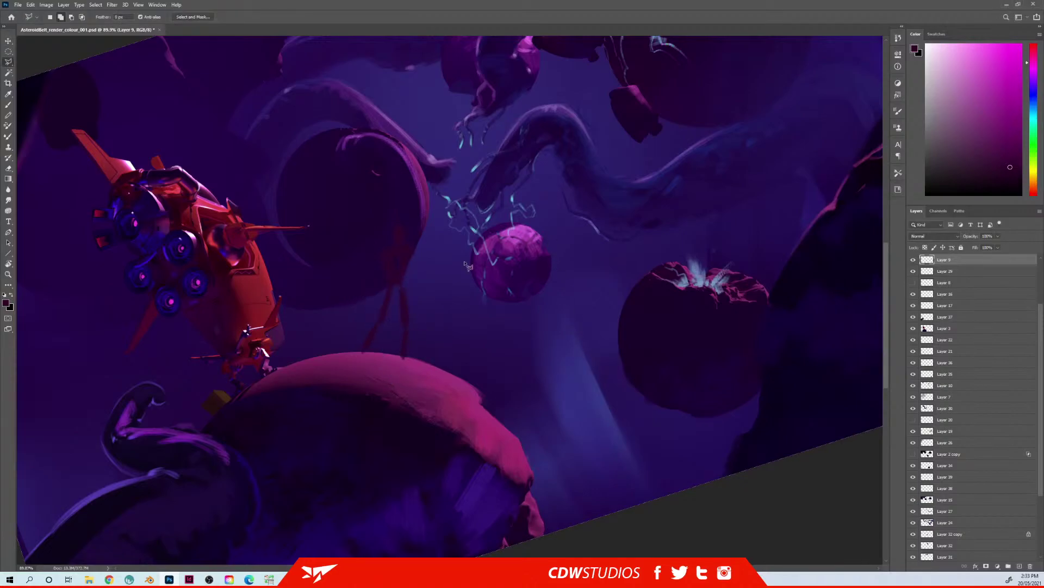
Step: Paint a bent arm onto the blocked-in red figure and trim its shape with the Eraser and a smaller brush
key(b)
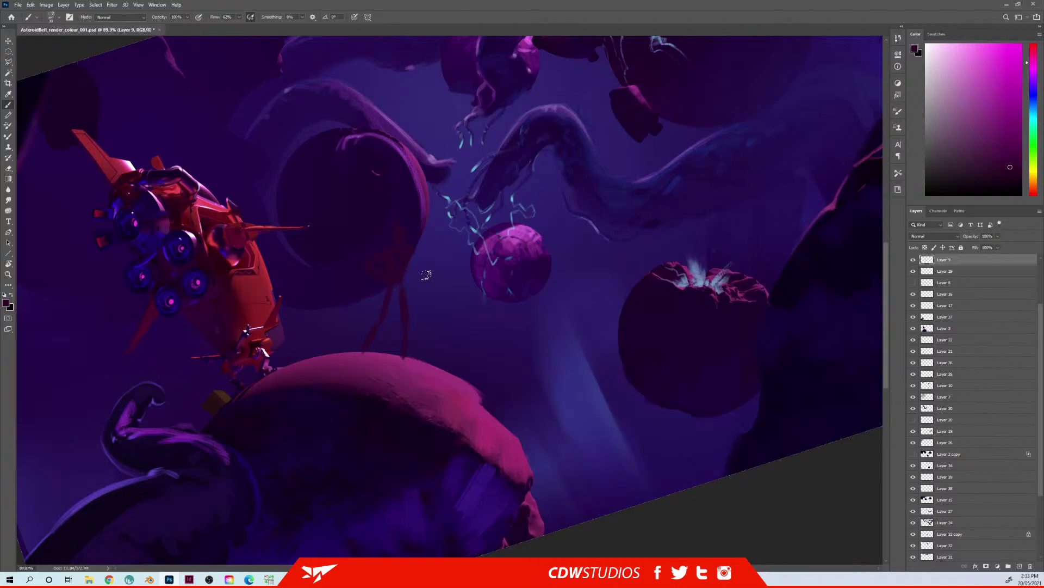
drag(412, 252, 423, 261)
key(e)
mouse_move(439, 251)
mouse_down()
mouse_move(431, 243)
mouse_move(463, 249)
mouse_move(429, 248)
mouse_up()
key(b)
key(bracketleft)
key(bracketleft)
key(bracketleft)
key(bracketleft)
key(bracketleft)
key(e)
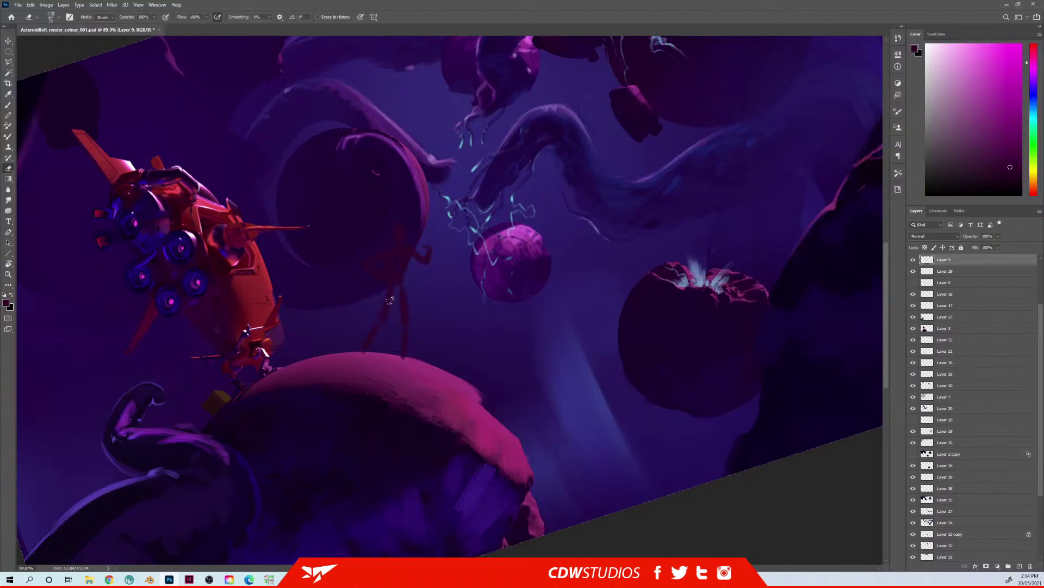
Step: Straighten the rotated canvas and clean up the blocked-in red figure's torso and arms
key(r)
drag(466, 373, 426, 429)
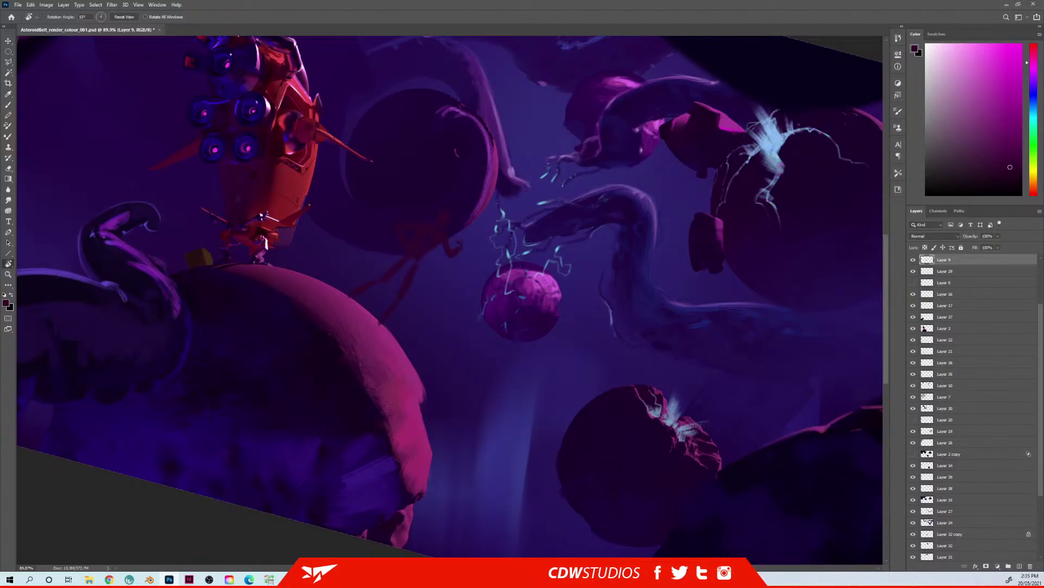
click(434, 255)
mouse_move(453, 250)
mouse_down()
mouse_move(429, 245)
mouse_move(442, 240)
mouse_up()
key(e)
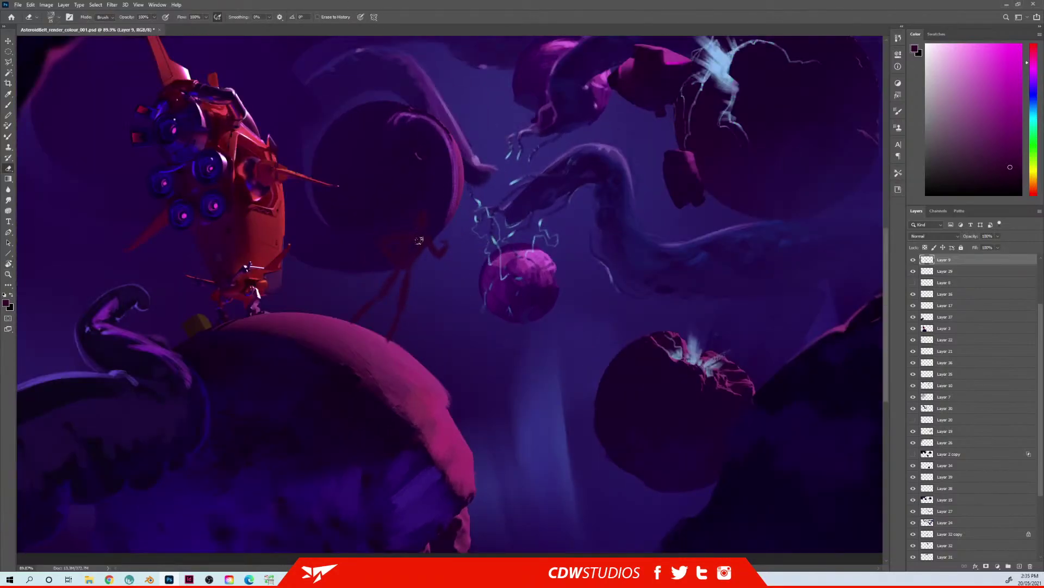
key(b)
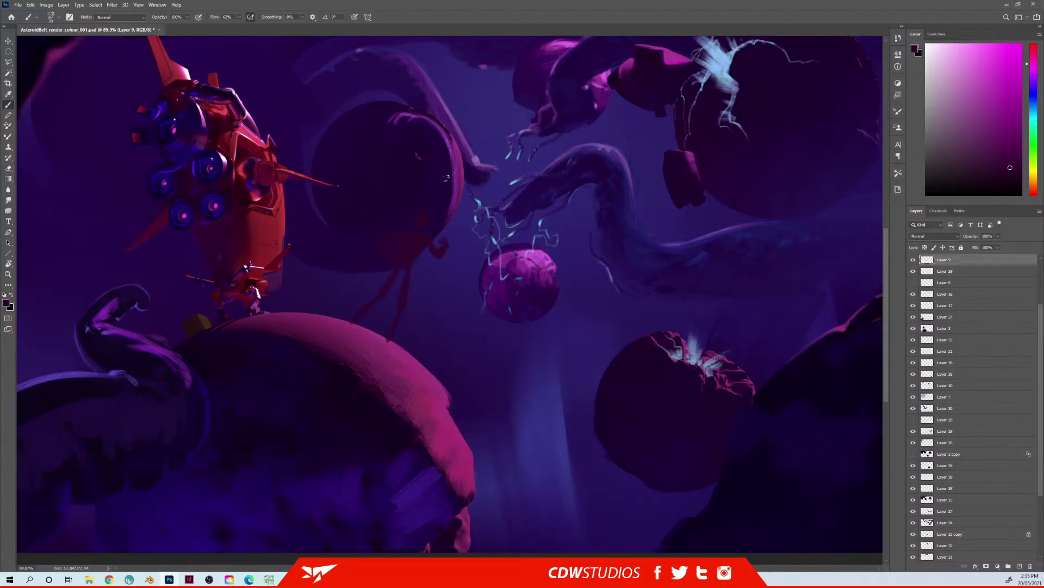
Step: Show Layer 8 with the orange astronaut and move the astronaut to the right of the magenta sphere as reference
click(913, 282)
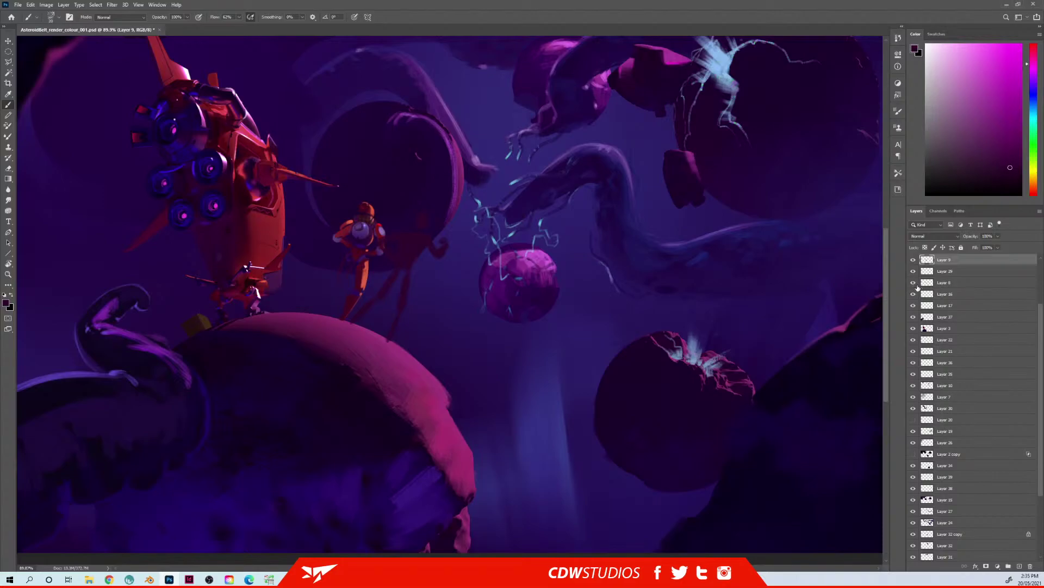
click(924, 283)
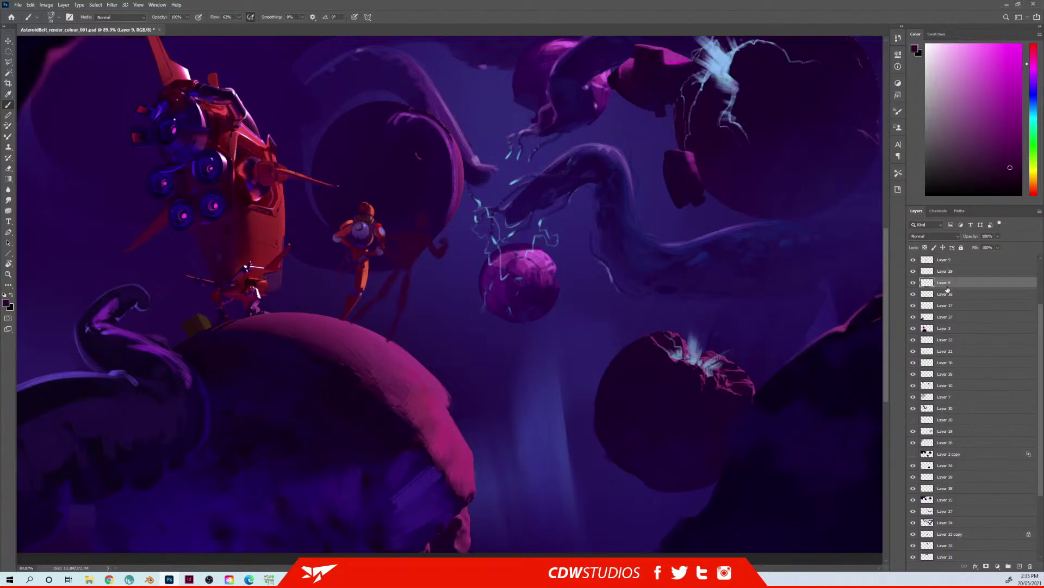
drag(410, 284, 673, 267)
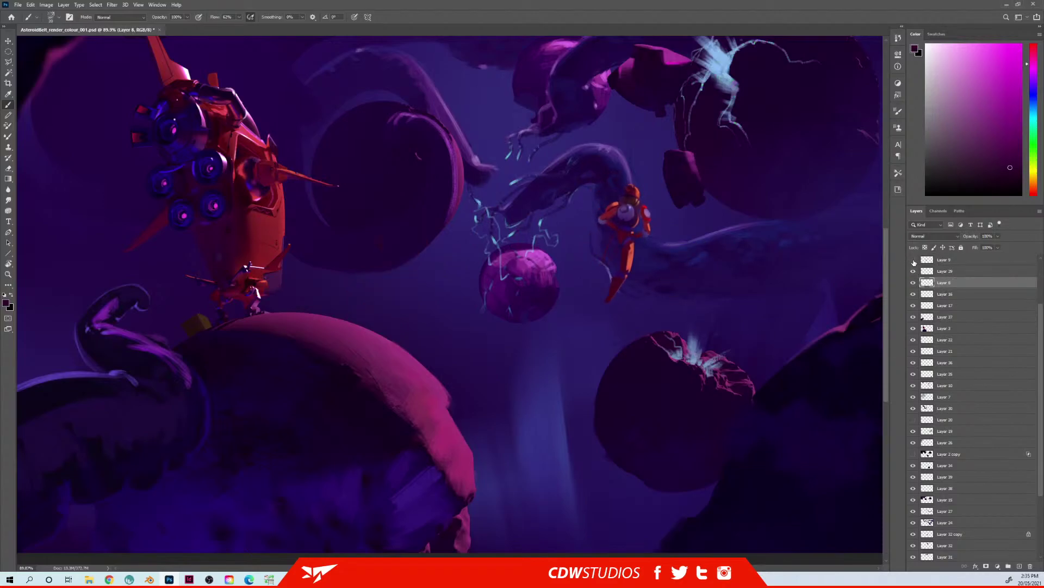
Step: Hide Layer 9 with the blocked-in red figure and create a new layer above it
click(952, 260)
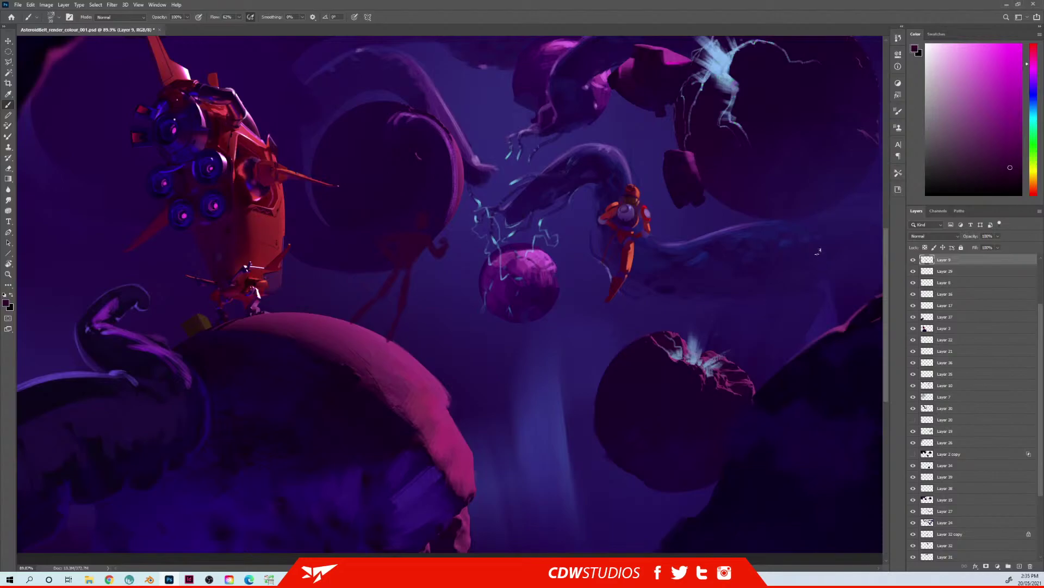
click(914, 284)
click(914, 283)
click(912, 261)
key(ctrl+shift+n)
key(Return)
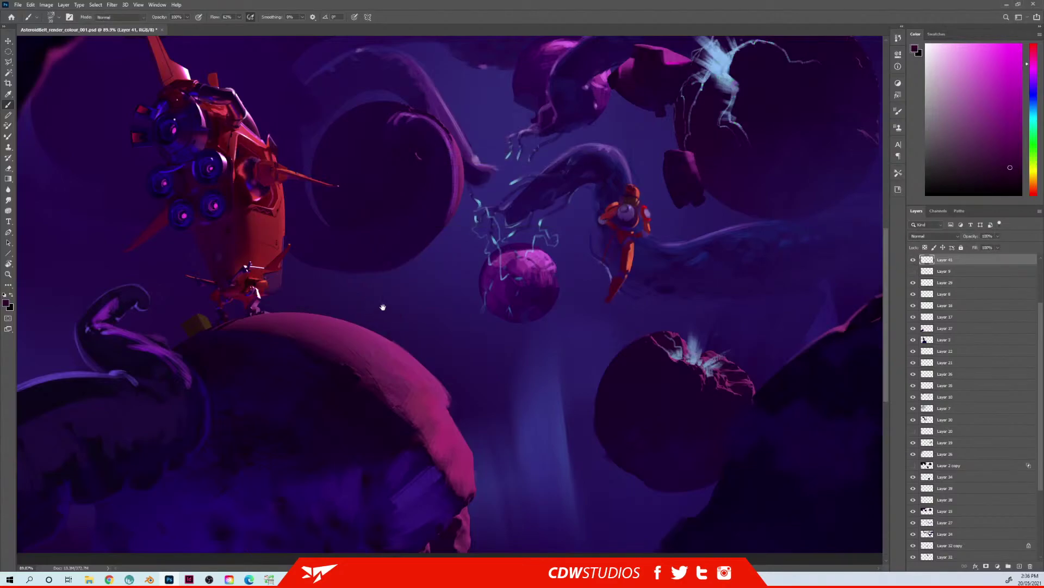
Step: Sketch the new figure's leg in thin near-black lines above the pink-lit rock and nudge it with Free Transform
scroll(397, 192, down, 1)
key(bracketleft)
key(bracketleft)
key(bracketleft)
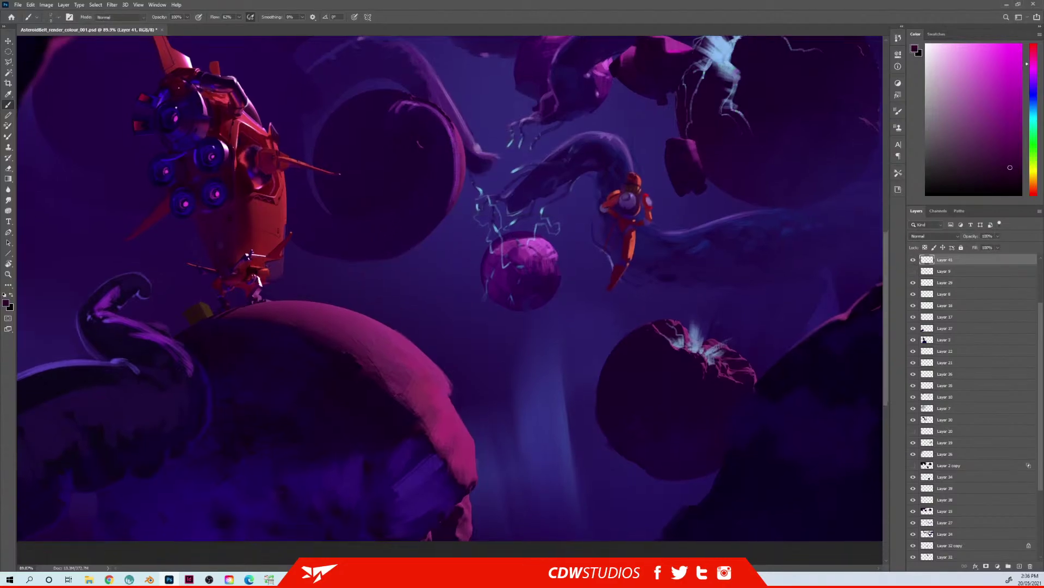
alt+click(183, 184)
scroll(390, 212, up, 3)
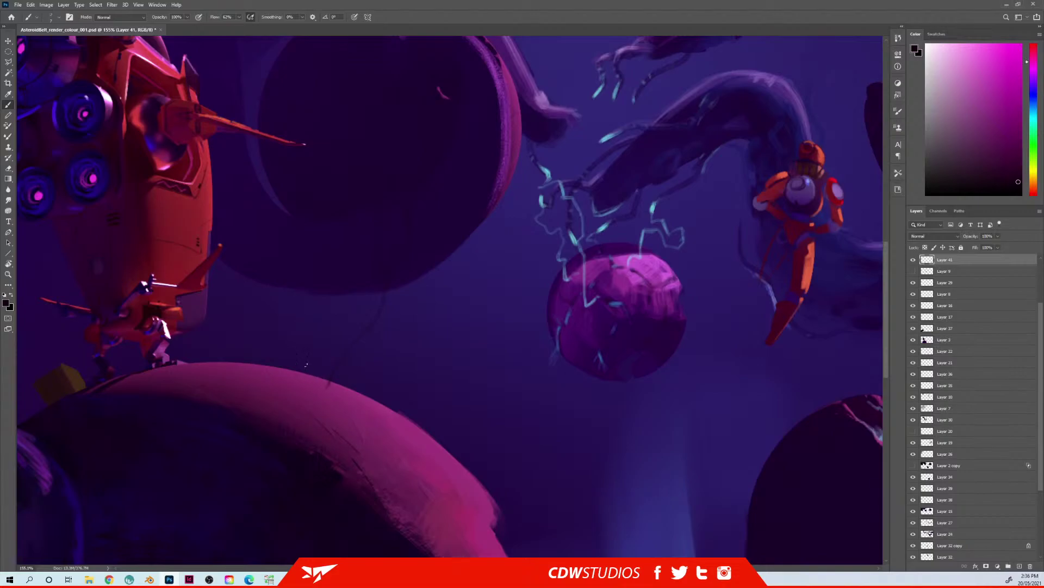
key(ctrl+z)
drag(377, 417, 381, 293)
key(ctrl+t)
drag(384, 194, 399, 193)
key(Return)
Step: Develop the line sketch of the figure's legs and upper body, cleaning stray lines with the Eraser
key(b)
drag(402, 322, 411, 283)
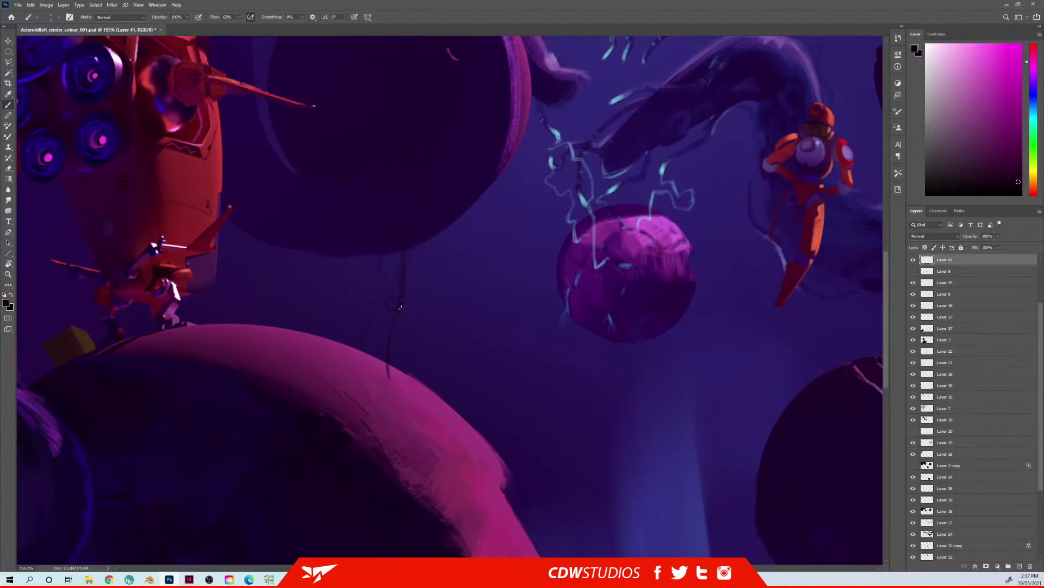
mouse_move(399, 306)
mouse_down()
mouse_move(381, 373)
mouse_move(391, 357)
mouse_up()
key(e)
key(b)
drag(410, 222, 371, 318)
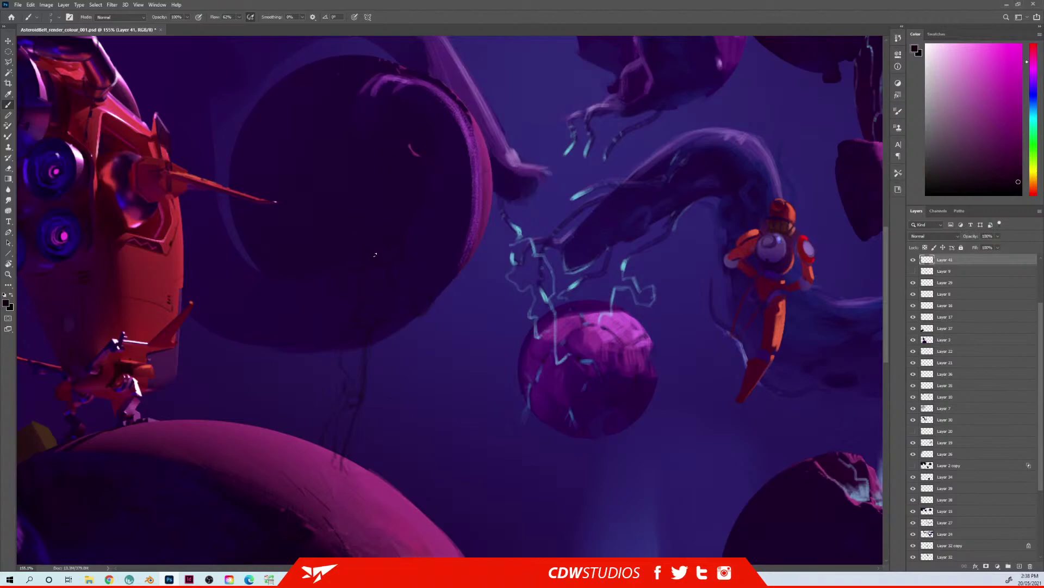
Step: Lasso the upper part of the figure's line sketch and nudge it slightly upward
key(l)
click(402, 229)
click(359, 234)
click(361, 252)
click(396, 273)
ctrl+click(416, 260)
drag(399, 244, 400, 240)
key(ctrl+d)
Step: Reposition the figure's line sketch slightly with Free Transform
key(b)
key(z)
mouse_move(471, 282)
mouse_down()
mouse_move(443, 285)
mouse_move(454, 285)
mouse_up()
key(ctrl+t)
mouse_move(449, 233)
mouse_down()
mouse_move(488, 254)
mouse_move(458, 246)
mouse_up()
key(Return)
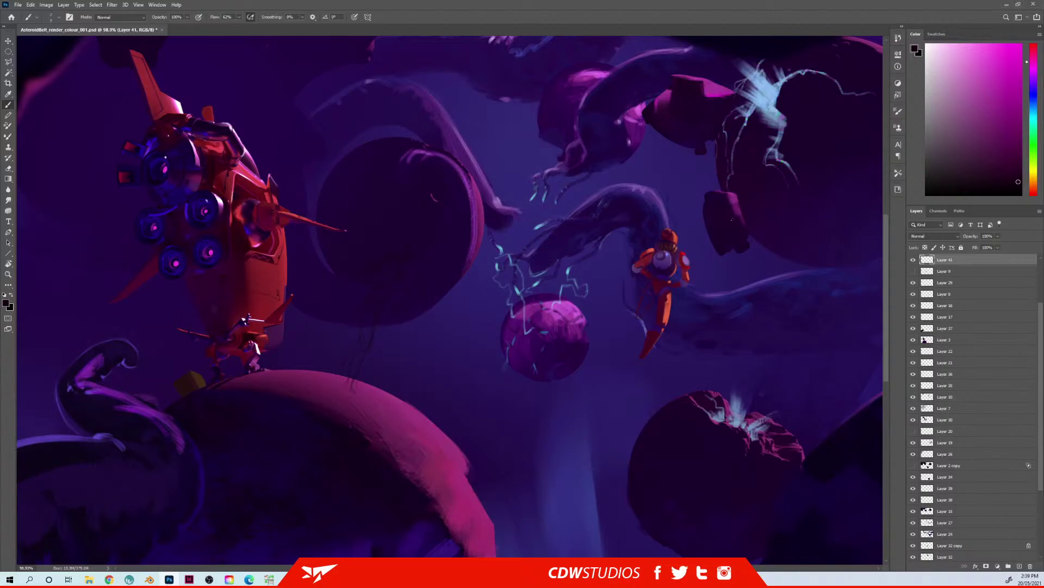
Step: On a new layer beneath the line sketch, block in the figure's head and legs with dark reds sampled from the orange astronaut
key(ctrl+shift+n)
key(Return)
alt+click(651, 339)
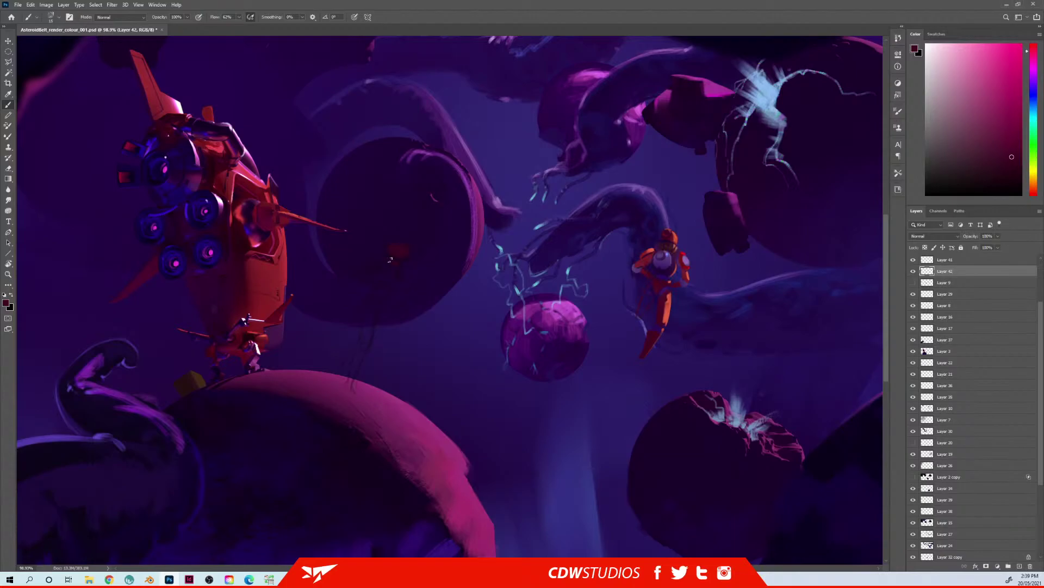
alt+click(668, 248)
alt+click(665, 303)
mouse_move(377, 320)
mouse_down()
mouse_move(371, 299)
mouse_move(361, 324)
mouse_move(372, 350)
mouse_move(362, 352)
mouse_up()
Step: Shape the figure's torso and arms with a smaller brush and sample a lighter red from the orange astronaut
key(bracketleft)
key(bracketleft)
key(bracketleft)
key(bracketright)
drag(380, 268, 366, 273)
key(bracketleft)
alt+click(669, 329)
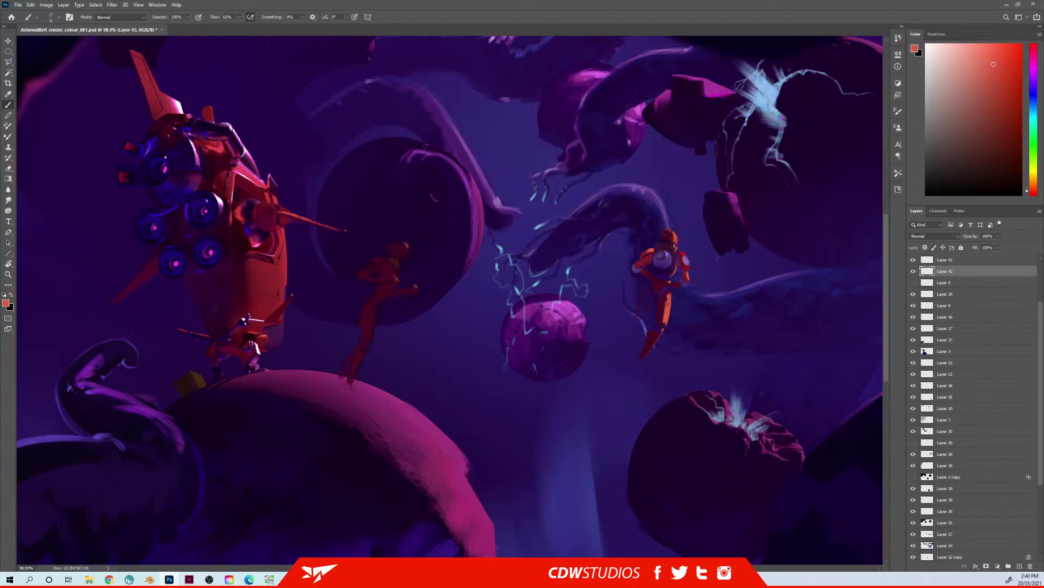
Step: Add violet shadow tones sampled around the orange astronaut to the figure, and merge the line sketch with the colour layer
alt+click(670, 292)
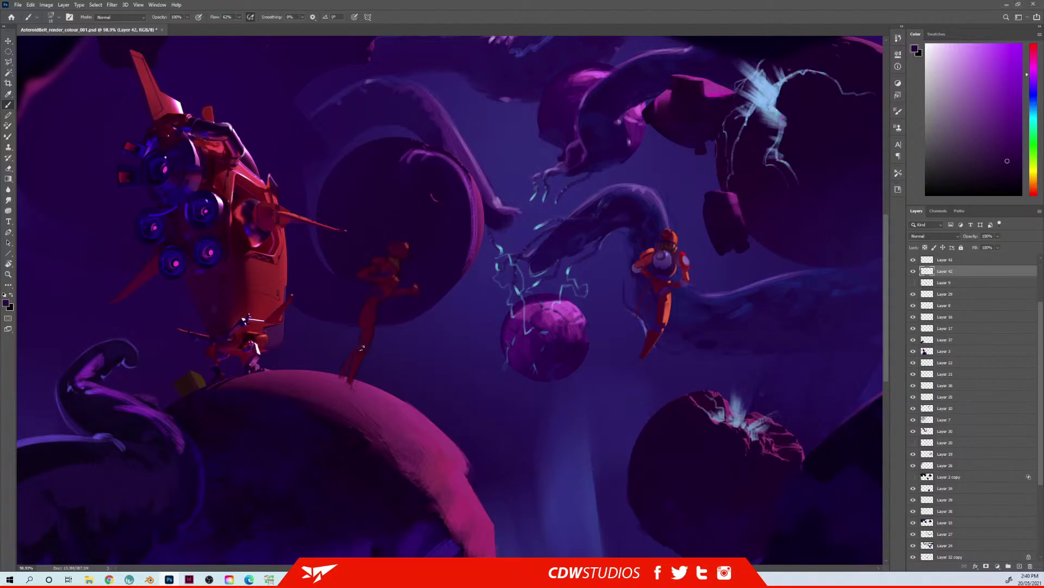
alt+click(684, 300)
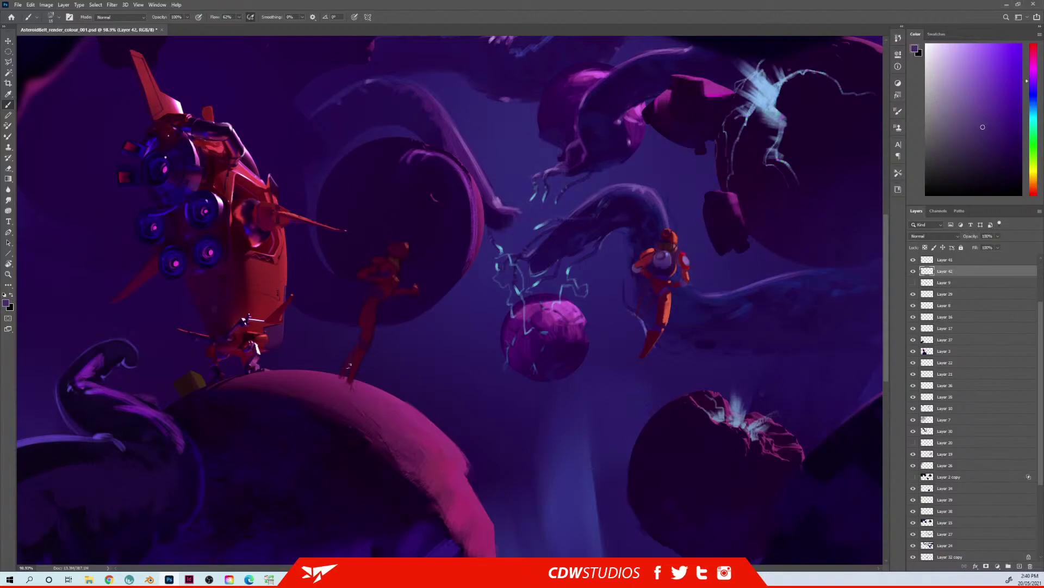
drag(367, 345, 365, 348)
alt+click(686, 282)
alt+click(666, 288)
alt+click(946, 265)
key(ctrl+e)
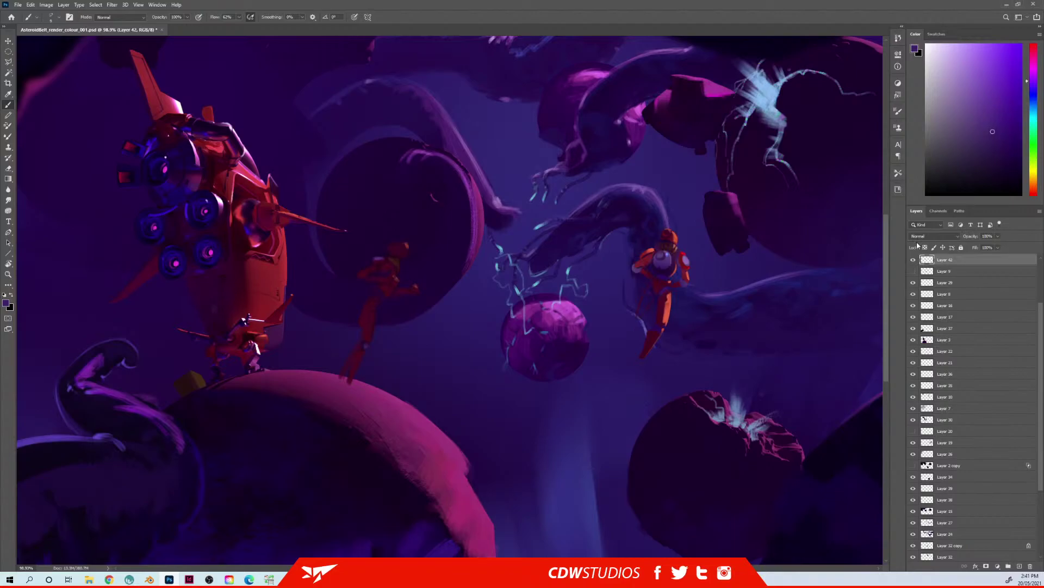
Step: Detail the figure's helmet and shoulders with sampled tones and a lighter orange-red
drag(366, 281, 367, 289)
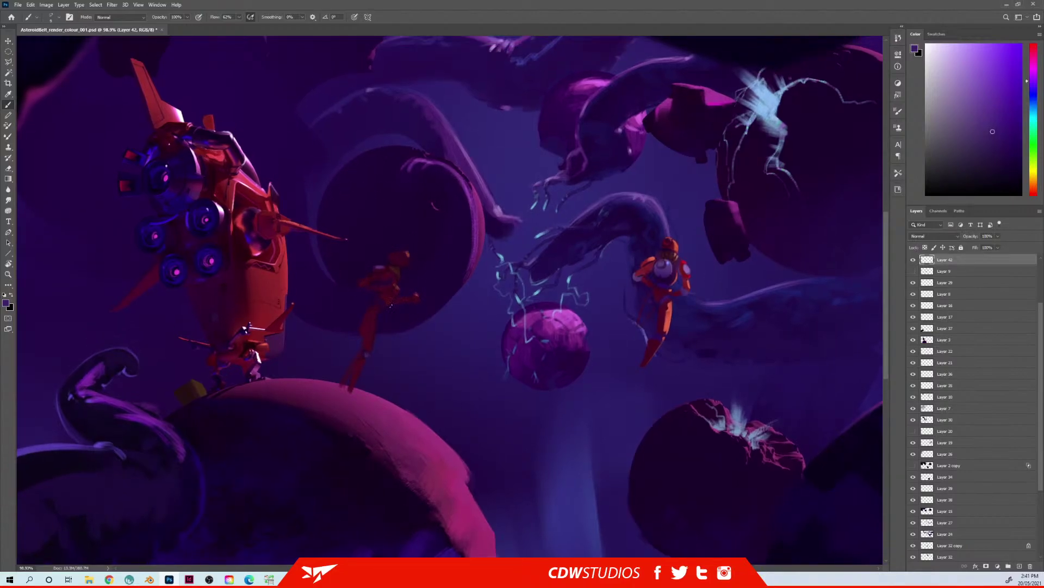
alt+click(379, 285)
alt+click(667, 265)
alt+click(408, 272)
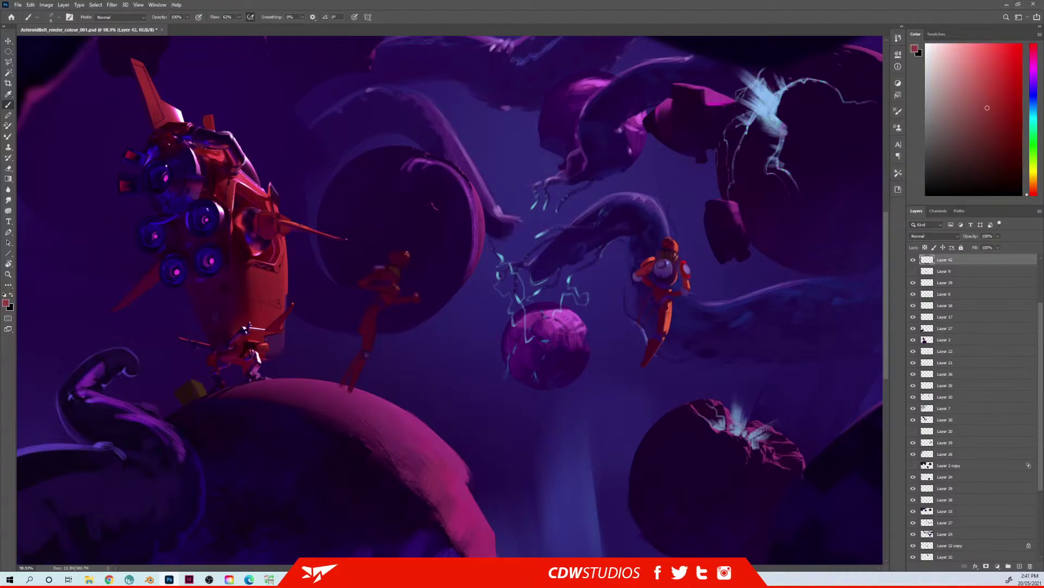
click(996, 125)
click(1034, 190)
click(983, 68)
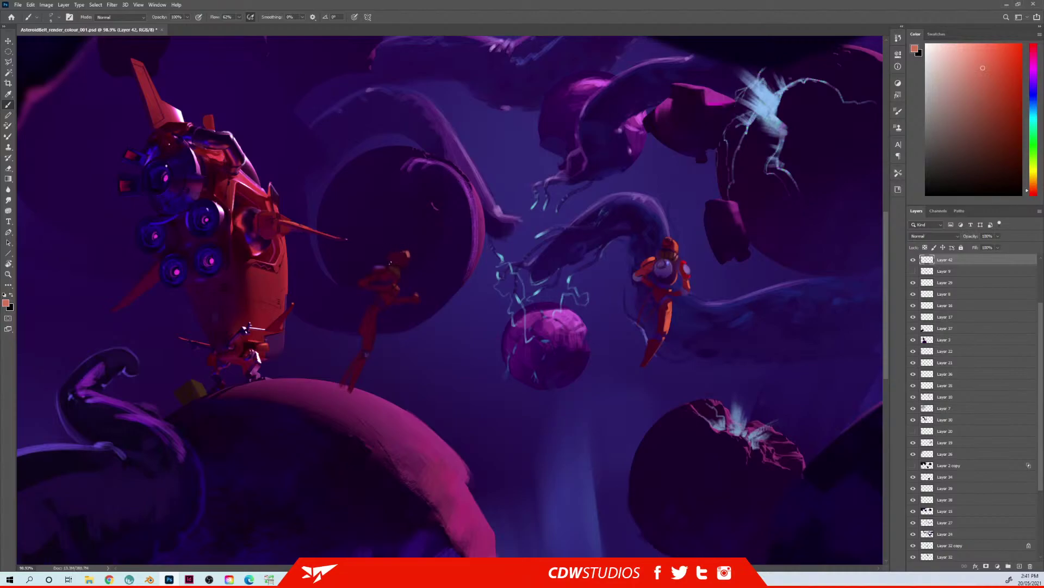
Step: Refine the figure's helmet, collar and outstretched arm with dark and muted red tones sampled from both astronauts
alt+click(396, 264)
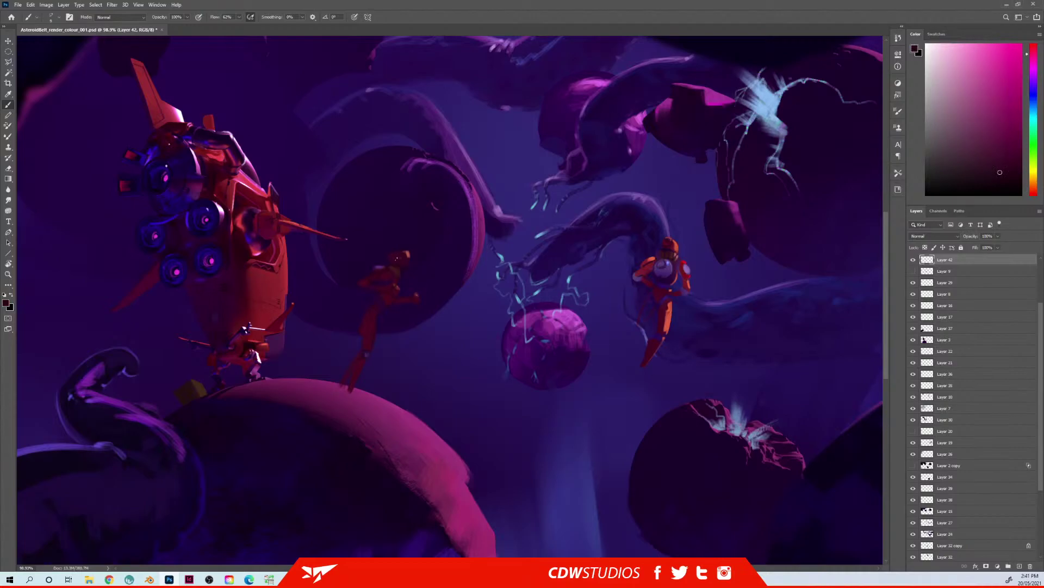
alt+click(411, 254)
alt+click(401, 273)
alt+click(681, 256)
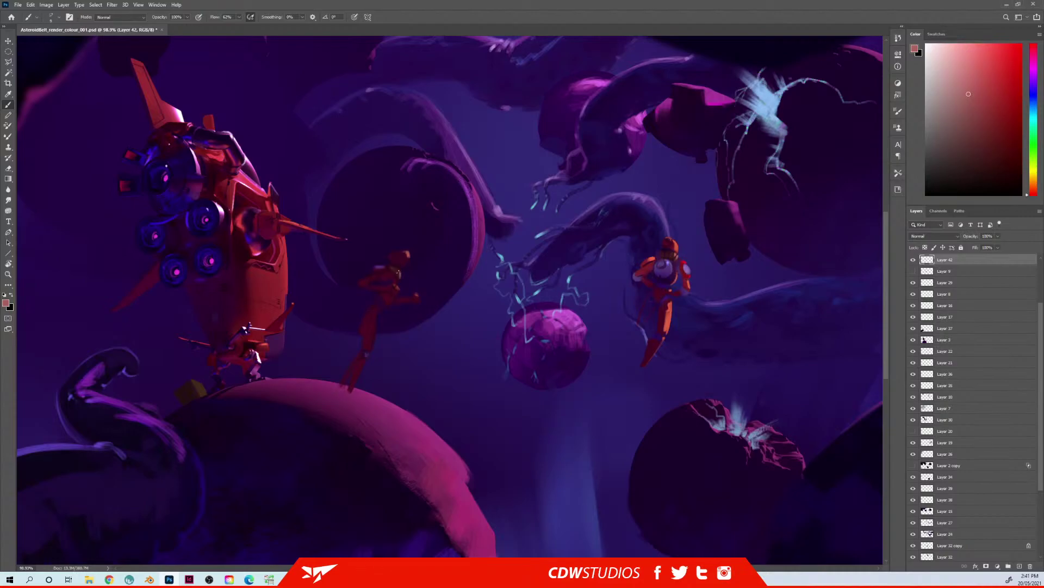
alt+click(415, 297)
drag(441, 280, 403, 286)
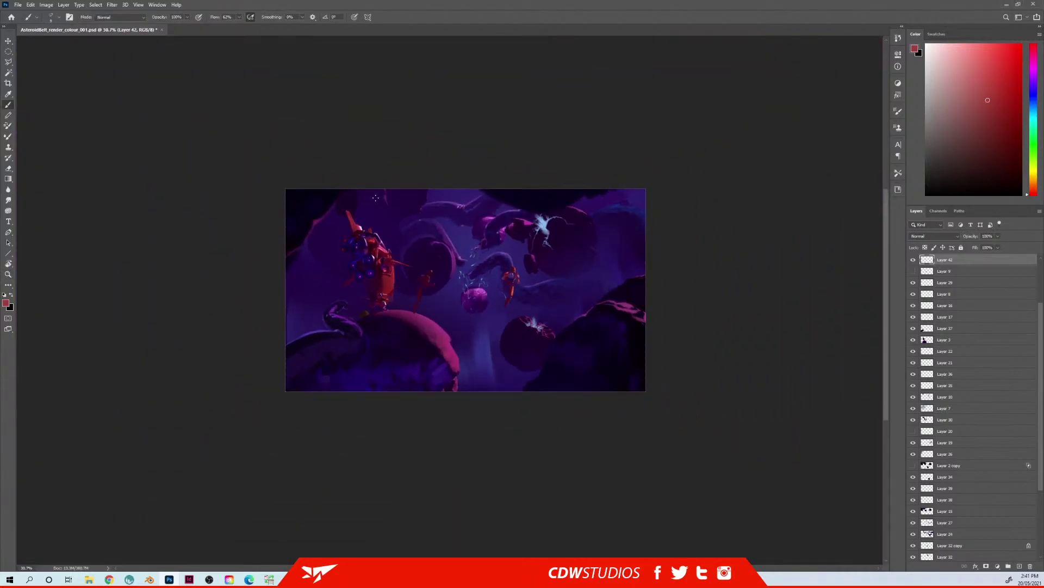
mouse_move(448, 287)
mouse_down()
mouse_move(415, 293)
mouse_move(445, 257)
mouse_up()
mouse_move(495, 315)
mouse_down()
mouse_move(448, 319)
mouse_move(488, 307)
mouse_move(414, 298)
mouse_move(429, 280)
mouse_up()
alt+click(430, 280)
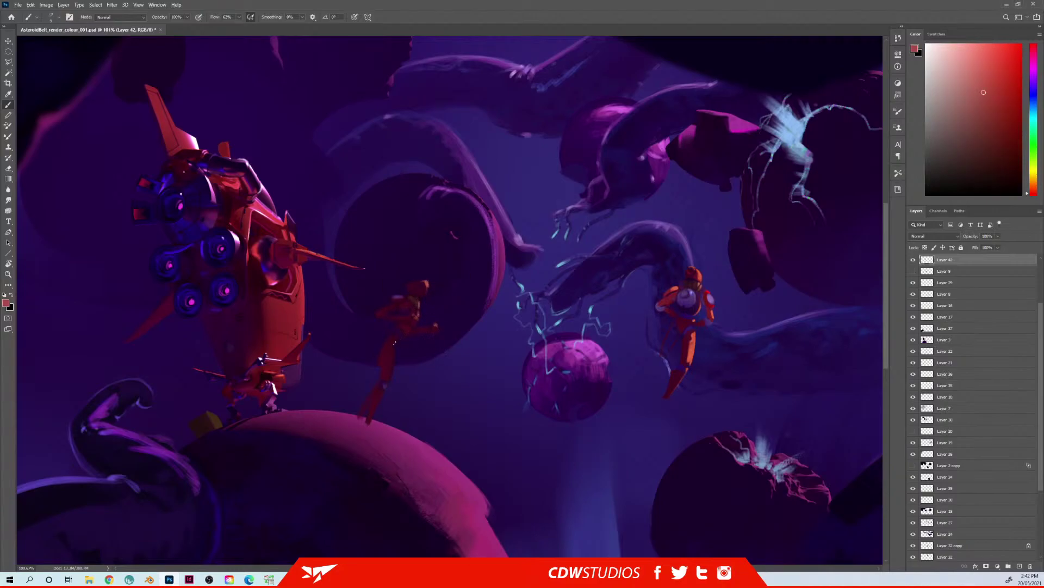
Step: Refine the red figure's torso and arm with sampled reds and a very dark purple
alt+click(394, 346)
alt+click(428, 281)
alt+click(403, 333)
click(979, 179)
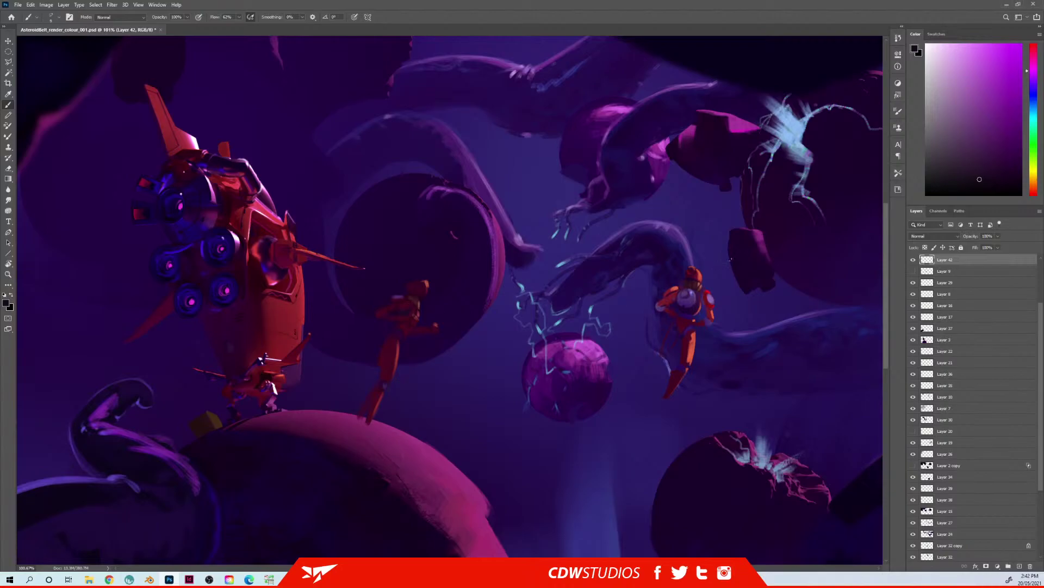
Step: Paint a pale violet knee pad on the red figure, using violet sampled from the orange astronaut and a medium blue
alt+click(710, 300)
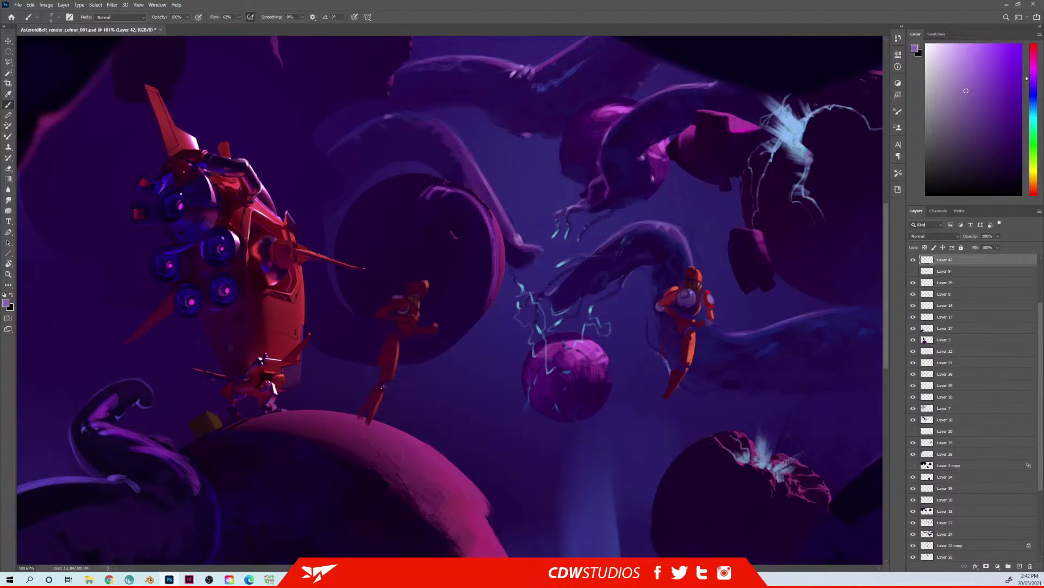
alt+click(384, 380)
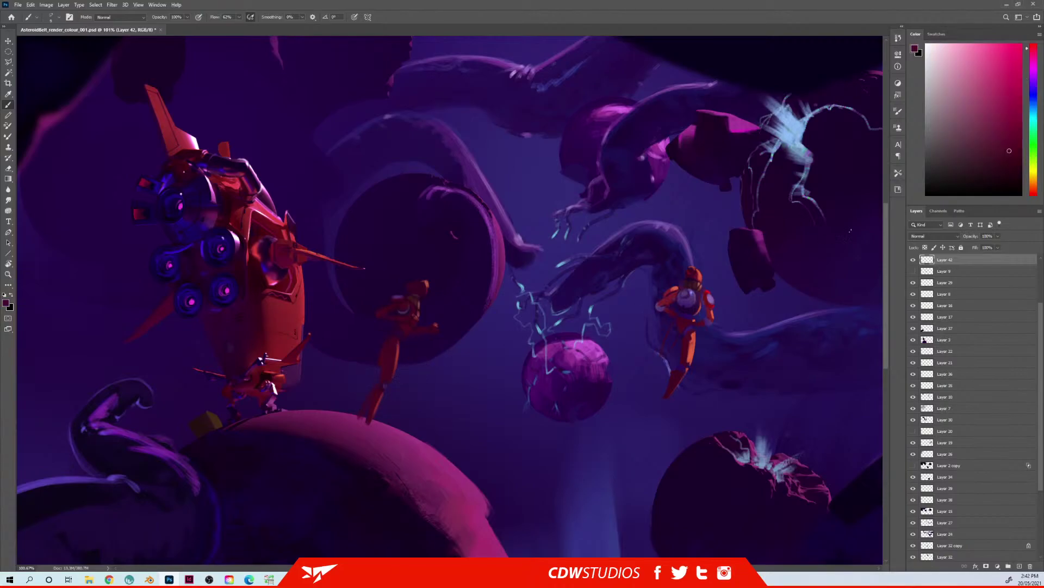
click(1034, 101)
click(996, 67)
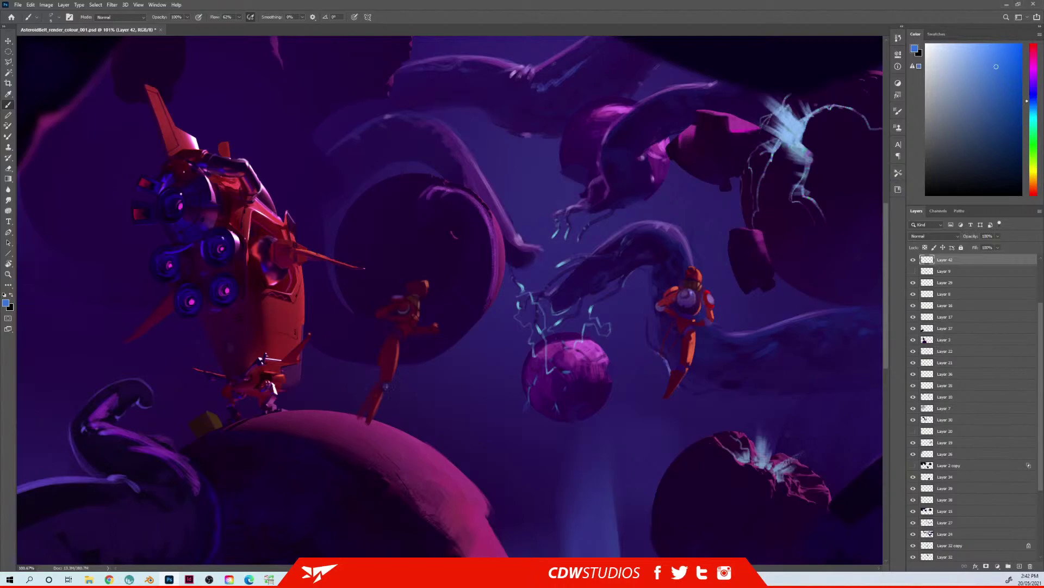
alt+click(707, 299)
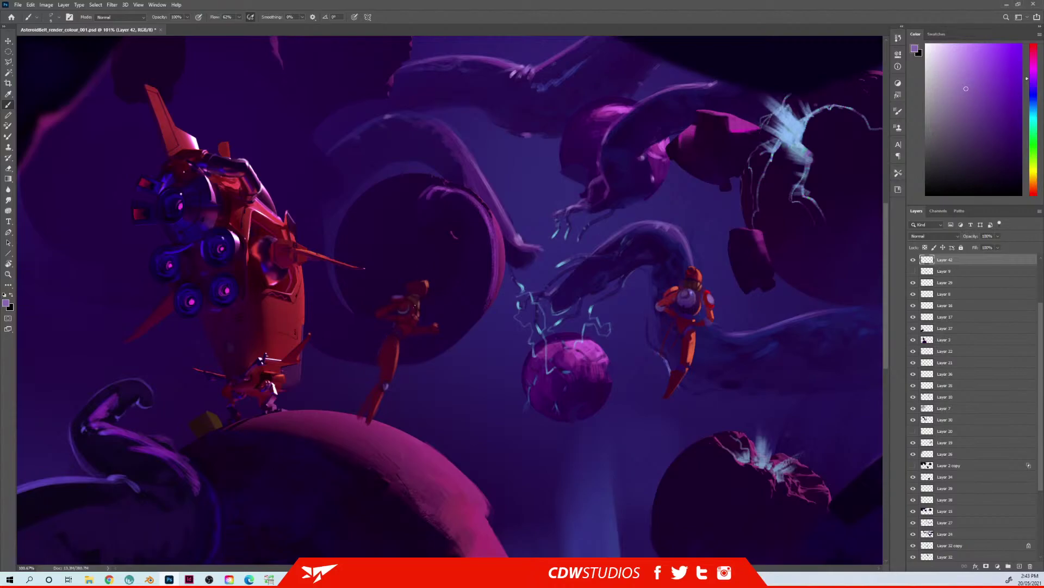
Step: Paint a light beige-grey glove at the end of the red figure's outstretched arm
alt+click(427, 283)
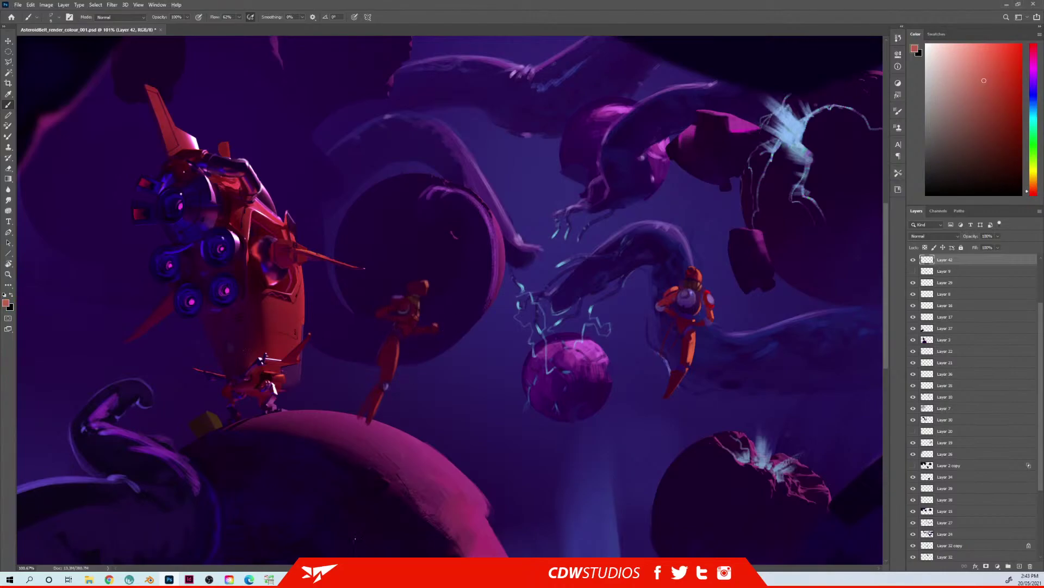
click(1034, 180)
drag(958, 80, 955, 94)
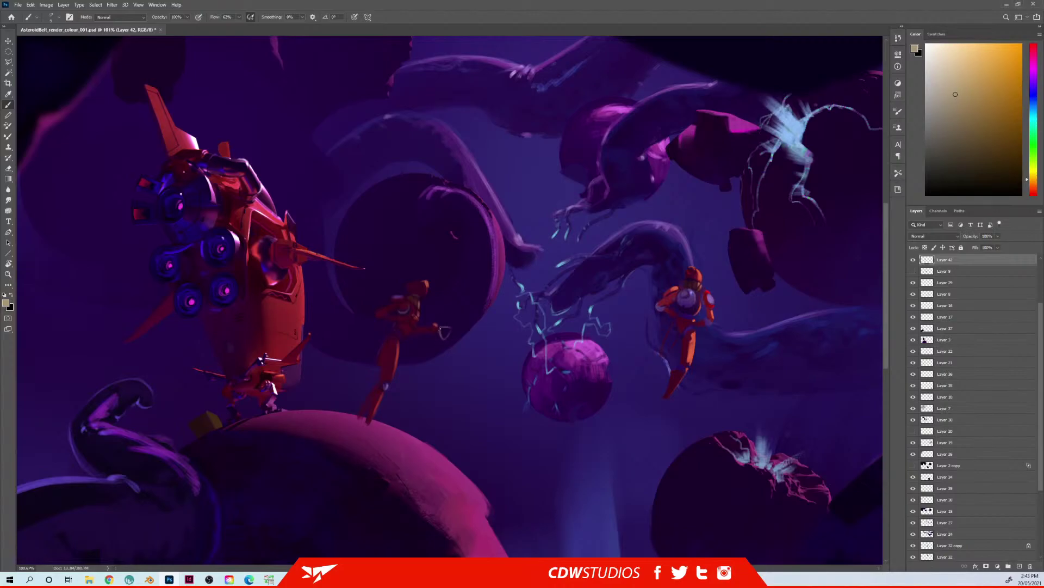
drag(444, 332, 453, 323)
Step: Shade the figure's glove with muted dark purples and brighten it with light violet and near-white tones
alt+click(401, 300)
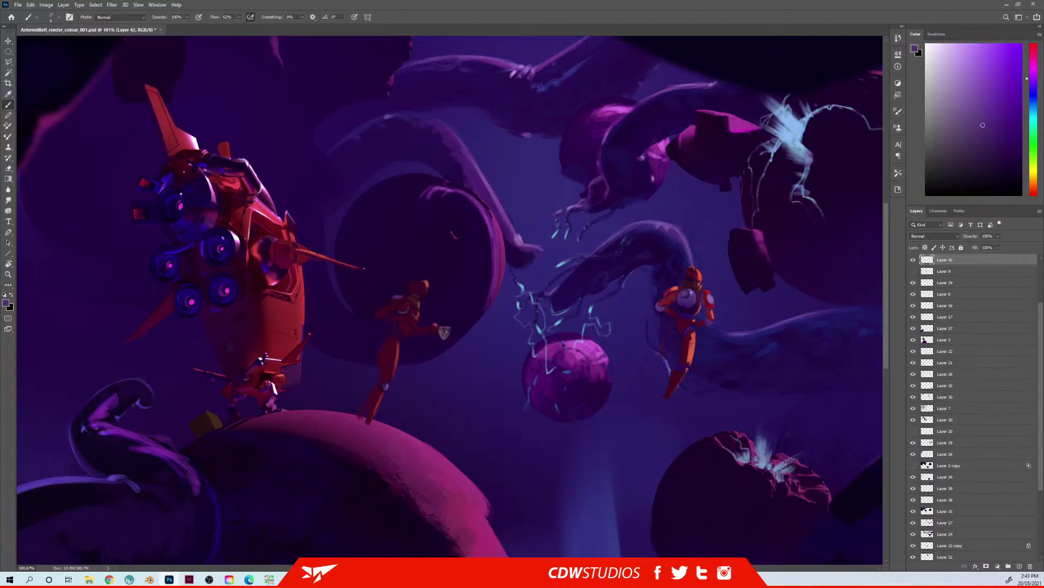
alt+click(443, 332)
click(967, 155)
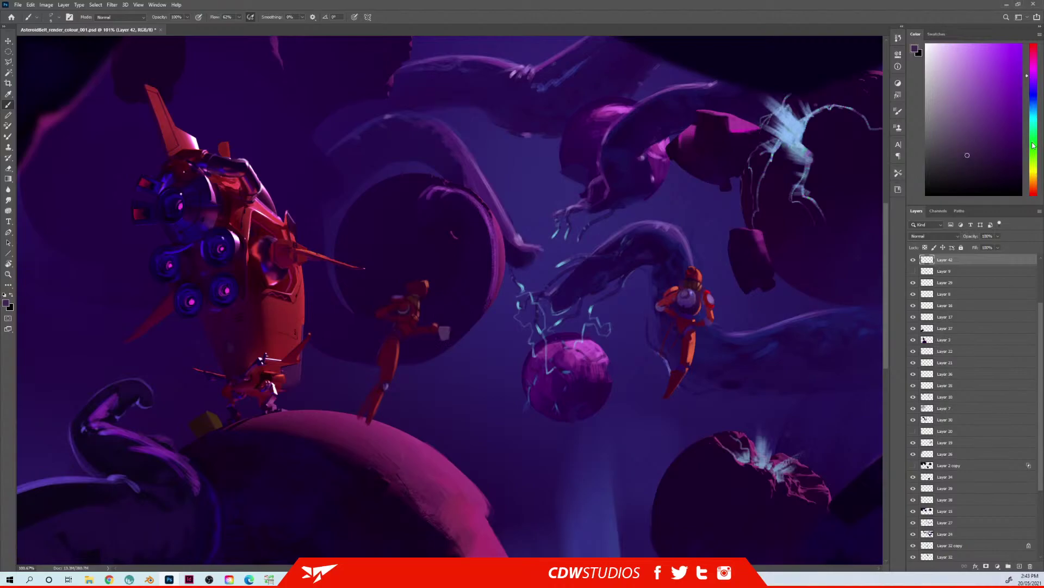
click(1034, 58)
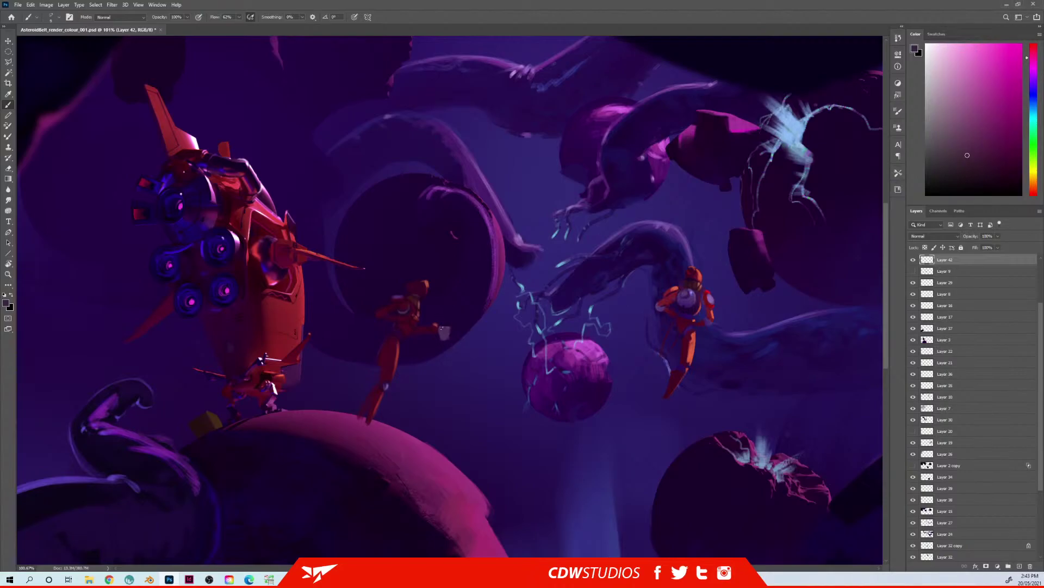
mouse_move(469, 579)
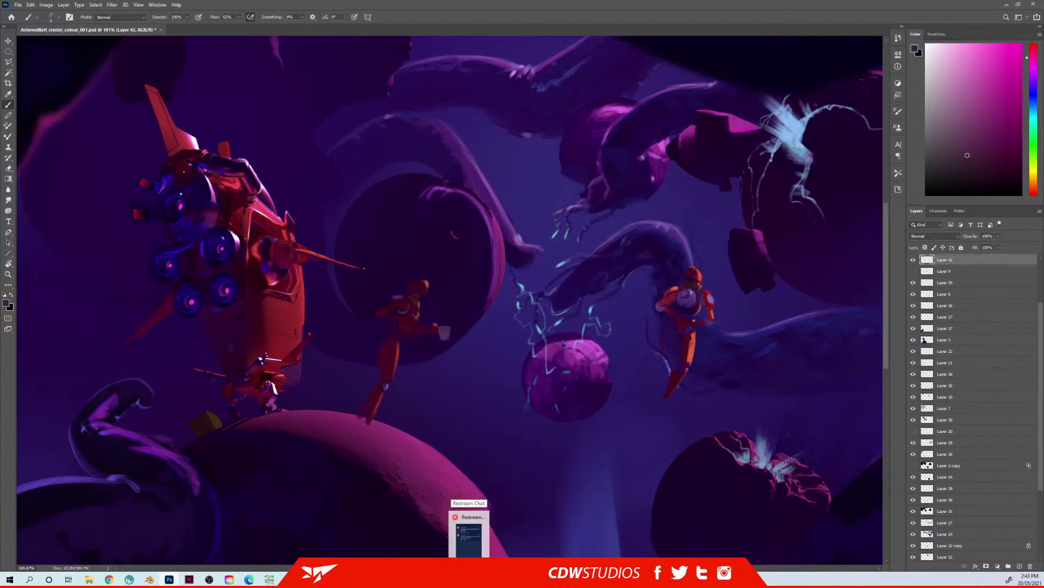
alt+click(440, 336)
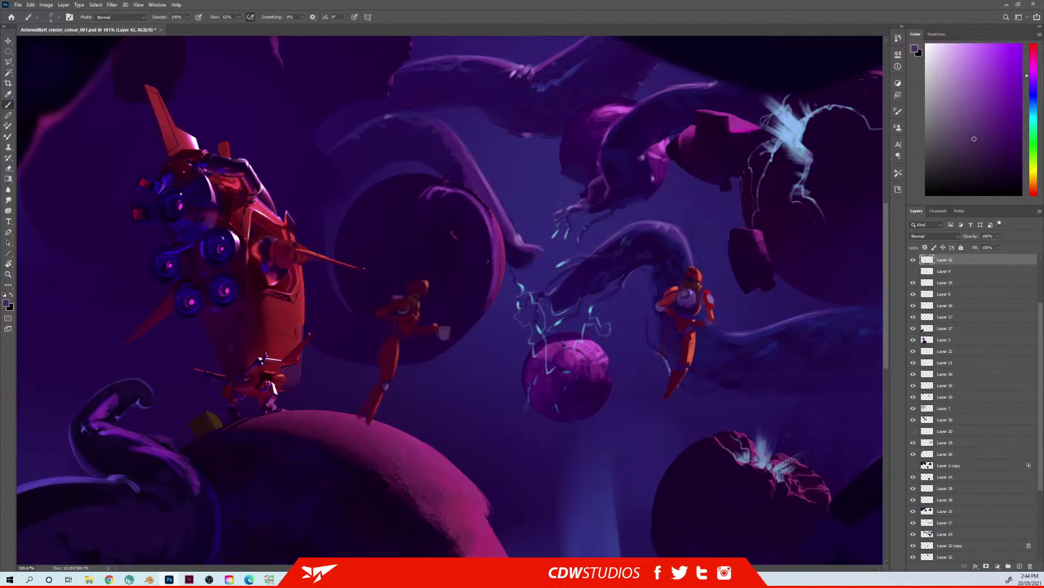
click(976, 56)
click(1033, 83)
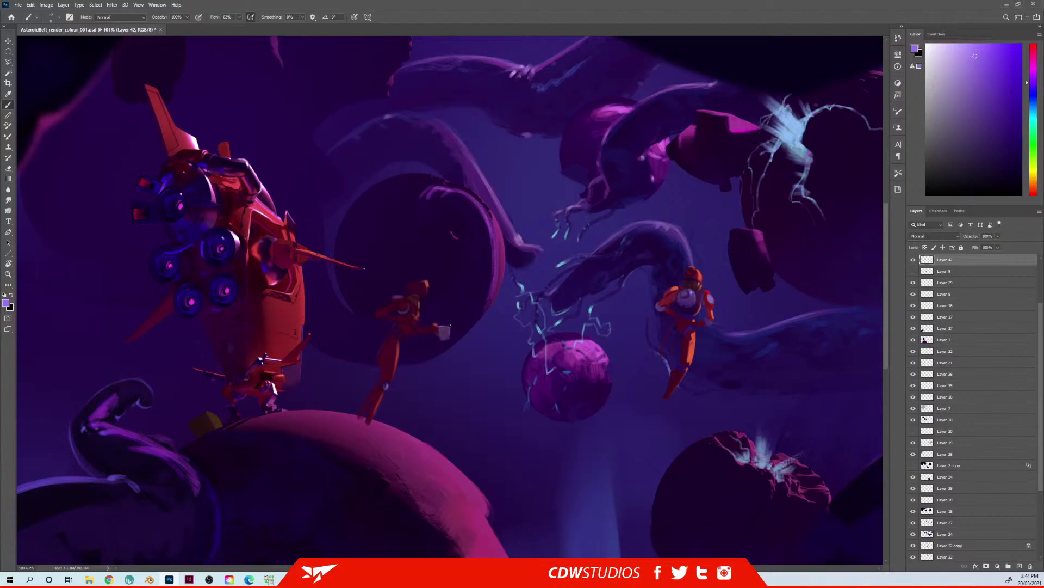
click(942, 48)
Step: Refine the figure's legs and foot with sampled dark plum tones and a near-black purple
alt+click(418, 351)
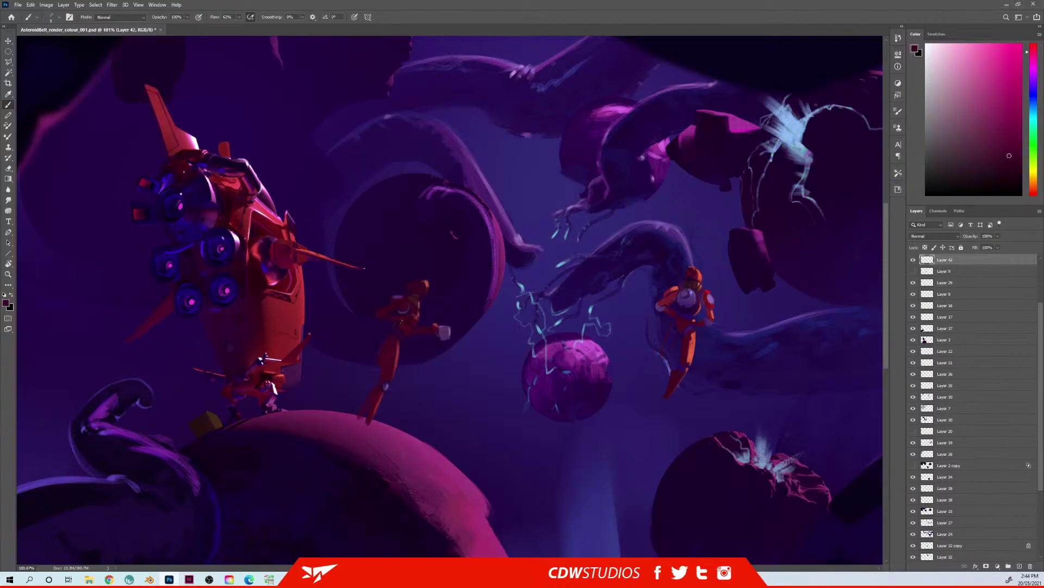
alt+click(783, 272)
click(1015, 179)
alt+click(372, 433)
alt+click(374, 384)
alt+click(380, 375)
Step: Paint a dark cast shadow from the figure's foot across the pink rock, using plum sampled beside the mech and a larger brush
drag(338, 431, 425, 341)
alt+click(318, 337)
key(bracketright)
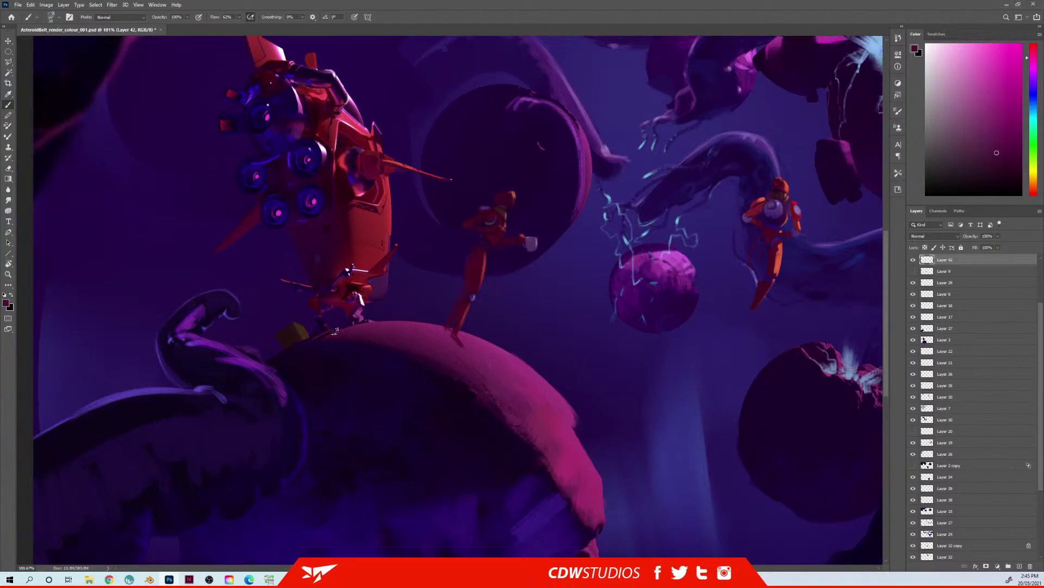
alt+click(323, 332)
alt+click(323, 333)
alt+click(322, 334)
drag(424, 352, 448, 337)
key(bracketright)
drag(451, 338, 443, 341)
Step: Refine the cast shadow where it meets the figure's foot with a much smaller brush
key(bracketleft)
key(bracketleft)
key(bracketleft)
key(bracketleft)
key(bracketleft)
mouse_move(447, 331)
mouse_down()
mouse_move(395, 346)
mouse_move(407, 339)
mouse_up()
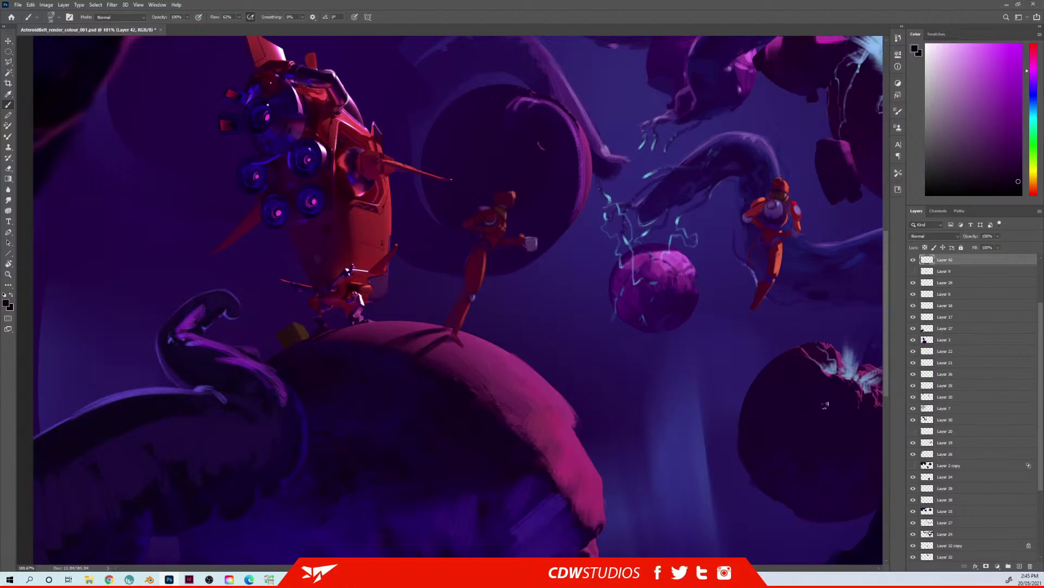
Step: Add blue-violet accents sampled beside the orange astronaut's leg to the red figure and brighten the glove with pale violet
drag(532, 281, 506, 349)
key(z)
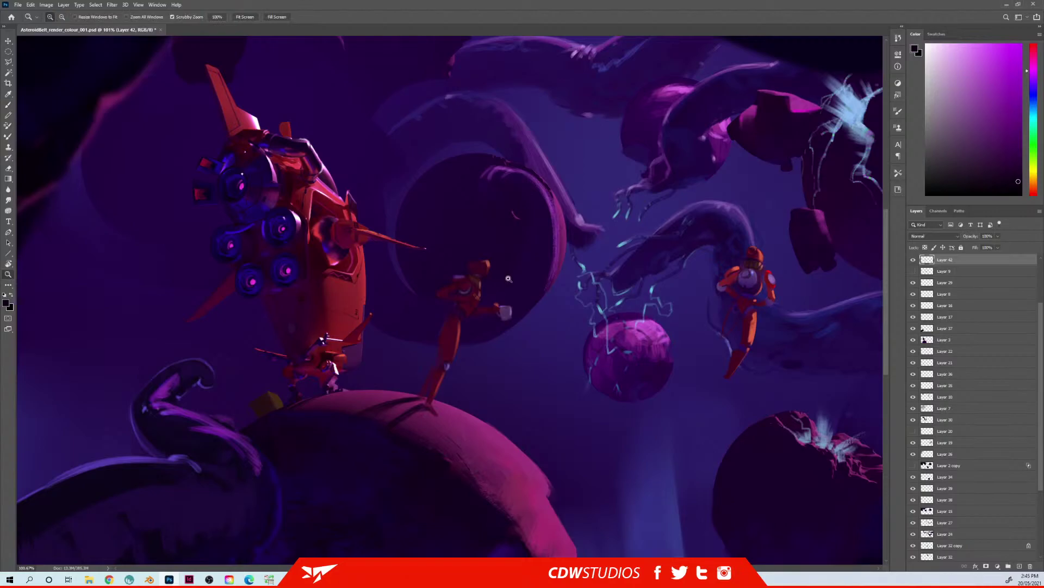
drag(507, 279, 467, 278)
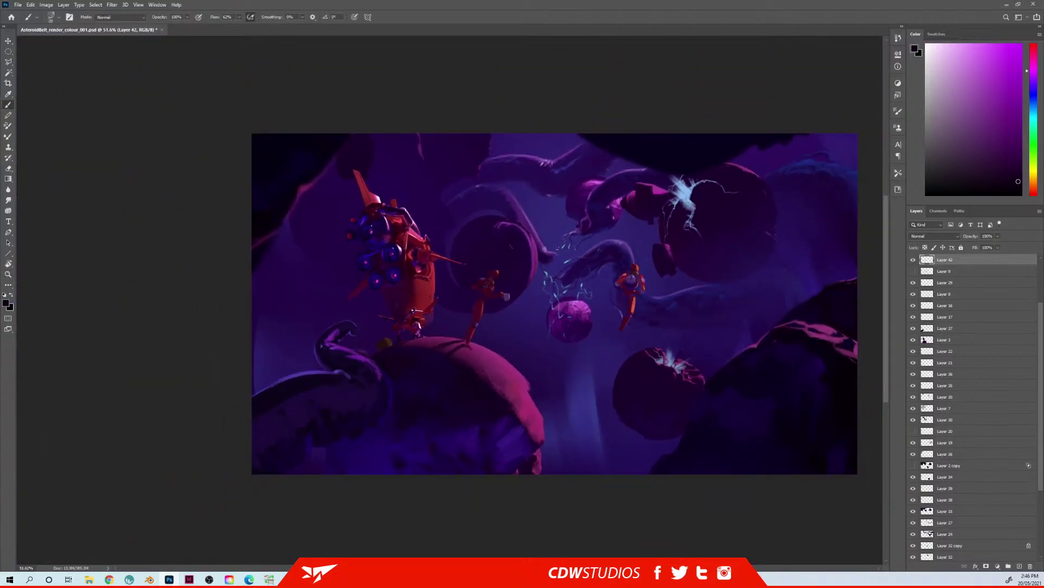
drag(526, 306, 505, 323)
key(z)
mouse_move(490, 276)
mouse_down()
mouse_move(512, 267)
mouse_move(482, 283)
mouse_move(492, 284)
mouse_up()
key(b)
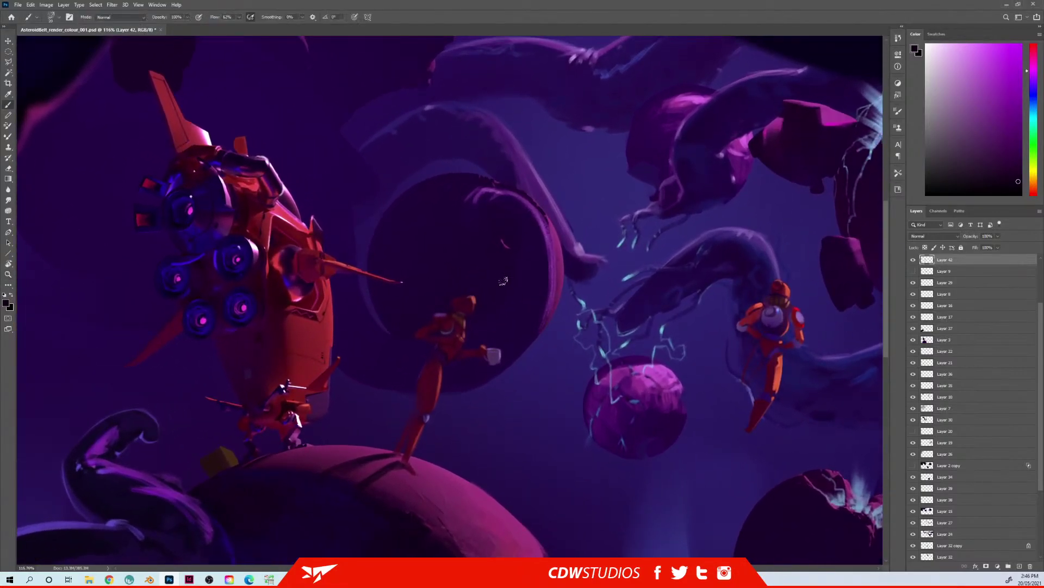
alt+click(476, 304)
alt+click(753, 396)
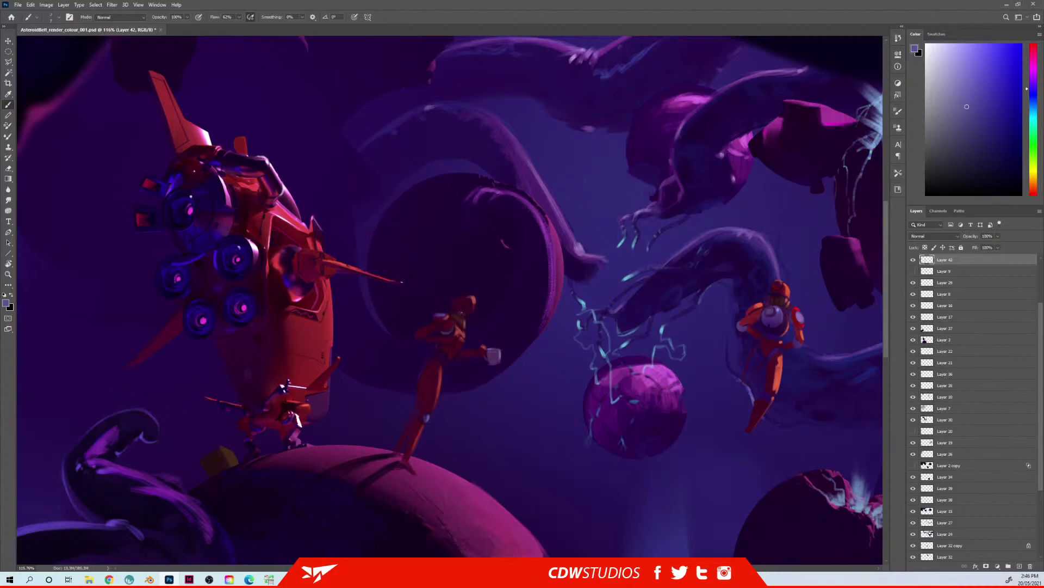
alt+click(497, 359)
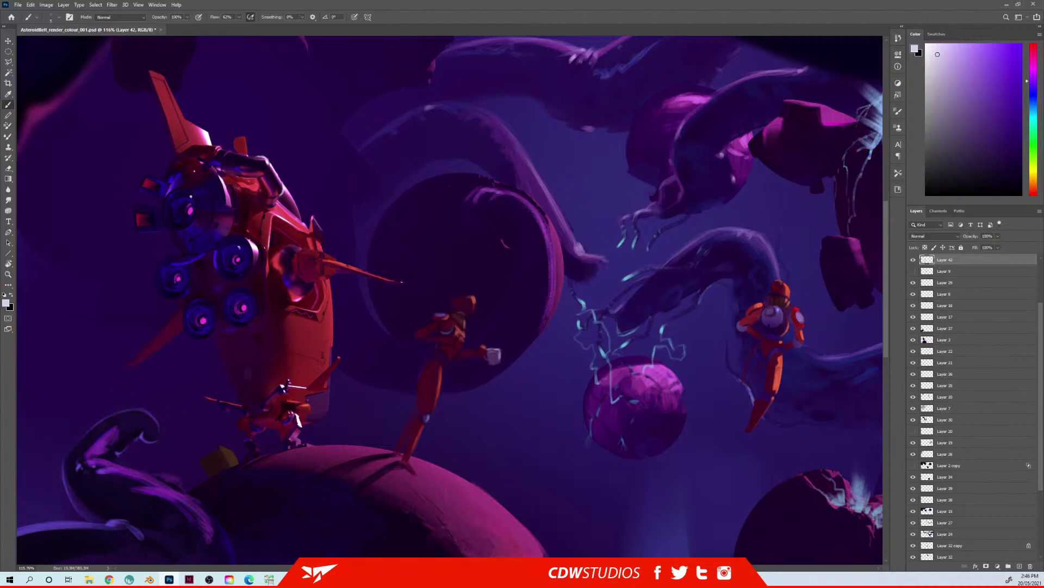
Step: Detail the figure's chest and collar with dark plum, sampled reds and a light peach highlight
alt+click(438, 346)
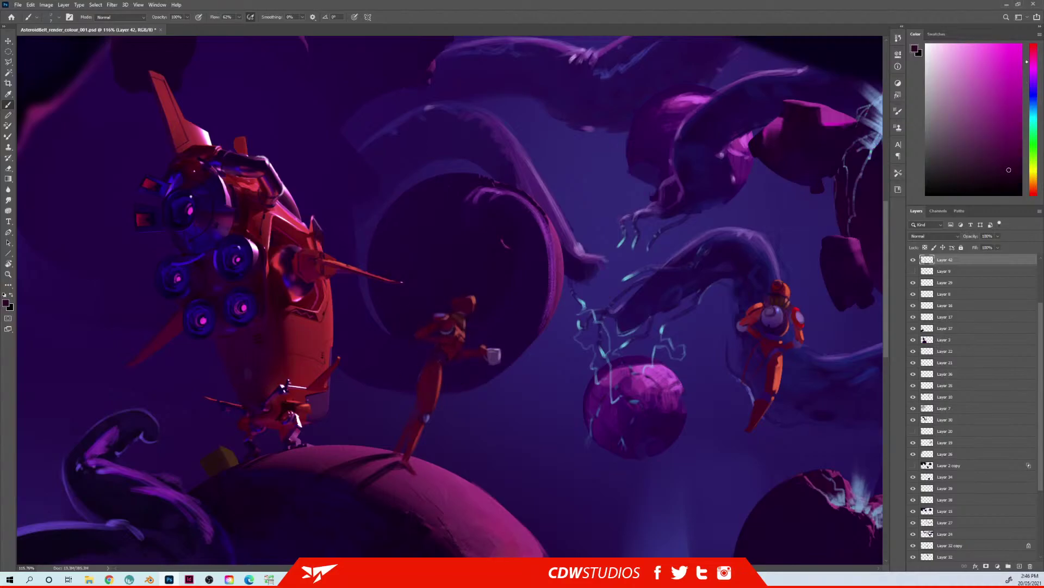
alt+click(458, 318)
alt+click(457, 331)
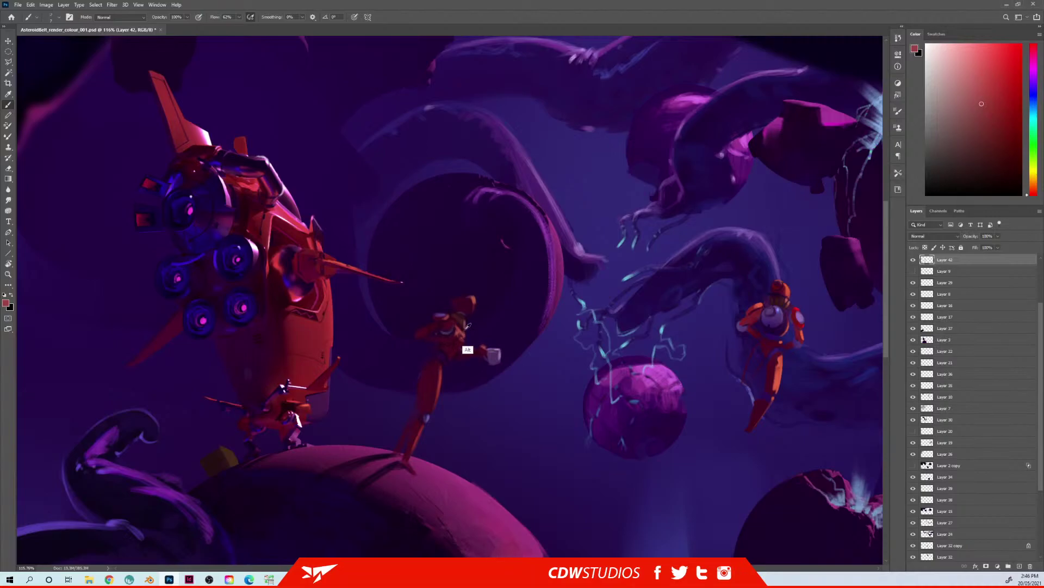
click(967, 66)
drag(1035, 190, 1034, 188)
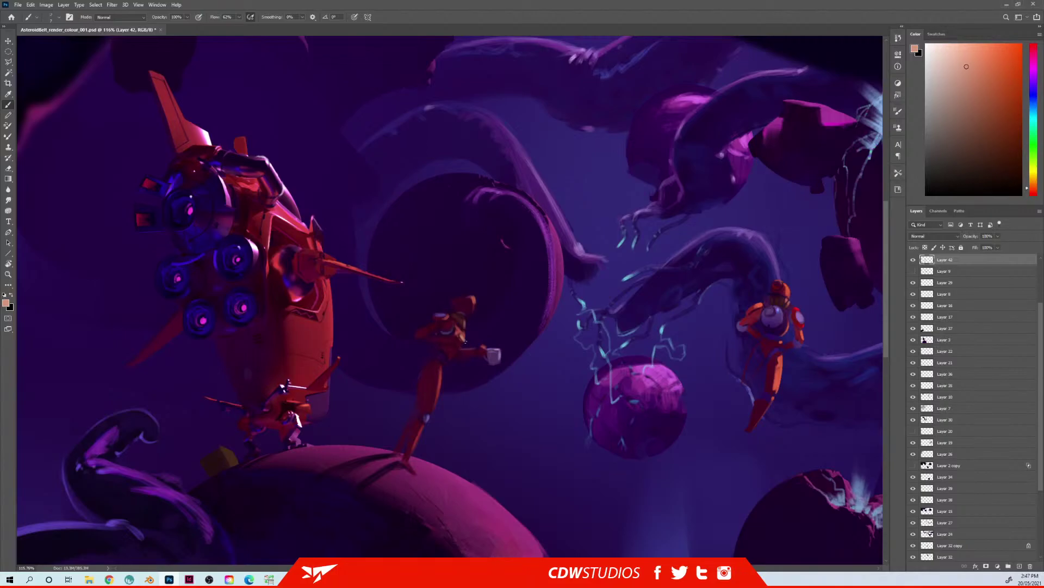
alt+click(445, 336)
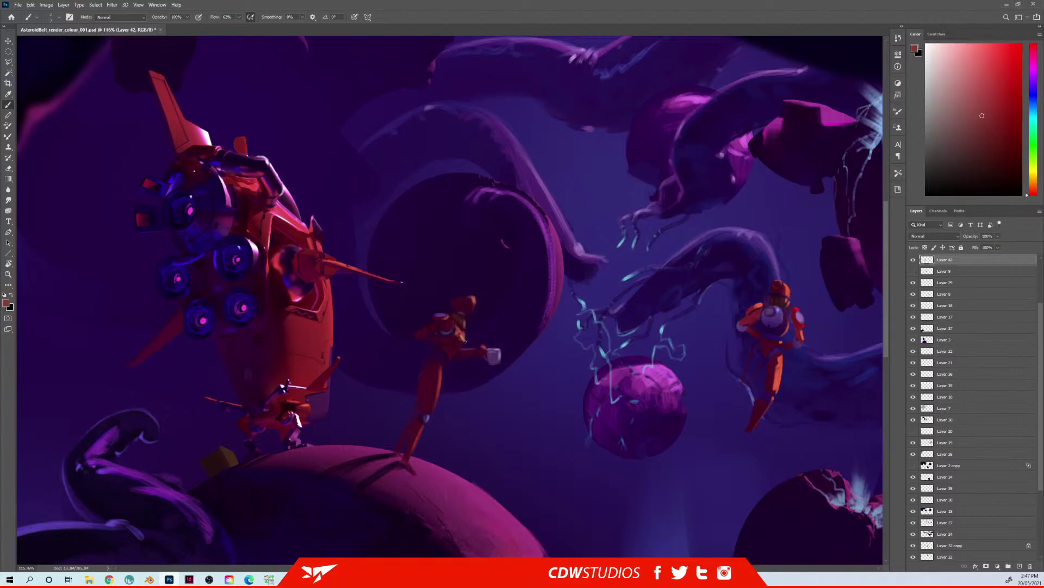
alt+click(469, 341)
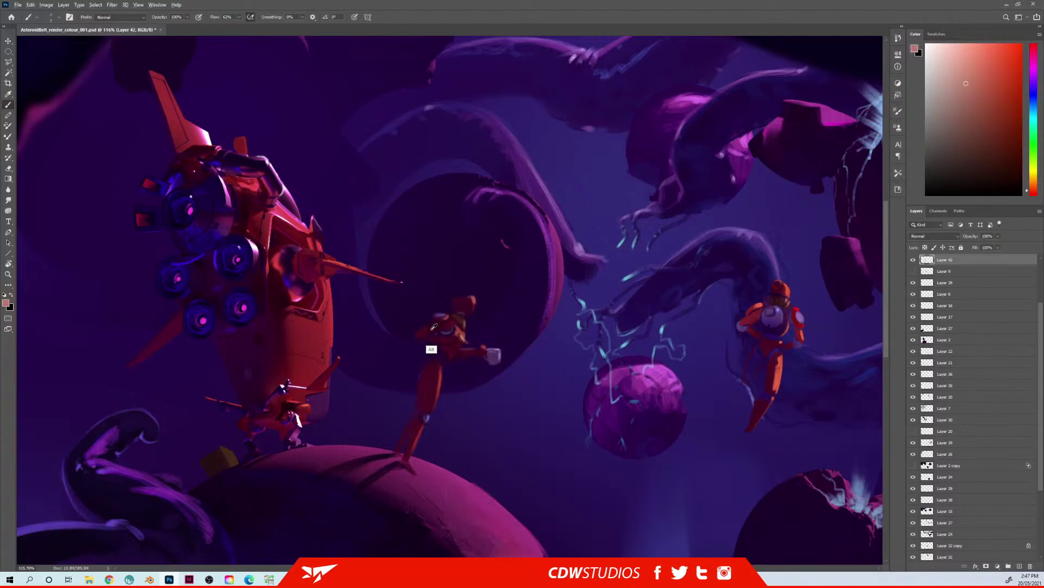
Step: Paint and shade a pale violet elbow pad on the figure's rear arm, using tones sampled from the figure's torso and knee
alt+click(455, 327)
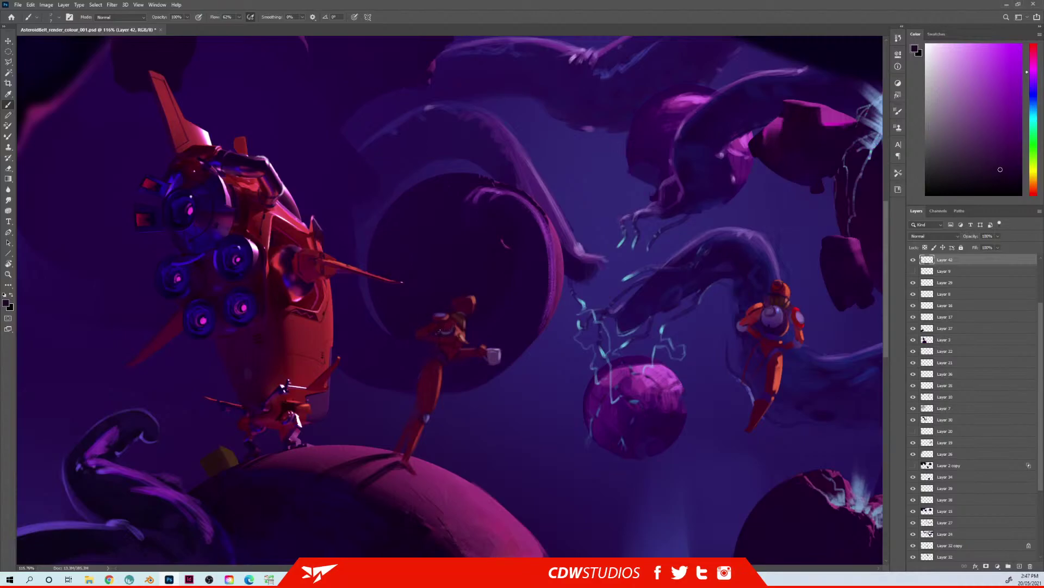
alt+click(445, 339)
alt+click(428, 430)
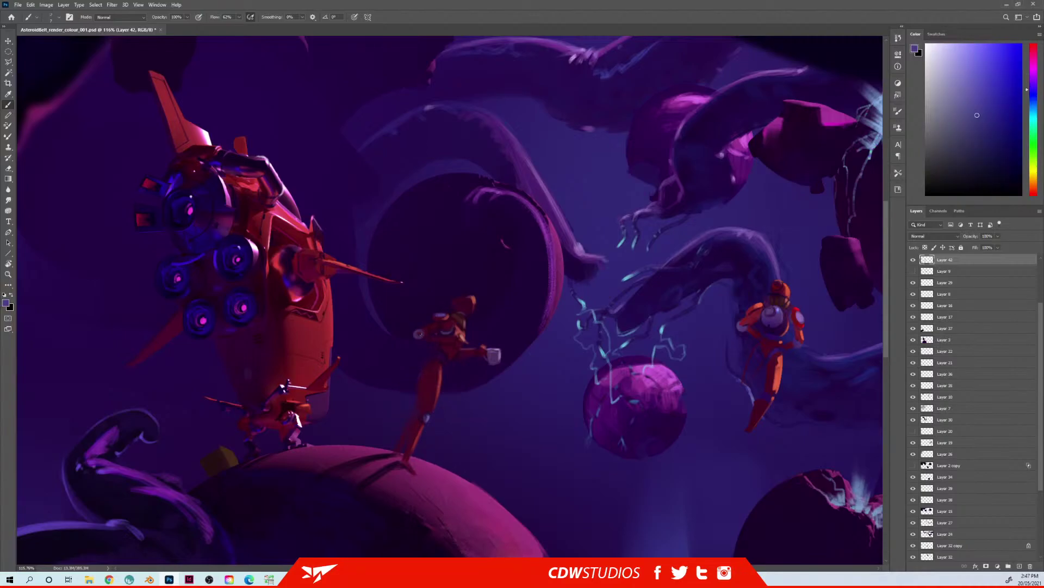
alt+click(427, 336)
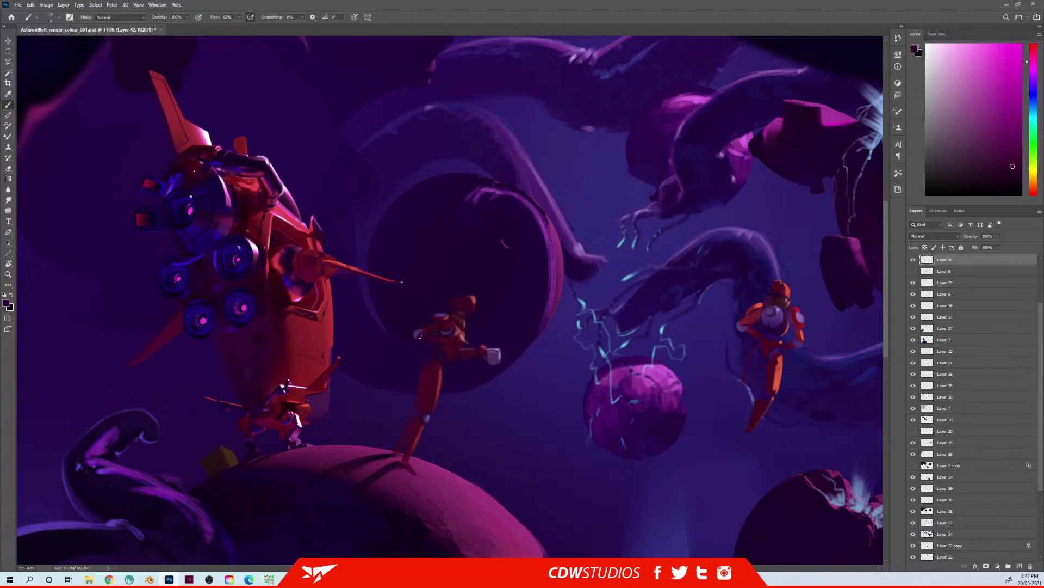
alt+click(475, 298)
Step: Examine the whole composition and compare the red figure with the orange astronaut
key(z)
mouse_move(500, 292)
mouse_down()
mouse_move(456, 296)
mouse_move(486, 293)
mouse_move(461, 287)
mouse_up()
key(b)
key(z)
key(b)
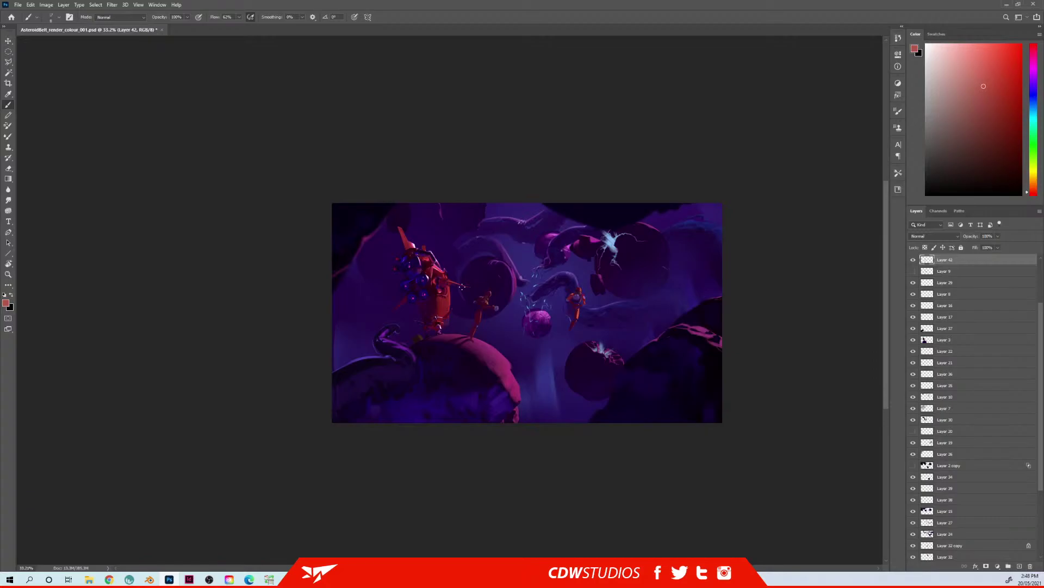
mouse_move(499, 285)
mouse_down()
mouse_move(487, 301)
mouse_move(557, 299)
mouse_move(533, 302)
mouse_up()
key(b)
drag(628, 393, 516, 358)
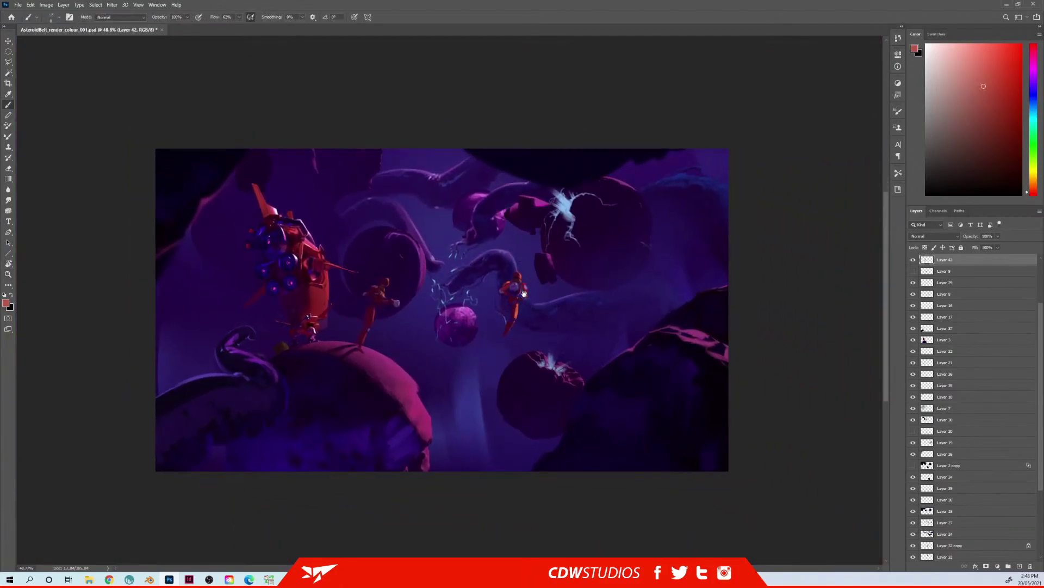
key(z)
drag(401, 300, 432, 303)
key(b)
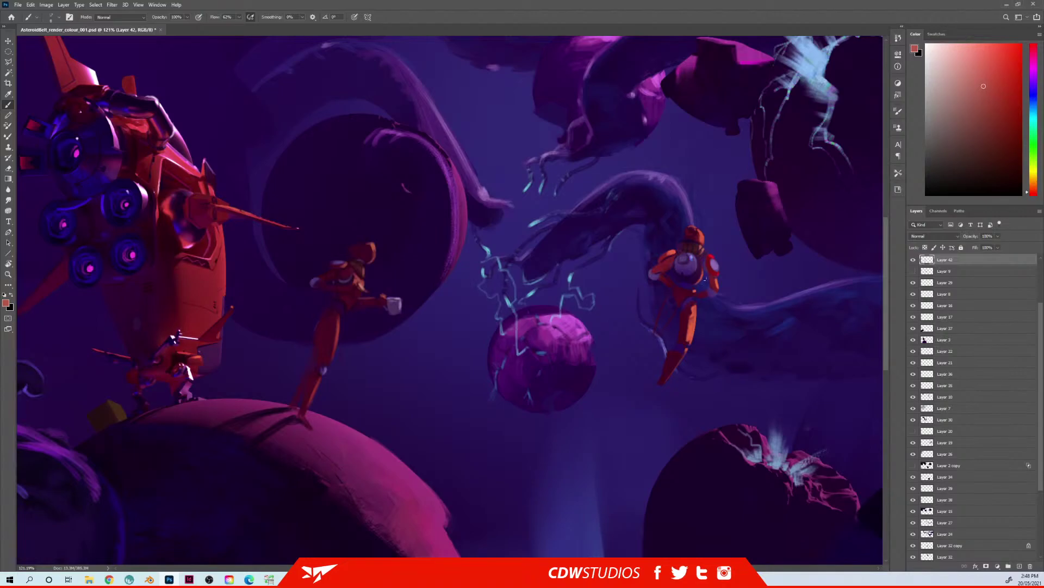
Step: Hide the orange astronaut's layer and review the full painting without that astronaut
ctrl+right_click(681, 273)
click(707, 279)
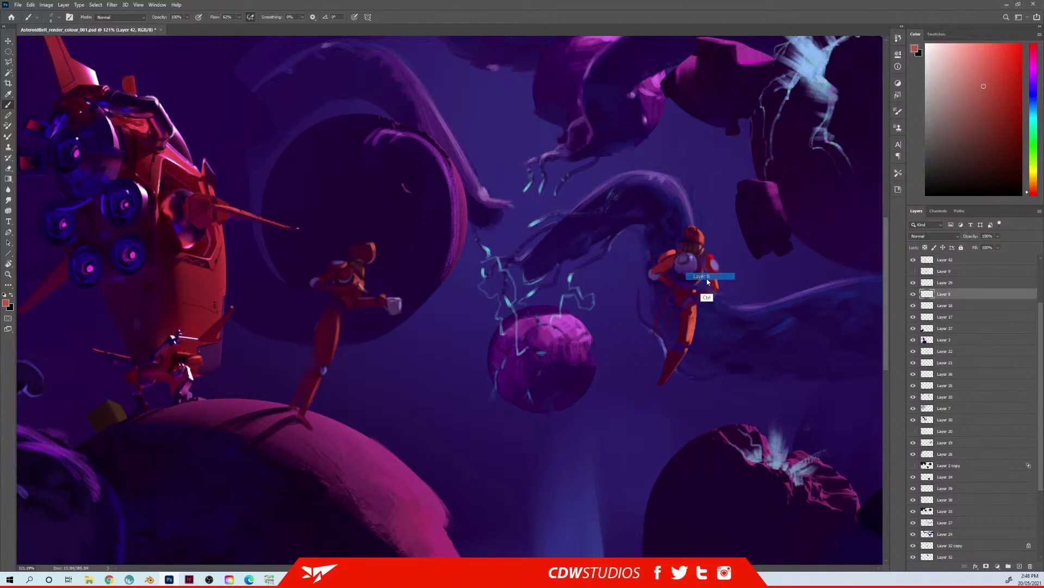
click(914, 293)
key(z)
drag(634, 311, 610, 310)
key(b)
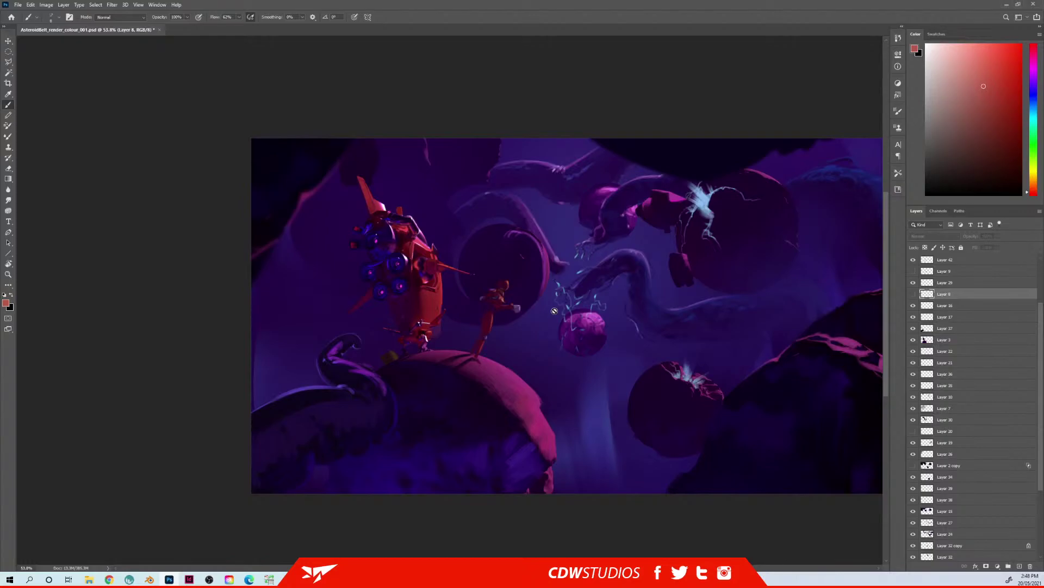
click(509, 336)
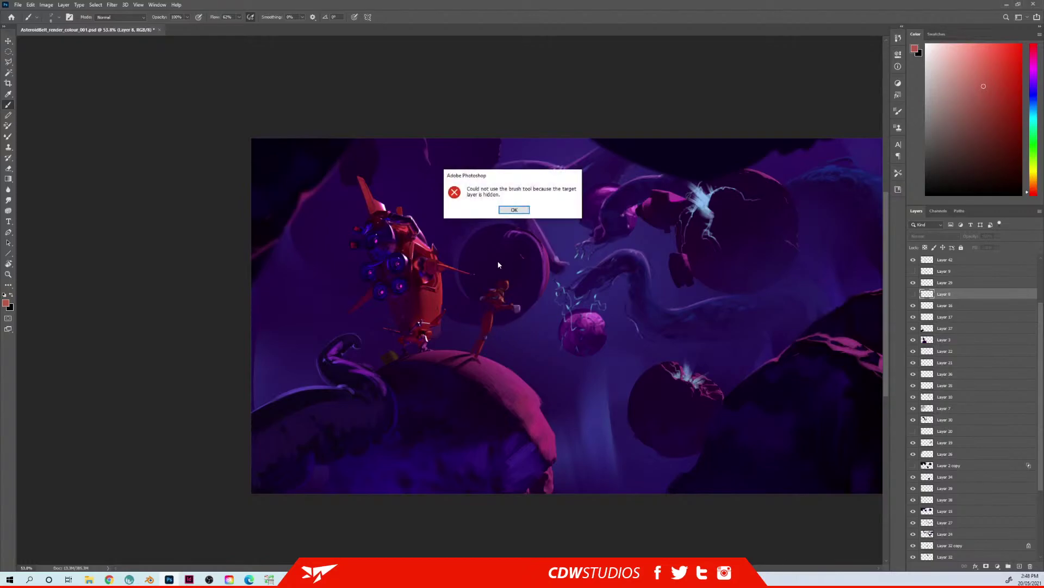
Step: Dismiss the hidden-layer warning and examine the composition around the ship, the red astronaut and the foreground rock
click(515, 209)
mouse_move(532, 363)
mouse_down()
mouse_move(476, 336)
mouse_move(477, 315)
mouse_up()
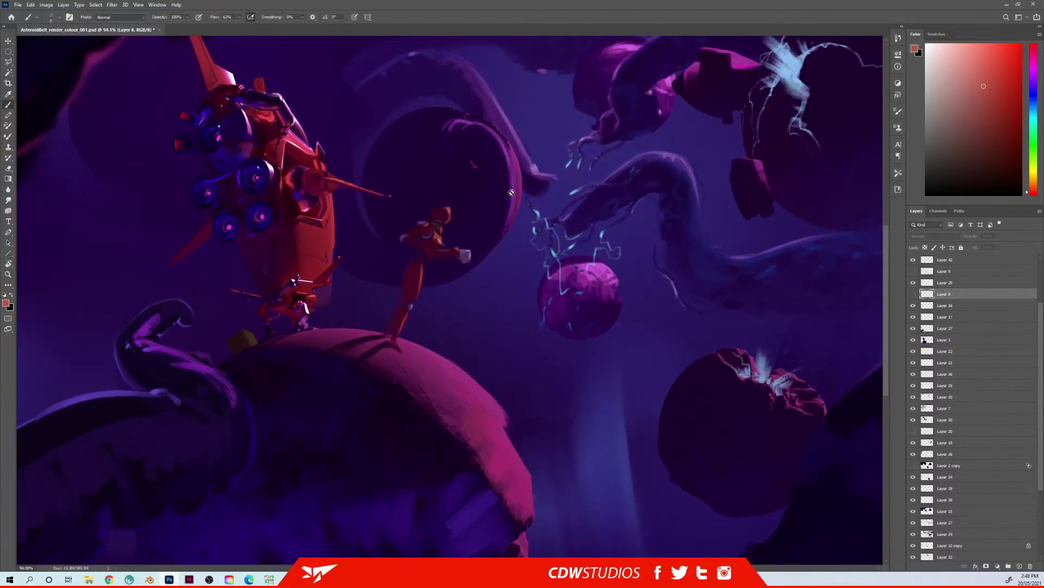
scroll(486, 310, down, 5)
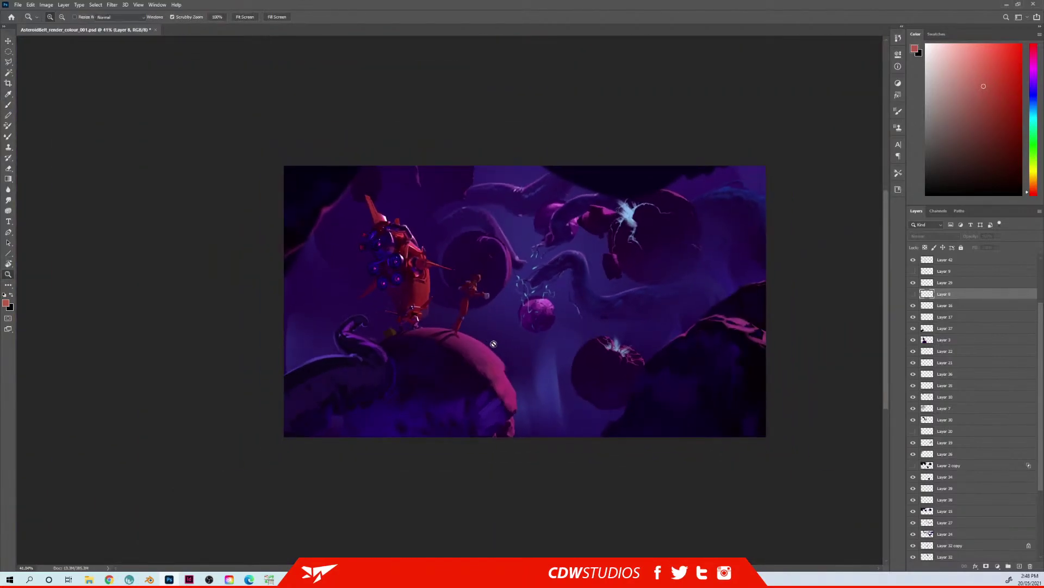
drag(489, 328, 476, 329)
mouse_move(471, 266)
mouse_down()
mouse_move(497, 273)
mouse_move(520, 217)
mouse_up()
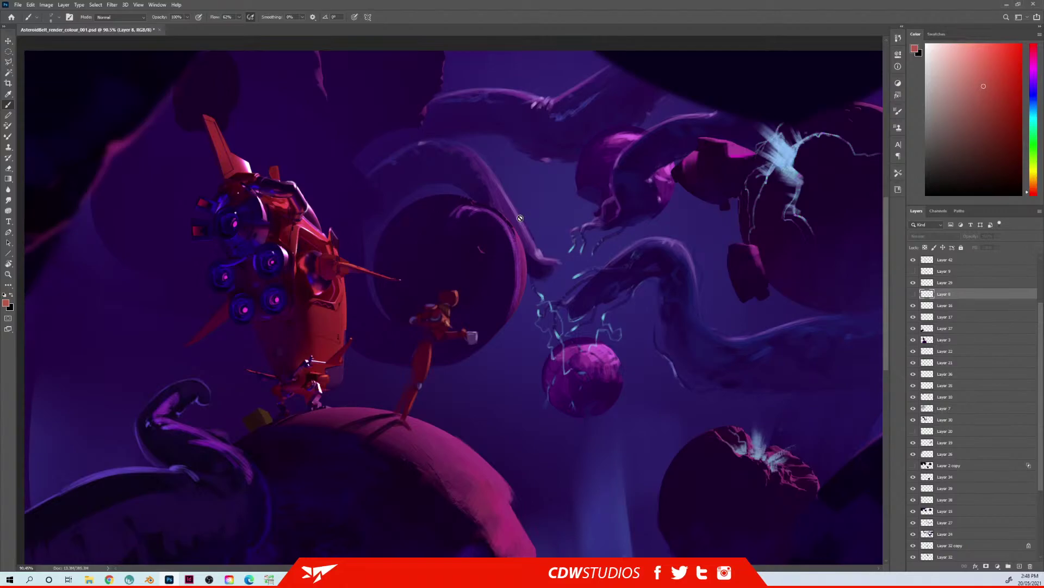
drag(305, 363, 446, 276)
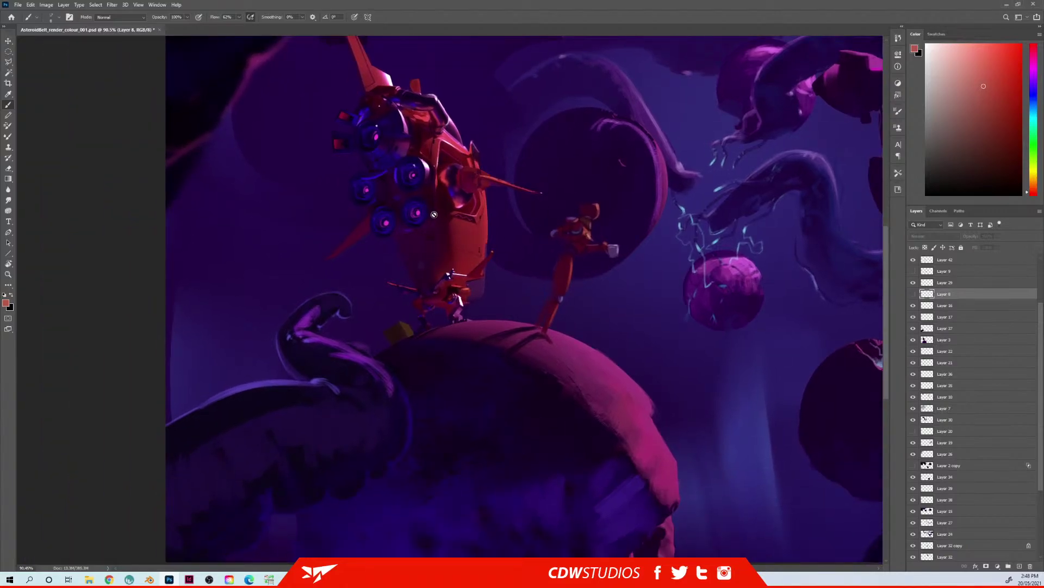
drag(483, 364, 415, 275)
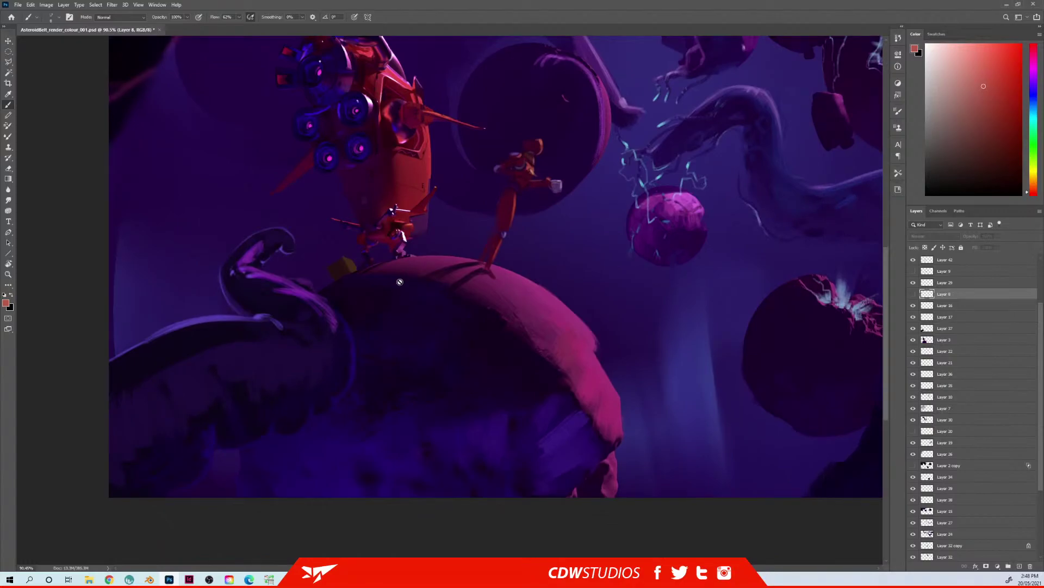
Step: Add a new layer and paint a small dark crack on the foreground rock's lit pink surface with sampled rock tones
key(ctrl+shift+n)
key(Return)
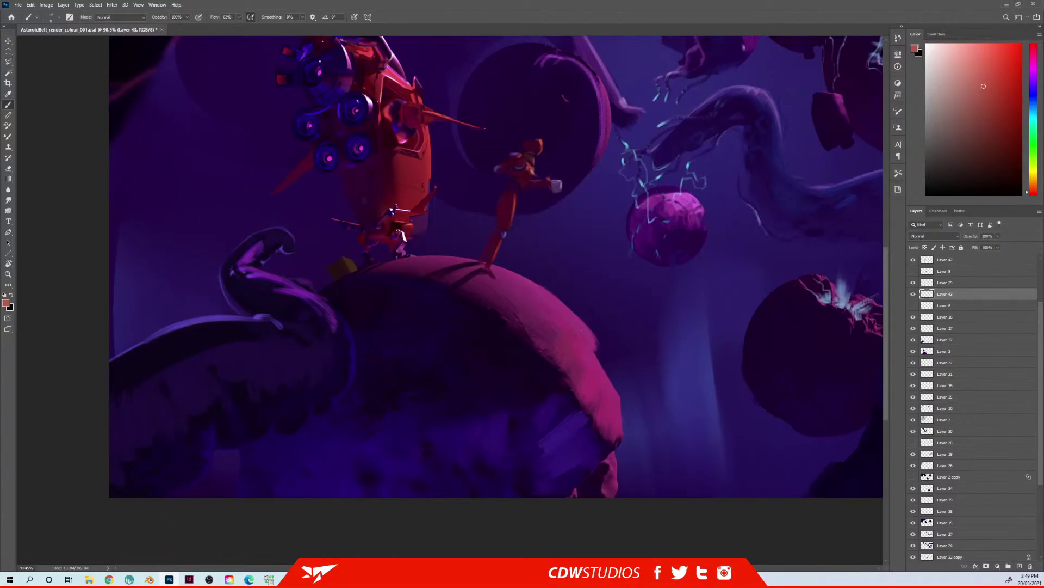
alt+click(485, 316)
key(bracketright)
alt+click(523, 295)
alt+click(562, 366)
key(bracketleft)
key(bracketleft)
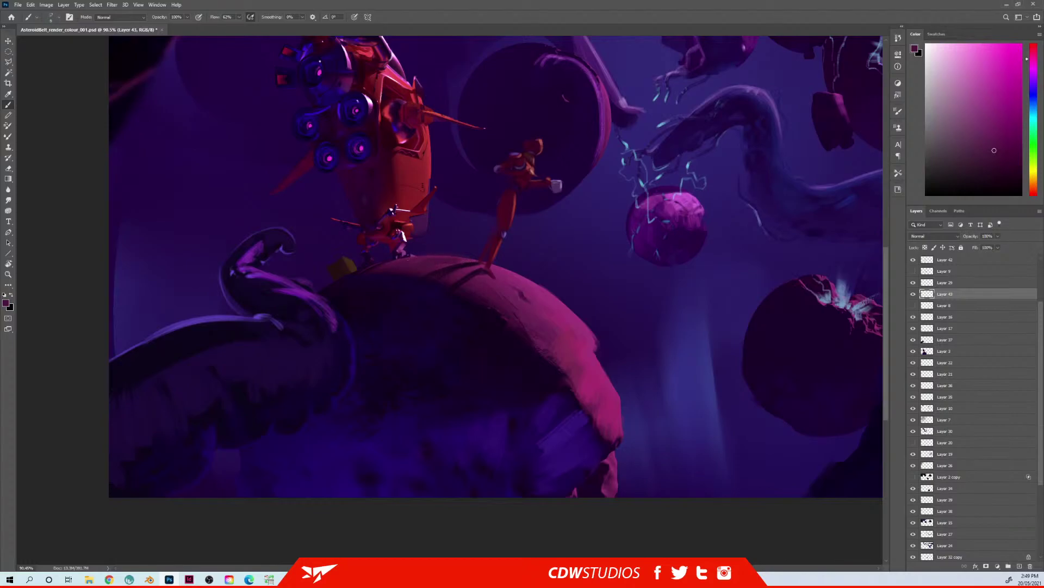
Step: Refine the shading around the rock's crack and upper rim with plum and pink tones sampled from the rock
alt+click(443, 258)
alt+click(509, 296)
alt+click(525, 291)
key(bracketleft)
key(bracketleft)
alt+click(457, 268)
alt+click(584, 347)
key(bracketleft)
Step: Brighten the rock's lit edge beside the red astronaut's foot with textured strokes of sampled magenta and bright pink
drag(553, 297, 523, 280)
mouse_move(496, 268)
mouse_down()
mouse_move(548, 286)
mouse_move(535, 271)
mouse_move(539, 284)
mouse_move(507, 275)
mouse_move(560, 304)
mouse_up()
key(bracketright)
alt+click(517, 307)
mouse_move(516, 276)
mouse_down()
mouse_move(548, 296)
mouse_move(505, 275)
mouse_move(587, 345)
mouse_move(509, 280)
mouse_move(556, 322)
mouse_move(522, 288)
mouse_move(548, 307)
mouse_move(535, 289)
mouse_move(544, 312)
mouse_move(491, 285)
mouse_up()
alt+click(501, 289)
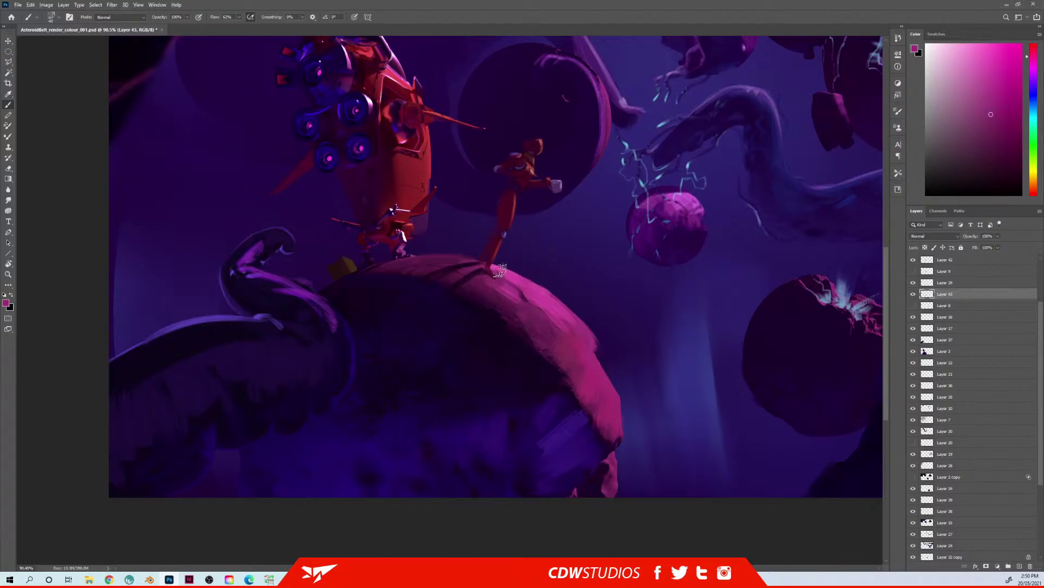
alt+click(510, 283)
key(bracketleft)
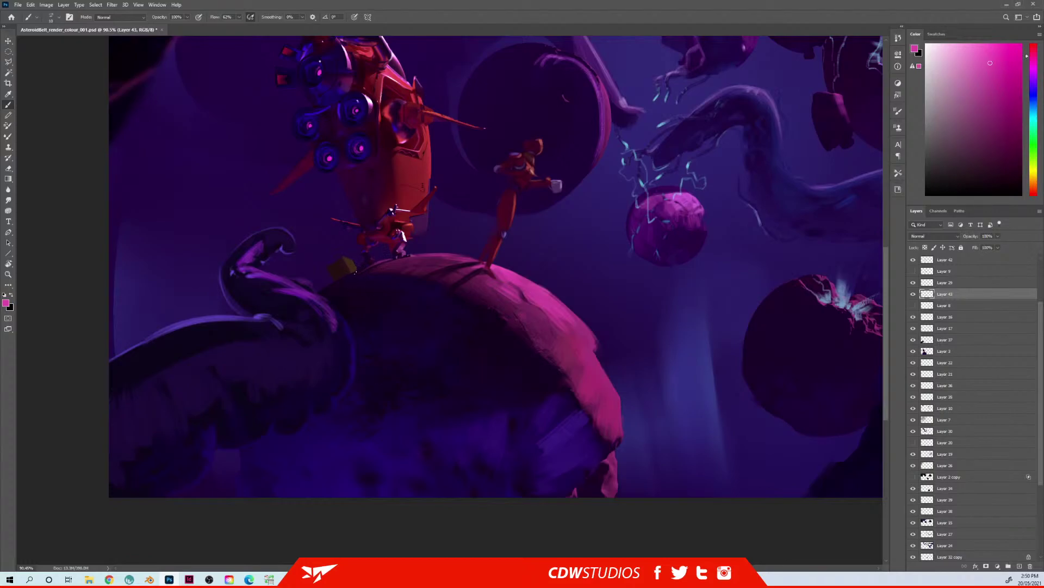
Step: On another new layer, paint and clean up faint violet wisps rising from the red astronaut's outstretched hand
drag(424, 215, 412, 379)
key(ctrl+shift+alt+n)
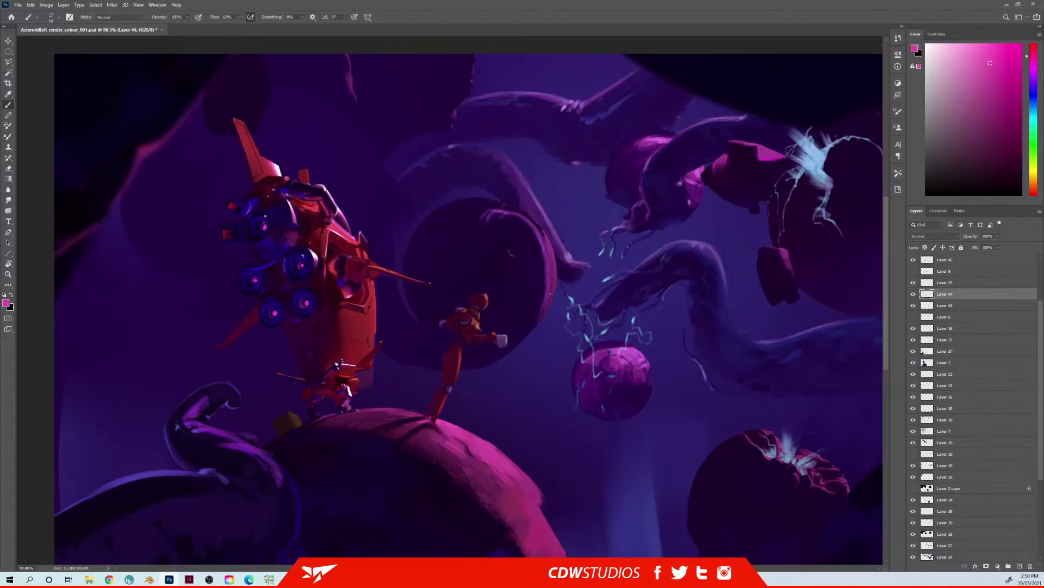
alt+click(503, 330)
alt+click(505, 332)
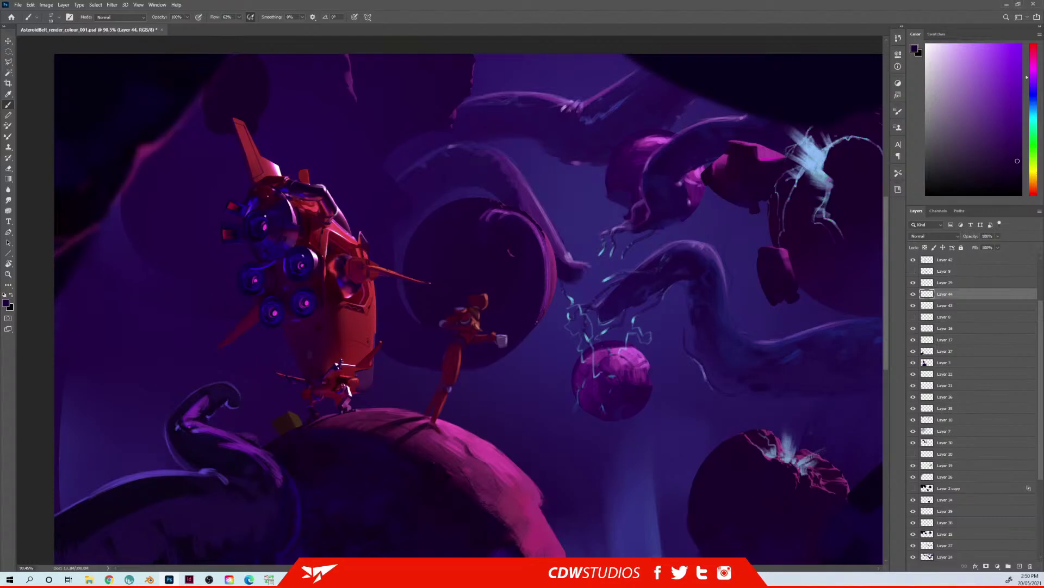
alt+click(503, 331)
key(e)
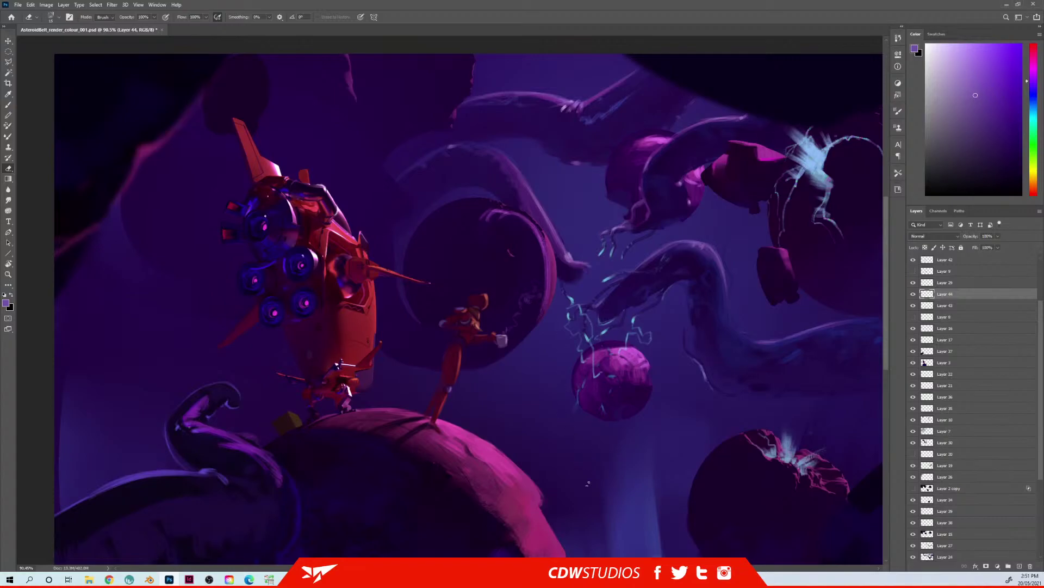
drag(548, 365, 451, 348)
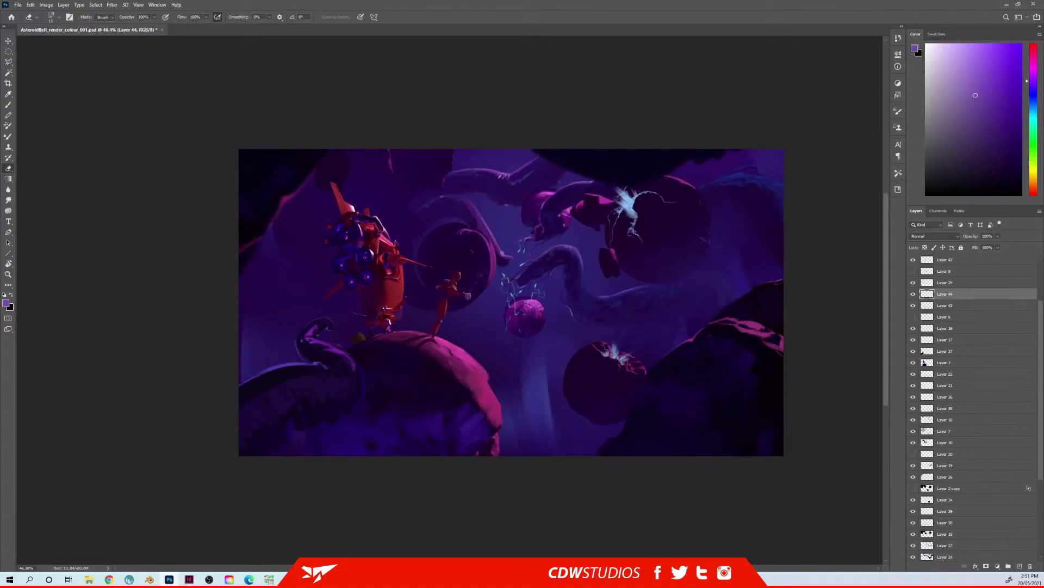
drag(525, 387, 513, 347)
drag(485, 356, 530, 343)
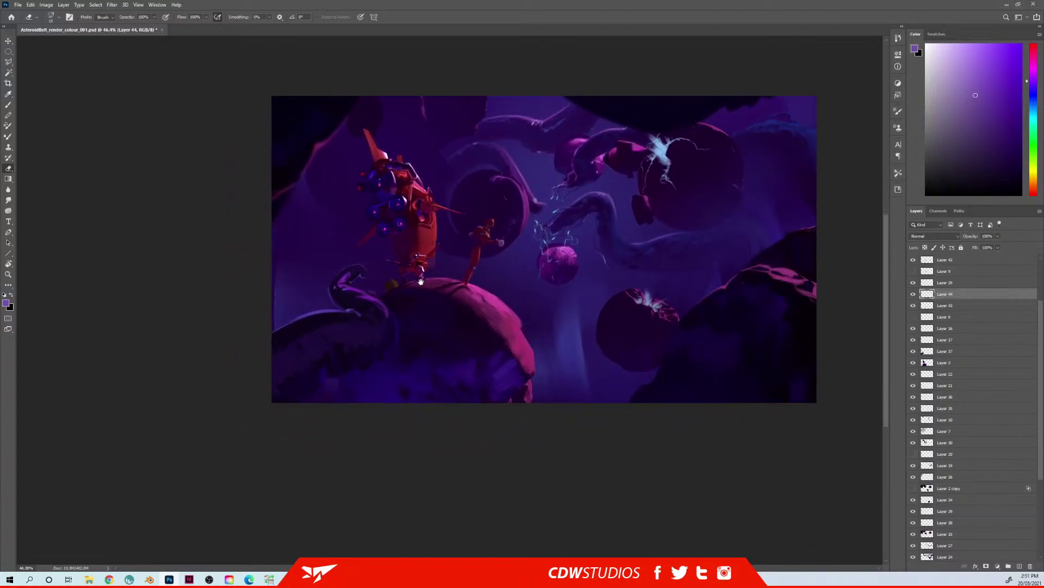
Step: Make the foreground tentacle's Layer 37 active and cover the tentacle's streaky body texture with sampled dark violet
ctrl+right_click(332, 397)
click(348, 391)
key(d)
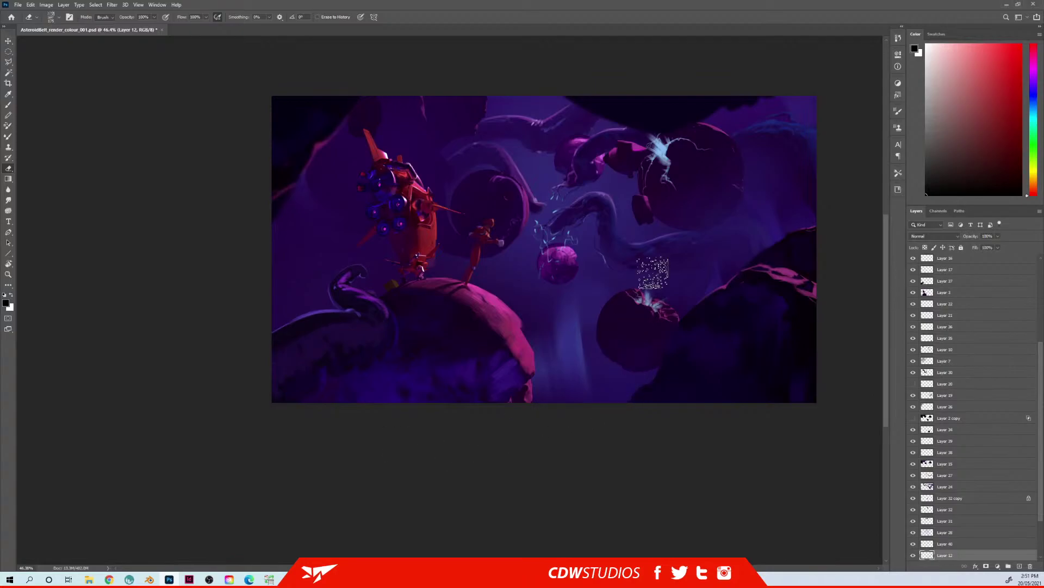
ctrl+right_click(334, 341)
click(342, 338)
key(b)
alt+click(345, 325)
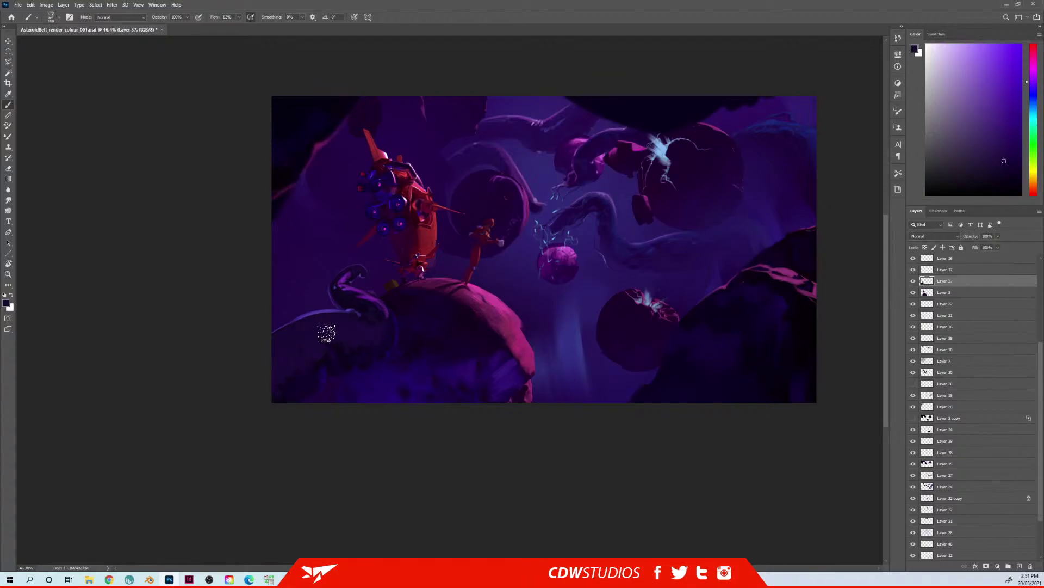
Step: Paint a muted pink light patch on the foreground tentacle using the rock's sampled magenta, blending it with dark purple
key(bracketleft)
key(bracketleft)
key(bracketleft)
key(bracketleft)
key(bracketright)
key(bracketright)
key(bracketright)
alt+click(374, 374)
alt+click(521, 326)
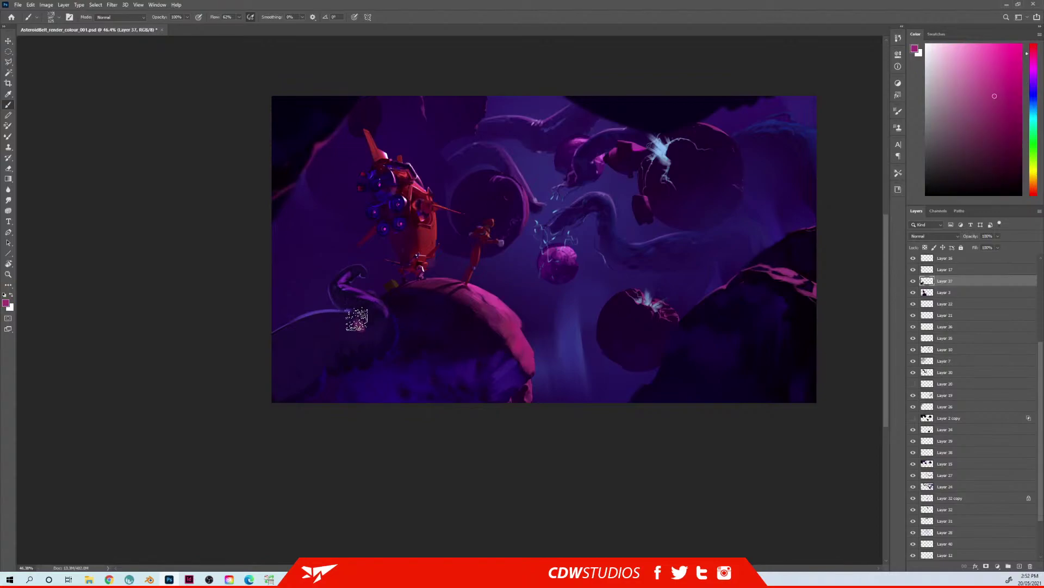
alt+click(359, 320)
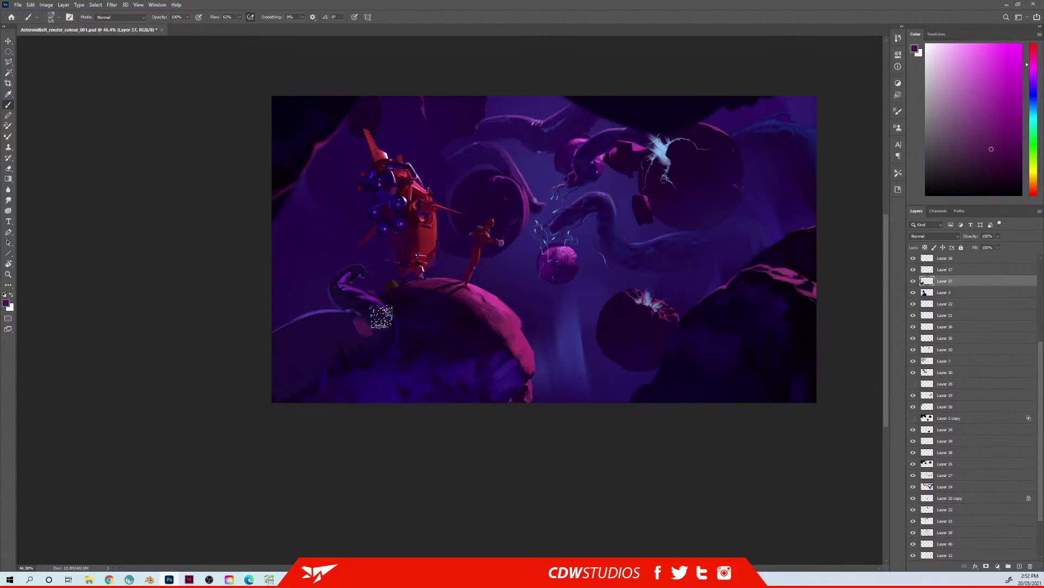
alt+click(368, 329)
alt+click(364, 327)
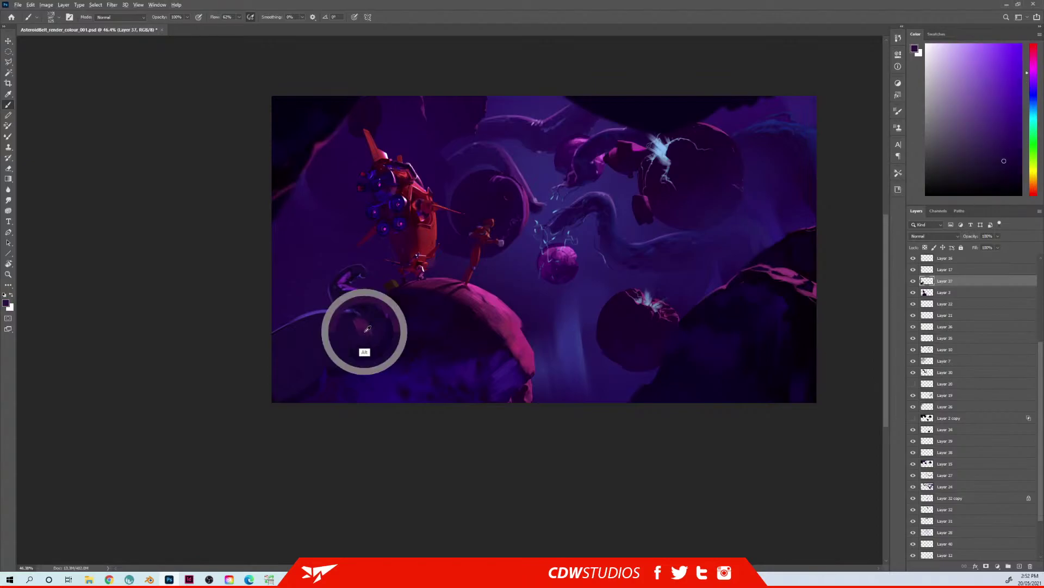
Step: Rework the foreground tentacle's body with a larger brush in sampled dark violet tones, and open the brush presets
mouse_move(366, 322)
mouse_down()
mouse_move(387, 334)
mouse_move(369, 322)
mouse_move(350, 335)
mouse_move(312, 333)
mouse_move(292, 357)
mouse_move(299, 367)
mouse_move(273, 364)
mouse_move(289, 375)
mouse_move(363, 338)
mouse_move(320, 319)
mouse_up()
alt+click(370, 328)
key(bracketright)
key(bracketright)
alt+click(294, 398)
key(bracketright)
alt+click(330, 338)
right_click(320, 319)
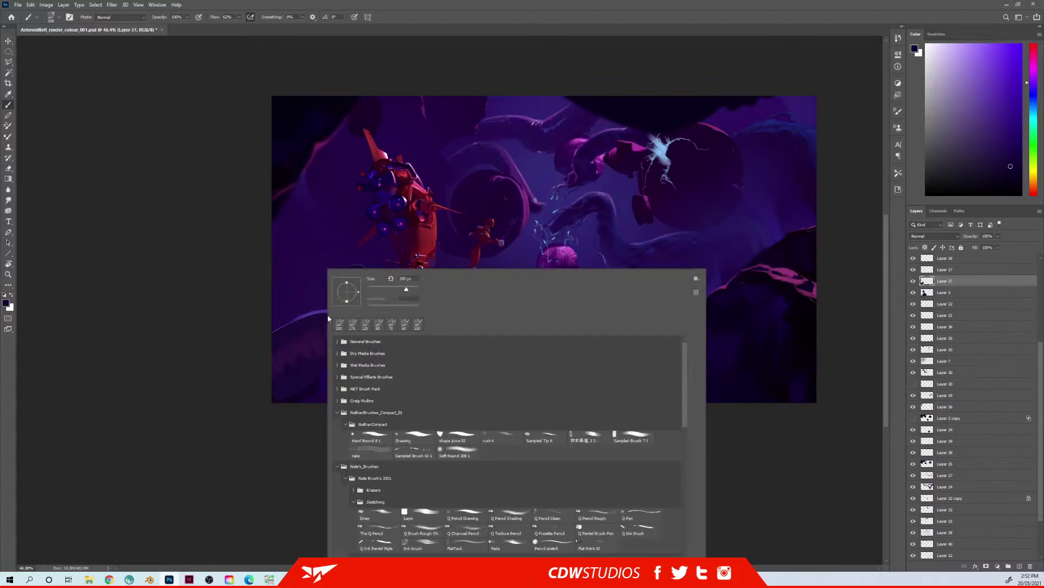
Step: Shade the base of the foreground tentacle with sampled dark violet, using the enlarged rust 4 brush from the NathanCompact set
double_click(372, 454)
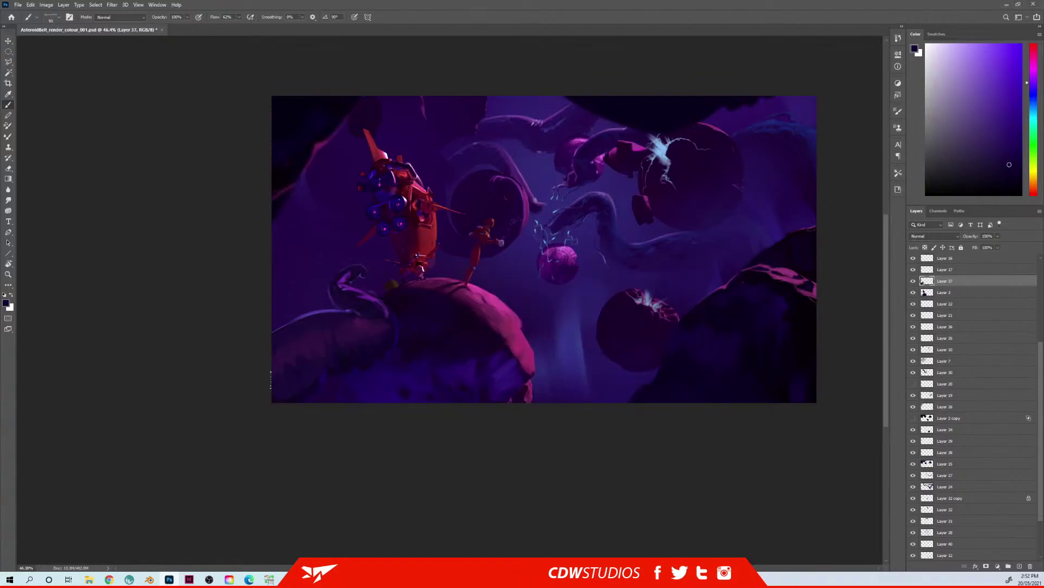
key(ctrl)
right_click(297, 326)
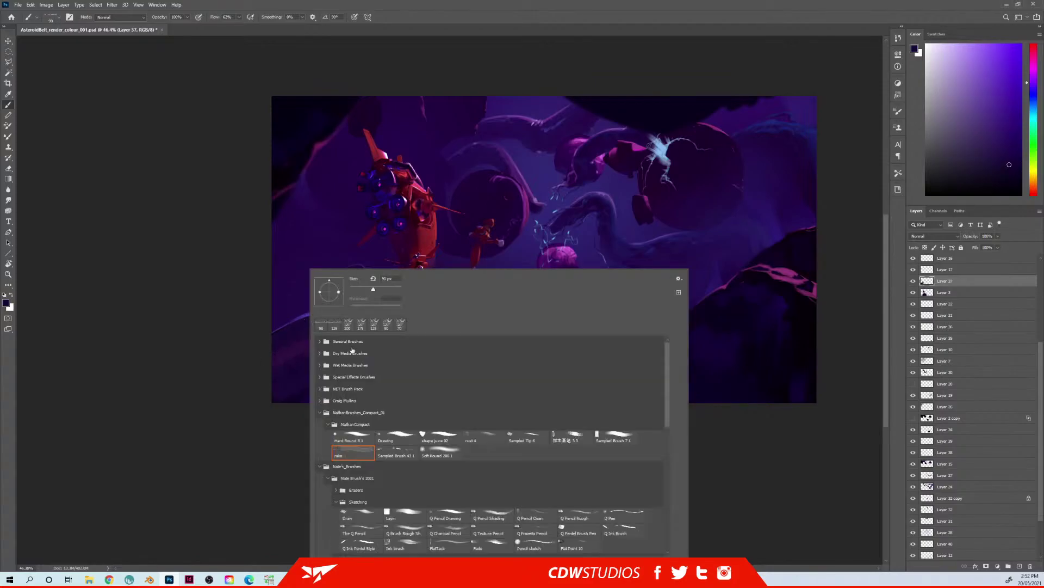
click(485, 441)
alt+click(319, 326)
key(bracketright)
mouse_move(336, 320)
mouse_down()
mouse_move(279, 356)
mouse_move(245, 411)
mouse_up()
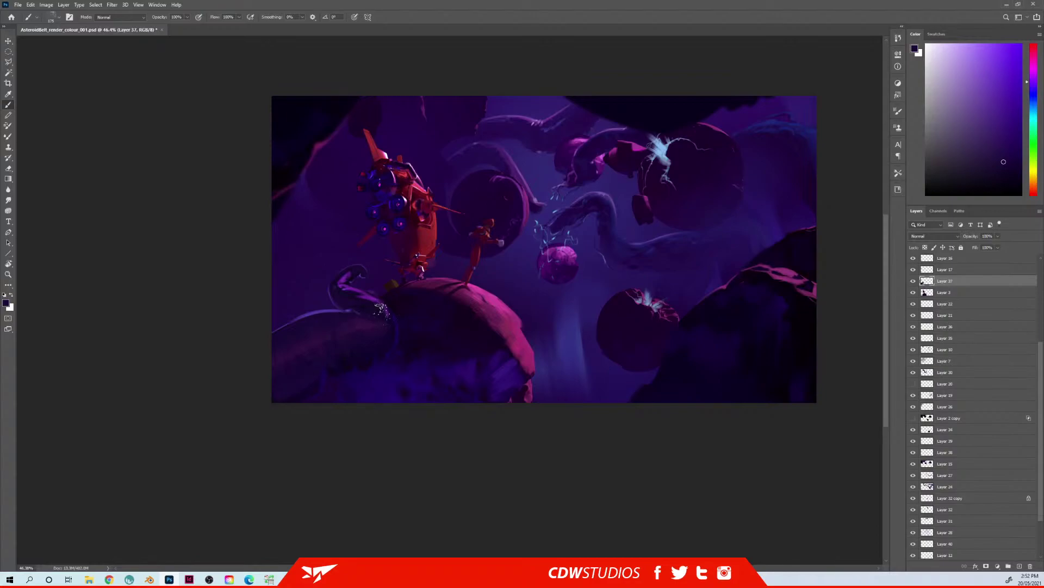
Step: Paint sampled purple tones along the foreground tentacle's upper curve with a smaller brush
key(bracketleft)
alt+click(388, 294)
drag(373, 299, 376, 299)
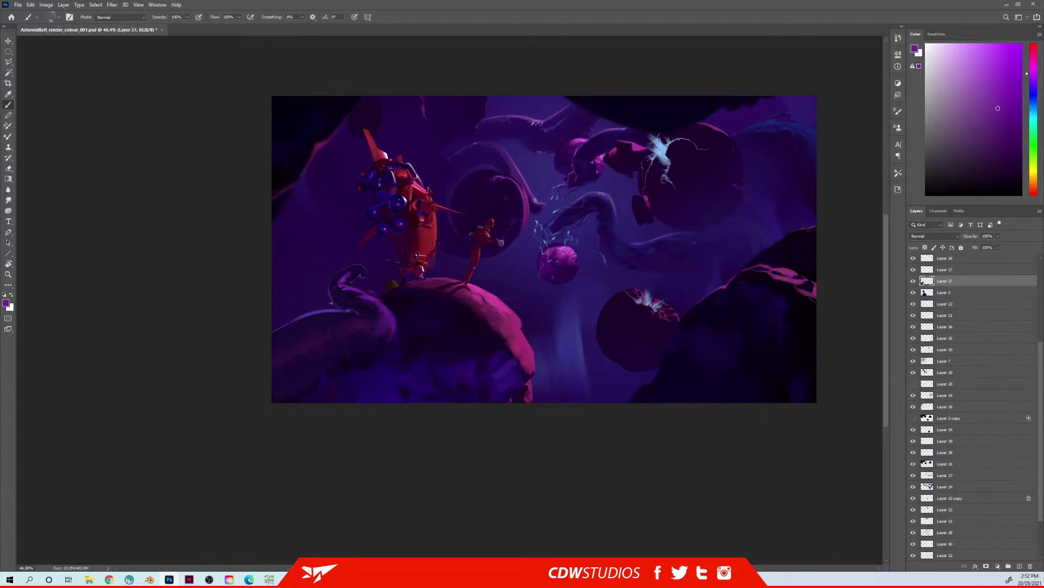
alt+click(315, 331)
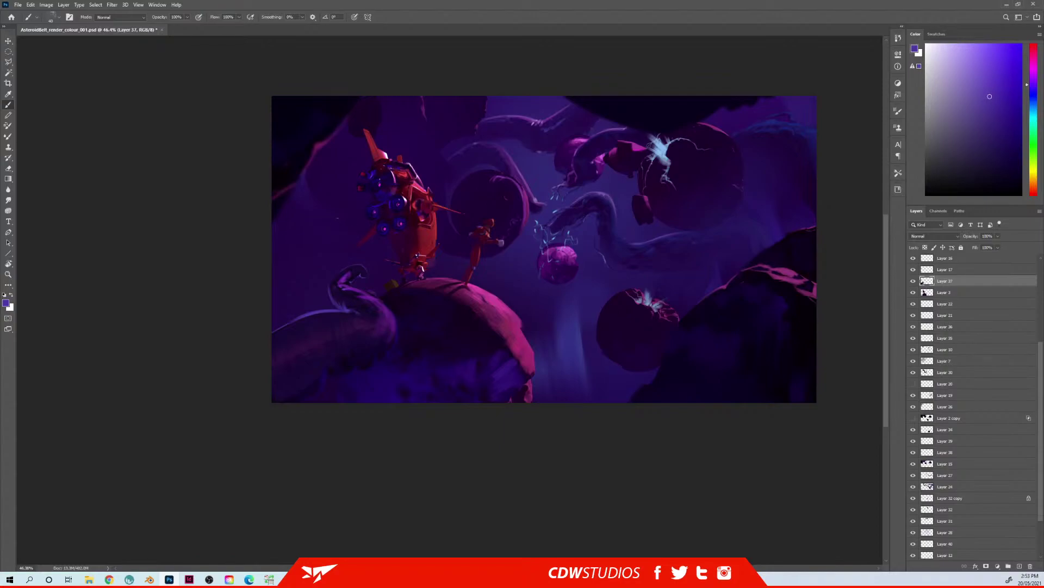
Step: Create a new layer and move it five places down the layer stack, behind the foreground rock
key(ctrl+shift+n)
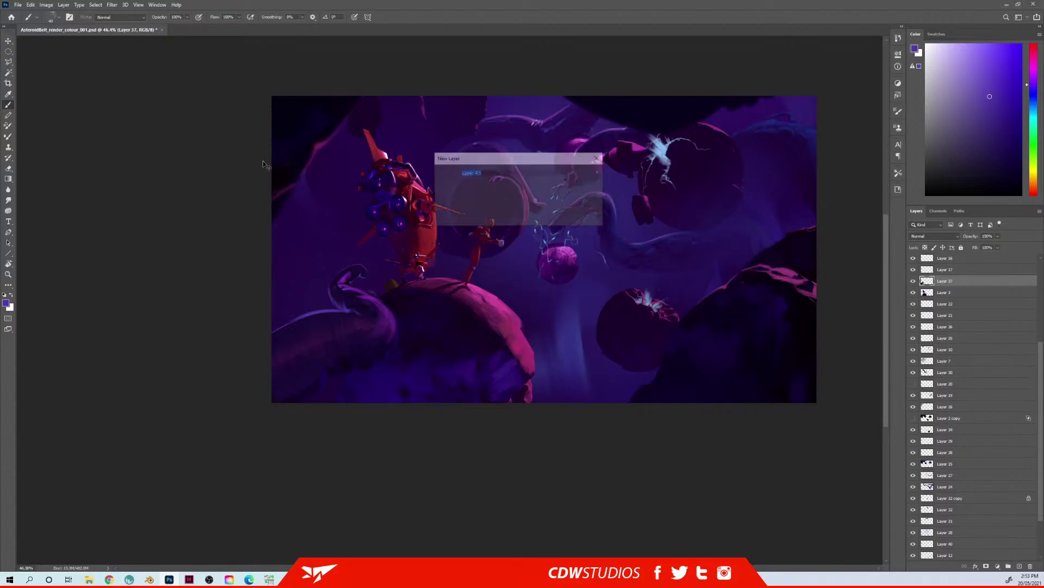
key(Return)
key(ctrl+bracketleft)
key(ctrl+bracketleft)
key(ctrl+bracketleft)
key(ctrl+bracketleft)
key(ctrl+bracketleft)
Step: Block in a dark violet asteroid behind the foreground tentacle with the Ink brush, replacing the first dark stroke with a sampled purple
key(l)
key(b)
right_click(293, 258)
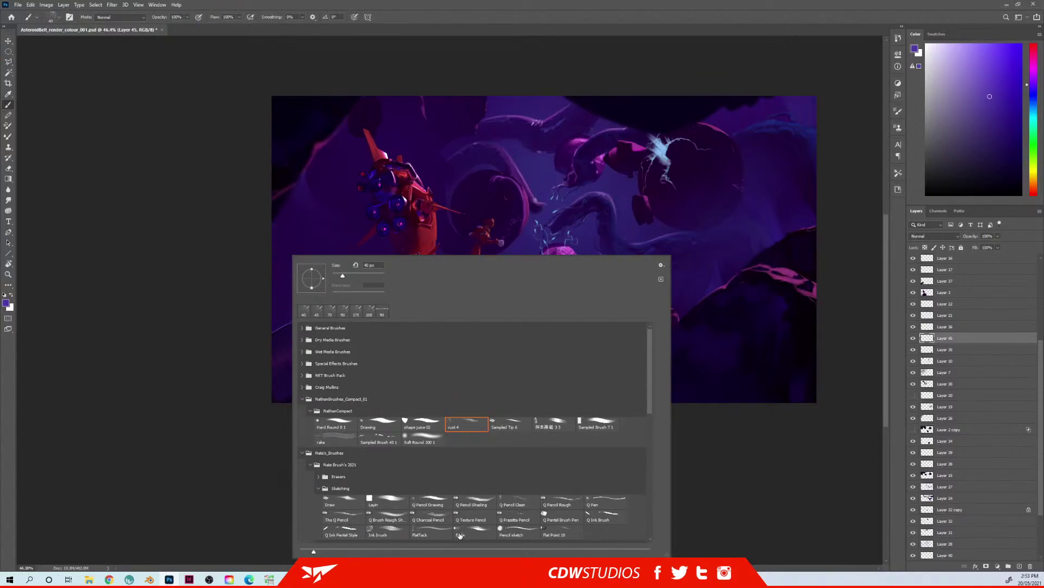
click(370, 536)
click(237, 513)
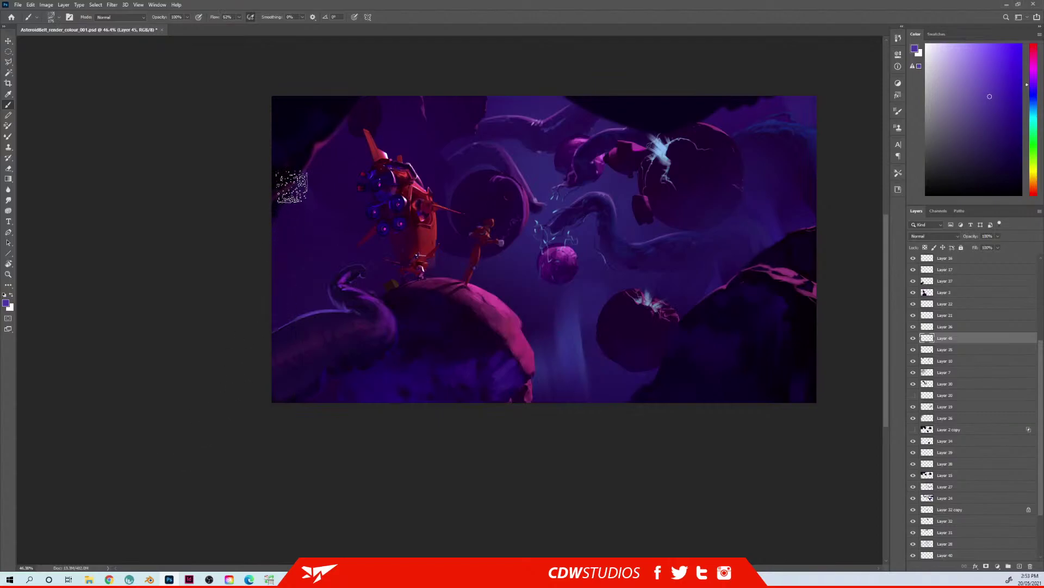
alt+click(405, 303)
drag(313, 287, 339, 260)
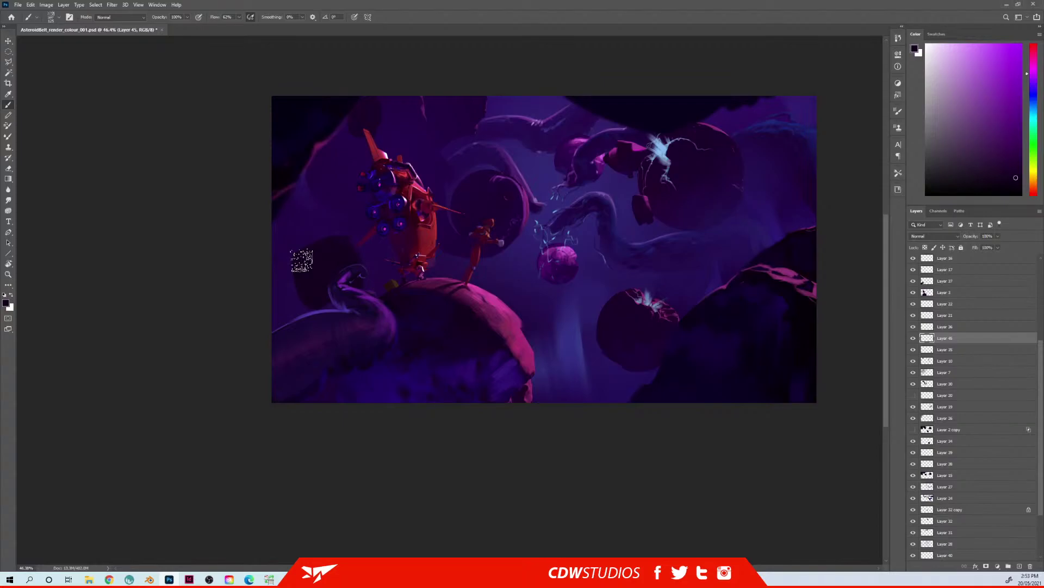
key(ctrl+z)
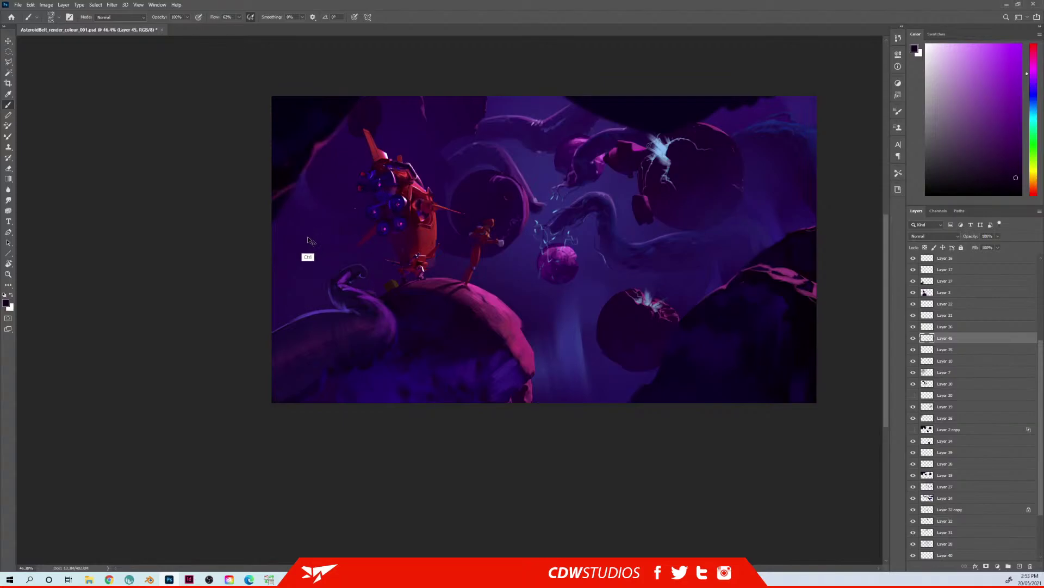
alt+click(287, 265)
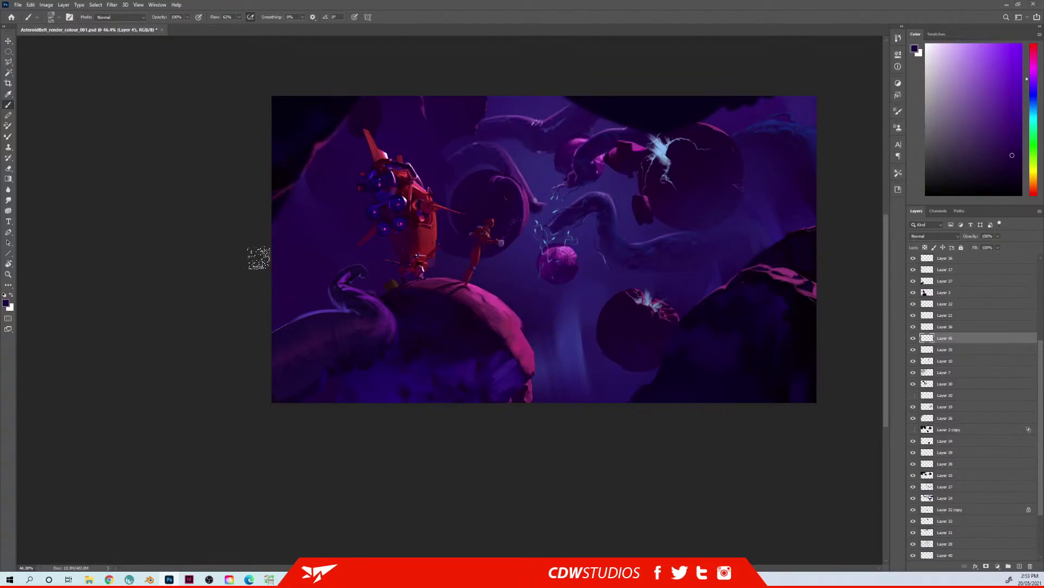
Step: Create a new layer beneath the new asteroid's layer and paint a sampled blue haze behind it with an enlarged Soft Round brush
key(ctrl+shift+n)
key(Return)
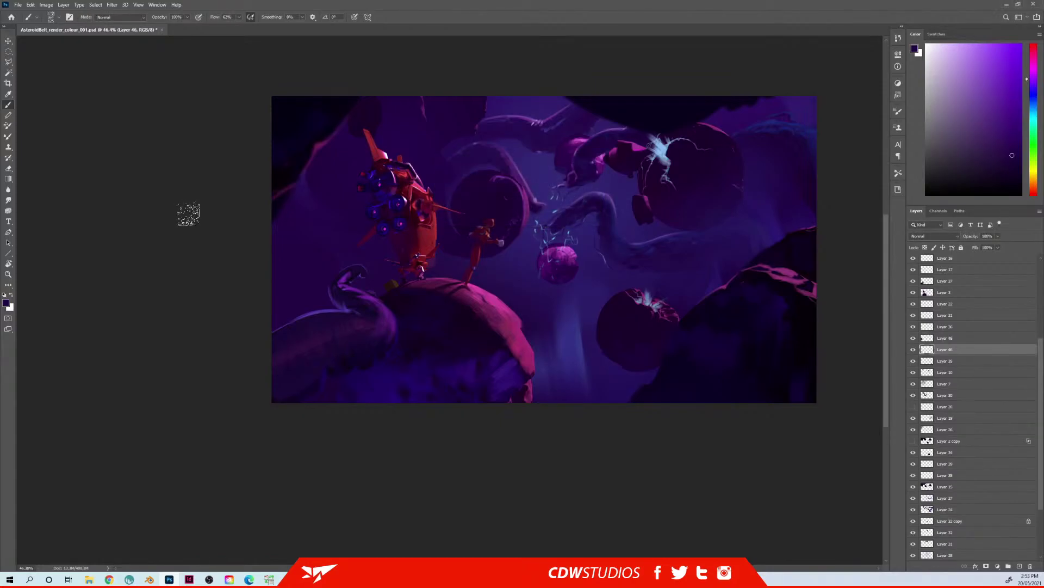
right_click(438, 229)
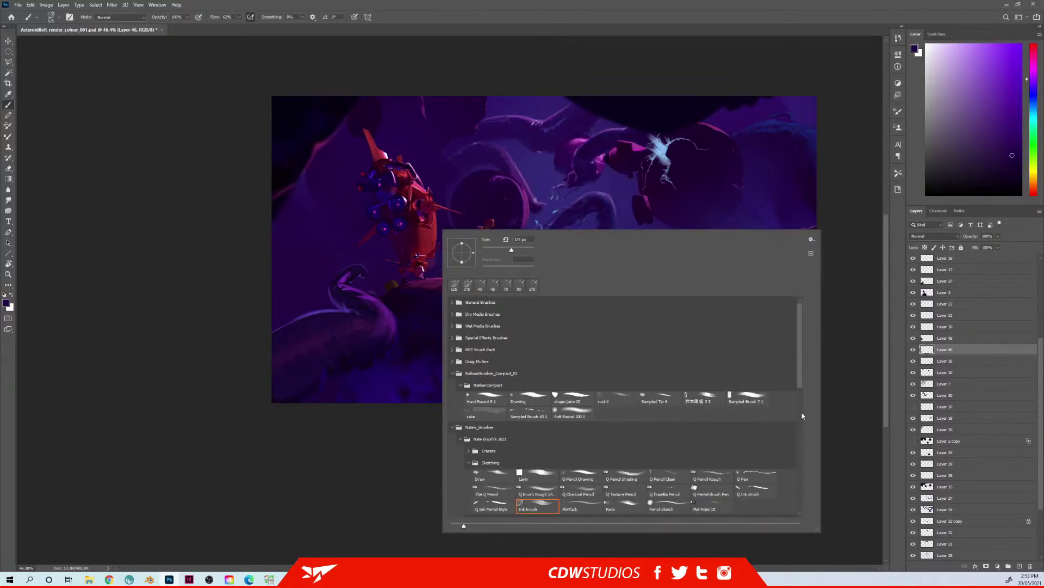
click(577, 415)
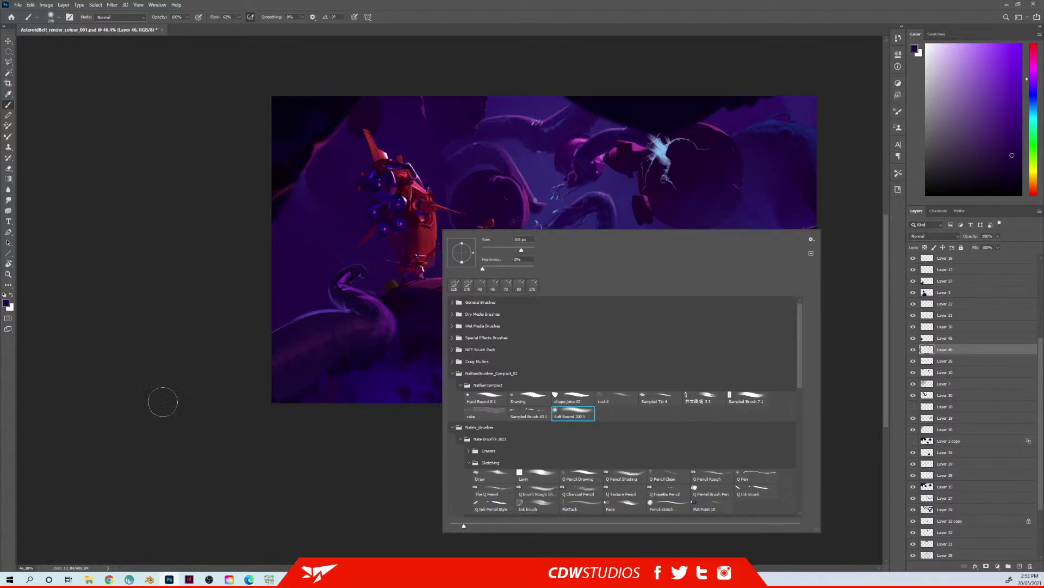
click(210, 405)
alt+click(542, 191)
key(bracketright)
key(bracketright)
key(bracketright)
key(bracketright)
mouse_move(260, 236)
mouse_down()
mouse_move(345, 299)
mouse_move(297, 191)
mouse_move(312, 199)
mouse_move(336, 283)
mouse_move(338, 272)
mouse_move(359, 295)
mouse_move(361, 269)
mouse_move(374, 312)
mouse_move(416, 288)
mouse_up()
Step: Return to the new asteroid's layer and repaint its surface with the Ink brush in sampled dark violets
ctrl+right_click(290, 284)
click(308, 289)
right_click(320, 269)
click(358, 324)
click(204, 371)
alt+click(371, 251)
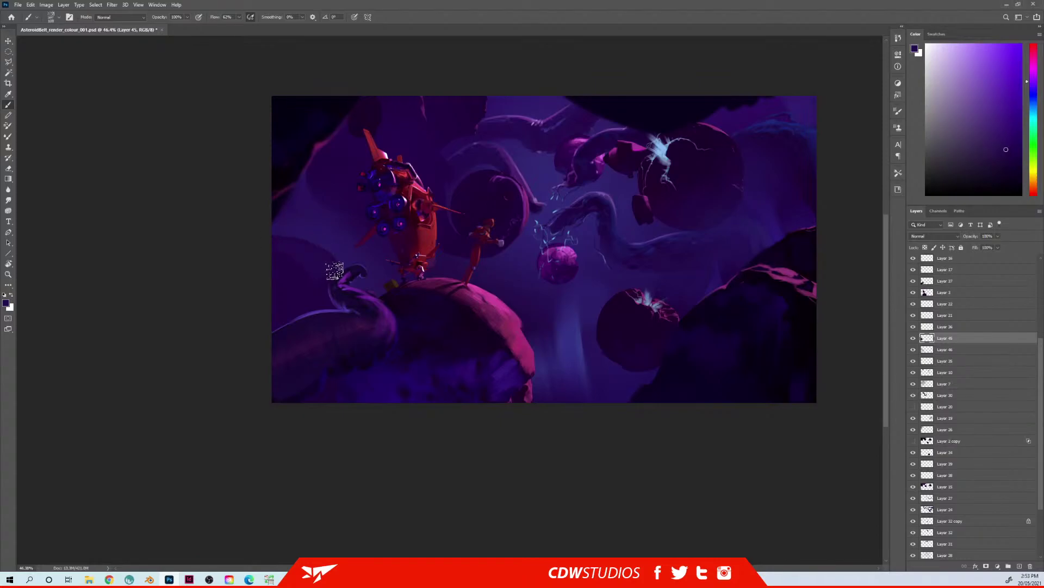
alt+click(311, 285)
Step: Refine the new asteroid's upper edge with a smaller brush, using sampled violet and the magenta from the upper-left rock
key([)
key(bracketleft)
key(bracketleft)
key(bracketleft)
key(bracketleft)
alt+click(312, 266)
alt+click(320, 158)
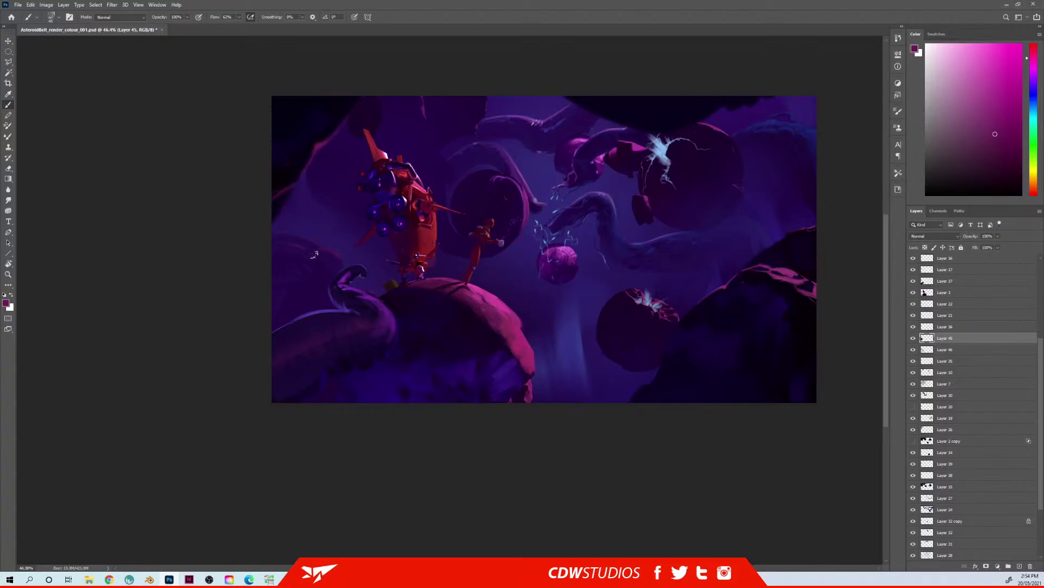
Step: Blend the new asteroid's surface with sampled purples and a slightly larger brush
alt+click(306, 258)
alt+click(320, 254)
key(bracketright)
key(bracketright)
mouse_move(299, 255)
mouse_down()
mouse_move(268, 239)
mouse_move(322, 251)
mouse_up()
Step: Select the foreground rock's Layer 3 and tone down its blue shadow area in dark violet with a 400 px Soft Round brush, transparency locked
drag(495, 343, 487, 296)
ctrl+right_click(415, 306)
click(445, 309)
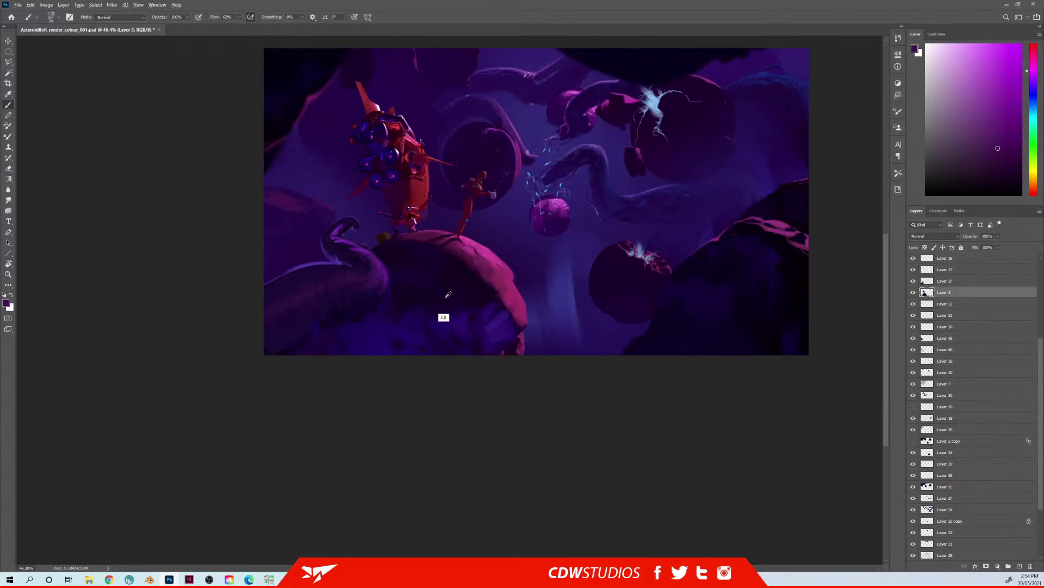
right_click(463, 312)
click(582, 455)
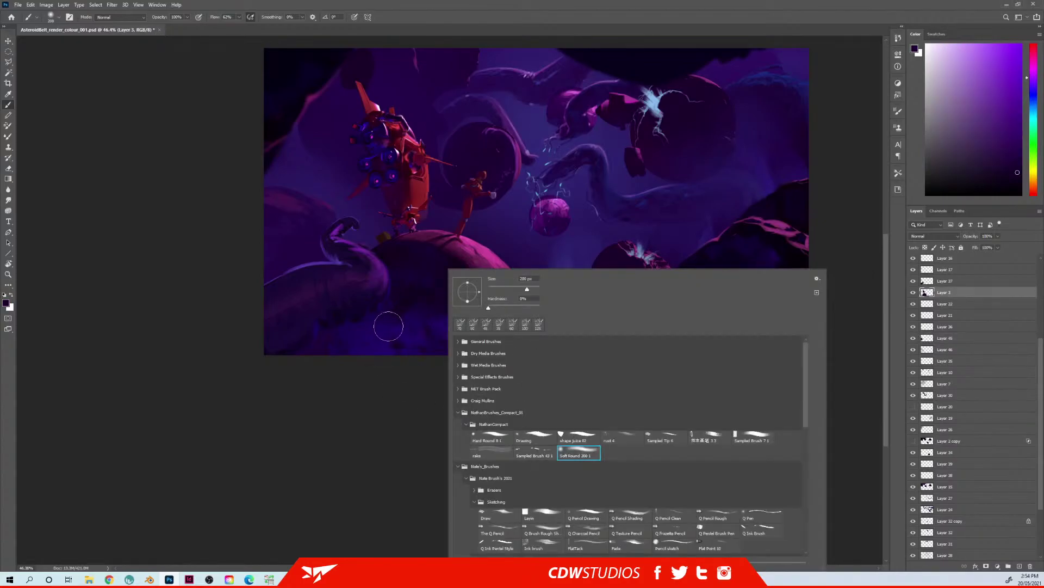
click(392, 312)
key(bracketright)
key(bracketright)
key(bracketright)
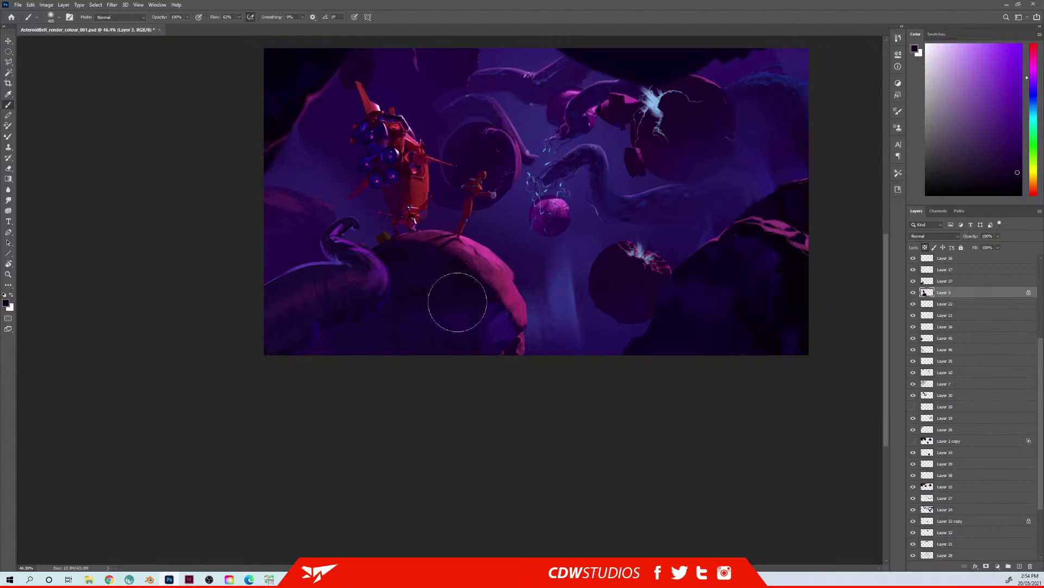
drag(448, 299, 272, 286)
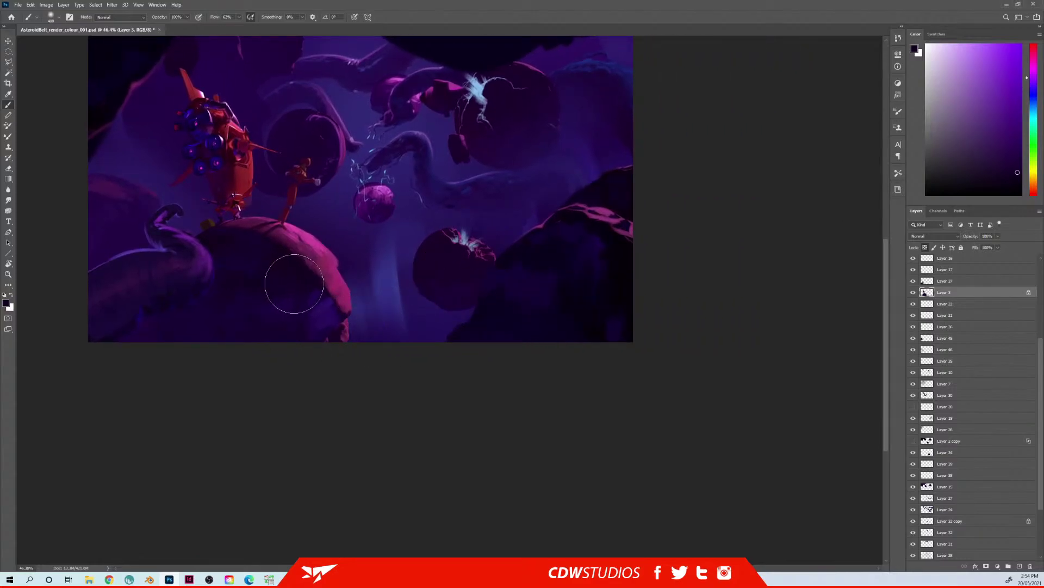
mouse_move(369, 243)
mouse_down()
mouse_move(368, 270)
mouse_move(396, 291)
mouse_move(396, 278)
mouse_up()
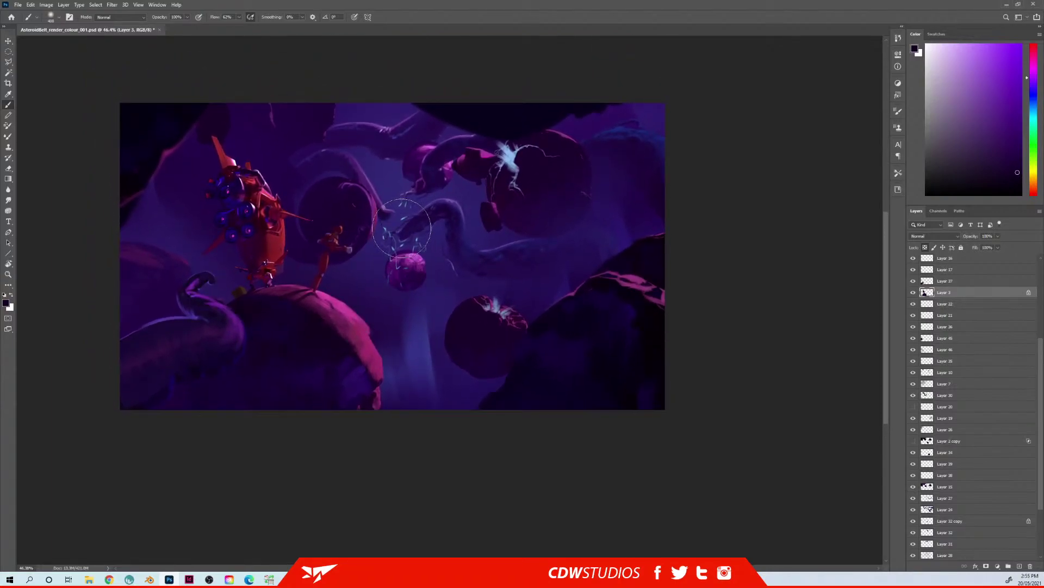
Step: Add a new layer above the foreground rock's Layer 3 and another above Layer 14, beneath the dark right-hand rock
key(ctrl+shift+n)
key(Return)
ctrl+right_click(563, 338)
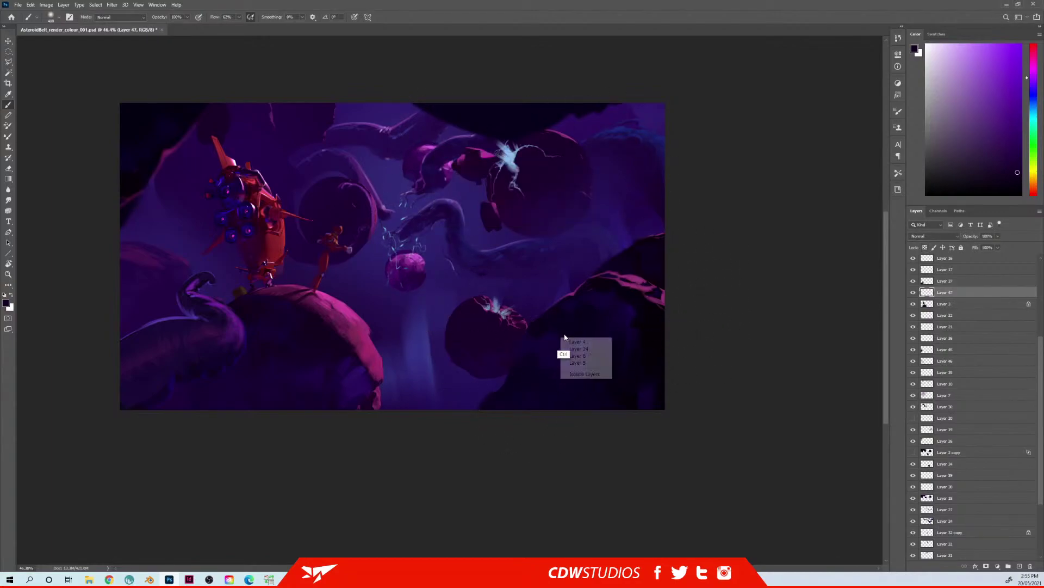
click(578, 349)
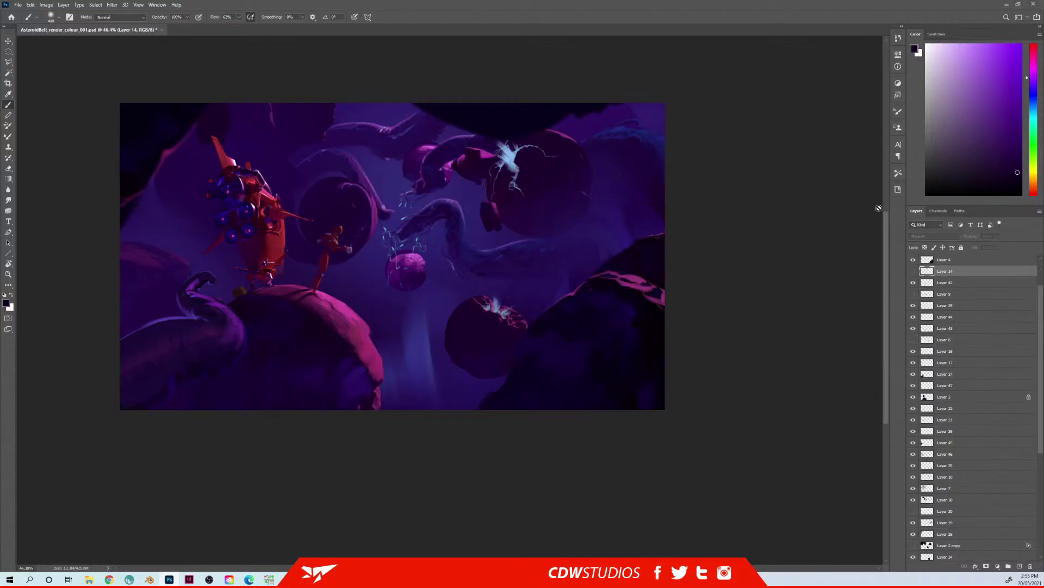
key(ctrl+shift+n)
key(Return)
Step: Choose the Sampled Brush 7 preset and shift the paint colour's hue toward dark blue-violet
right_click(329, 271)
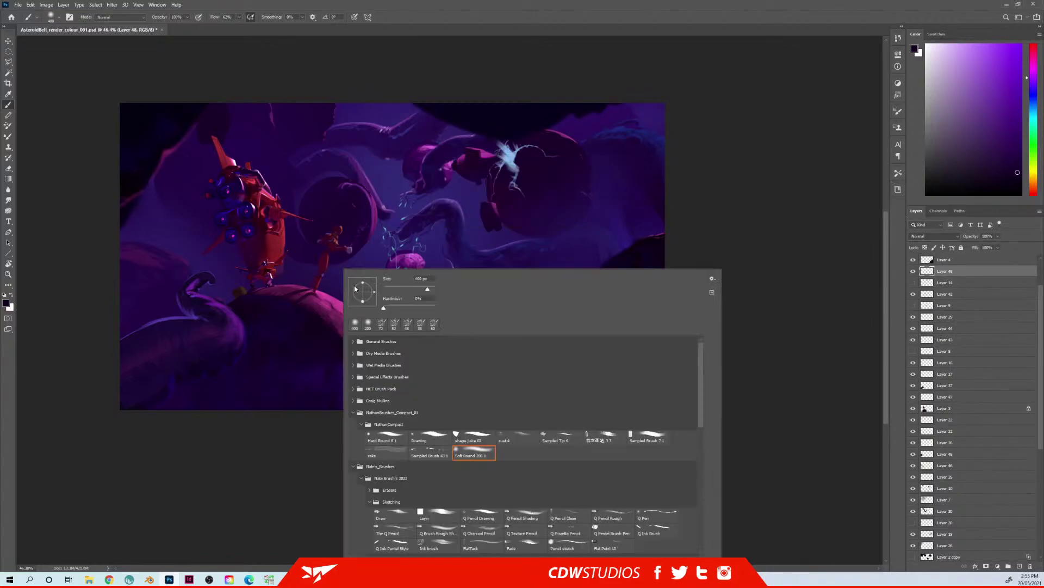
click(665, 440)
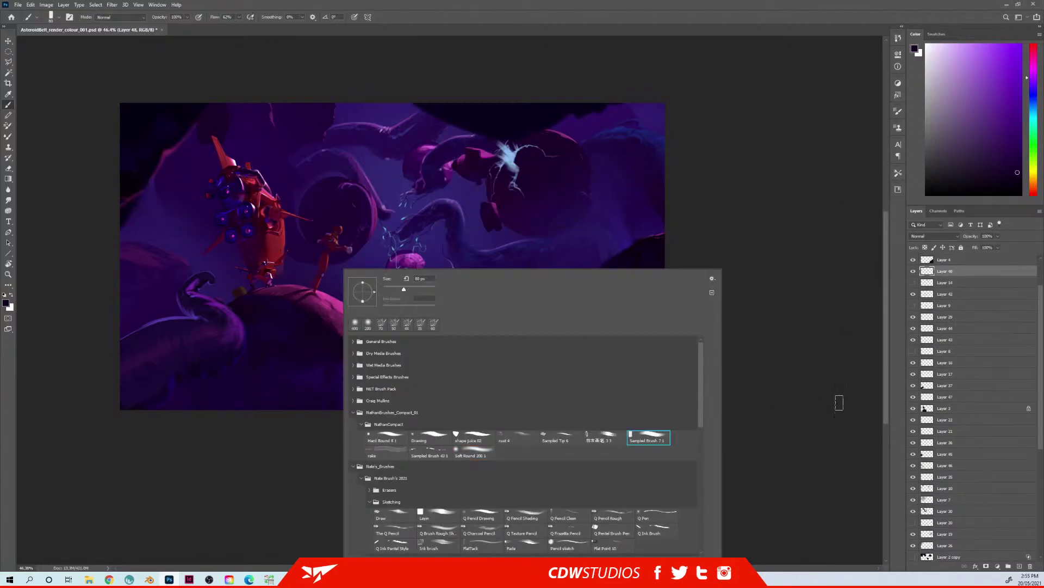
click(838, 402)
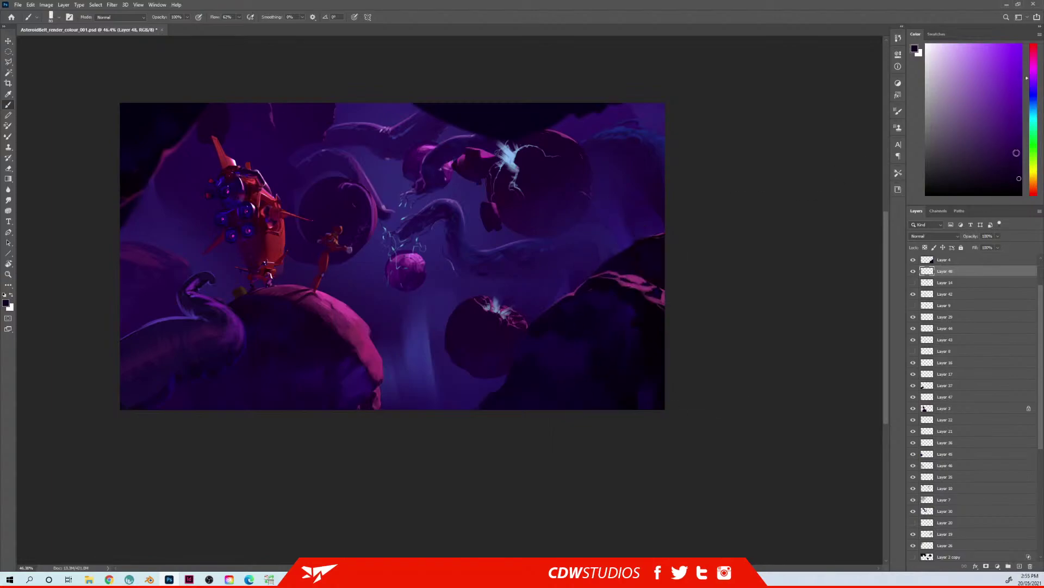
click(1033, 85)
Step: Try to block in a thick tentacle reaching out from the right-hand rock with broad brush strokes, and undo each attempt
key(bracketright)
key(bracketright)
key(bracketright)
key(bracketright)
key(bracketright)
key(bracketright)
key(bracketright)
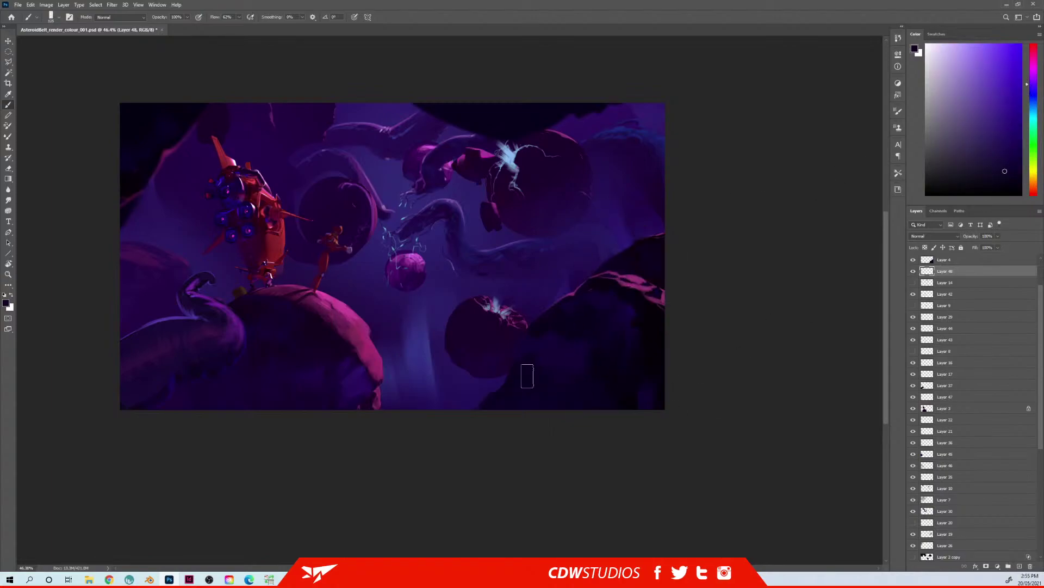
key(bracketleft)
mouse_move(545, 419)
mouse_down()
mouse_move(430, 386)
mouse_move(416, 396)
mouse_move(400, 336)
mouse_up()
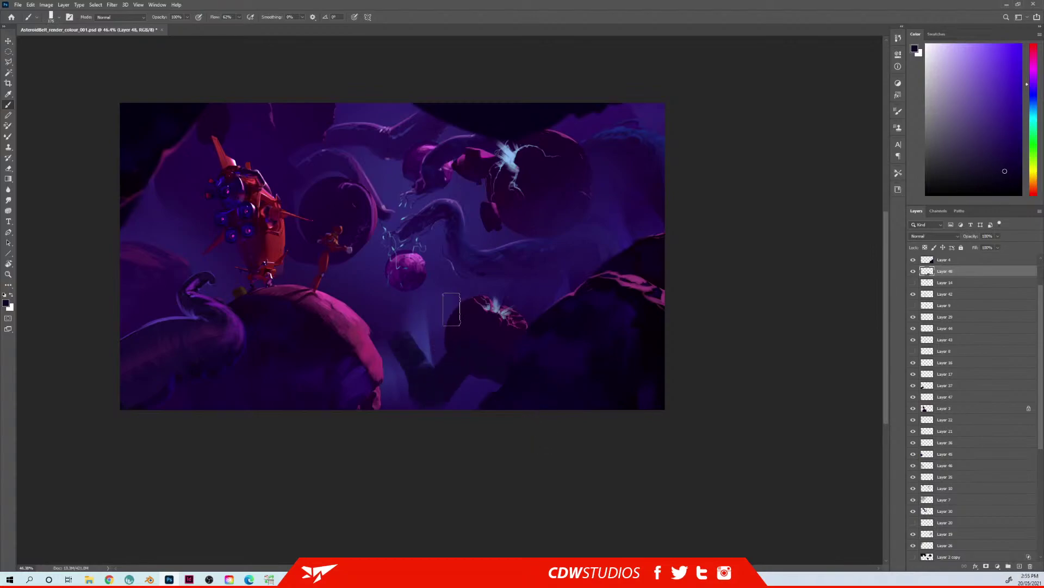
key(ctrl+z)
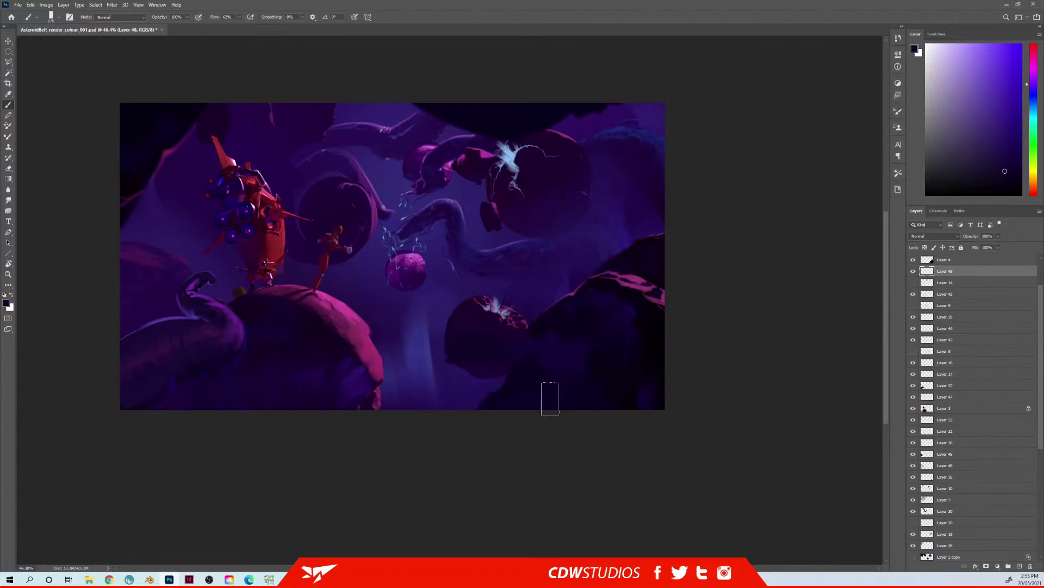
drag(550, 397, 337, 349)
key(ctrl+z)
mouse_move(564, 376)
mouse_down()
mouse_move(406, 381)
mouse_move(433, 320)
mouse_up()
key(ctrl+z)
Step: Block in a thin dark tentacle extending from the right-hand rock below the cracked asteroid, drawing both edges and filling between them
key(bracketleft)
key(bracketleft)
key(bracketleft)
key(bracketleft)
key(bracketleft)
key(bracketleft)
key(bracketleft)
drag(400, 336, 414, 367)
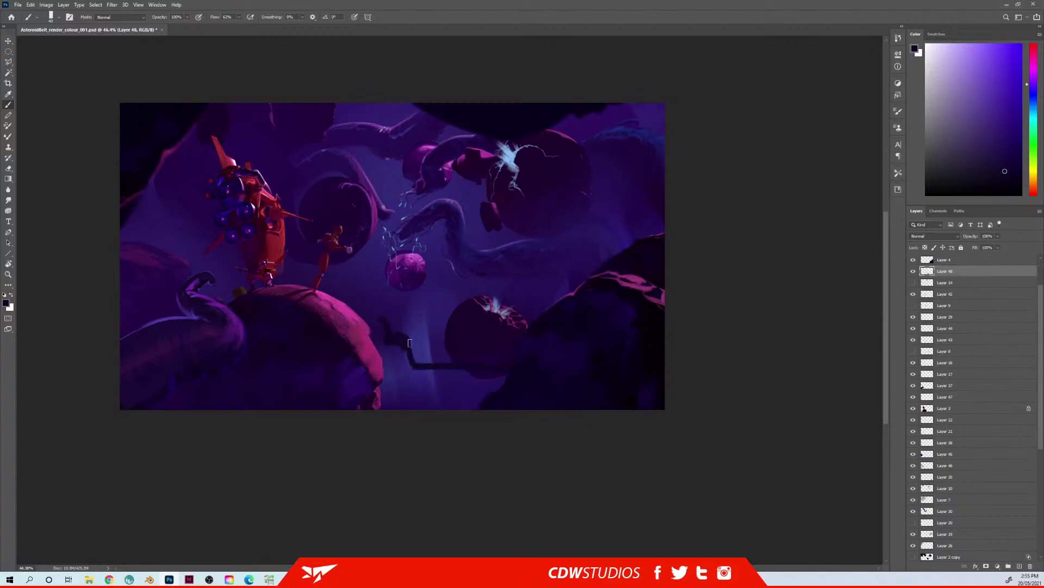
drag(407, 362, 408, 381)
drag(403, 374, 491, 386)
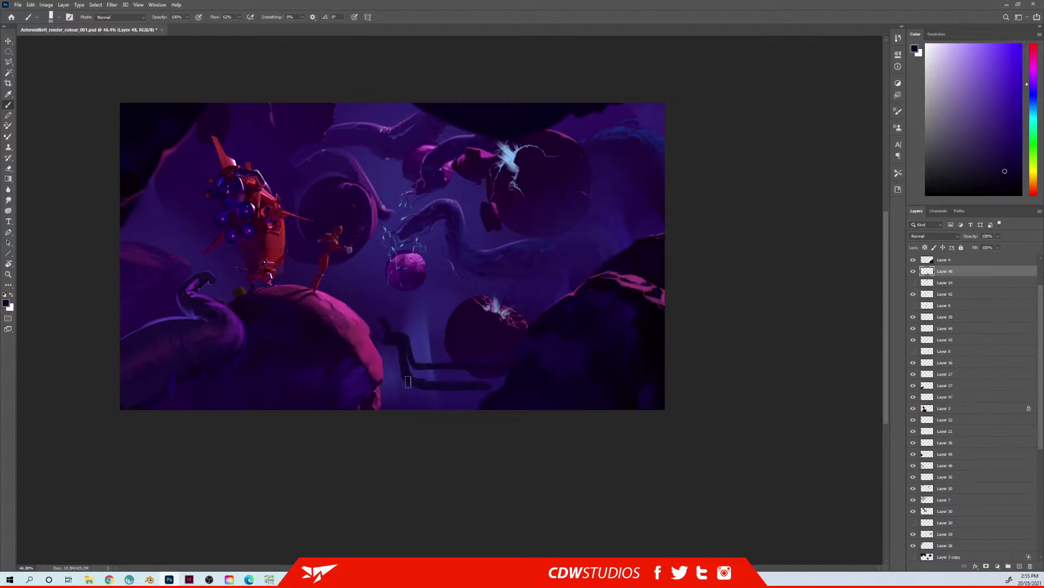
mouse_move(415, 378)
mouse_down()
mouse_move(408, 357)
mouse_move(425, 376)
mouse_up()
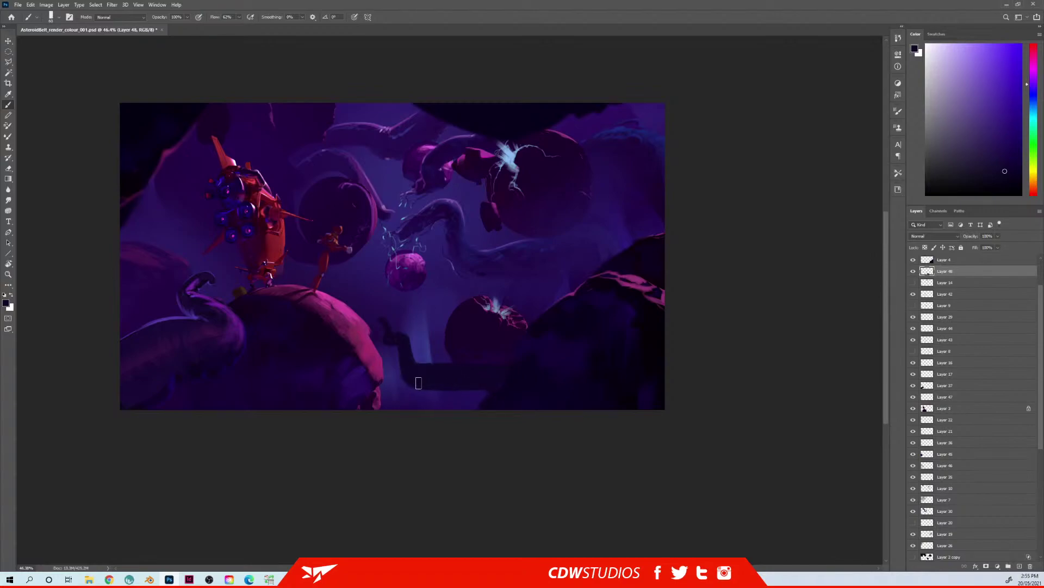
Step: Shade the new tentacle with sampled purples and dark blues, reducing the brush size for finer strokes
alt+click(211, 356)
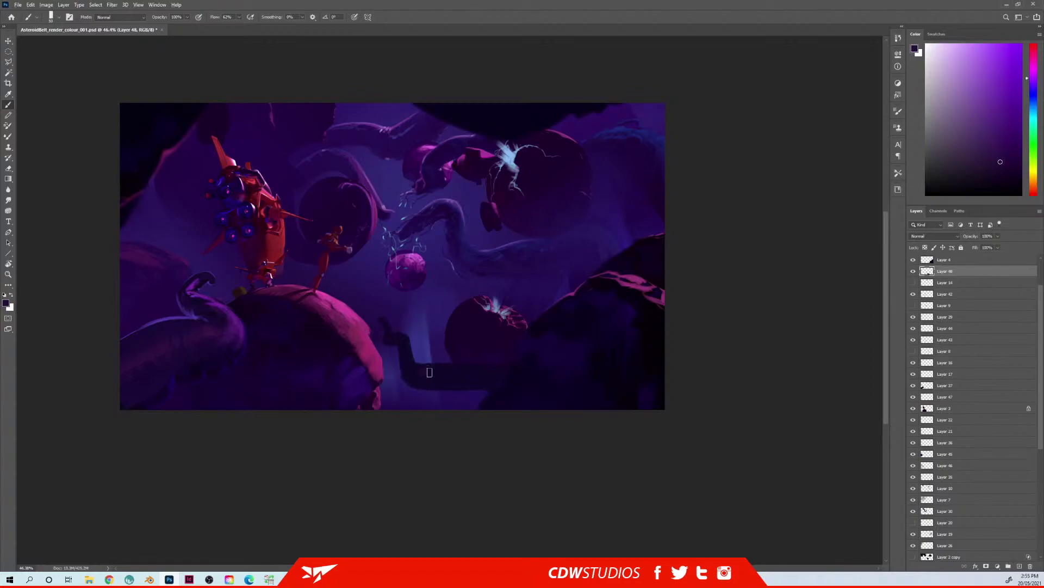
alt+click(478, 380)
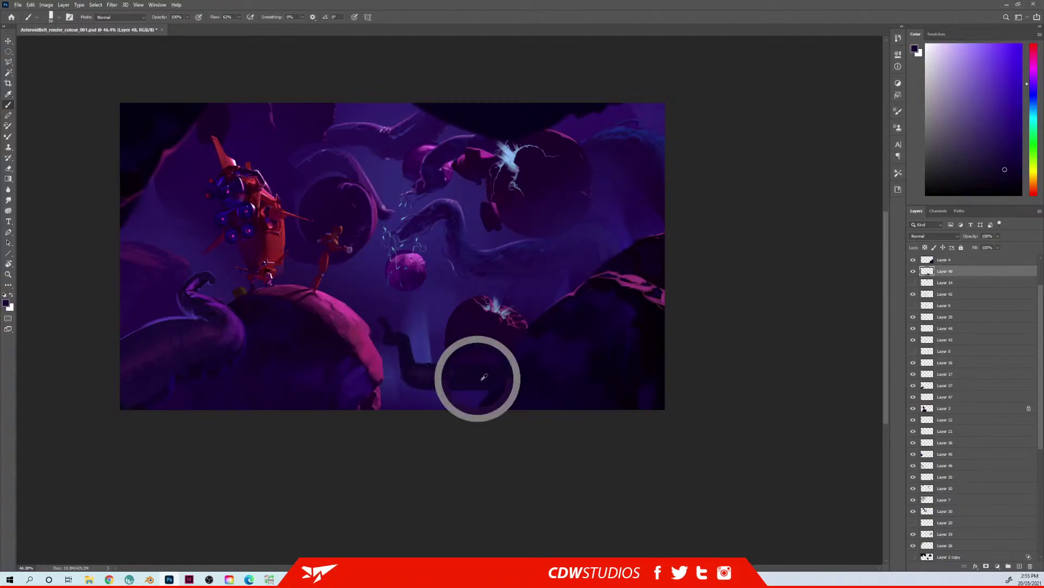
alt+click(435, 391)
drag(459, 368, 510, 371)
key(bracketleft)
key(bracketleft)
key(bracketleft)
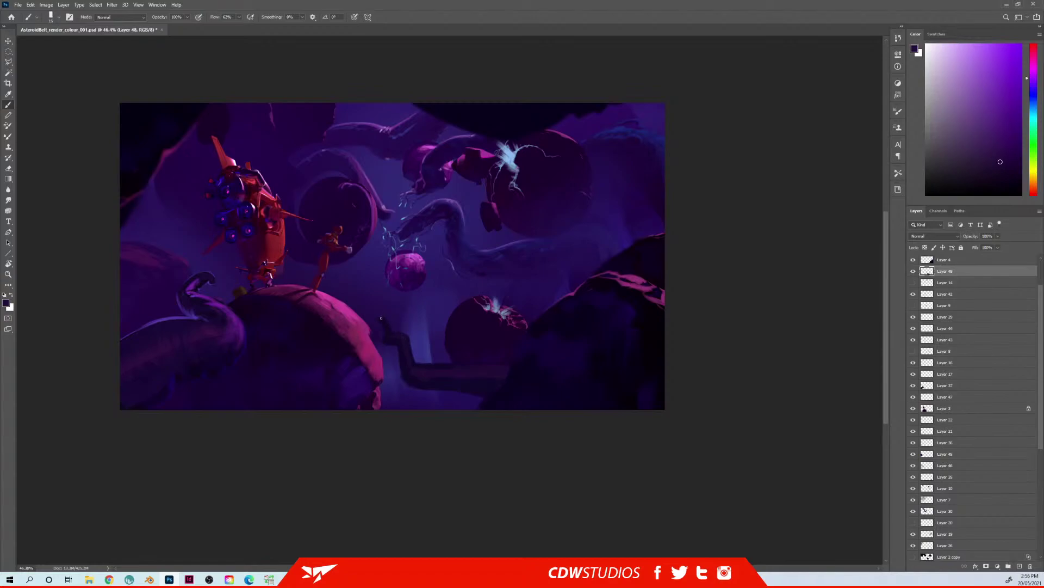
Step: Refine the thin tentacle's tip and bend with a mixed blue-violet and sampled purples, dark blues and near-black
alt+click(504, 255)
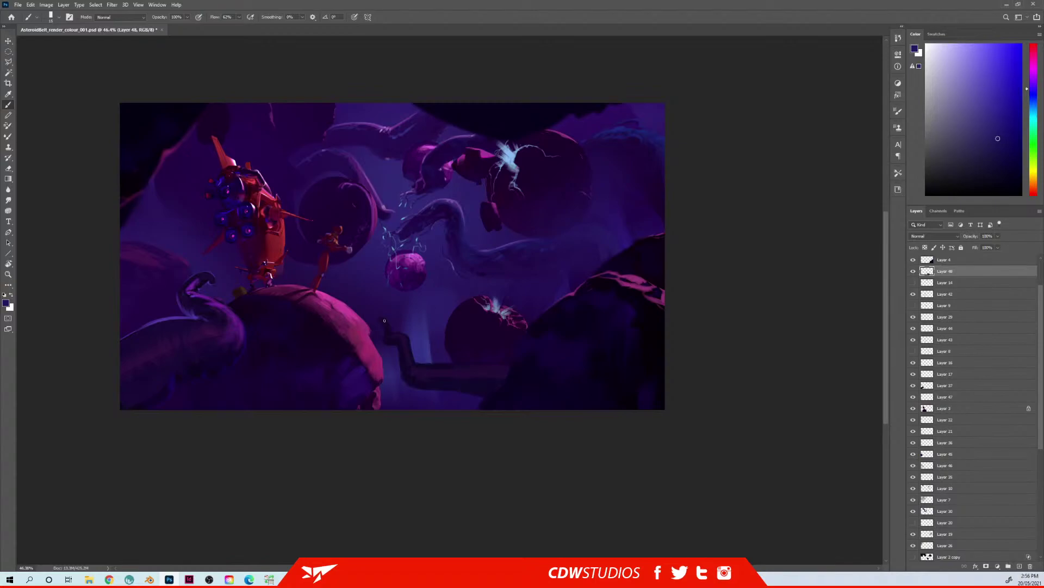
click(1033, 83)
drag(975, 127, 988, 124)
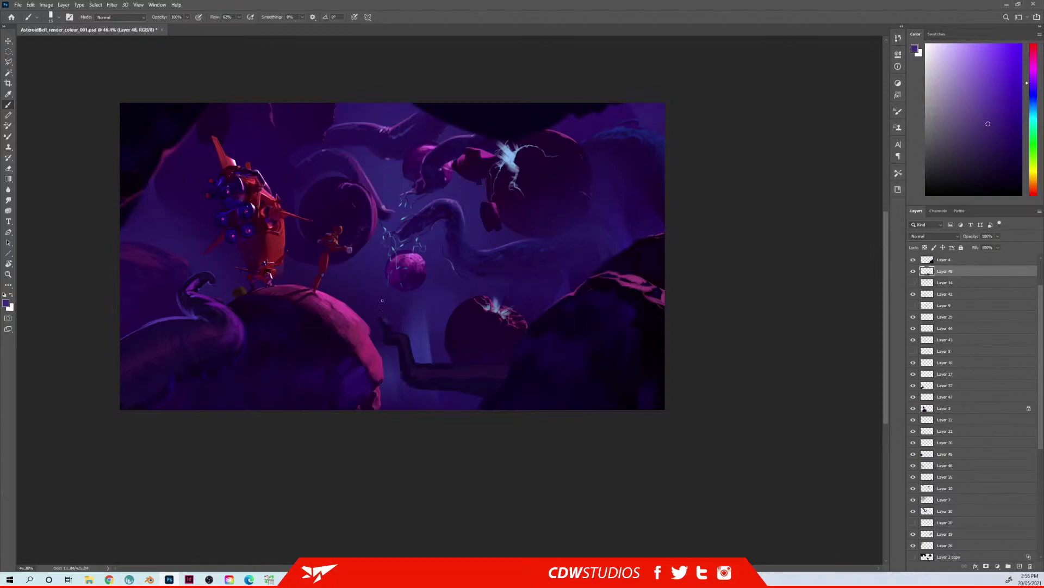
alt+click(383, 319)
alt+click(514, 324)
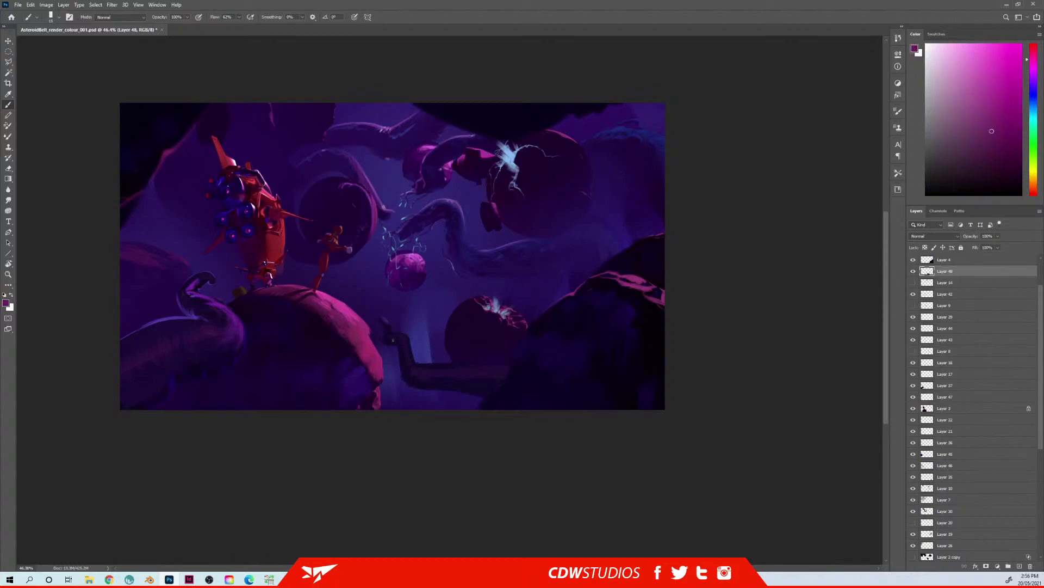
alt+click(400, 334)
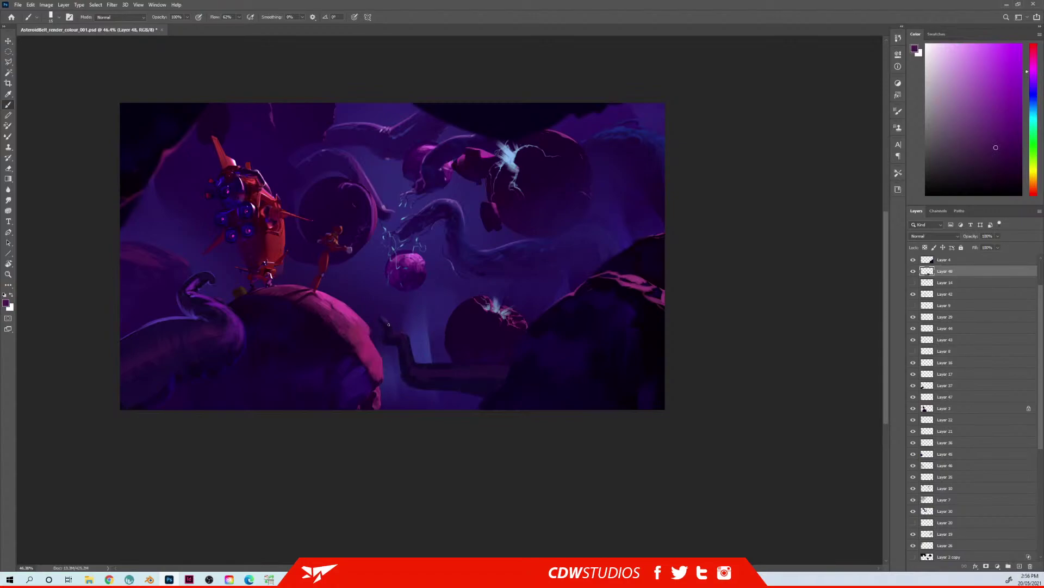
alt+click(390, 327)
alt+click(380, 315)
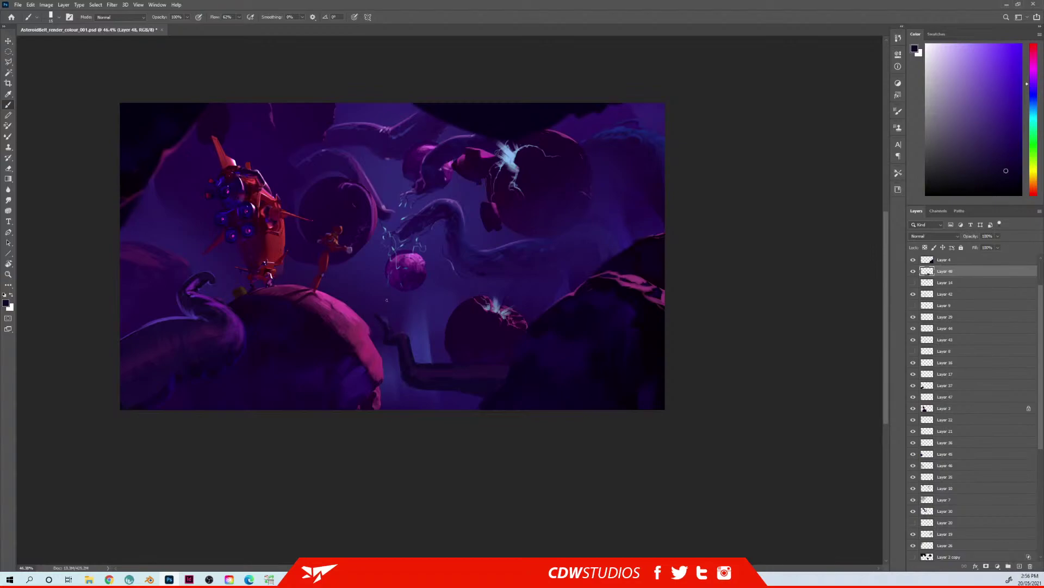
mouse_move(407, 364)
mouse_down()
mouse_move(394, 383)
mouse_move(395, 371)
mouse_up()
Step: Rotate the tentacle layer slightly counter-clockwise and reposition it so its tip overlaps the edge of the pink foreground asteroid
key(ctrl+t)
drag(598, 315, 594, 268)
drag(513, 342, 513, 332)
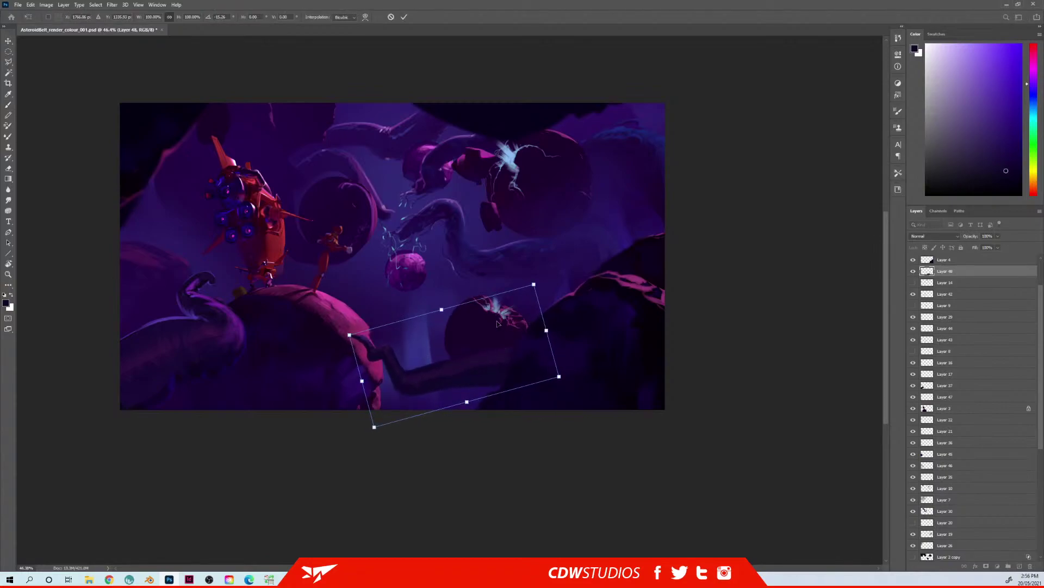
Step: Warp the tentacle, bulging its base upward into the right-hand rock and pulling its tip further over the pink asteroid
right_click(495, 324)
click(520, 380)
drag(456, 387, 456, 396)
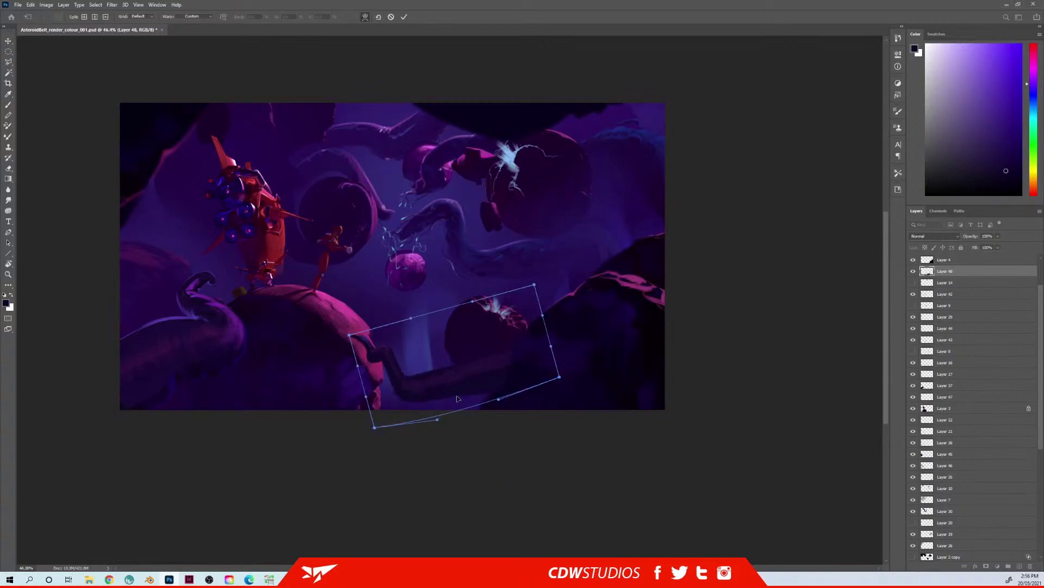
drag(559, 377, 571, 353)
drag(484, 392, 486, 401)
drag(527, 319, 528, 313)
drag(534, 285, 516, 244)
drag(528, 326, 525, 314)
mouse_move(384, 361)
mouse_down()
mouse_move(350, 333)
mouse_move(354, 346)
mouse_move(342, 344)
mouse_up()
key(Return)
Step: Touch up the warped tentacle's tip and bends with sampled blues and dark violets, undoing one blue stroke
key(b)
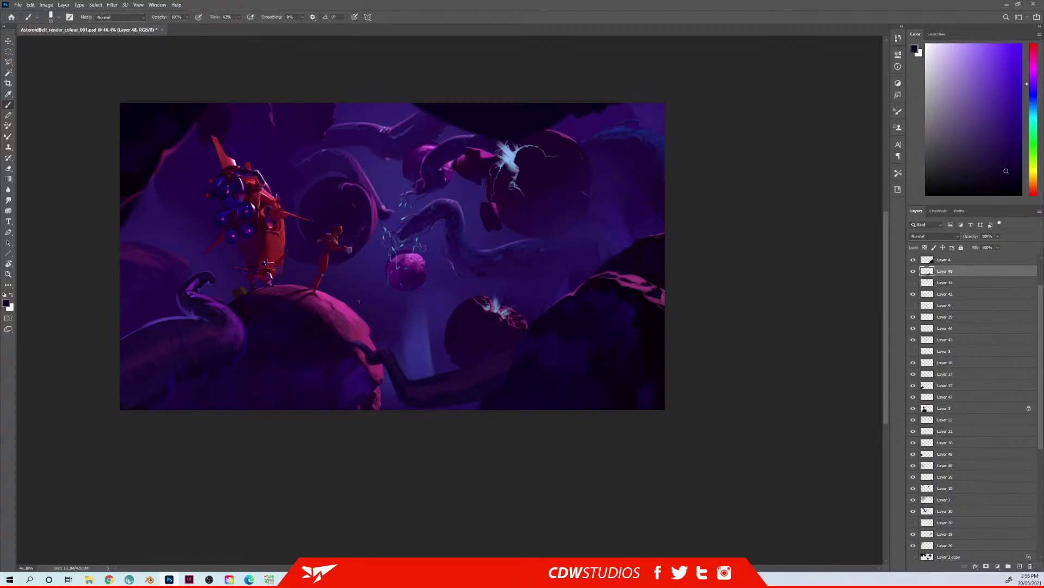
alt+click(368, 344)
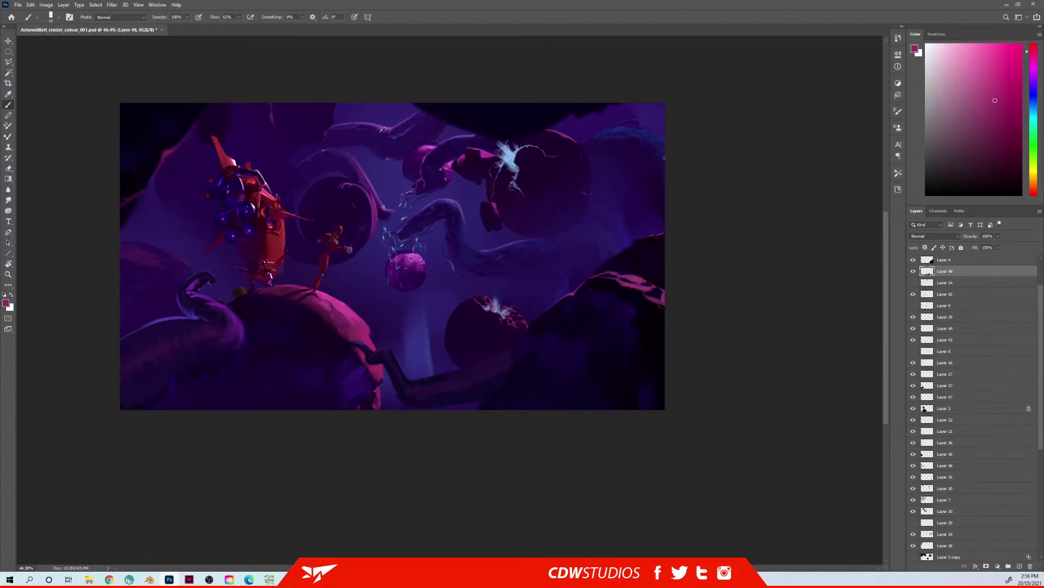
alt+click(400, 133)
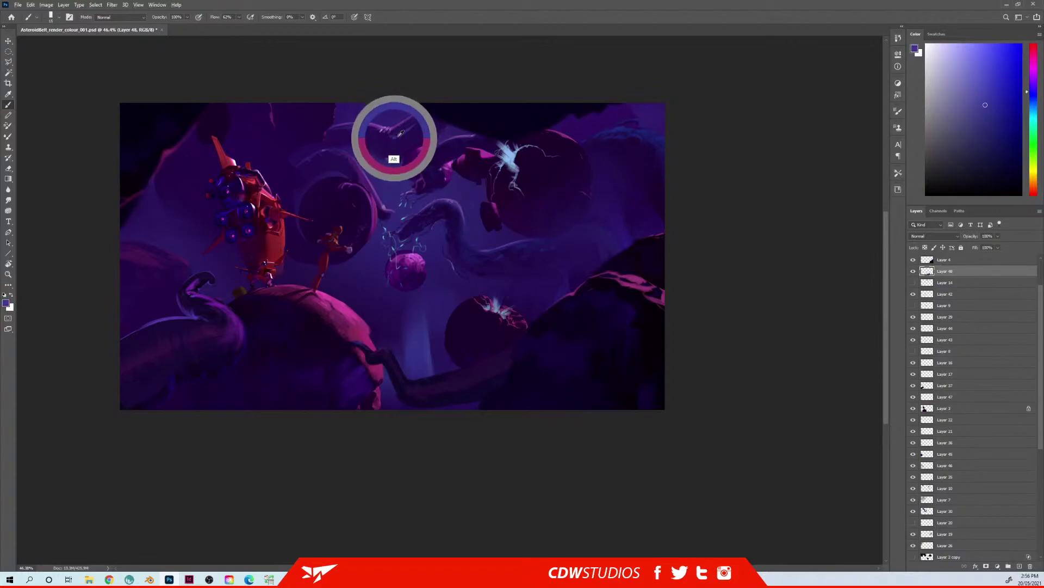
click(1035, 94)
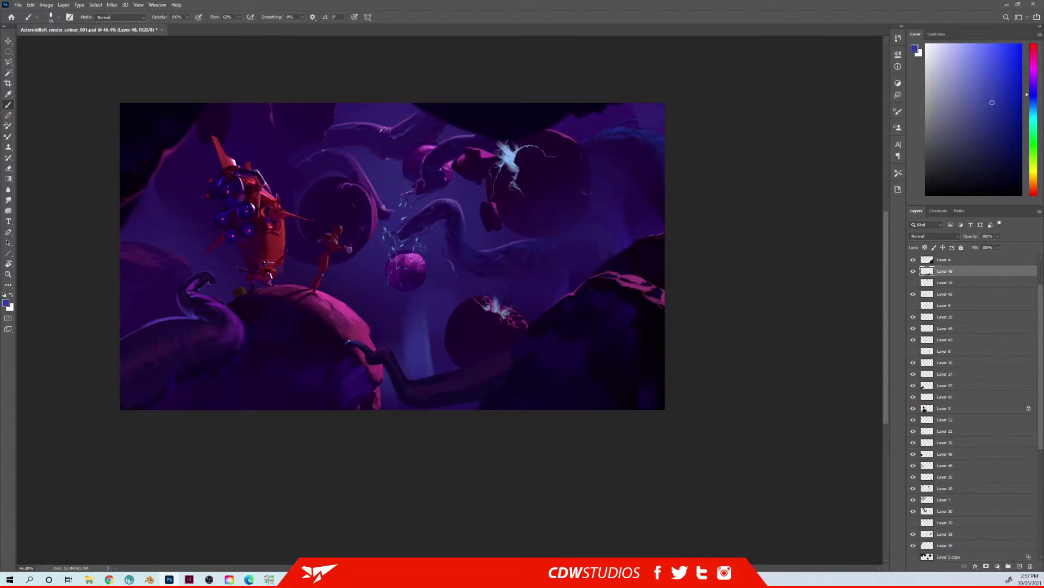
key(ctrl+z)
alt+click(390, 363)
alt+click(421, 392)
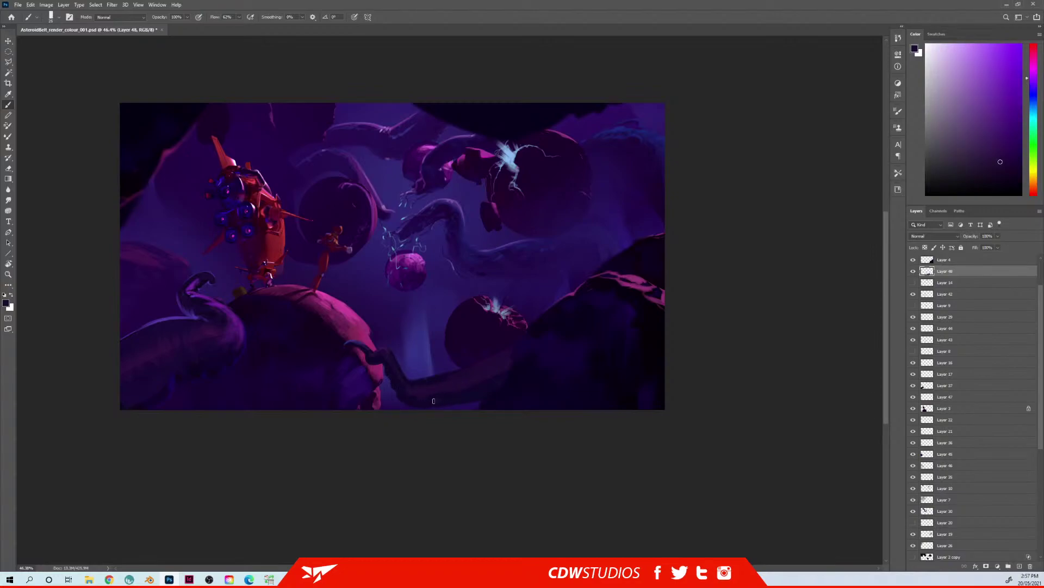
Step: Switch to the Ink Brush preset from the Sketching set and texture the tentacle's bends with sampled dark purples
right_click(424, 358)
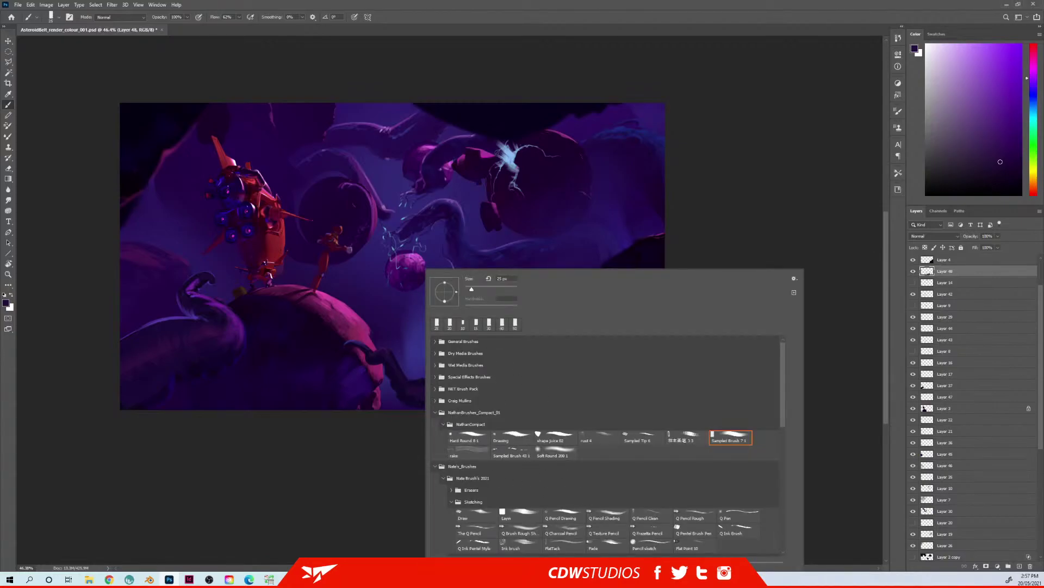
click(526, 546)
click(321, 542)
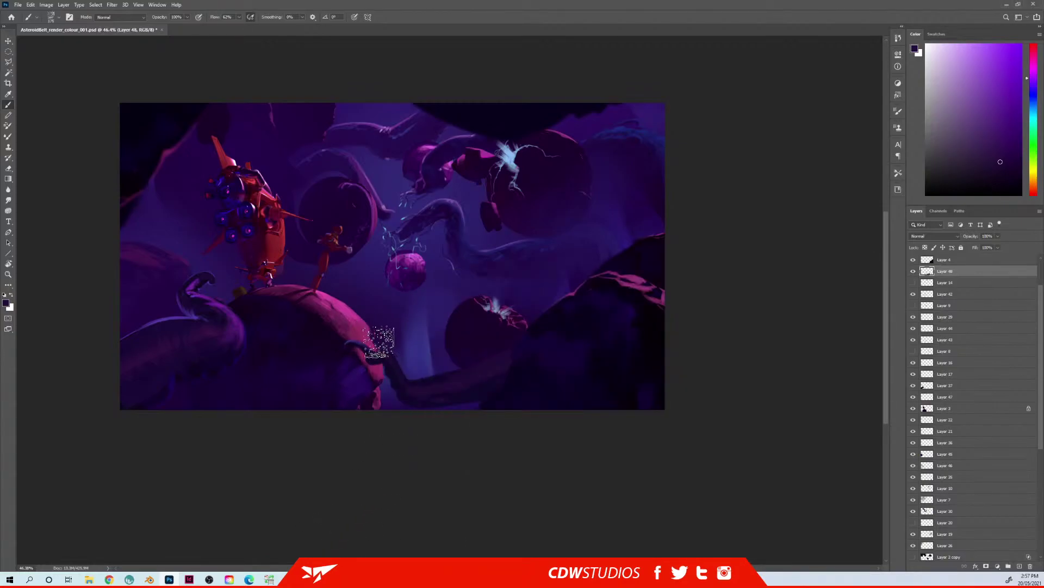
alt+click(383, 379)
alt+click(384, 367)
alt+click(413, 379)
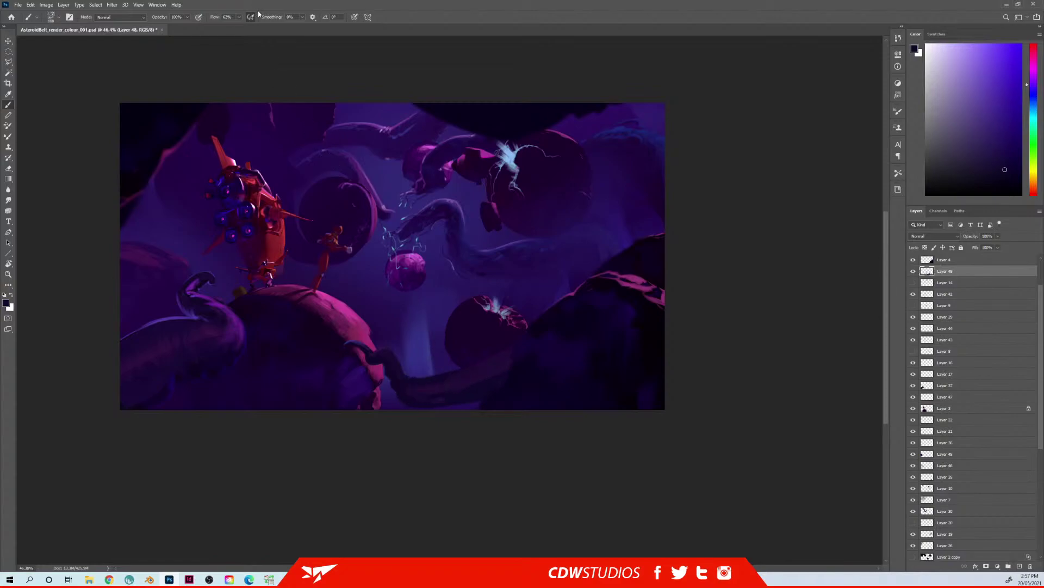
Step: Lower the brush flow, enlarge the brush, and softly darken the tentacle's thick base with a sampled dark tone
drag(219, 17, 214, 17)
key(])
key(])
key(])
key(])
alt+click(479, 393)
mouse_move(490, 365)
mouse_down()
mouse_move(499, 362)
mouse_move(409, 379)
mouse_up()
Step: Paint a lighter violet highlight along the upper edge of the tentacle's base, using a smaller brush and a colour sampled from the background tentacle
key(bracketleft)
key(bracketleft)
alt+click(489, 247)
drag(522, 337, 466, 372)
drag(512, 343, 440, 371)
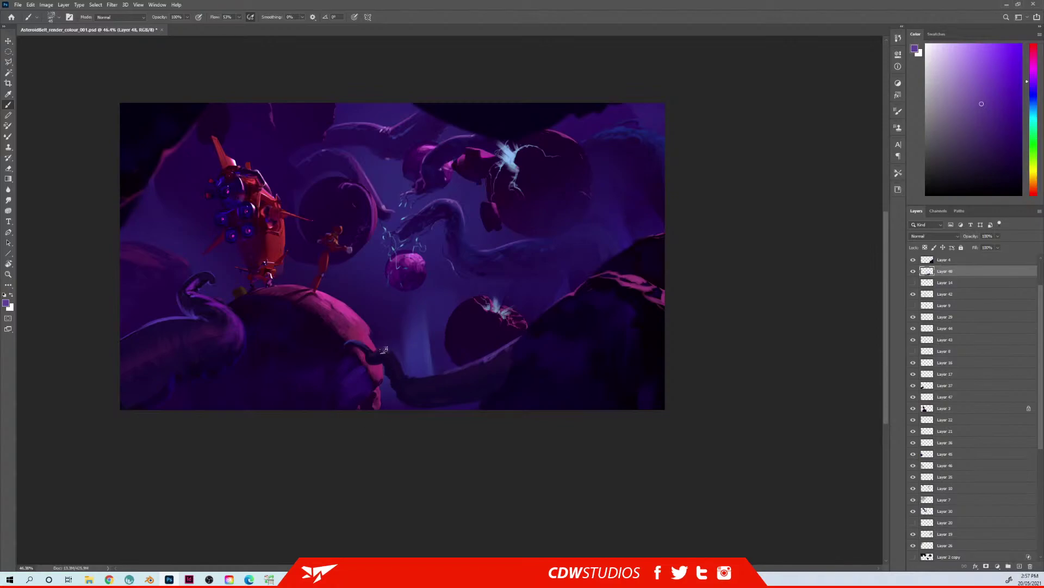
Step: Model the tentacle's bend beside the pink asteroid with purples sampled from the surrounding painting
key(alt)
alt+click(215, 298)
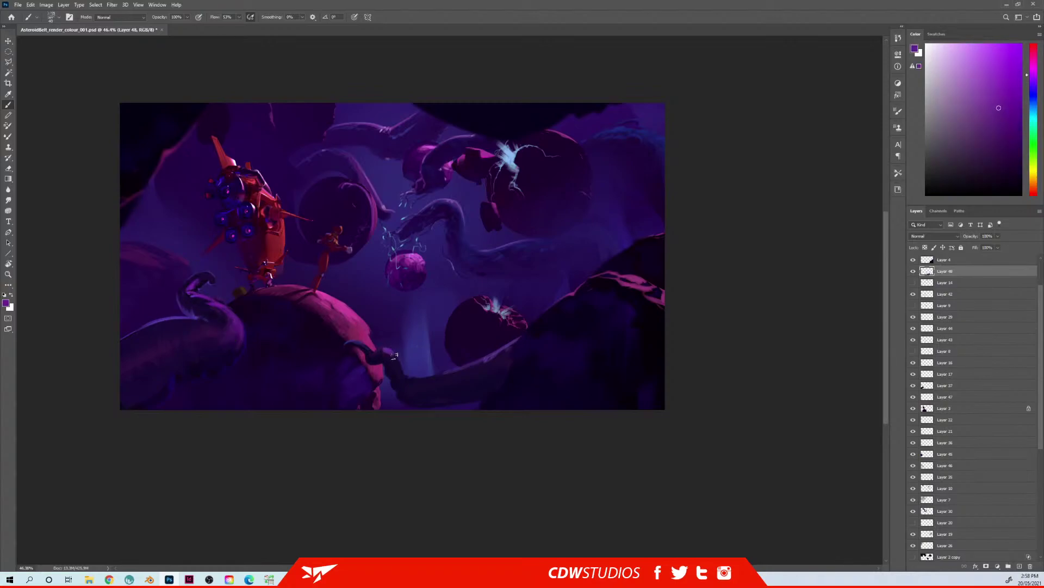
alt+click(387, 345)
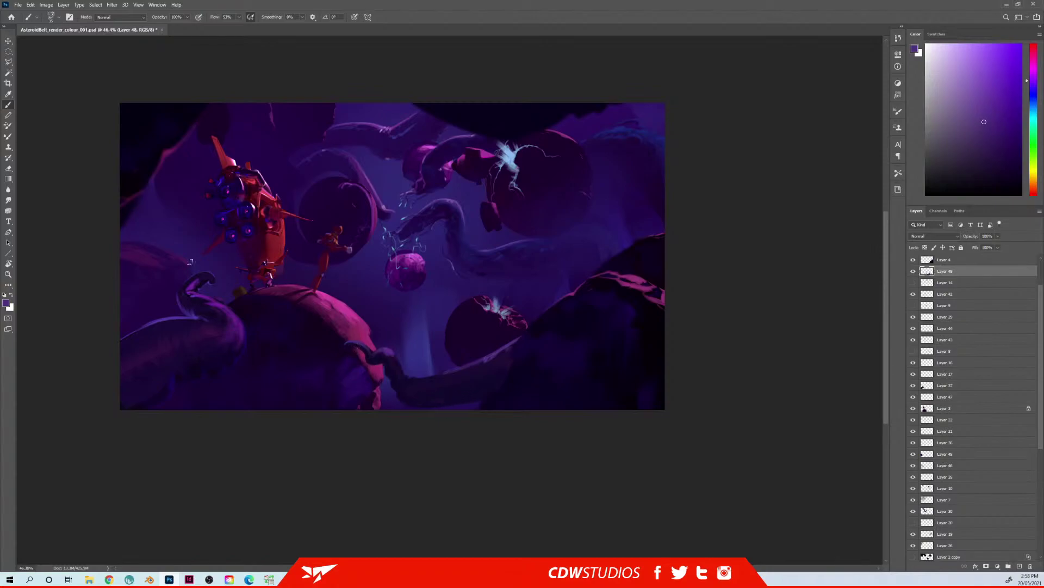
alt+click(393, 388)
Step: Raise the brush flow to 100%, paint small dark tendrils around the tentacle's bend, and dot bright cyan accents near its tip
drag(215, 18, 249, 38)
key(alt)
alt+click(485, 376)
alt+click(403, 395)
alt+click(404, 376)
click(1034, 111)
click(1002, 47)
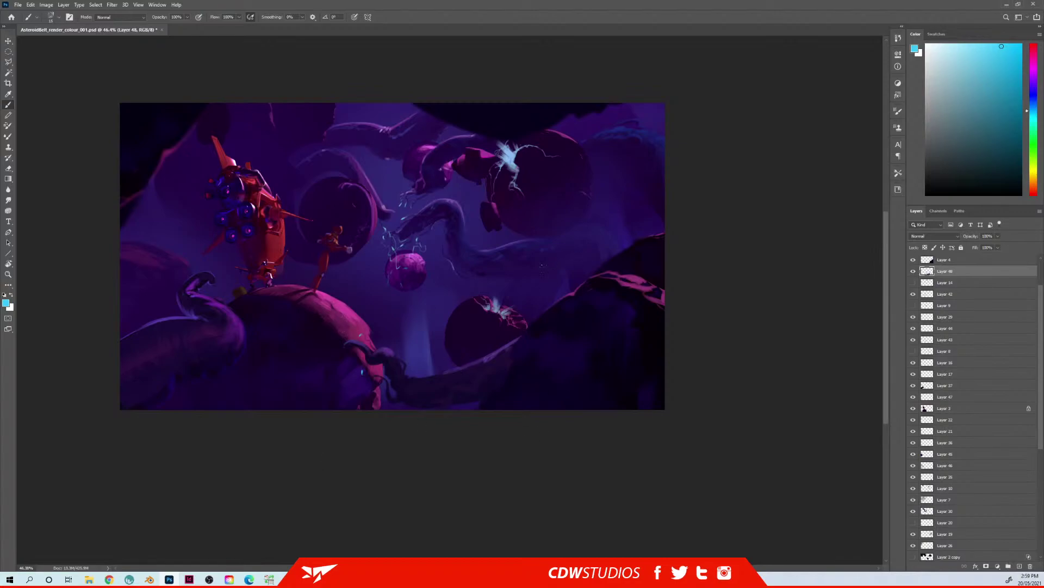
Step: Move the right-hand foreground rock on Layer 4 down and to the left, and stretch it taller
key(ctrl)
click(600, 325)
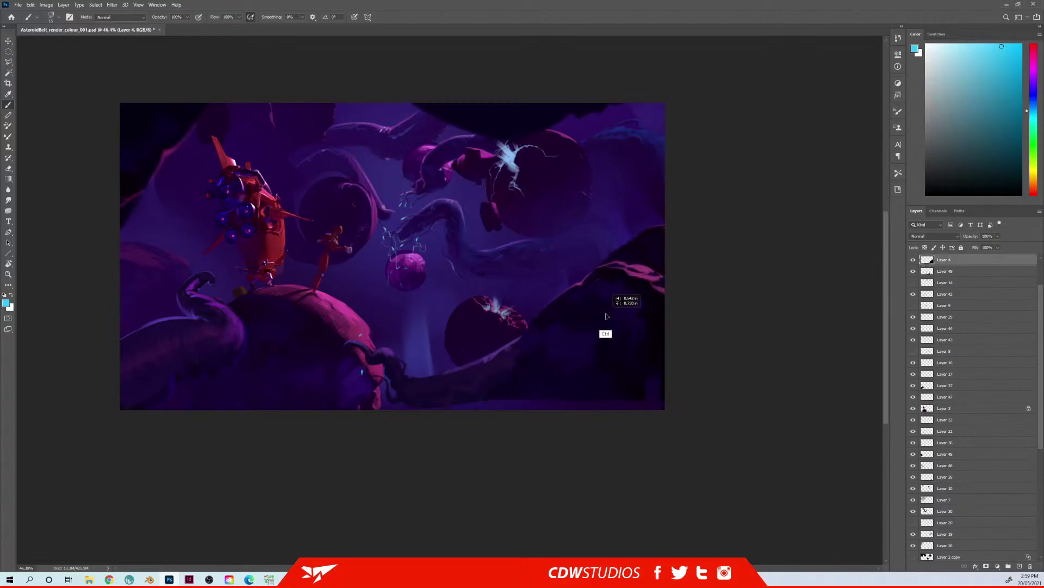
drag(600, 334, 594, 329)
key(ctrl+t)
mouse_move(583, 403)
mouse_down()
mouse_move(574, 400)
mouse_move(575, 420)
mouse_up()
drag(631, 362, 608, 376)
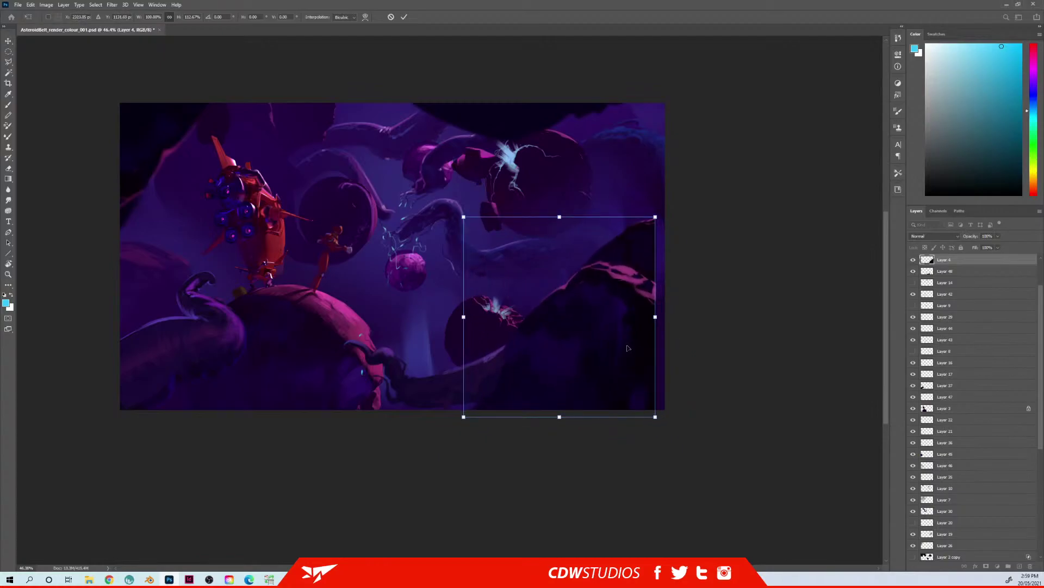
key(Return)
key(b)
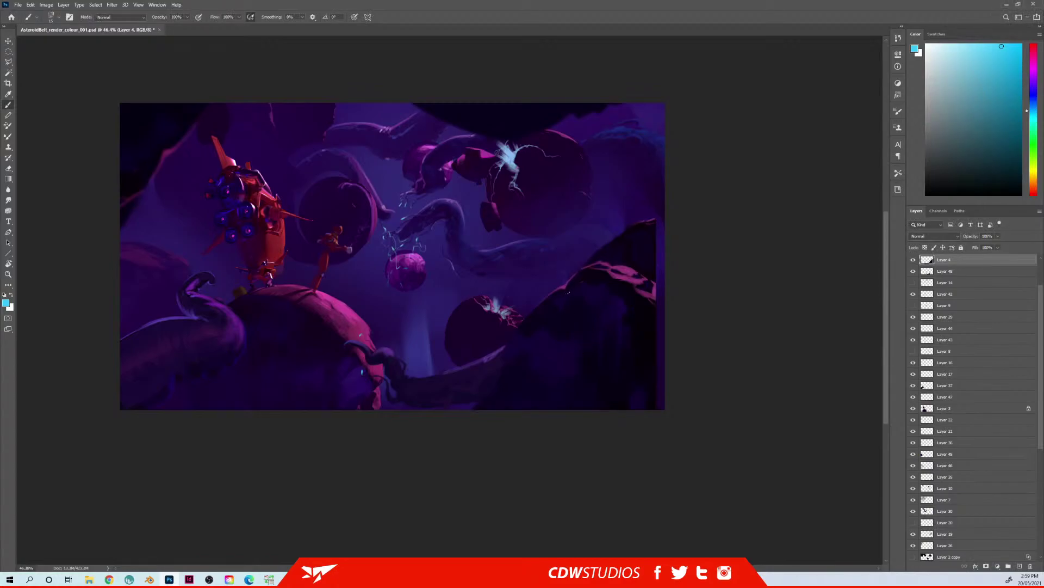
Step: Create a new layer and draw a rounded near-black form arching over the peak of the right-hand foreground rock
key(ctrl+shift+n)
key(Return)
alt+click(632, 254)
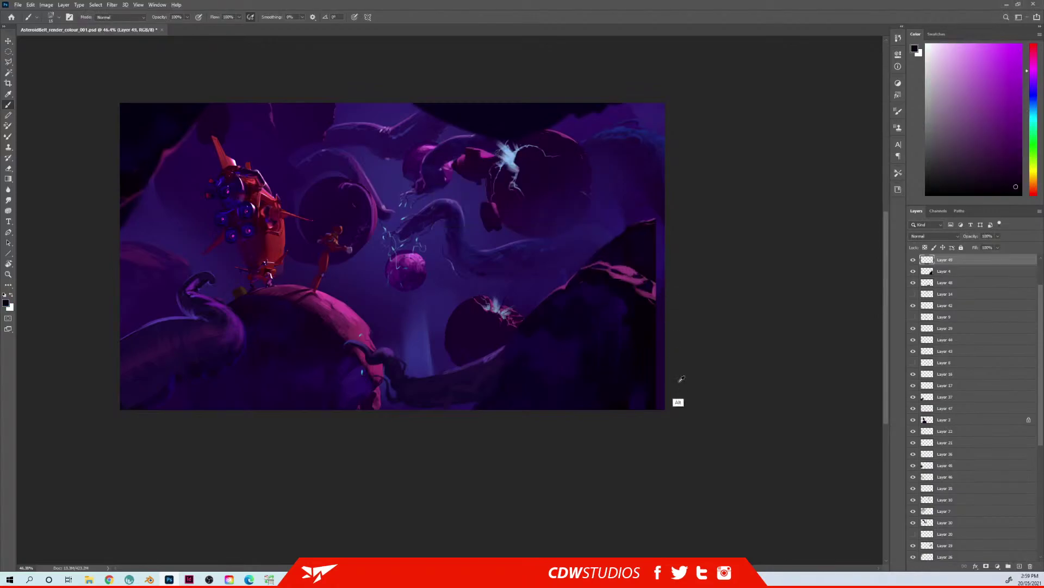
mouse_move(552, 266)
mouse_down()
mouse_move(573, 270)
mouse_move(544, 290)
mouse_move(576, 268)
mouse_move(569, 279)
mouse_move(572, 265)
mouse_move(566, 287)
mouse_up()
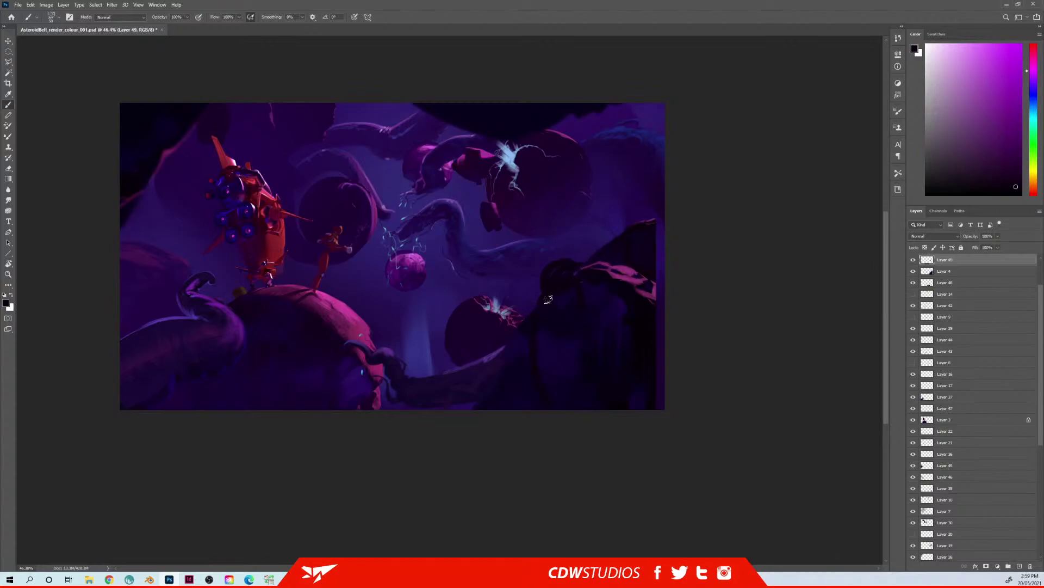
Step: Fill the near-black form down to the canvas's lower edge with a much larger brush
key(ctrl)
key(bracketright)
key(bracketright)
key(bracketright)
key(bracketright)
key(bracketright)
key(bracketright)
key(bracketright)
key(bracketright)
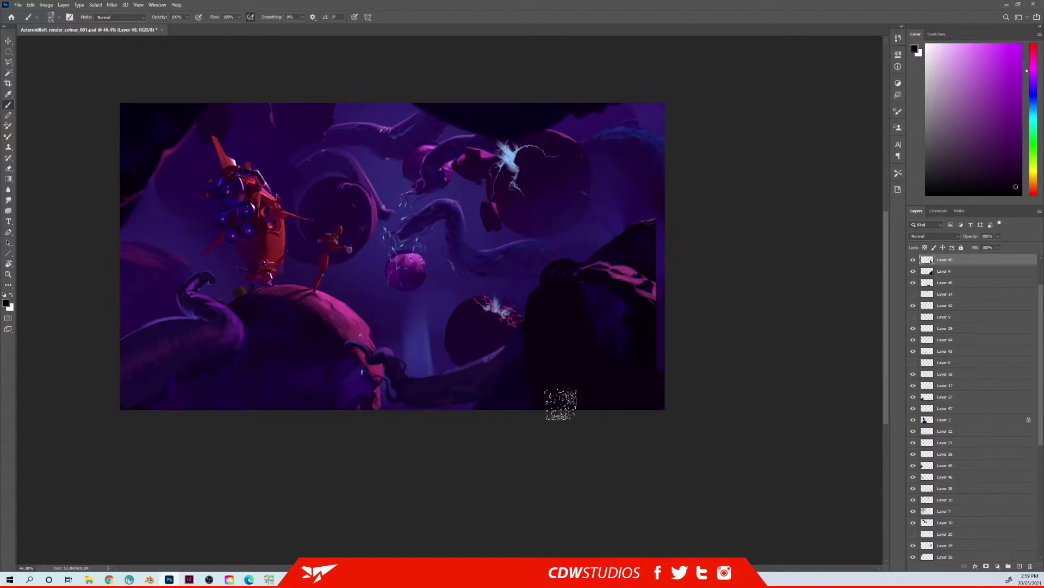
Step: Shade the body of the dark form with a sampled deep violet, using a large brush at 12% flow
key(bracketleft)
key(bracketleft)
key(bracketleft)
alt+click(539, 319)
key(bracketleft)
key(bracketleft)
key(bracketleft)
key(bracketleft)
key(bracketleft)
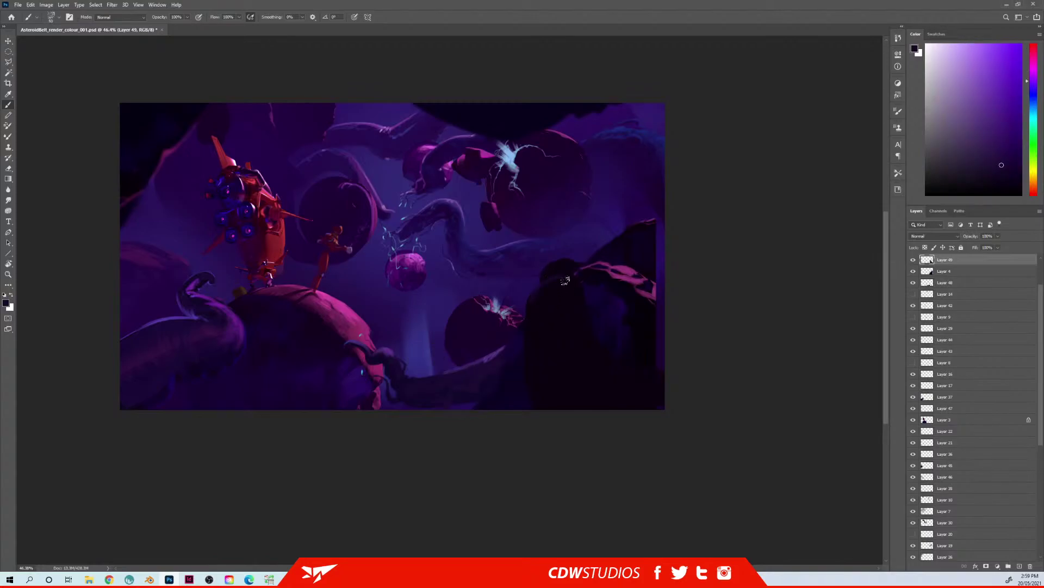
key(bracketright)
key(bracketright)
key(bracketright)
key(bracketright)
key(bracketright)
key(bracketright)
key(bracketright)
key(bracketright)
drag(210, 20, 215, 19)
drag(560, 290, 548, 302)
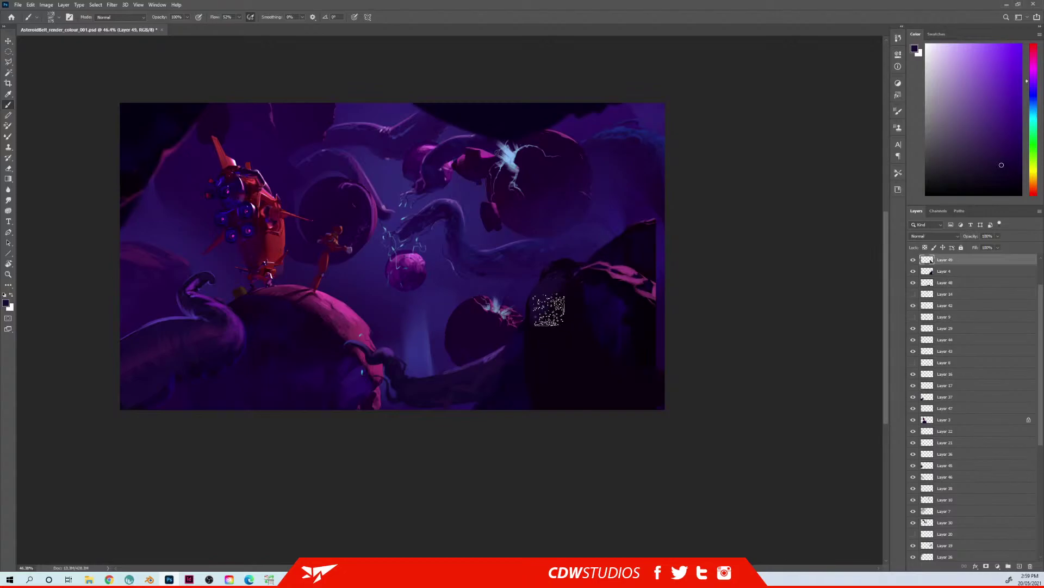
key(bracketright)
key(bracketright)
key(bracketright)
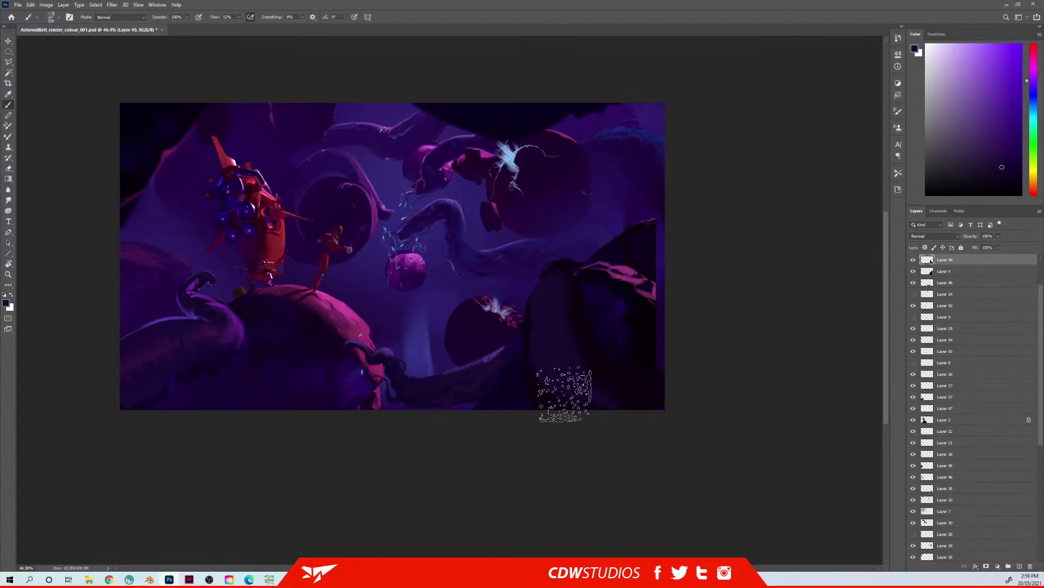
Step: Define the dark boundary around the violet-shaded side of the form with sampled near-black and a smaller brush
key(alt)
alt+click(592, 293)
key(bracketleft)
key(bracketleft)
key(bracketleft)
key(bracketleft)
key(bracketleft)
key(bracketleft)
key(bracketleft)
key(bracketleft)
key(bracketleft)
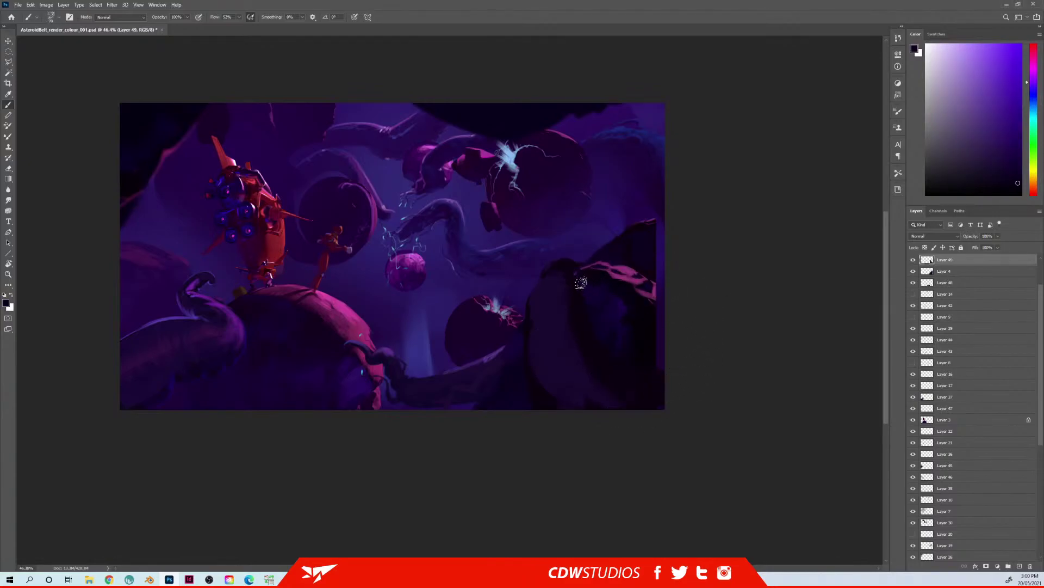
alt+click(567, 309)
Step: Paint a muted blue-violet rim light along the form's upper edge and blend it with sampled dark tones
alt+click(481, 271)
alt+click(494, 326)
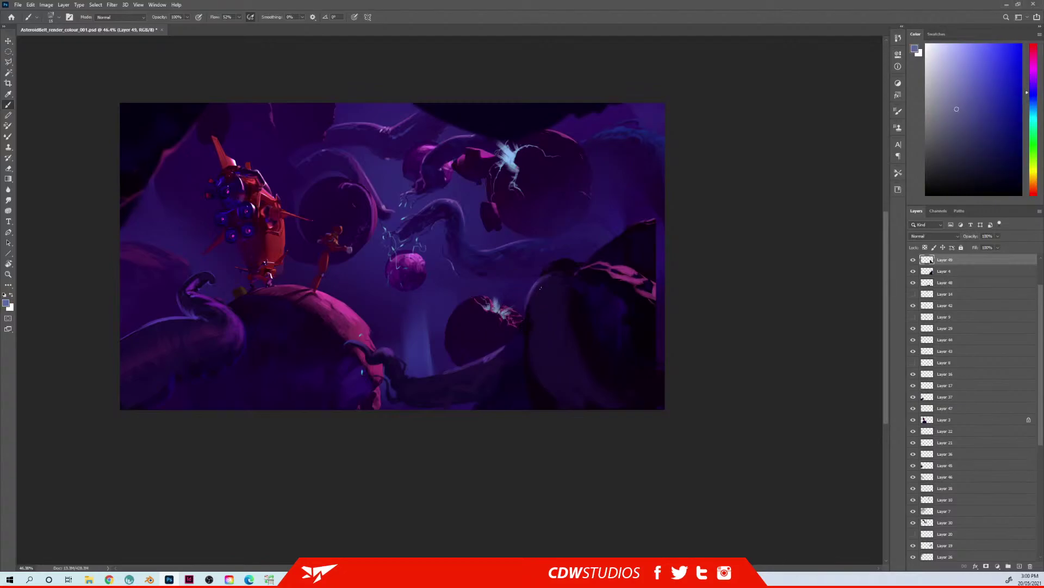
alt+click(544, 297)
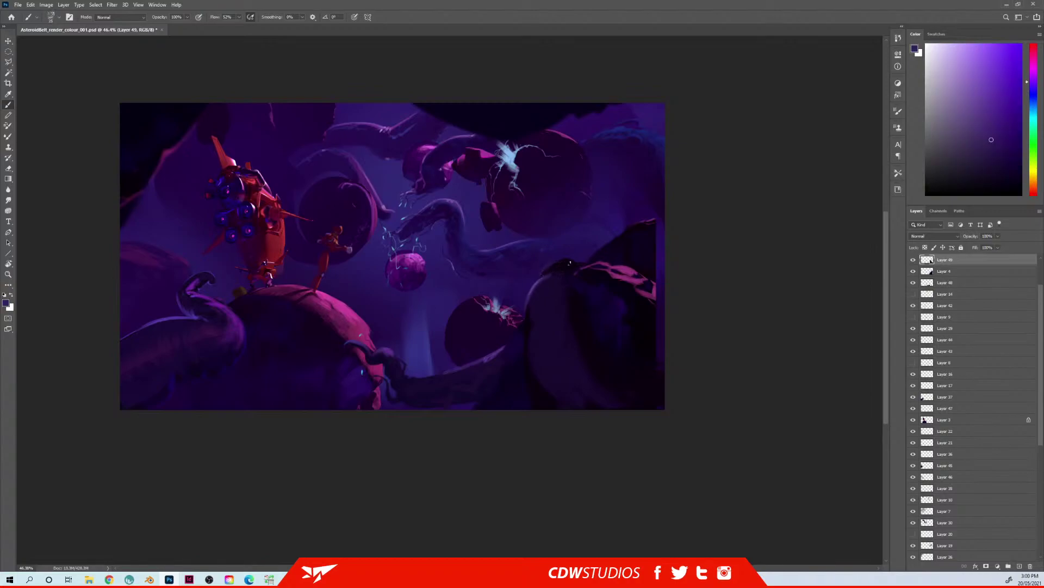
alt+click(544, 274)
alt+click(580, 325)
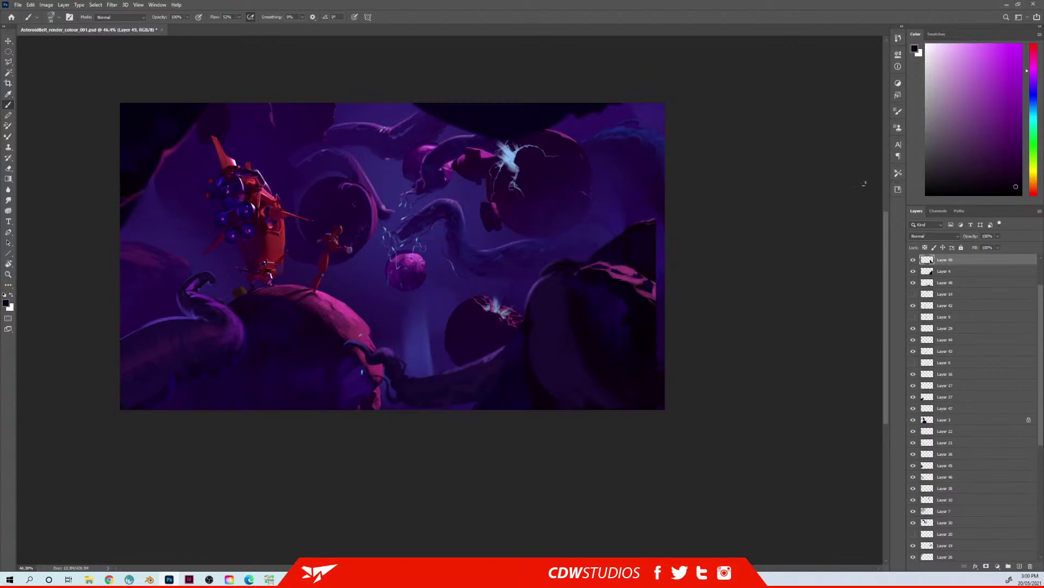
Step: Pick a saturated blue and paint small glowing blue marks in the dark area of the right-hand rock
click(1017, 82)
drag(1034, 105, 1034, 99)
click(1000, 58)
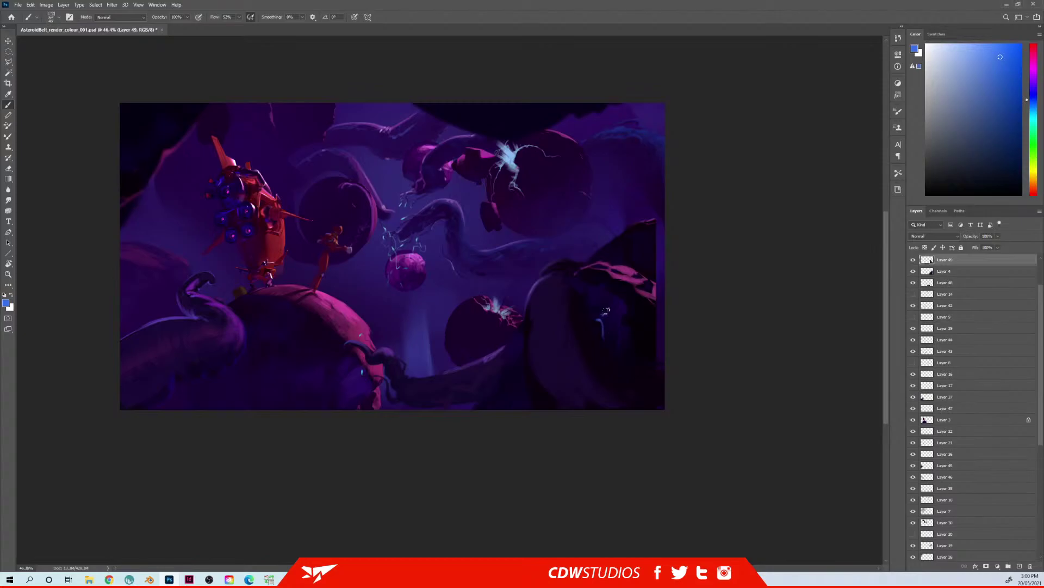
alt+click(607, 308)
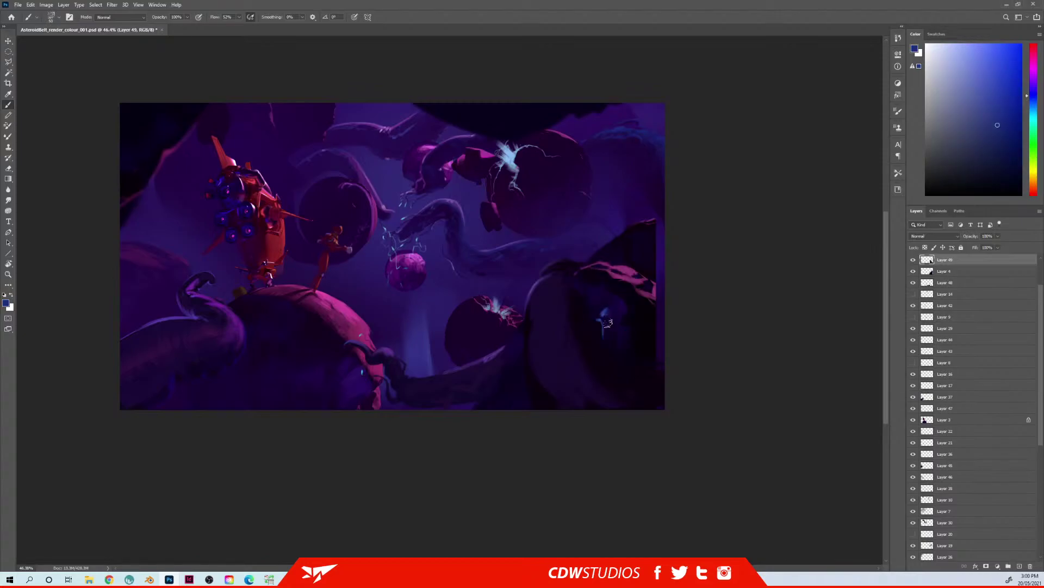
drag(614, 311, 610, 339)
drag(599, 297, 591, 287)
alt+click(599, 318)
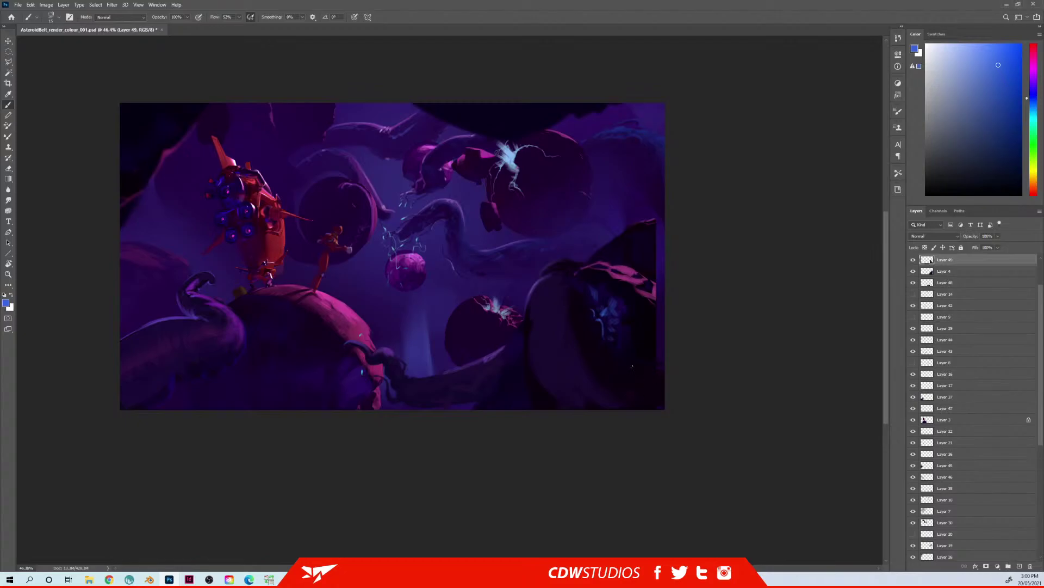
Step: Paint a glowing blue crescent low in the rock's dark opening and shade the adjoining form with sampled deep violets
drag(619, 359, 644, 368)
alt+click(538, 319)
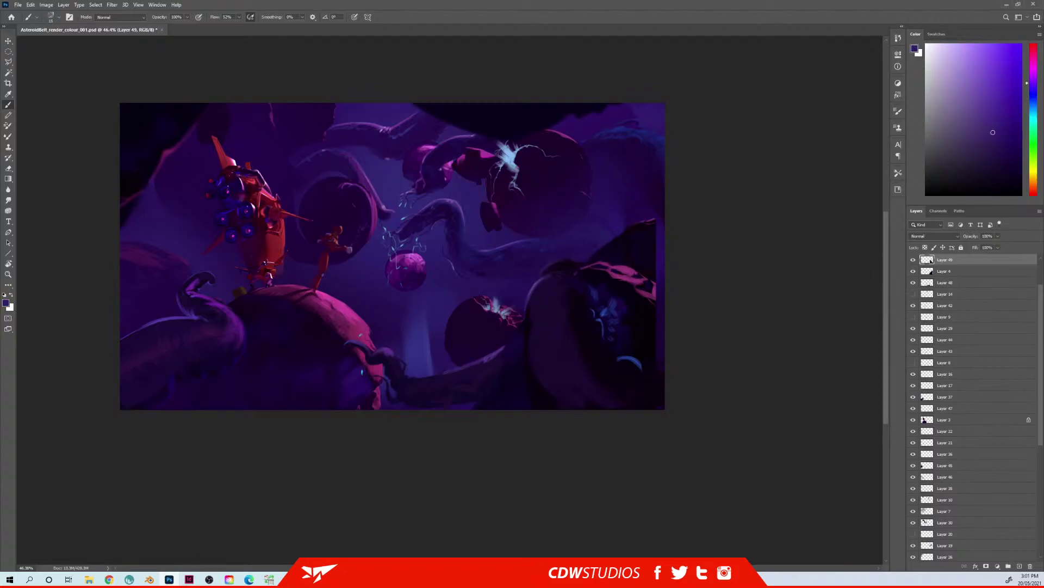
alt+click(551, 267)
alt+click(534, 288)
alt+click(535, 335)
alt+click(466, 408)
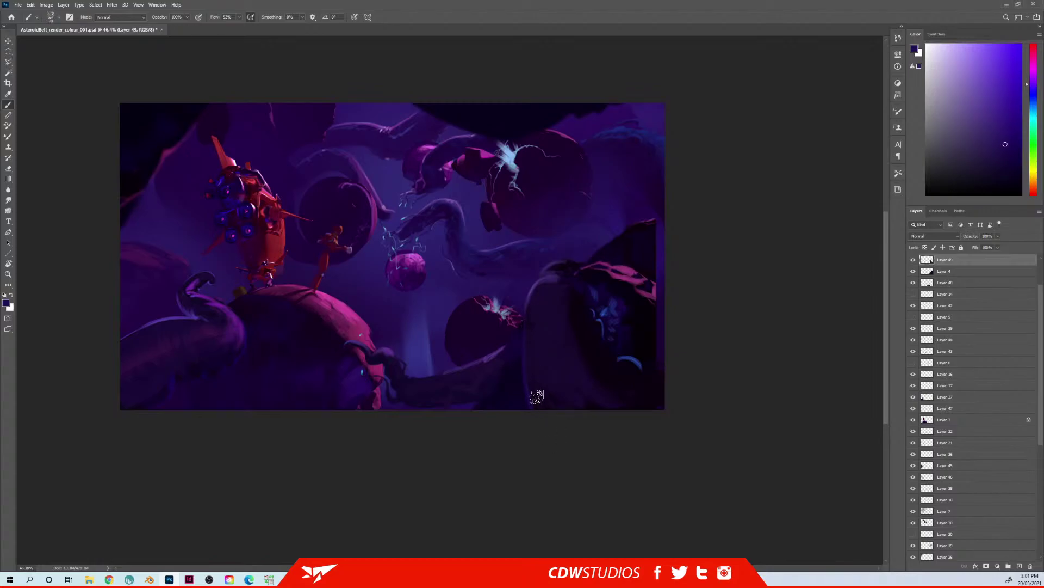
Step: Brush sampled deep violet over the base of the form with an enlarged brush, reducing the brush size for finer work
key(bracketright)
key(bracketright)
key(bracketright)
key(bracketright)
key(bracketright)
mouse_move(534, 412)
mouse_down()
mouse_move(540, 372)
mouse_move(560, 417)
mouse_up()
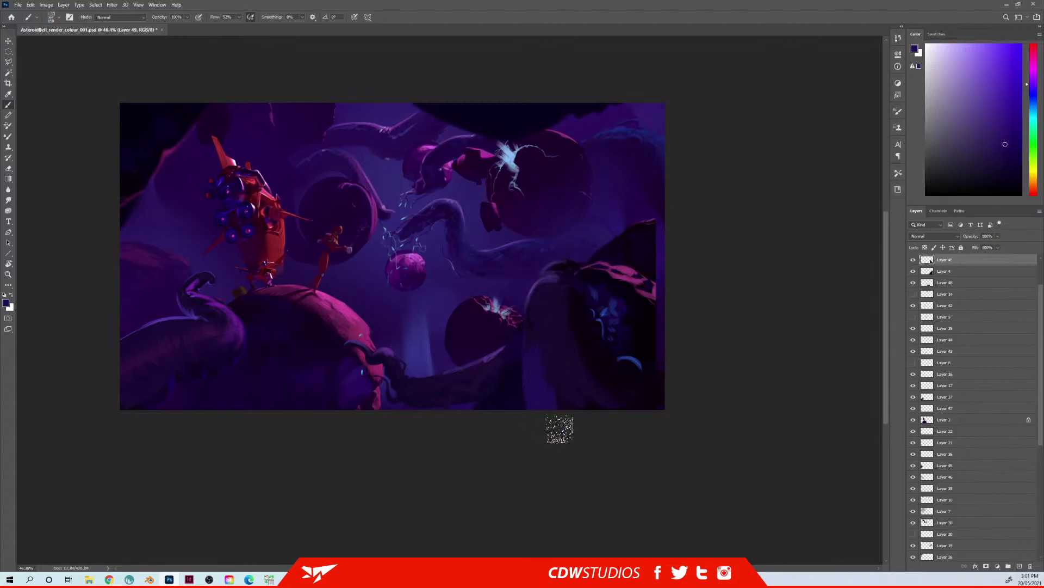
key(bracketleft)
key(bracketleft)
key(bracketleft)
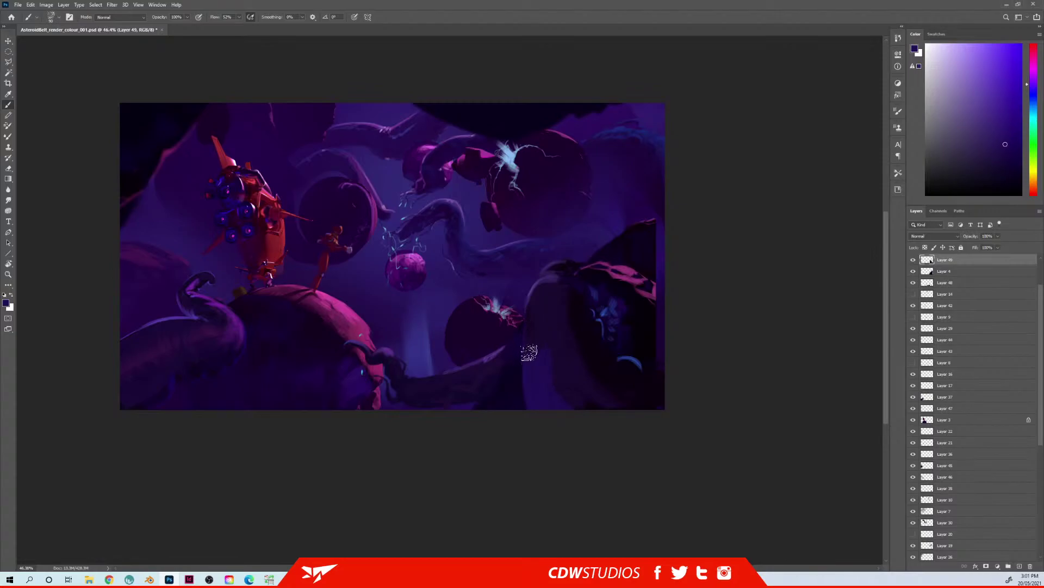
Step: Paint subtle ridges and a lighter outer rim along the form's body with sampled violet tones
alt+click(528, 334)
alt+click(555, 303)
key(alt)
alt+click(553, 360)
alt+click(541, 290)
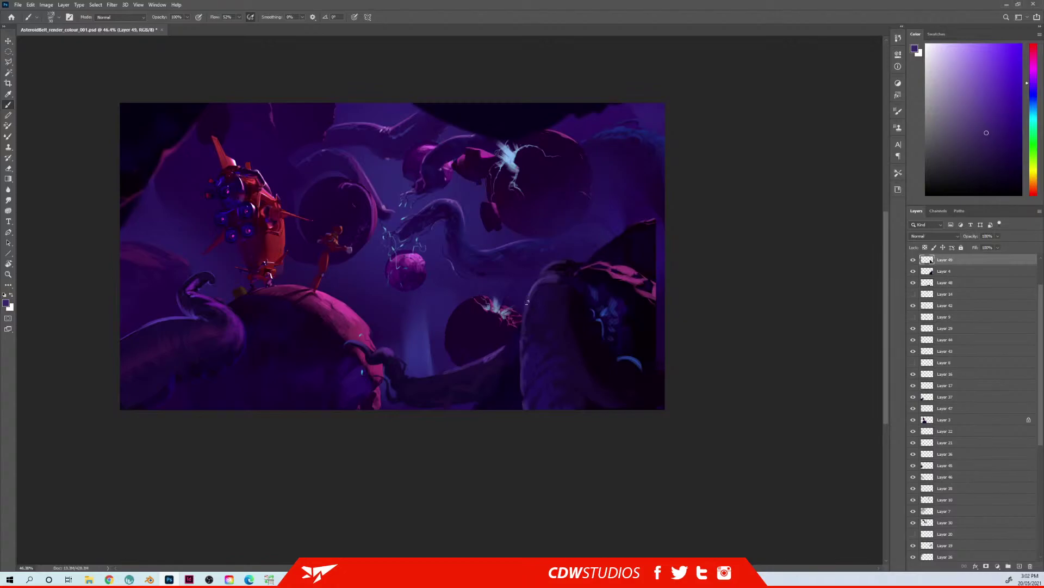
Step: Paint a blue reflected-light edge along the inner side of the form, bordering the dark opening, with sampled blues
alt+click(557, 280)
alt+click(598, 190)
alt+click(609, 308)
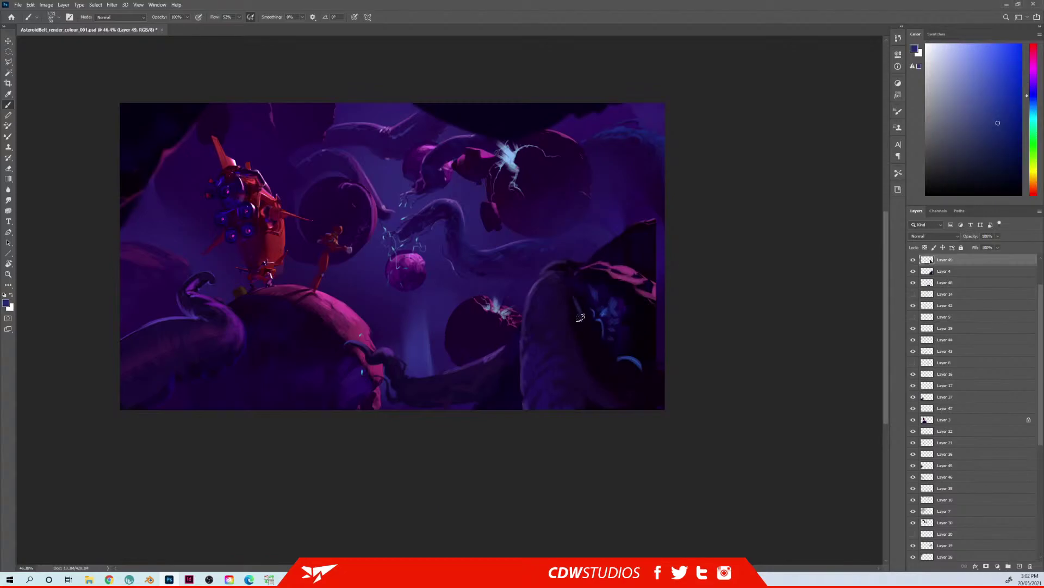
alt+click(581, 313)
mouse_move(583, 320)
mouse_down()
mouse_move(599, 377)
mouse_move(613, 397)
mouse_move(635, 400)
mouse_move(617, 387)
mouse_up()
key(ctrl+z)
drag(592, 350, 605, 374)
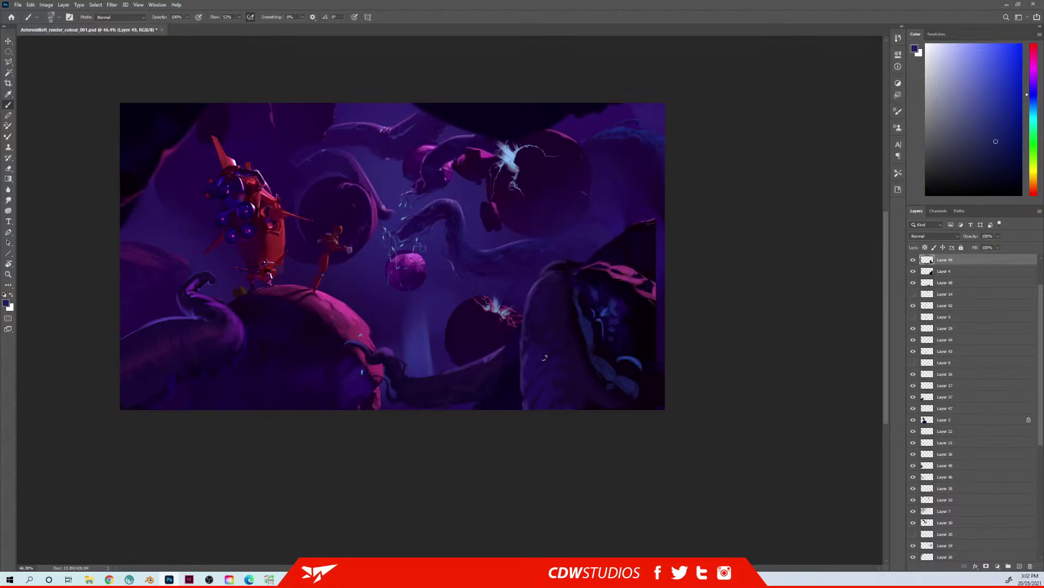
Step: Refine the form's crest and side with sampled dark violet where it meets the right-hand rock
drag(546, 363, 522, 351)
alt+click(551, 291)
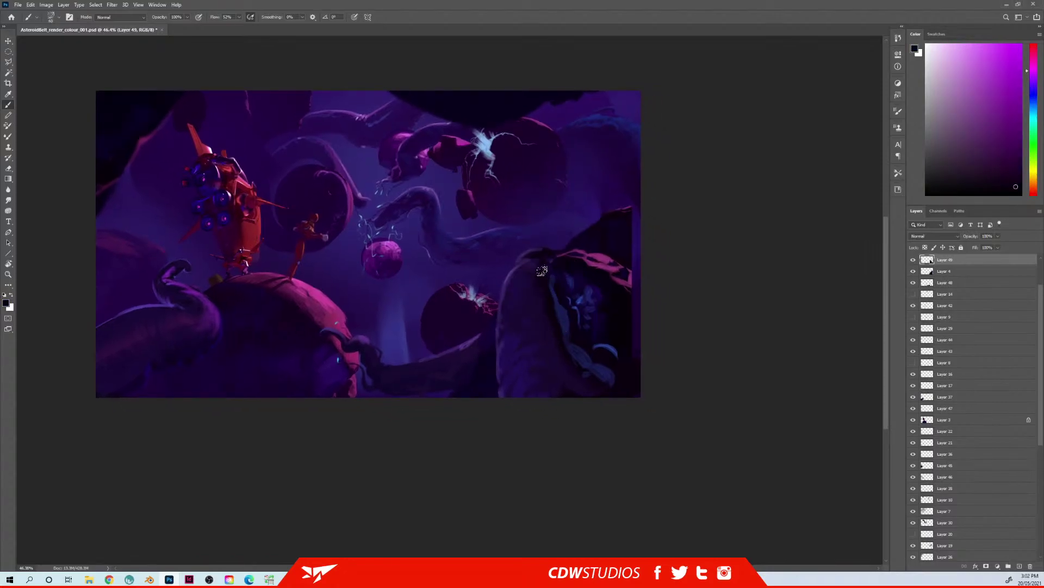
alt+click(537, 304)
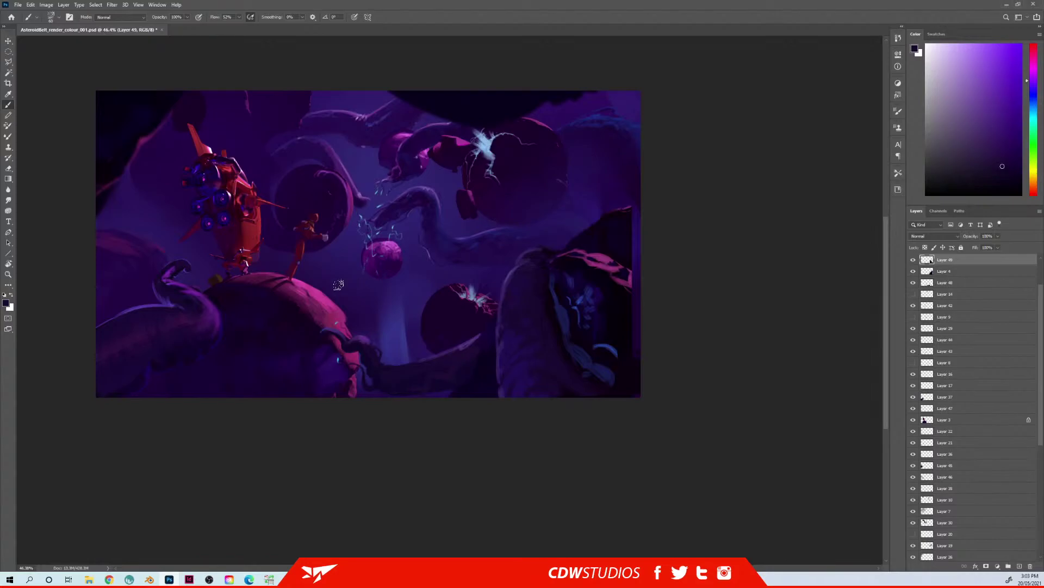
Step: Pick a brighter purple and paint a highlight on the small tentacle curling over the pink asteroid
alt+click(364, 341)
click(992, 62)
click(1033, 73)
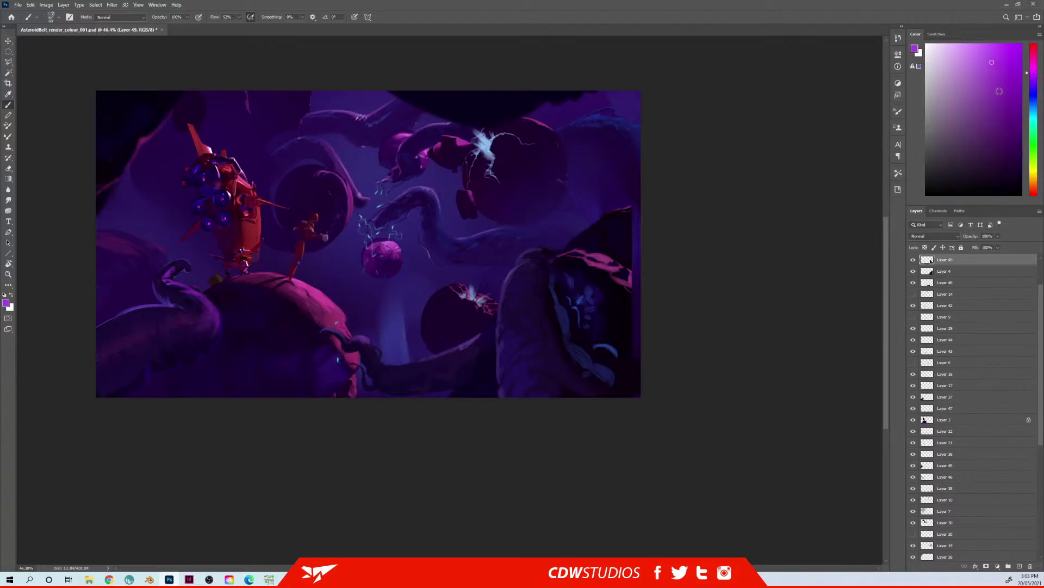
drag(359, 339, 361, 338)
Step: Blend the small tentacle's curls and the long tentacle's upper edge with sampled violet and dark tones
alt+click(468, 340)
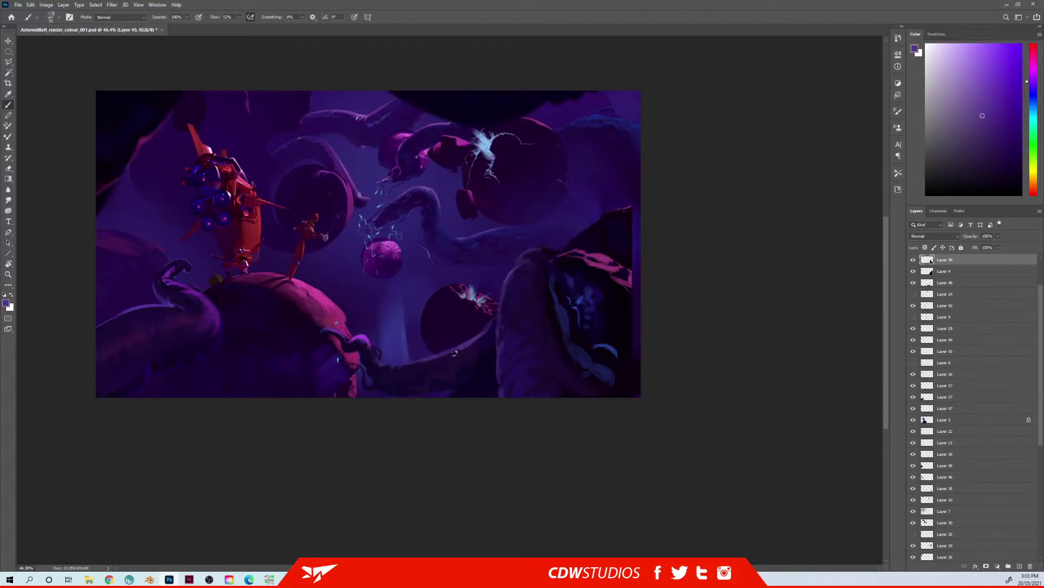
alt+click(480, 333)
alt+click(359, 343)
alt+click(323, 367)
alt+click(350, 362)
mouse_move(353, 349)
mouse_down()
mouse_move(364, 346)
mouse_move(366, 359)
mouse_up()
Step: Deepen the folds of the long tentacle and strengthen the large form's ridges with sampled violets
alt+click(463, 358)
alt+click(536, 353)
alt+click(542, 247)
alt+click(553, 249)
Step: Paint a scalloped blue edge with bright cyan highlights along the inside of the dark opening, using picked and sampled blues
click(1034, 110)
click(997, 45)
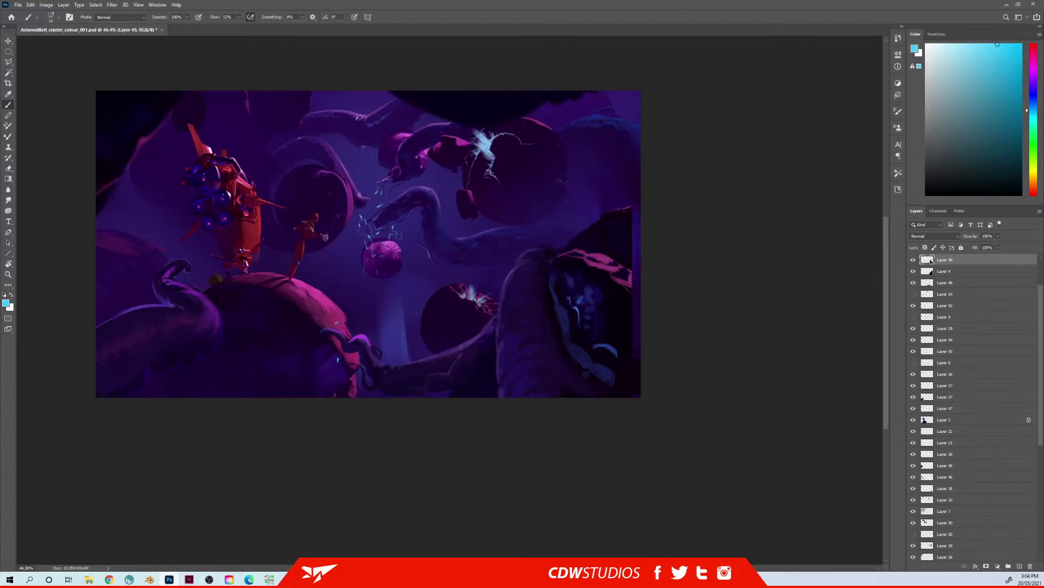
alt+click(583, 321)
alt+click(603, 343)
drag(587, 333, 593, 347)
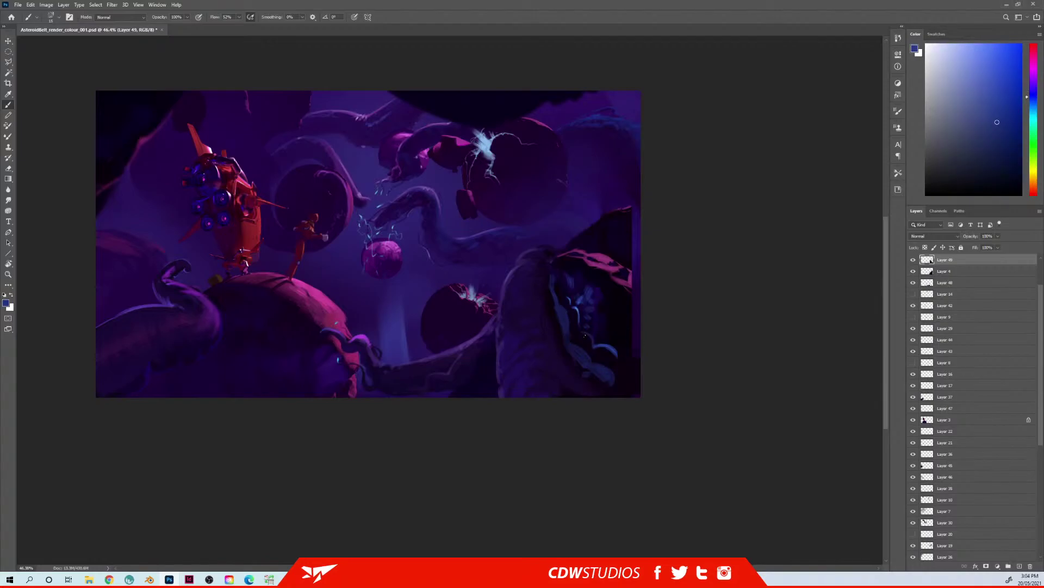
alt+click(576, 325)
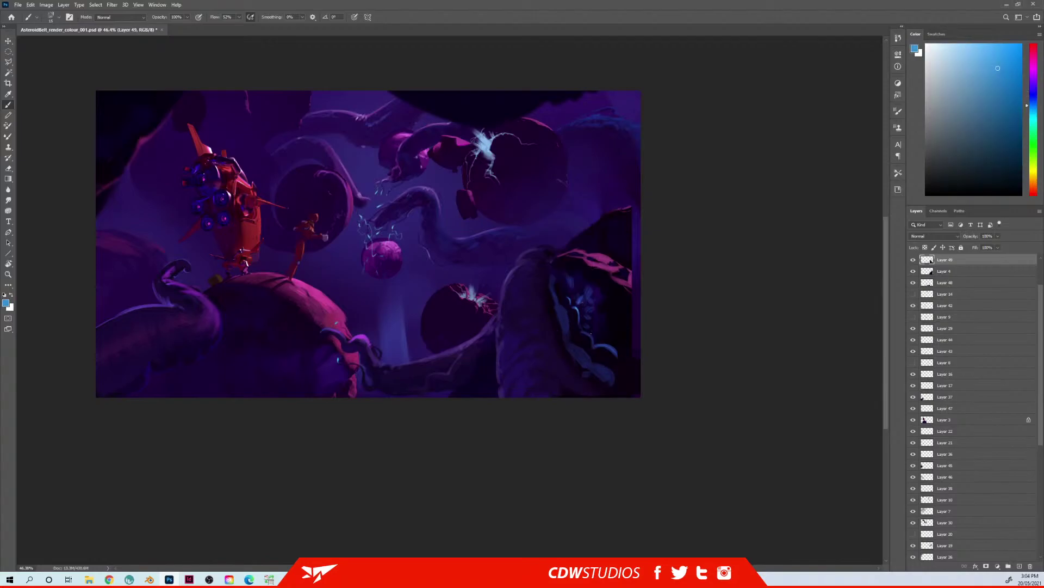
drag(588, 333, 593, 341)
drag(606, 347, 621, 366)
Step: On Layer 4, lasso the gap between the right-hand rock and the canvas edge, fill it and clear the selection
alt+click(624, 234)
ctrl+right_click(617, 245)
click(631, 247)
alt+click(625, 230)
key(l)
click(644, 202)
click(626, 207)
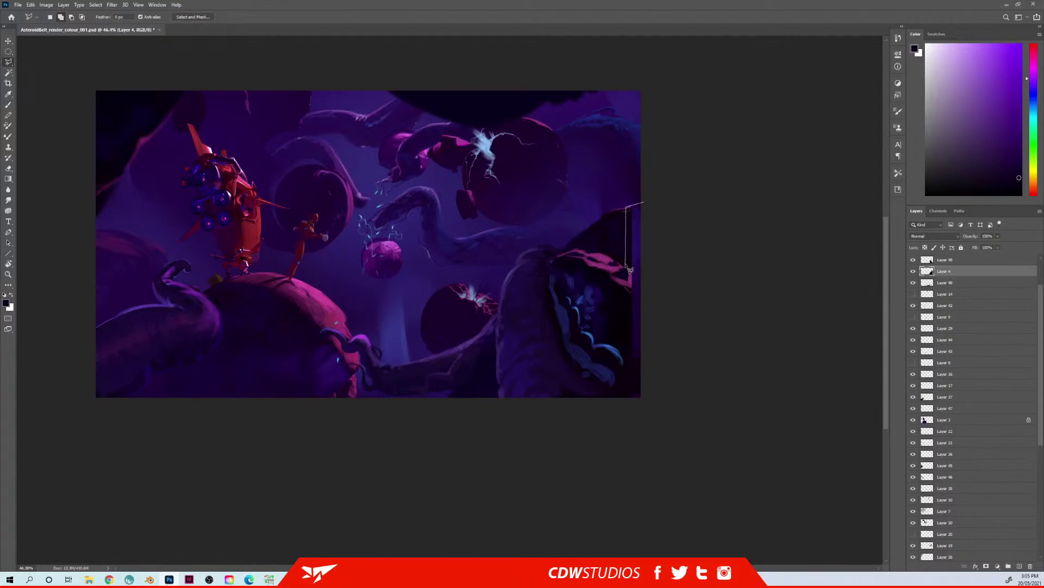
click(627, 419)
double_click(662, 419)
key(shift+BackSpace)
key(Return)
key(ctrl+d)
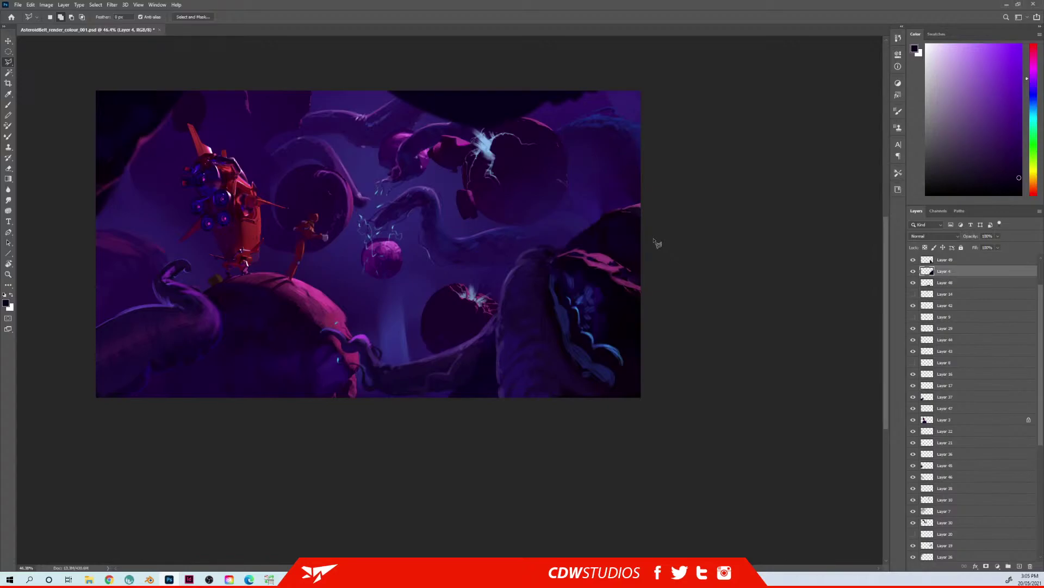
key(ctrl+z)
key(ctrl+d)
Step: Extend the magenta rim light along the right-hand rock's upper edge with a sampled pink and an adjusted brush size
key(b)
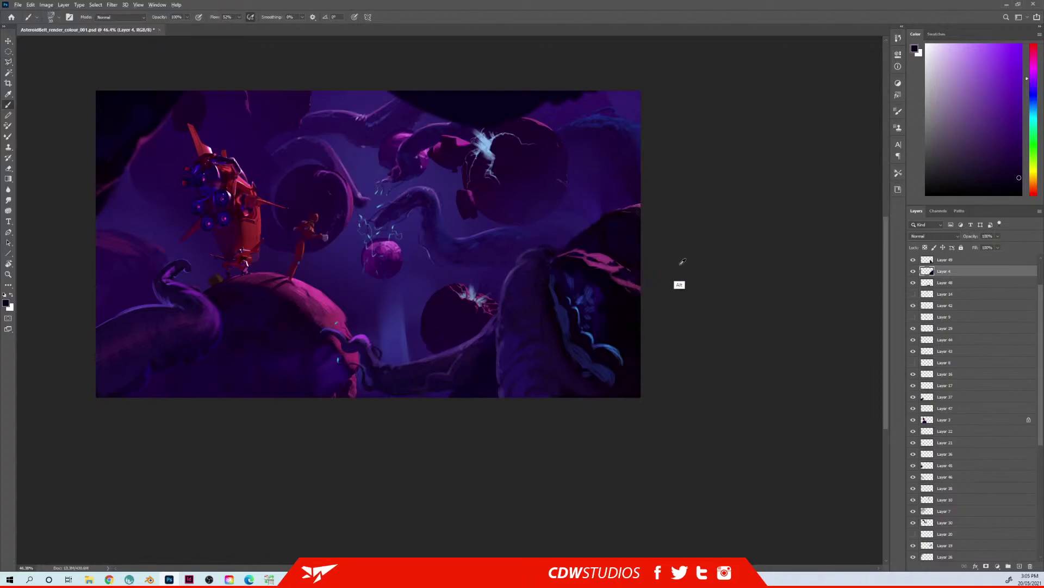
alt+click(632, 205)
key(bracketright)
key(bracketright)
drag(633, 205, 612, 211)
key(bracketleft)
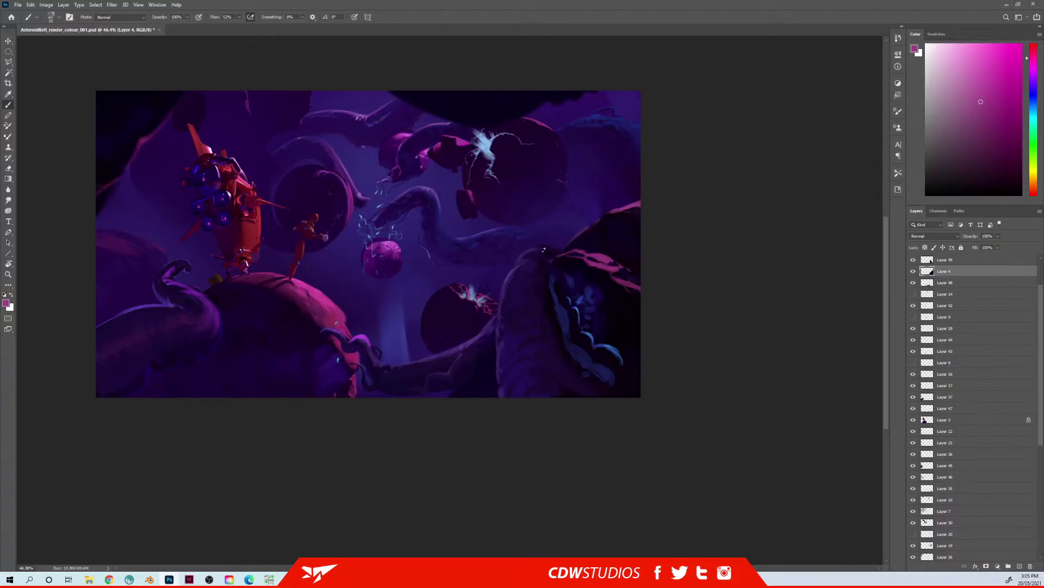
Step: Pick a pale lavender and, on Layer 49, paint a rim highlight over the curved crest of the large form
alt+click(438, 196)
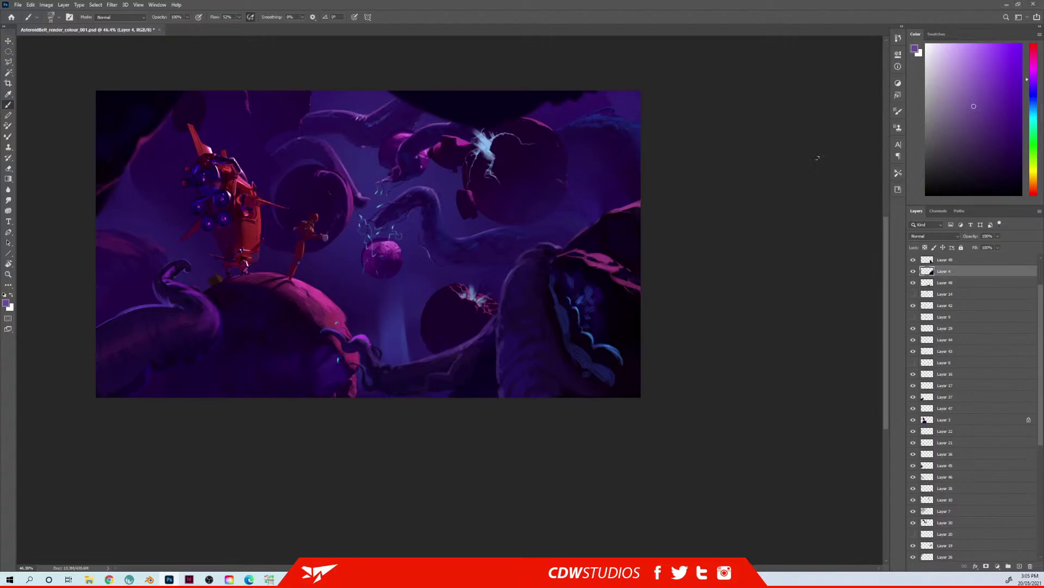
click(953, 67)
ctrl+right_click(531, 245)
click(550, 250)
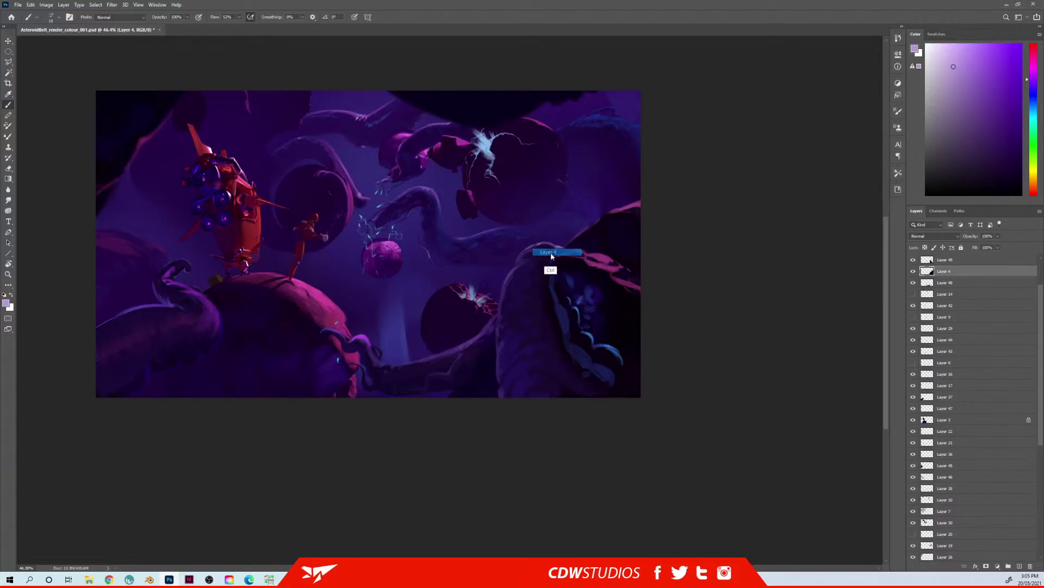
ctrl+right_click(527, 255)
click(546, 264)
ctrl+right_click(541, 254)
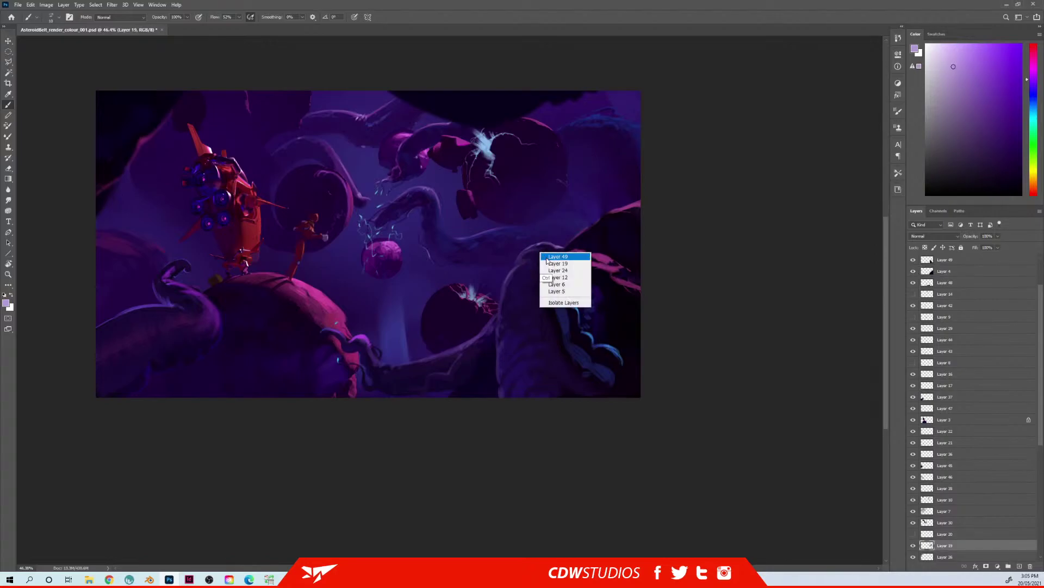
click(553, 257)
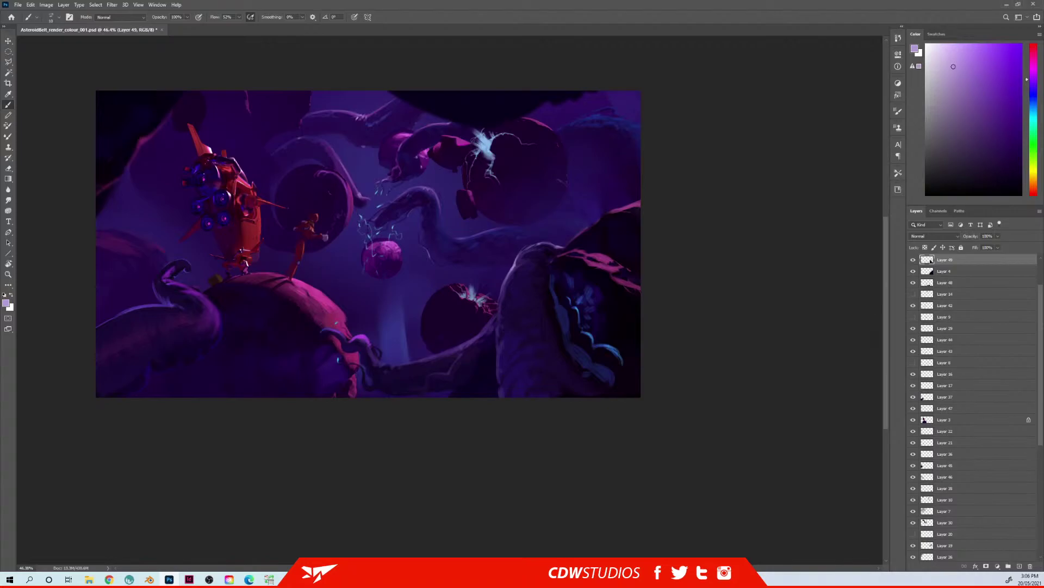
Step: Rework the blue lights in the upper part of the dark opening with sampled blue and near-black tones
alt+click(570, 301)
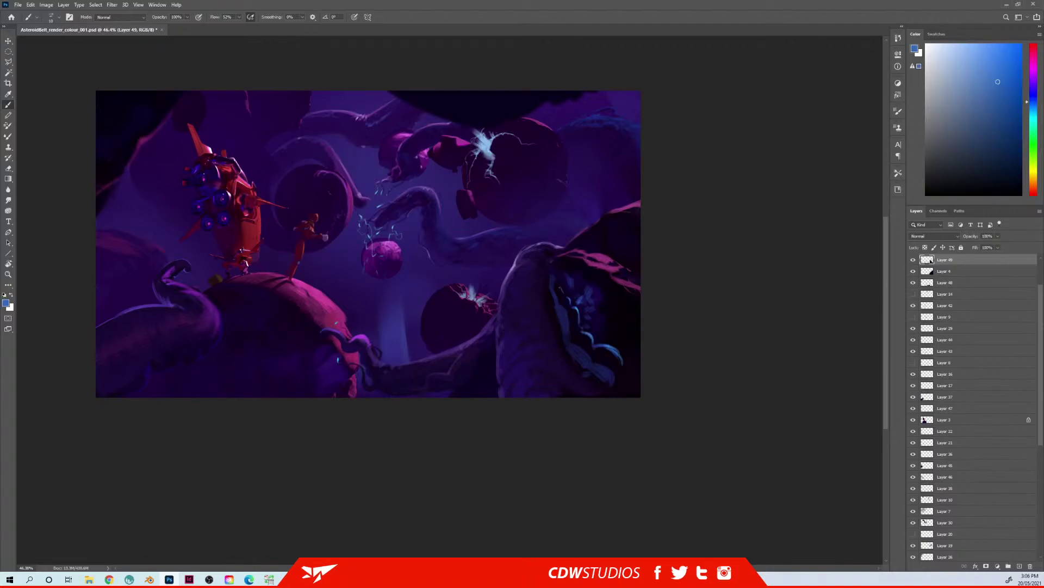
alt+click(582, 363)
alt+click(573, 309)
key(bracketright)
mouse_move(573, 310)
mouse_down()
mouse_move(581, 323)
mouse_move(573, 311)
mouse_up()
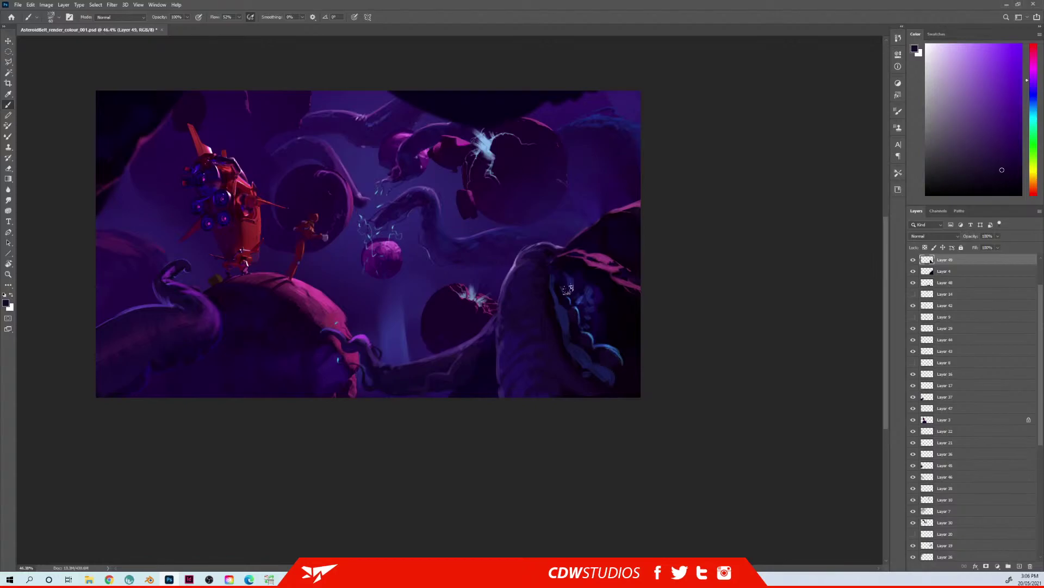
Step: Break up the blue scalloped edge by painting sampled dark violet over it with a progressively larger brush
alt+click(568, 315)
key(])
alt+click(543, 315)
alt+click(563, 321)
alt+click(542, 316)
key(])
key(])
key(])
key(])
key(])
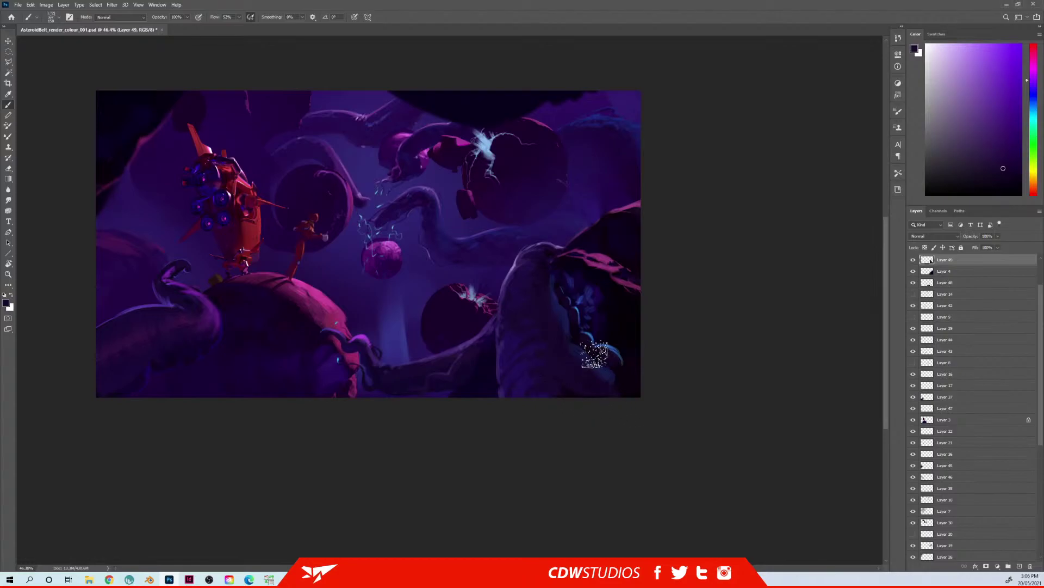
Step: Blend the lower part of the opening's blue edge into the form with sampled dark blues and a smaller brush
alt+click(580, 351)
key(bracketleft)
key(bracketleft)
key(bracketleft)
key(bracketleft)
key(bracketleft)
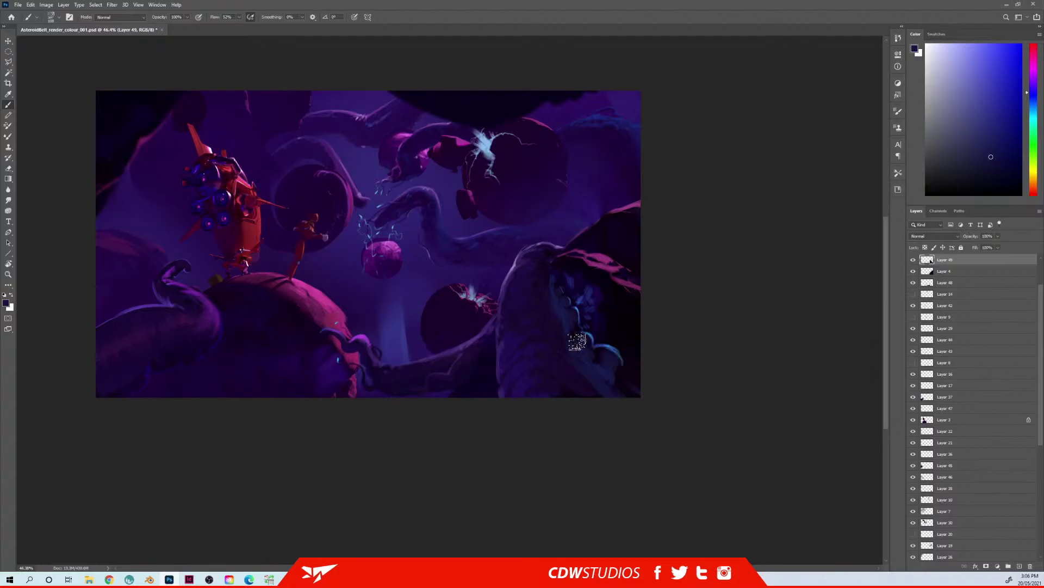
alt+click(571, 371)
alt+click(568, 347)
Step: Darken the area around the small tentacle at the pink asteroid's edge with a sampled dark violet
drag(452, 276, 550, 280)
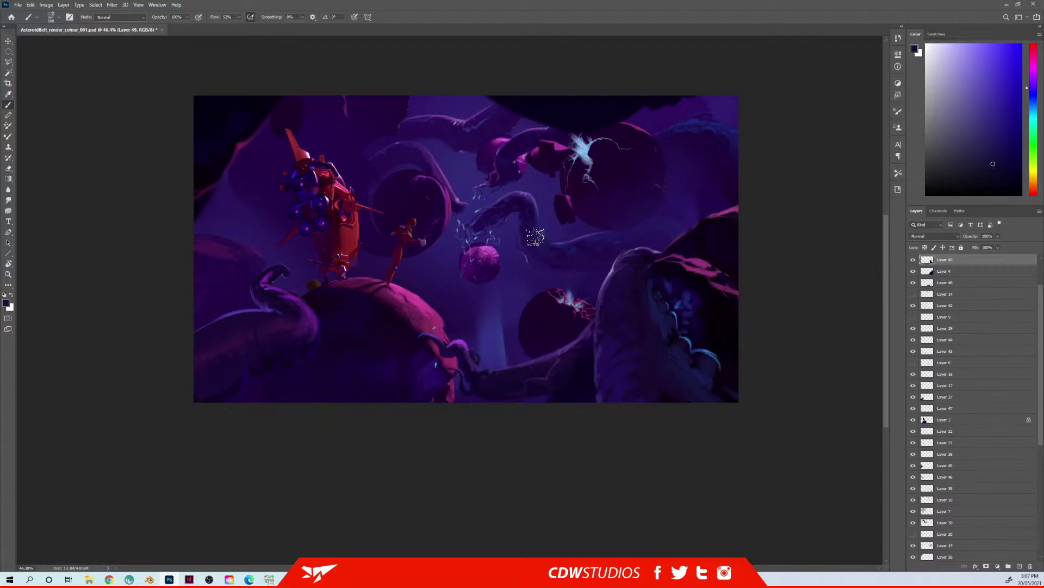
drag(484, 211, 481, 231)
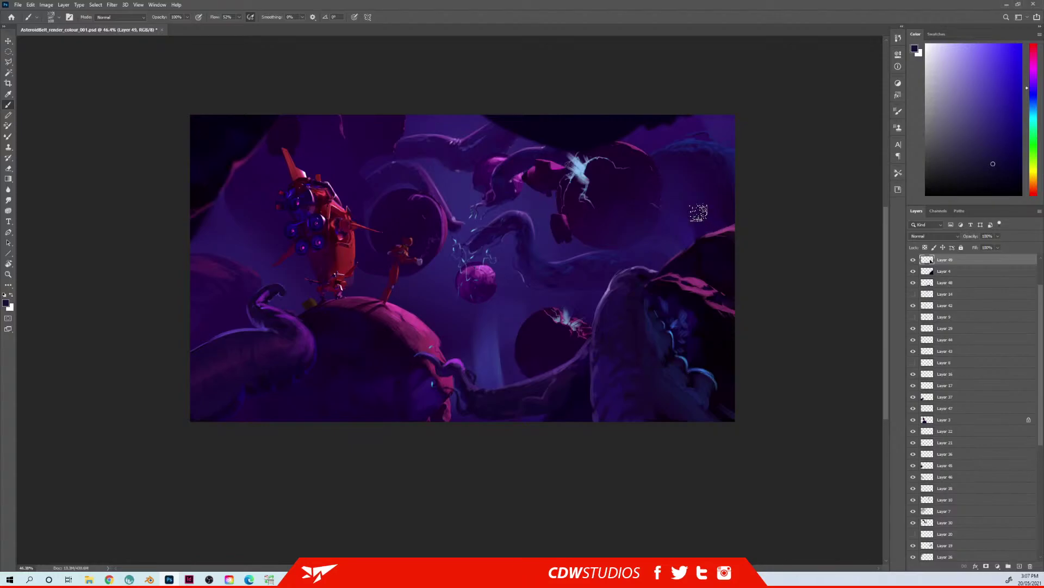
drag(439, 287, 417, 266)
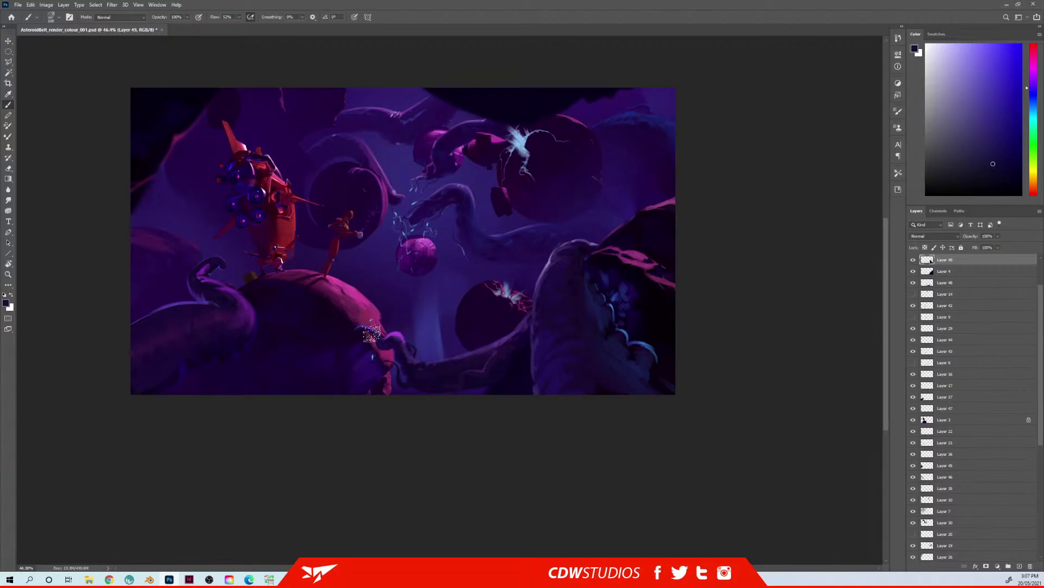
key(alt)
alt+click(396, 334)
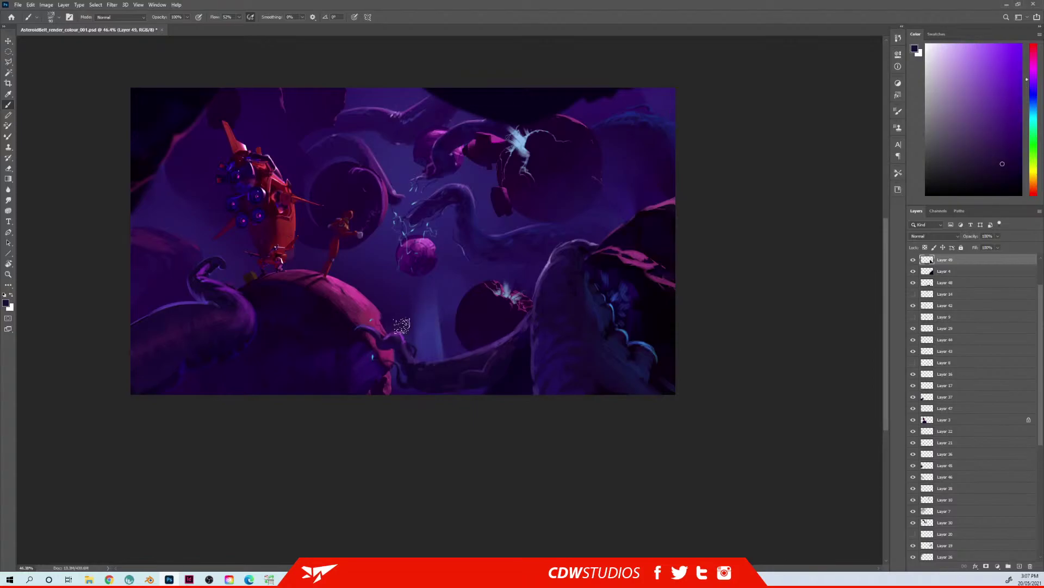
Step: Flip the image horizontally and refine the small tentacle's coils with sampled dark violets and a blue accent
key(ctrl+shift+h)
drag(503, 287, 490, 256)
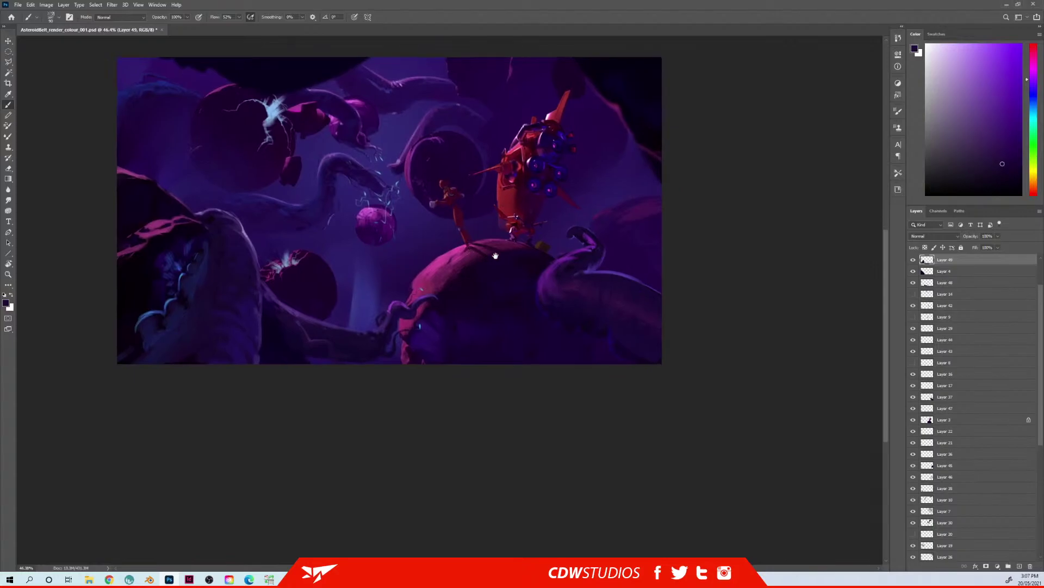
alt+click(391, 329)
alt+click(389, 328)
alt+click(388, 316)
key(alt)
alt+click(168, 310)
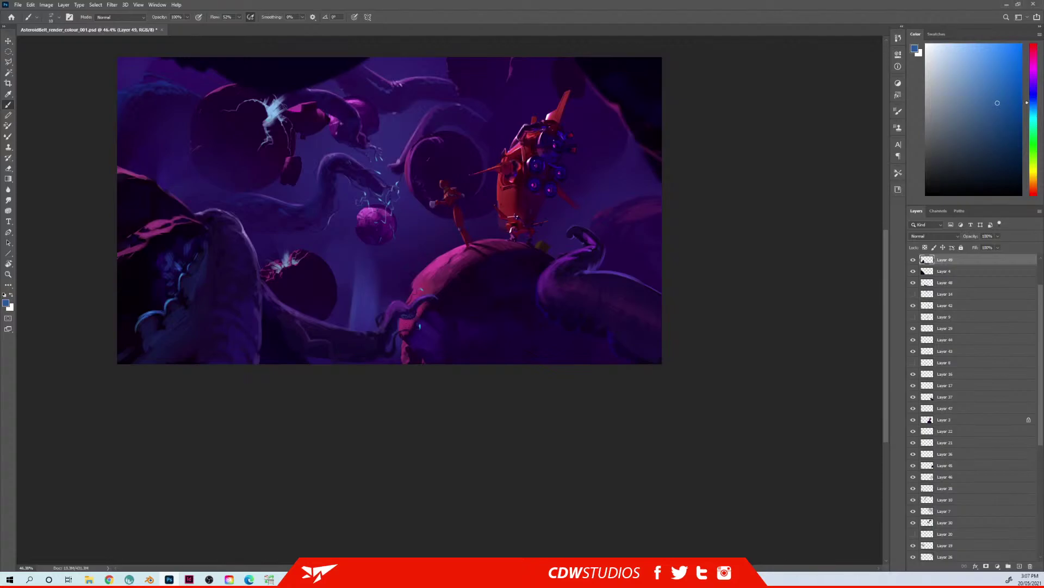
alt+click(394, 339)
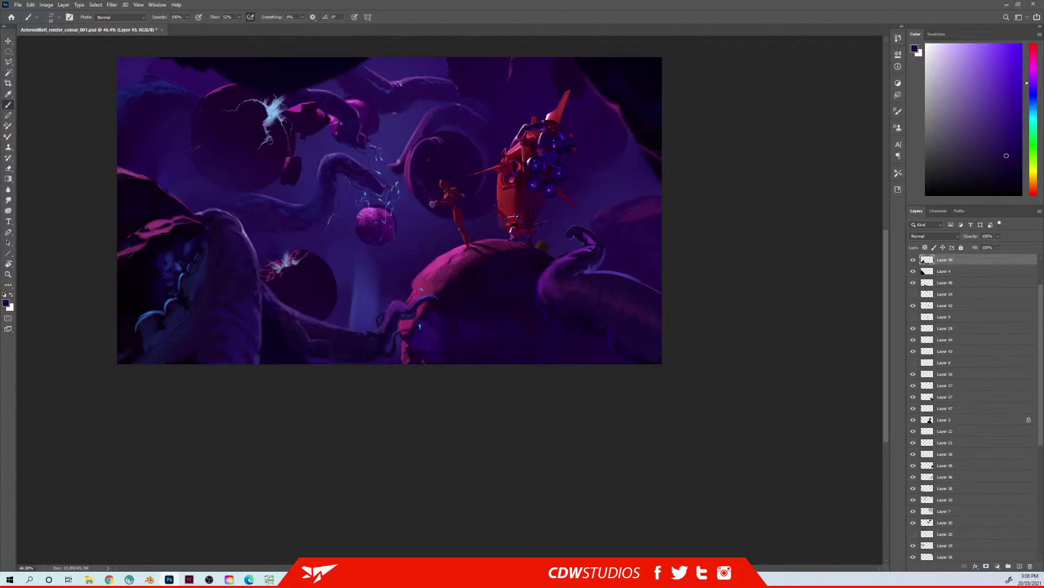
alt+click(390, 335)
alt+click(415, 304)
Step: Add a new layer, select Layer 34 containing the lower cracked asteroid, and hide it
key(ctrl+shift+n)
key(Return)
drag(304, 262, 377, 264)
ctrl+right_click(359, 276)
click(379, 279)
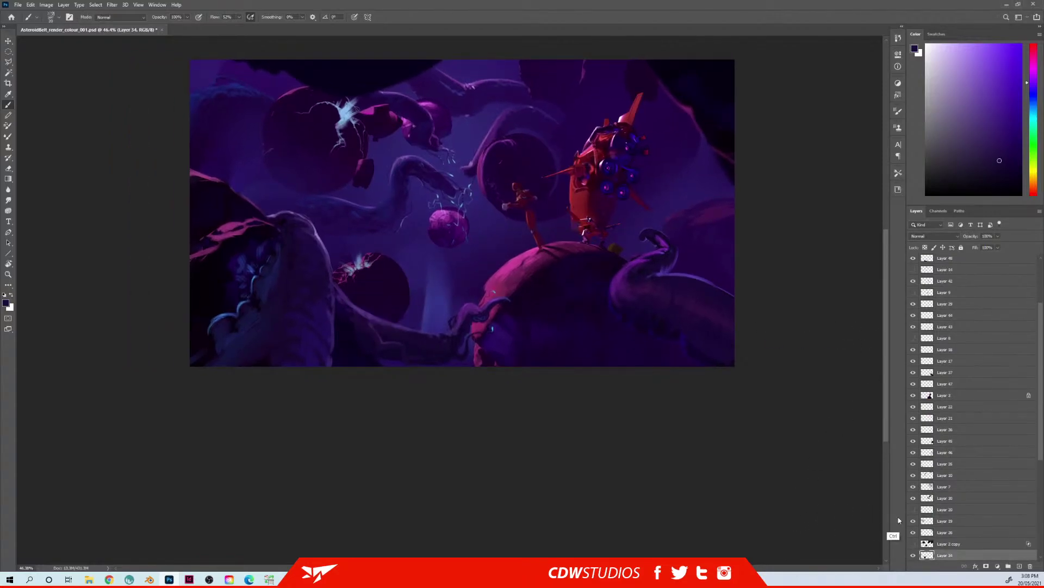
click(913, 555)
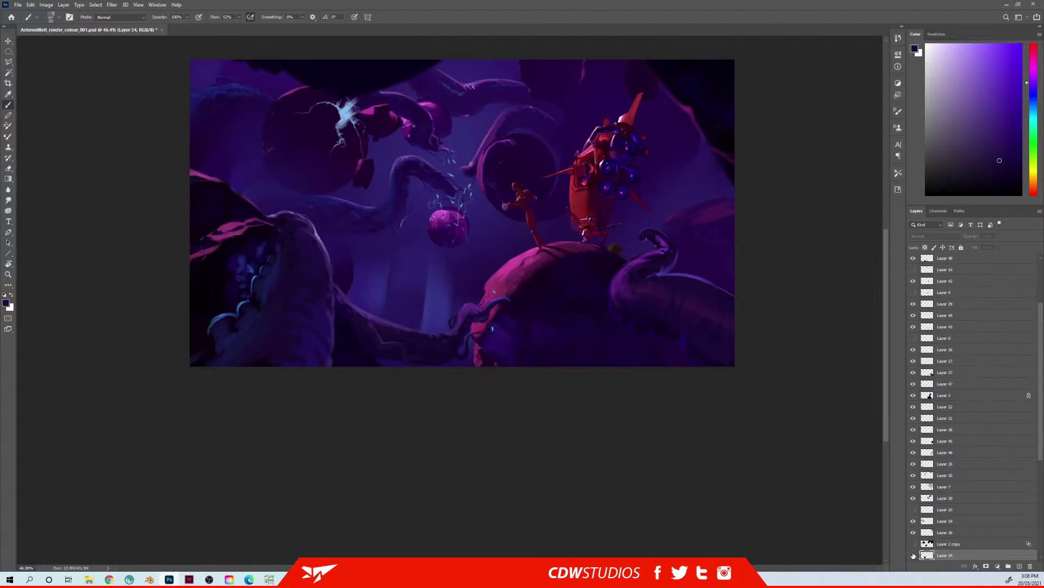
Step: Show Layer 34 with the lower cracked asteroid again and add a new layer above it
click(914, 555)
key(ctrl+shift+n)
key(Return)
drag(382, 199, 394, 229)
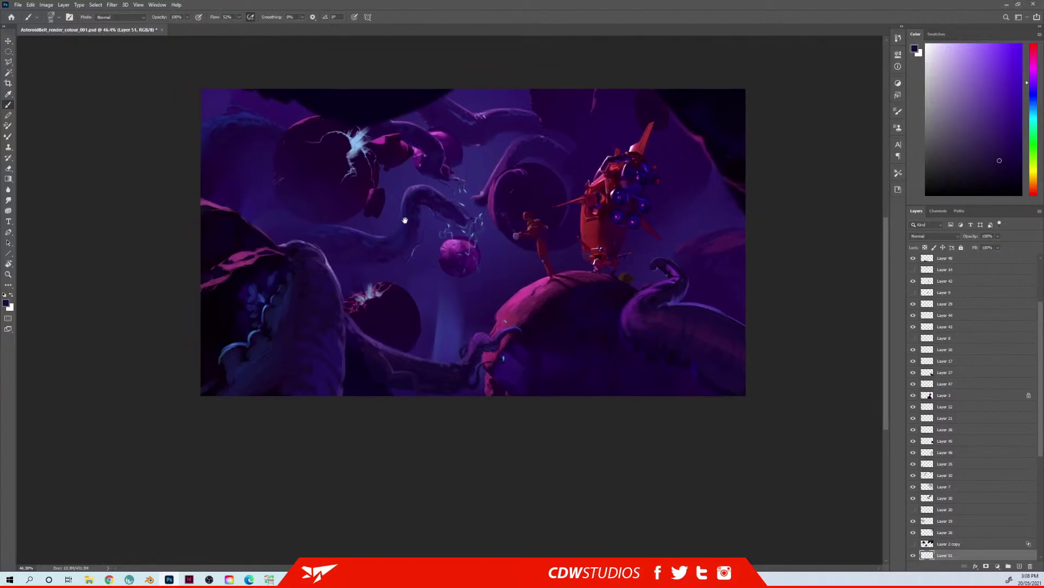
Step: Paint a small orange dab above the lower cracked asteroid and set the brush colour to a deep red
drag(1035, 181, 1036, 188)
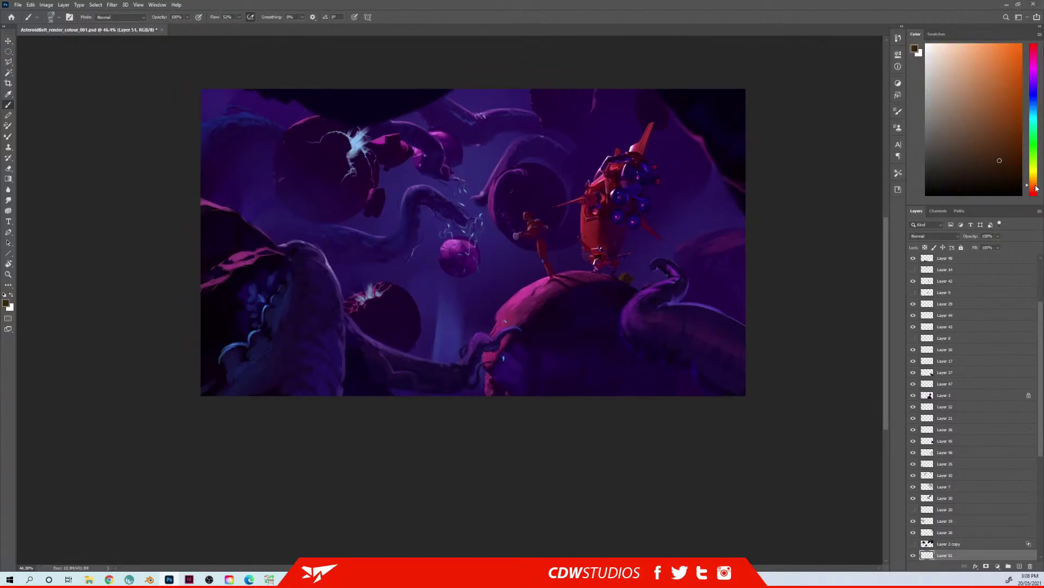
drag(1000, 148, 997, 120)
click(1031, 191)
click(1031, 195)
click(1011, 98)
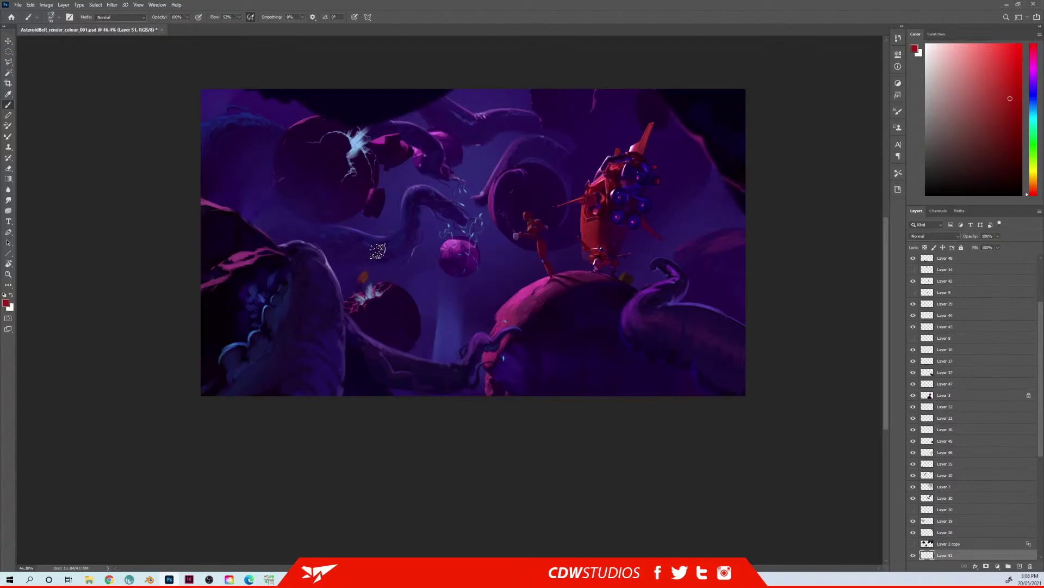
drag(319, 246, 331, 252)
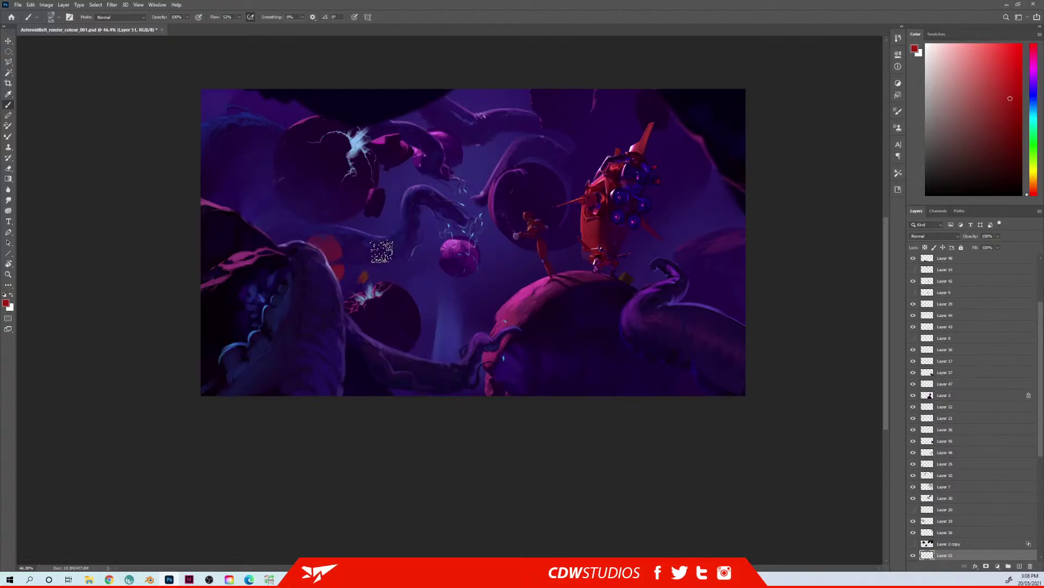
key(ctrl+z)
key(ctrl+z)
Step: Paint thin red flame spikes rising from the lower asteroid's crack, starting with a small brush and enlarging it
key(bracketleft)
key(bracketleft)
key(bracketleft)
key(bracketleft)
key(bracketleft)
key(bracketleft)
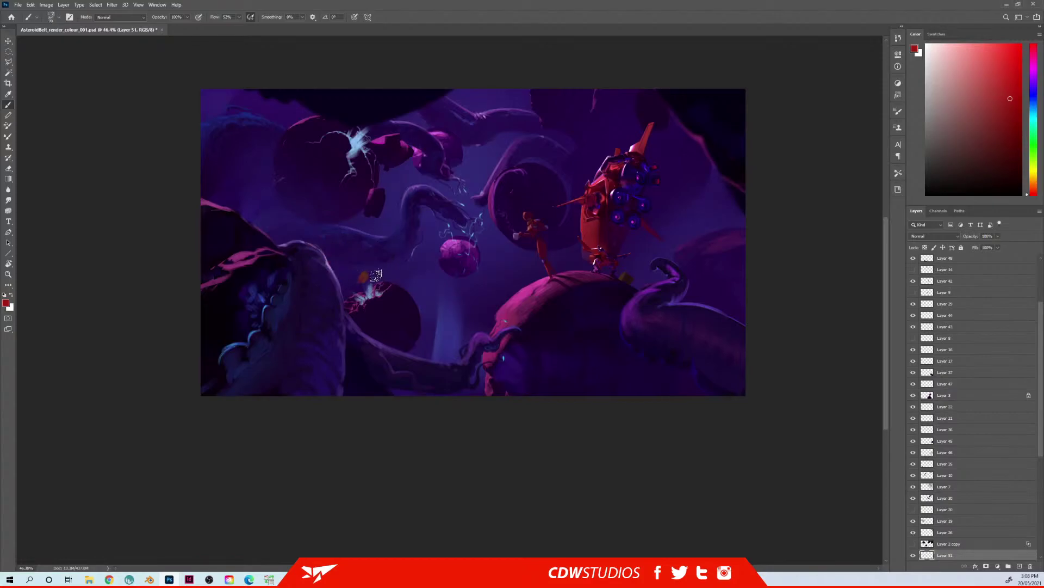
drag(378, 270, 360, 296)
key(bracketright)
key(bracketright)
key(bracketright)
mouse_move(349, 255)
mouse_down()
mouse_move(359, 300)
mouse_move(375, 292)
mouse_move(373, 270)
mouse_up()
Step: Build up a wider red explosion cloud above the flame spikes, extending toward the dark ridged form with a larger brush
key(bracketright)
key(bracketright)
key(bracketright)
key(bracketright)
drag(376, 271, 379, 280)
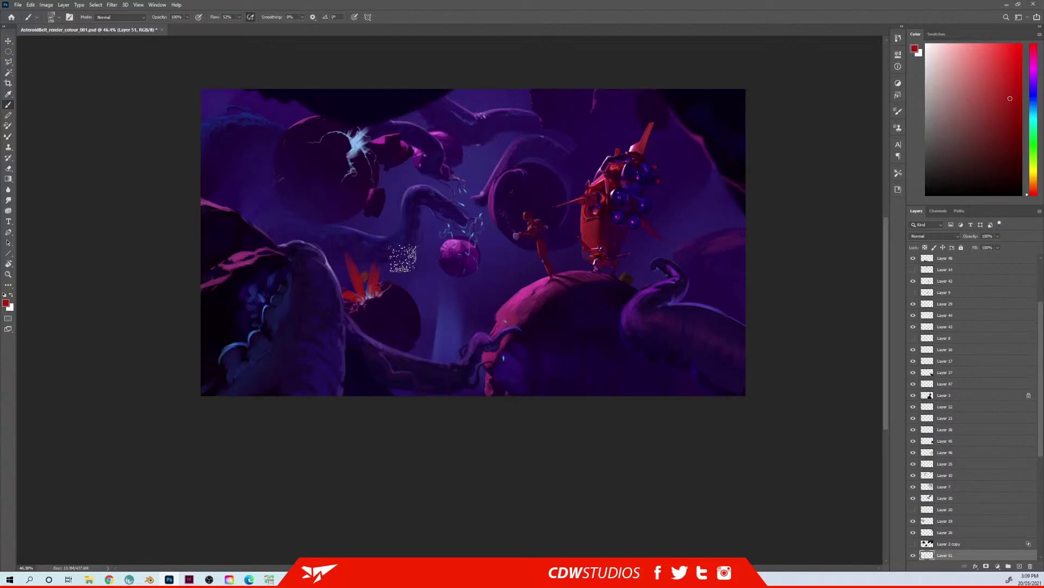
drag(351, 245, 348, 241)
mouse_move(362, 253)
mouse_down()
mouse_move(363, 275)
mouse_move(360, 247)
mouse_move(370, 244)
mouse_move(379, 274)
mouse_move(345, 283)
mouse_up()
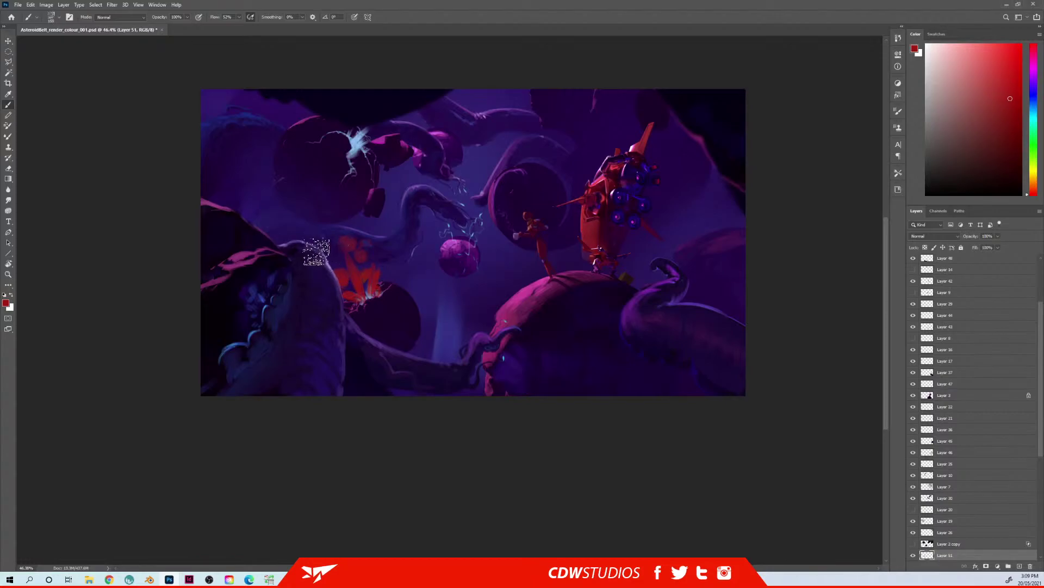
mouse_move(322, 237)
mouse_down()
mouse_move(351, 235)
mouse_move(341, 228)
mouse_up()
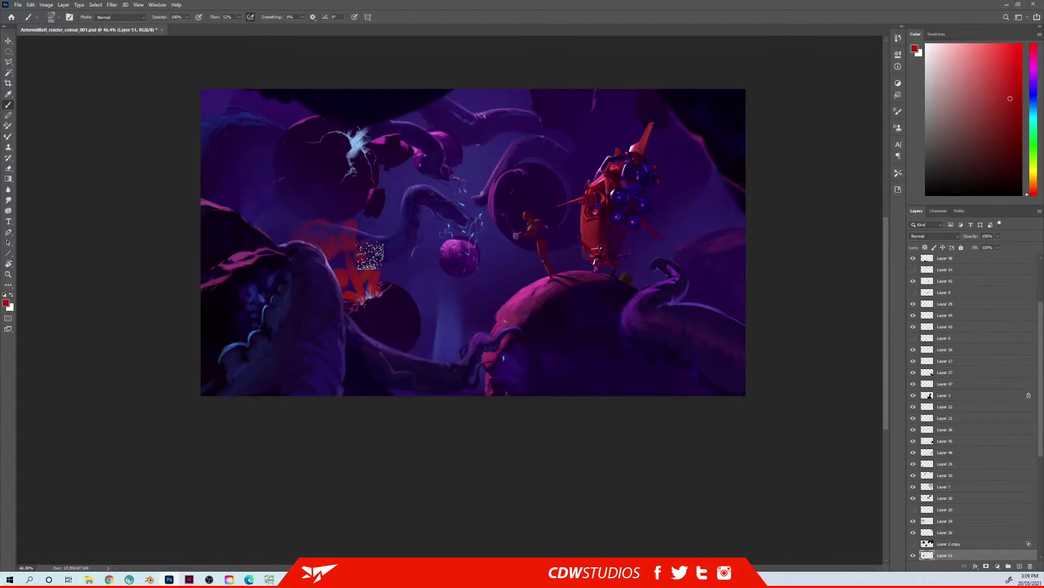
Step: Move the explosion layer up the layer stack until it sits directly beneath Layer 46
key(ctrl+bracketright)
key(ctrl+bracketright)
key(ctrl+bracketright)
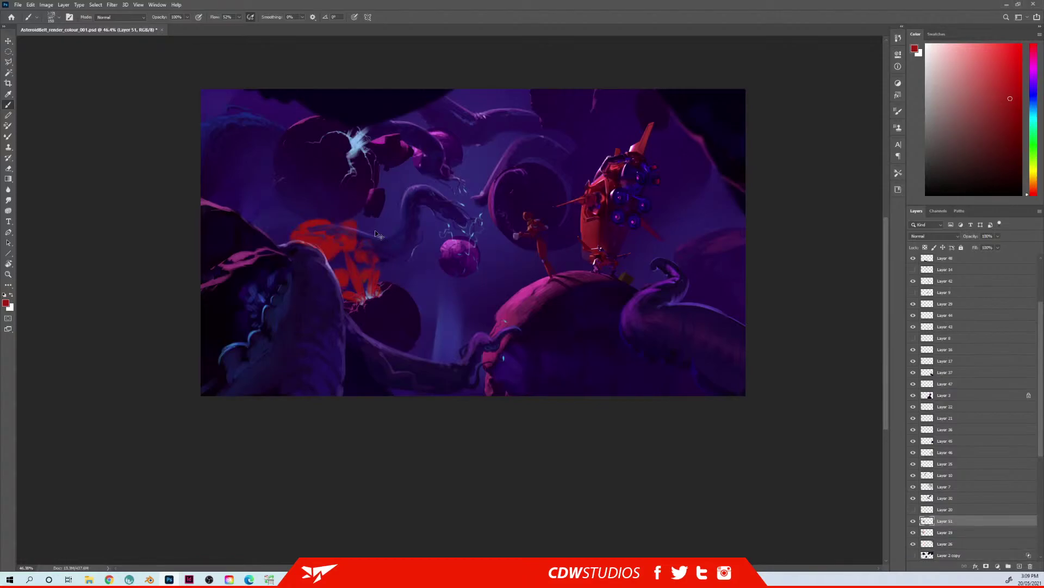
key(ctrl+bracketright)
key(ctrl+bracketright)
key(ctrl+bracketright)
key(ctrl+bracketright)
key(ctrl+bracketright)
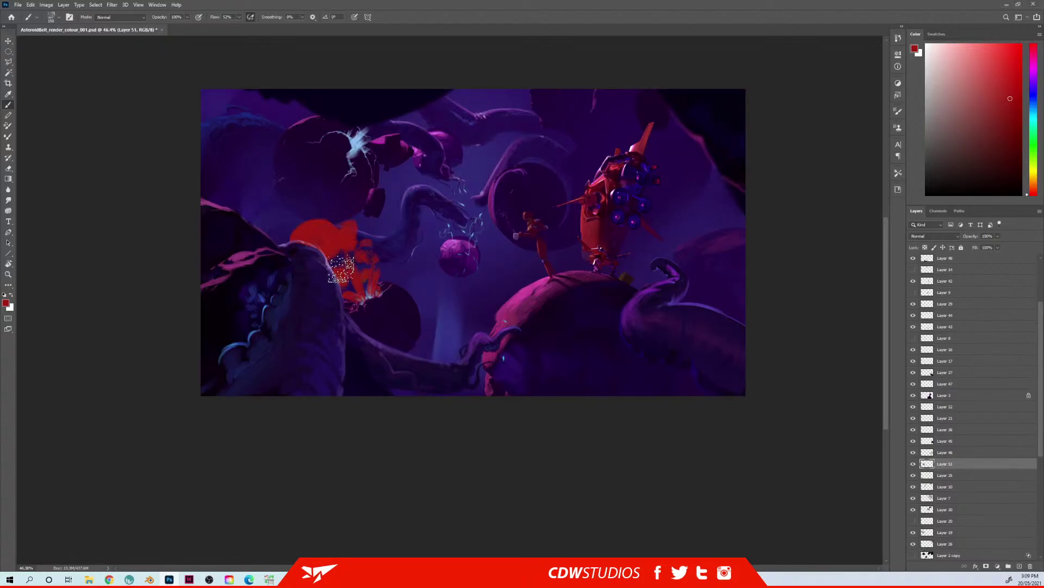
Step: Fill the gaps in the red explosion and add small flame tips along the asteroid's broken edge with a smaller brush
mouse_move(365, 253)
mouse_down()
mouse_move(363, 240)
mouse_move(375, 246)
mouse_move(367, 234)
mouse_move(375, 279)
mouse_up()
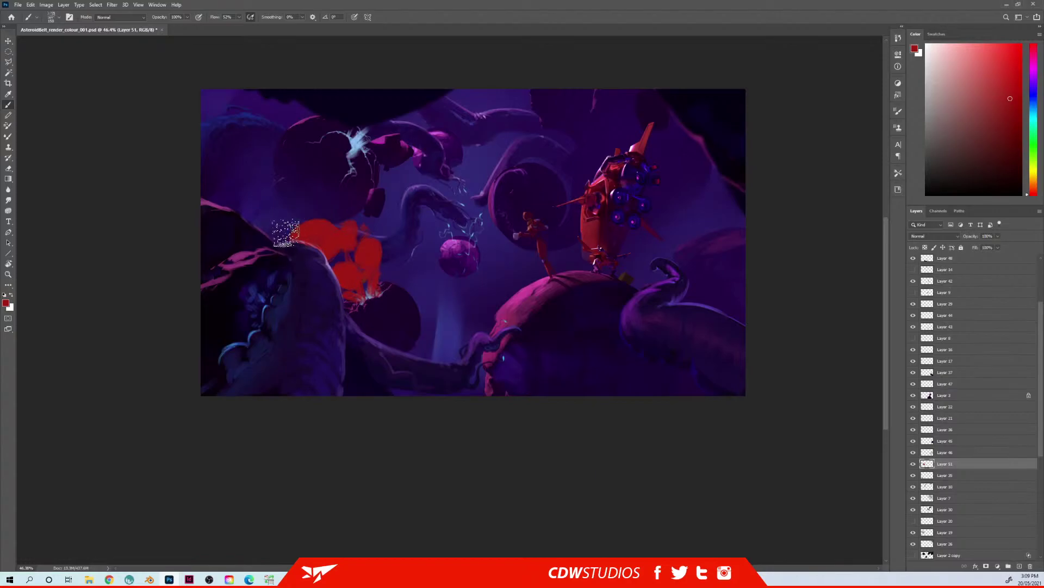
key(bracketleft)
key(bracketleft)
key(bracketleft)
key(bracketleft)
key(bracketleft)
key(bracketleft)
drag(384, 288, 390, 281)
Step: Thicken the red at the explosion's base and add rounded puffs along its top with a larger brush
key(bracketright)
key(bracketright)
key(bracketright)
key(bracketright)
key(bracketright)
drag(353, 302, 354, 287)
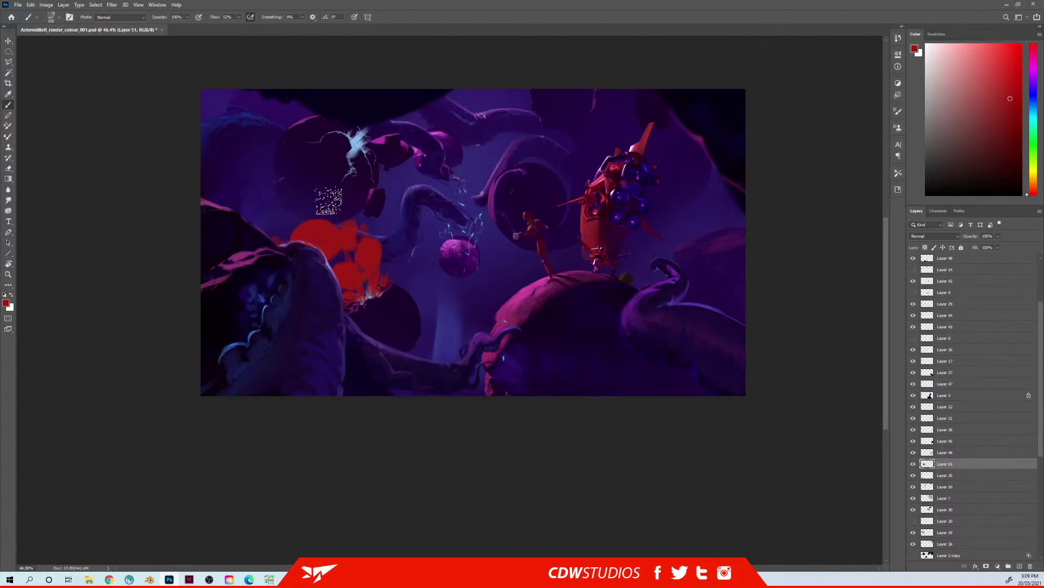
mouse_move(352, 229)
mouse_down()
mouse_move(323, 209)
mouse_move(347, 210)
mouse_move(306, 217)
mouse_move(306, 231)
mouse_move(369, 233)
mouse_up()
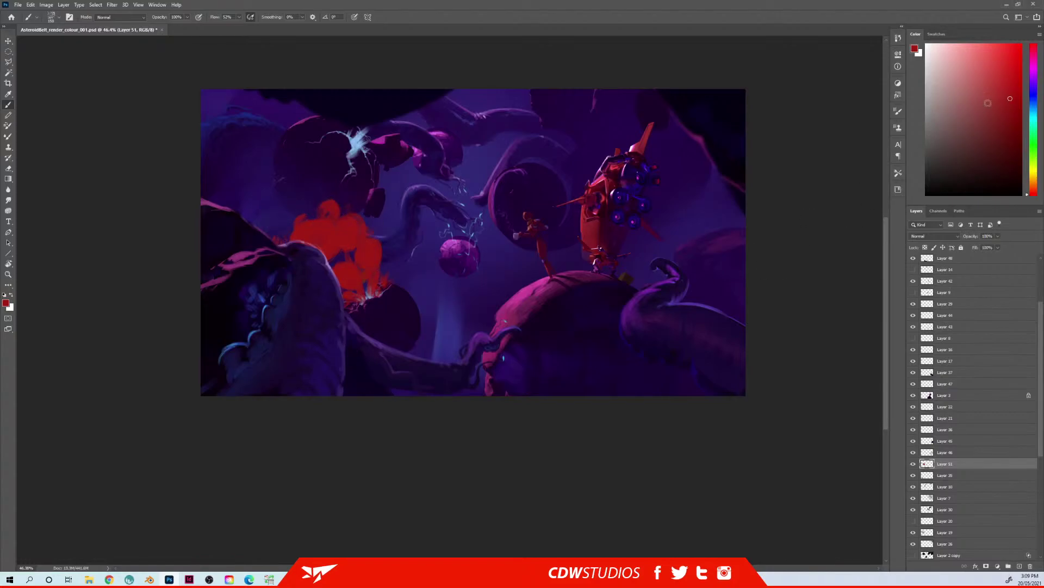
Step: Choose a bright yellow-orange and paint glowing streaks through the core and base of the red explosion
click(1035, 193)
click(1009, 45)
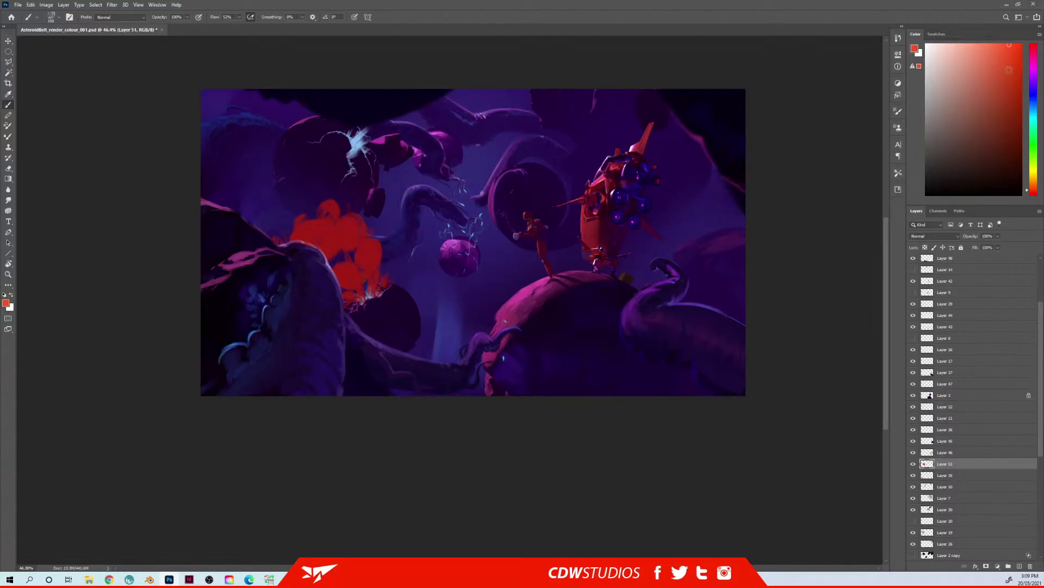
click(1033, 180)
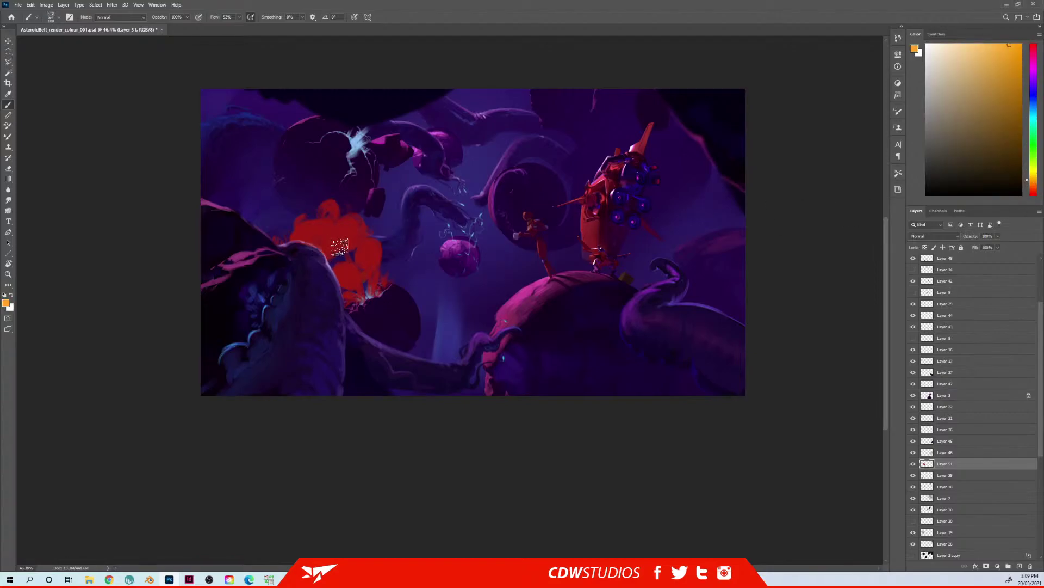
mouse_move(342, 245)
mouse_down()
mouse_move(338, 253)
mouse_move(358, 250)
mouse_move(335, 261)
mouse_move(338, 240)
mouse_move(367, 289)
mouse_move(367, 276)
mouse_move(367, 293)
mouse_move(352, 291)
mouse_up()
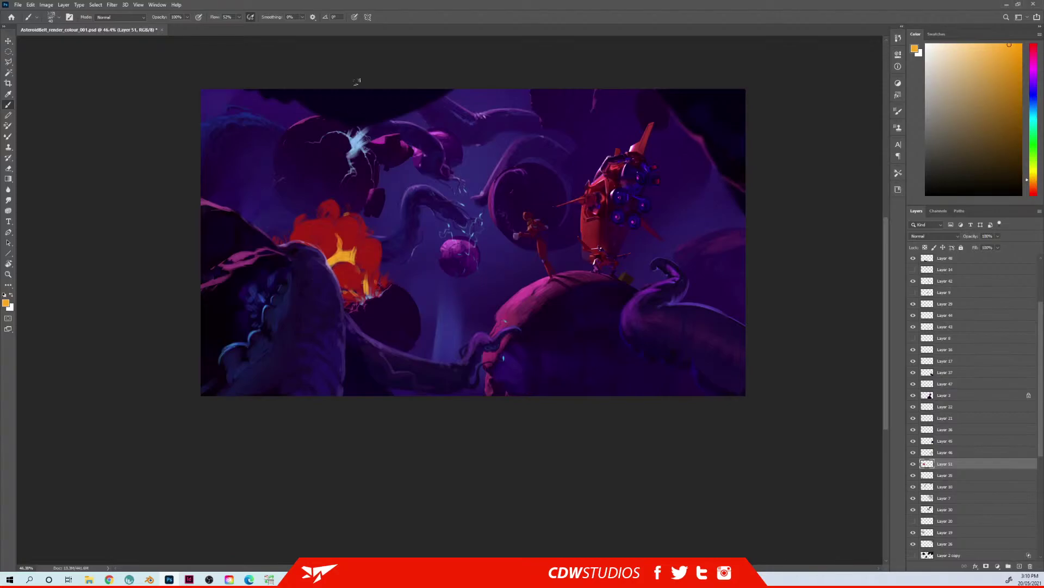
Step: Brighten the explosion's core and base with a pale orange highlight
alt+click(390, 263)
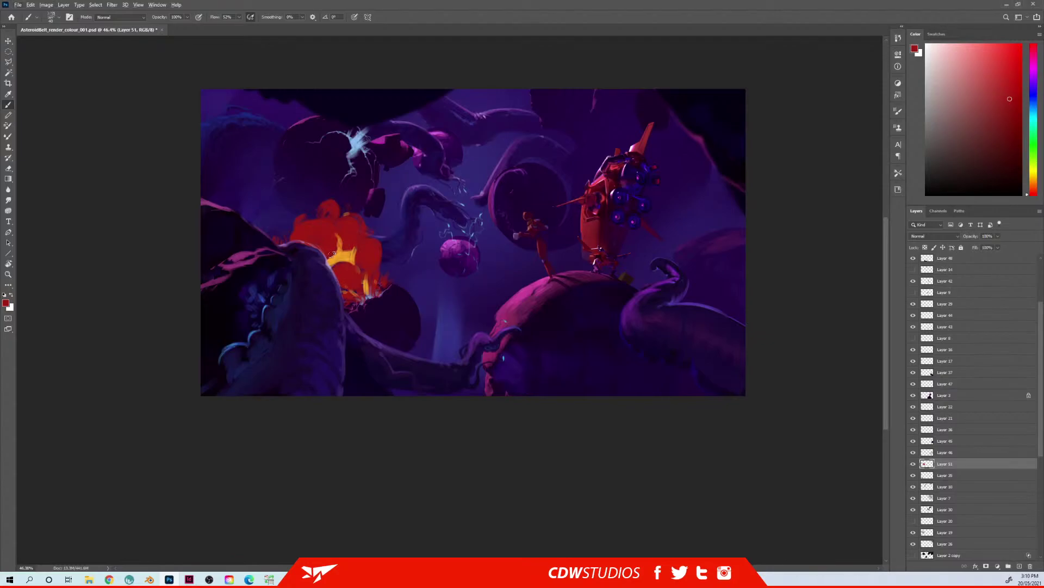
alt+click(340, 256)
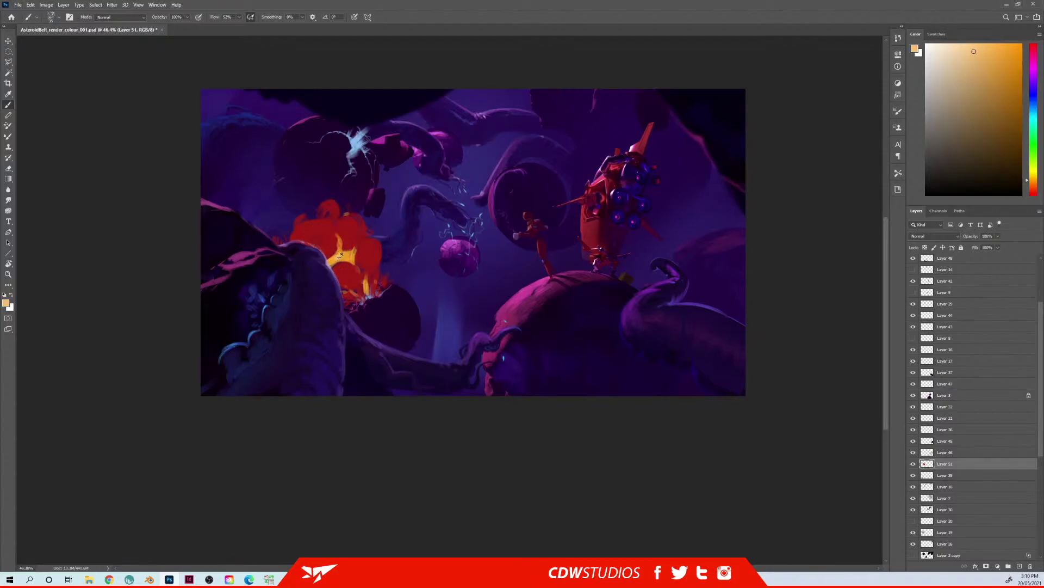
drag(340, 255, 351, 259)
mouse_move(366, 289)
mouse_down()
mouse_move(361, 277)
mouse_move(358, 296)
mouse_move(373, 292)
mouse_up()
Step: Sample an orange from the explosion and shape rounded lobes across its cloud
alt+click(333, 220)
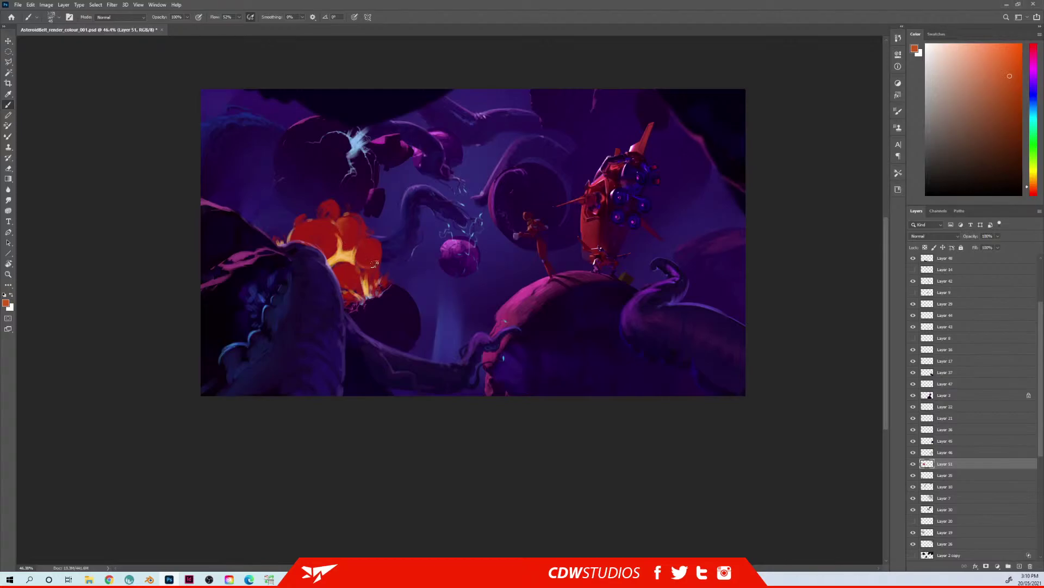
mouse_move(360, 266)
mouse_down()
mouse_move(374, 269)
mouse_move(374, 241)
mouse_up()
drag(359, 270, 374, 280)
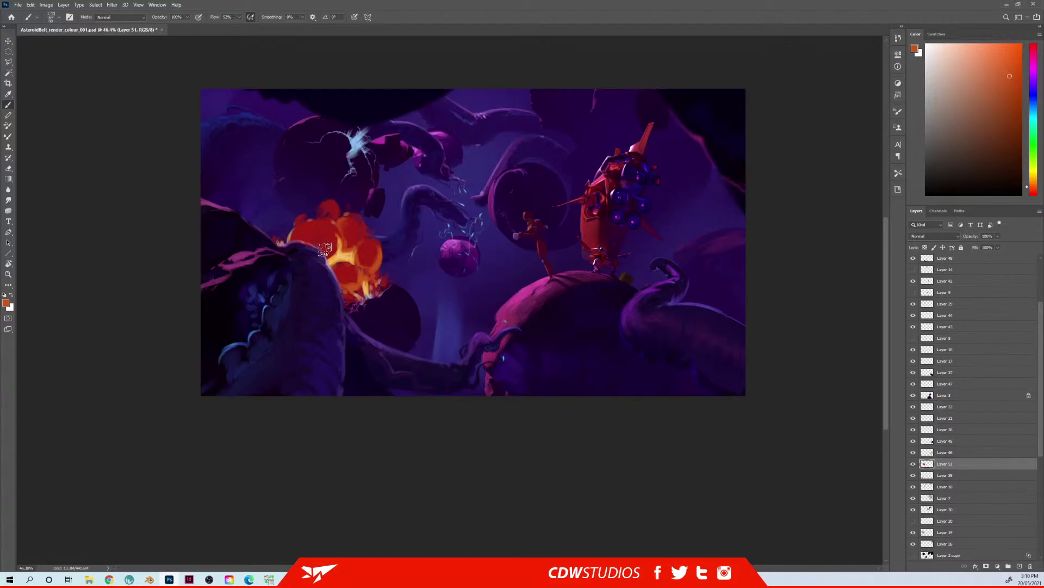
mouse_move(332, 227)
mouse_down()
mouse_move(320, 257)
mouse_move(334, 230)
mouse_move(318, 248)
mouse_up()
Step: Raise the brush flow to 27% and glaze orange over the explosion's upper lobes with a larger brush
key(bracketright)
key(bracketright)
key(bracketright)
key(bracketright)
key(bracketright)
key(shift+2)
key(shift+7)
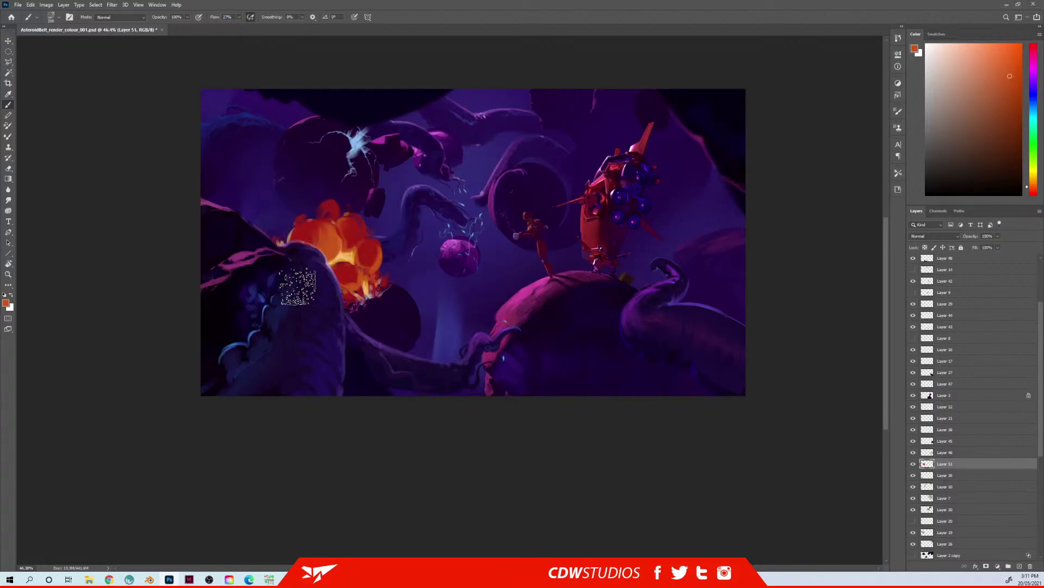
drag(330, 231, 314, 232)
key(bracketleft)
key(bracketleft)
key(bracketleft)
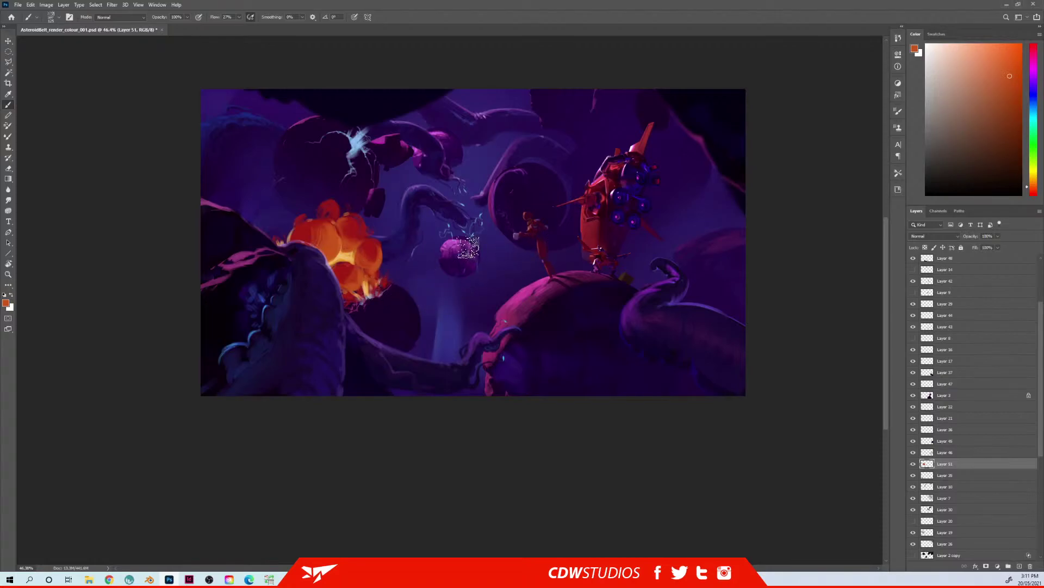
Step: Paint the lower asteroid's broken rim with a pink sampled from the foreground asteroid and shifted to a brighter red-pink
alt+click(506, 342)
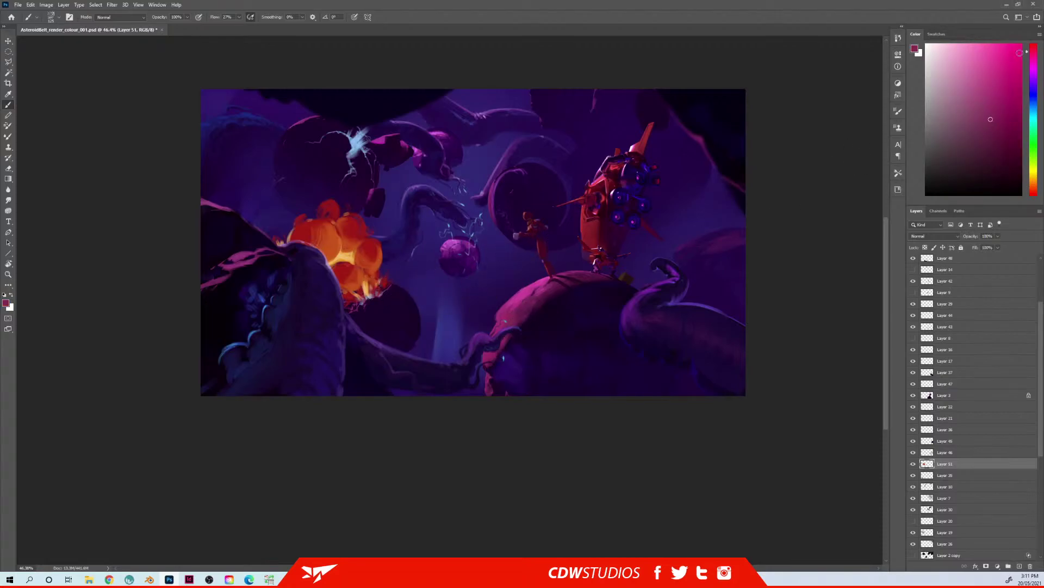
click(1002, 101)
click(999, 56)
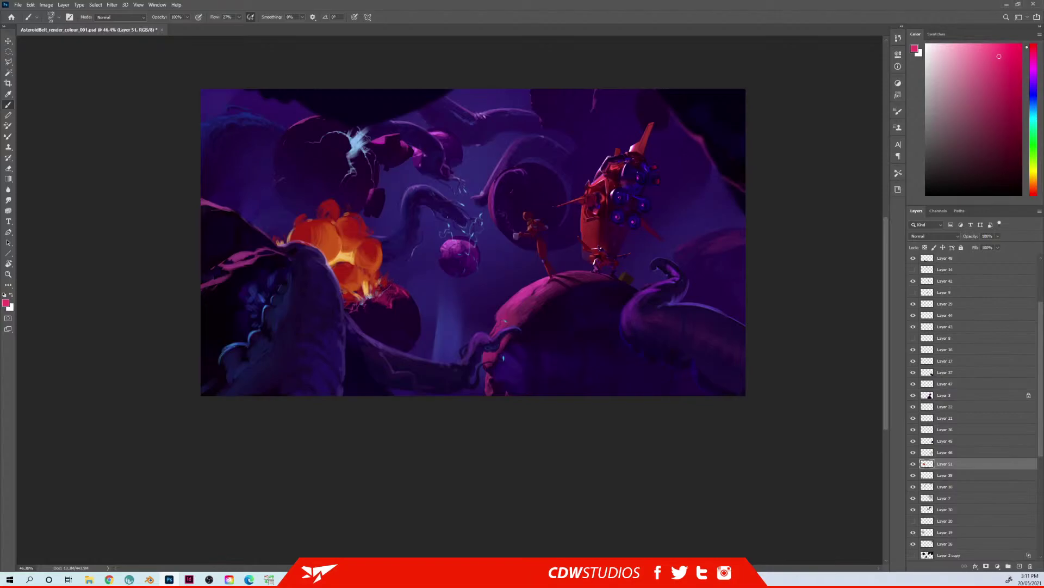
Step: Paint pale cream sparks and streaks bursting from the crack at the explosion's base
click(946, 47)
click(1033, 180)
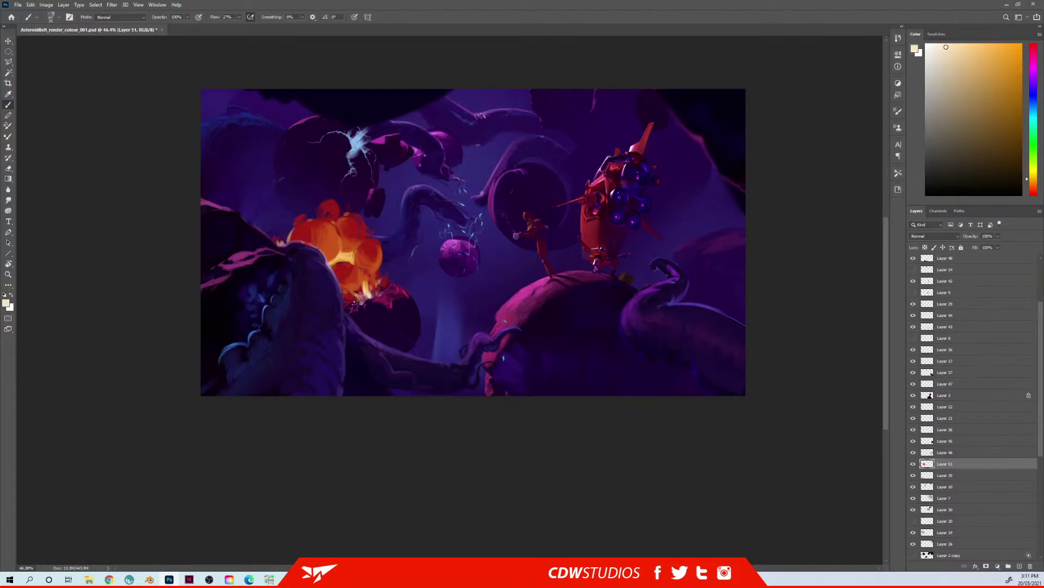
drag(360, 303, 347, 301)
alt+click(349, 272)
alt+click(363, 291)
Step: Switch to the Smudge tool and load the rake brush from the NathanCompact set
click(8, 200)
key(bracketleft)
key(bracketleft)
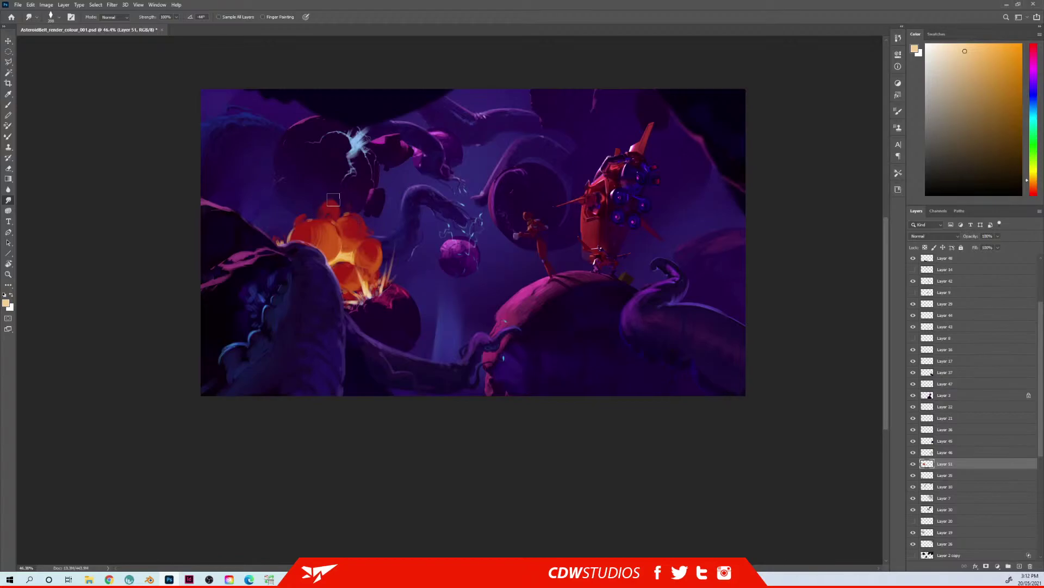
right_click(344, 218)
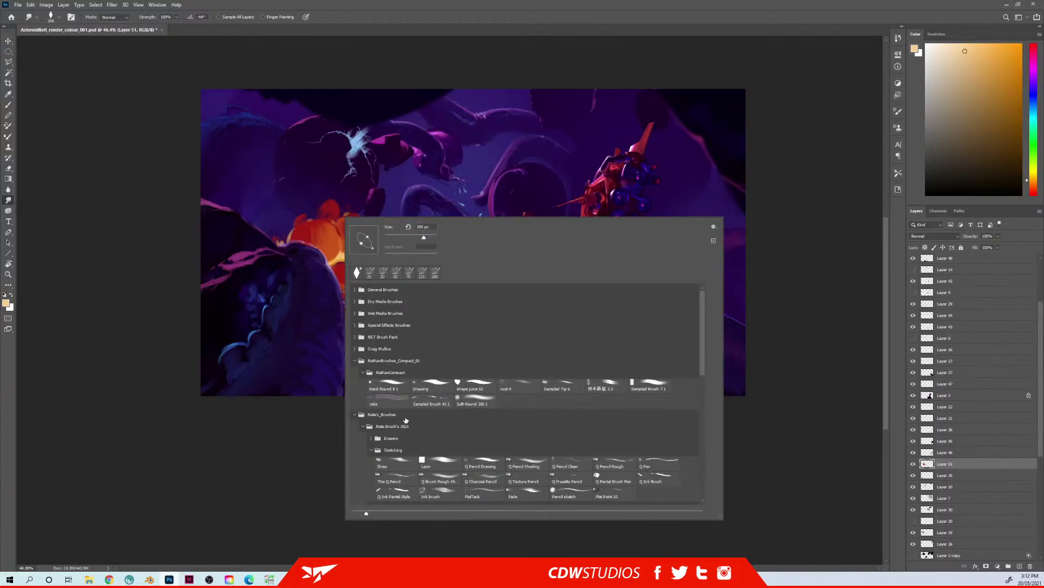
double_click(395, 401)
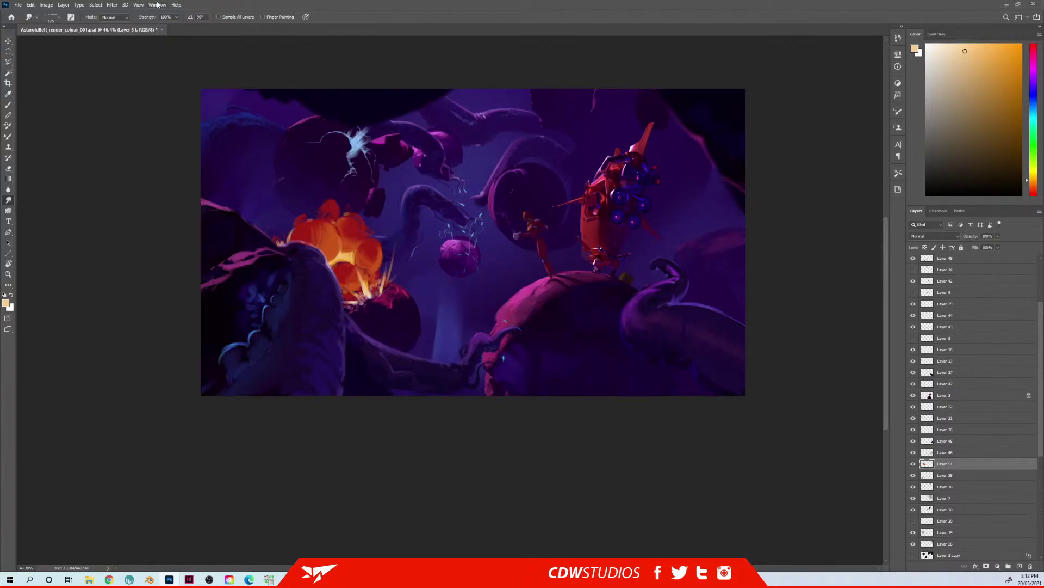
Step: Enable Transfer and Scattering with a scatter of 4% on the smudge brush and soften the explosion's lobes and edges
key(F5)
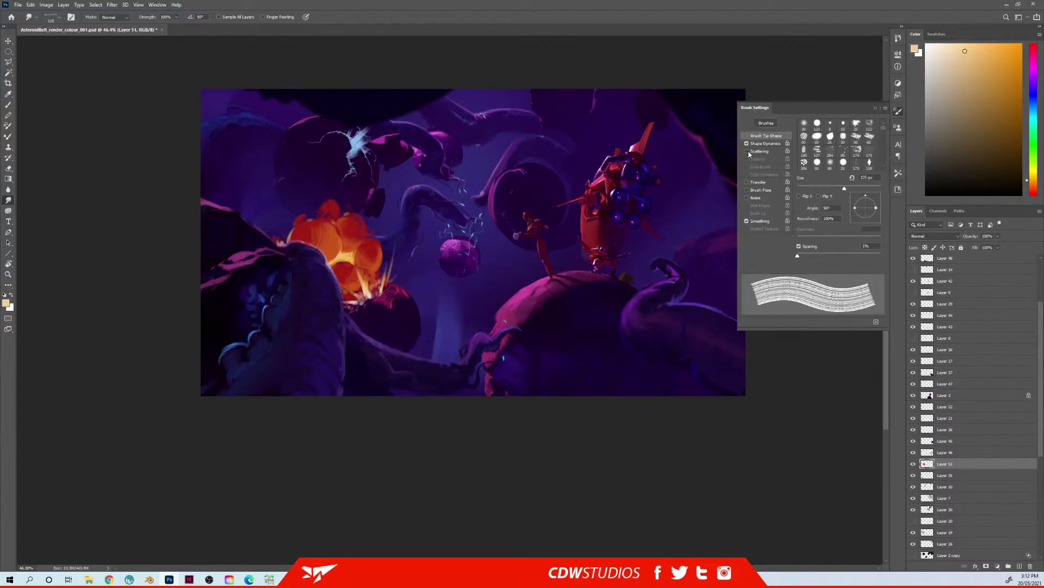
click(746, 181)
click(760, 151)
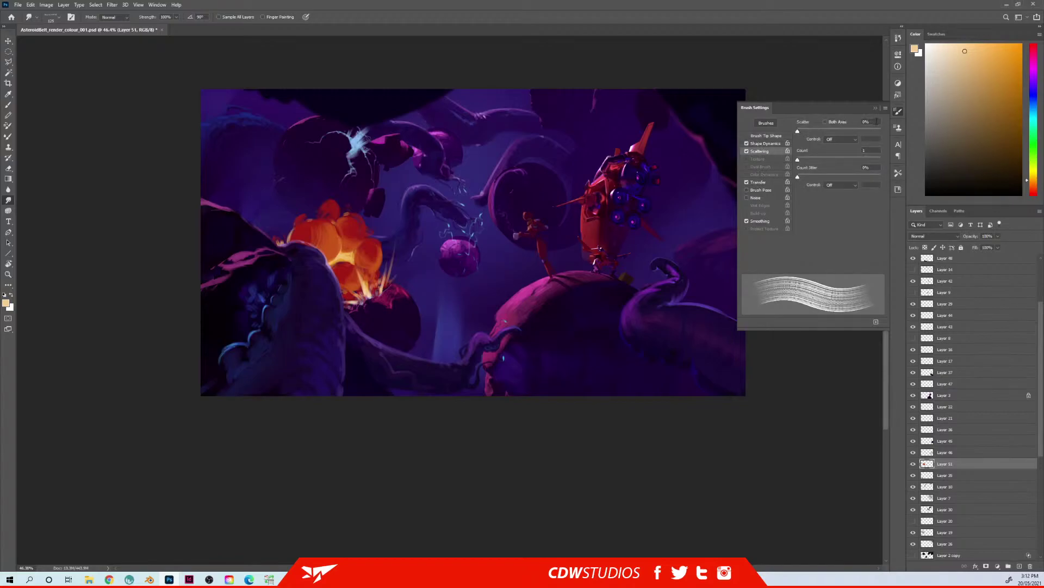
text(4)
click(760, 182)
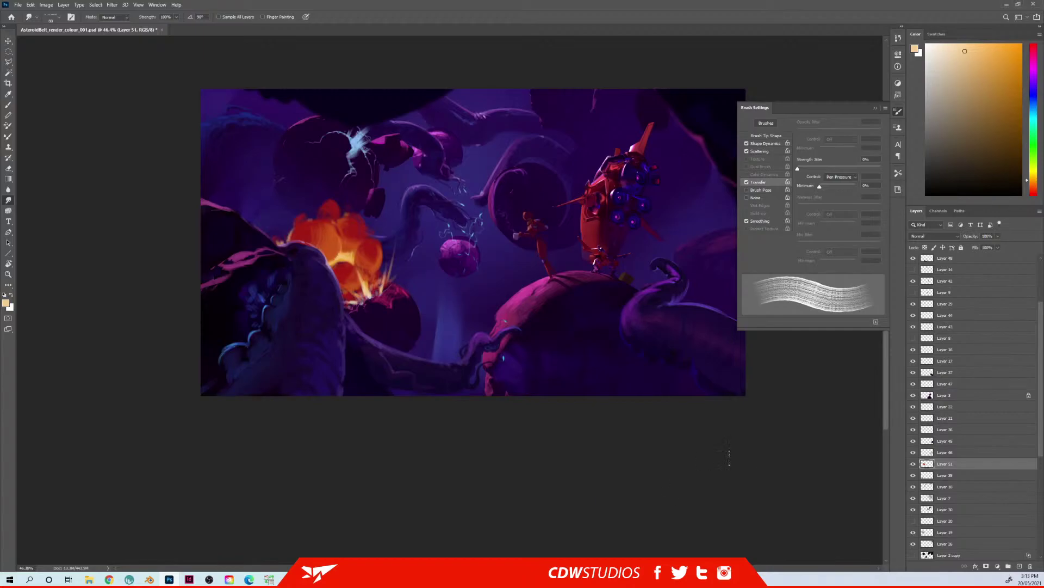
Step: Add a new layer directly above Layer 40 near the base of the layer stack
drag(1042, 450, 1040, 549)
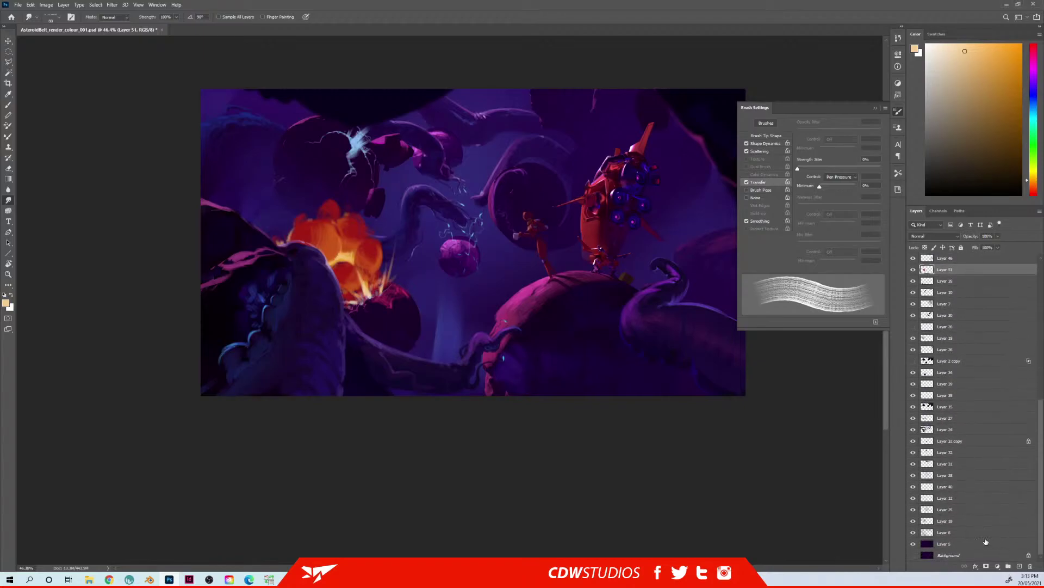
click(948, 499)
click(950, 486)
key(ctrl+shift+n)
key(Return)
Step: Switch to the Brush tool, sample red from the explosion and paint faint reddish puffs behind the ship on Layer 52
key(b)
alt+click(311, 265)
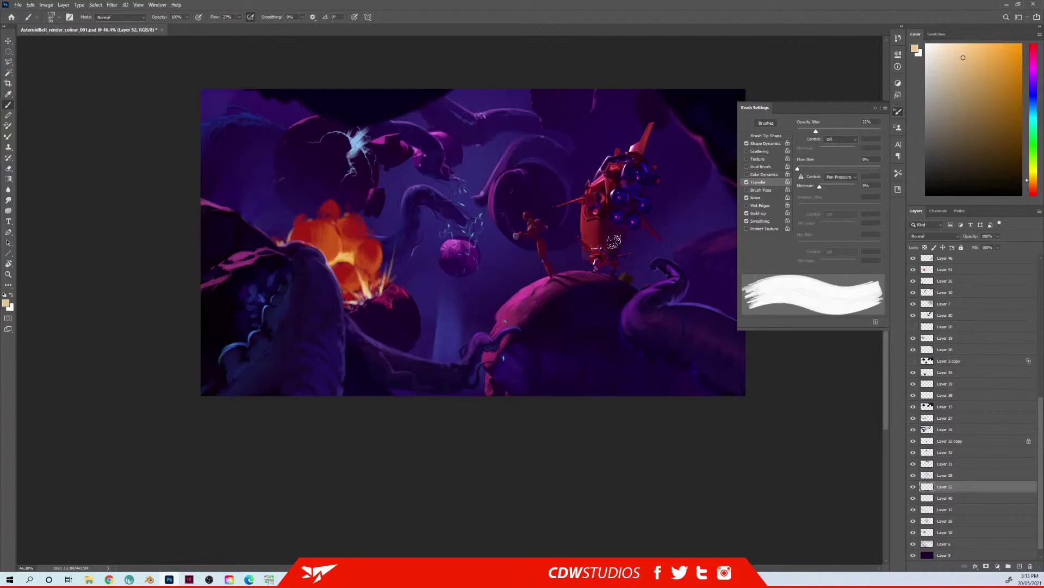
drag(525, 241, 541, 289)
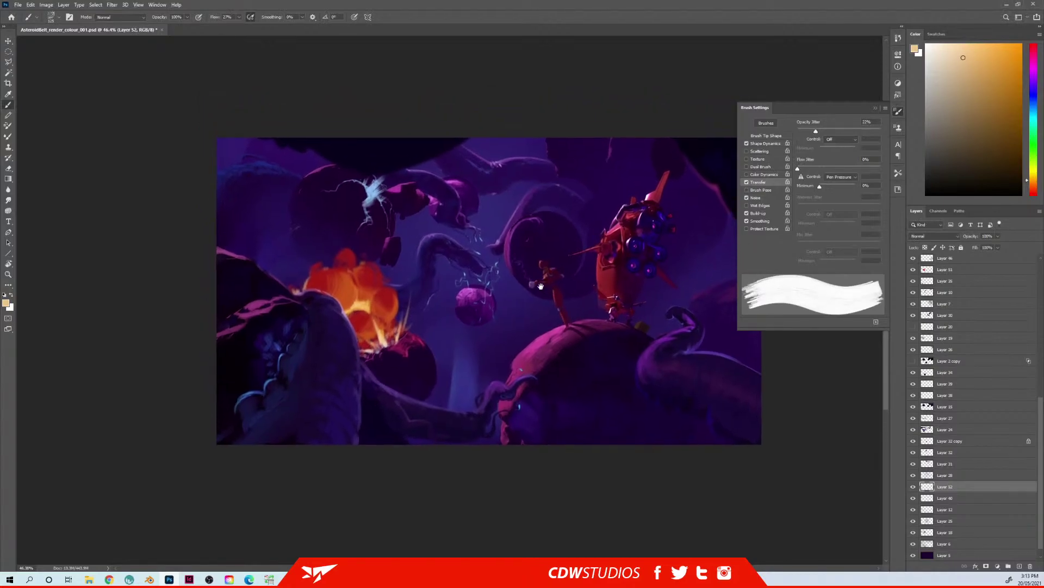
mouse_move(547, 226)
mouse_down()
mouse_move(550, 261)
mouse_move(368, 194)
mouse_up()
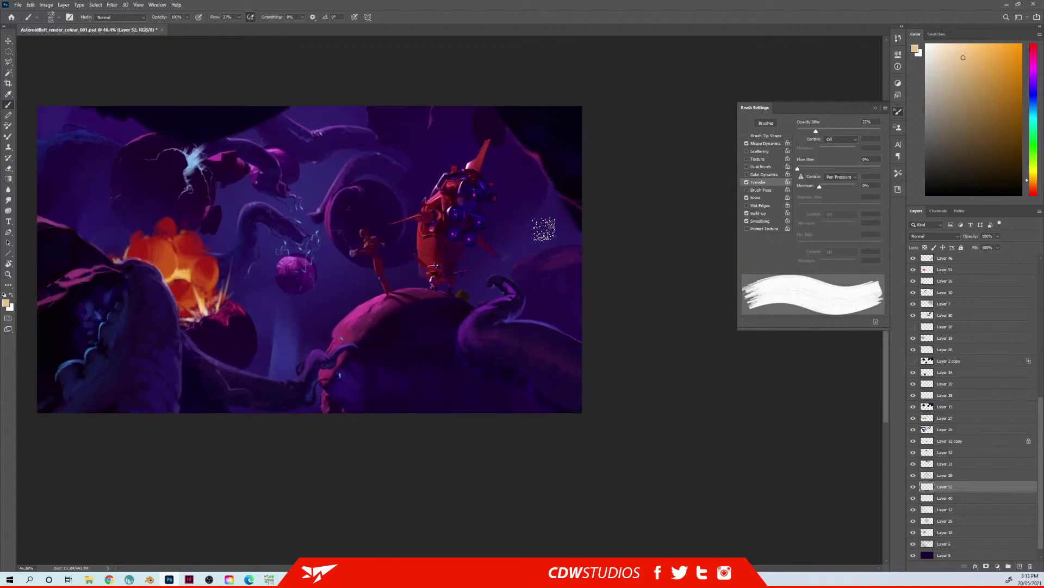
alt+click(195, 280)
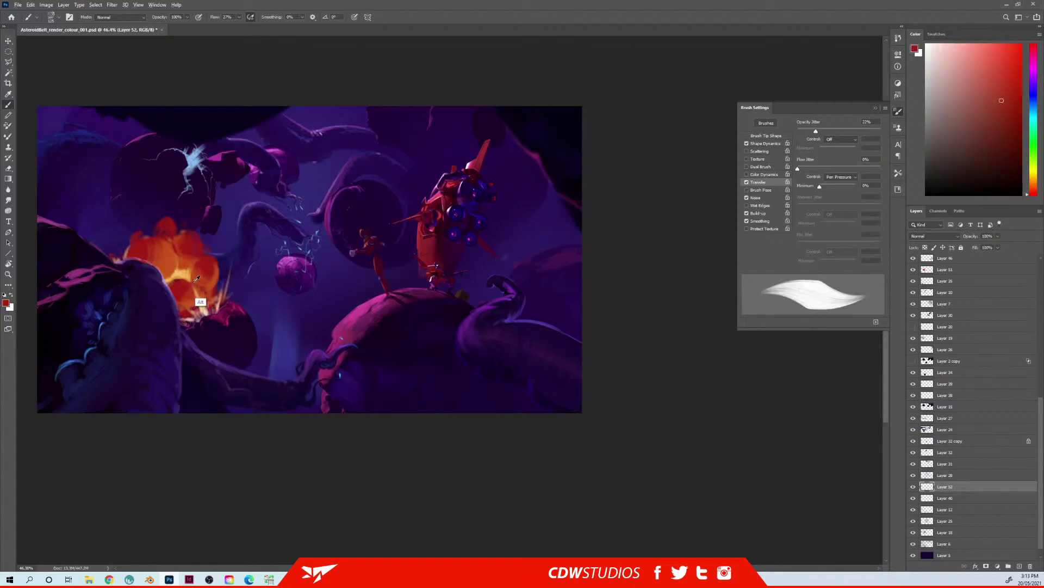
alt+click(195, 279)
mouse_move(511, 252)
mouse_down()
mouse_move(506, 280)
mouse_move(447, 252)
mouse_move(517, 281)
mouse_move(506, 275)
mouse_move(529, 264)
mouse_move(535, 225)
mouse_move(532, 264)
mouse_move(543, 260)
mouse_move(528, 252)
mouse_move(526, 269)
mouse_move(508, 251)
mouse_move(520, 283)
mouse_move(500, 264)
mouse_move(514, 289)
mouse_up()
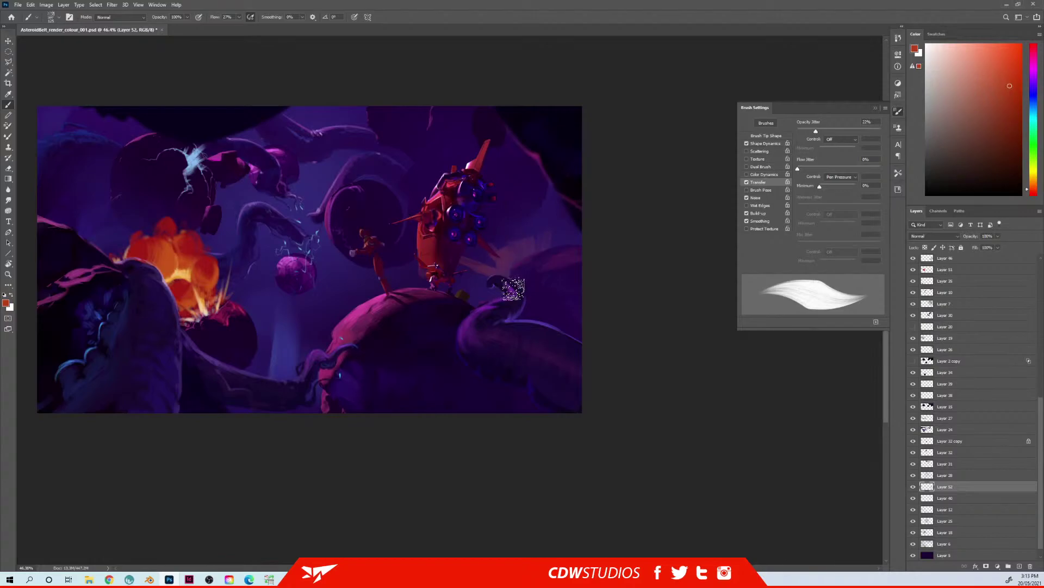
Step: Erase back parts of the faint red puffs beside the ship with a progressively smaller eraser
key(e)
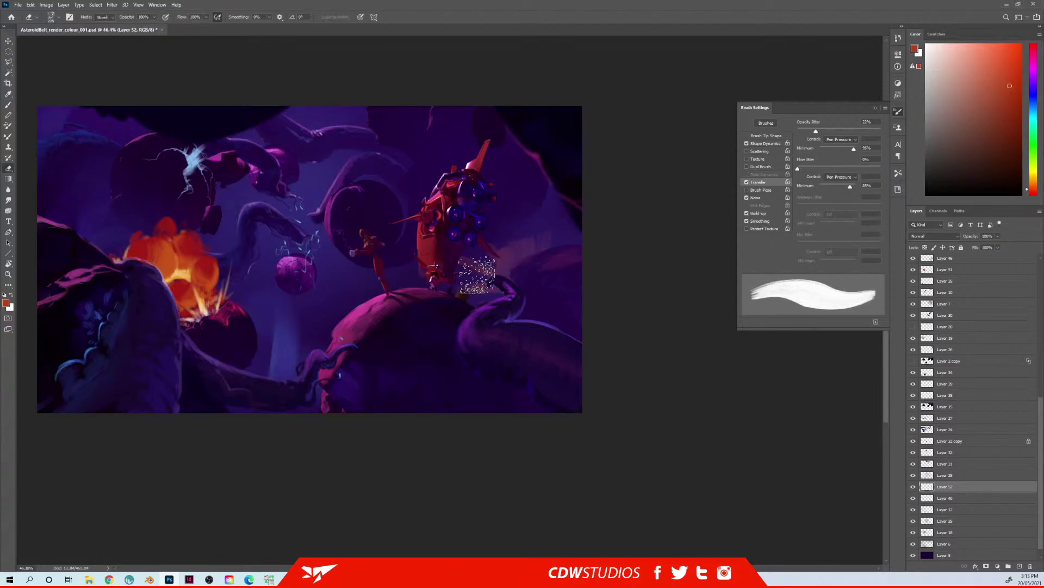
key(bracketleft)
key(bracketleft)
key(bracketleft)
key(bracketleft)
key(bracketleft)
key(bracketleft)
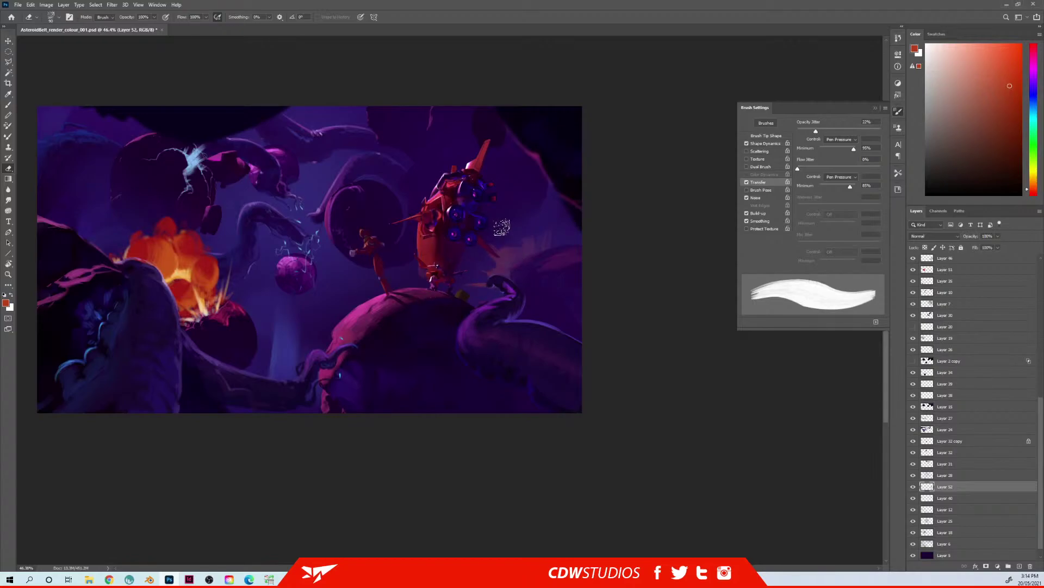
Step: Paint small distant fire lobes beside the ship with a smaller brush, using red and a lighter coral red
key(b)
key(bracketleft)
key(bracketleft)
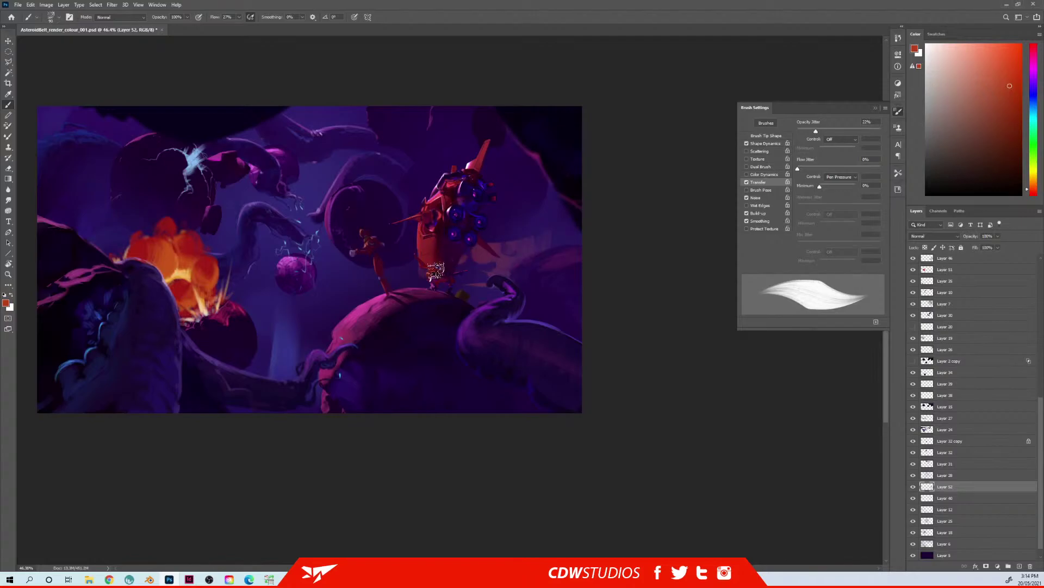
click(1000, 53)
key([)
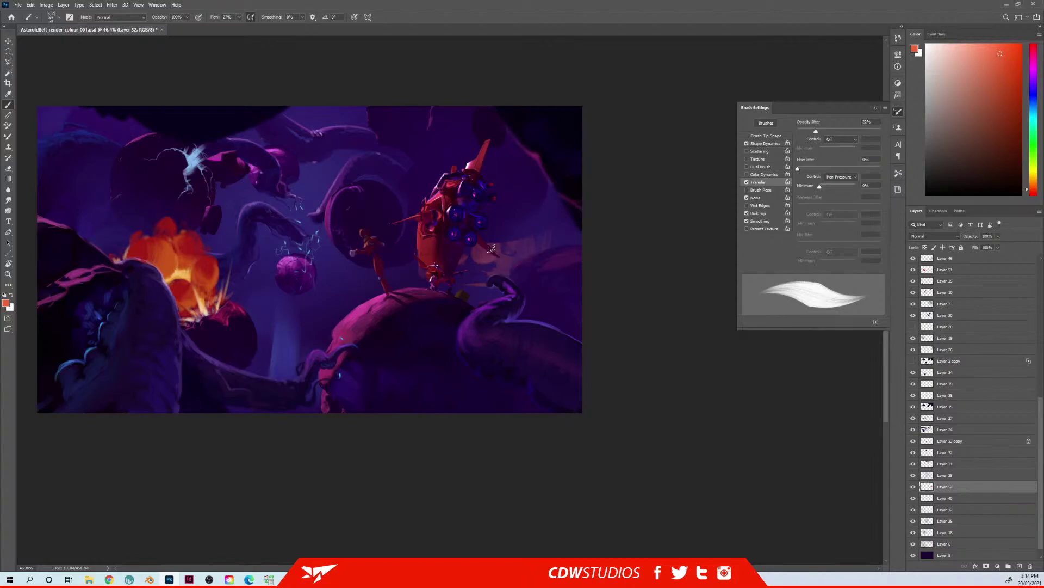
Step: Raise Layer 52 through the layer stack until it sits directly above Layer 7
key(ctrl+bracketright)
key(ctrl+bracketright)
key(ctrl+bracketright)
key(ctrl+bracketright)
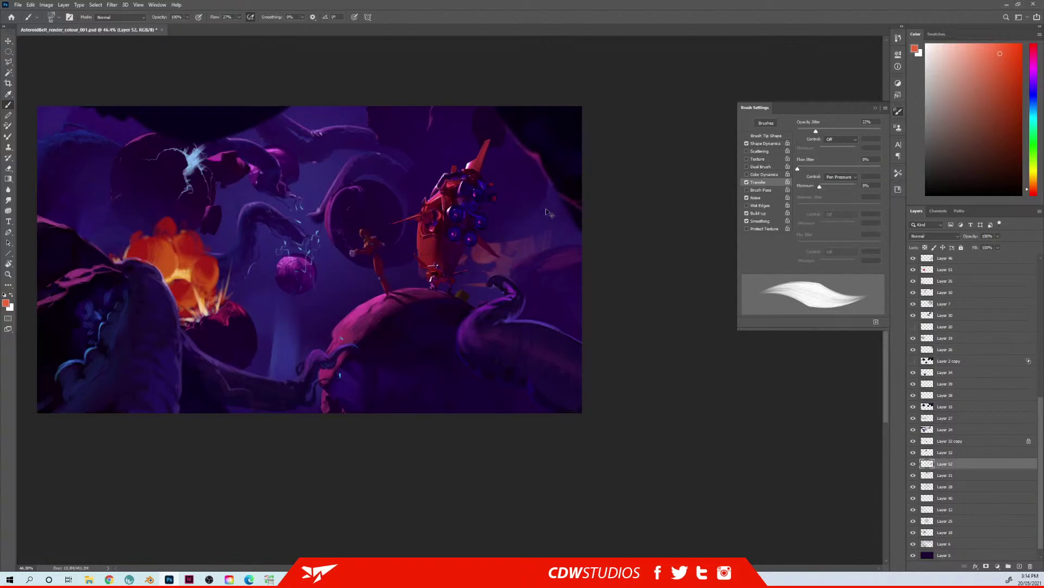
key(ctrl+bracketright)
key(ctrl+bracketright)
key(ctrl+bracketright)
key(ctrl+bracketright)
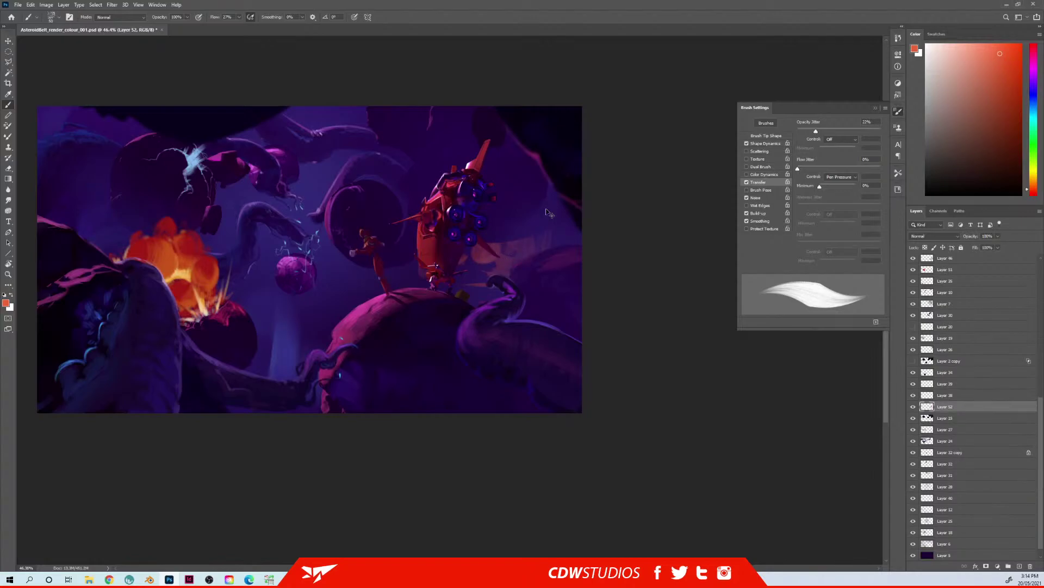
key(ctrl+bracketright)
key(ctrl+bracketright)
key(ctrl+bracketright)
key(ctrl+bracketright)
key(ctrl+bracketright)
key(ctrl+bracketright)
key(ctrl+bracketright)
key(ctrl+bracketright)
key(ctrl+bracketright)
key(ctrl+bracketright)
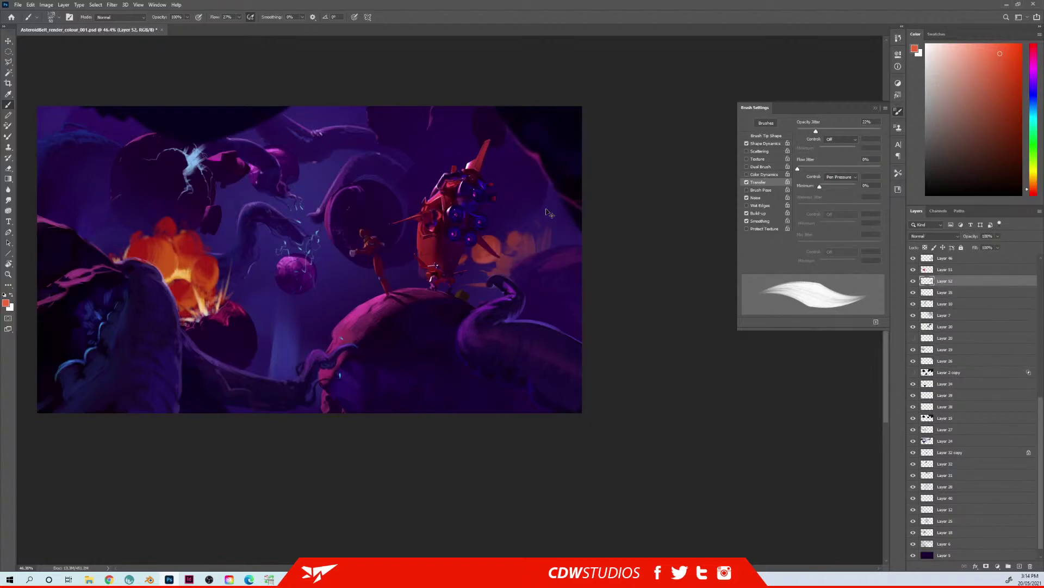
key(ctrl+bracketleft)
key(ctrl+bracketleft)
key(ctrl+bracketleft)
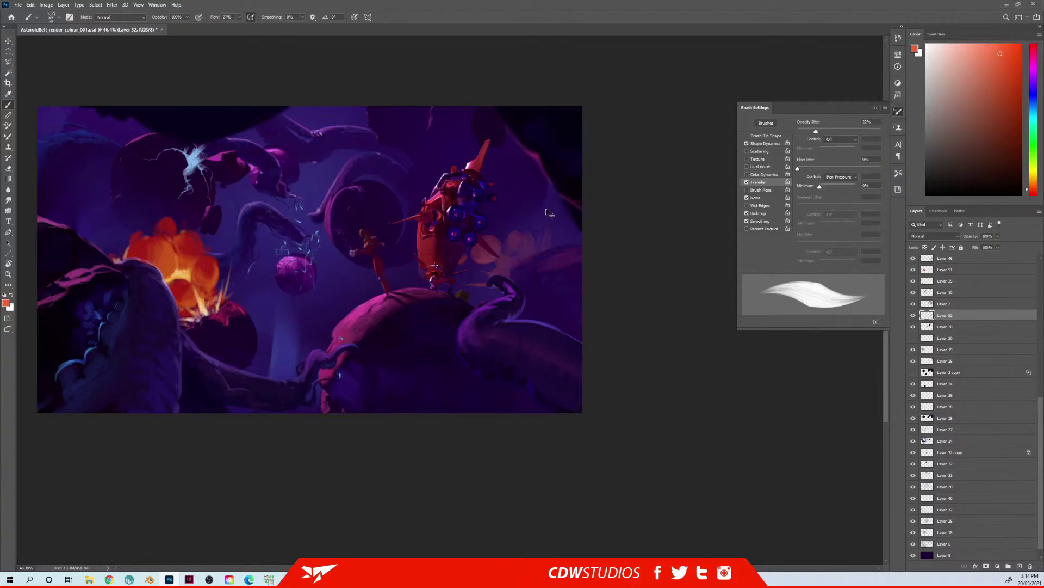
key(ctrl+bracketright)
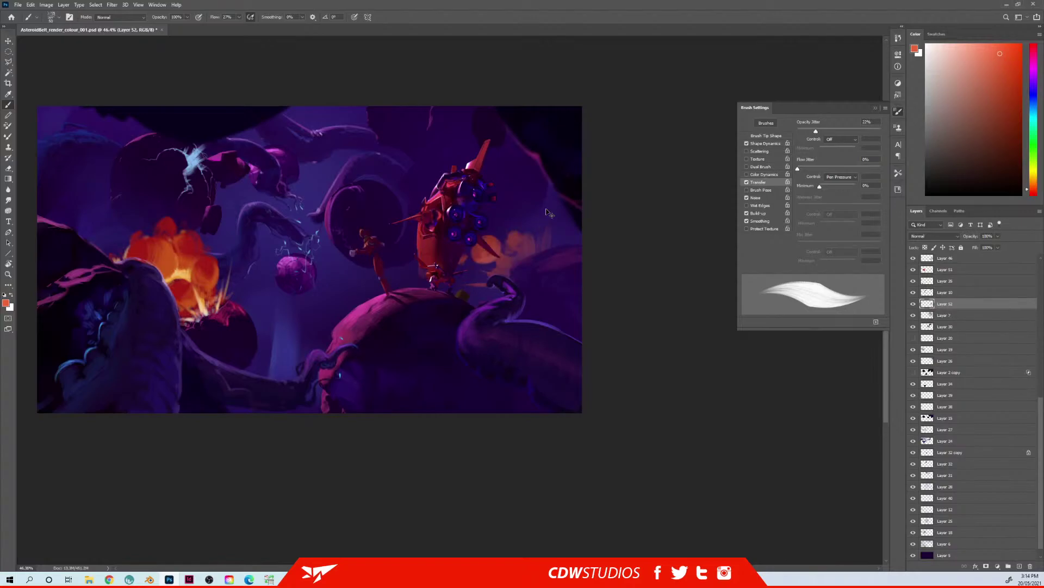
Step: Select Layer 52 together with Layer 7 and move both down the stack, below Layer 2 copy
shift+click(967, 316)
key(ctrl+bracketleft)
key(ctrl+bracketleft)
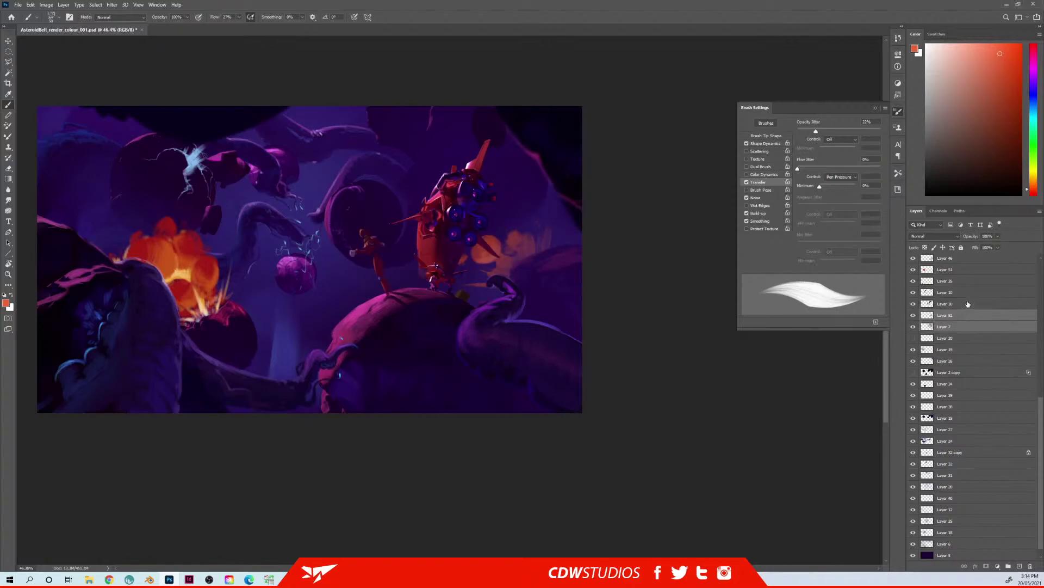
key(ctrl+bracketleft)
key(ctrl+bracketleft)
key(ctrl+bracketleft)
key(ctrl+bracketleft)
key(ctrl+bracketleft)
key(ctrl+bracketleft)
key(ctrl+bracketleft)
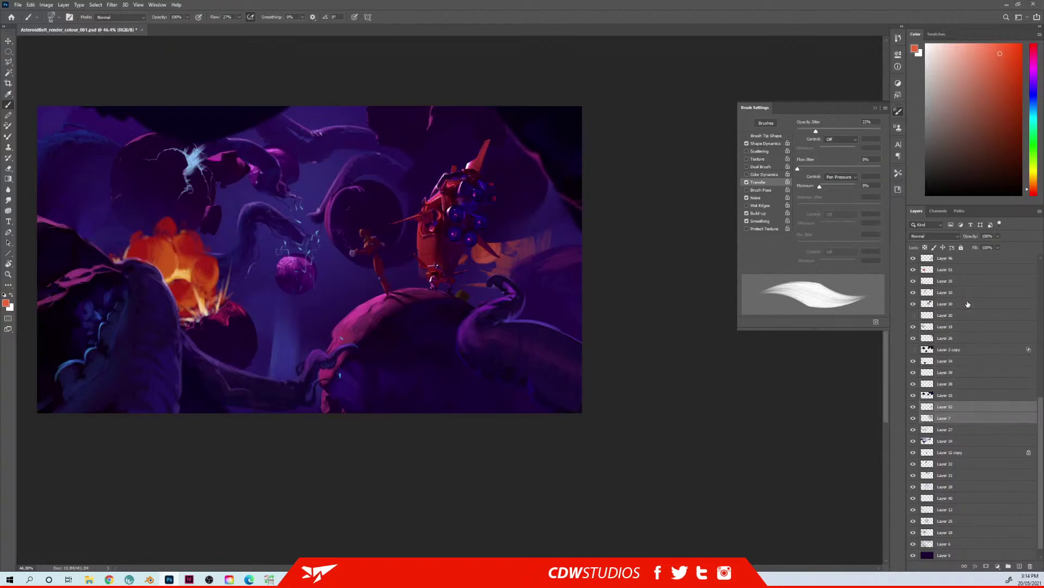
key(ctrl+bracketright)
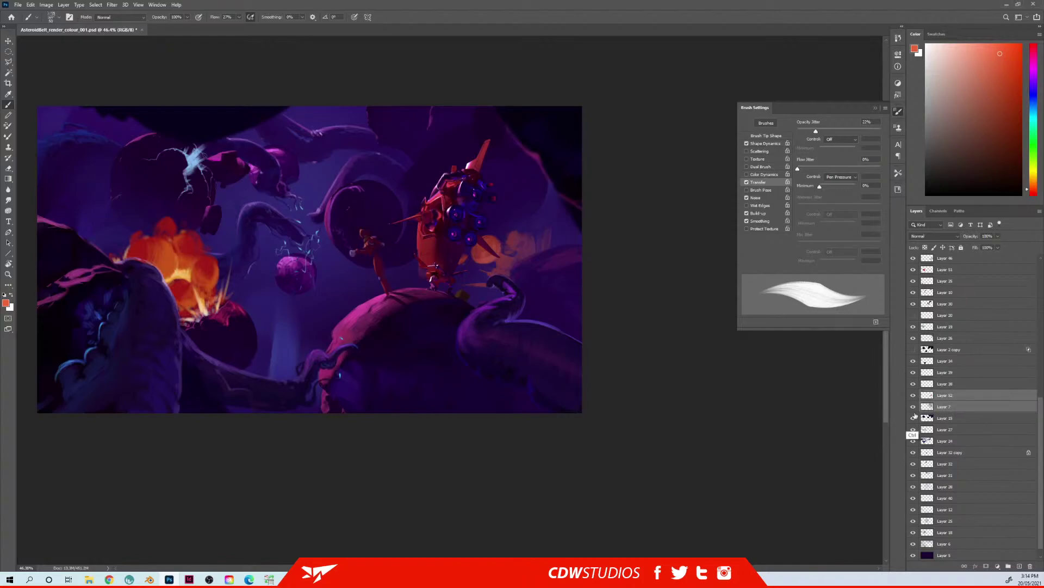
Step: Lock Layer 52's transparent pixels and tint the distant puffs with a large brush in pale orange and golden yellow
click(949, 399)
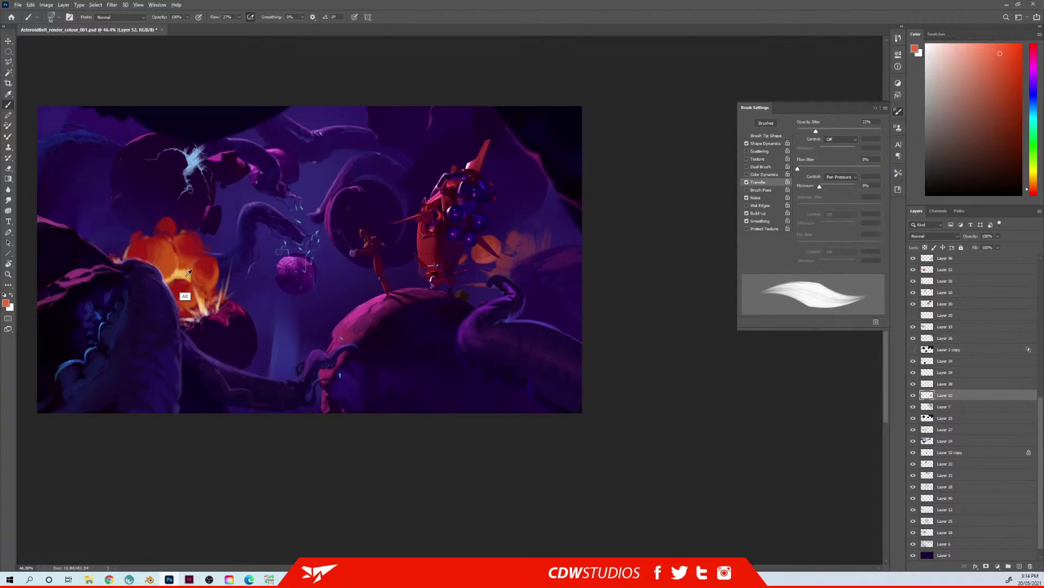
alt+click(180, 294)
key(])
key(])
key(])
key(])
key(])
key(])
key(])
key(])
key(])
key(])
key(])
key(])
key(])
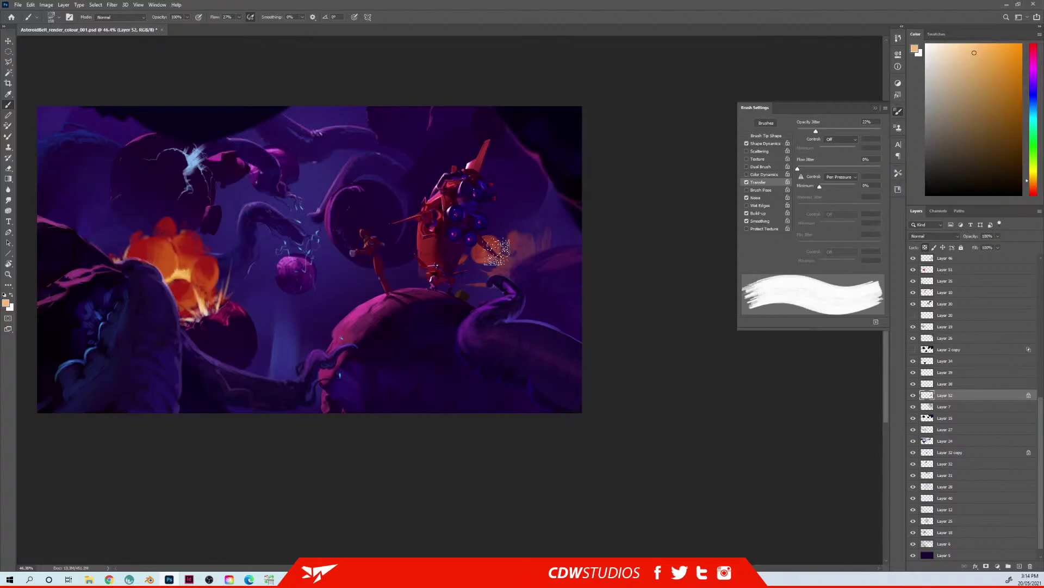
mouse_move(488, 249)
mouse_down()
mouse_move(497, 250)
mouse_move(458, 252)
mouse_up()
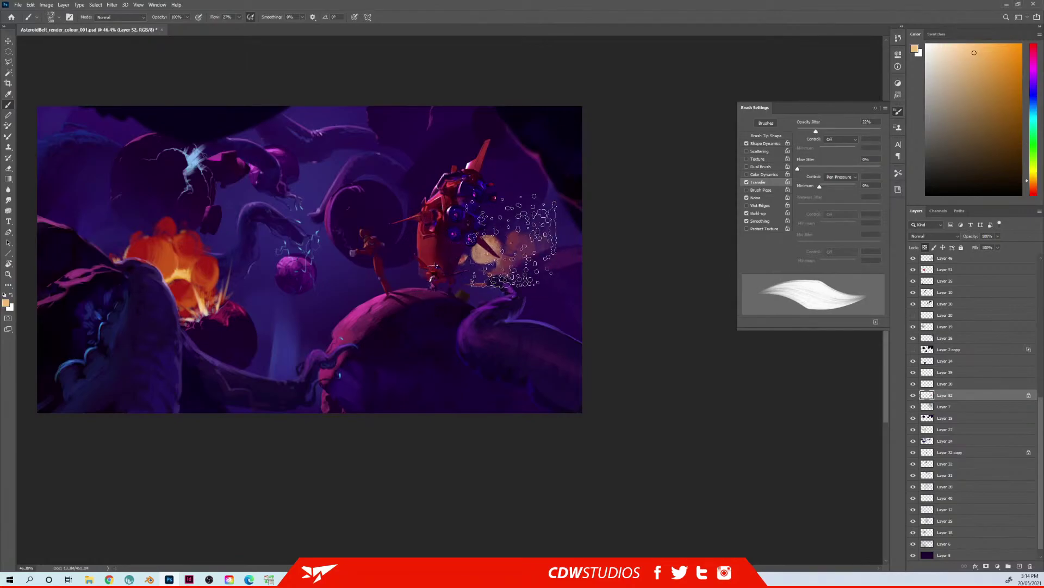
click(987, 60)
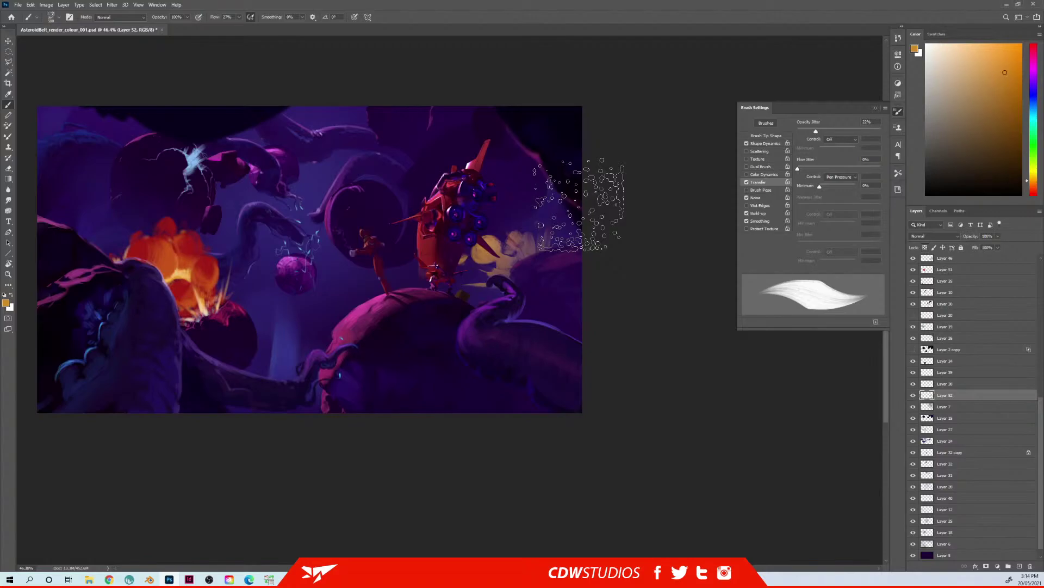
Step: Undo a trial stroke, then lock Layer 52's transparency again and tone the distant puffs with muted sampled colours
alt+click(526, 253)
mouse_move(475, 249)
mouse_down()
mouse_move(531, 273)
mouse_move(504, 249)
mouse_move(466, 241)
mouse_move(514, 244)
mouse_up()
key(ctrl+z)
key(slash)
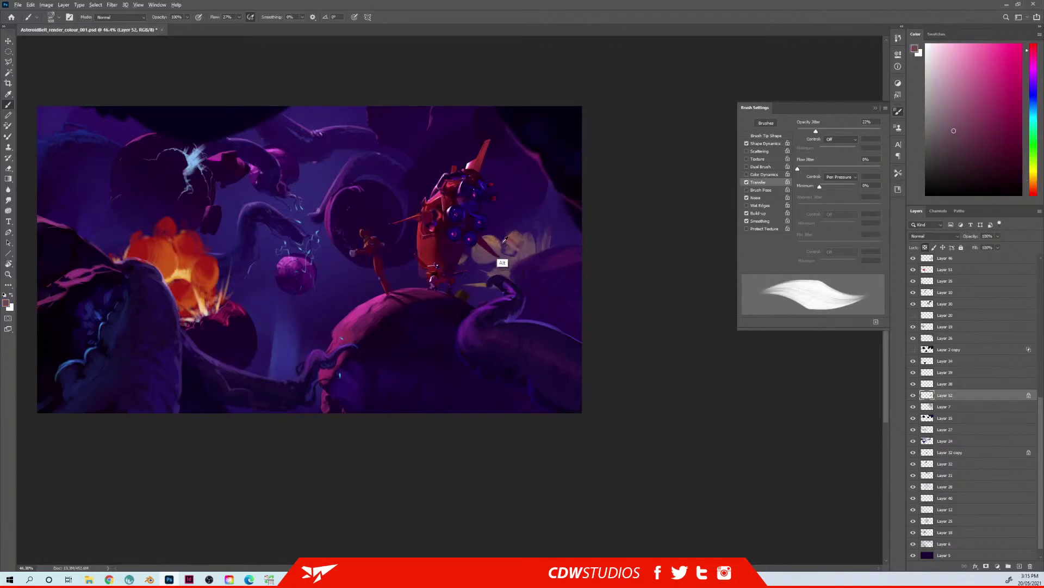
alt+click(487, 248)
mouse_move(485, 259)
mouse_down()
mouse_move(502, 284)
mouse_move(491, 294)
mouse_move(554, 268)
mouse_move(519, 256)
mouse_move(551, 226)
mouse_move(548, 194)
mouse_up()
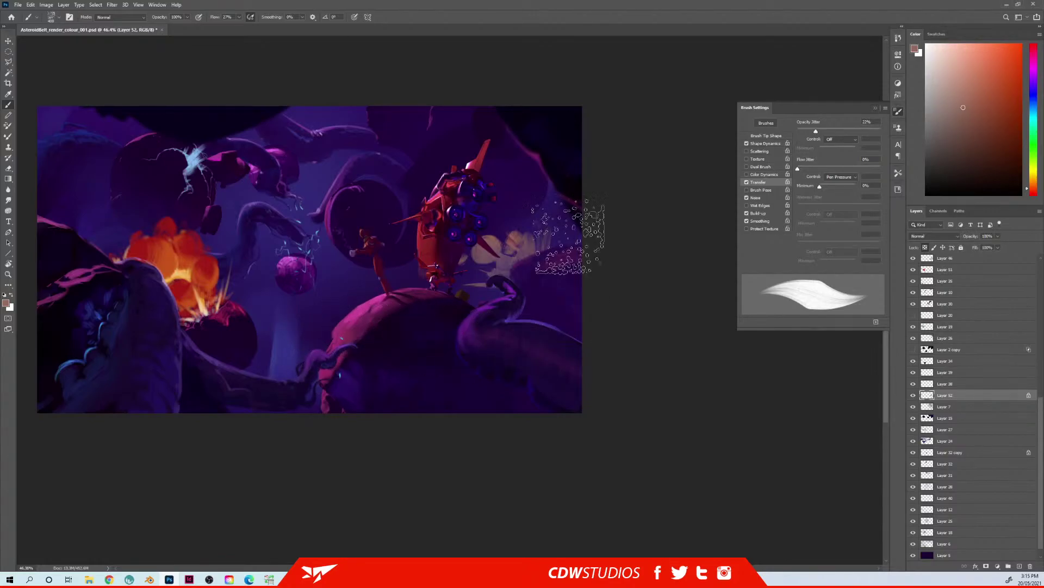
Step: Unlock Layer 52's transparency, sample a muted red and paint additional smoke puffs above the distant explosion
key([)
key([)
key([)
key([)
key([)
key([)
key([)
key([)
key([)
key([)
key([)
key([)
key([)
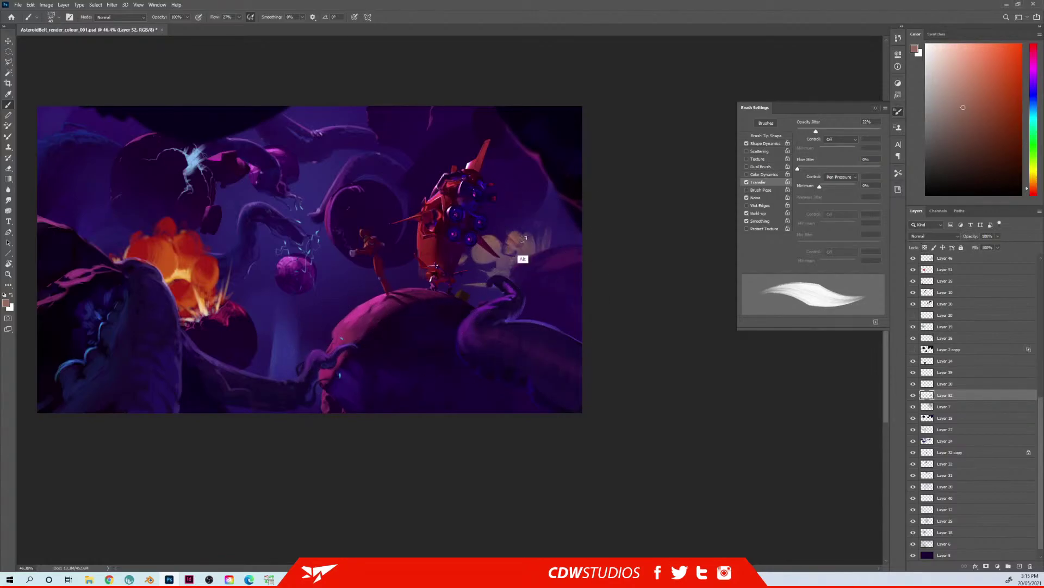
alt+click(517, 258)
key(])
key(])
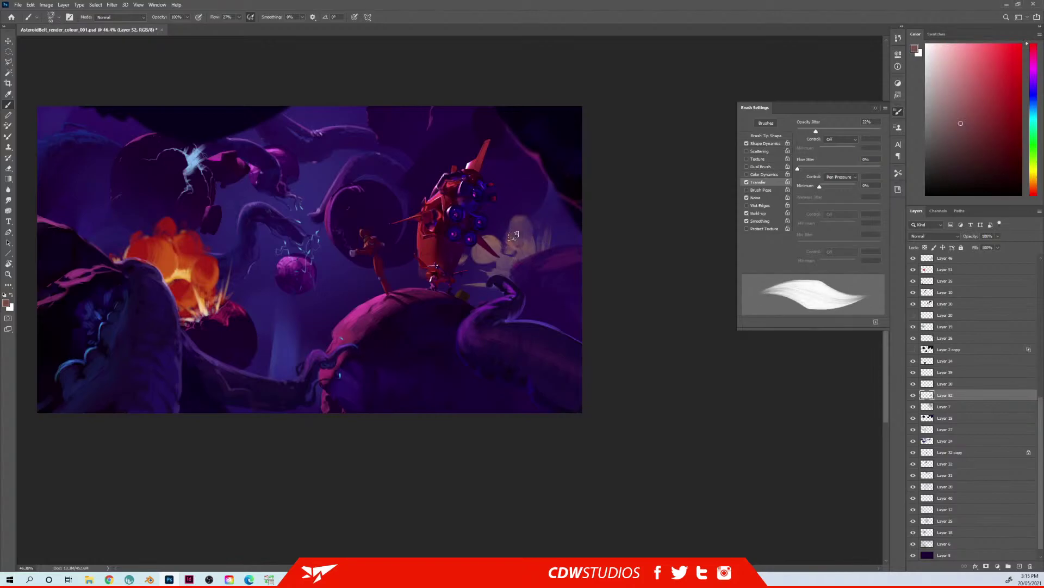
drag(543, 247, 561, 232)
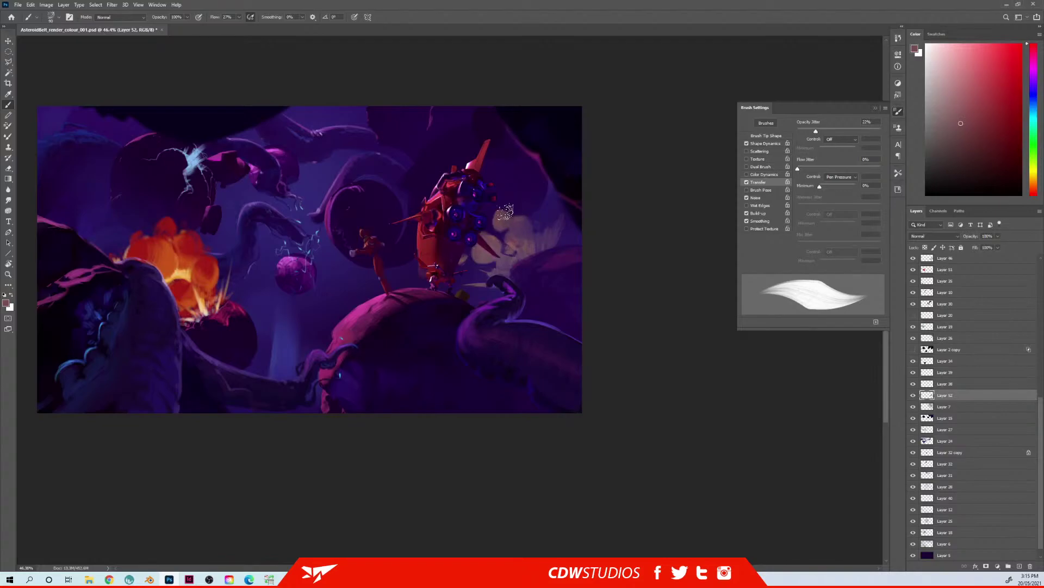
Step: Shade the distant smoke cloud with sampled dusky purple on Layer 52 and muted mauve on Layer 46
alt+click(524, 208)
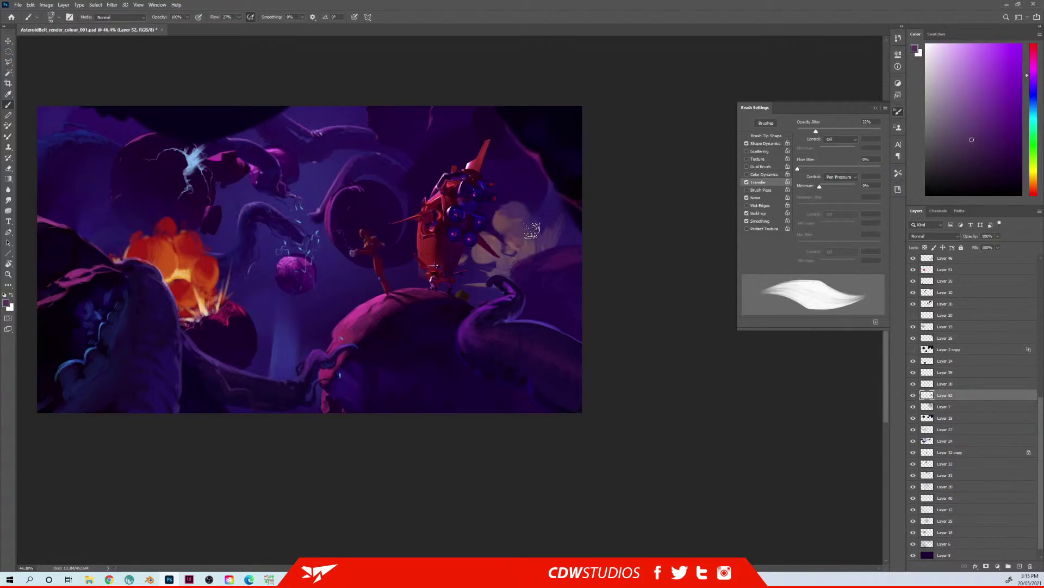
mouse_move(517, 209)
mouse_down()
mouse_move(541, 205)
mouse_move(517, 203)
mouse_move(508, 215)
mouse_move(536, 206)
mouse_move(535, 220)
mouse_up()
ctrl+click(552, 219)
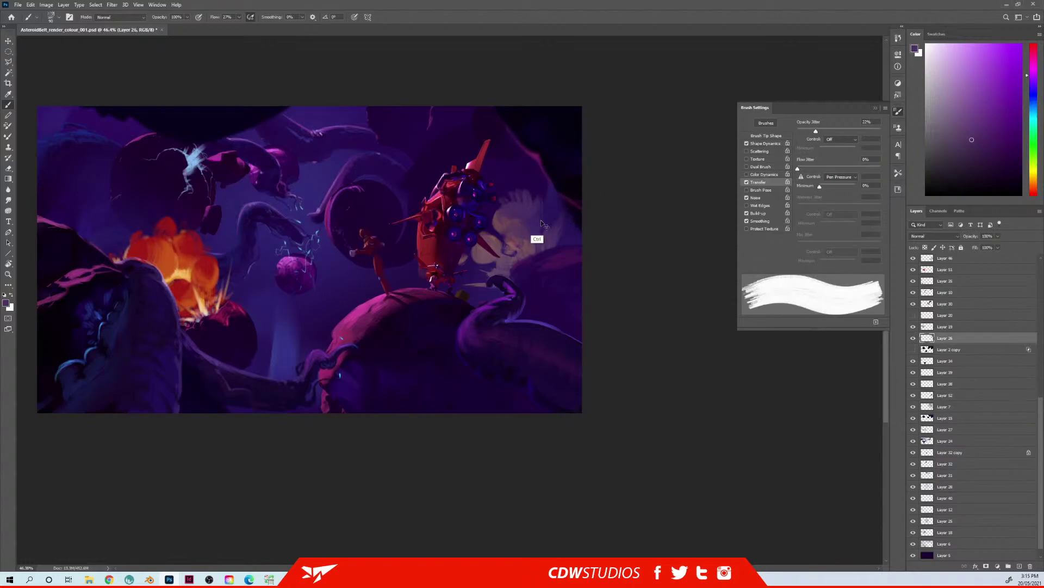
ctrl+click(544, 228)
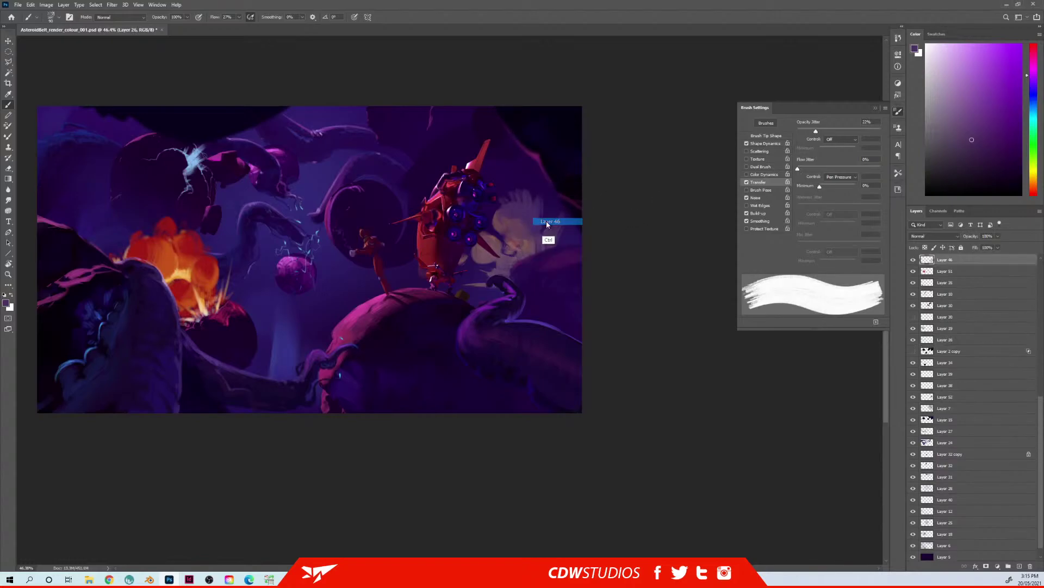
alt+click(526, 224)
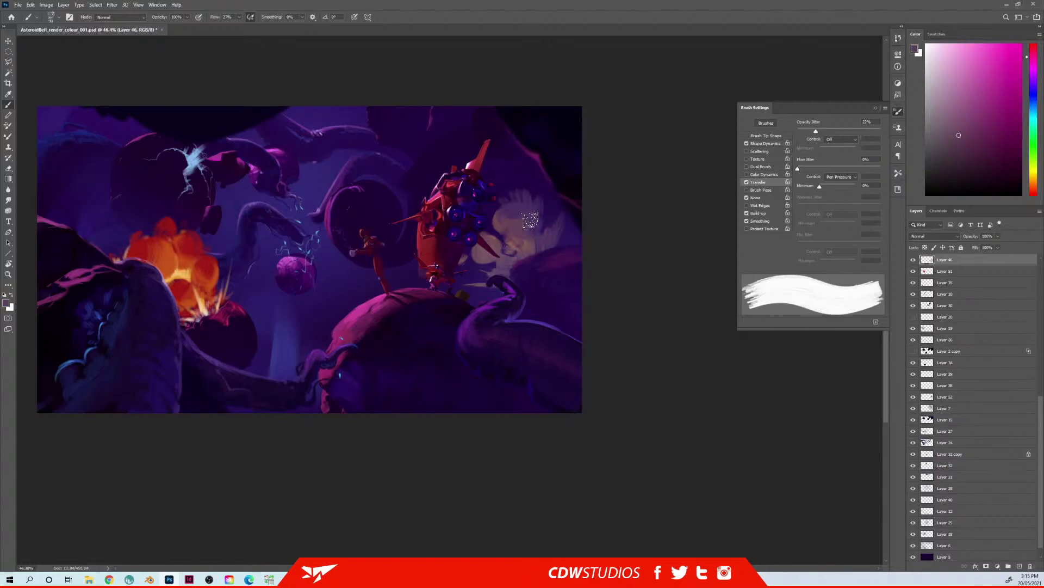
mouse_move(534, 209)
mouse_down()
mouse_move(534, 221)
mouse_move(525, 207)
mouse_move(546, 232)
mouse_up()
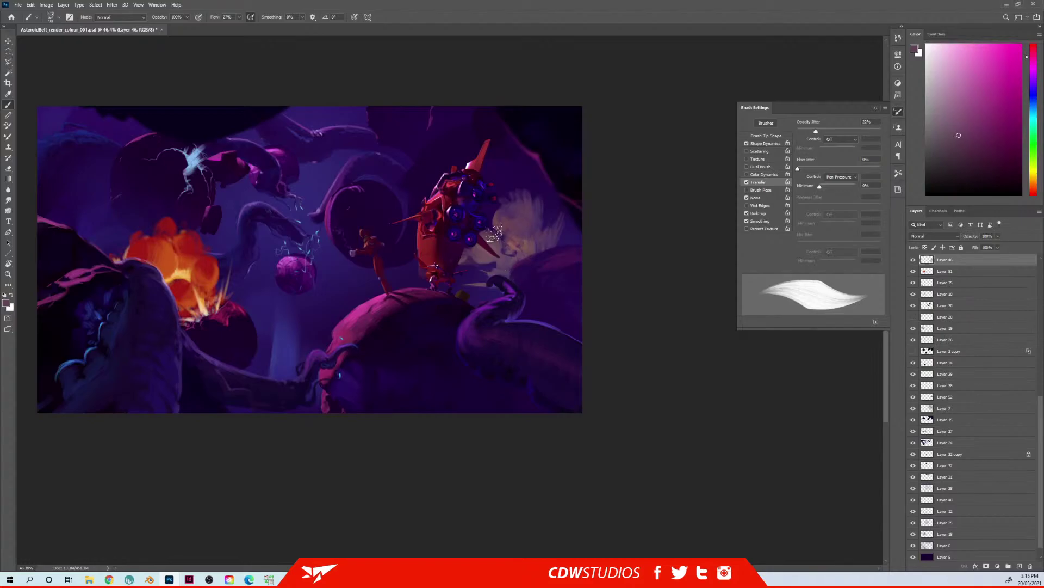
drag(483, 207, 504, 227)
Step: Switch to the Smudge tool and select Layer 46 from the smoke cloud on the canvas
click(7, 200)
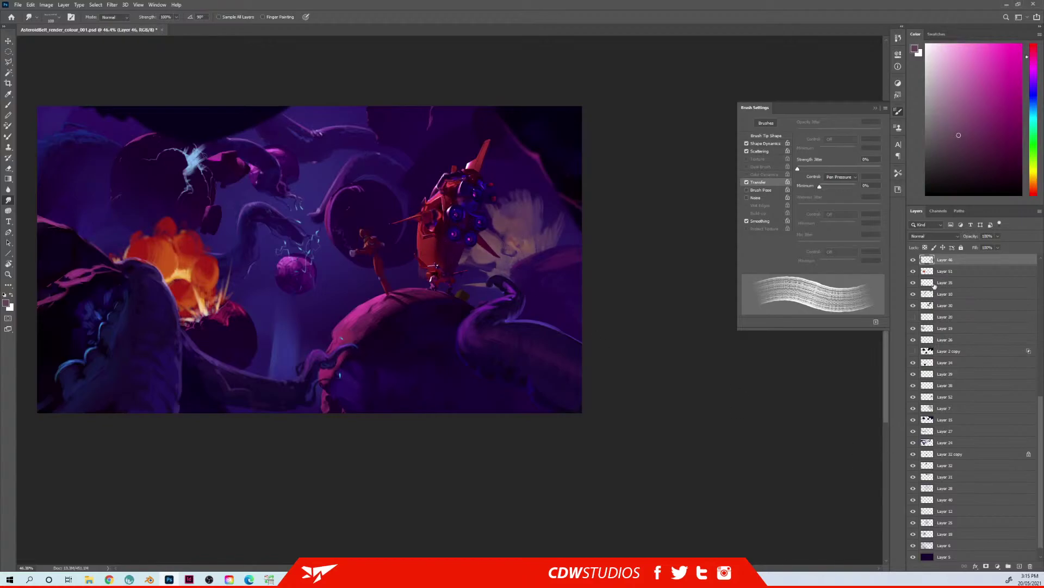
click(914, 260)
click(914, 271)
click(914, 272)
click(928, 398)
scroll(1034, 389, up, 2)
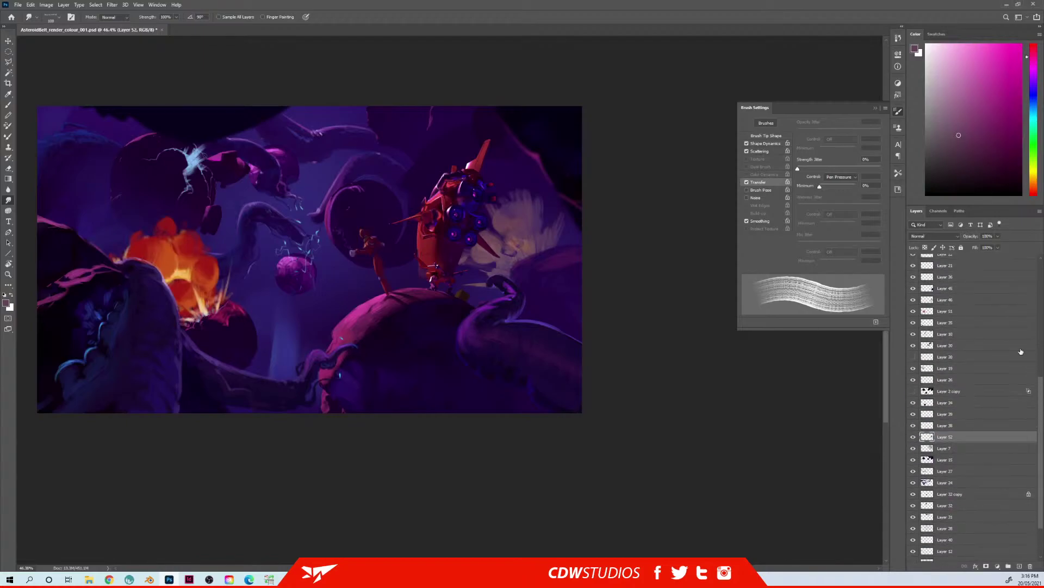
ctrl+right_click(523, 241)
click(546, 247)
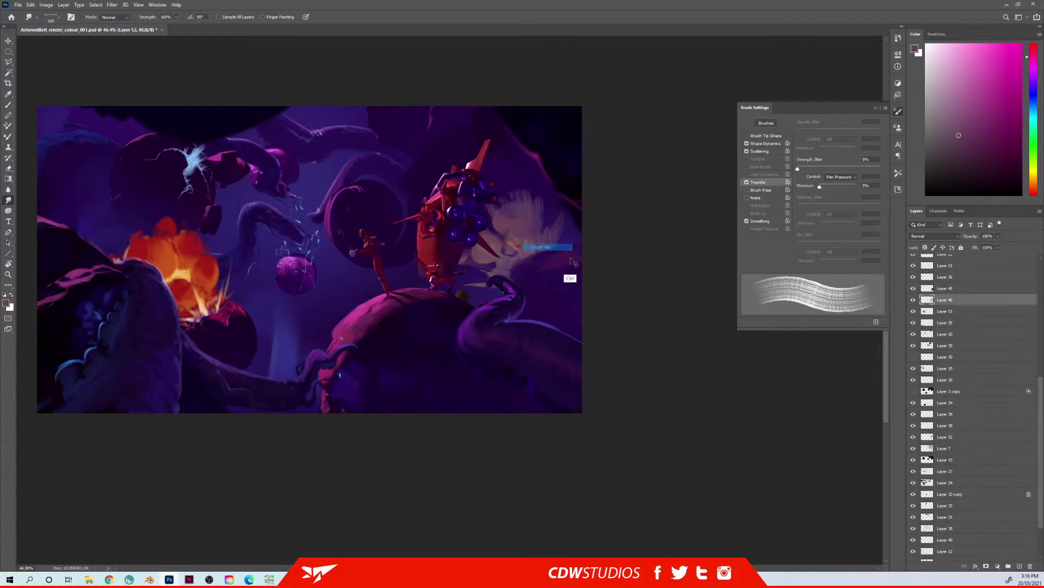
Step: Toggle the visibility of Layer 46 and its neighbouring layers to examine which ones hold the distant smoke
click(913, 312)
click(913, 312)
click(914, 300)
click(914, 301)
click(914, 290)
click(913, 289)
click(913, 311)
click(913, 312)
click(914, 324)
ctrl+right_click(493, 242)
click(516, 246)
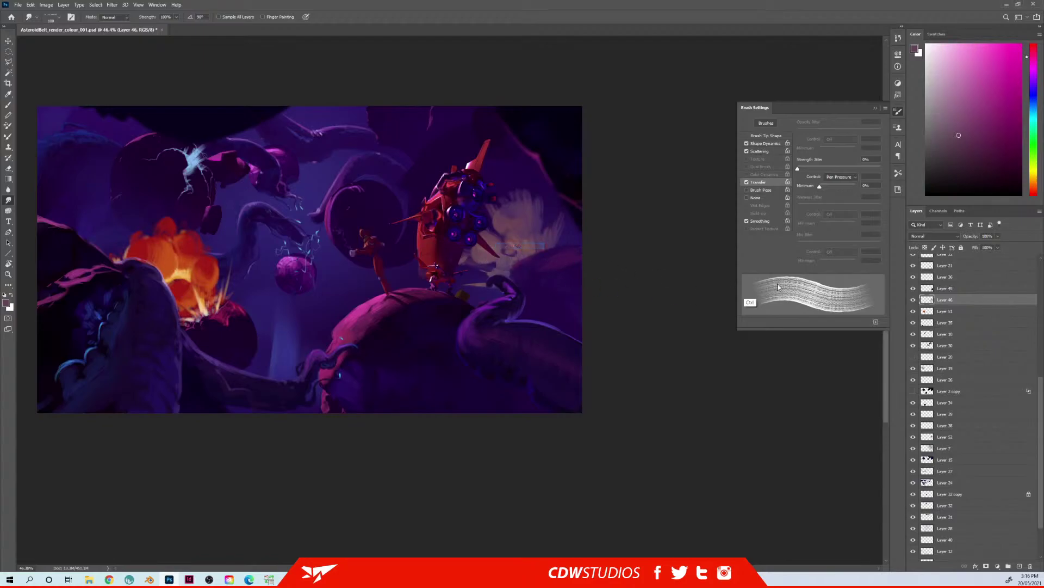
Step: Toggle Layer 46, select Layer 52 from the distant smoke on the canvas and toggle it to compare their contents
click(913, 300)
click(914, 300)
ctrl+right_click(523, 233)
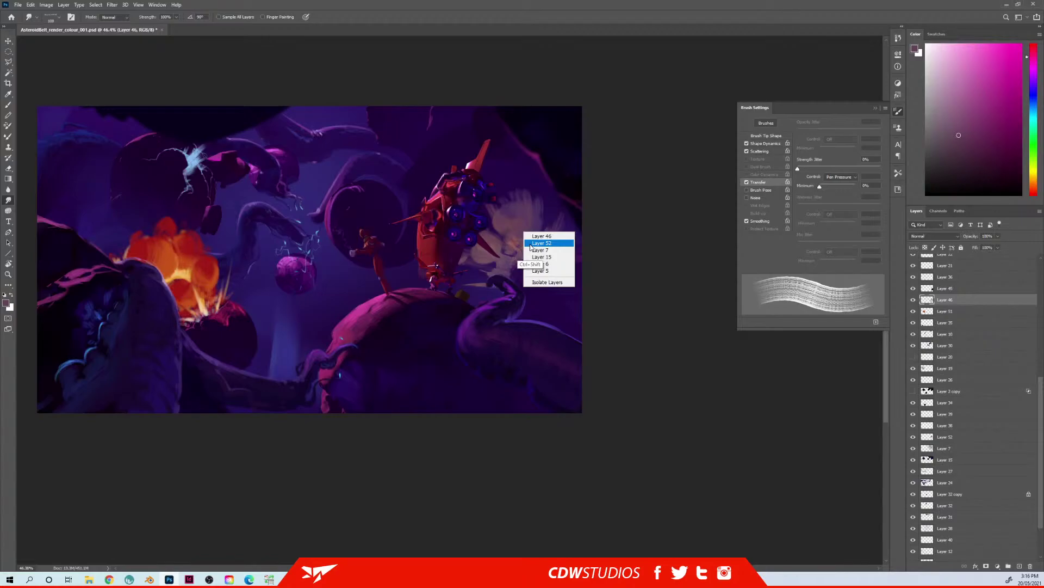
click(538, 243)
click(914, 437)
click(914, 436)
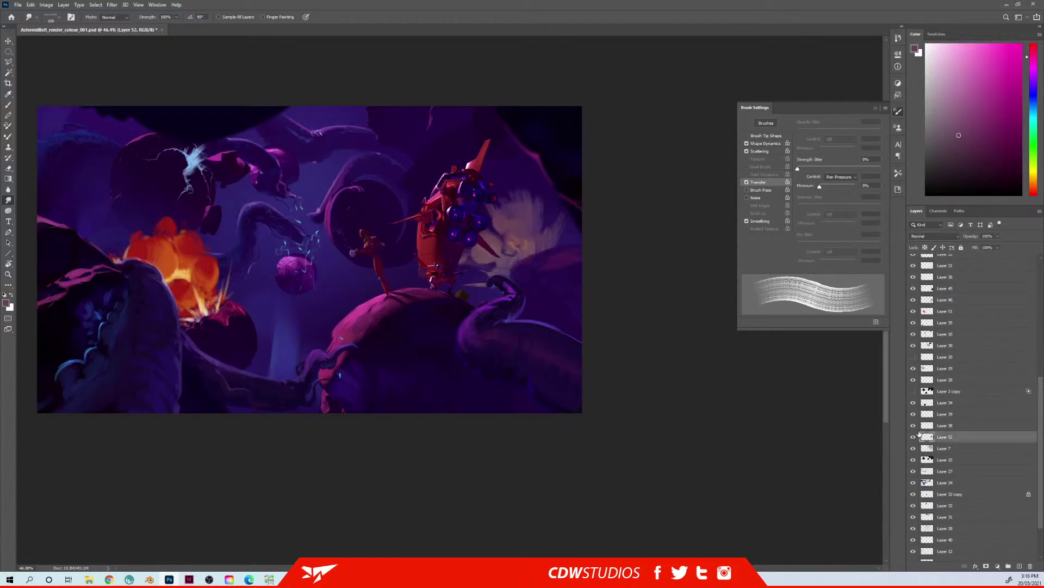
Step: Move Layer 46 directly above Layer 52, merge the two and smudge the distant smoke cloud's edges outward
click(914, 300)
click(914, 300)
drag(947, 301, 959, 433)
key(ctrl+e)
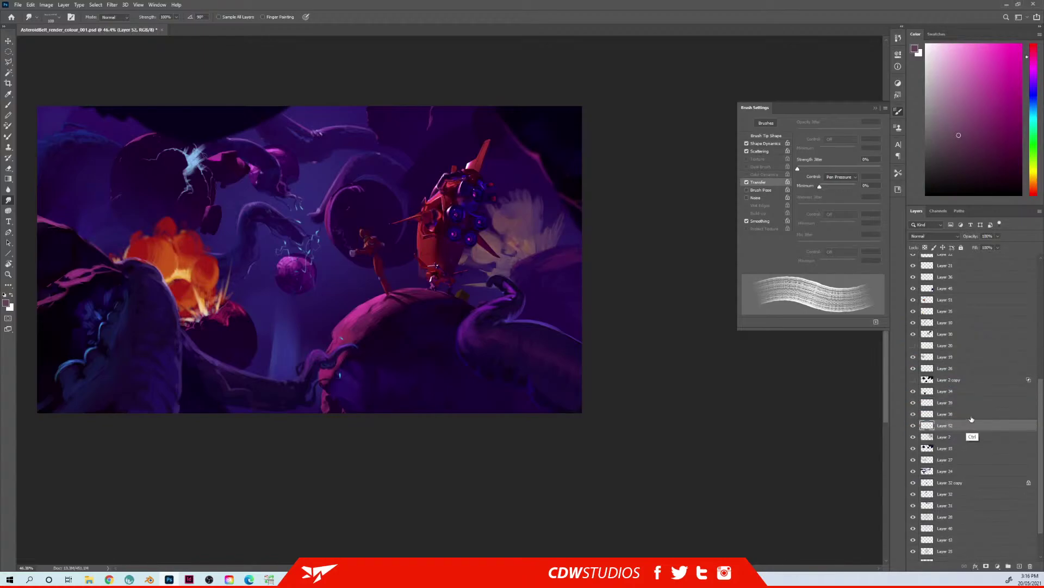
key(r)
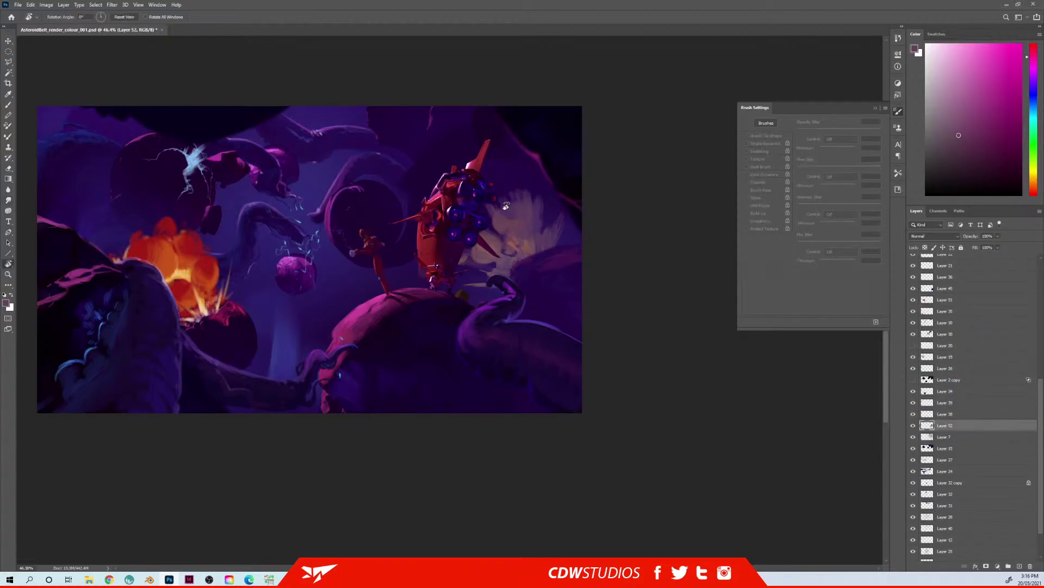
click(8, 200)
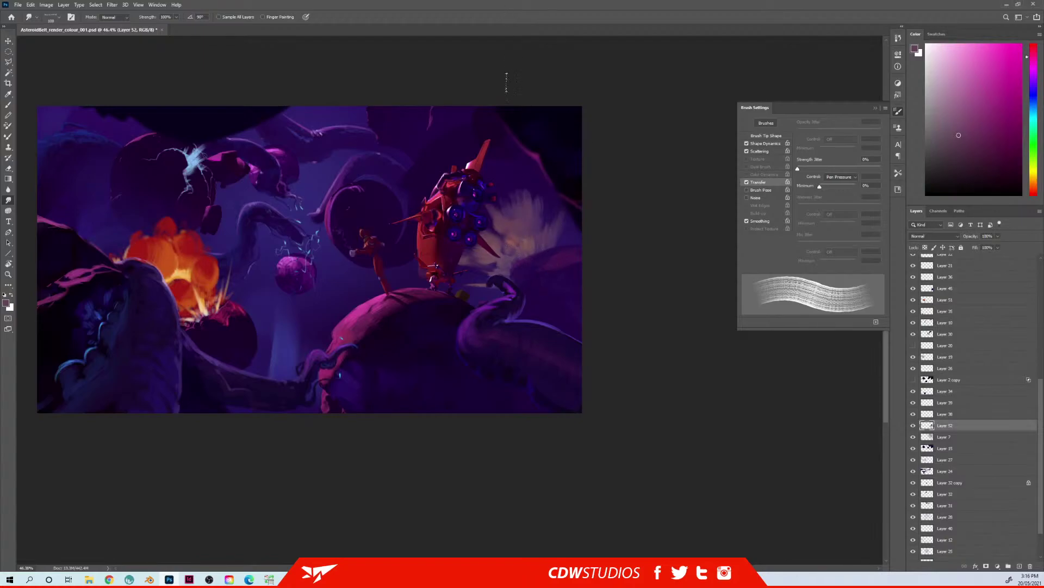
Step: Set the Eraser's minimum opacity and flow to 0% and soften the distant smoke's upper edges with a smaller brush
key(e)
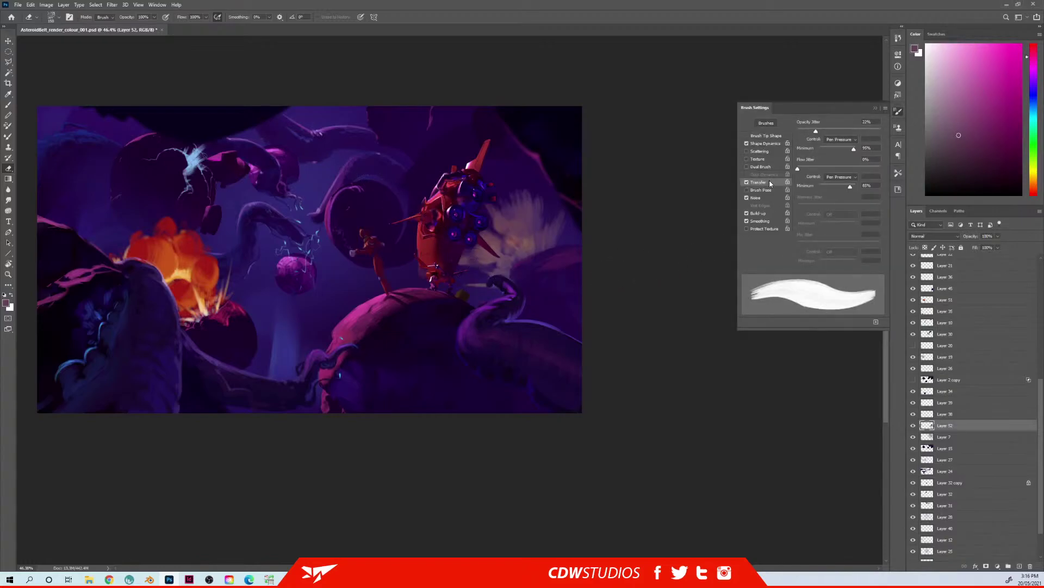
drag(851, 184, 789, 188)
click(817, 149)
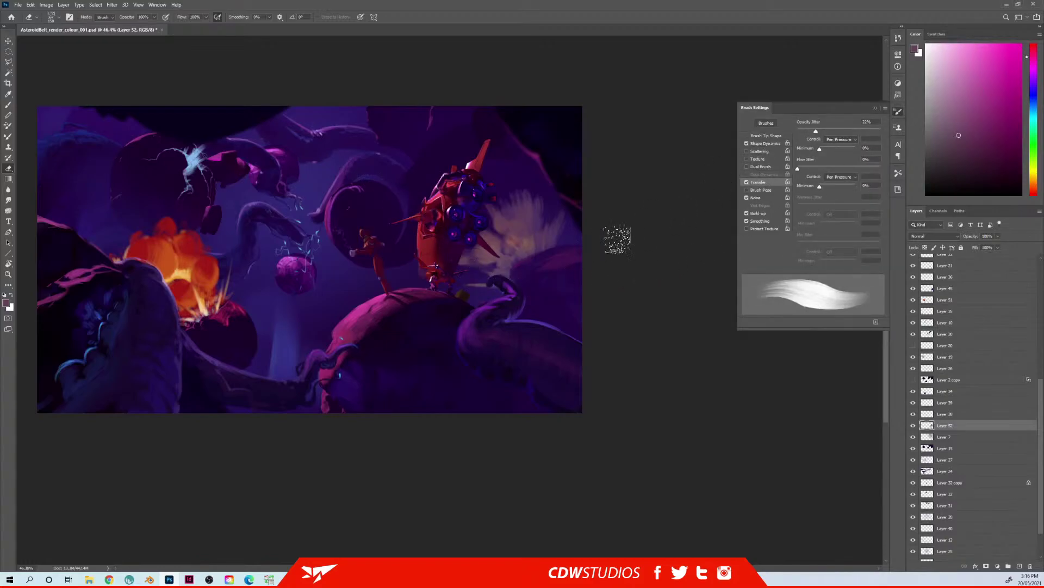
key([)
key([)
key([)
key([)
key([)
key([)
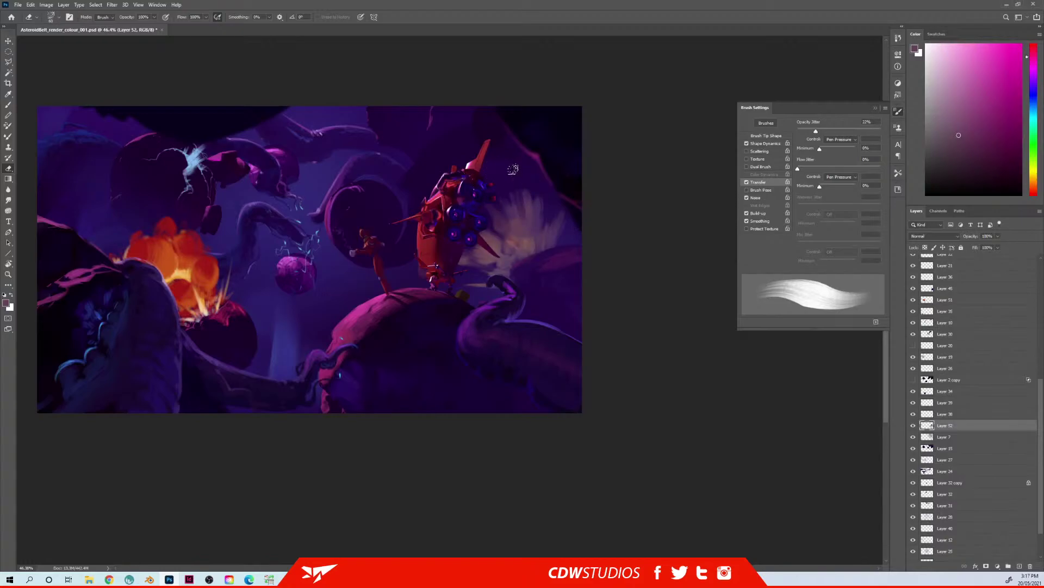
key([)
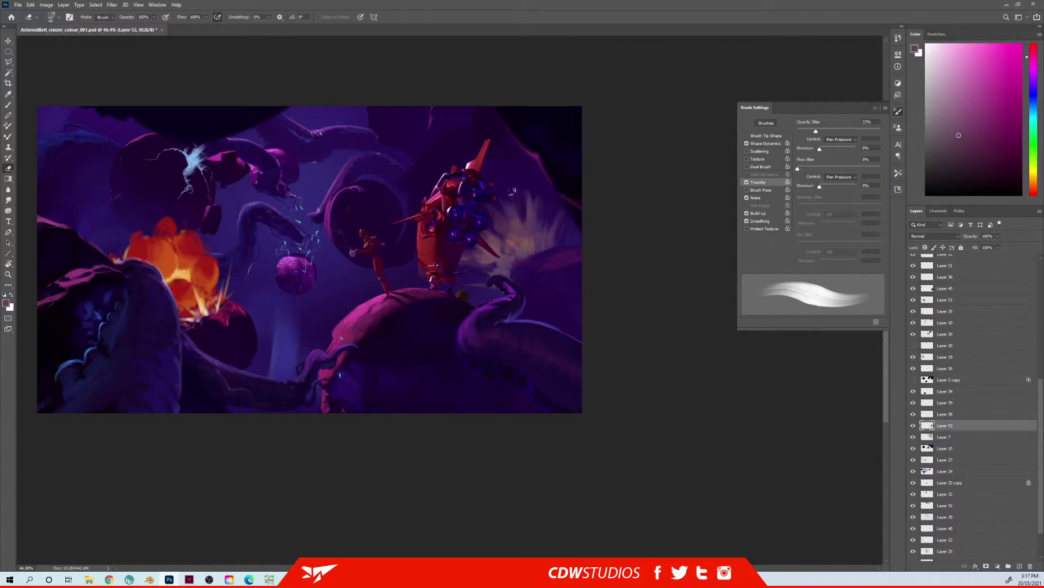
Step: Choose a light orange for the Brush and paint small glowing streaks inside the distant explosion on Layer 52
key(b)
alt+click(553, 240)
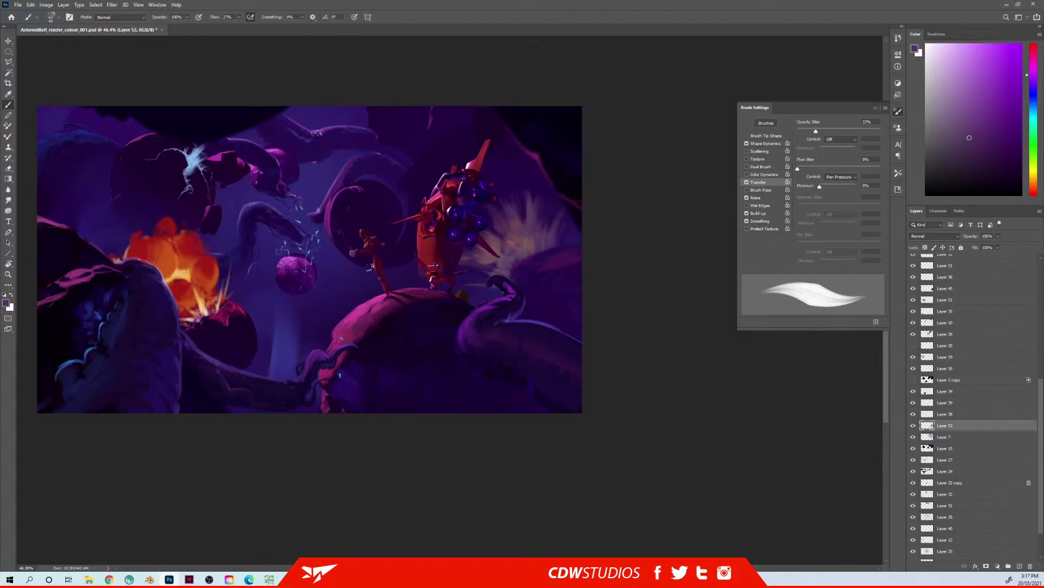
alt+click(539, 232)
click(1035, 192)
click(996, 44)
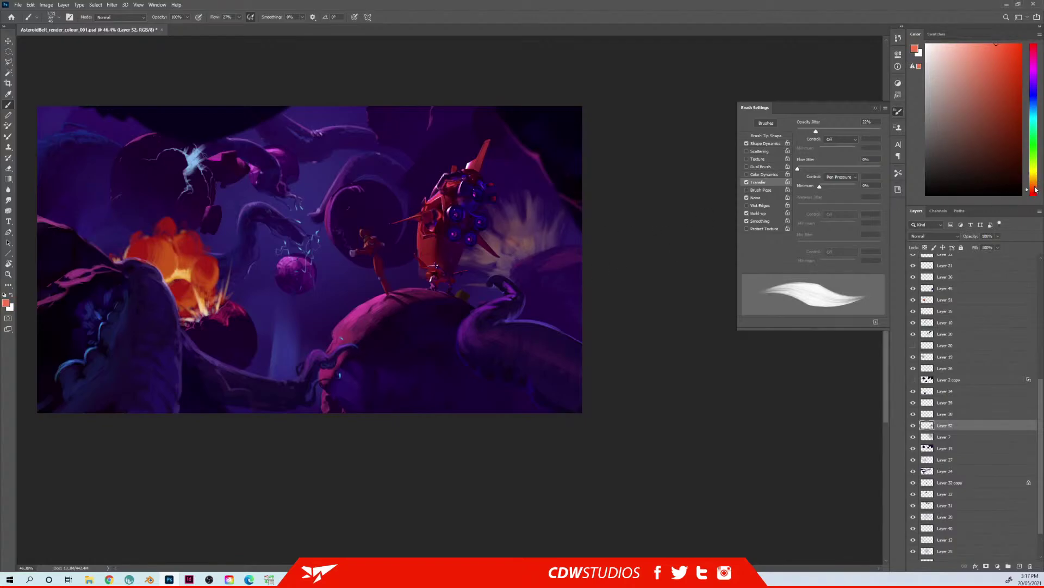
drag(1036, 189, 1035, 182)
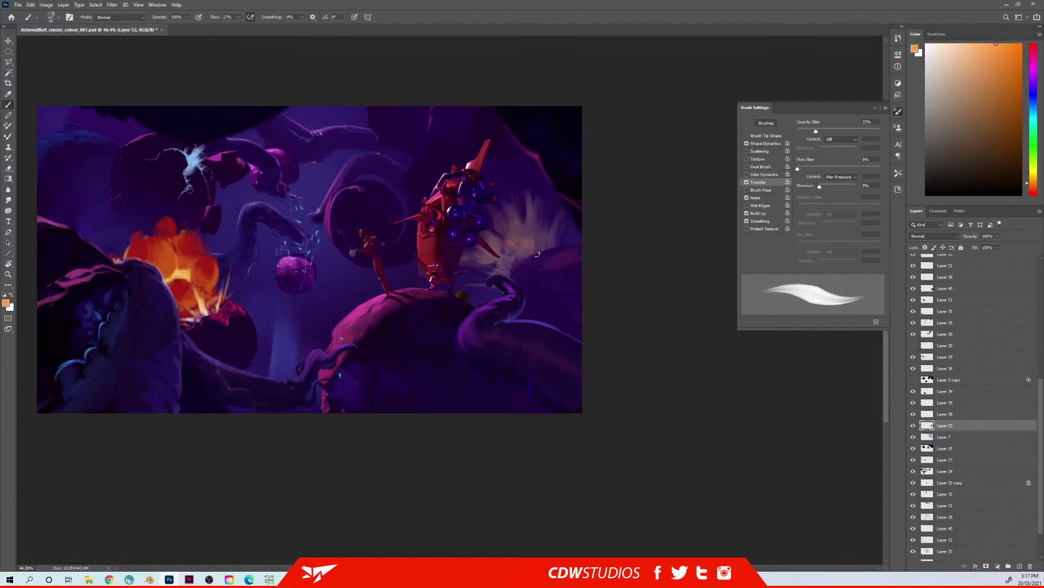
key([)
key([)
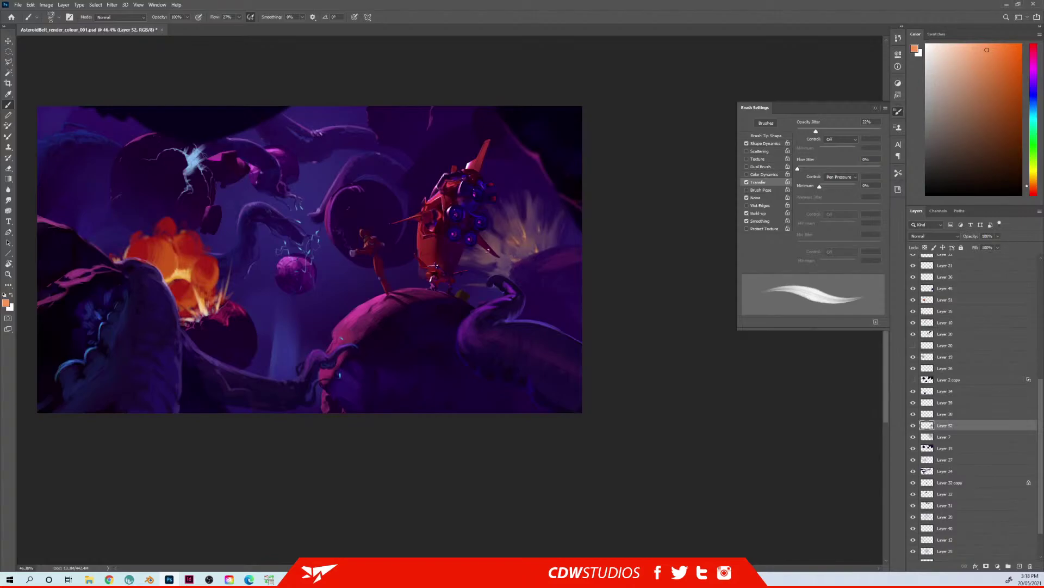
Step: Lock Layer 52's transparent pixels and enlarge the brush to warm up the distant smoke around the streaks
key(slash)
key(bracketright)
key(bracketright)
key(bracketright)
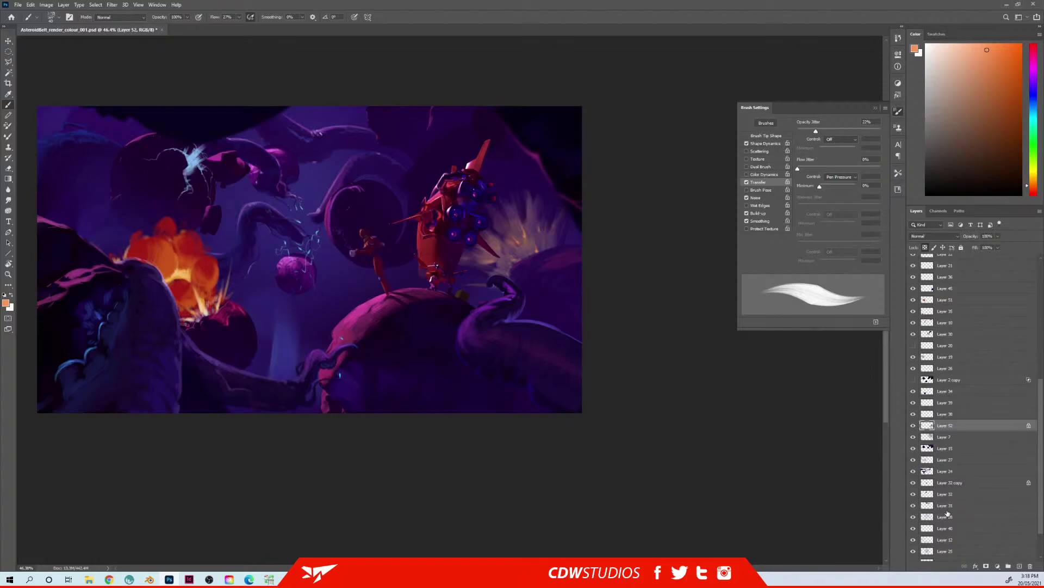
Step: Select Layer 27 in the layer stack and create a new layer directly above it
click(946, 451)
click(949, 459)
click(949, 472)
click(949, 485)
click(951, 472)
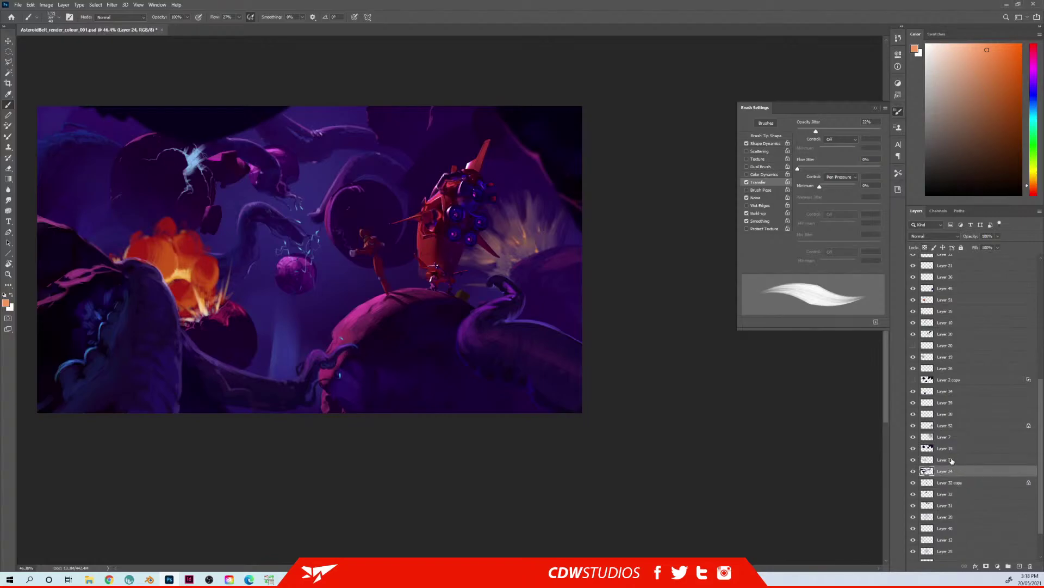
click(951, 461)
key(ctrl+shift+n)
key(Return)
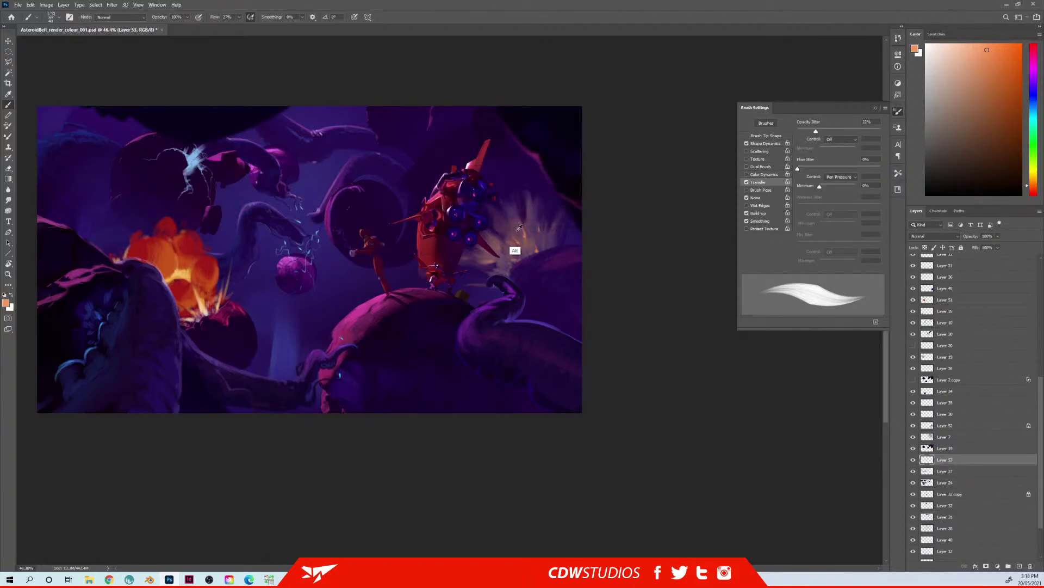
Step: Sample a muted orange from the distant explosion and paint a first blast streak behind the upper-left asteroid's left edge
drag(383, 233, 530, 283)
key(bracketright)
key(bracketright)
key(bracketright)
key(bracketright)
key(bracketright)
key(bracketright)
key(bracketright)
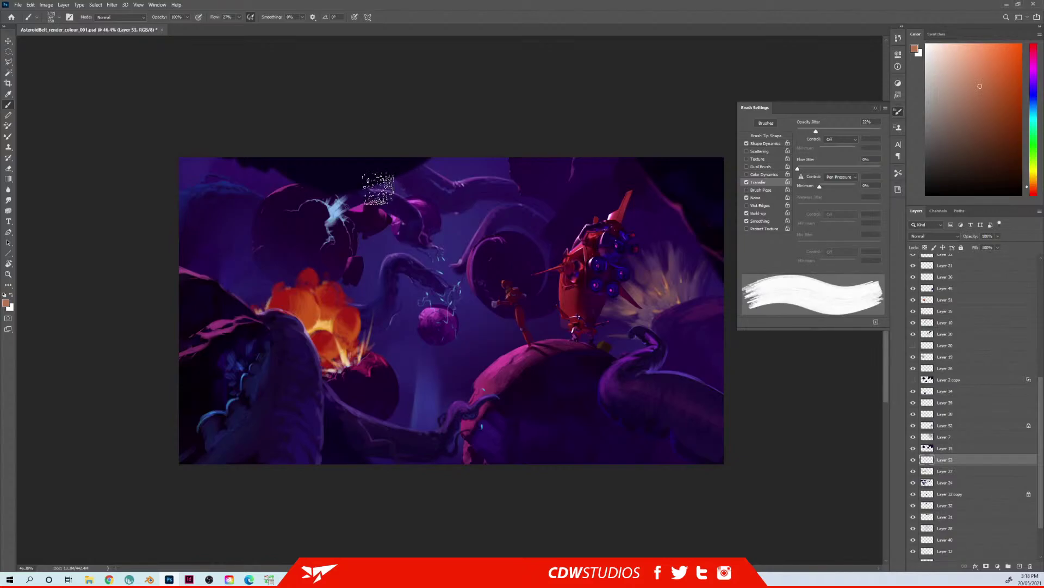
key(bracketleft)
key(bracketleft)
key(bracketleft)
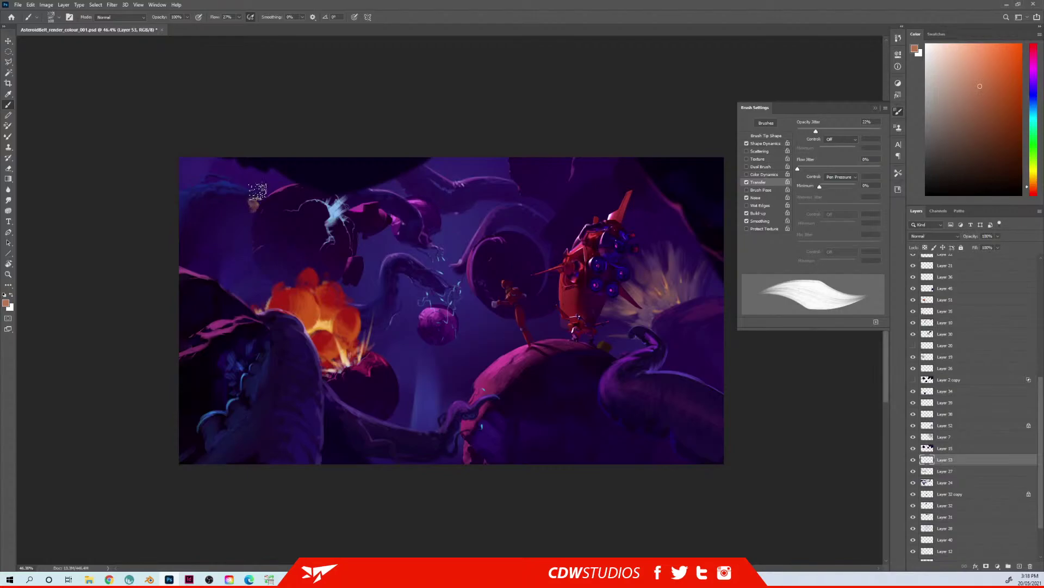
drag(240, 186, 255, 208)
Step: Paint progressively thinner muted orange streaks radiating left and upward from behind the upper-left asteroid
key(bracketleft)
key(bracketleft)
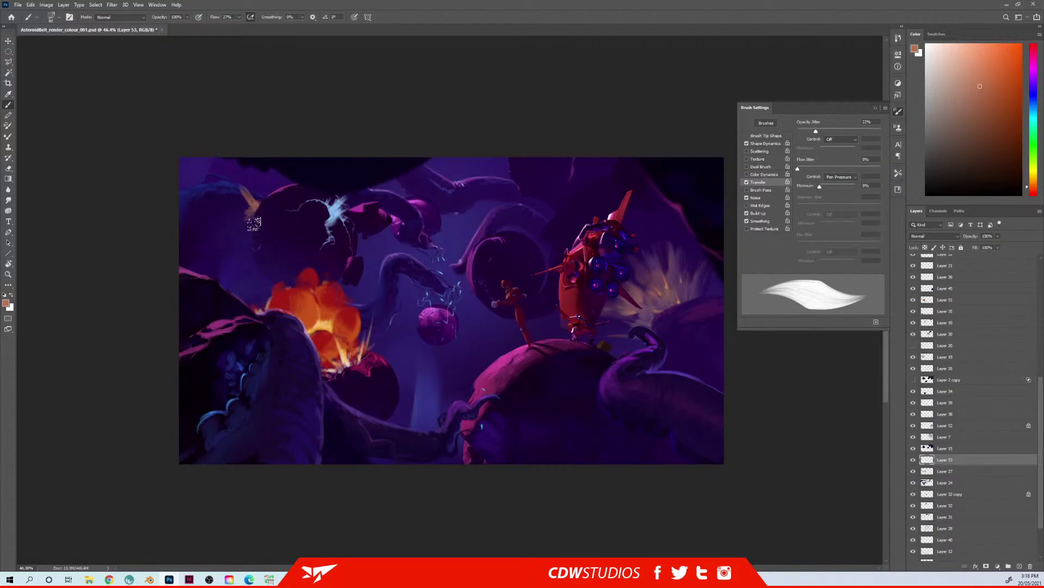
drag(262, 214, 211, 231)
key(bracketleft)
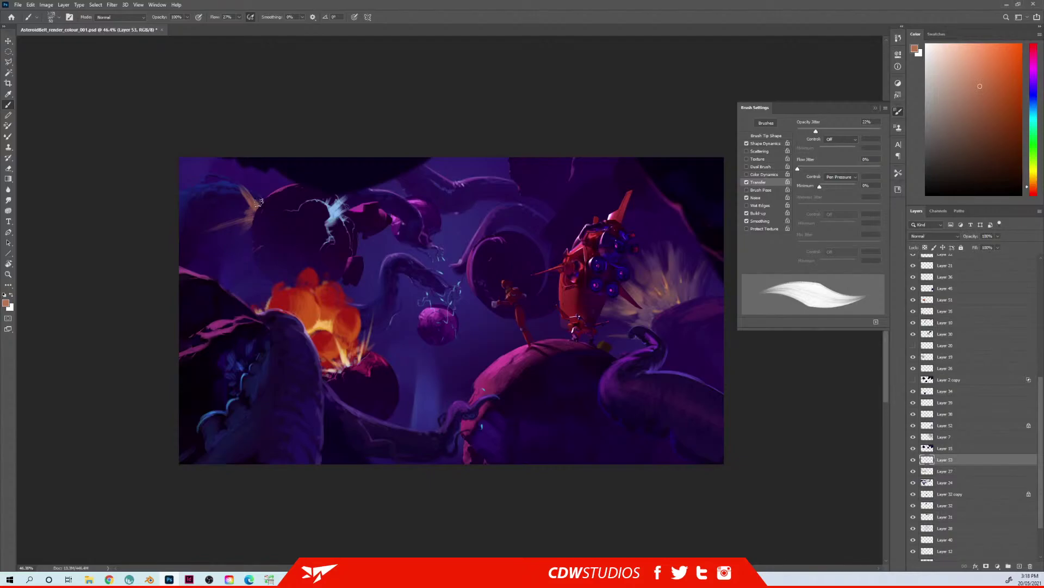
drag(264, 198, 262, 169)
drag(259, 211, 219, 208)
Step: Add deep red streaks around the upper-left burst and fine light orange highlights near its core using sampled explosion colours
alt+click(299, 295)
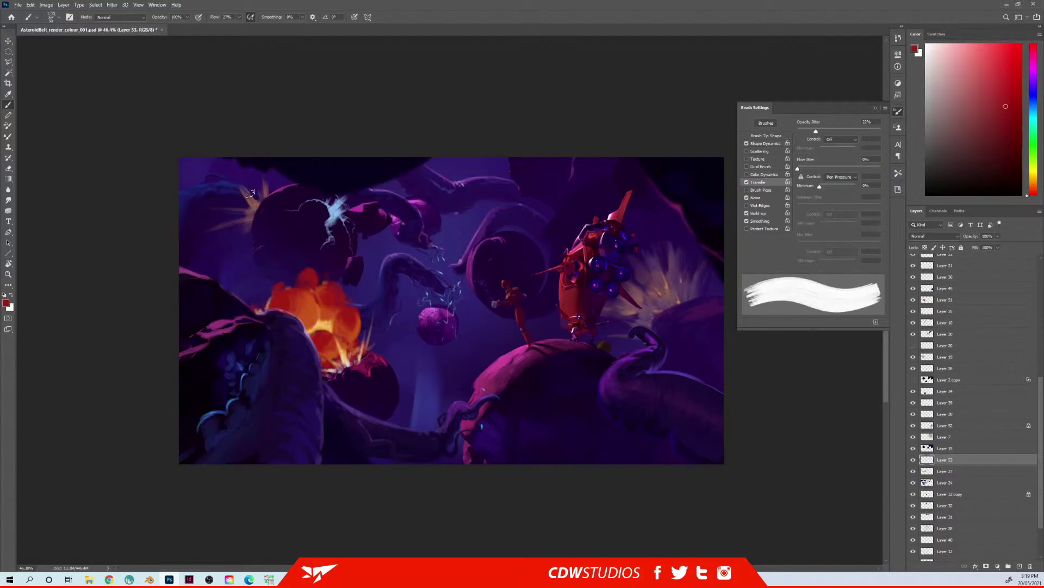
key(])
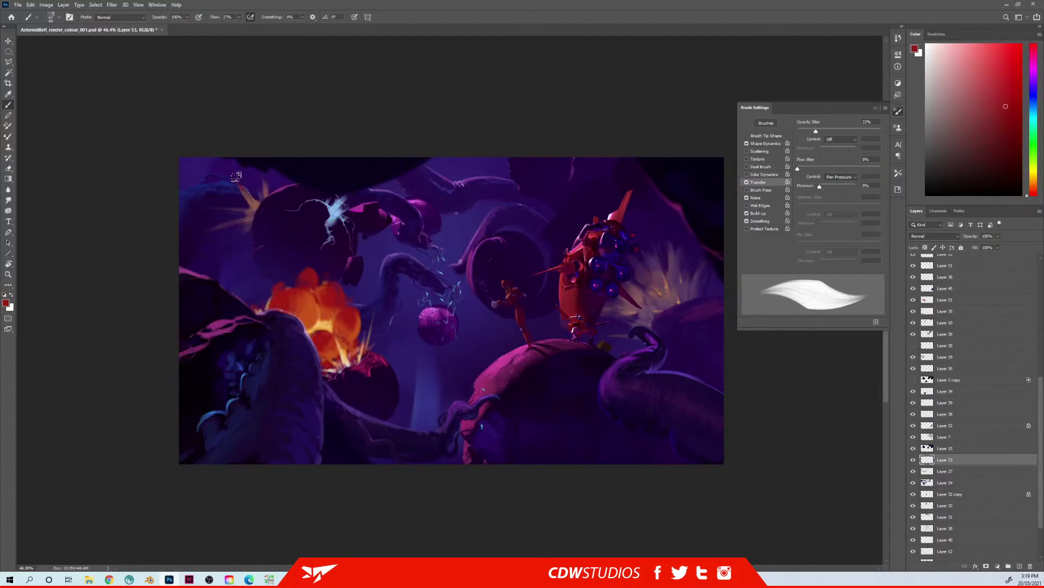
alt+click(243, 183)
alt+click(328, 344)
key(bracketleft)
key(bracketleft)
key(bracketleft)
key(bracketleft)
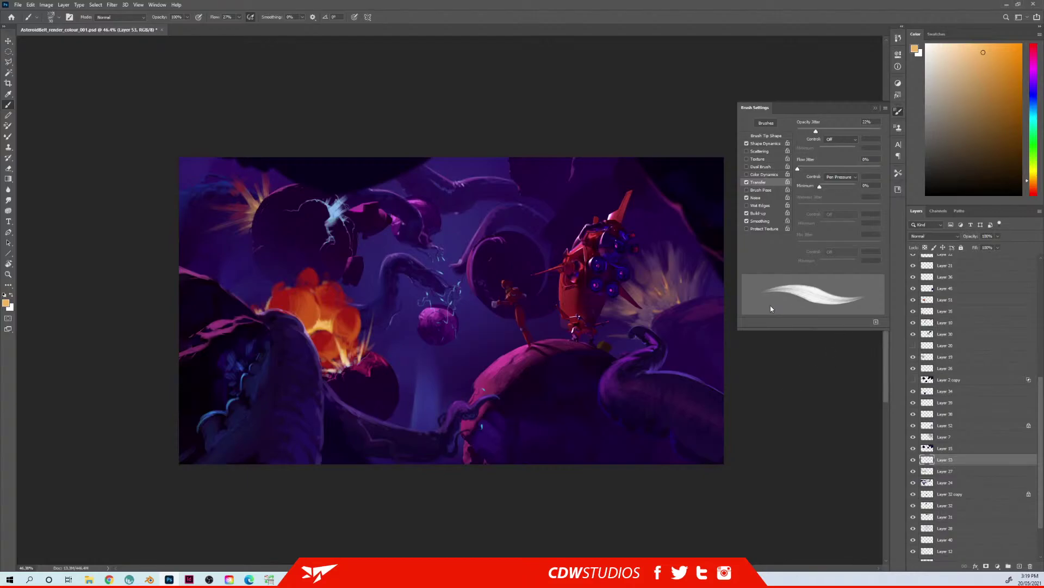
Step: Select Layer 51 from the foreground explosion, smudge its right edge outward and undo the last stroke
key(r)
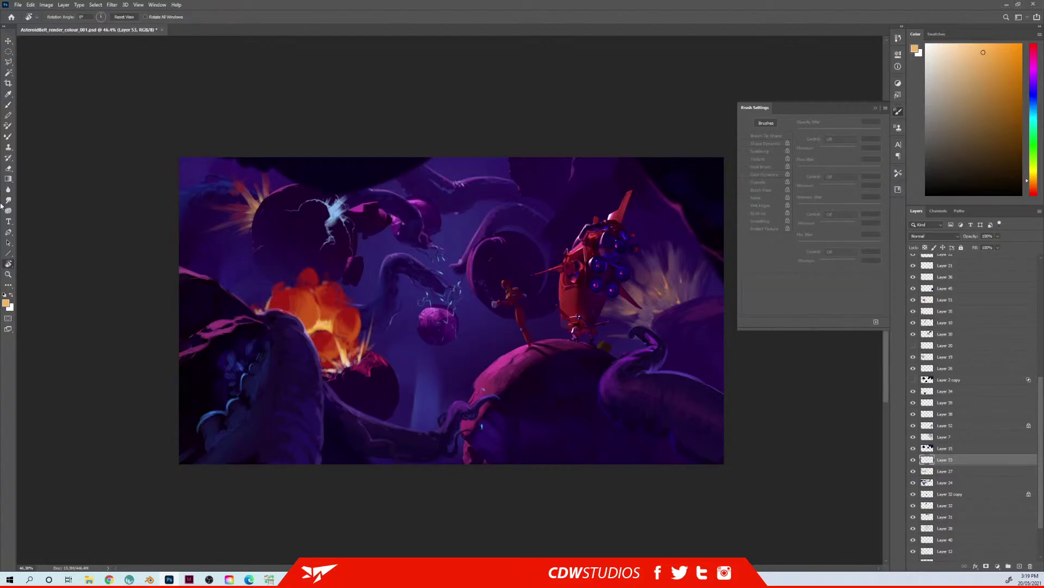
click(8, 200)
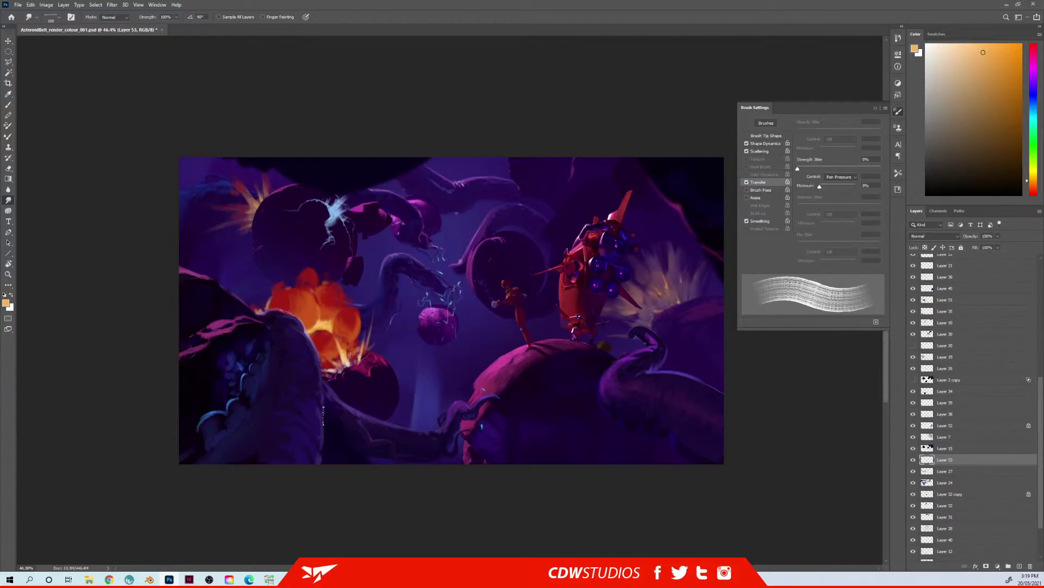
ctrl+right_click(330, 333)
click(348, 338)
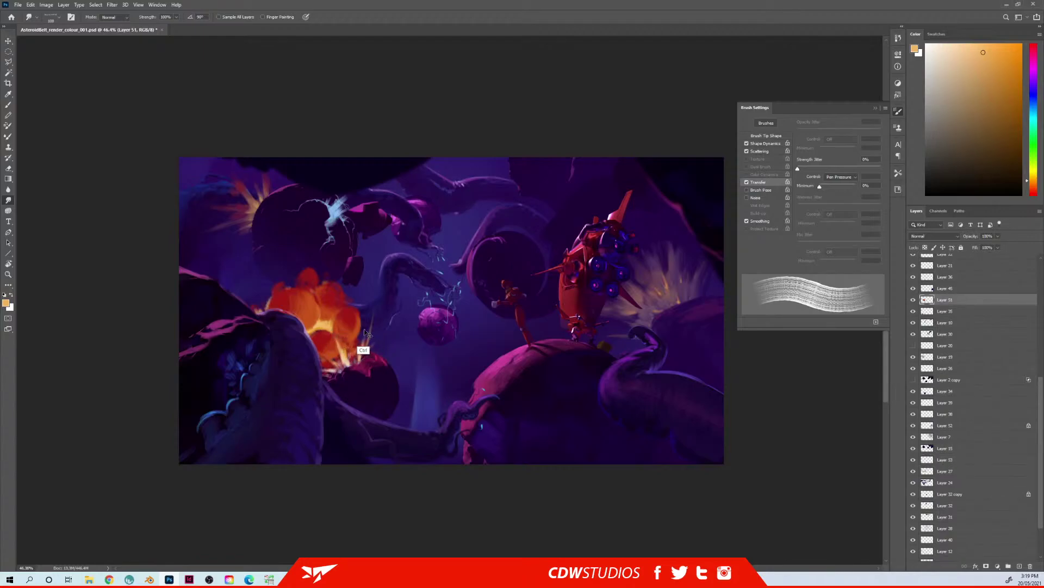
ctrl+drag(364, 328, 403, 290)
key(ctrl+z)
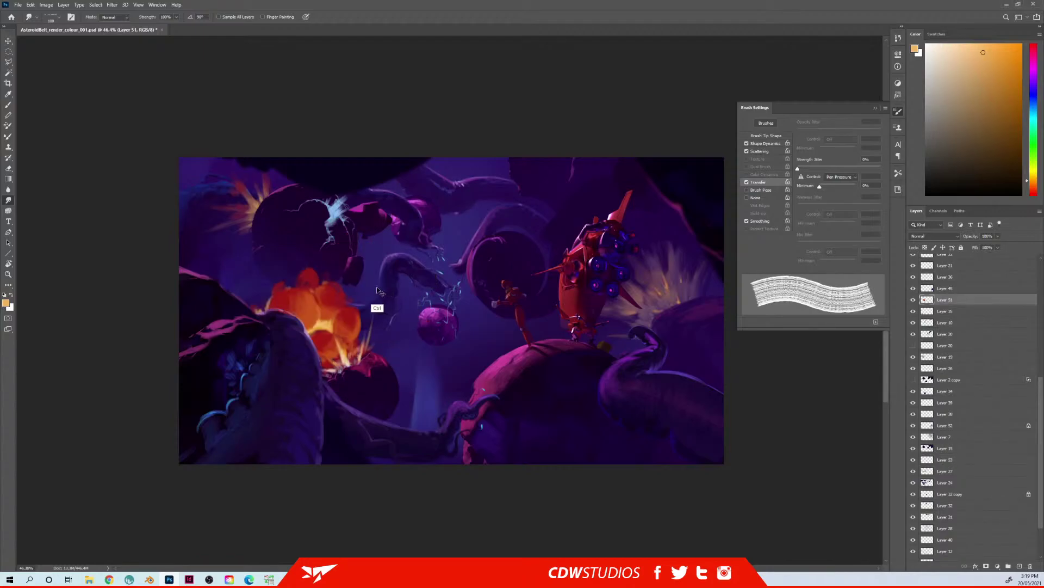
Step: Erase the rounded fire puffs of the foreground explosion on Layer 51, leaving wispy flames above the crater
key(e)
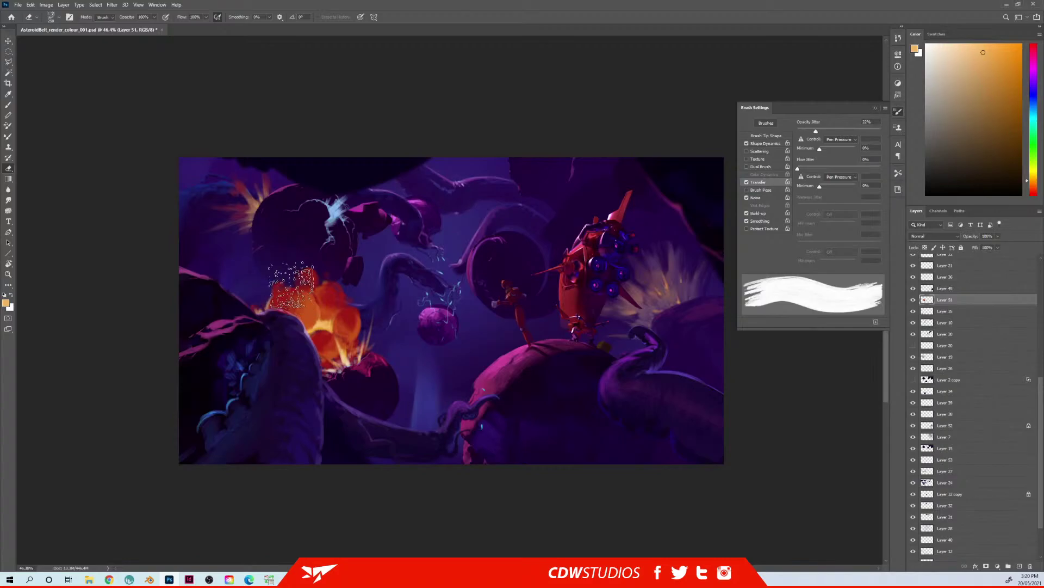
key(bracketleft)
key(bracketleft)
key(bracketleft)
drag(311, 257, 320, 326)
drag(302, 251, 331, 340)
key(bracketleft)
key(bracketleft)
drag(255, 275, 303, 326)
mouse_move(348, 275)
mouse_down()
mouse_move(352, 336)
mouse_move(334, 336)
mouse_up()
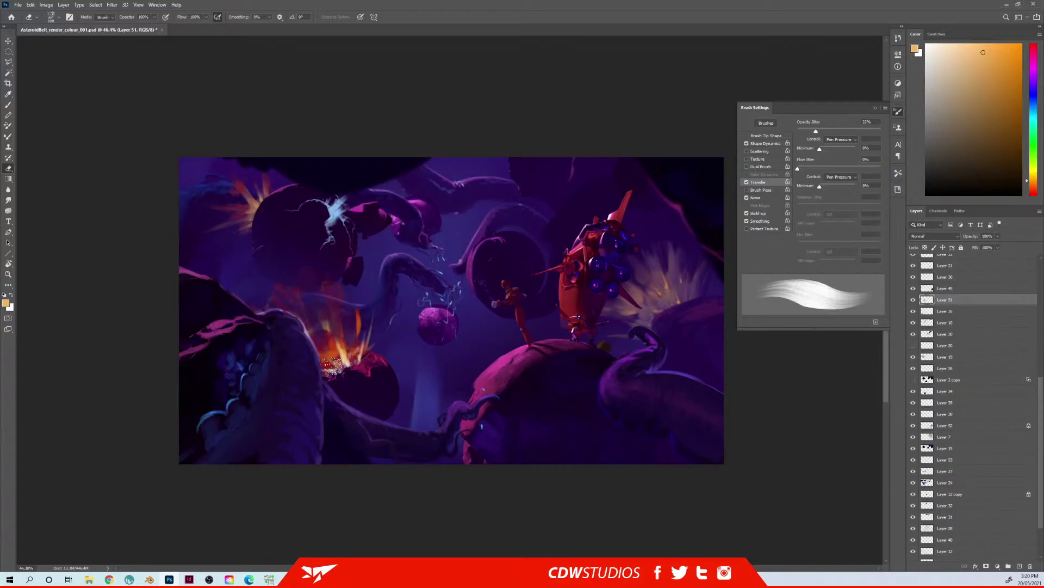
Step: Sample an orange from the crater fire and paint flame streaks shooting upward and to the right
key(b)
alt+click(338, 352)
drag(349, 371, 343, 282)
mouse_move(354, 358)
mouse_down()
mouse_move(359, 325)
mouse_move(374, 332)
mouse_up()
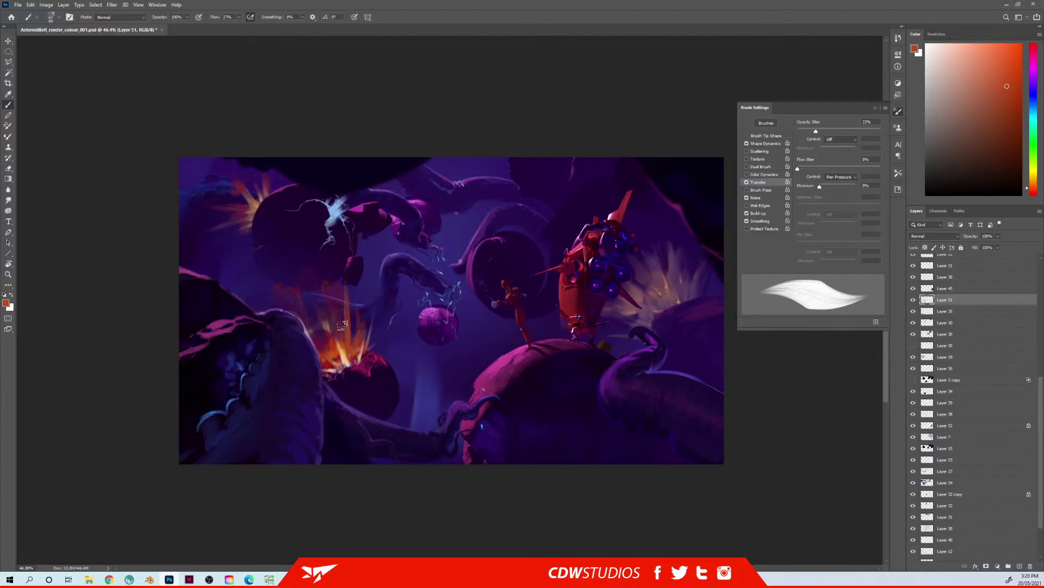
Step: Erase the leftover red haze above the crater and paint orange streaks fanning out to the upper left
key(e)
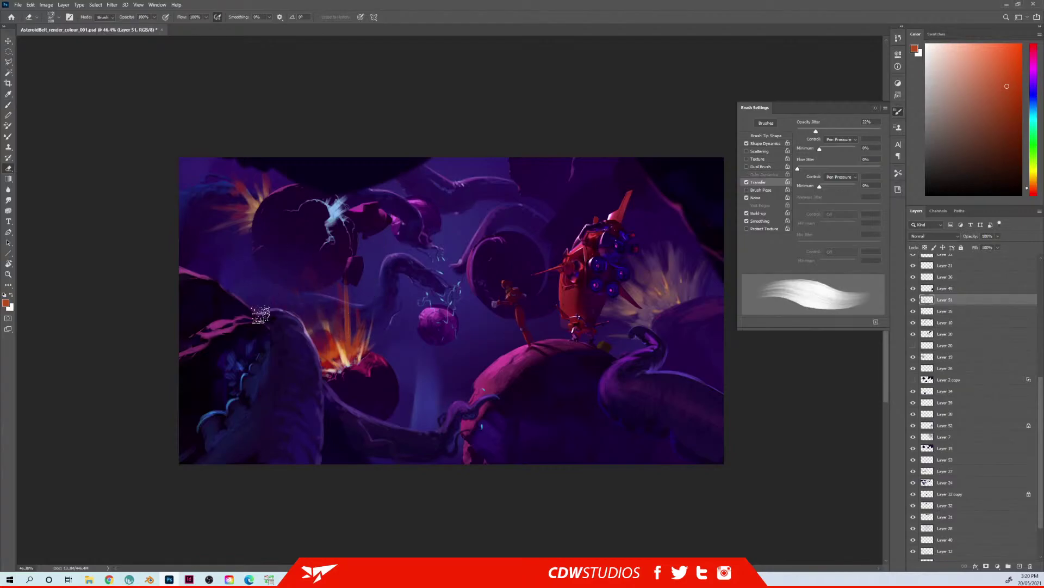
key(b)
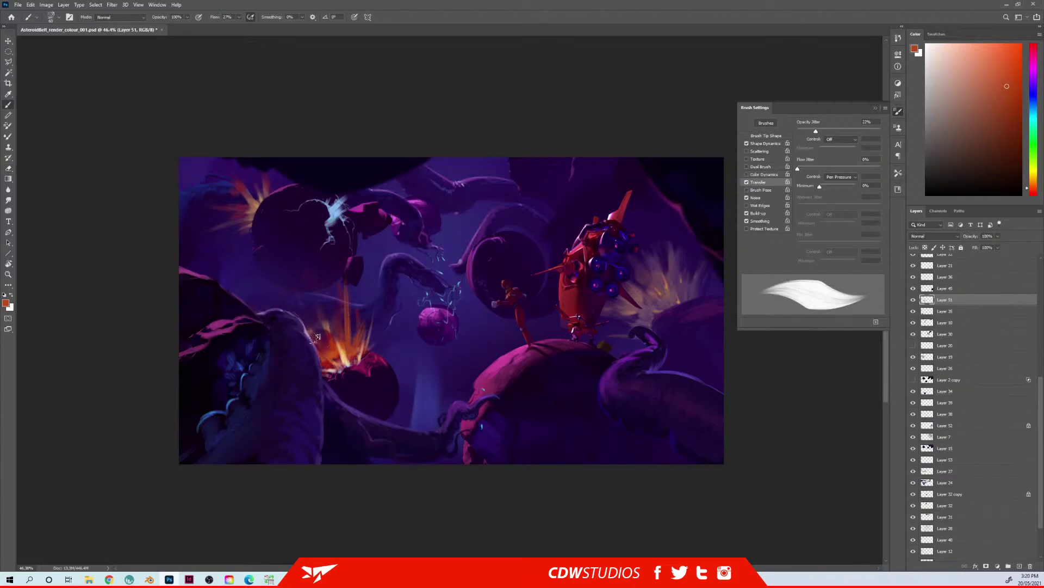
drag(327, 361, 277, 290)
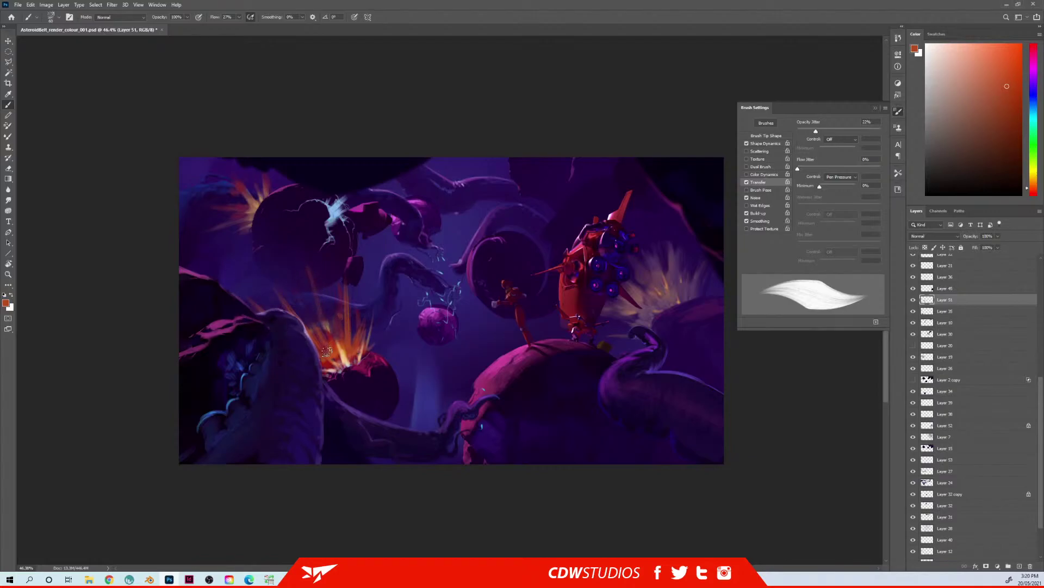
Step: Sample a pale orange from the crater fire, paint thin highlights into its flame streaks and smudge them upward
key(bracketleft)
key(bracketleft)
key(bracketleft)
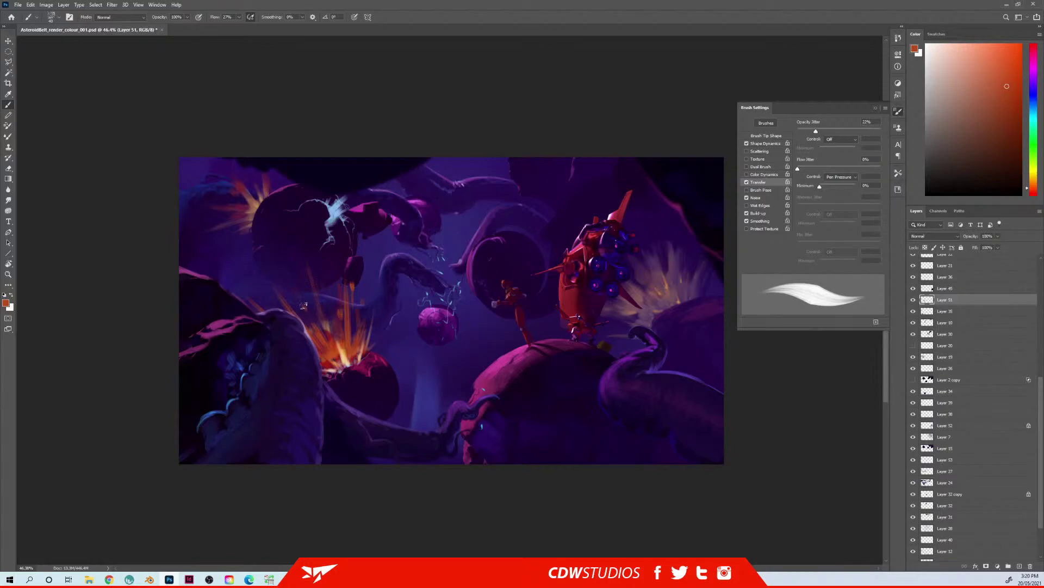
alt+click(311, 321)
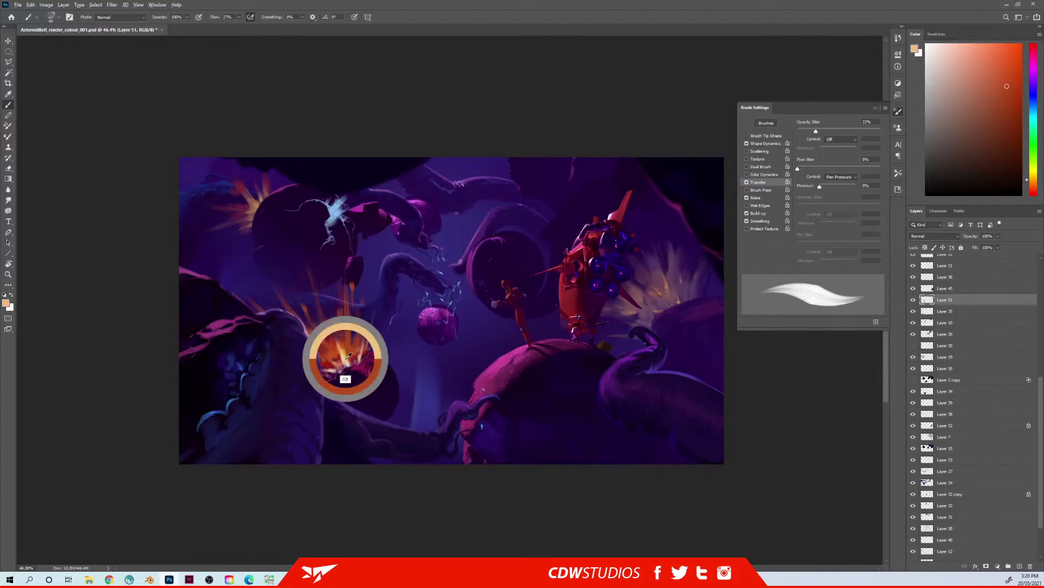
key(bracketleft)
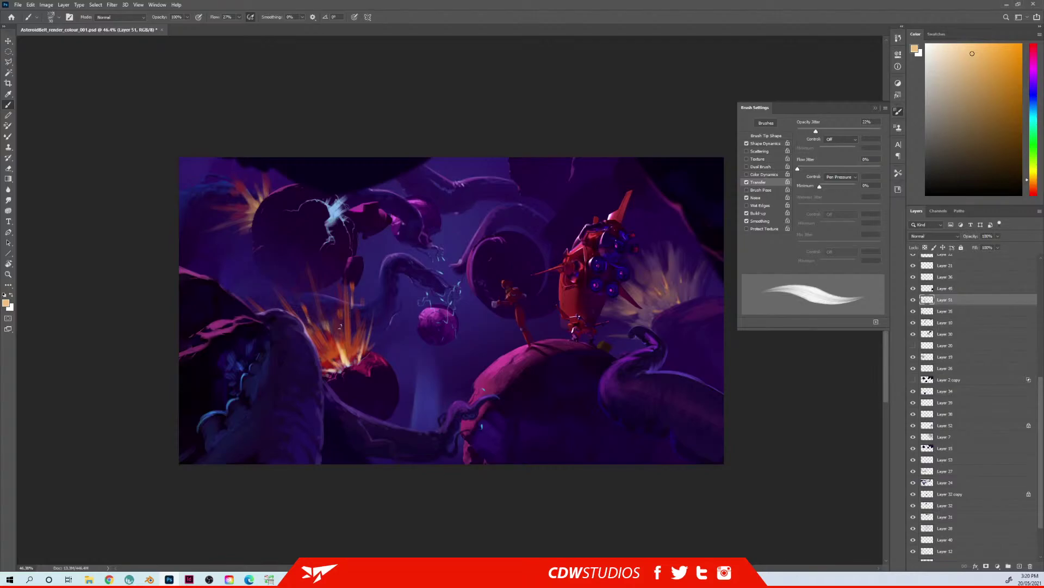
click(7, 199)
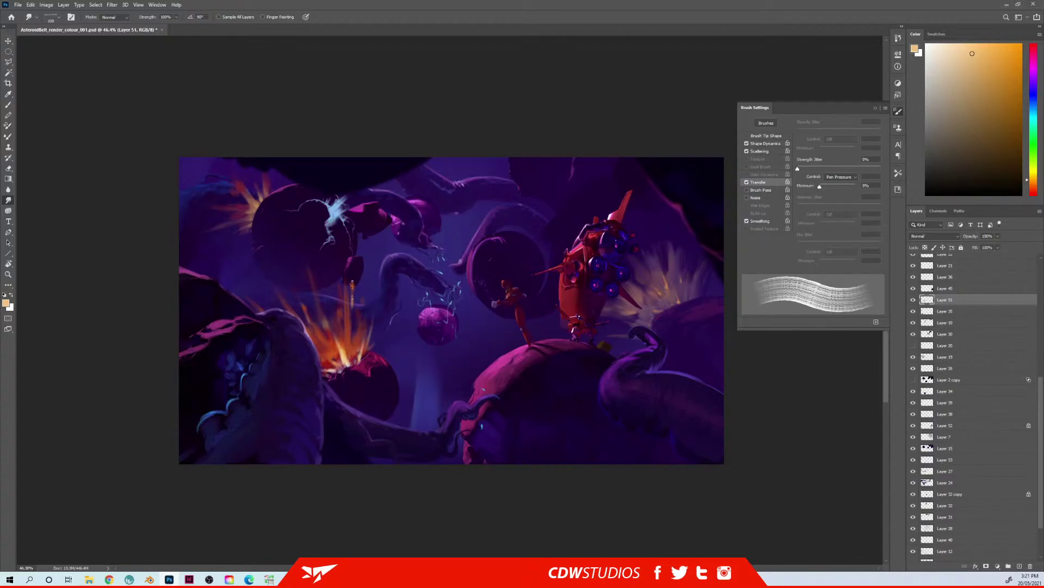
drag(327, 340, 320, 307)
Step: Add a new layer above Layer 51 in Linear Dodge (Add) mode, filled with the neutral black
key(ctrl+shift+n)
click(495, 208)
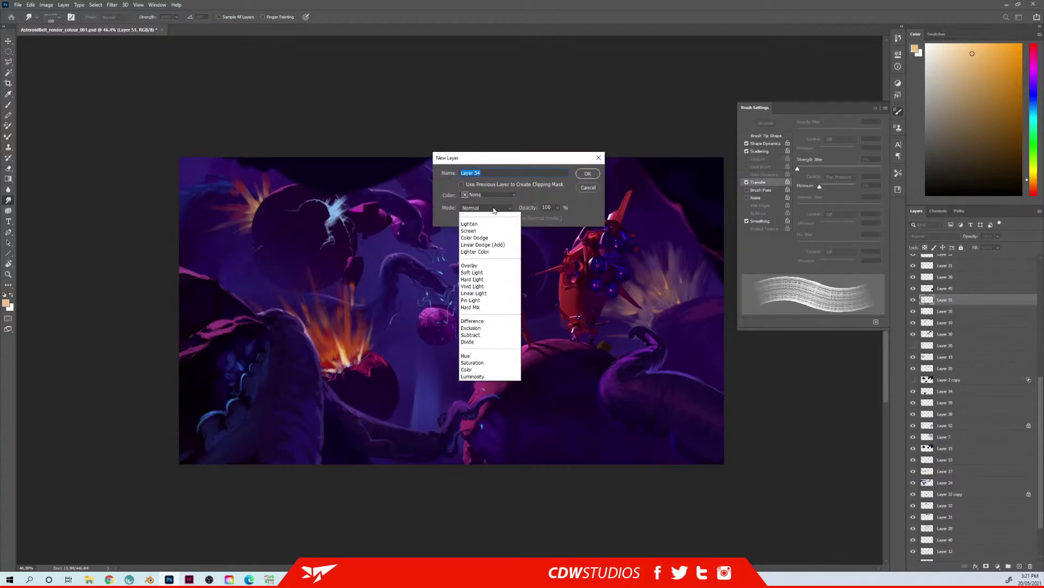
click(496, 300)
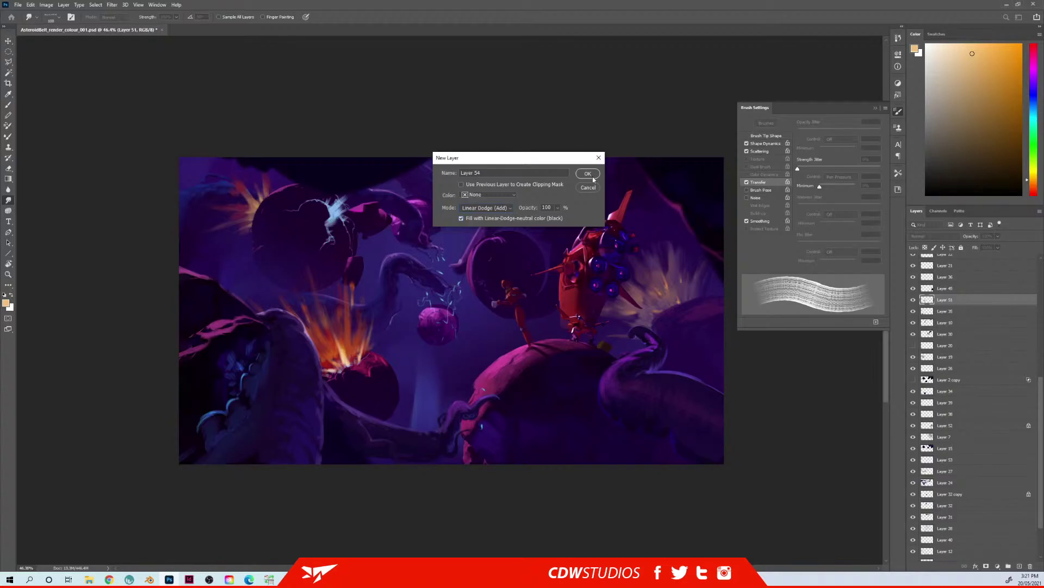
click(593, 179)
Step: Sample a red-orange from the crater and paint a glow over the base of the fire with the Soft Round brush
key(b)
right_click(624, 350)
click(624, 455)
alt+click(349, 373)
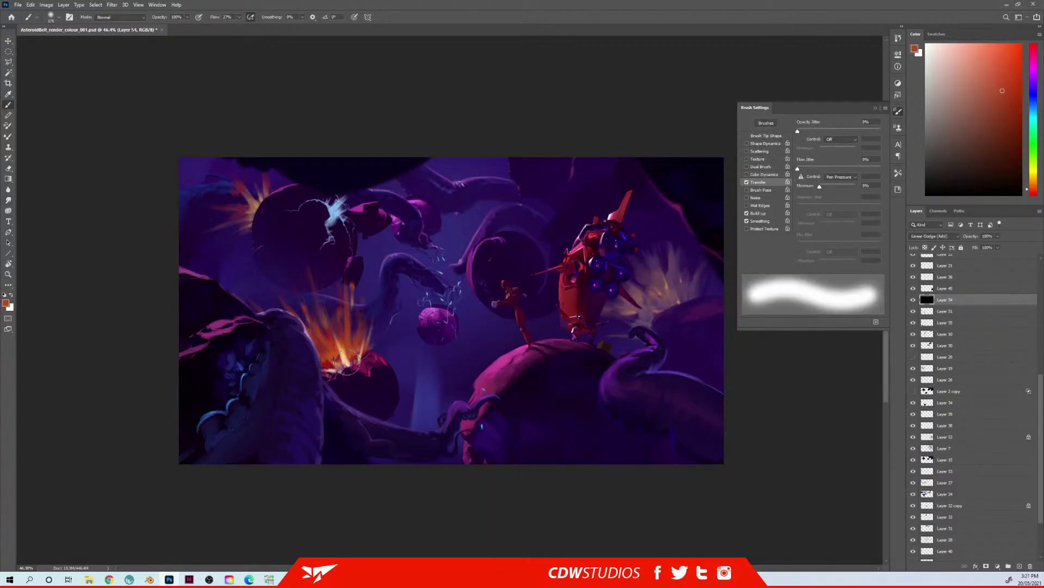
mouse_move(339, 345)
mouse_down()
mouse_move(350, 322)
mouse_move(334, 367)
mouse_move(345, 370)
mouse_move(343, 336)
mouse_move(352, 367)
mouse_up()
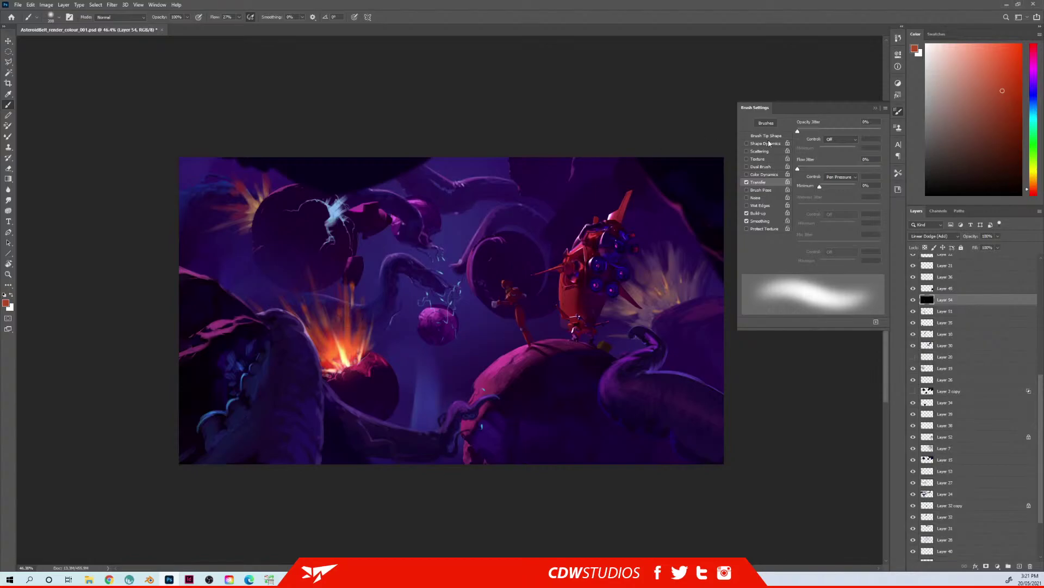
Step: Pick a lighter red-orange and widen the glow around the crater fire and over the asteroid beneath it
click(985, 67)
mouse_move(351, 372)
mouse_down()
mouse_move(332, 381)
mouse_move(350, 369)
mouse_move(314, 363)
mouse_move(324, 375)
mouse_move(309, 334)
mouse_up()
mouse_move(359, 374)
mouse_down()
mouse_move(362, 307)
mouse_move(296, 270)
mouse_up()
Step: Paint the same warm glow onto the upper-left blast and the distant explosion behind the ship, resizing the brush for each
key(bracketleft)
key(bracketleft)
key(bracketleft)
key(bracketleft)
drag(257, 199, 253, 213)
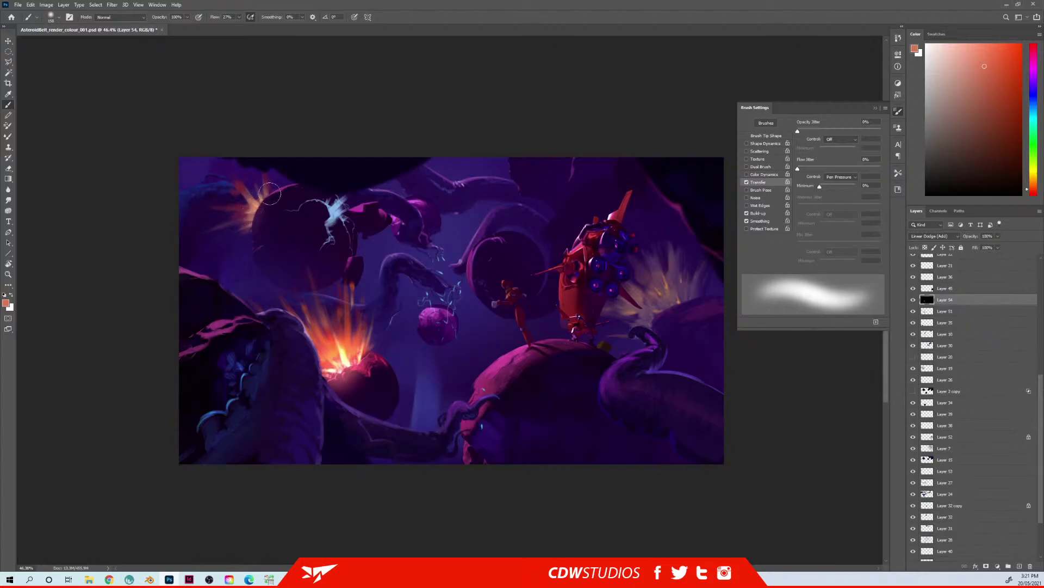
key(bracketright)
key(bracketright)
key(bracketright)
mouse_move(673, 301)
mouse_down()
mouse_move(680, 297)
mouse_move(655, 318)
mouse_move(673, 307)
mouse_up()
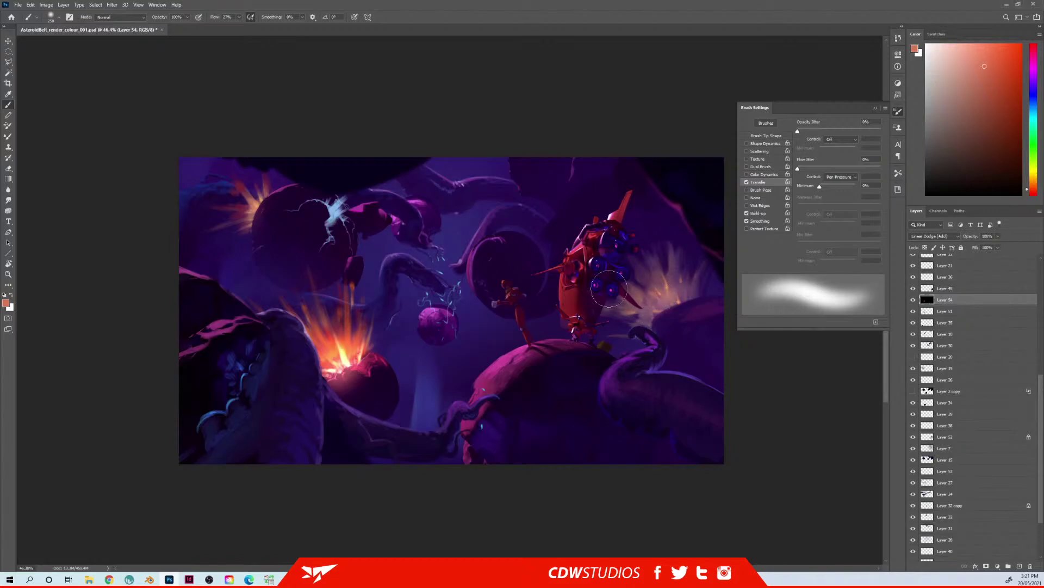
Step: Pick a bright blue and paint a soft glow around the lightning above the small purple asteroid
key(bracketleft)
key(bracketleft)
drag(1026, 111, 1027, 98)
click(1002, 48)
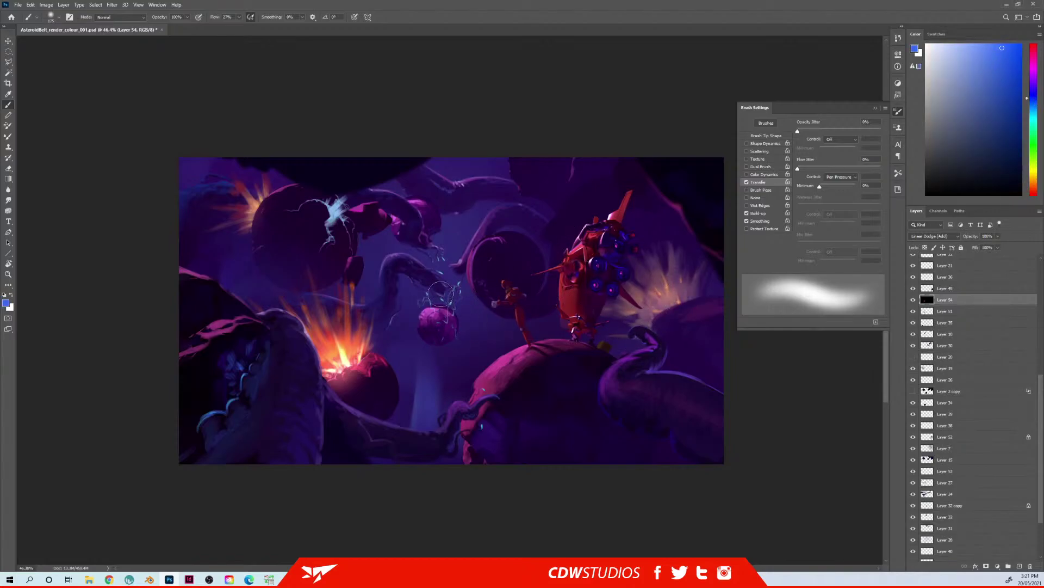
mouse_move(428, 303)
mouse_down()
mouse_move(459, 272)
mouse_move(422, 299)
mouse_move(434, 255)
mouse_move(461, 277)
mouse_move(437, 260)
mouse_move(424, 298)
mouse_move(455, 299)
mouse_up()
key(bracketleft)
key(bracketleft)
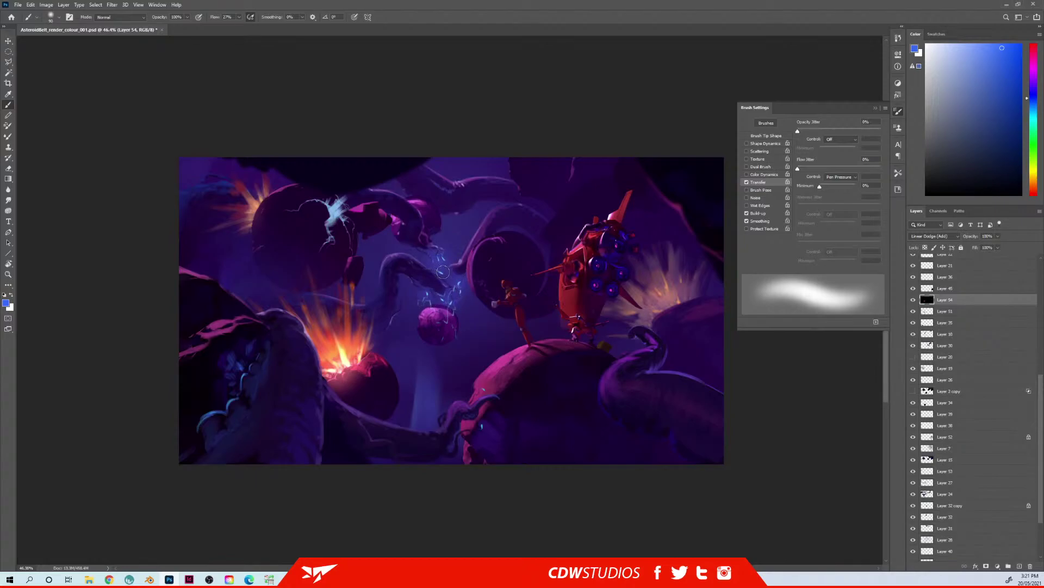
Step: Enlarge the brush and add a blue glow to the lightning strike on the upper-left asteroid
key(bracketright)
key(bracketright)
key(bracketright)
key(bracketright)
drag(341, 217, 335, 206)
key(bracketright)
key(bracketright)
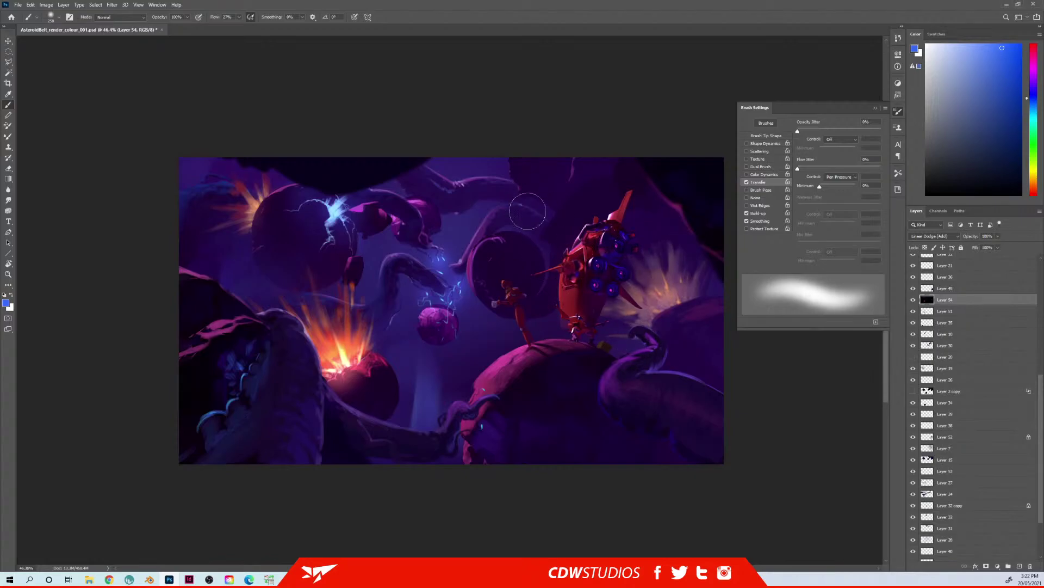
Step: Spread a broad blue haze over the upper-left background and the space behind the tentacles with a larger brush
key(bracketright)
scroll(966, 366, up, 2)
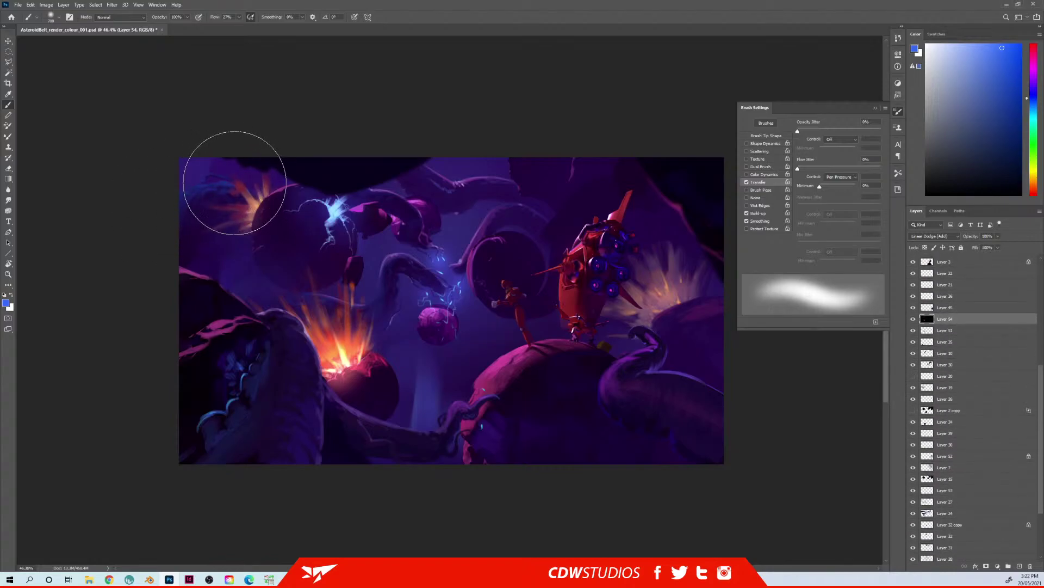
mouse_move(259, 203)
mouse_down()
mouse_move(257, 252)
mouse_move(242, 228)
mouse_move(253, 229)
mouse_up()
mouse_move(325, 241)
mouse_down()
mouse_move(357, 256)
mouse_move(391, 222)
mouse_move(379, 199)
mouse_move(378, 209)
mouse_move(419, 221)
mouse_move(445, 197)
mouse_move(418, 267)
mouse_up()
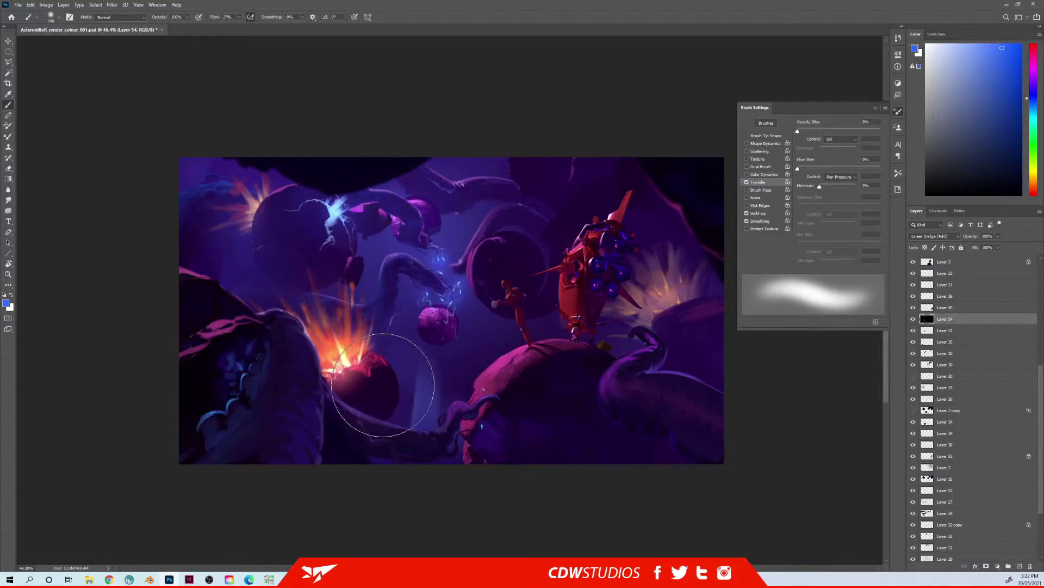
Step: Pick a vivid purple, shrink the brush and brighten the small electrified asteroid with a purple glow
click(1033, 75)
click(996, 60)
key(bracketleft)
key(bracketleft)
key(bracketleft)
key(bracketleft)
key(bracketleft)
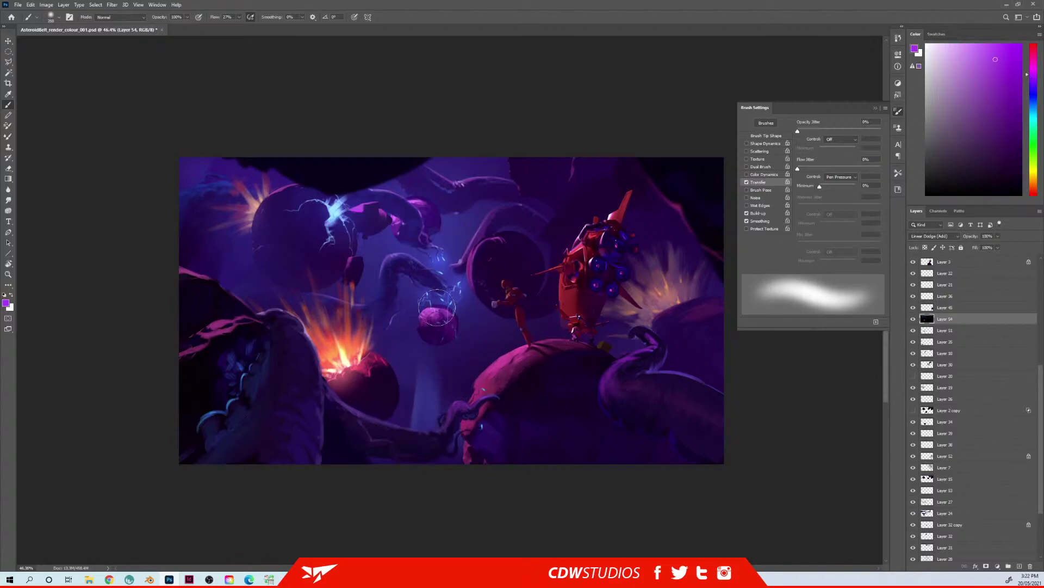
key(bracketleft)
key(bracketleft)
key(bracketleft)
key(bracketleft)
key(bracketleft)
key(bracketleft)
key(bracketleft)
Step: Pick a blue-violet and paint a glow over the top of the small electrified asteroid
click(1033, 93)
click(1005, 52)
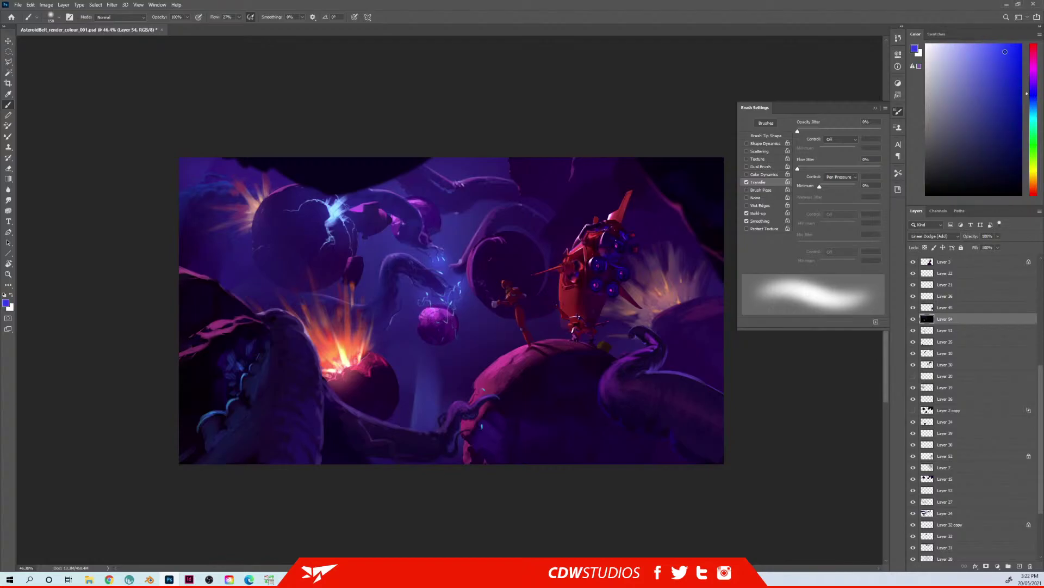
mouse_move(442, 311)
mouse_down()
mouse_move(430, 313)
mouse_move(454, 330)
mouse_move(427, 317)
mouse_up()
Step: Select Layer 42 at the standing figure and choose the Hard Round brush from the NathanCompact set
drag(291, 349, 297, 285)
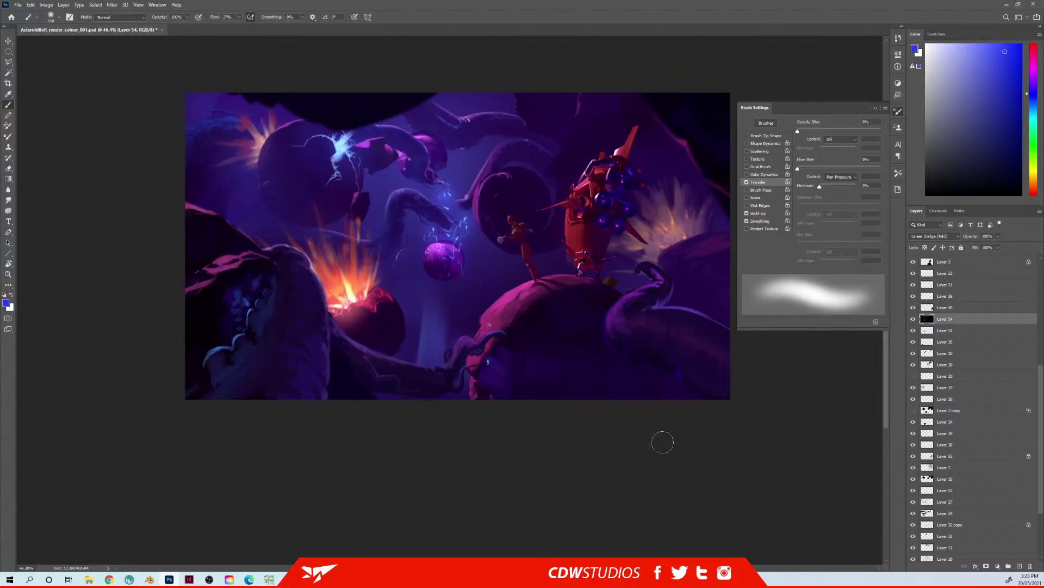
drag(481, 284, 445, 305)
drag(464, 275, 464, 277)
ctrl+right_click(482, 244)
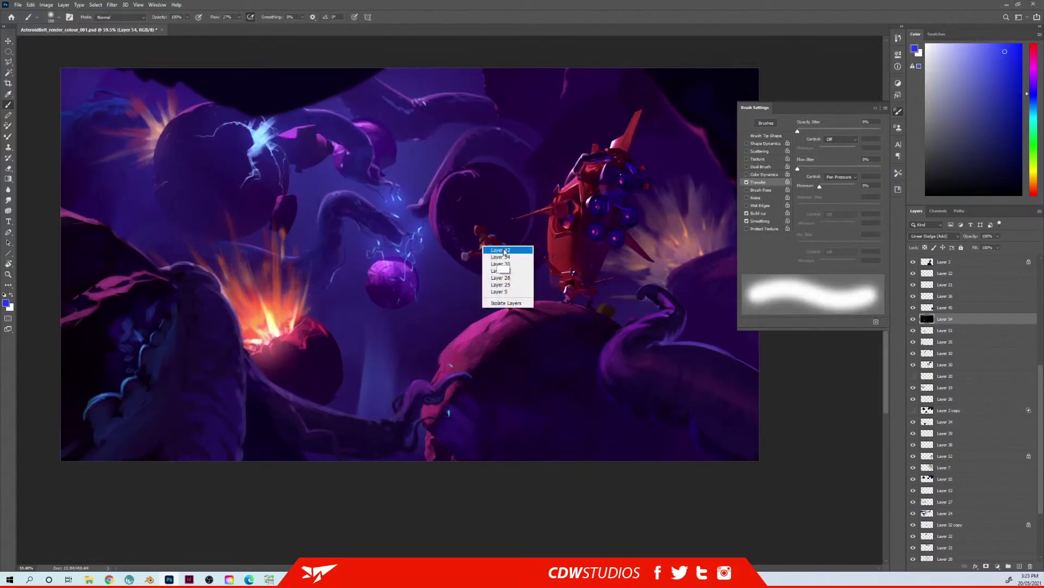
click(503, 250)
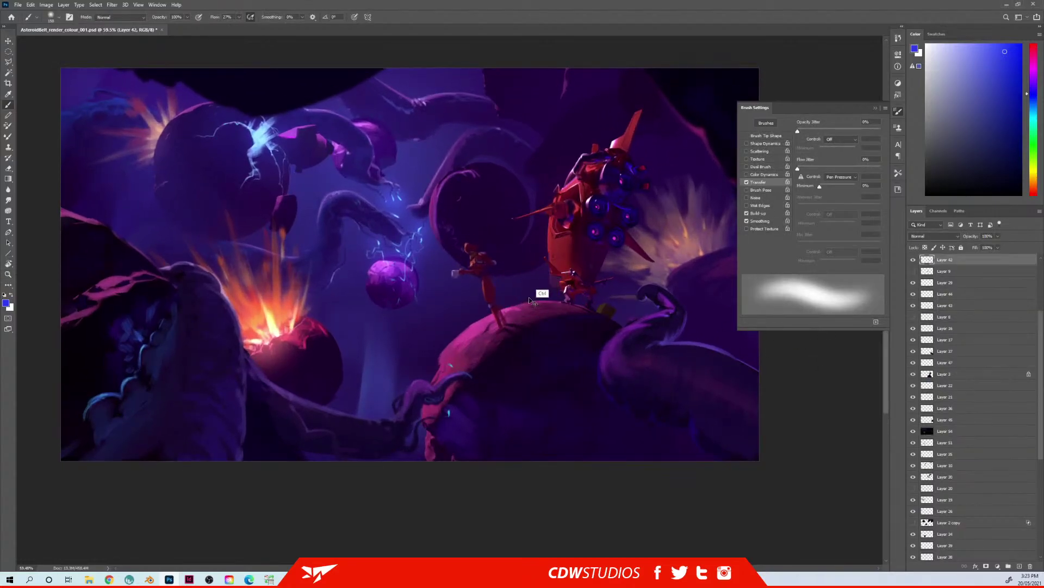
right_click(449, 294)
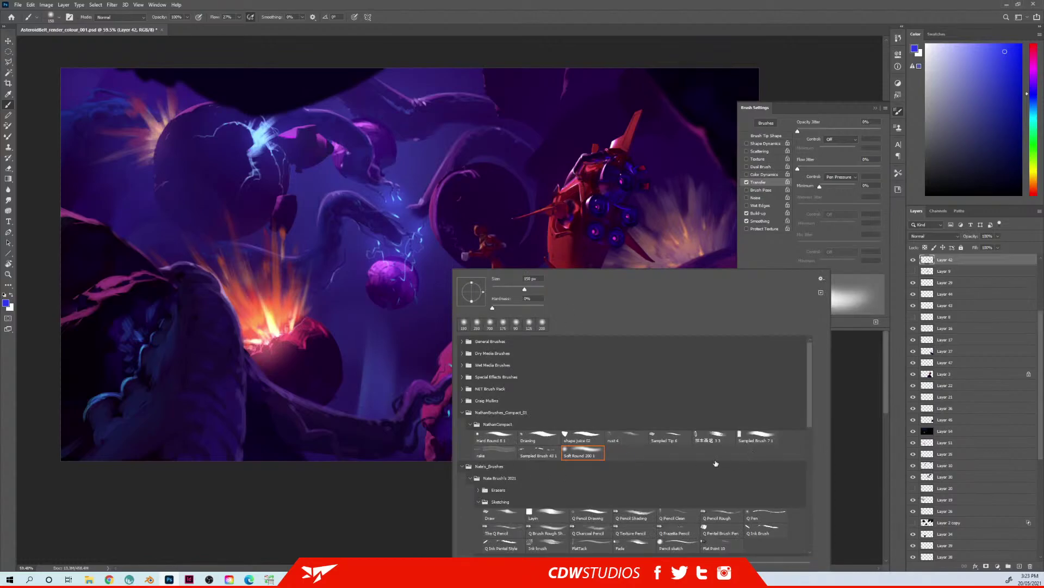
click(498, 437)
click(449, 488)
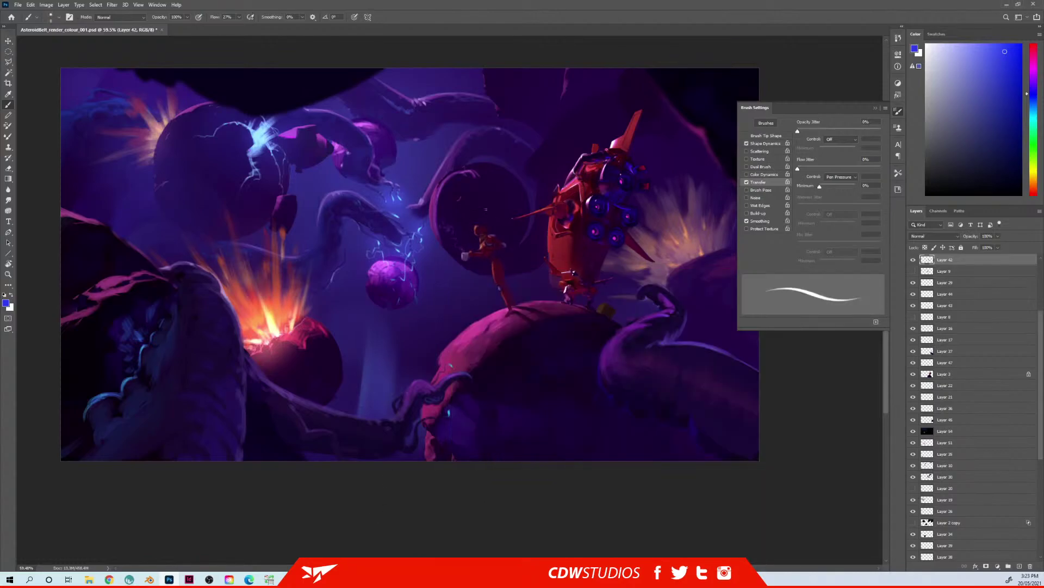
Step: Sample a light red-orange from the crater fire, set the flow to 100% and paint firelit highlights on the standing figure
alt+click(274, 322)
drag(461, 234, 464, 276)
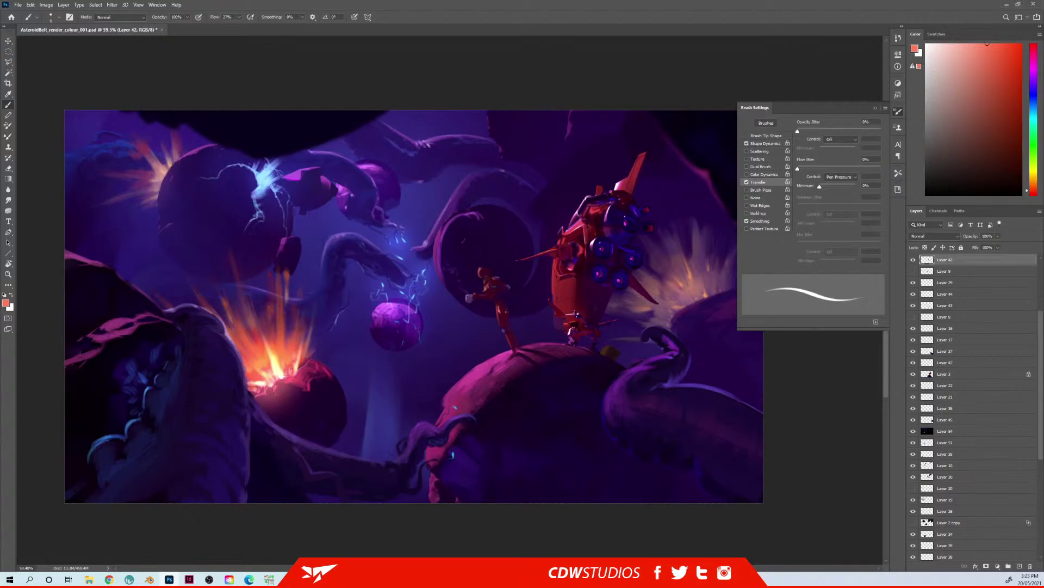
key(shift+0)
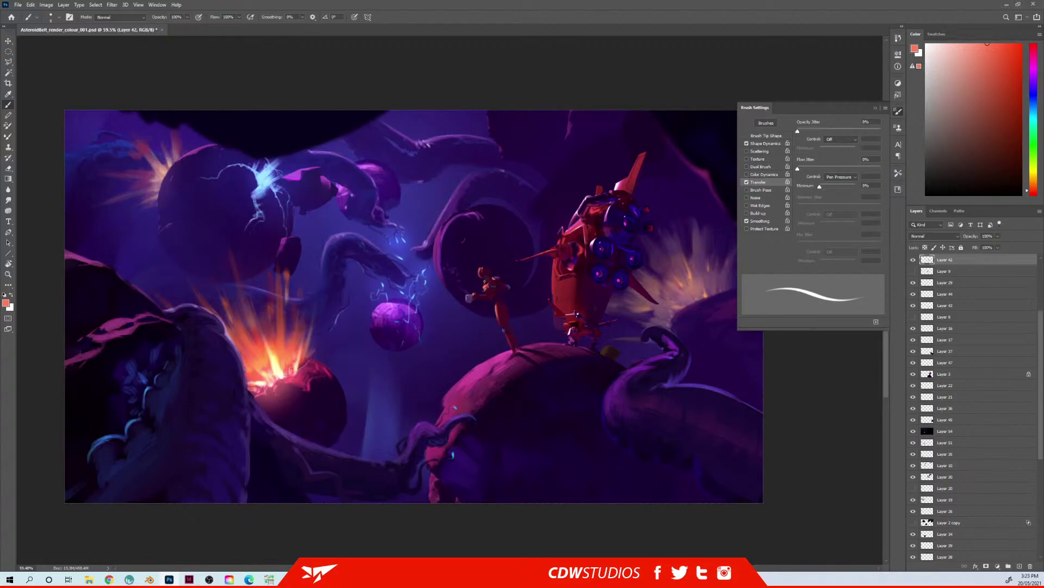
click(987, 68)
alt+click(478, 291)
scroll(522, 290, down, 3)
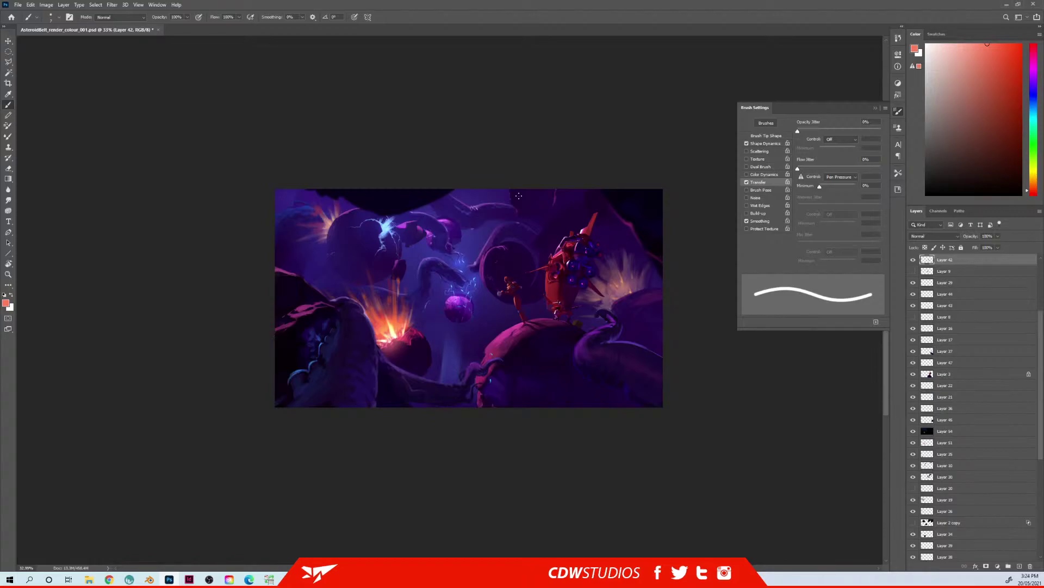
mouse_move(474, 290)
mouse_down()
mouse_move(450, 254)
mouse_move(469, 254)
mouse_up()
key(z)
key(b)
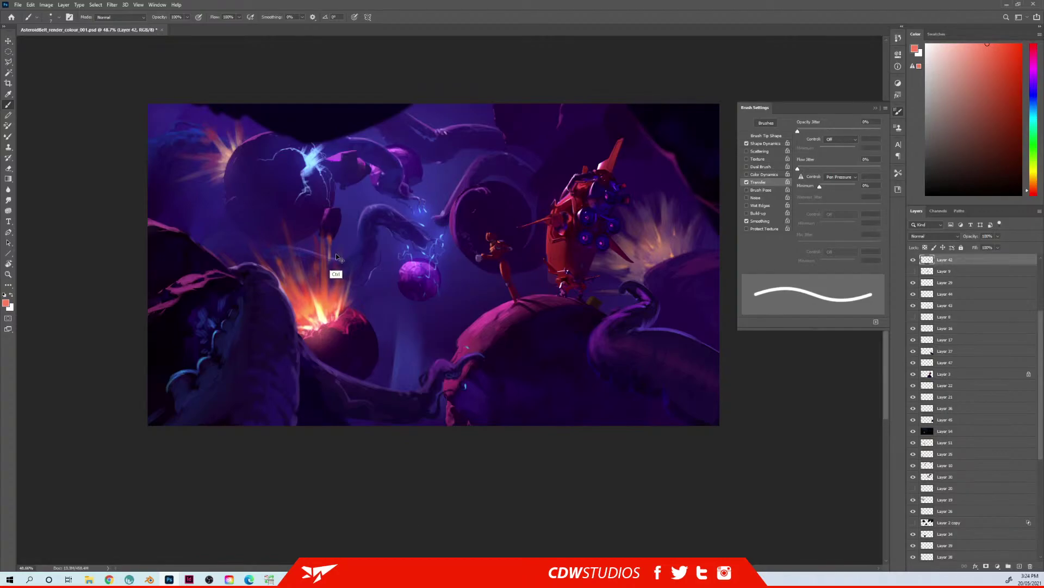
Step: Create a new document from the third recent custom preset
key(ctrl+n)
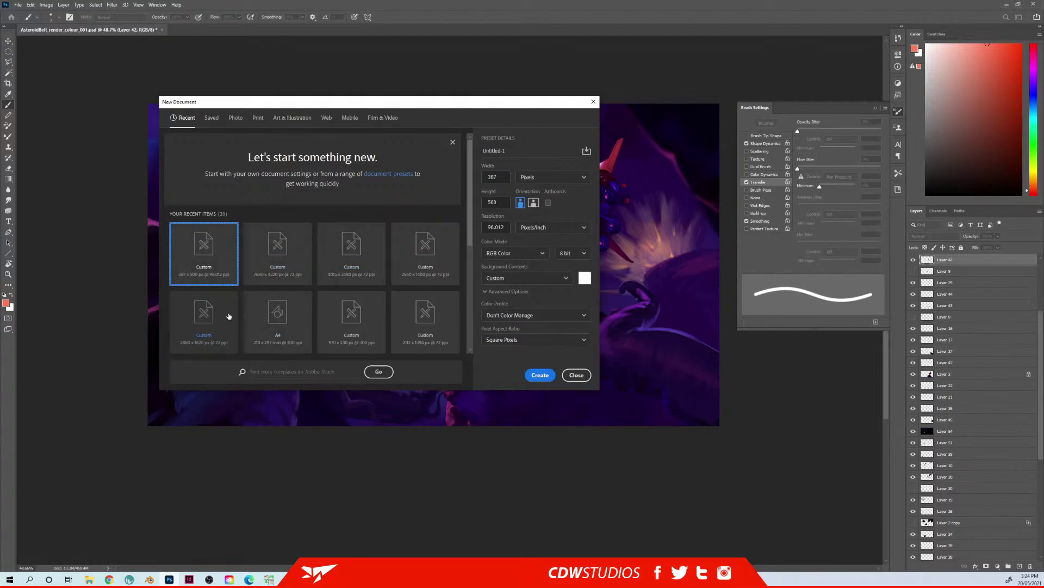
click(354, 268)
click(537, 377)
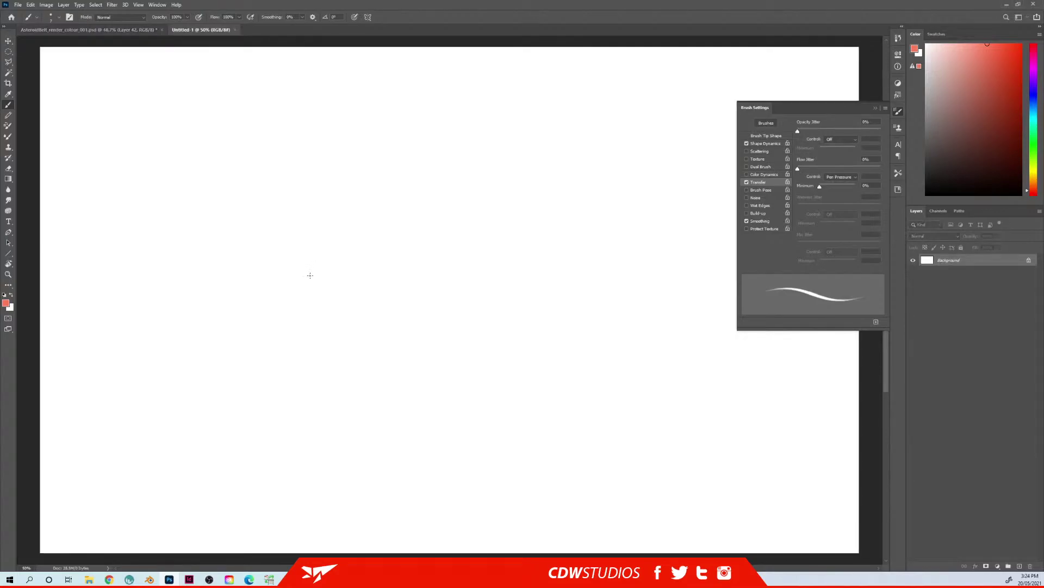
Step: Invert the new document's background to black and add an empty layer above it
key(ctrl+0)
key(ctrl+i)
key(ctrl+shift+n)
key(Return)
Step: Choose the Forground Dust brush from the main brushes of the NET Brush Pack
right_click(444, 213)
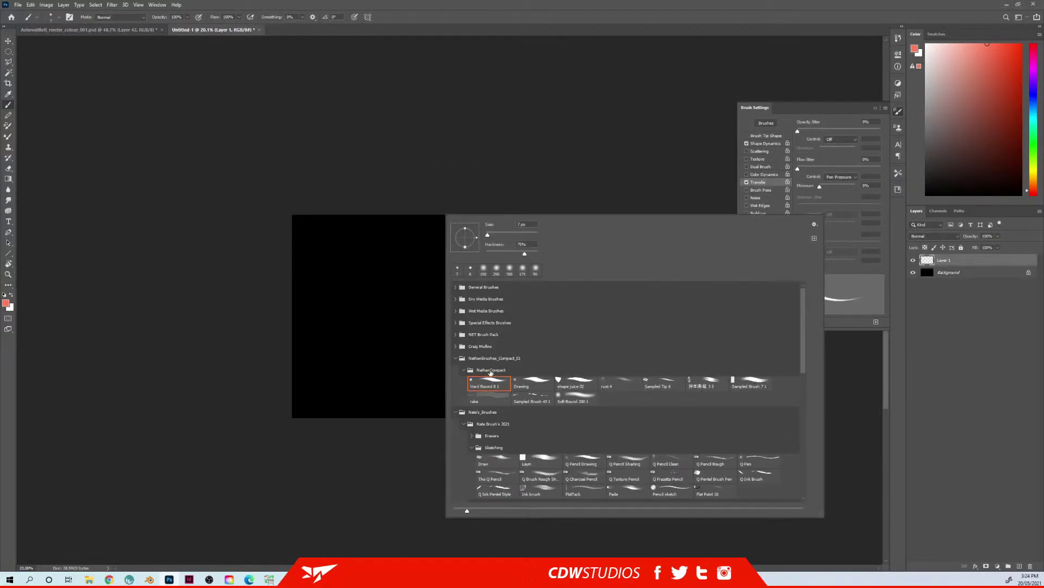
click(455, 358)
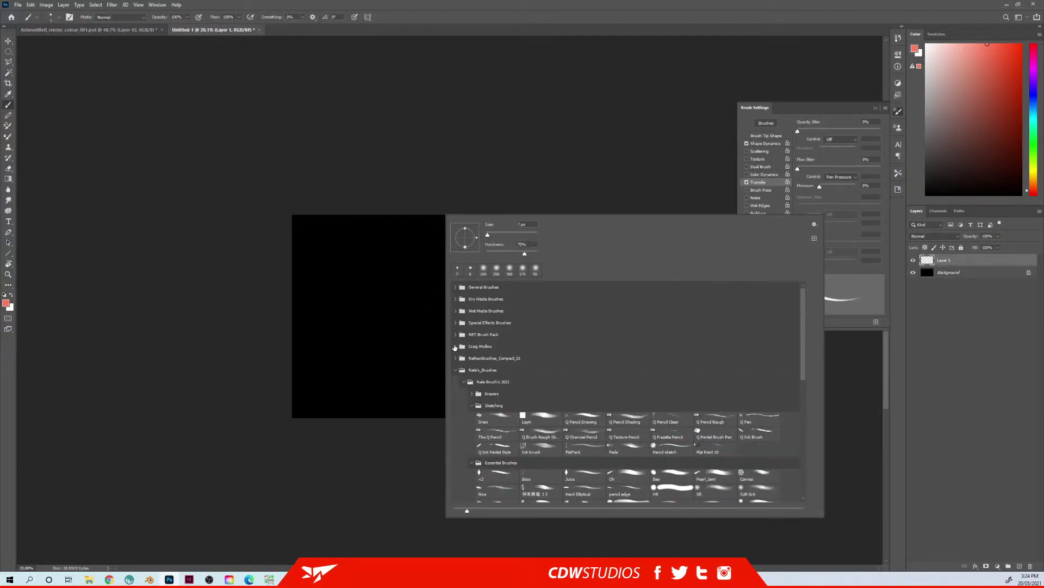
click(456, 347)
click(456, 348)
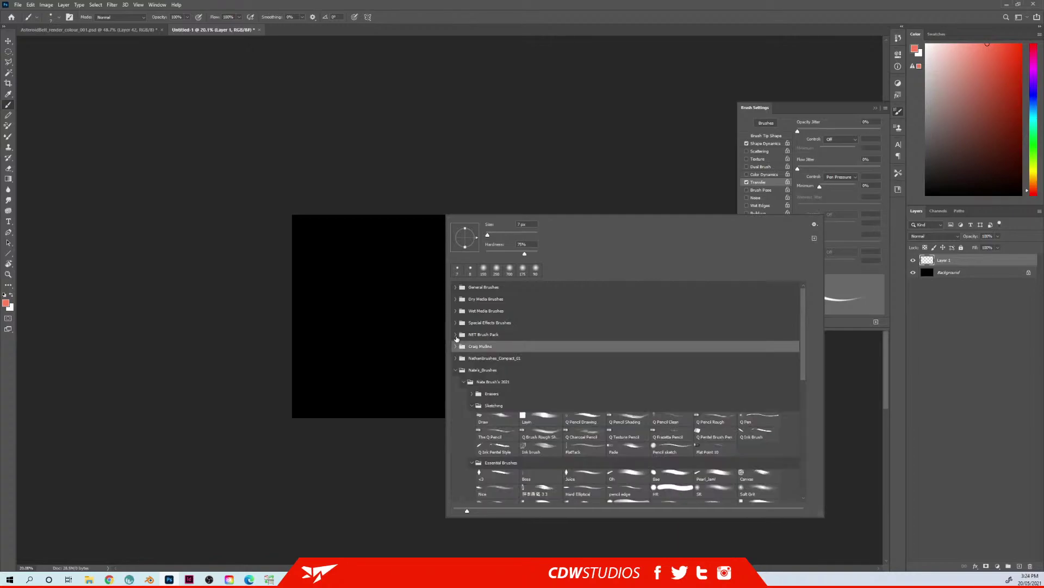
click(455, 334)
click(464, 346)
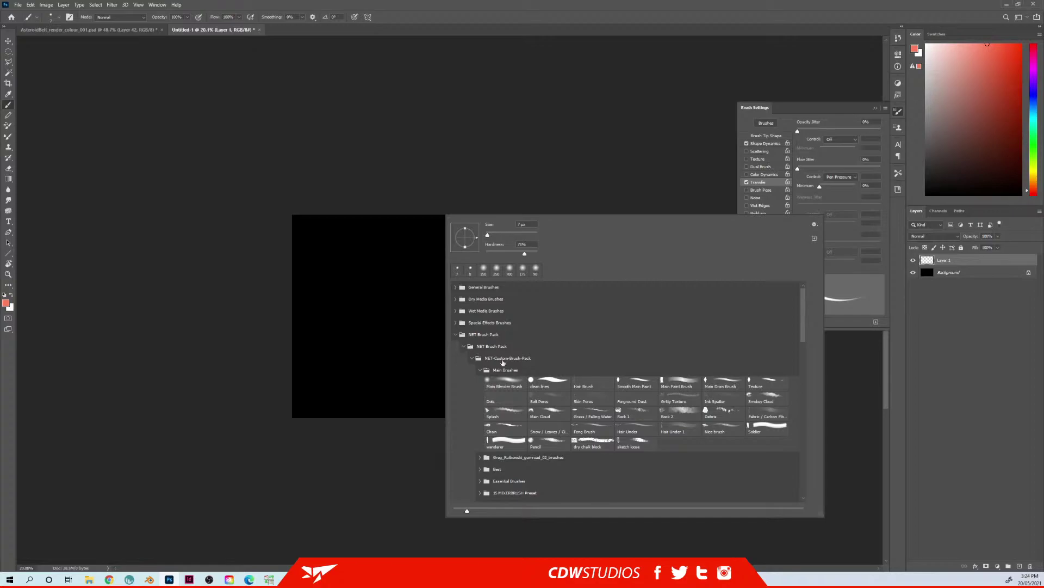
click(631, 400)
key(Return)
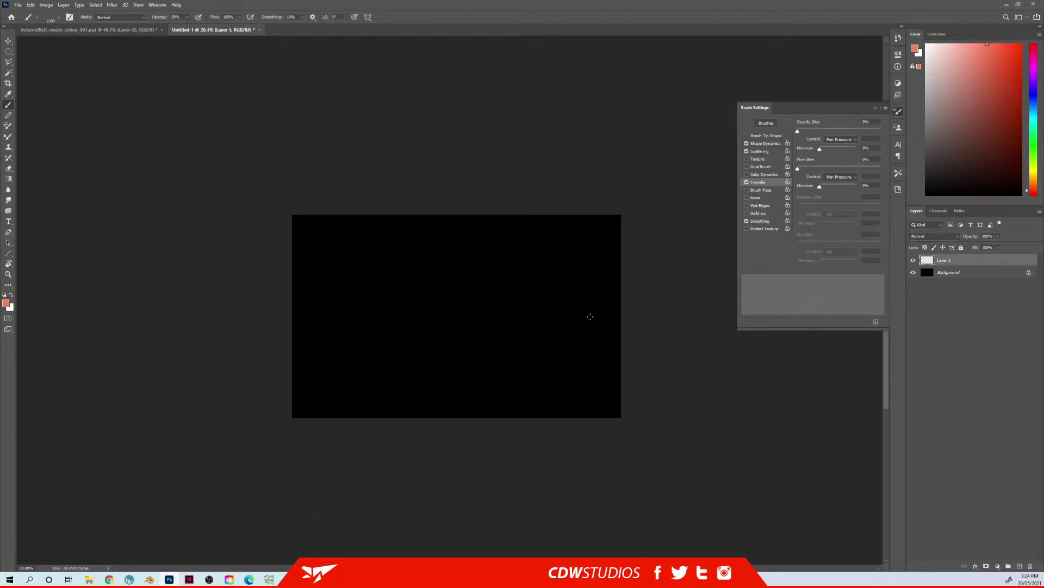
Step: Swap the foreground colour to white and choose the Dots brush from the main brushes of the NET Brush Pack
key(x)
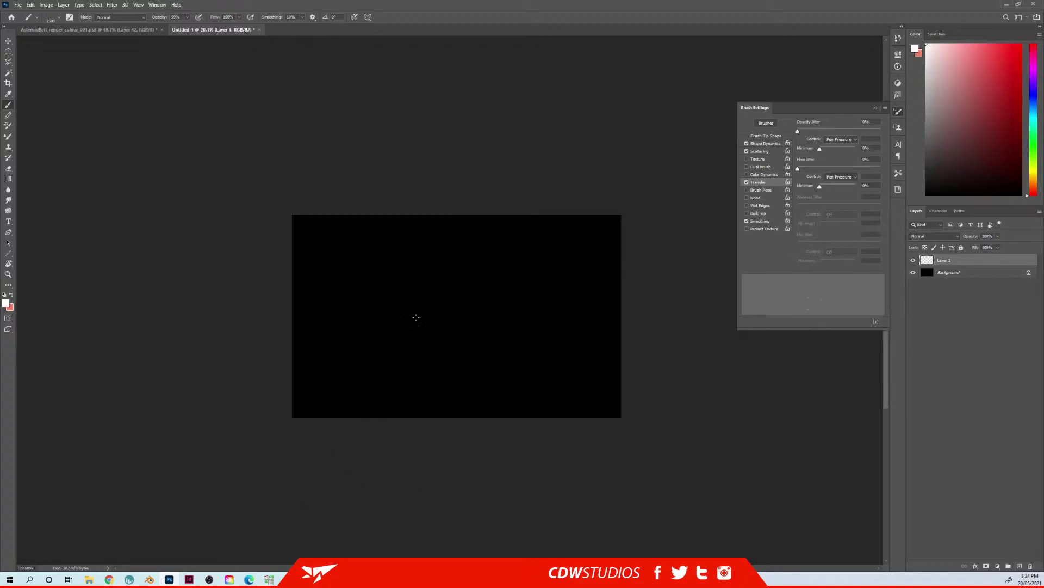
key(bracketleft)
right_click(532, 264)
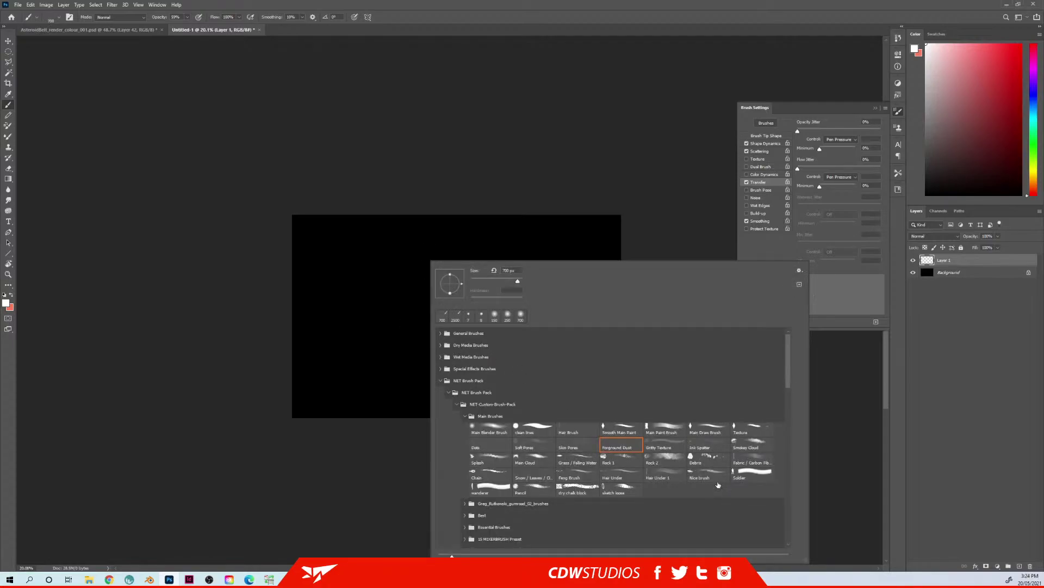
click(487, 443)
key(Return)
Step: Enlarge the brush and scatter white star specks across the whole black canvas on the empty layer
key(ctrl+z)
key(bracketright)
key(bracketright)
key(bracketright)
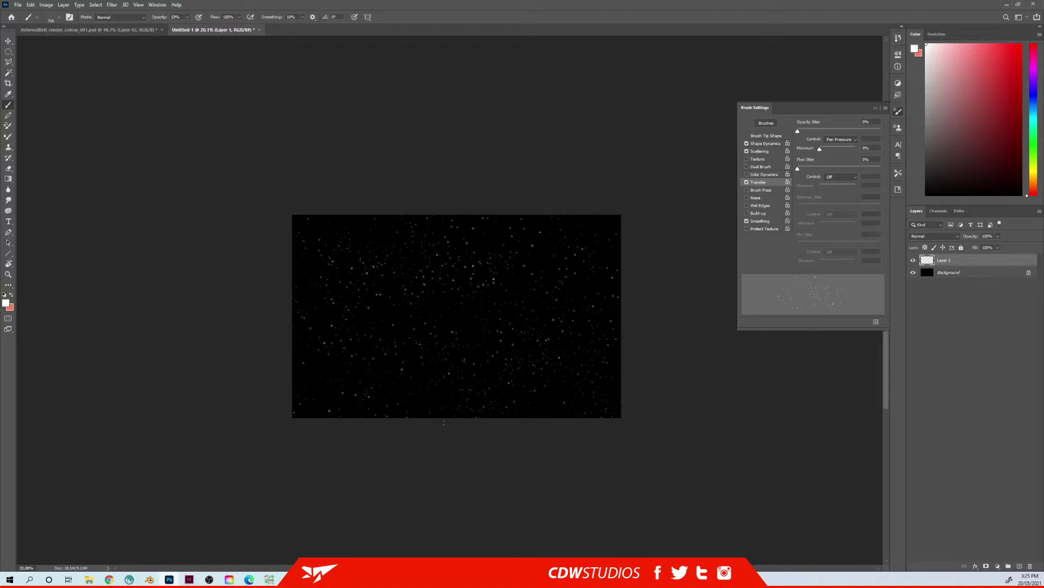
Step: Bring the star specks into the asteroid belt painting as a layer directly above its bottommost dark layer
key(ctrl+Tab)
key(ctrl+shift+bracketleft)
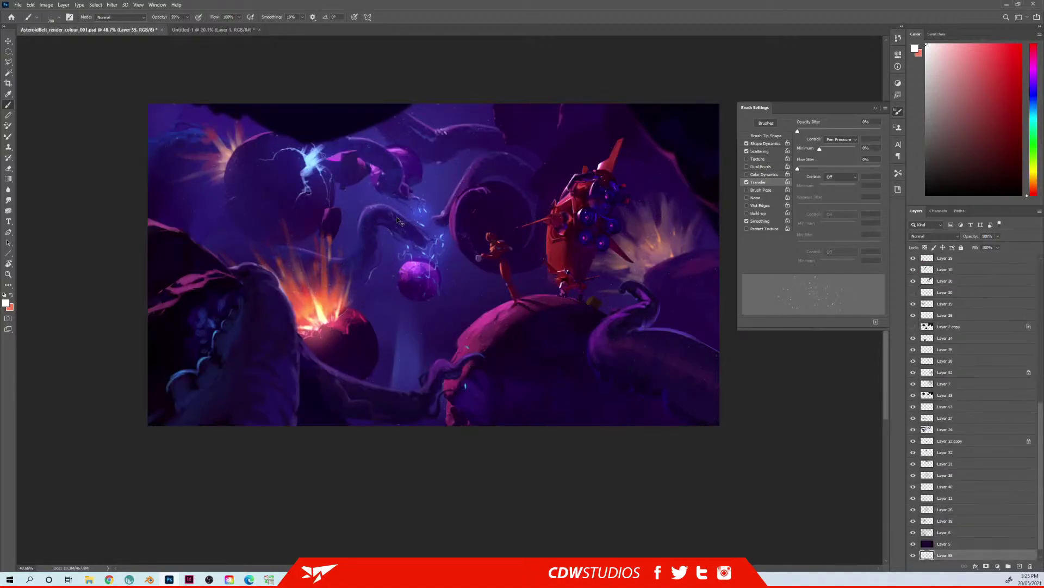
key(ctrl+bracketright)
Step: Scale the speck layer to about 47% width and 59% height, placed over the centre of the painting
key(ctrl+t)
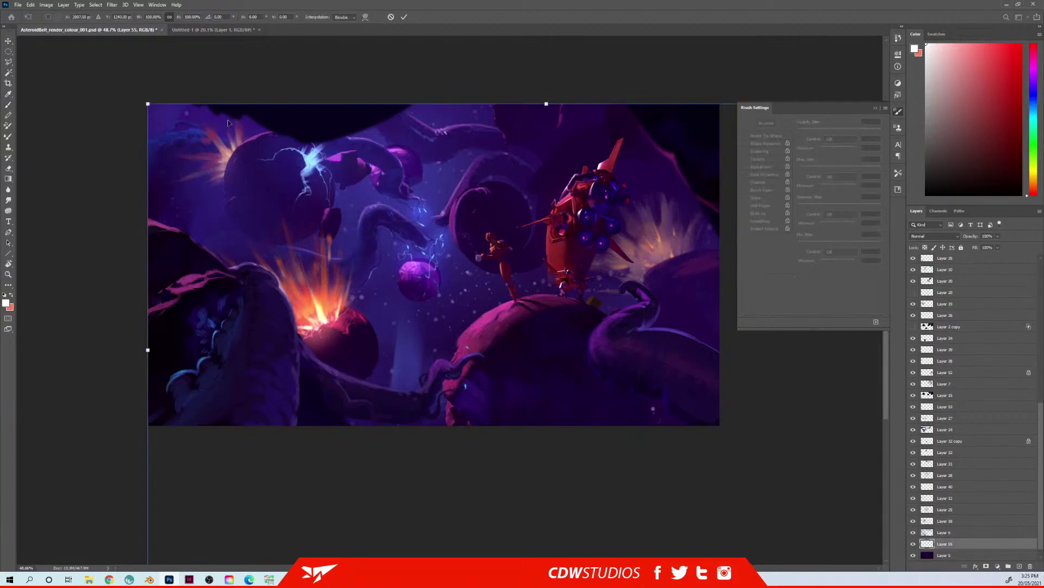
drag(147, 103, 425, 254)
drag(510, 312, 401, 166)
drag(439, 309, 443, 399)
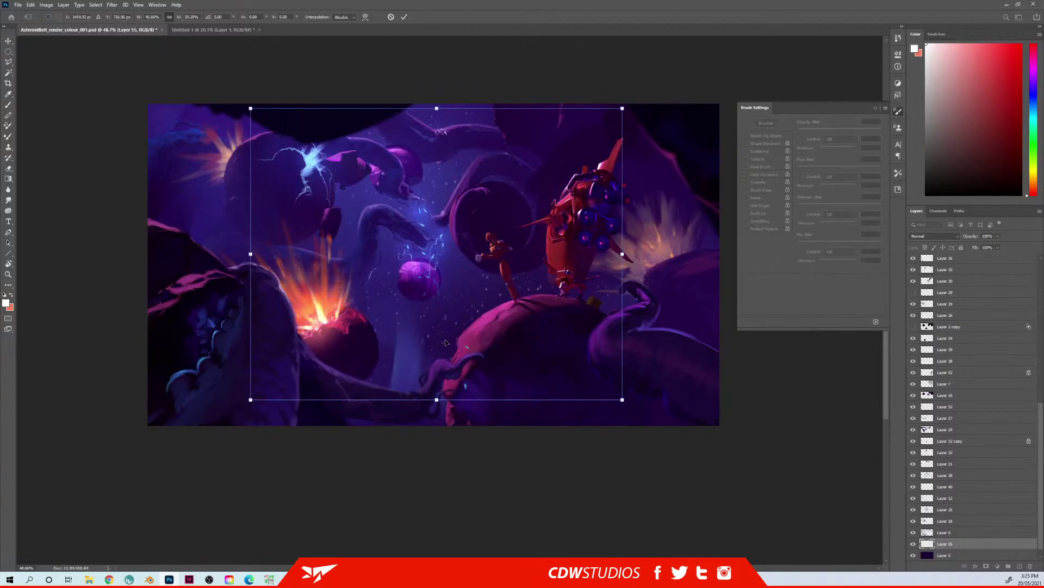
key(Return)
key(b)
Step: Colorize the specks with Hue/Saturation using a cyan hue, a saturation of 79 and a reduced lightness
key(ctrl+u)
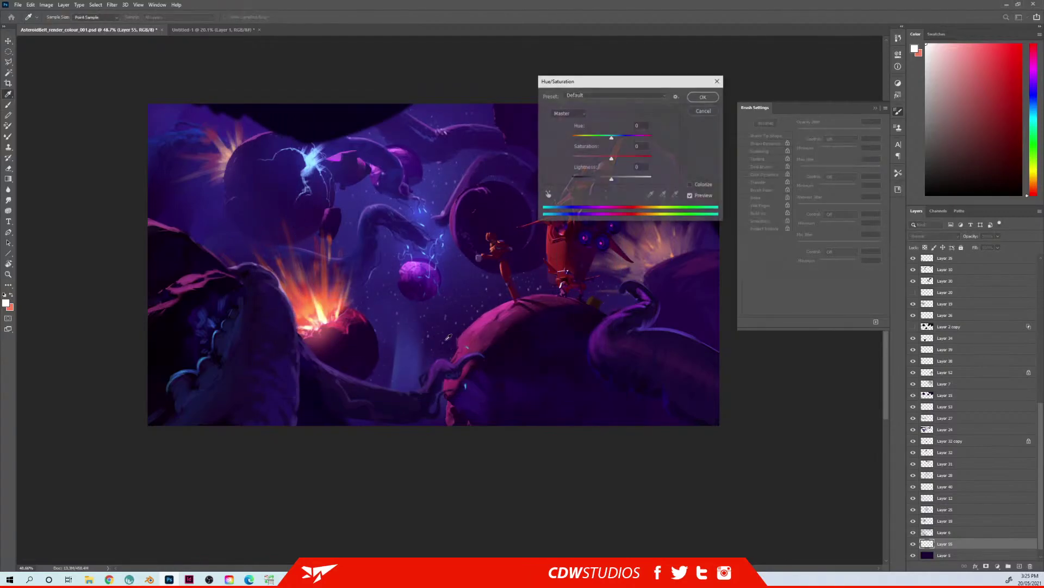
click(698, 187)
drag(592, 159, 635, 158)
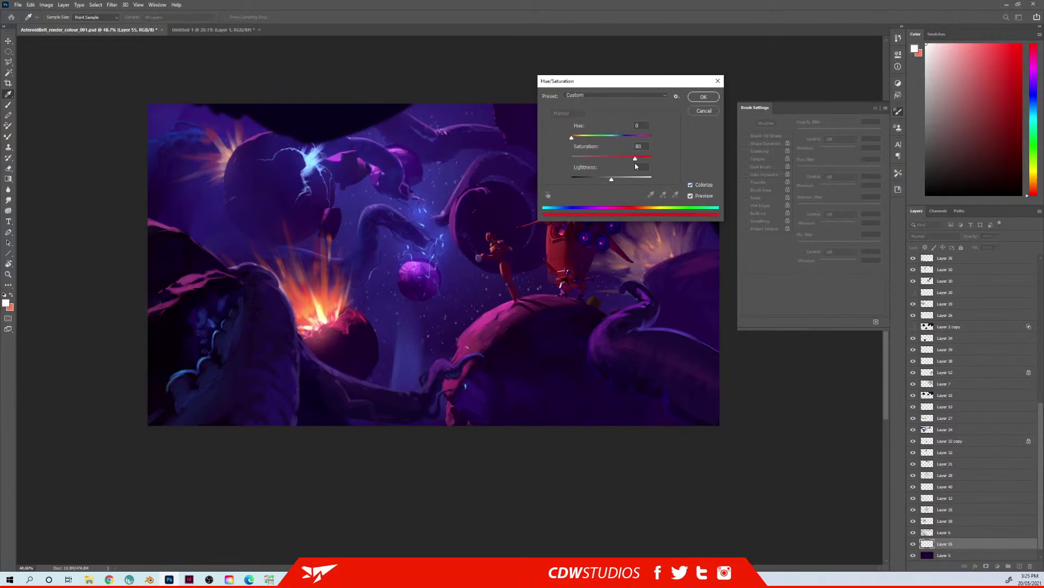
click(613, 138)
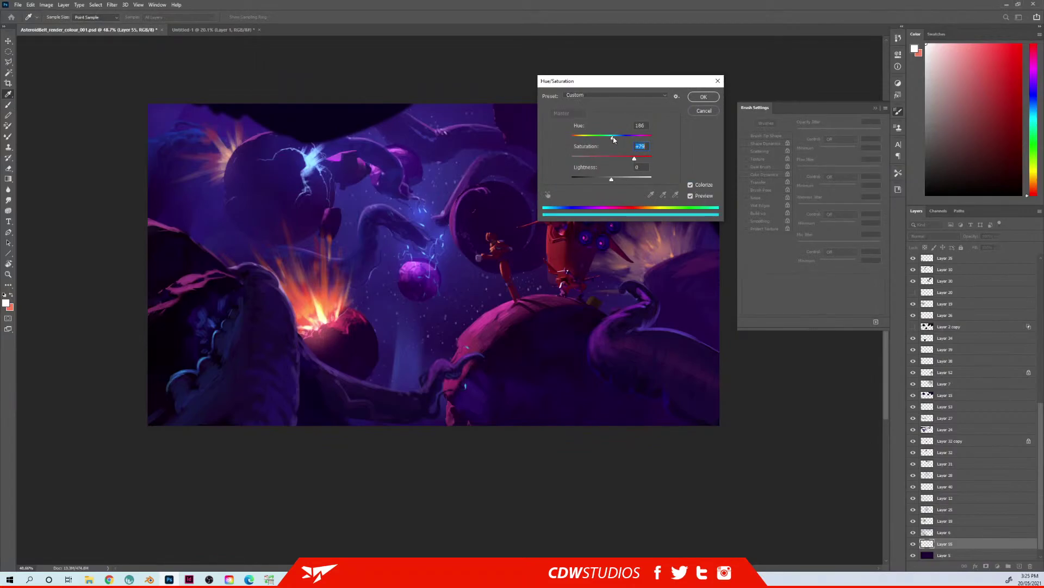
mouse_move(612, 179)
mouse_down()
mouse_move(583, 179)
mouse_move(592, 179)
mouse_up()
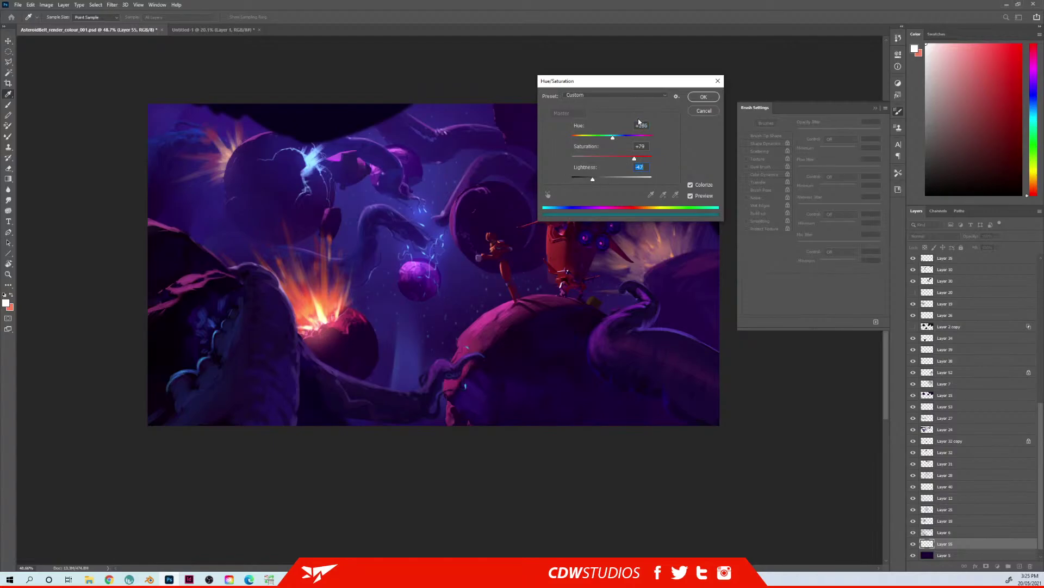
click(703, 97)
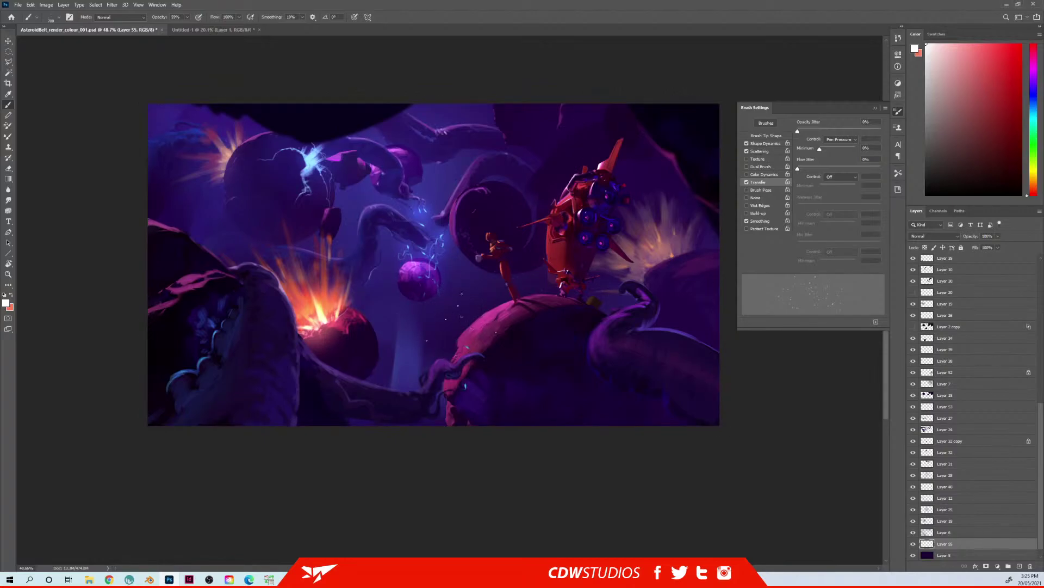
Step: Delete the speck layer from the untitled black document and try out the Ink Spatter brush
key(ctrl+Tab)
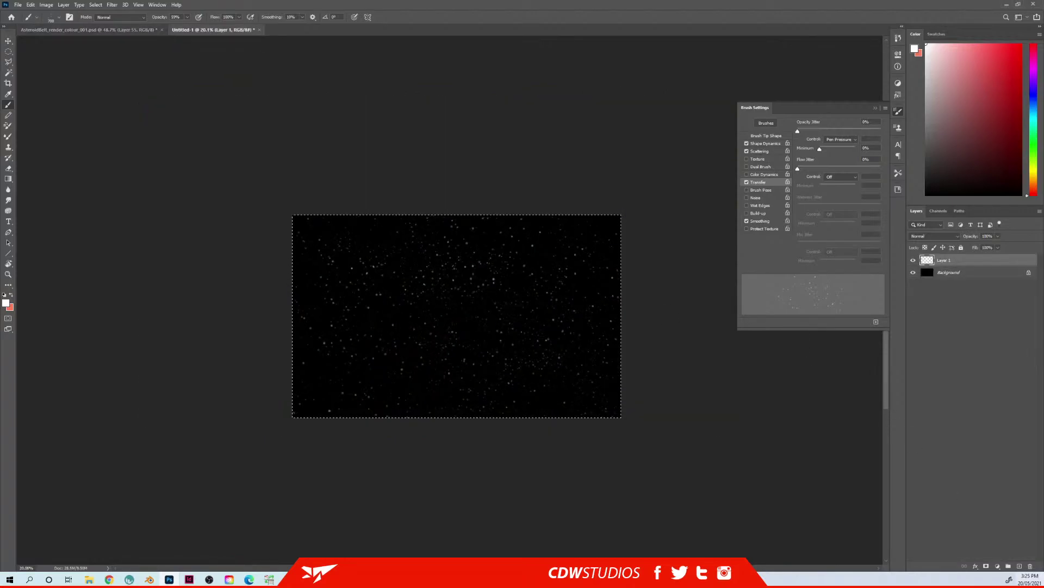
click(1029, 566)
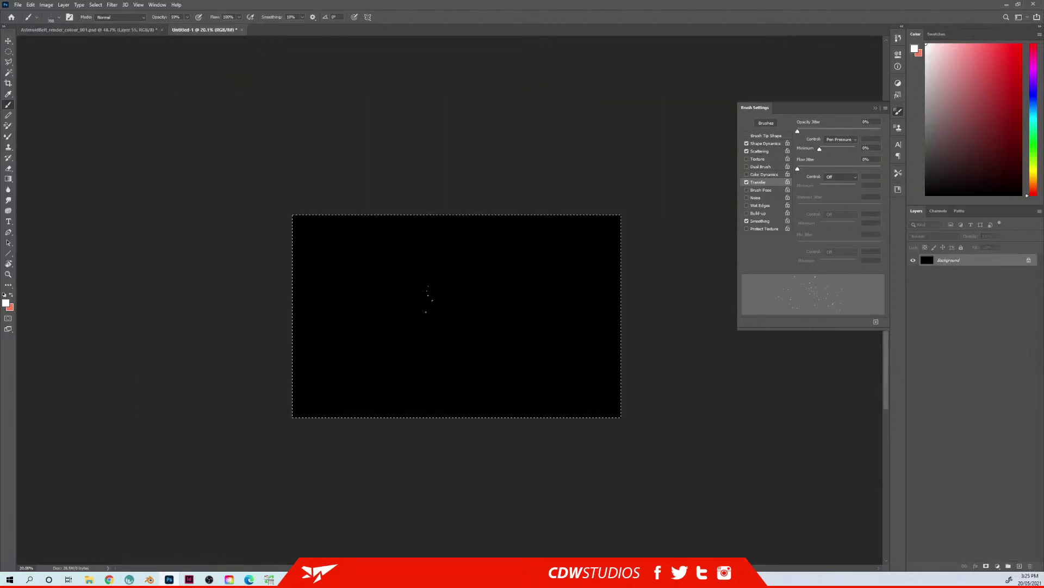
right_click(428, 271)
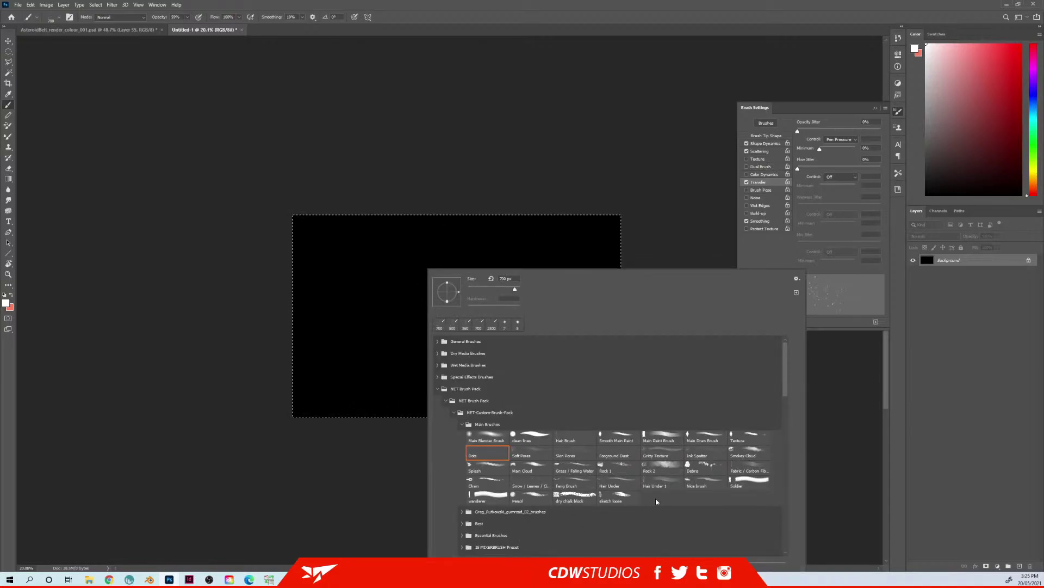
click(700, 454)
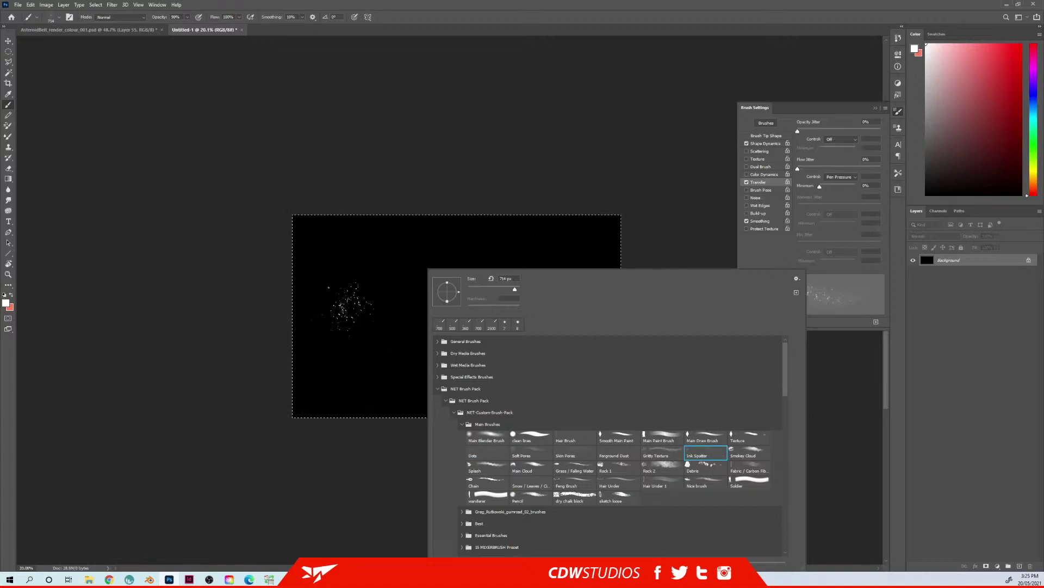
click(348, 303)
Step: Choose the third Kyle's Spatter brush from the Special Effects Brushes and paint a test stroke on the black canvas
right_click(405, 272)
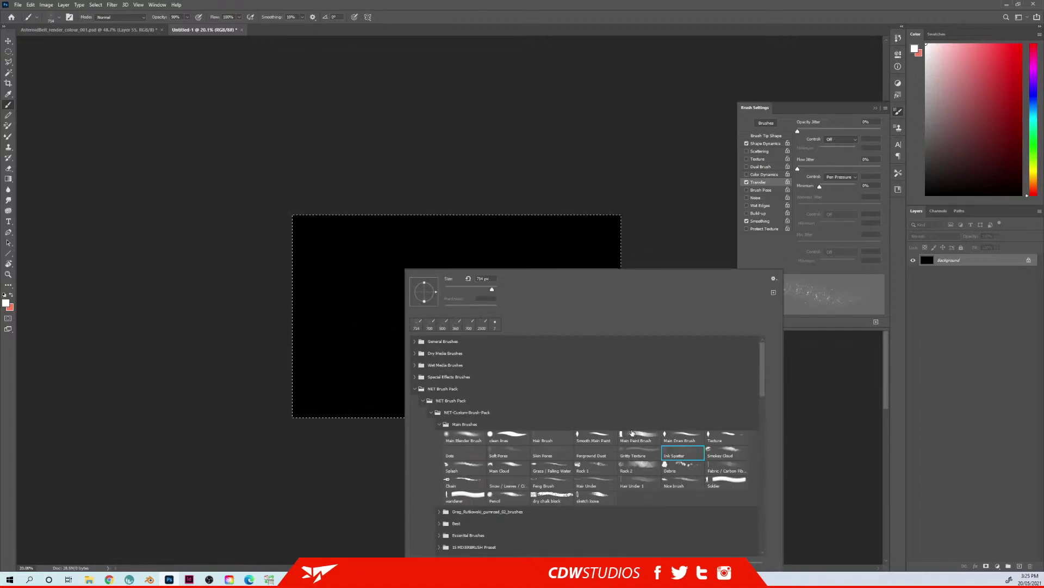
click(424, 401)
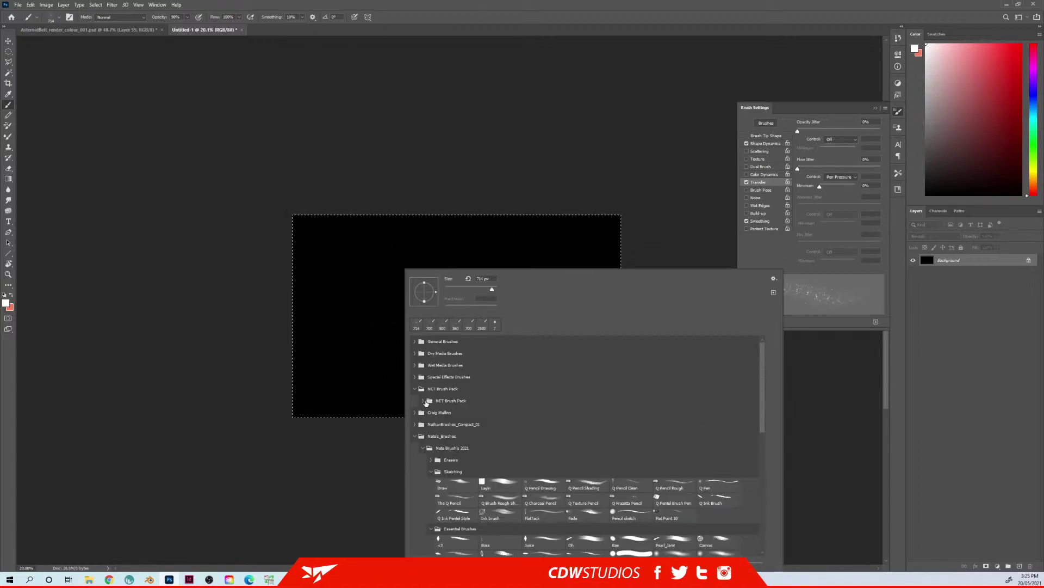
click(414, 377)
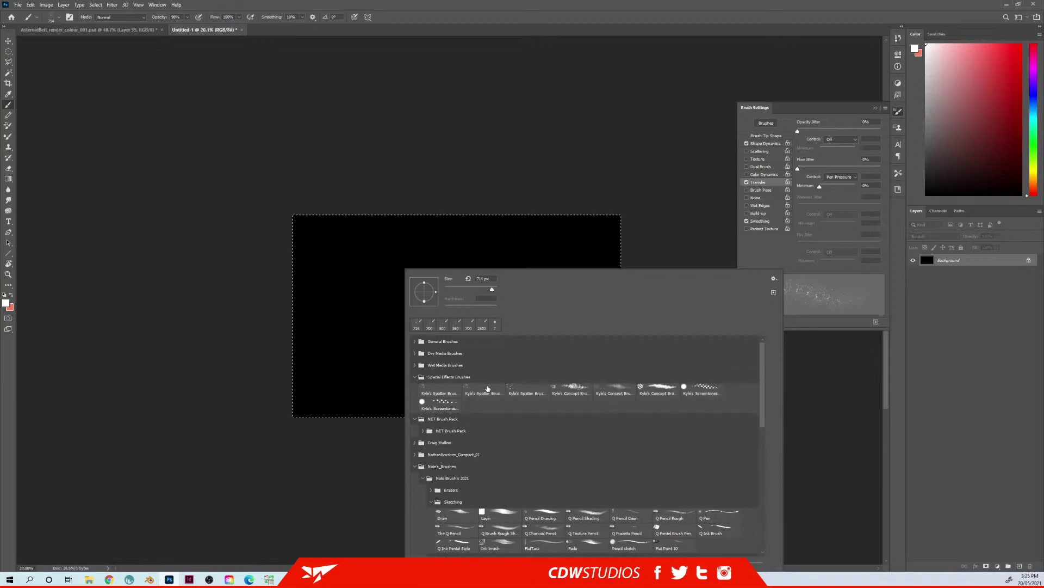
click(524, 391)
drag(339, 280, 351, 325)
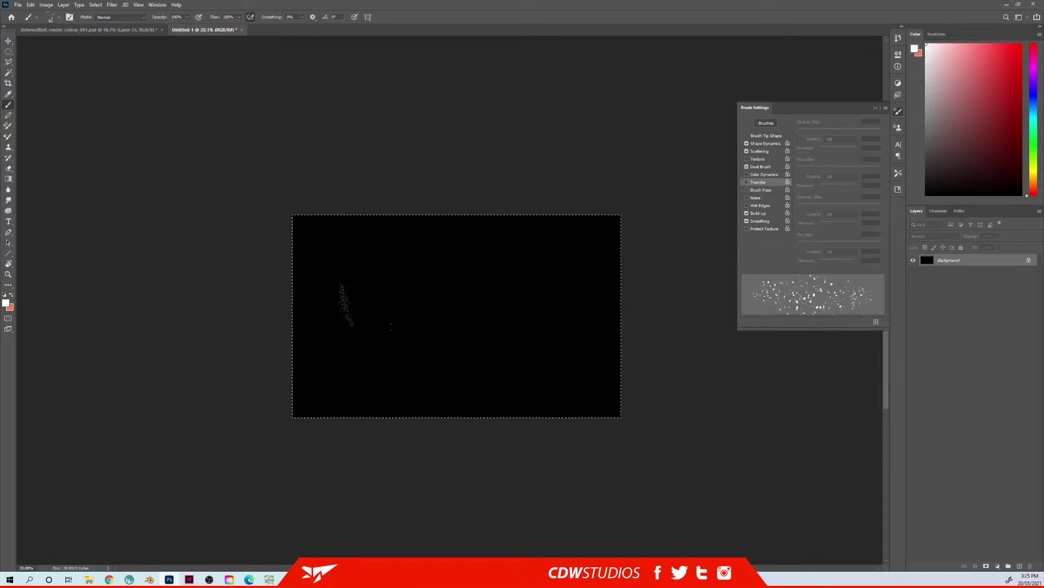
Step: Adjust the spatter brush's Shape Dynamics and set its scatter to 1000%, testing it on the canvas
key(F5)
key(F5)
click(762, 143)
drag(804, 250, 886, 251)
click(762, 151)
drag(817, 131, 898, 133)
drag(506, 270, 512, 273)
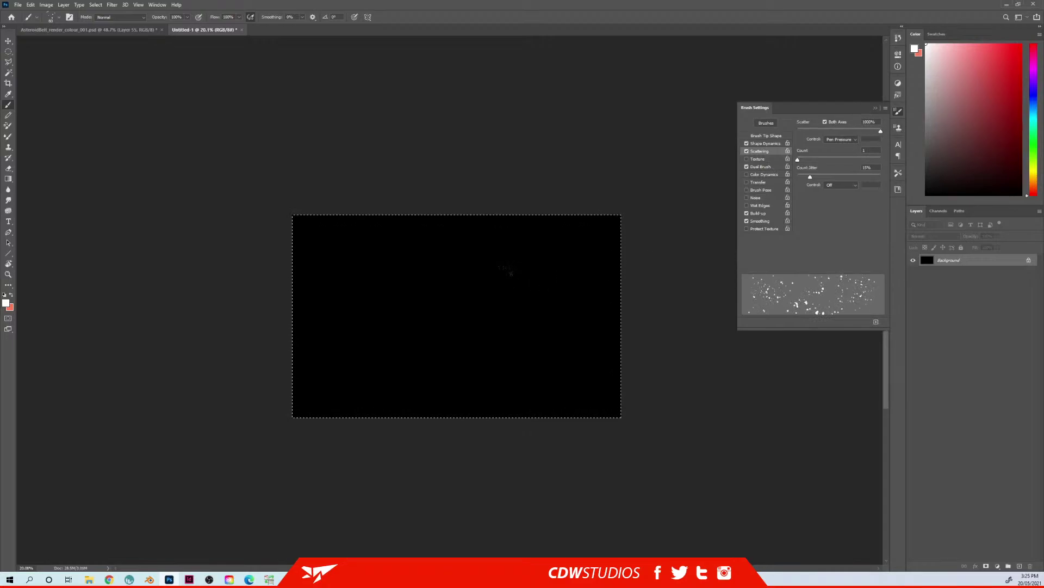
Step: Deselect the canvas and switch to the Chrome window showing NASA's Hubble Space Telescope Images page
key(ctrl)
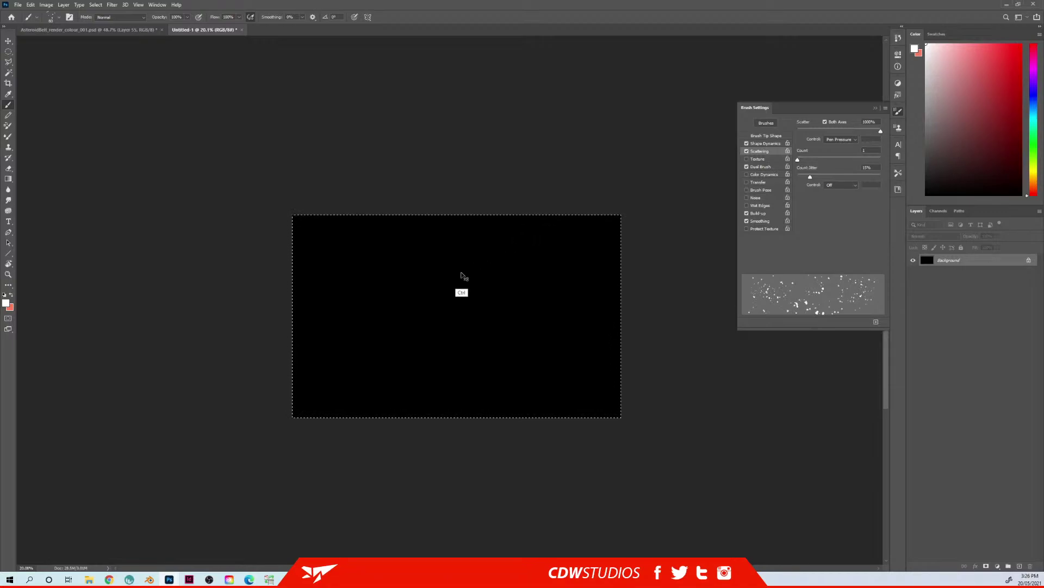
key(ctrl+d)
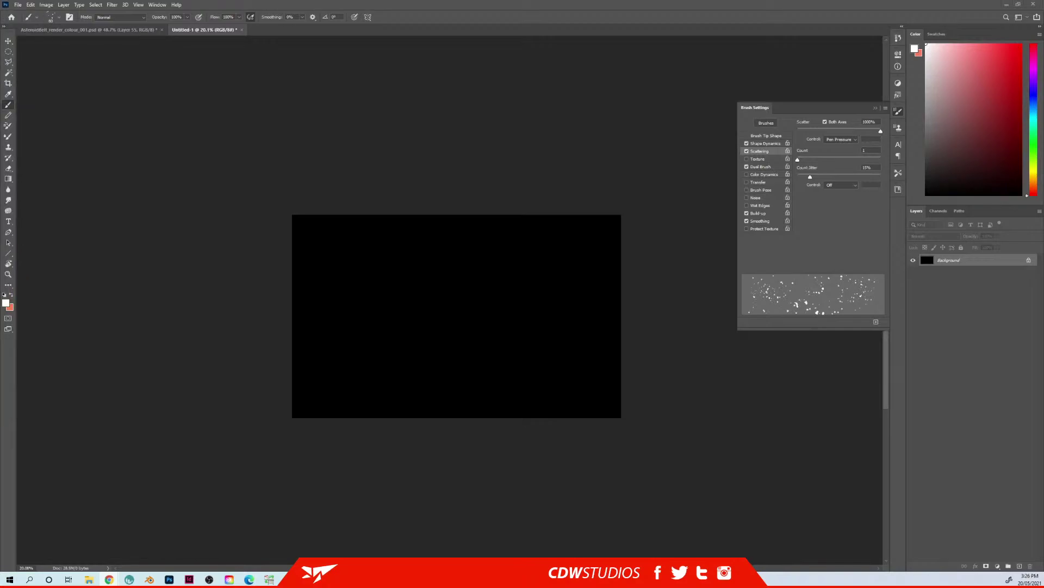
drag(0, 49, 493, 121)
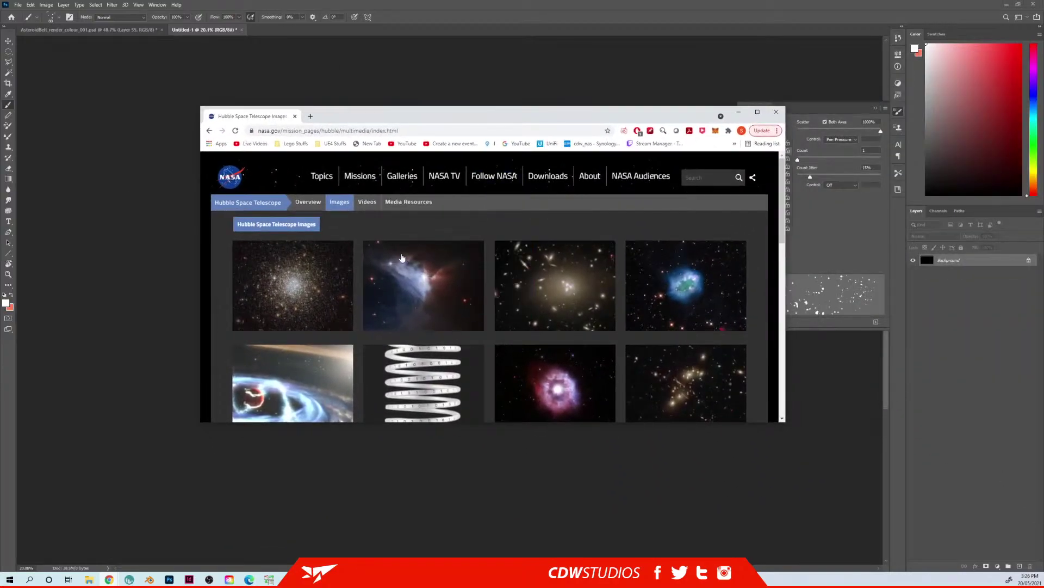
Step: Browse the Hubble Space Telescope Images gallery for star photos, loading more images at the end of each batch
scroll(518, 332, down, 4)
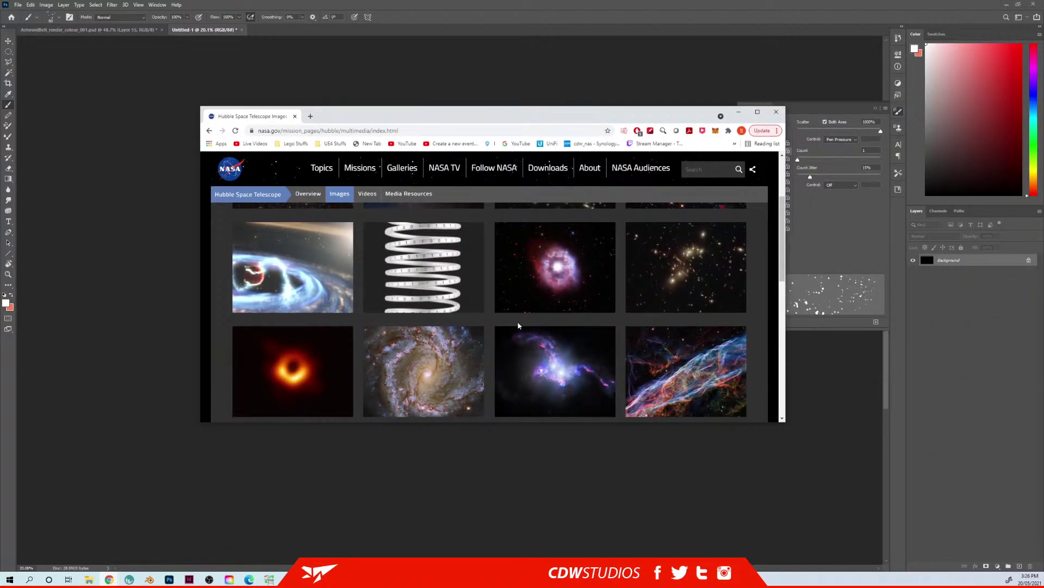
scroll(519, 326, down, 6)
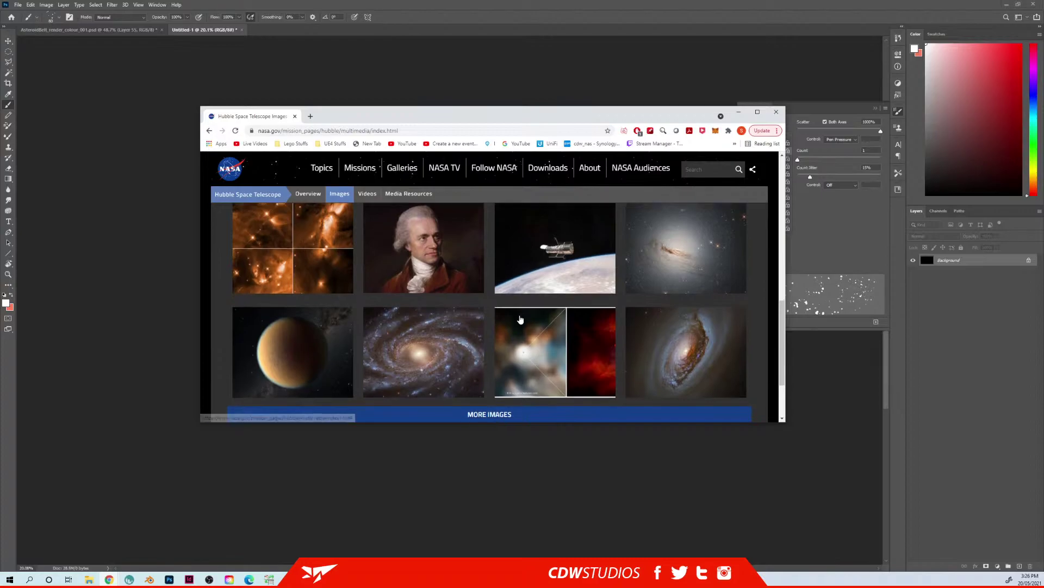
click(518, 320)
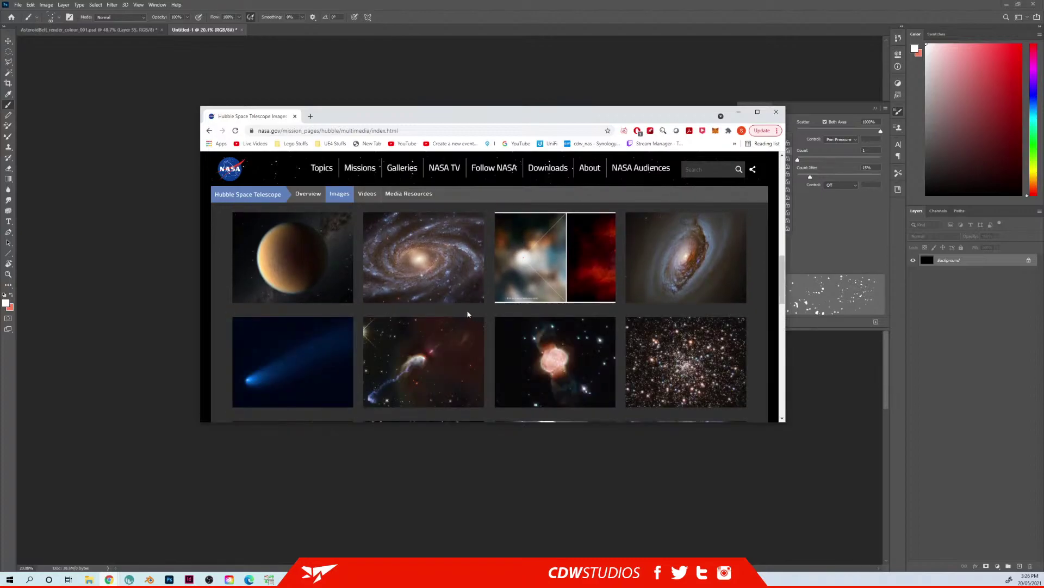
scroll(470, 314, down, 5)
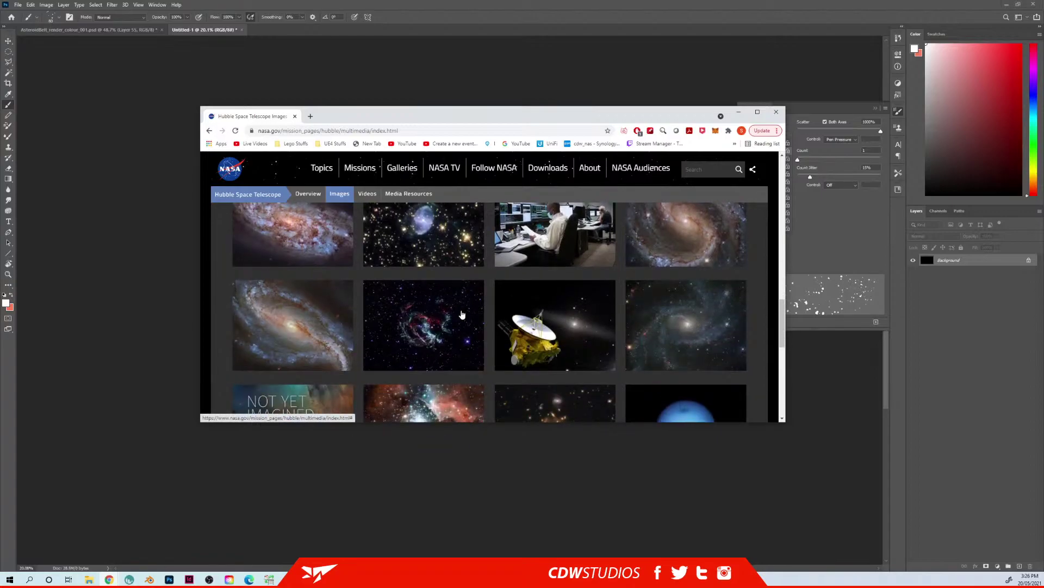
scroll(462, 315, down, 2)
scroll(460, 316, down, 5)
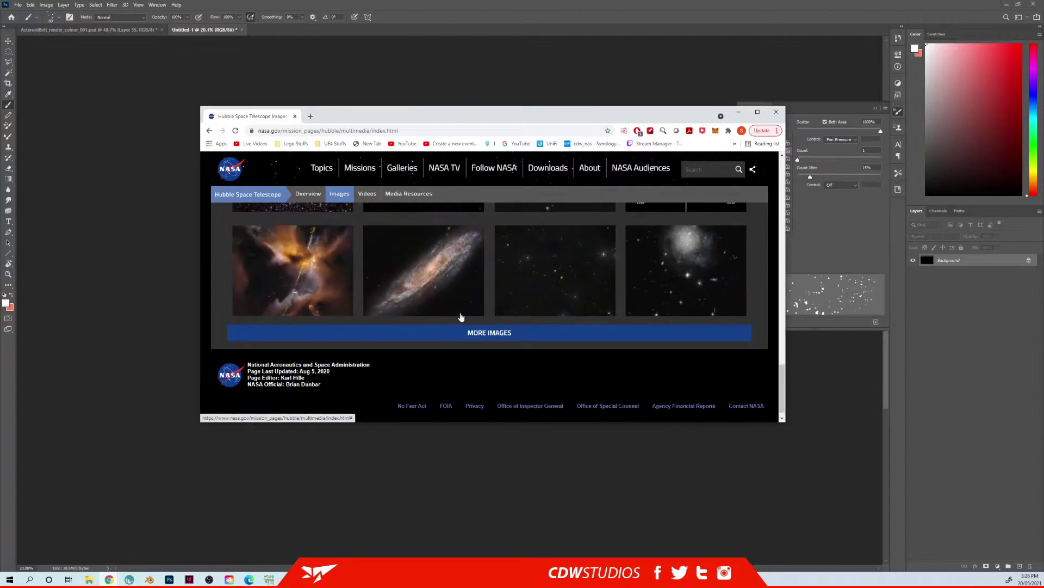
click(496, 334)
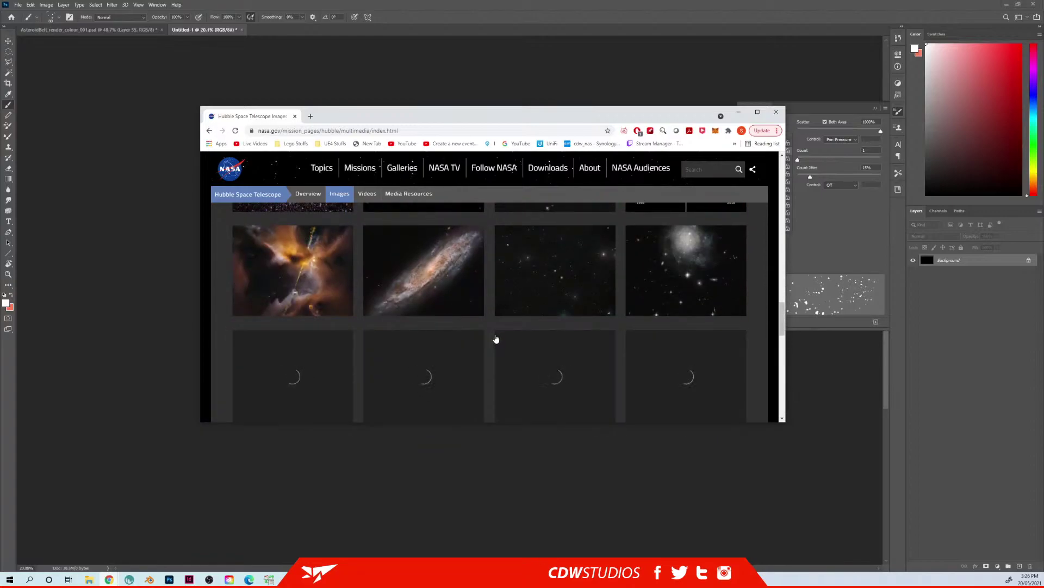
scroll(481, 317, down, 2)
scroll(477, 318, down, 2)
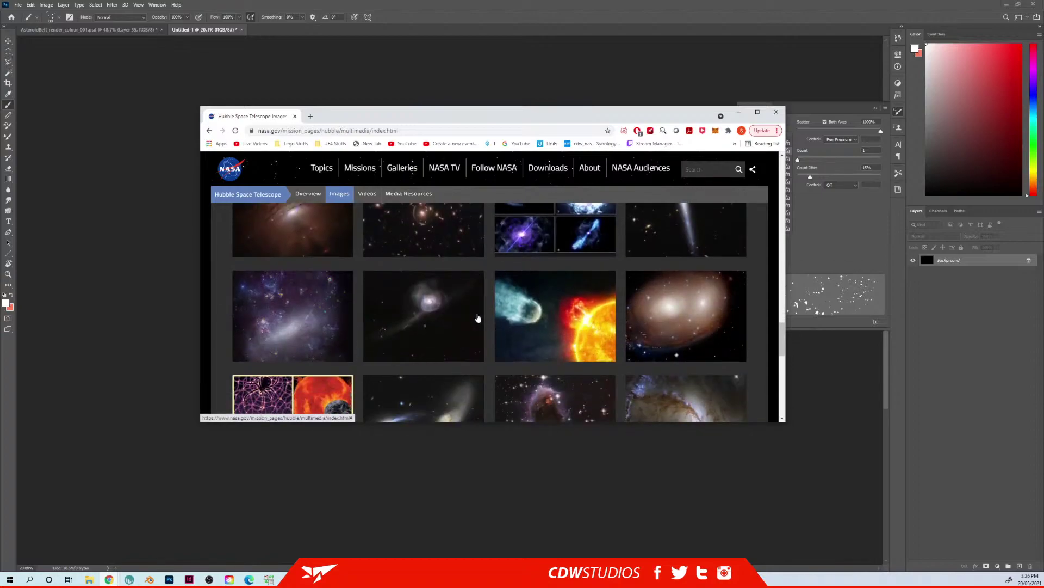
scroll(477, 317, down, 6)
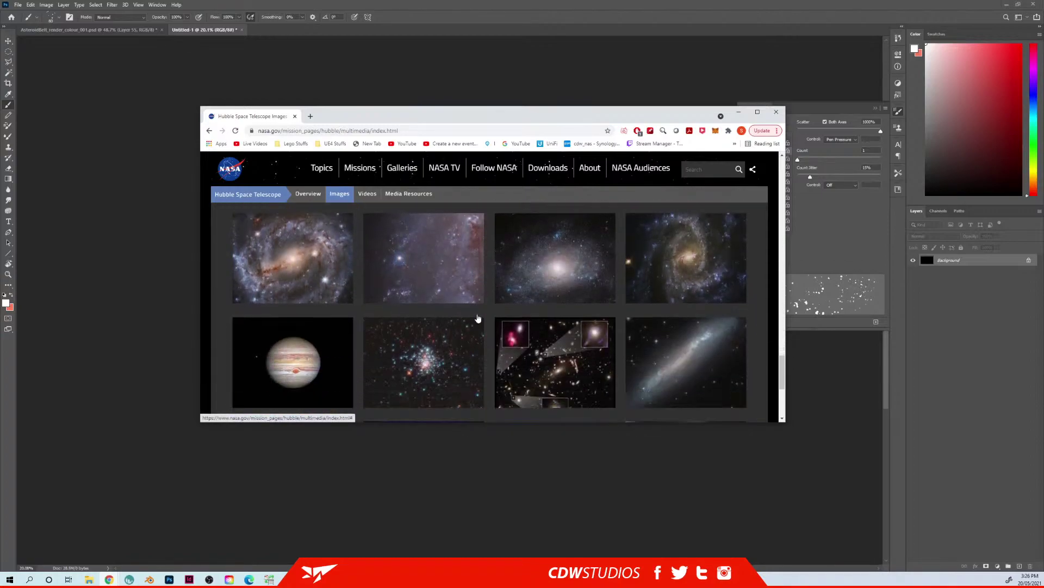
scroll(478, 317, down, 2)
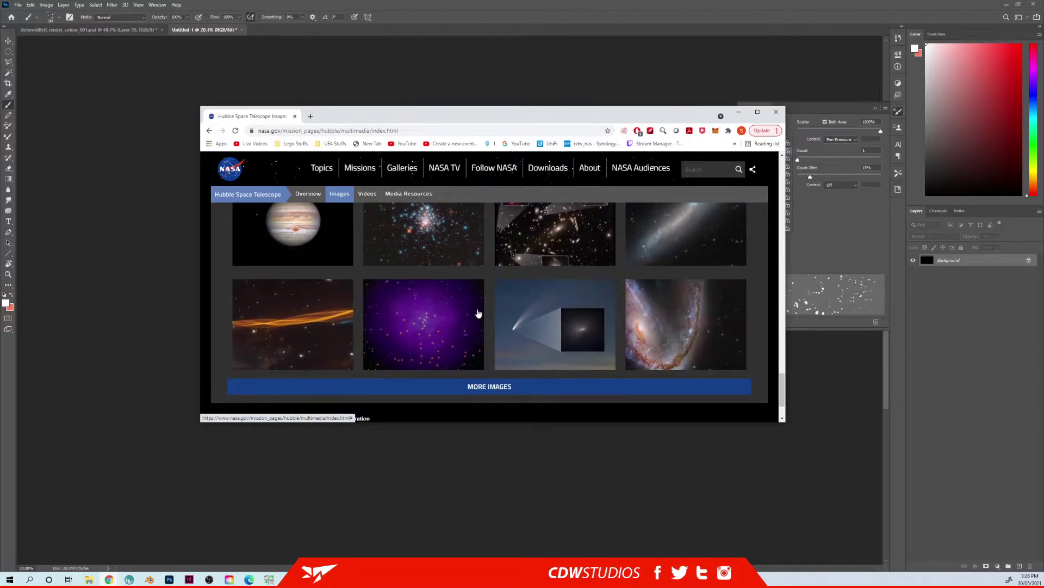
Step: Load three further batches of Hubble gallery images and examine their thumbnails for usable star fields
click(485, 387)
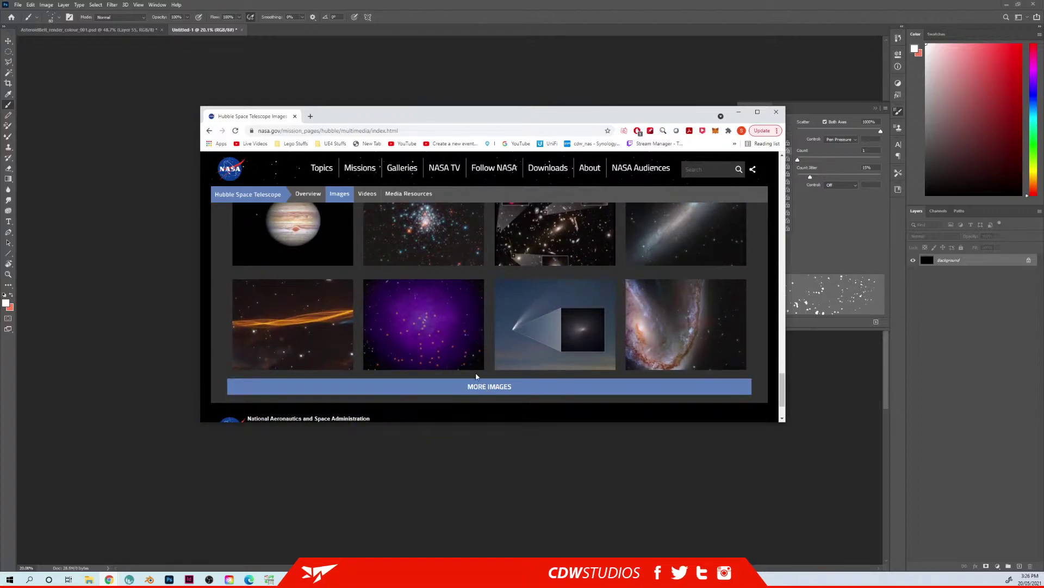
scroll(482, 337, down, 4)
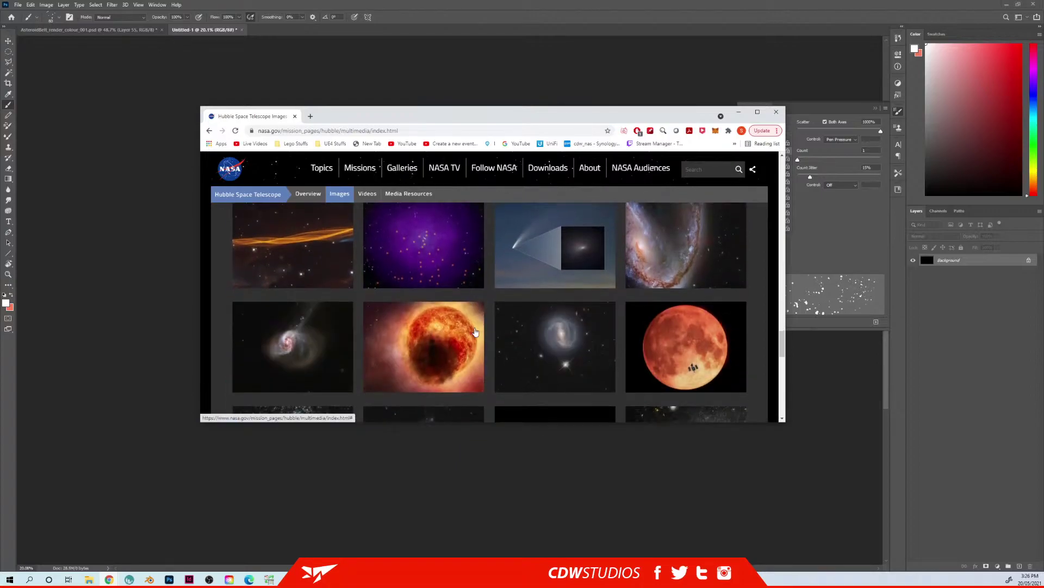
scroll(468, 321, down, 2)
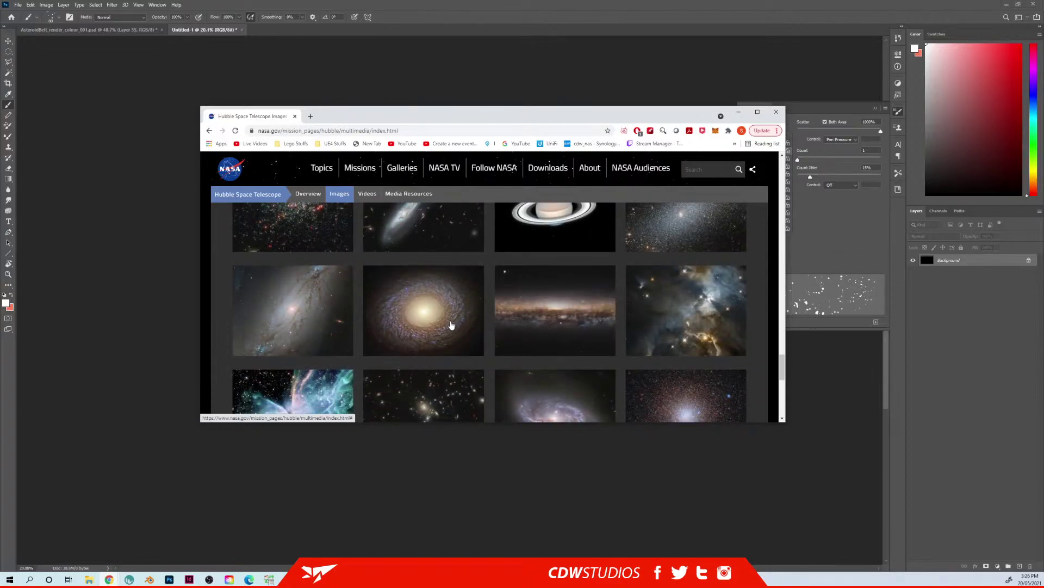
scroll(452, 325, down, 2)
scroll(453, 329, down, 5)
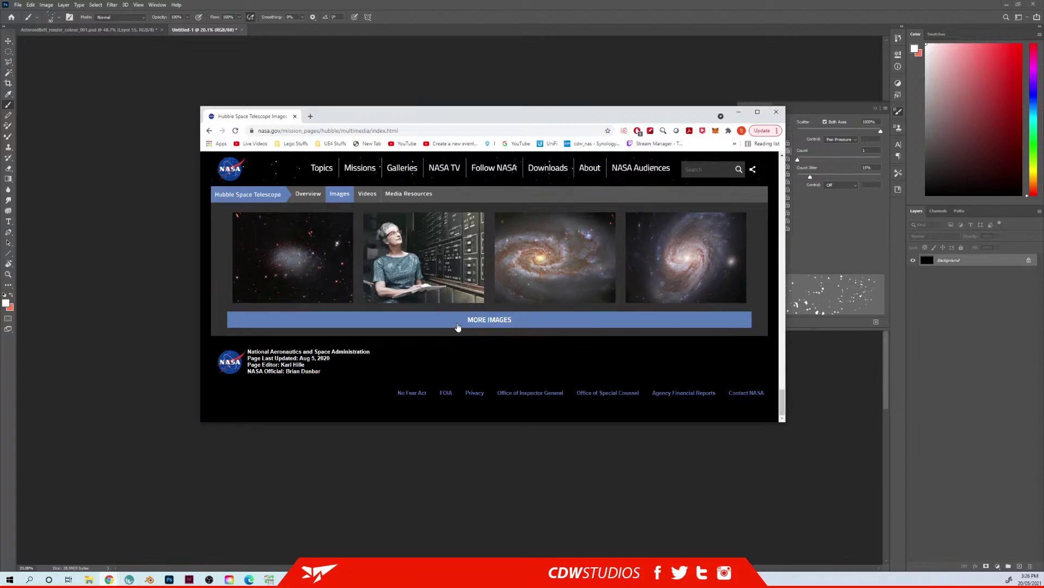
click(457, 321)
scroll(459, 332, down, 2)
scroll(461, 336, down, 4)
scroll(446, 315, up, 1)
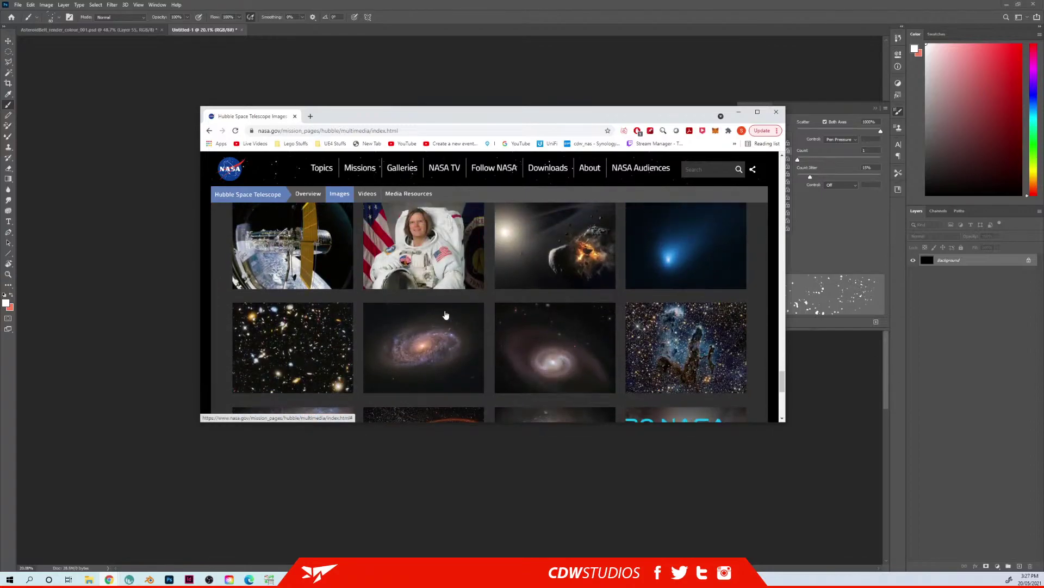
scroll(446, 315, down, 5)
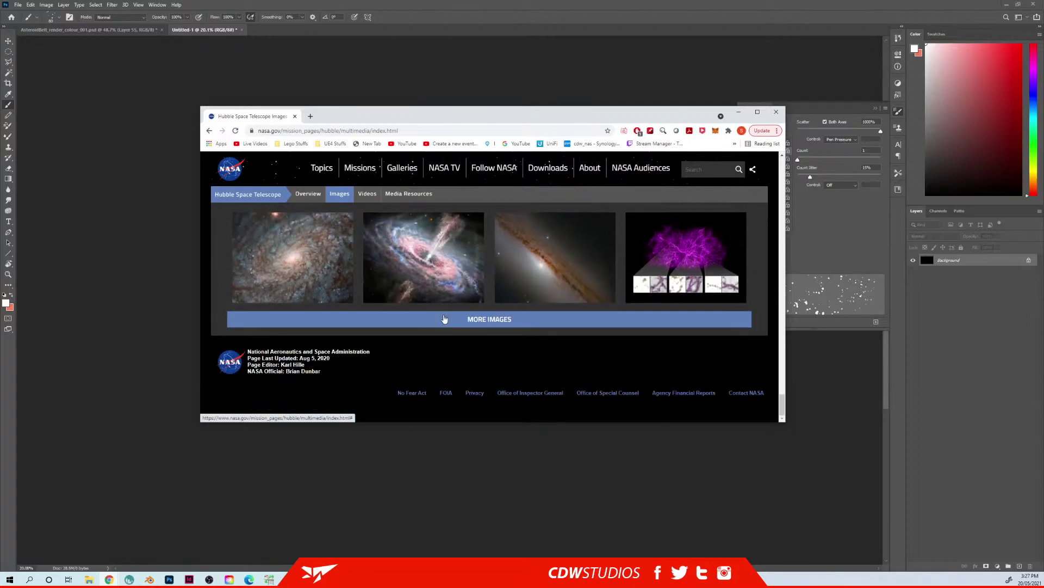
scroll(445, 319, up, 5)
scroll(492, 340, down, 3)
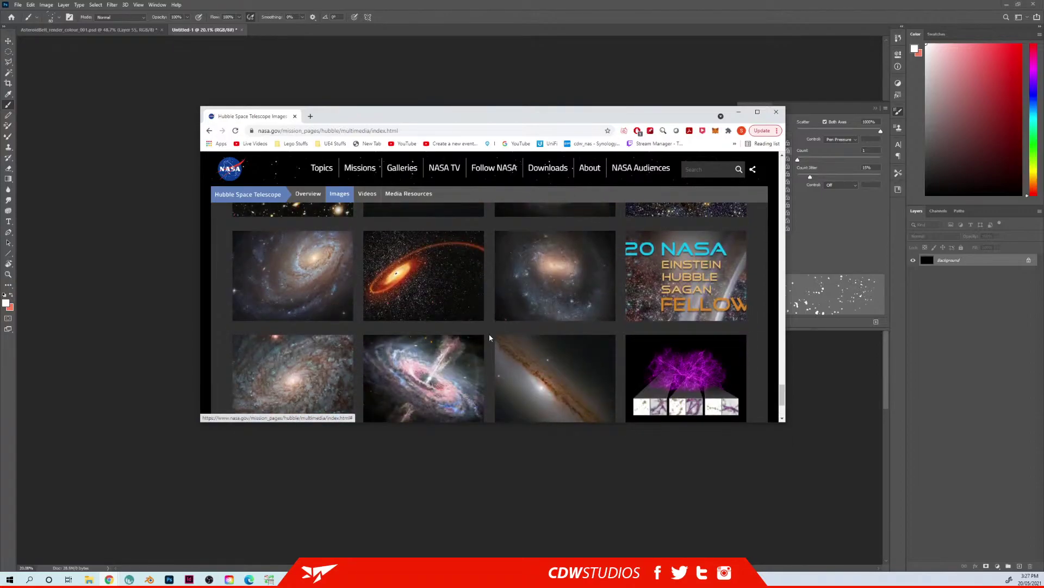
scroll(493, 340, down, 3)
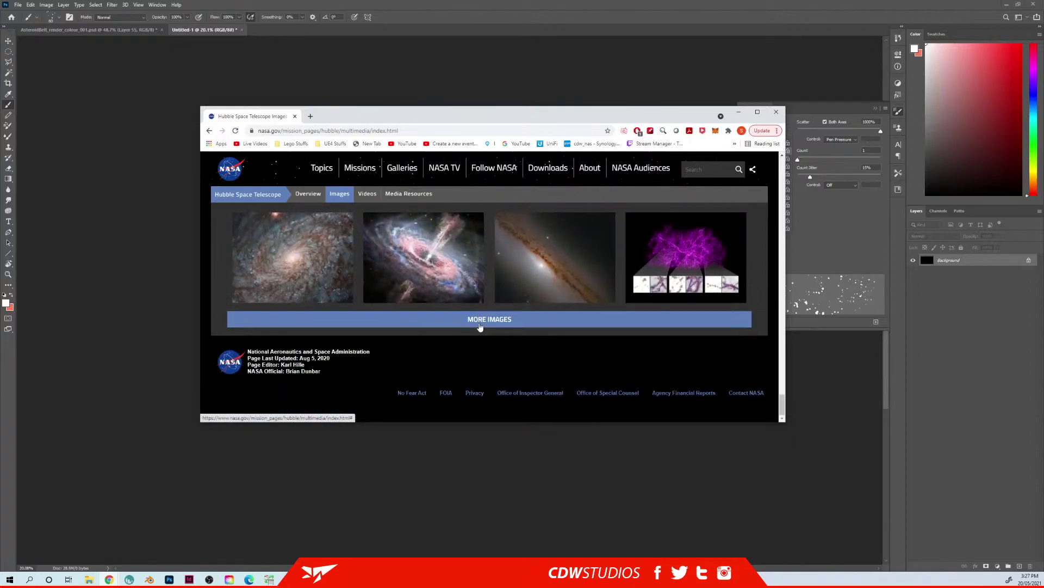
click(442, 321)
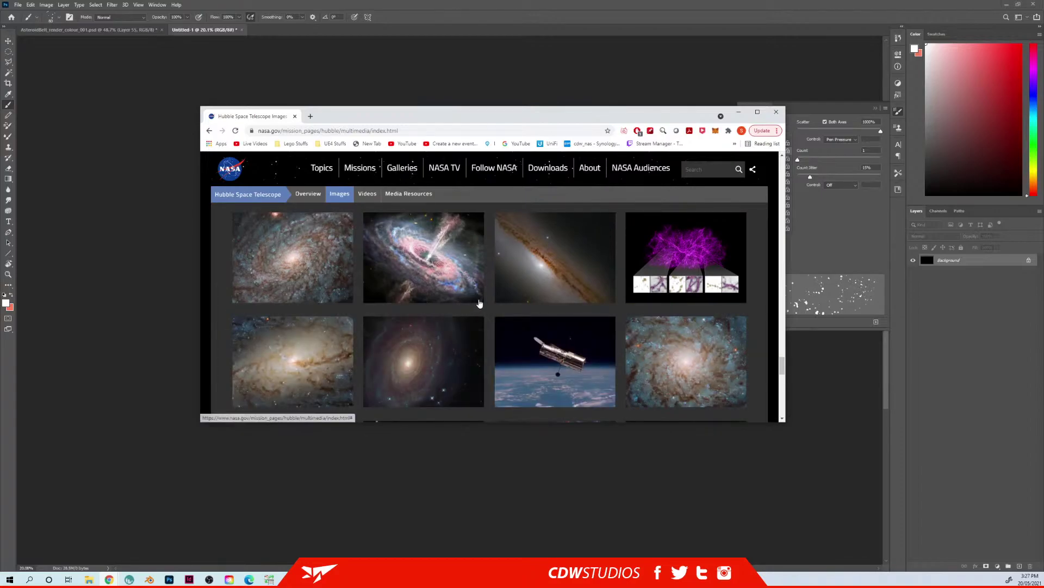
scroll(479, 303, down, 8)
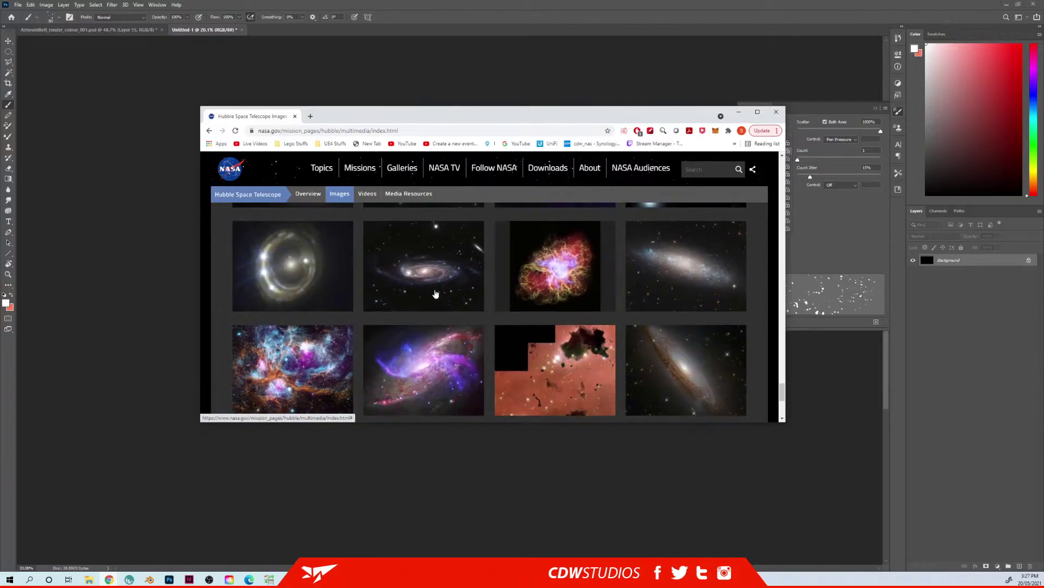
scroll(436, 294, down, 4)
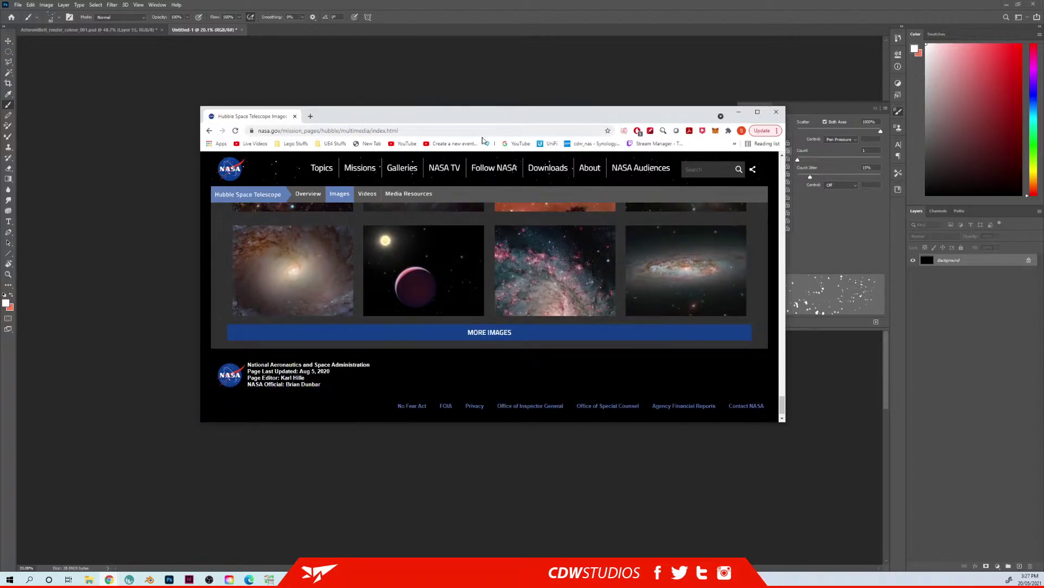
Step: Return to the NSSDCA Photo Gallery Nebulae page, view the Planetary Nebula MyCn18 picture at full size, and go back to the list
click(209, 131)
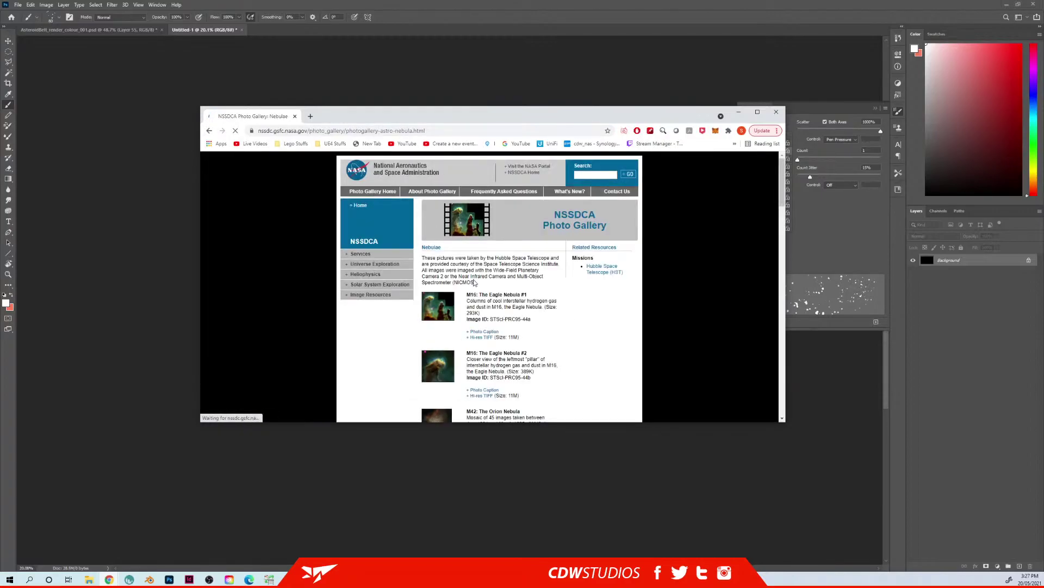
scroll(475, 281, down, 4)
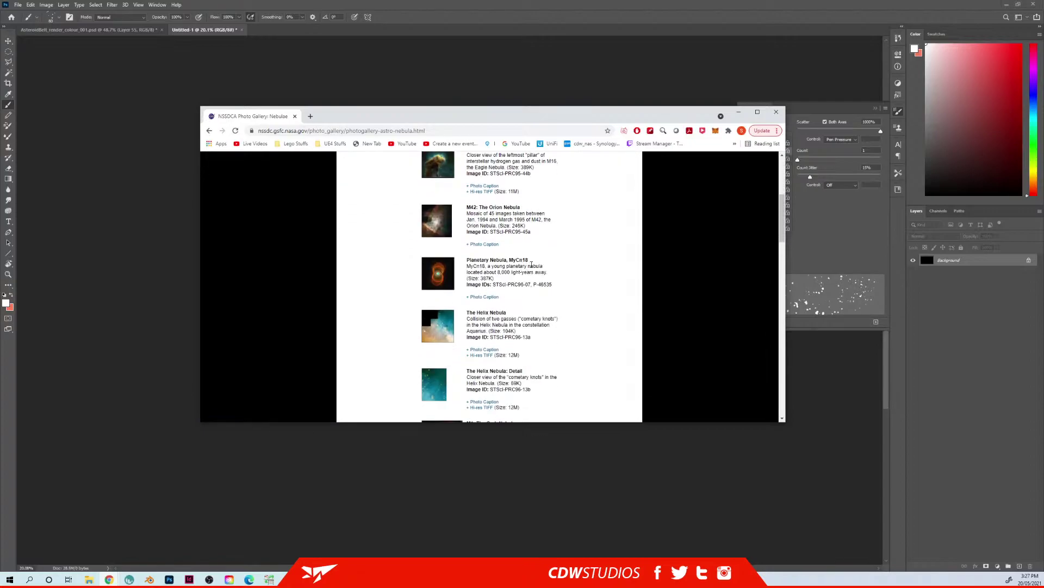
scroll(586, 268, down, 1)
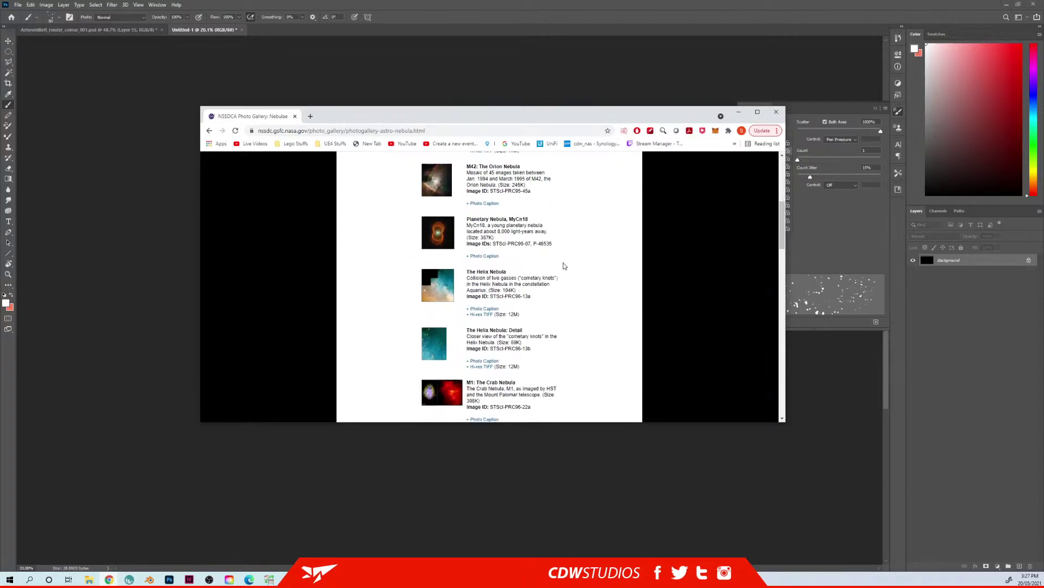
click(450, 242)
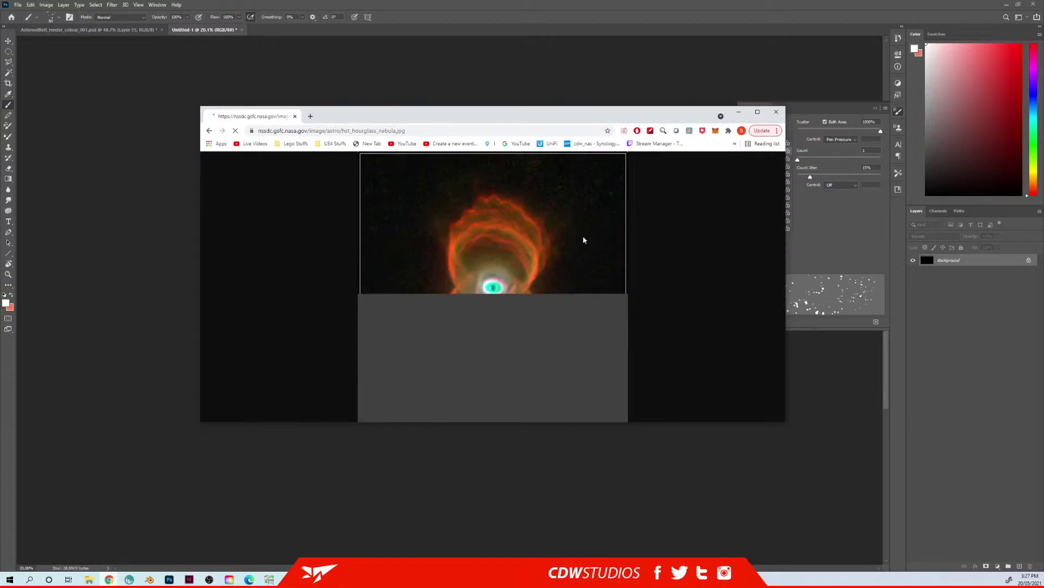
click(456, 246)
click(209, 130)
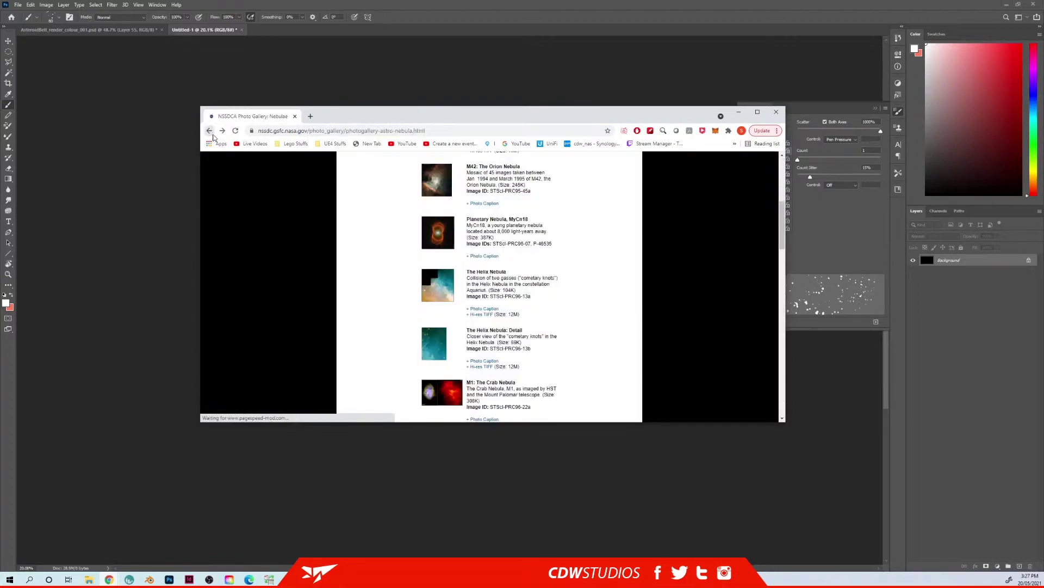
Step: Examine the rest of the NSSDCA nebula list, from the Crab Nebula through the Crescent Nebula, for suitable star images
scroll(477, 281, down, 3)
scroll(435, 279, down, 4)
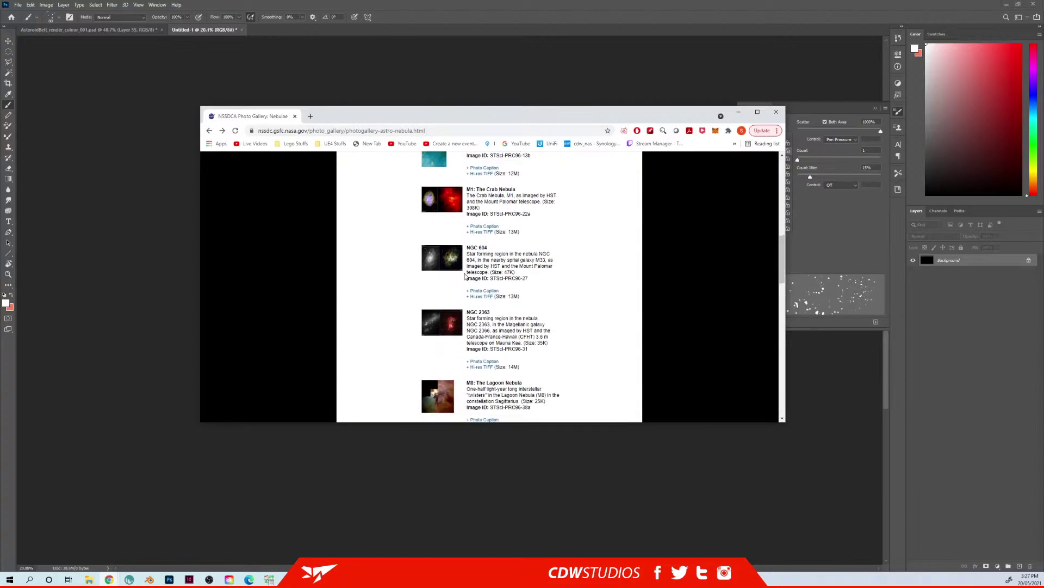
scroll(394, 275, down, 2)
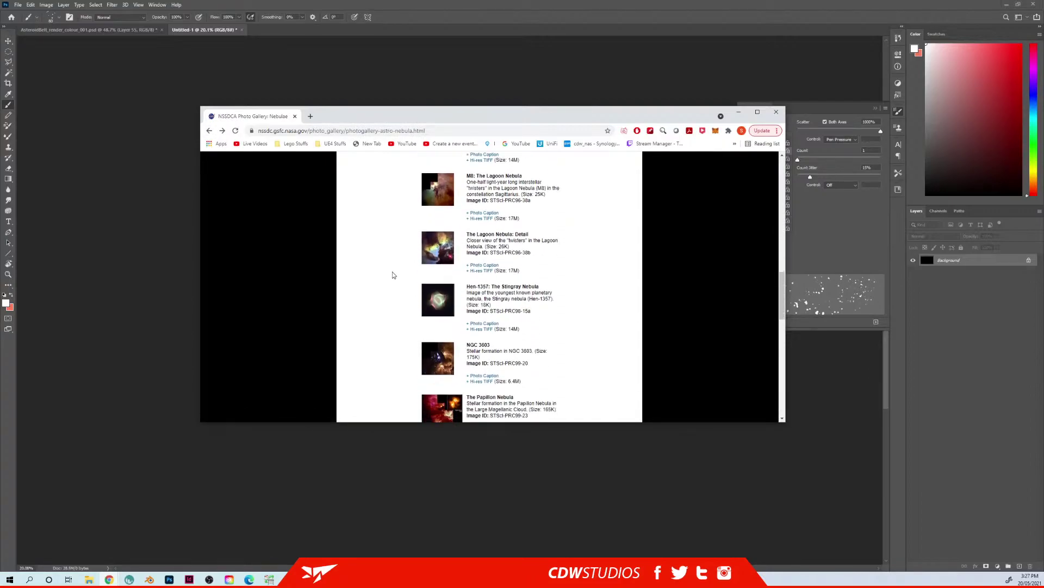
scroll(394, 274, down, 1)
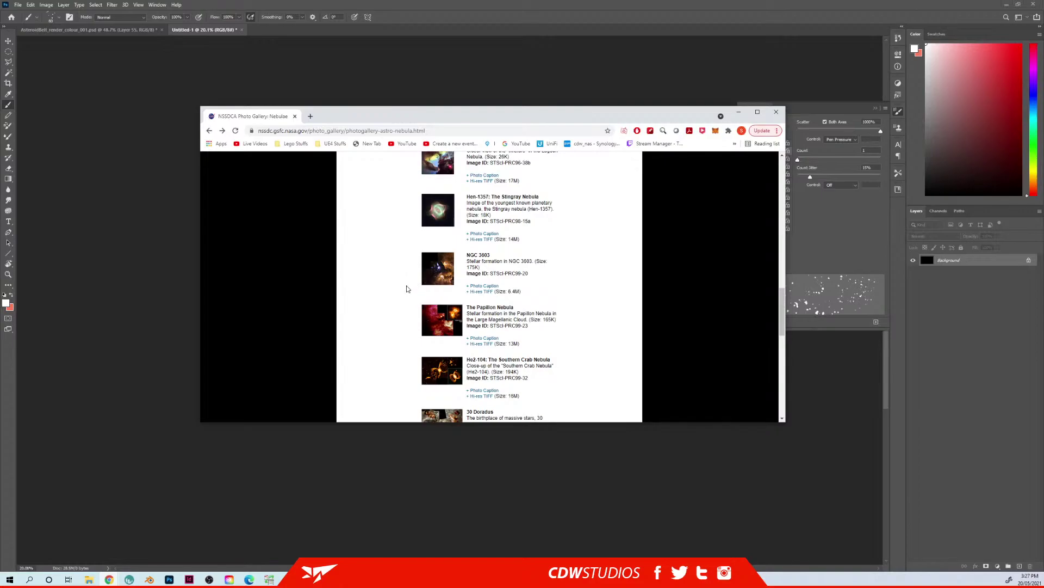
scroll(407, 289, down, 1)
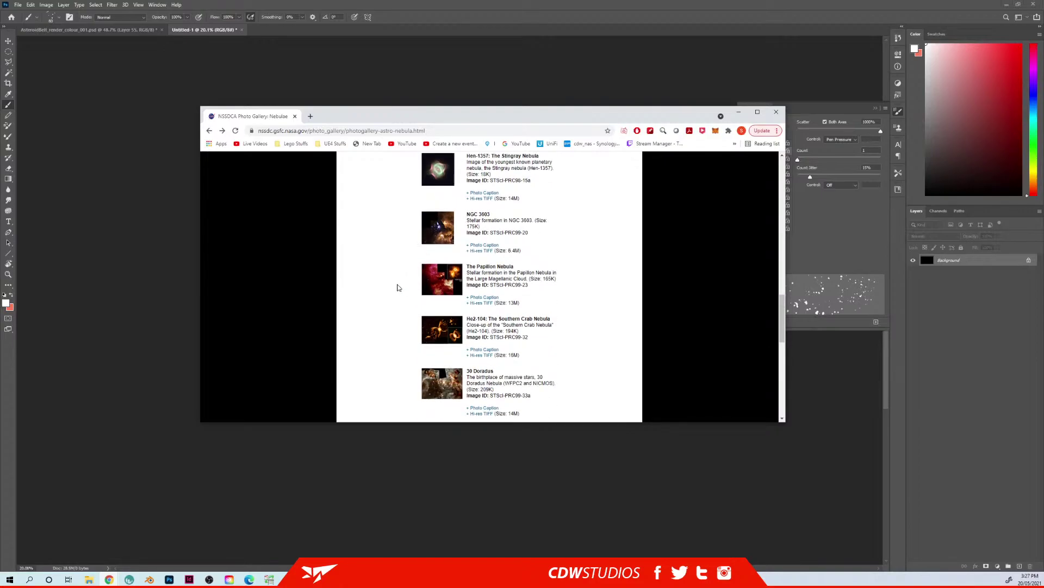
scroll(398, 287, down, 3)
scroll(397, 287, down, 10)
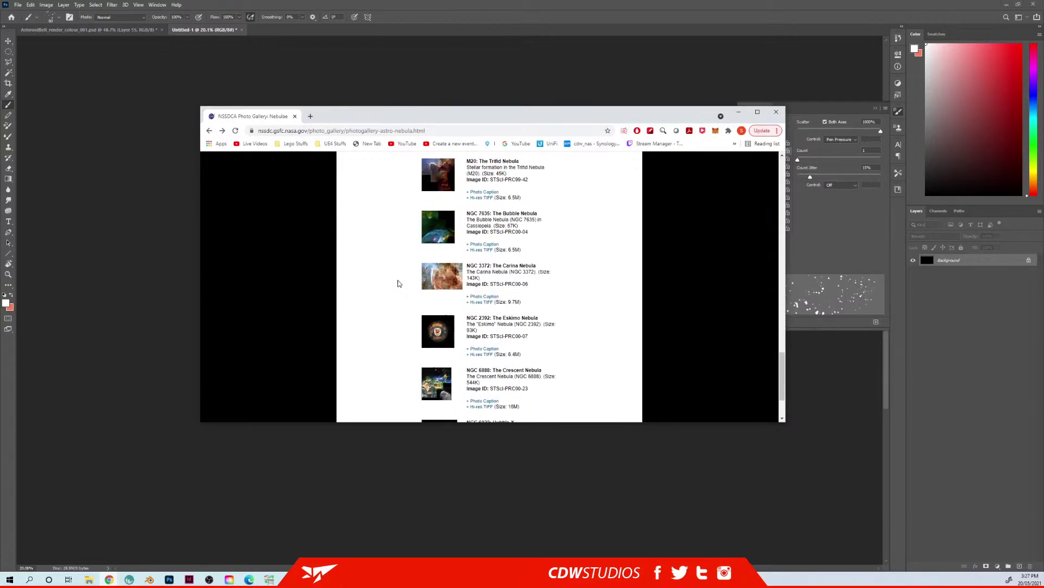
scroll(397, 282, up, 10)
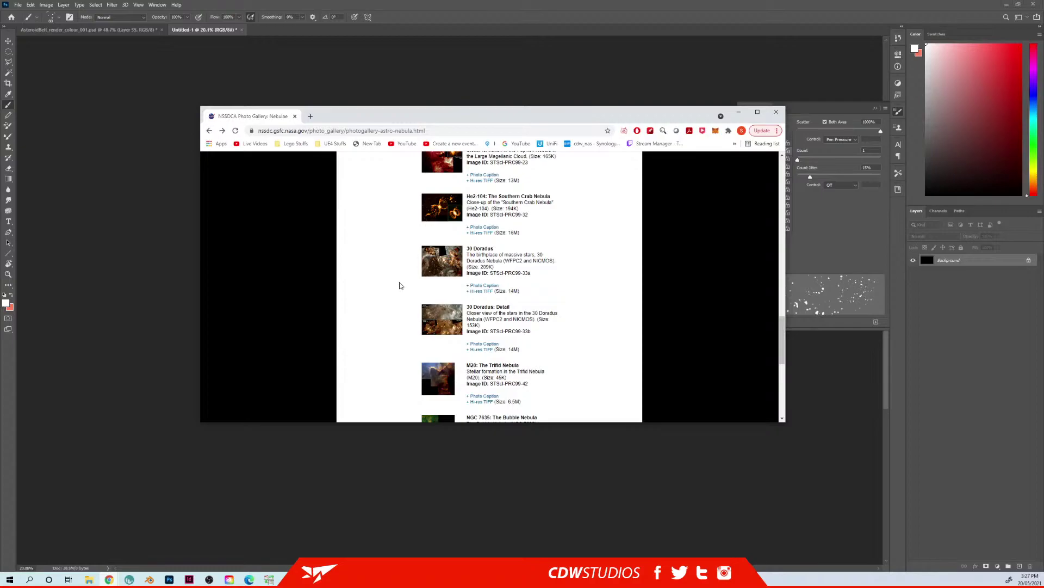
scroll(409, 288, up, 7)
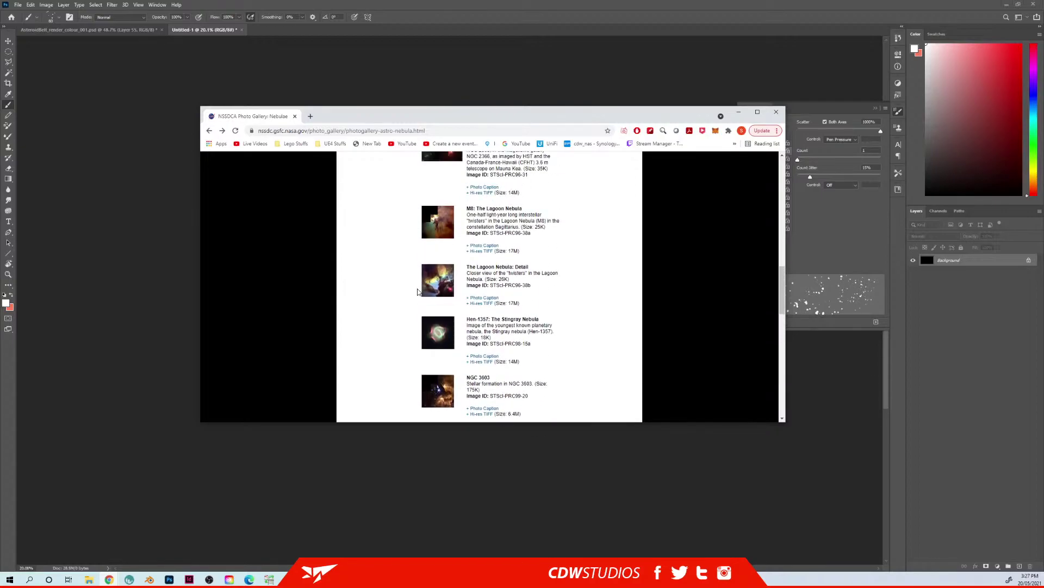
Step: Download the M8 Lagoon Nebula hi-res TIFF from the NASA gallery and open hst_lagoon_nebula.tiff in Photoshop
scroll(397, 280, up, 1)
scroll(398, 284, up, 2)
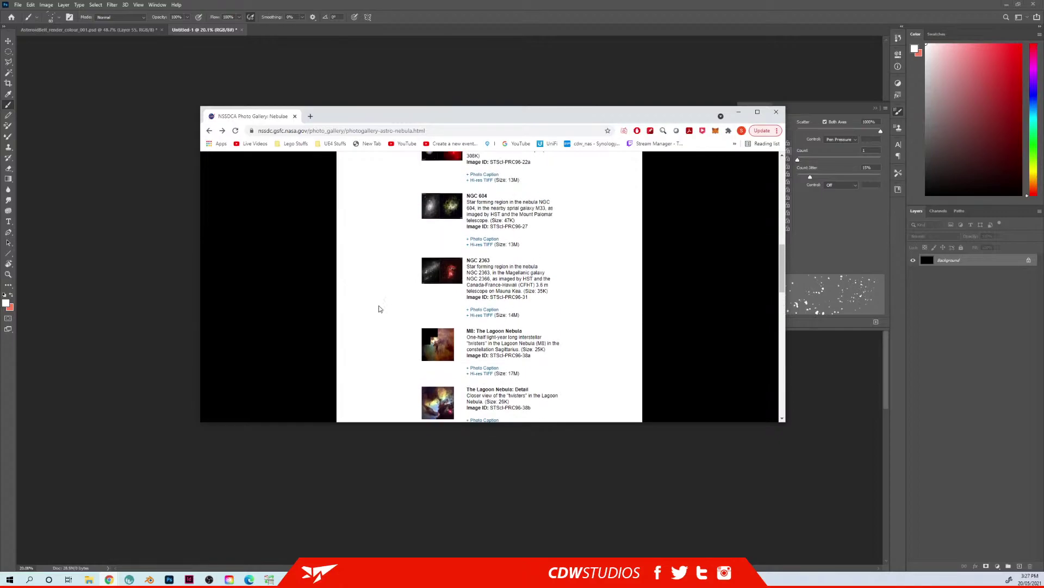
click(483, 369)
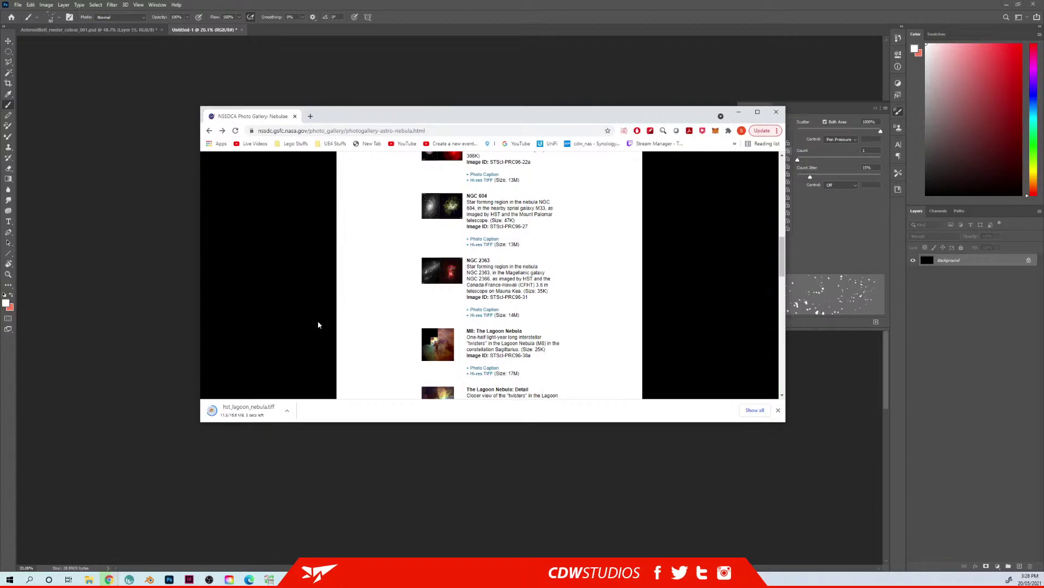
click(287, 411)
click(311, 448)
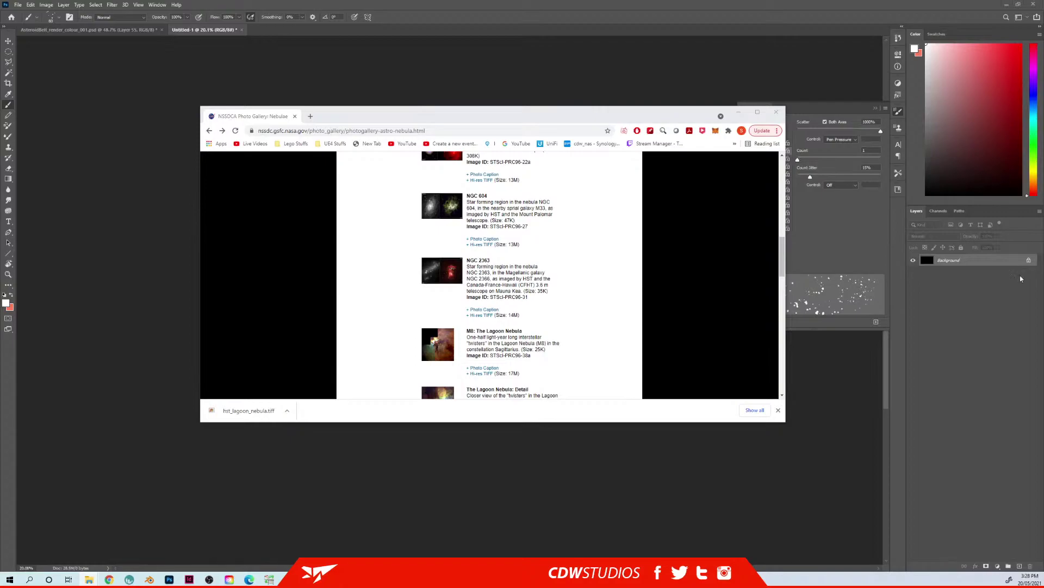
drag(346, 442, 444, 18)
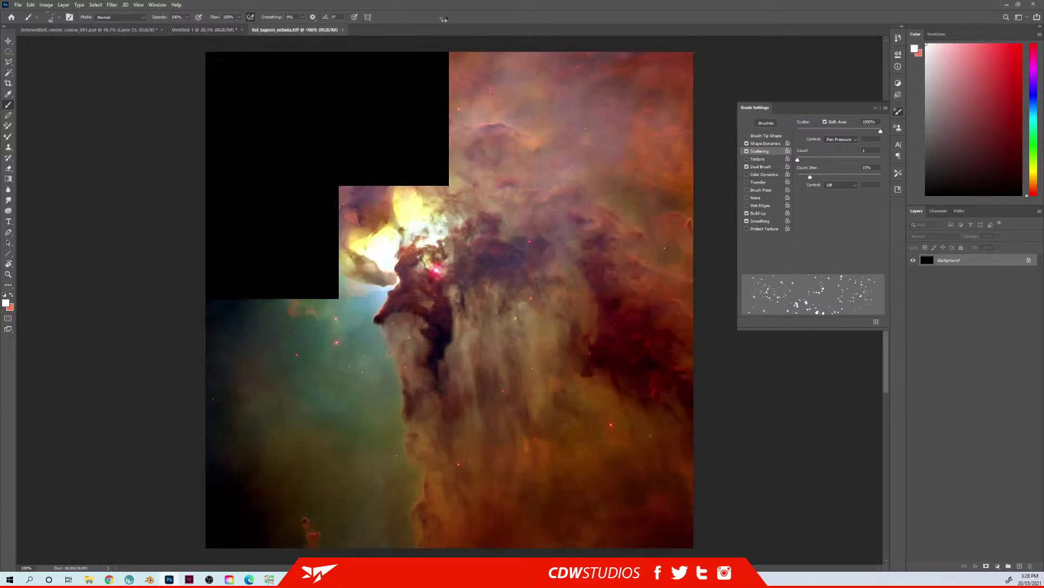
Step: Copy a rectangular selection of the nebula's lower part and switch to the AsteroidBelt_render_colour_001.psd document
key(z)
mouse_move(382, 297)
mouse_down()
mouse_move(461, 280)
mouse_move(380, 288)
mouse_up()
key(b)
drag(447, 340, 441, 281)
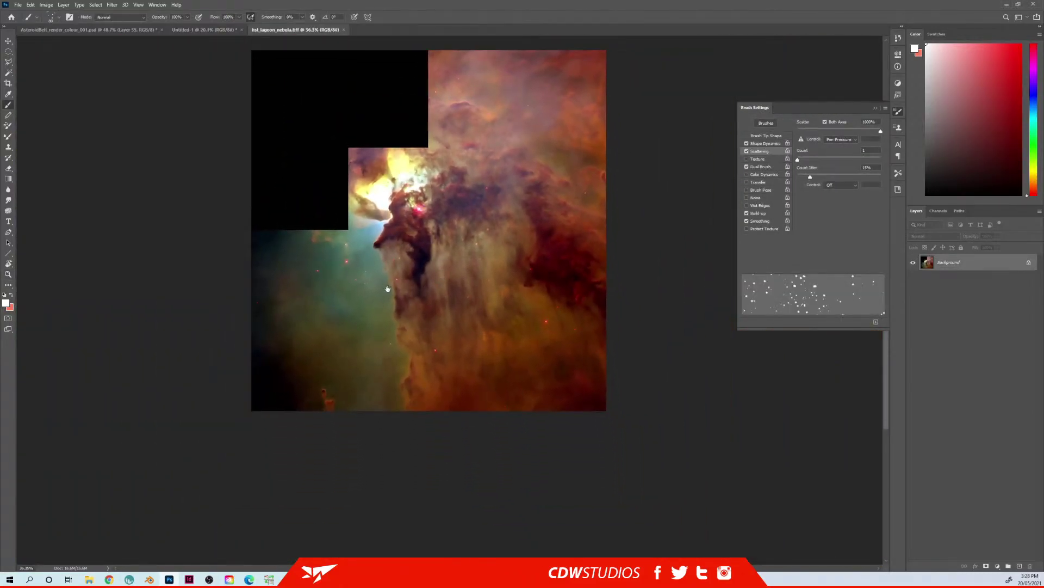
key(m)
key(shift+m)
drag(254, 231, 598, 409)
key(ctrl+Tab)
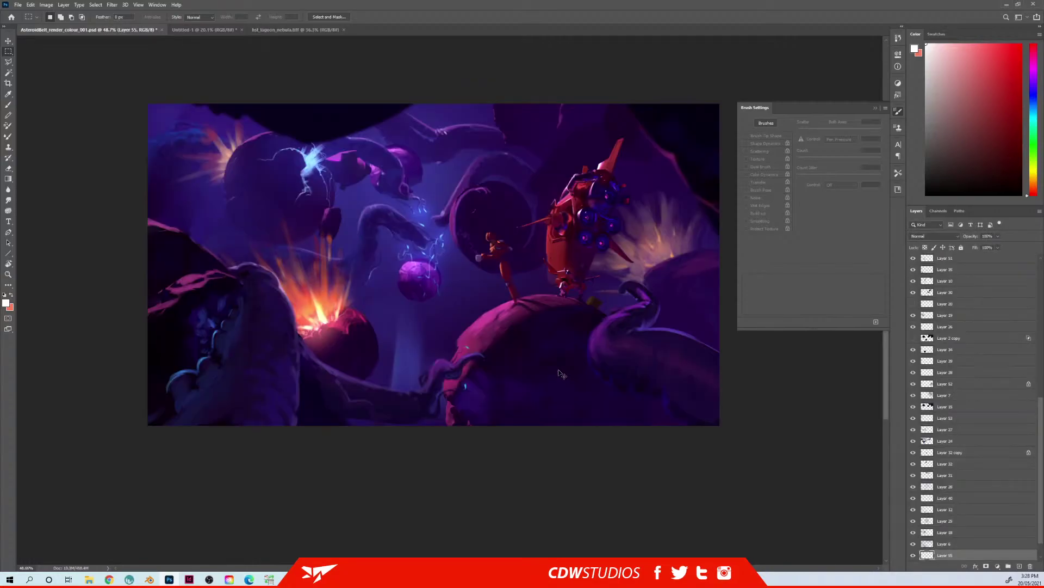
Step: Paste the nebula piece behind the asteroids and enlarge it to cover the painting's background
key(ctrl+v)
mouse_move(502, 298)
mouse_down()
mouse_move(499, 265)
mouse_move(500, 279)
mouse_up()
key(ctrl+t)
drag(659, 359, 832, 445)
key(Return)
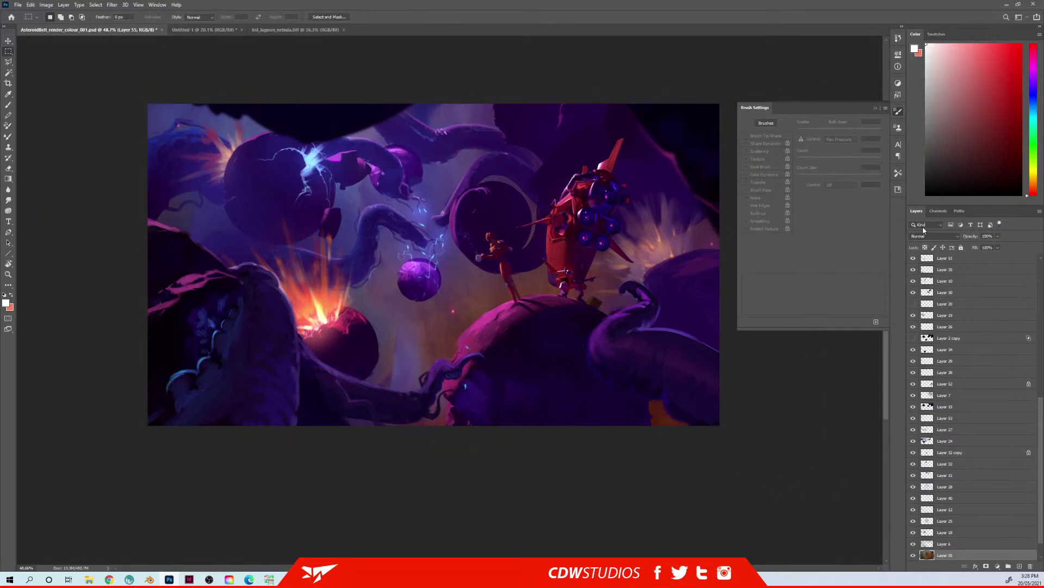
Step: Set the nebula layer's blend mode to Linear Dodge (Add) and raise its Levels shadow input to 98
click(925, 237)
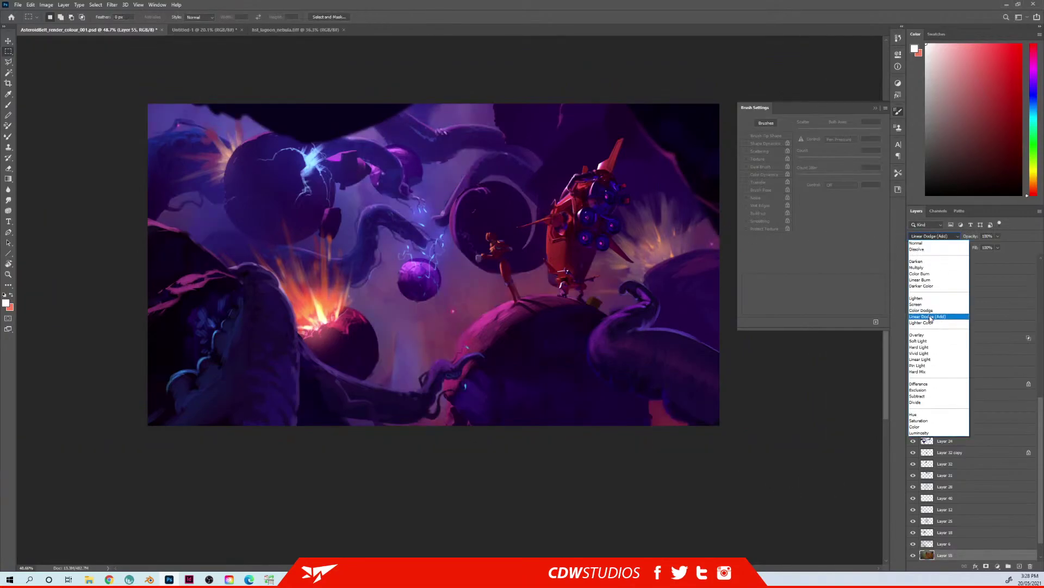
click(930, 318)
key(ctrl+l)
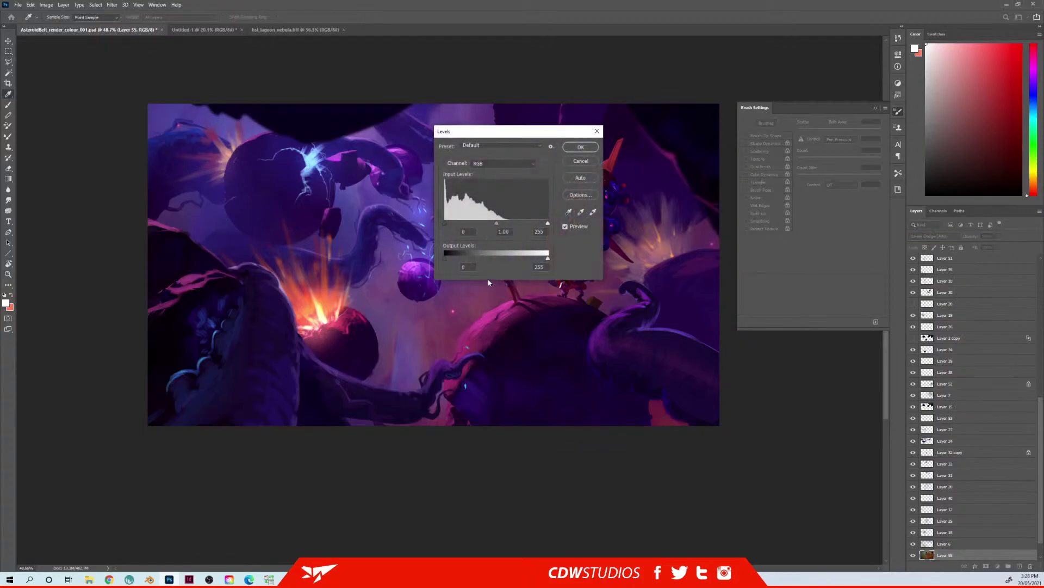
drag(449, 223, 487, 220)
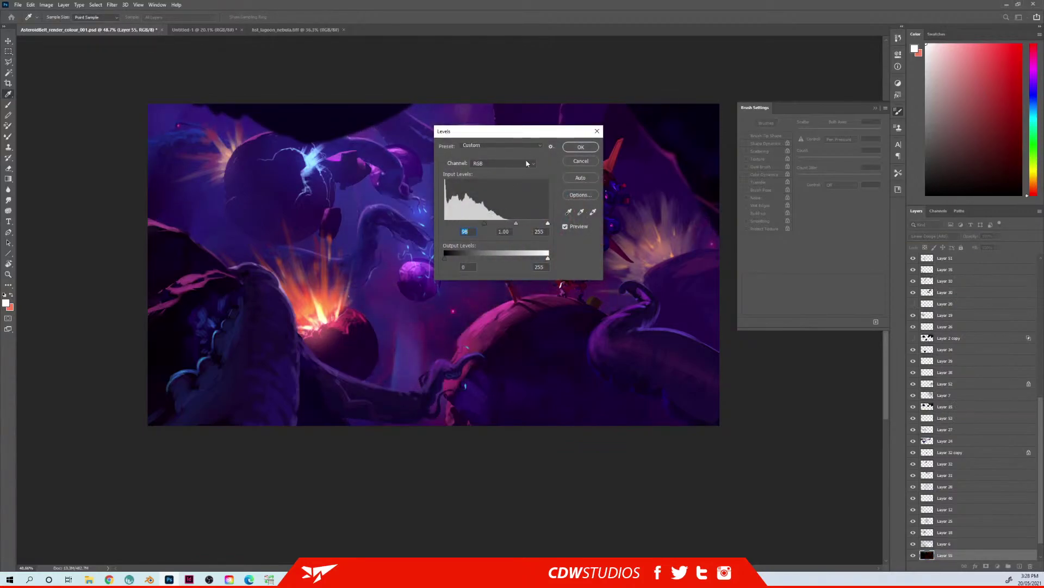
click(580, 147)
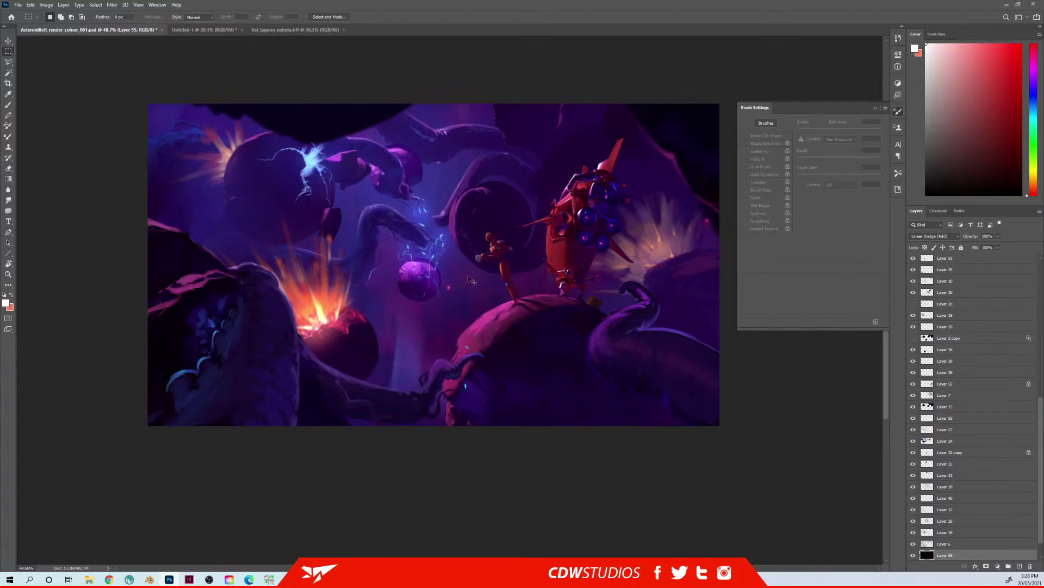
Step: Reposition the nebula texture slightly in the background and lower its layer opacity
drag(443, 283, 452, 291)
key(shift+F5)
drag(967, 238, 948, 241)
drag(338, 477, 340, 478)
click(499, 210)
Step: Add a new layer and choose the Dots brush from the FX brush folder
key(ctrl+shift+n)
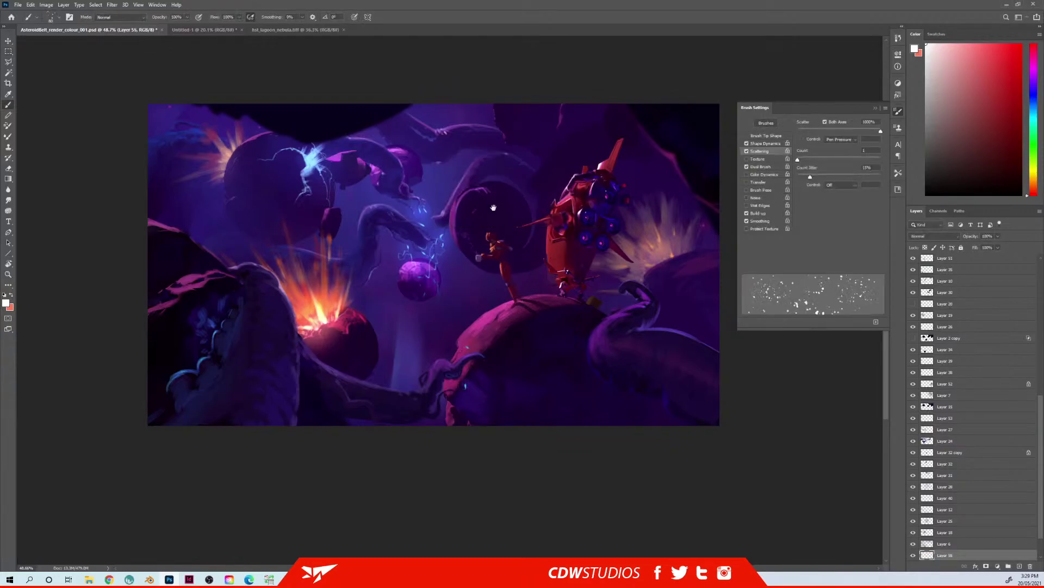
scroll(430, 244, down, 1)
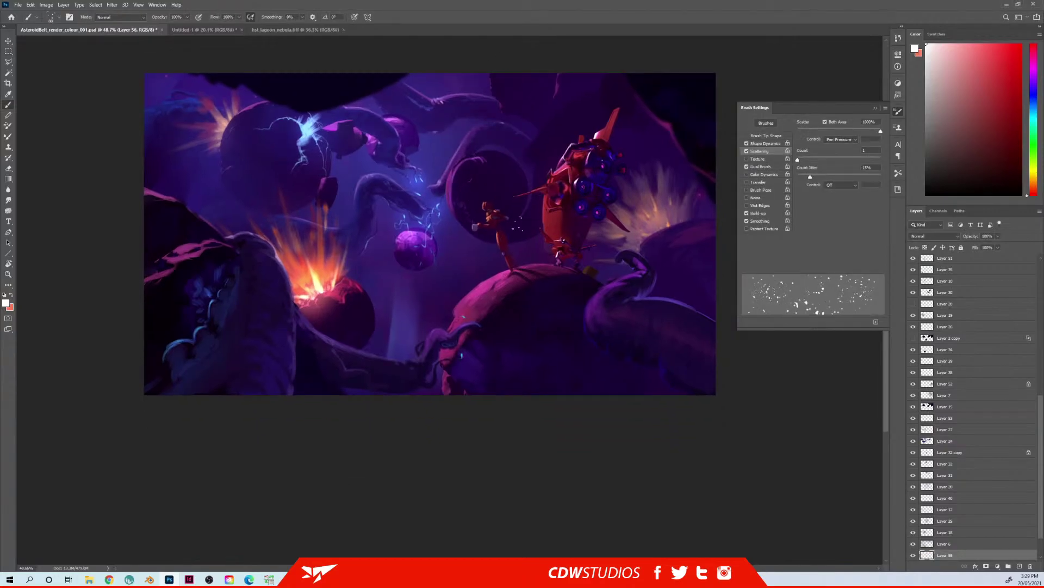
right_click(457, 207)
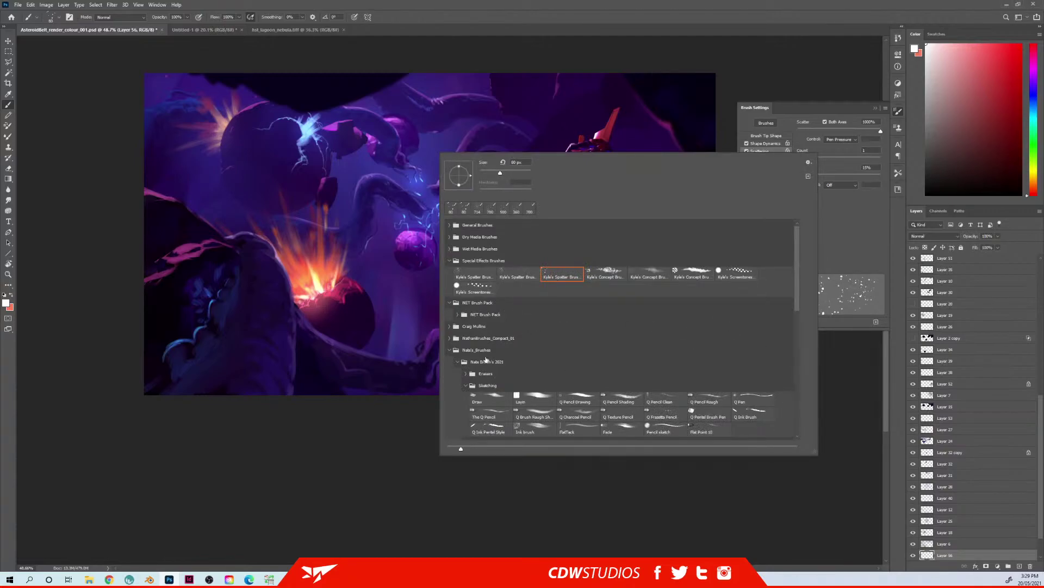
click(450, 350)
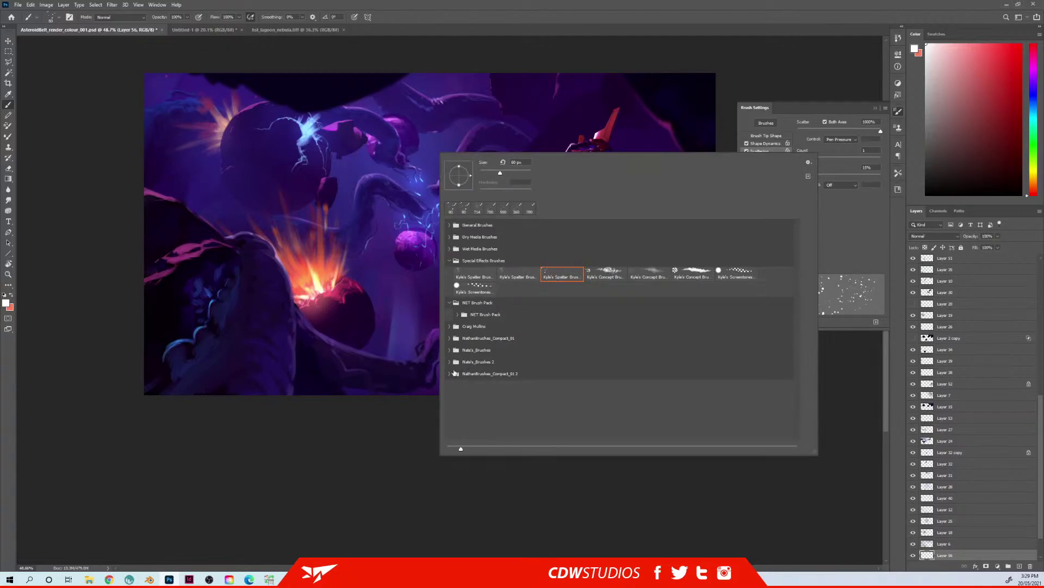
click(450, 362)
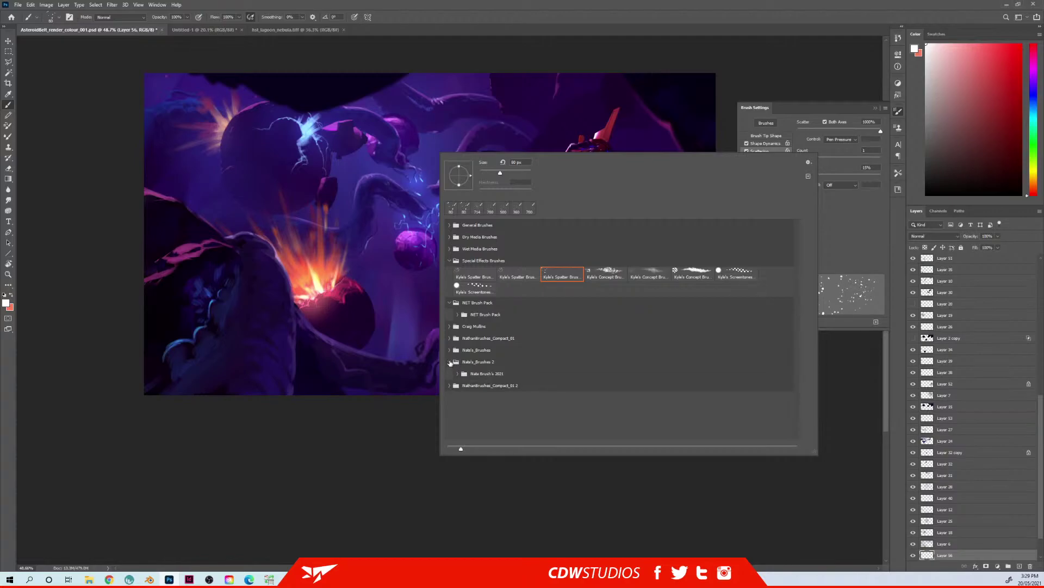
click(459, 374)
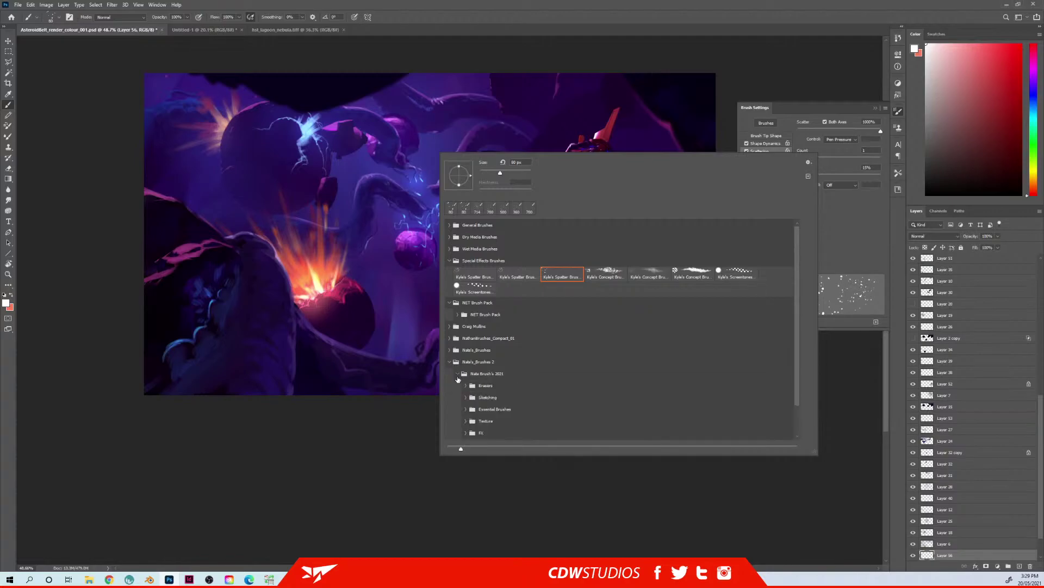
click(466, 432)
drag(797, 320, 800, 394)
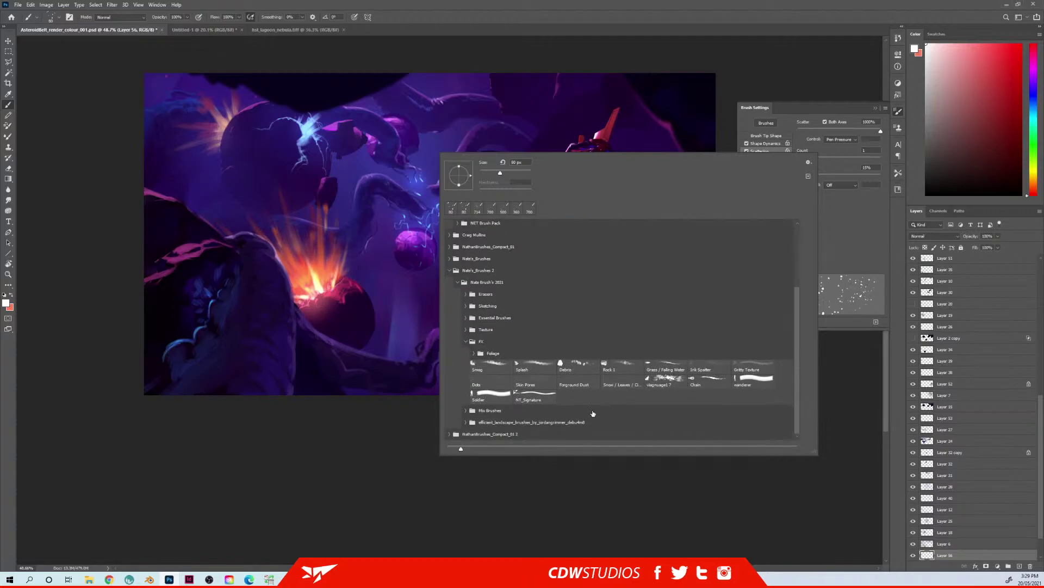
click(490, 382)
click(390, 469)
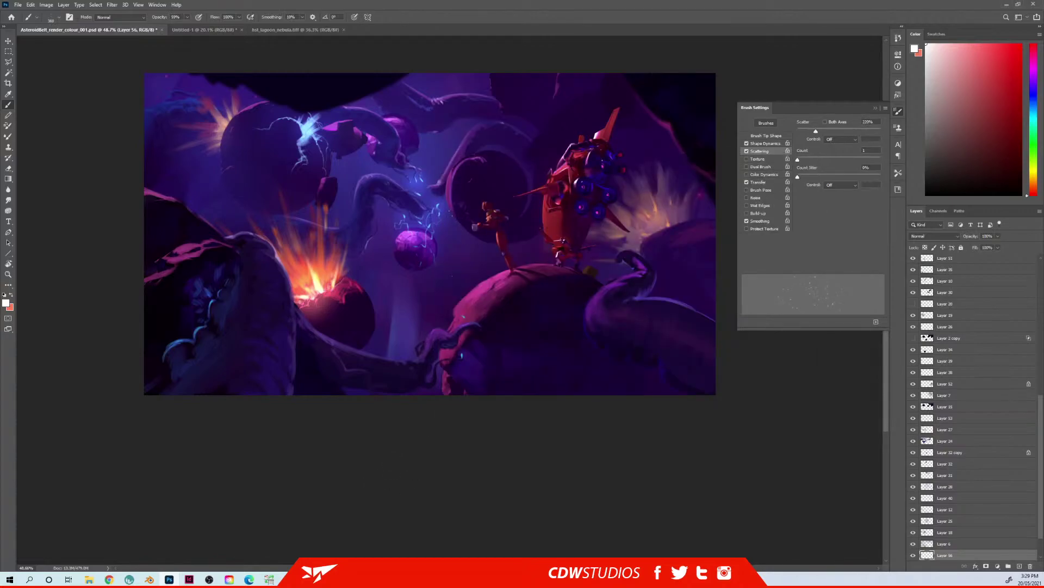
Step: Paint light-blue star dots at 100% brush opacity in the background and place their layer directly above Layer 5
alt+click(439, 214)
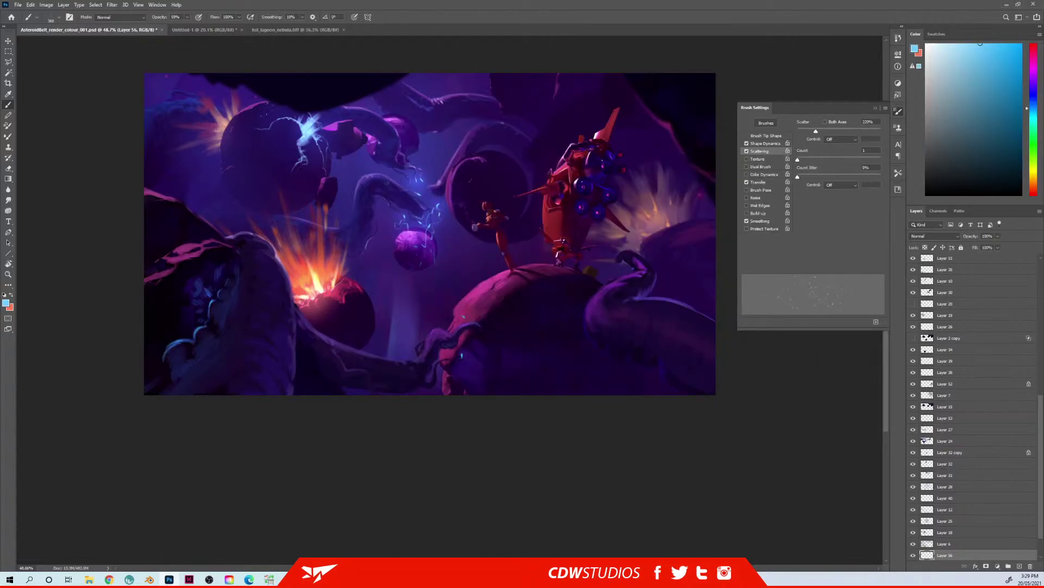
key(0)
key(ctrl+bracketleft)
key(ctrl+bracketleft)
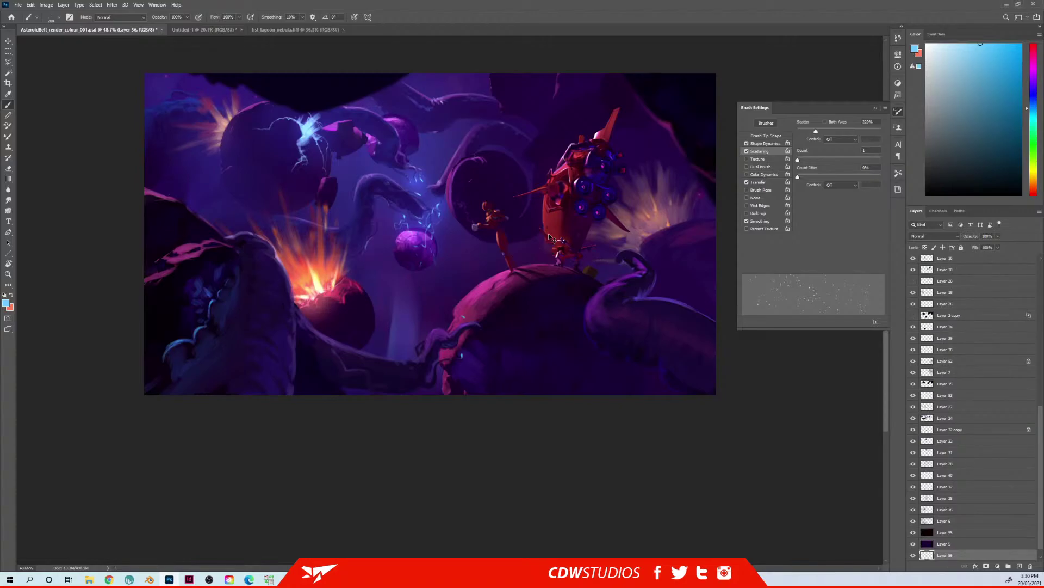
key(ctrl+bracketright)
key(ctrl+bracketright)
key(ctrl+bracketleft)
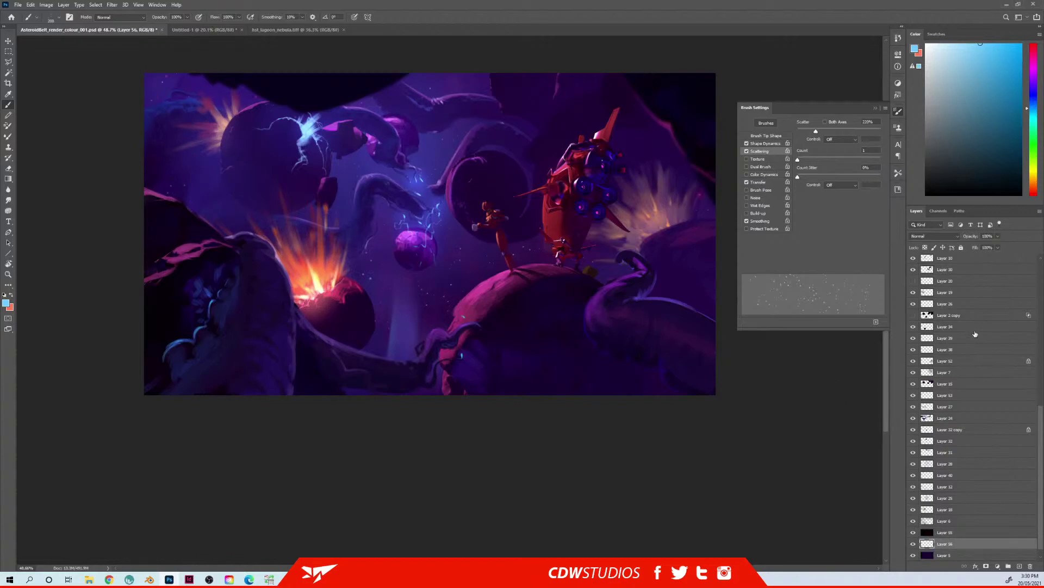
Step: Try reducing the star layer's opacity to 75% and duplicating it
drag(974, 237, 968, 236)
key(ctrl+j)
key(ctrl+j)
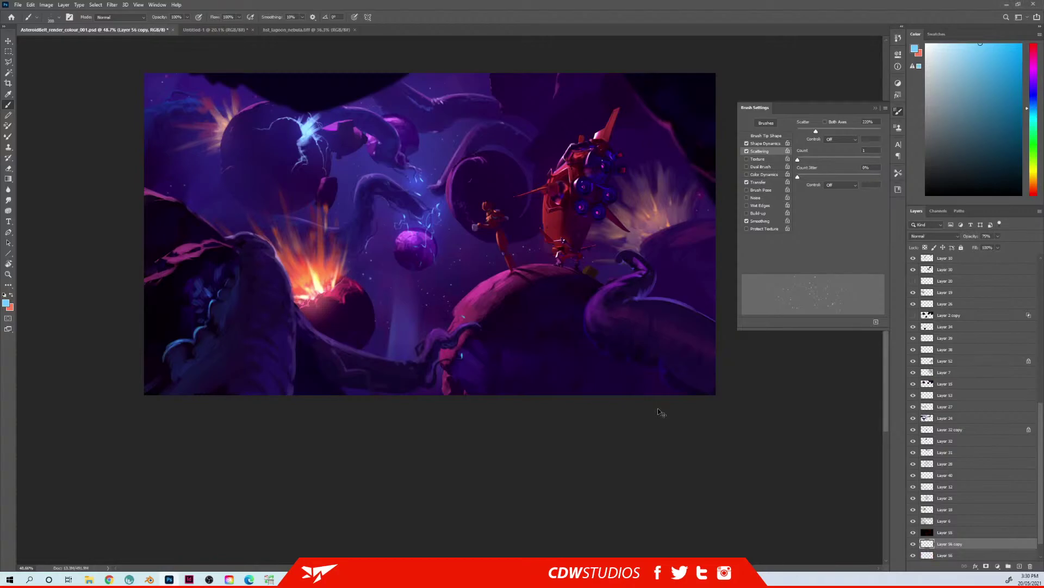
key(ctrl+z)
key(ctrl+z)
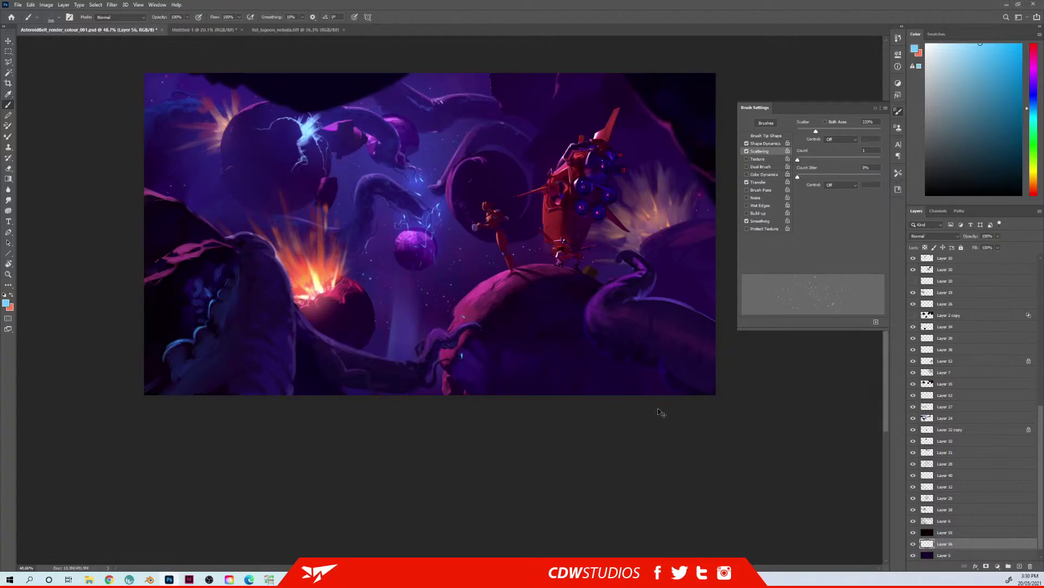
Step: Brighten the star dots with Levels by lowering the white input level
key(ctrl+l)
mouse_move(548, 224)
mouse_down()
mouse_move(499, 225)
mouse_move(515, 226)
mouse_up()
click(581, 149)
Step: Switch to the Eraser and shrink its brush for thinning the star dots around the asteroids
key(e)
key([)
key([)
key([)
key([)
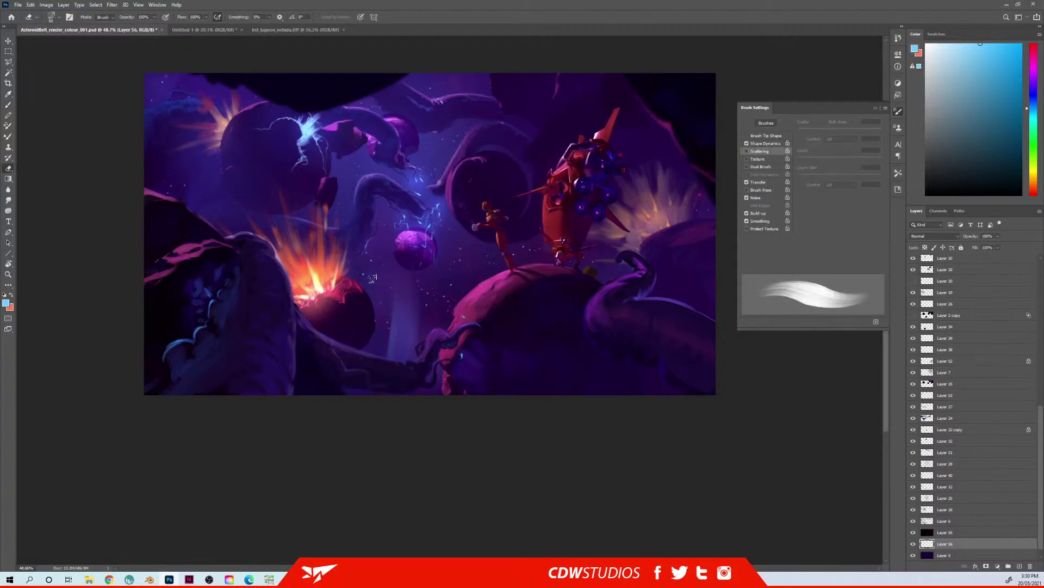
key([)
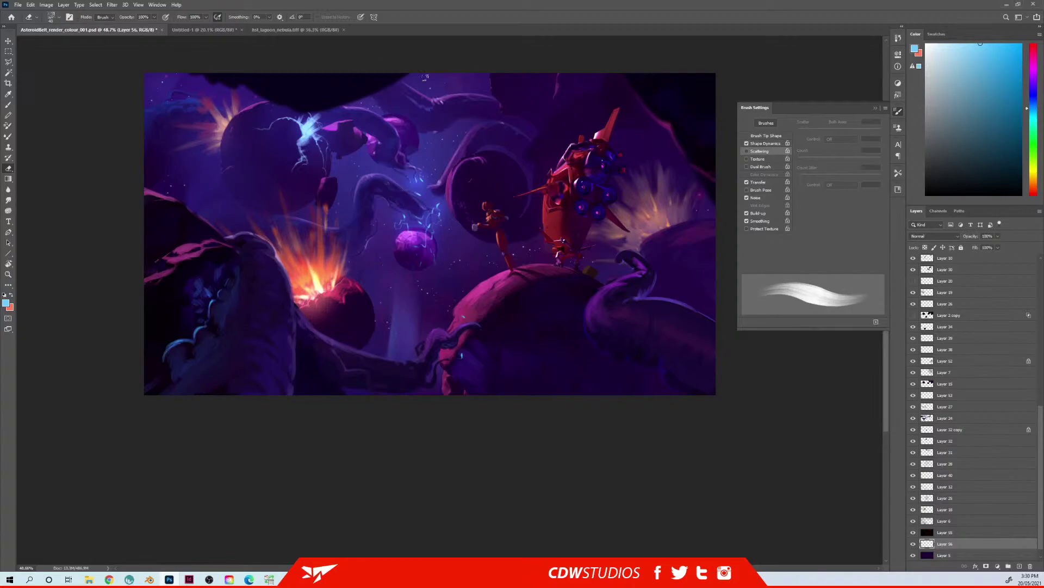
Step: Sharpen the star layer with Unsharp Mask at 112%, radius 1.3 pixels and threshold 0, and lower the layer's opacity
click(113, 4)
mouse_move(154, 147)
click(235, 182)
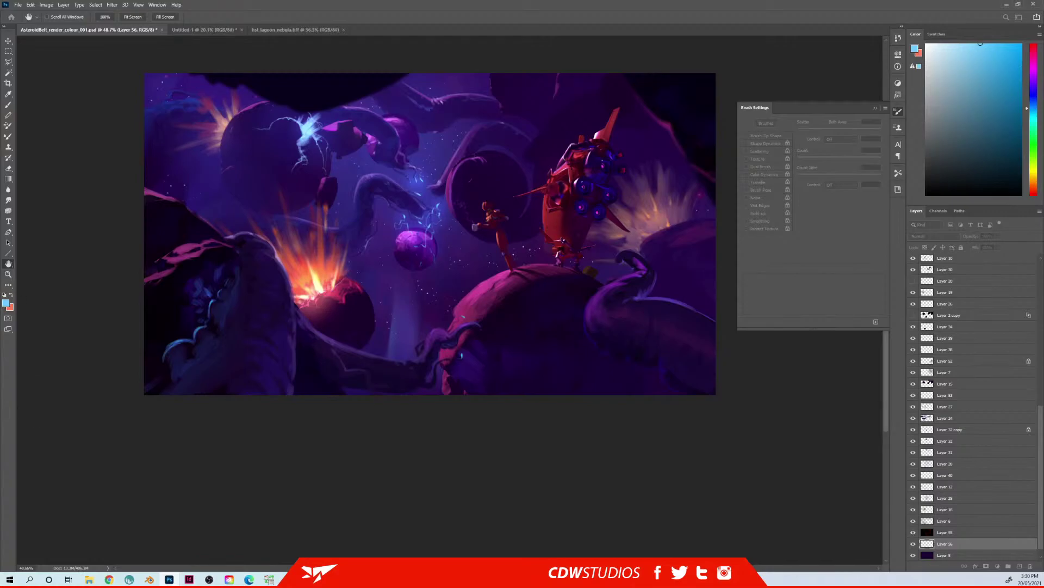
drag(646, 144, 523, 291)
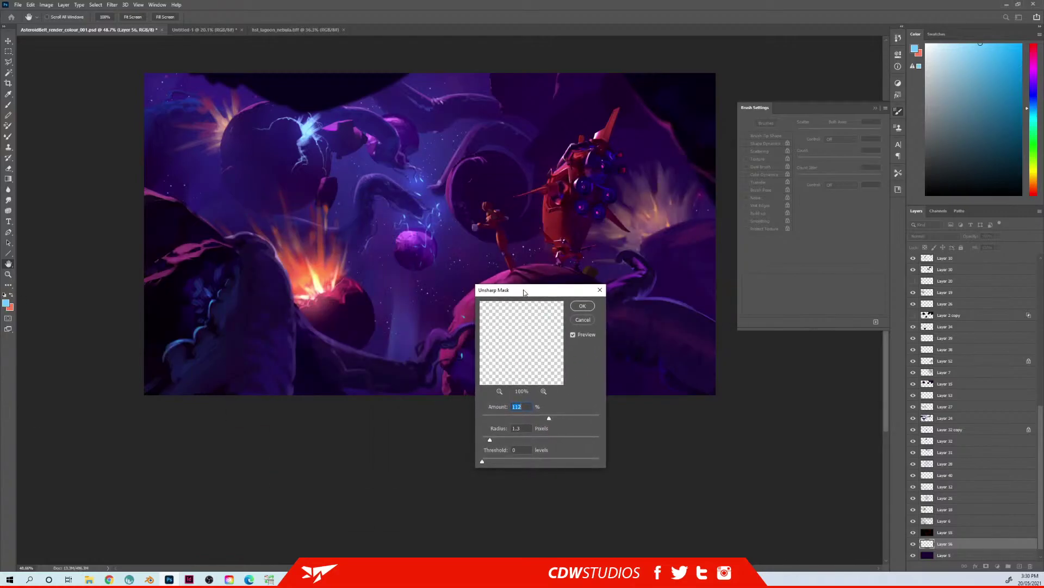
click(576, 308)
drag(973, 236, 976, 238)
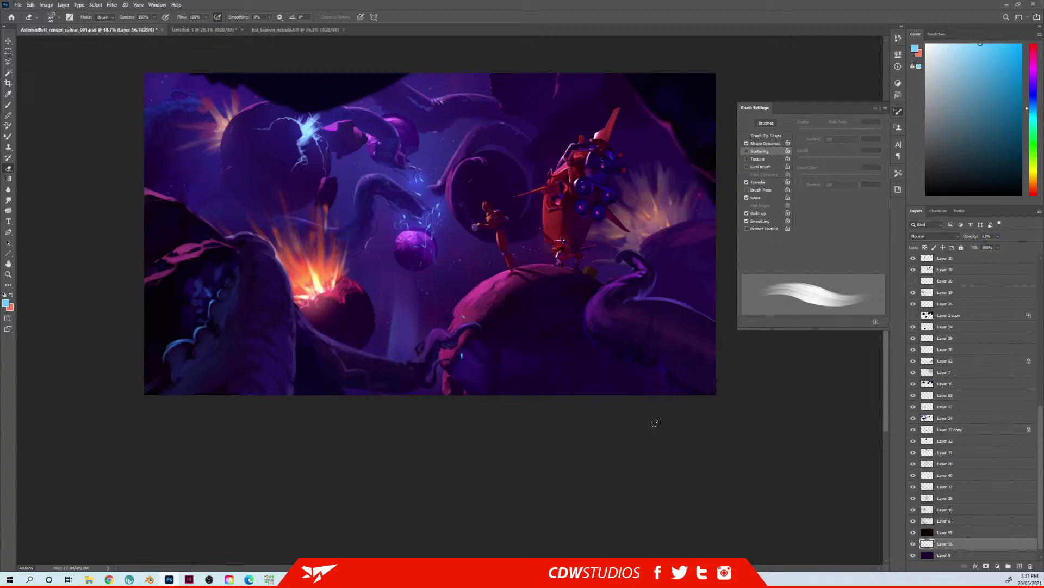
Step: Make Layer 27, at the curled tentacle in the centre of the painting, the active layer
ctrl+right_click(373, 203)
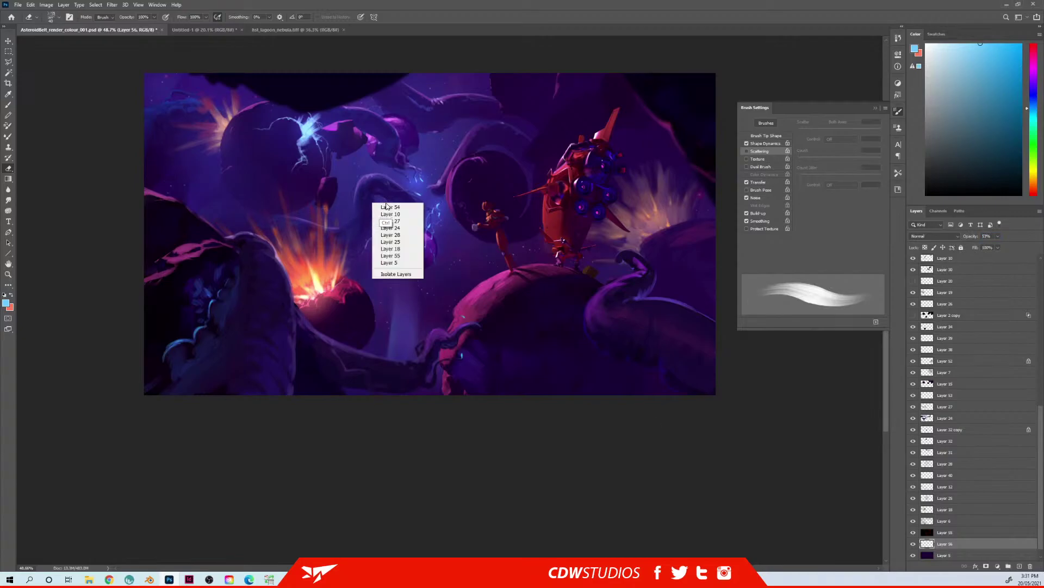
click(387, 207)
ctrl+right_click(373, 212)
click(374, 218)
Step: Switch to the Brush tool and load the Ink Brush preset from the Sketching folder of Nate's_Brushes
key(b)
right_click(391, 234)
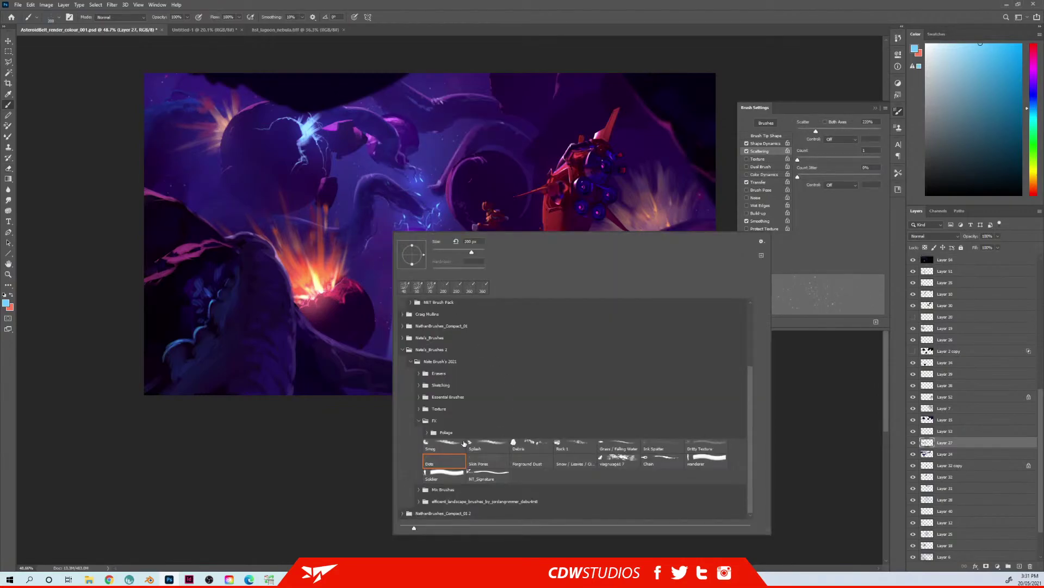
scroll(753, 429, up, 3)
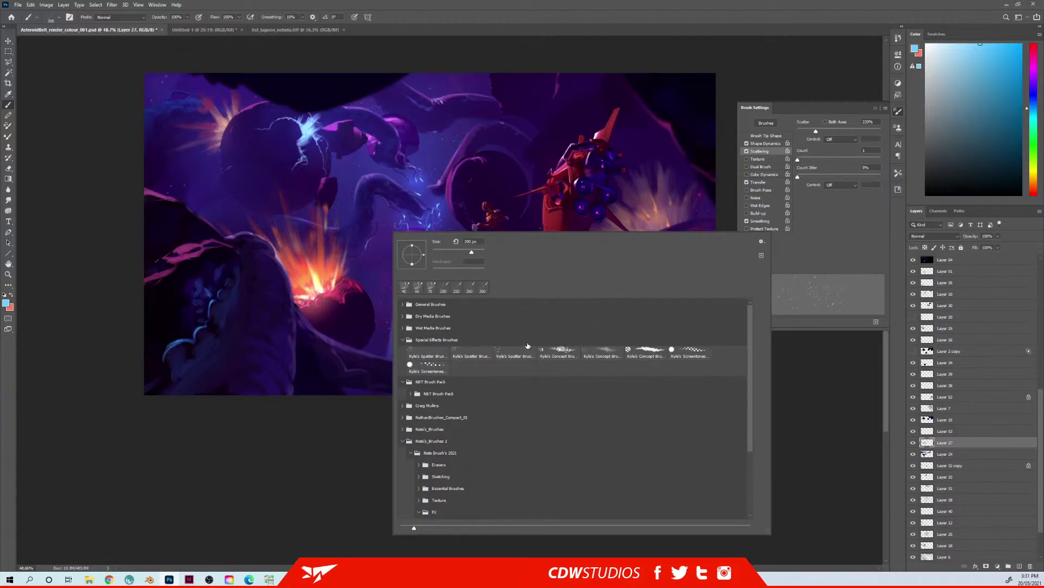
click(403, 441)
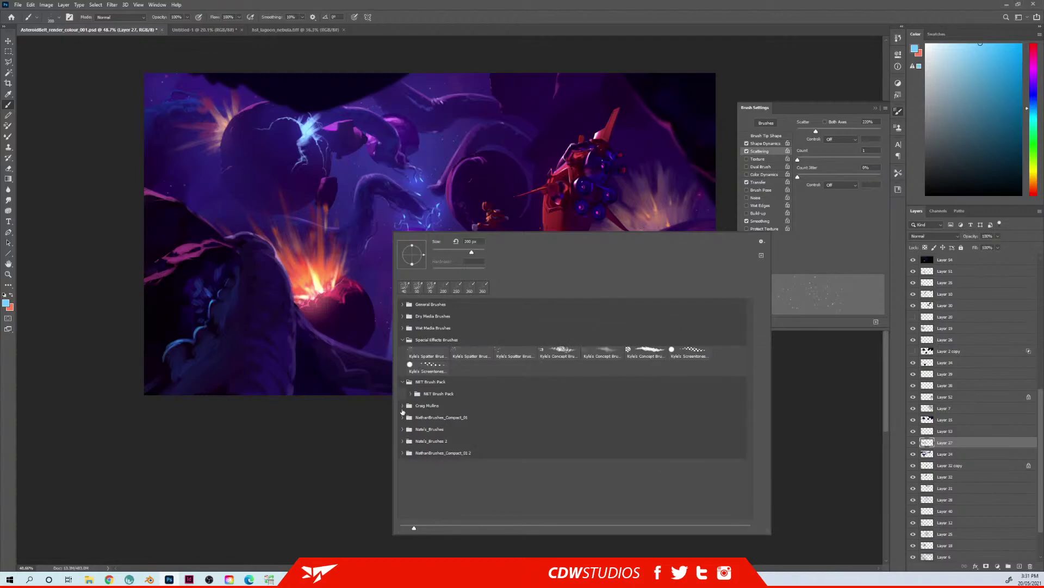
click(403, 340)
click(403, 306)
click(404, 306)
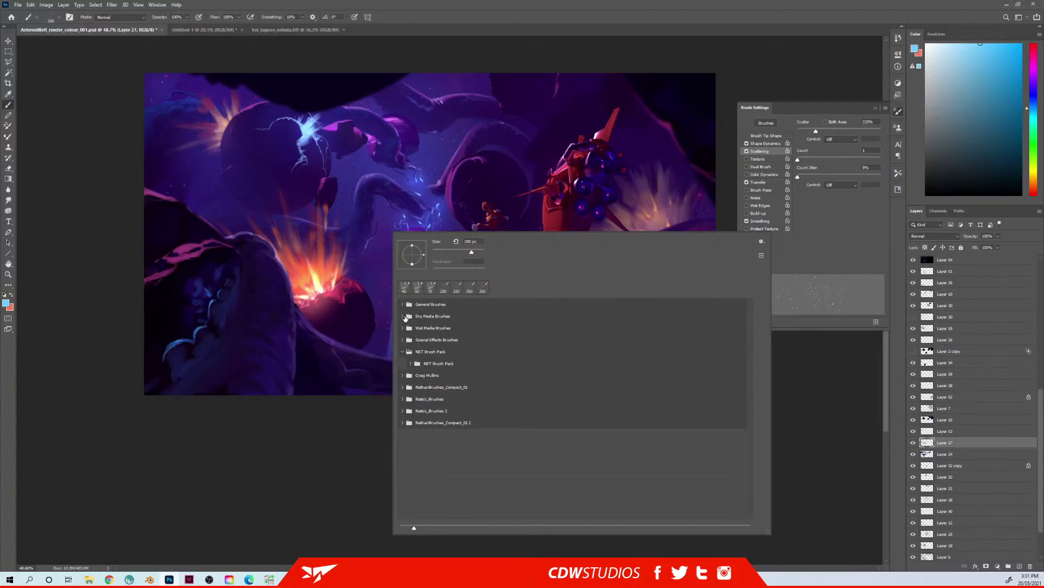
click(407, 387)
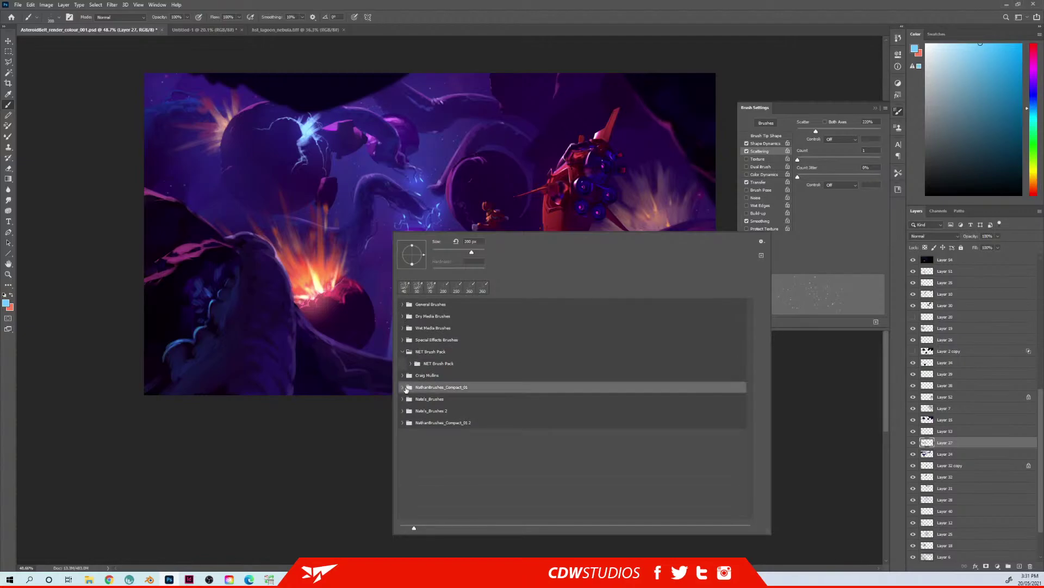
click(403, 387)
click(403, 388)
click(403, 400)
click(484, 478)
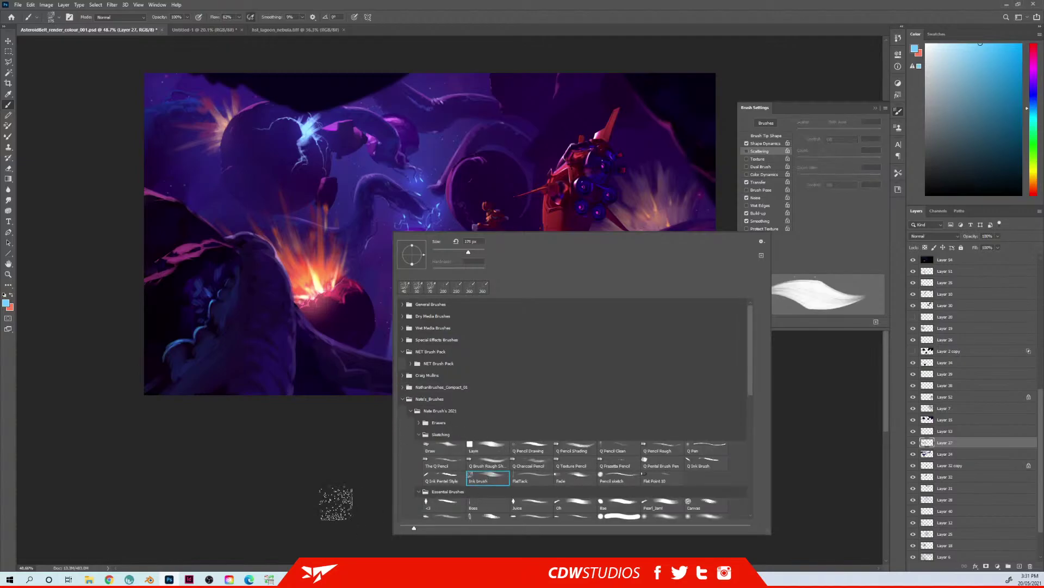
click(349, 498)
Step: Sample the light blue of the lightning on the dark asteroid and shrink the brush for fine detail on the central tentacle
drag(400, 193, 400, 244)
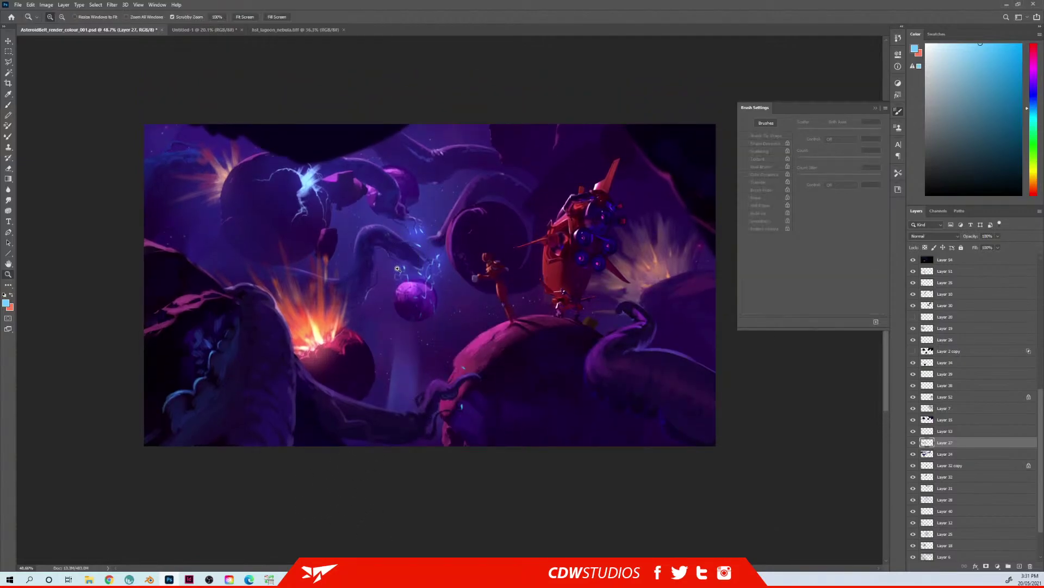
alt+scroll(400, 266, up, 3)
alt+click(235, 122)
key([)
key([)
key([)
key([)
key([)
key([)
key([)
key([)
key([)
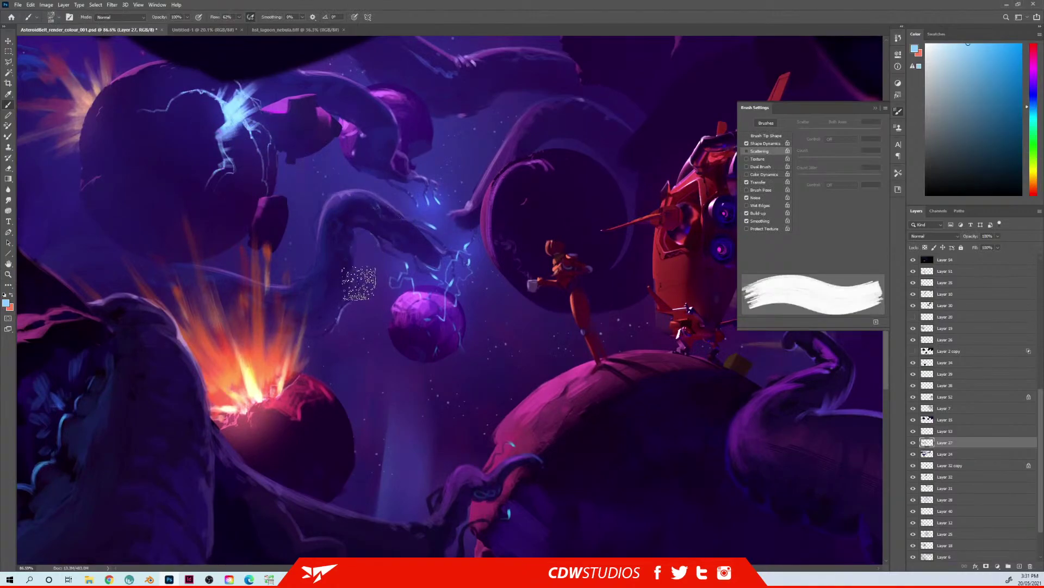
key([)
key([)
key([)
key([)
key([)
key([)
key([)
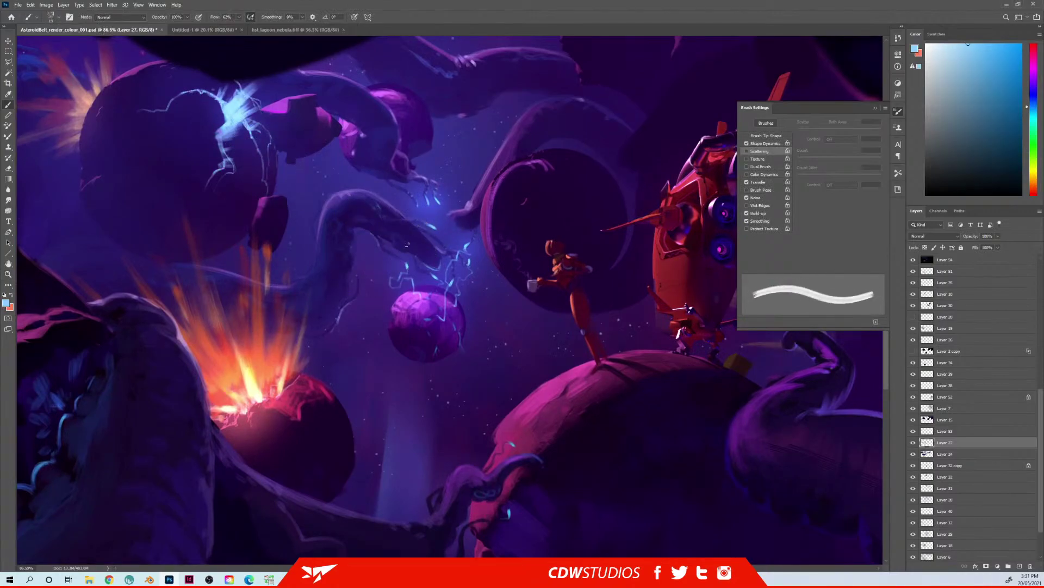
Step: Paint light blue marks along the central tentacle's underside and sample a dark blue near its tip, adjusting the brush size
key(])
key(])
key(])
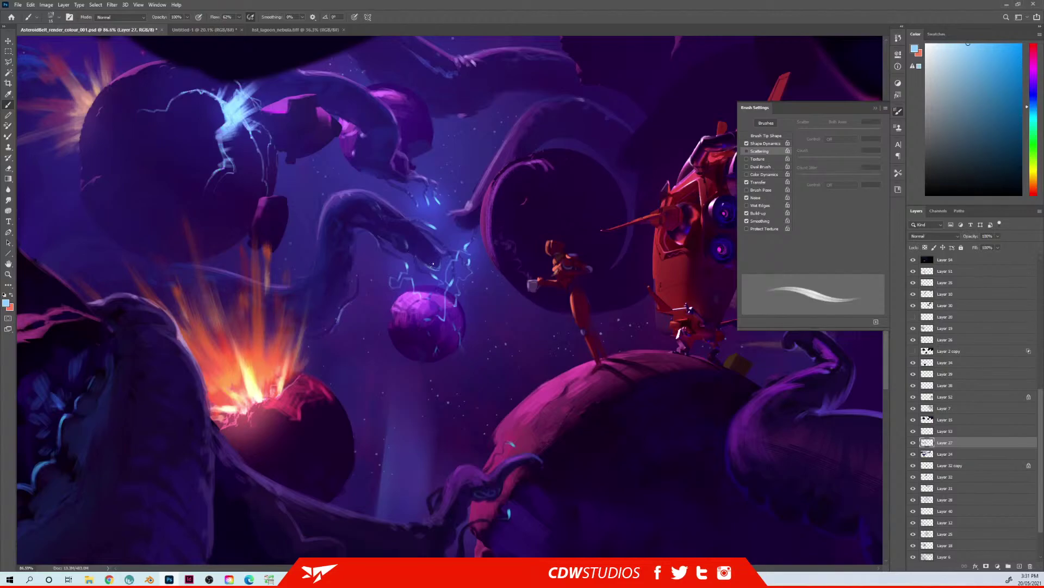
key(])
key(])
alt+click(439, 263)
key([)
key([)
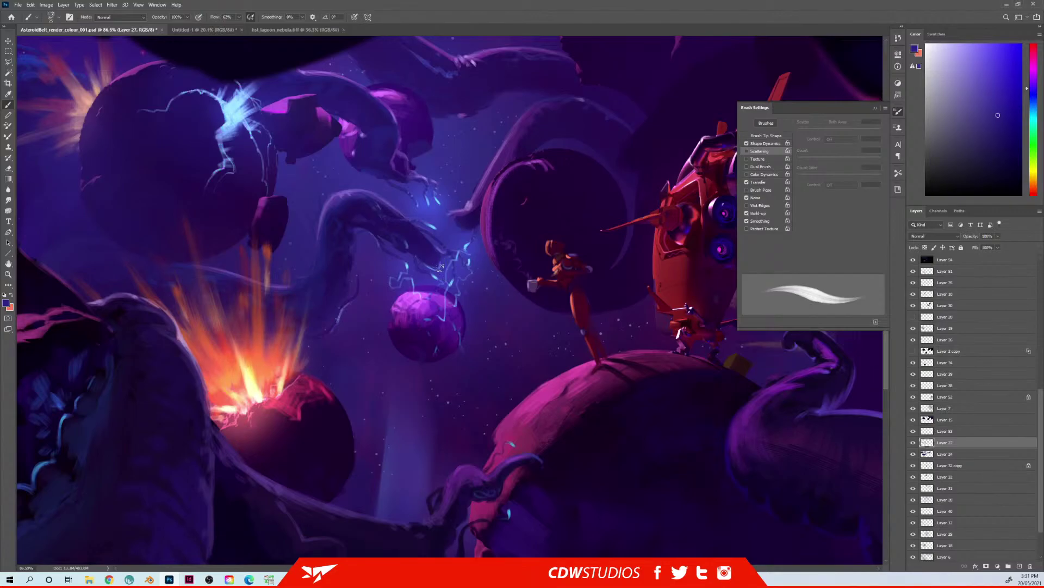
Step: Paint sucker details and rim highlights along the inner curve of the central tentacle with sampled tentacle and lightning blues
alt+click(413, 231)
alt+click(409, 263)
key(bracketleft)
key(bracketleft)
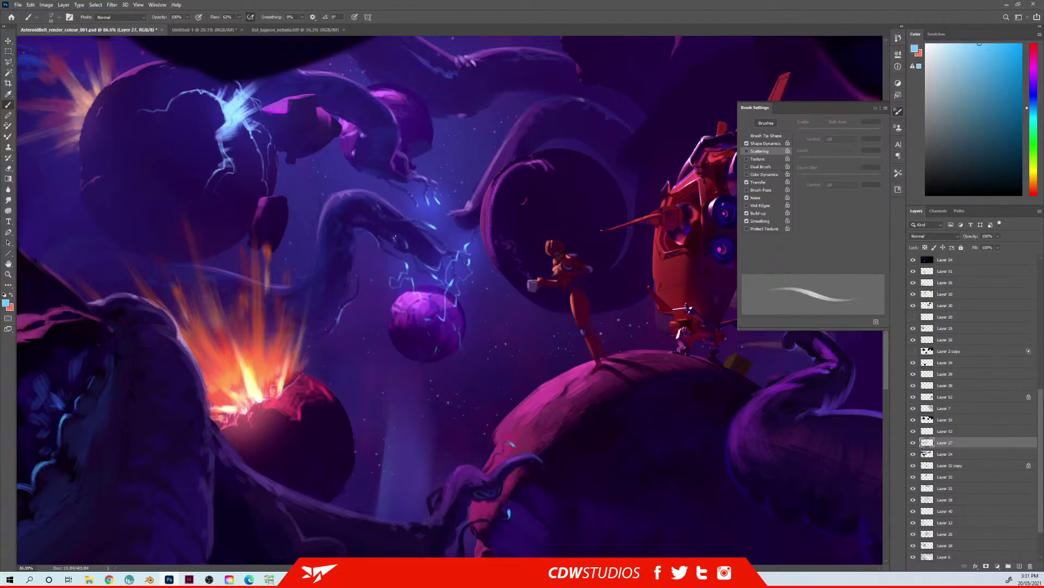
key(bracketright)
drag(352, 253, 352, 263)
key(bracketleft)
Step: Undo the trial move of Layer 27 and merge it down into Layer 24
drag(347, 208, 344, 231)
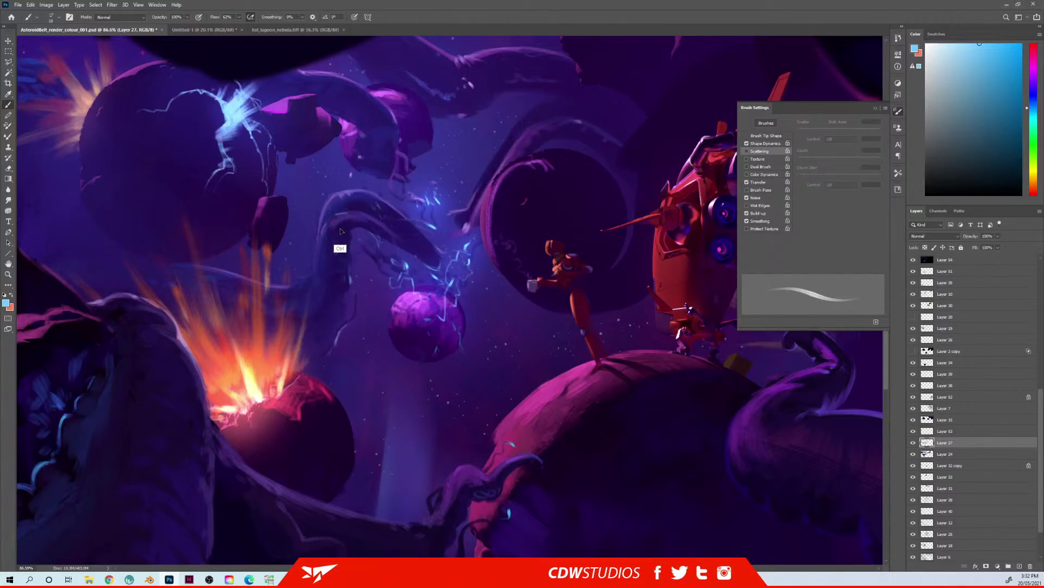
key(ctrl+z)
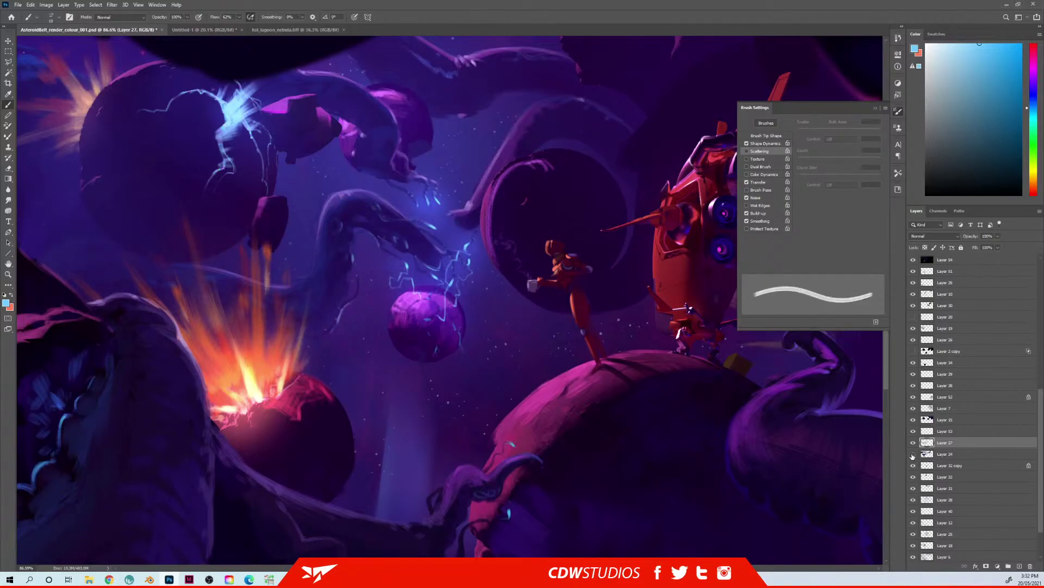
click(913, 454)
click(913, 454)
key(ctrl+e)
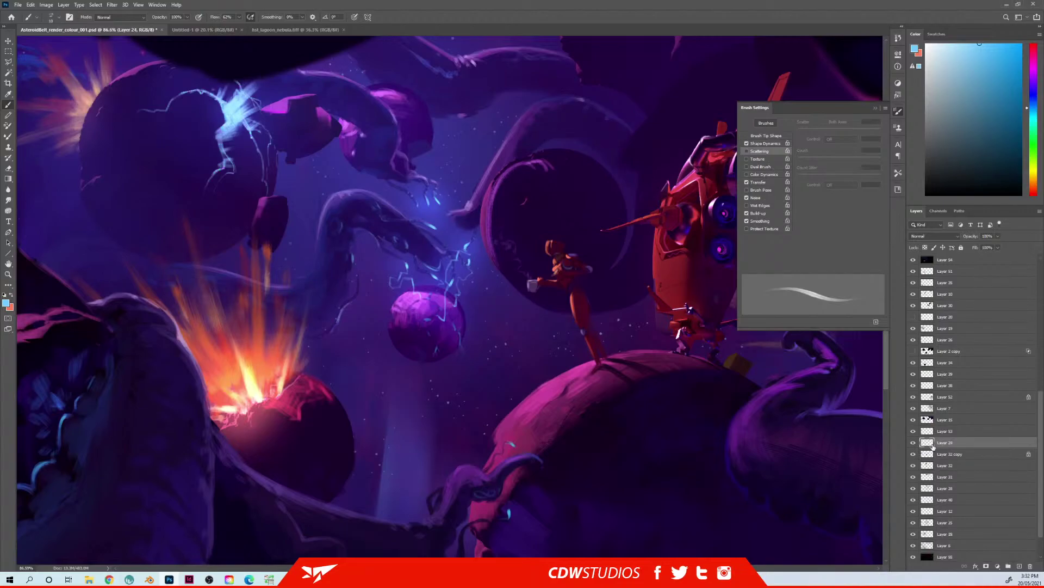
Step: Switch to the Eraser with a smaller brush and clean up the painted edges of the central tentacle
key(e)
key(bracketleft)
key(bracketleft)
key(bracketleft)
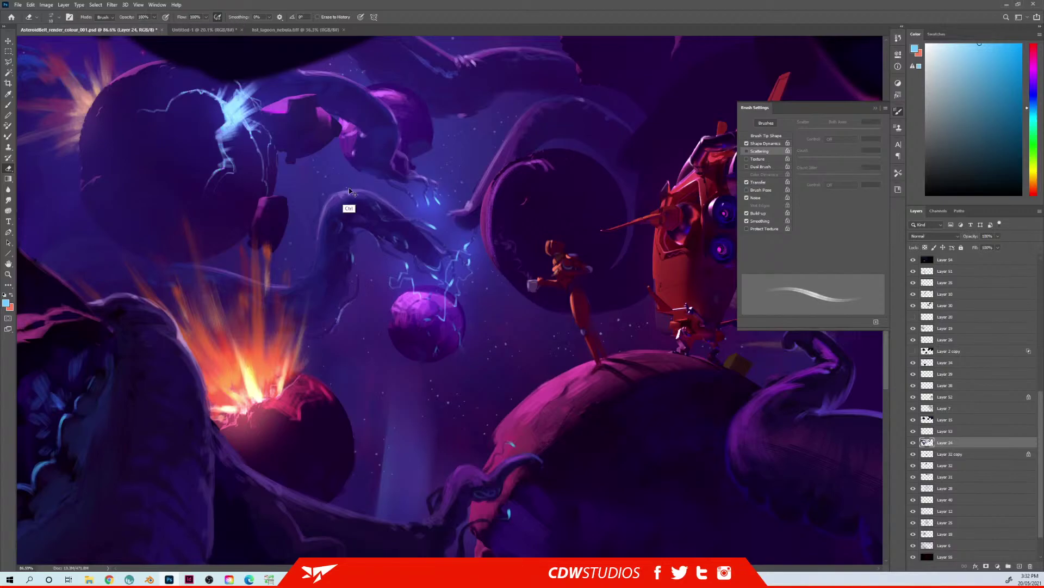
Step: Hide the Linear Dodge (Add) glow on Layer 54 and make Layer 24 active, undoing a trial move of it
ctrl+right_click(340, 201)
click(341, 203)
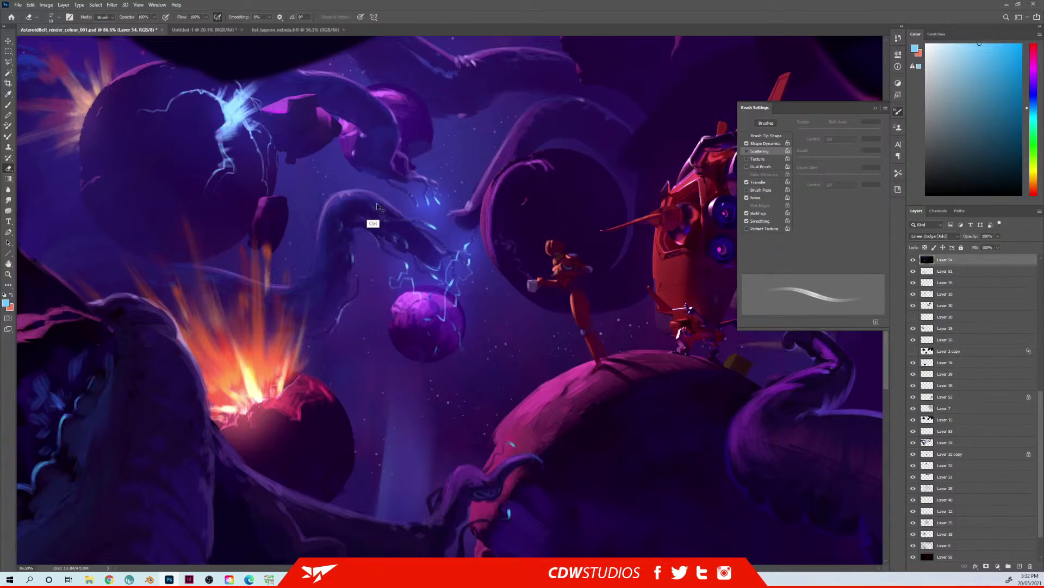
key(ctrl+comma)
ctrl+right_click(333, 201)
click(362, 206)
drag(341, 216, 347, 233)
key(ctrl+z)
Step: Toggle Layer 10's visibility to check its part of the central tentacle and make it the active layer
ctrl+shift+right_click(341, 195)
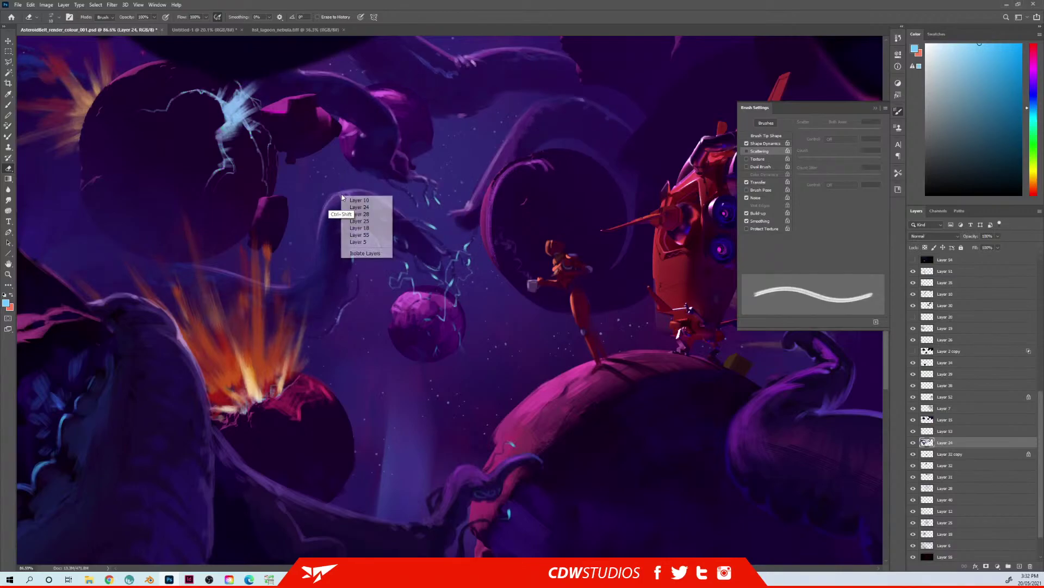
ctrl+shift+click(347, 201)
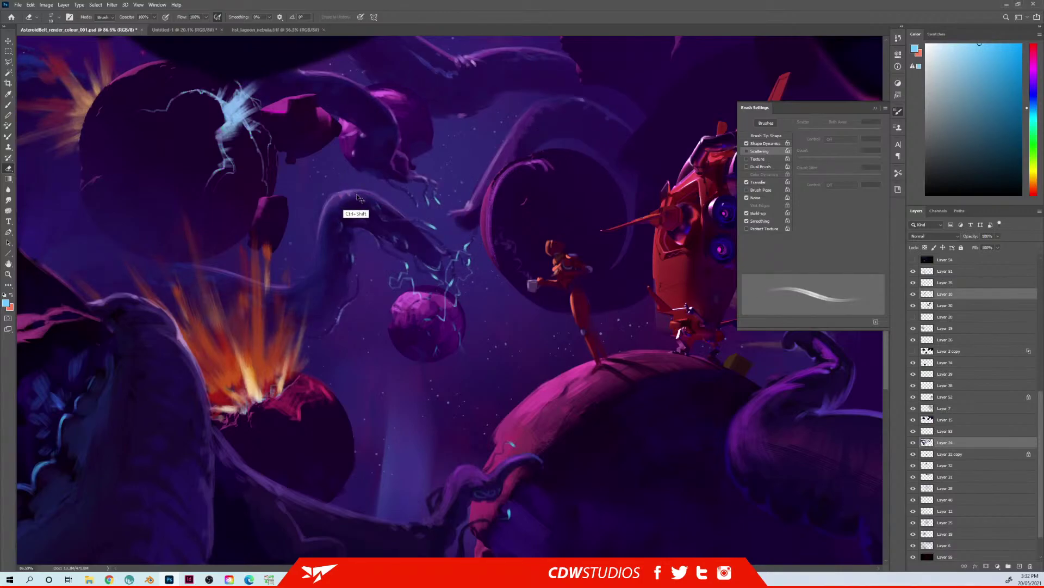
click(913, 294)
click(914, 295)
click(947, 294)
Step: Outline the central tentacle with the Polygonal Lasso and copy that area of Layer 10 to a new layer
key(l)
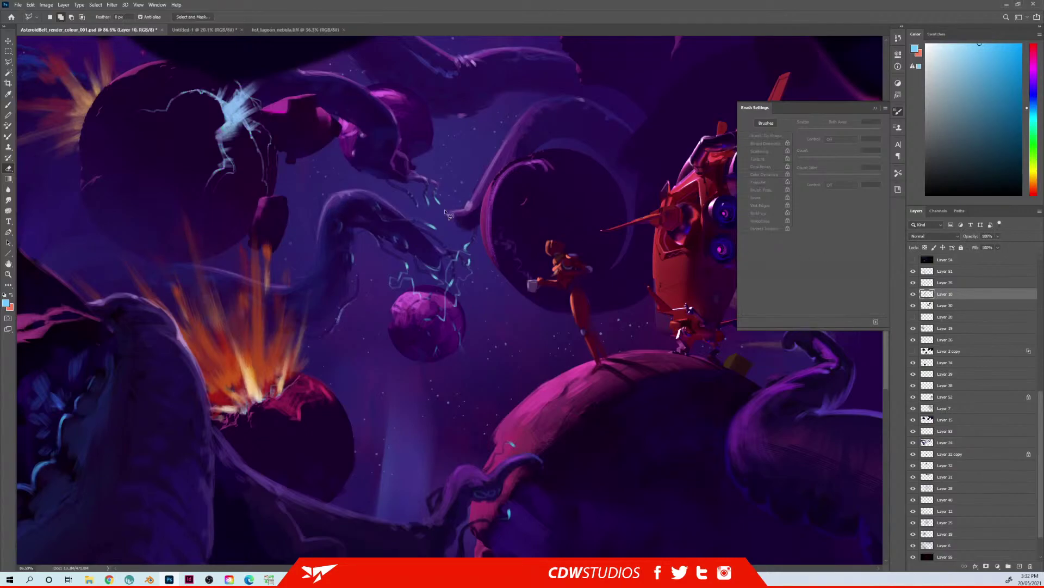
click(459, 207)
click(374, 149)
click(298, 170)
click(292, 276)
click(120, 241)
click(71, 379)
click(407, 423)
click(503, 349)
click(458, 206)
key(ctrl+t)
key(ctrl+j)
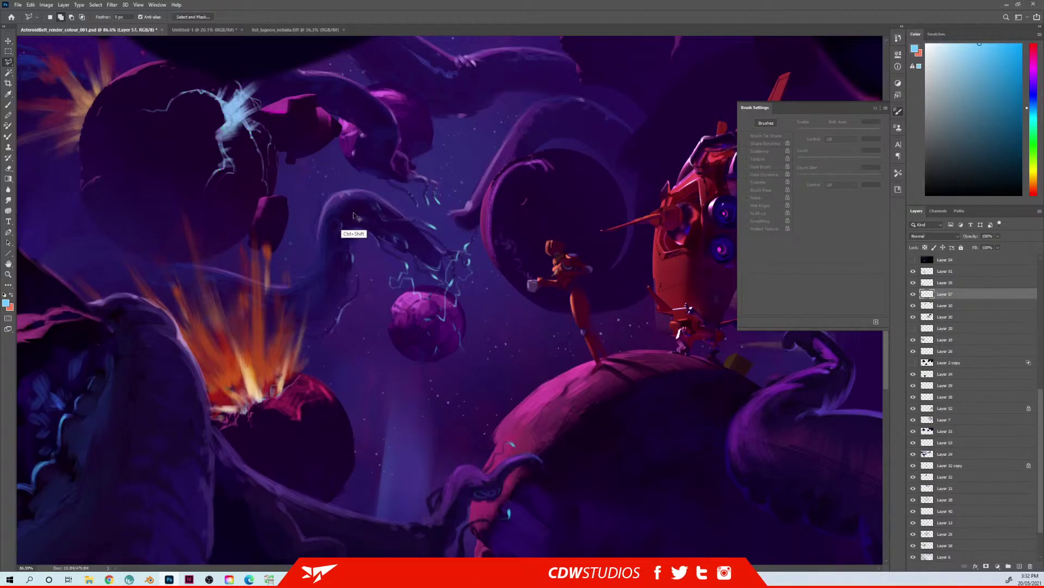
Step: Merge the copied tentacle layer with Layer 24 and toggle the merged layer's visibility to check it
ctrl+shift+right_click(342, 199)
ctrl+shift+click(351, 209)
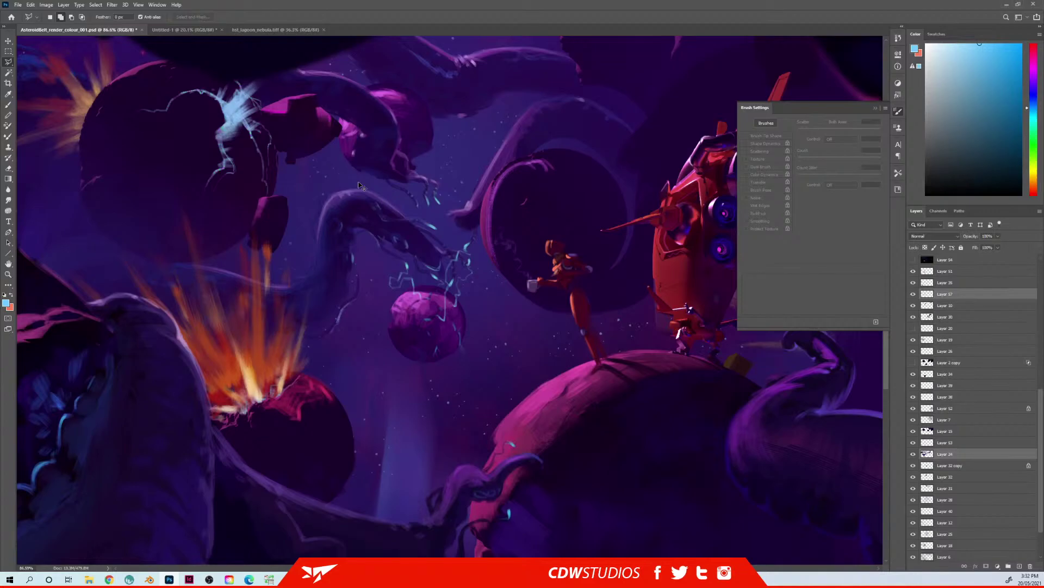
key(ctrl+bracketright)
key(ctrl+z)
key(ctrl+e)
click(913, 455)
click(913, 455)
Step: Refine the merged central tentacle's edges using the Eraser with a smaller brush
key(e)
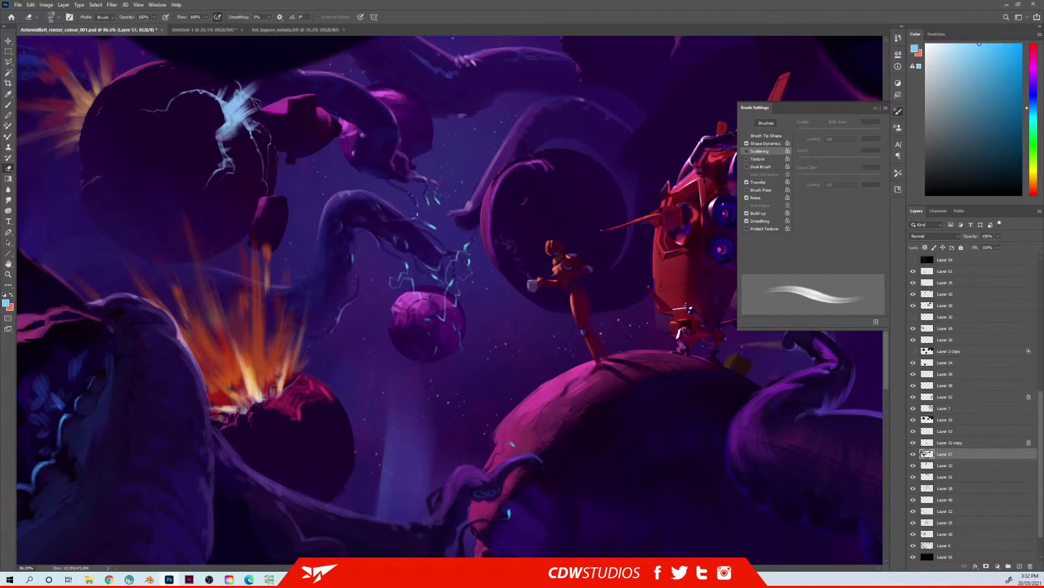
key(bracketleft)
key(bracketleft)
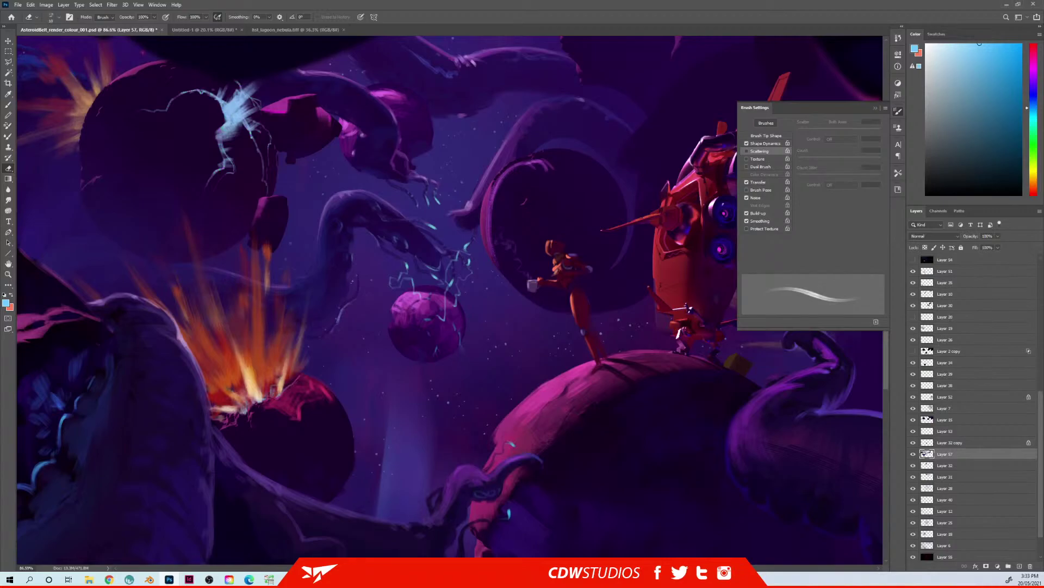
Step: Sample the teal of the sparks and paint fine highlights on the central tentacle's suckers with a smaller brush
key(b)
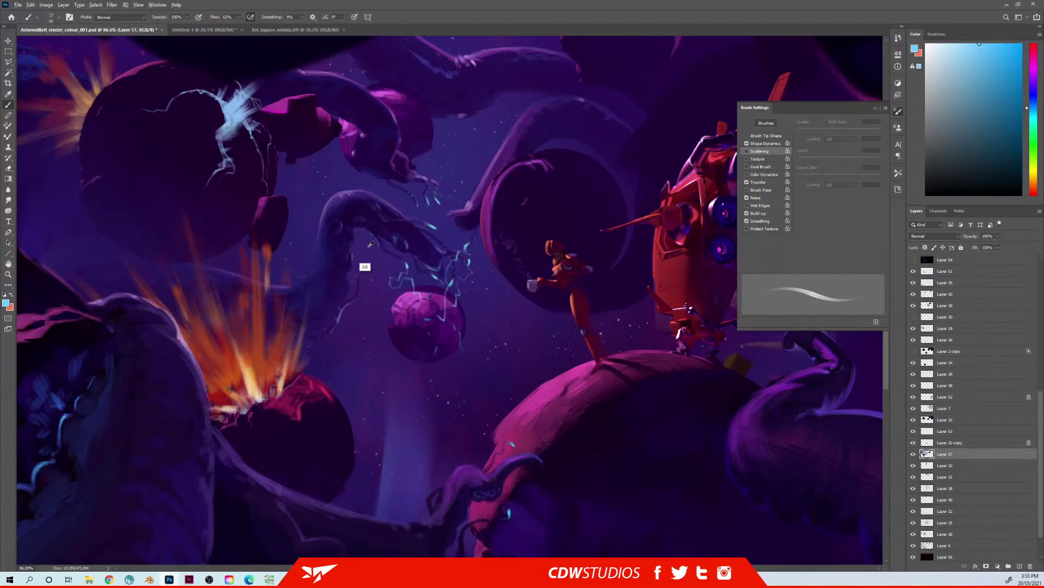
alt+click(408, 264)
key(bracketleft)
key(bracketleft)
key(bracketleft)
key(bracketleft)
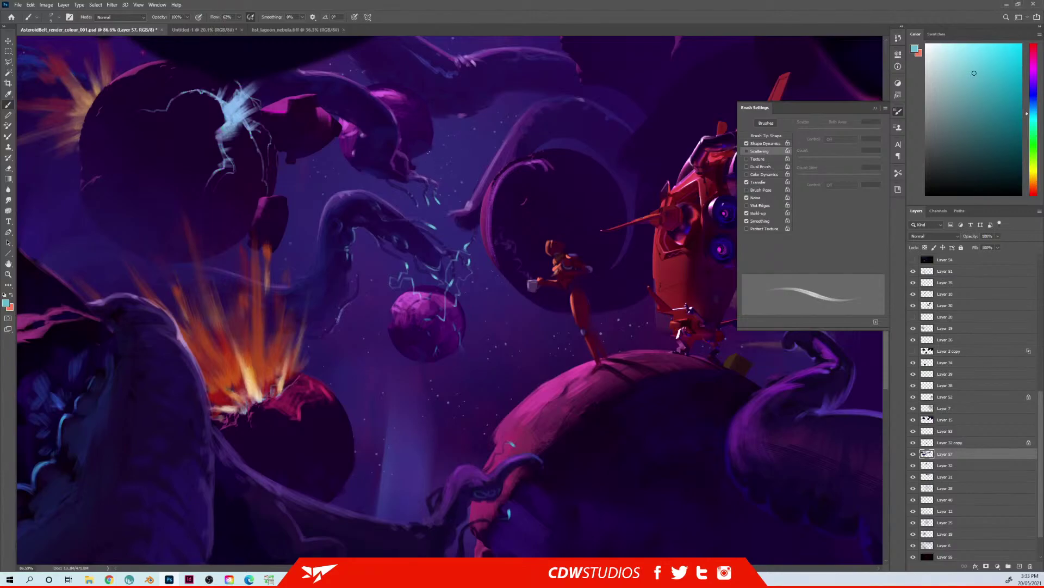
Step: Sample dark purple from the tip of the tentacle around the dark round asteroid and paint over its end
alt+click(469, 215)
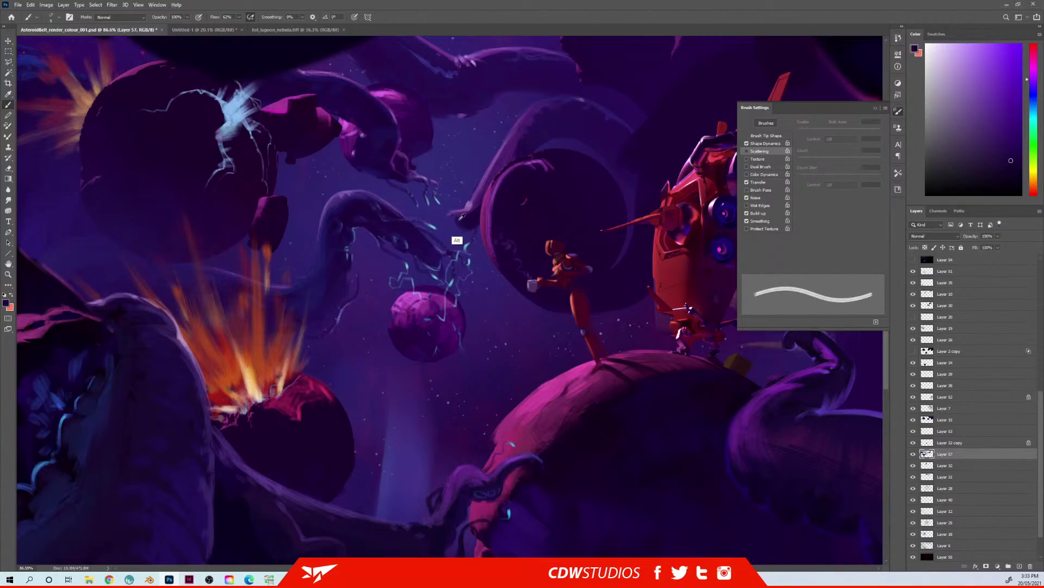
key(bracketright)
key(bracketright)
key(bracketright)
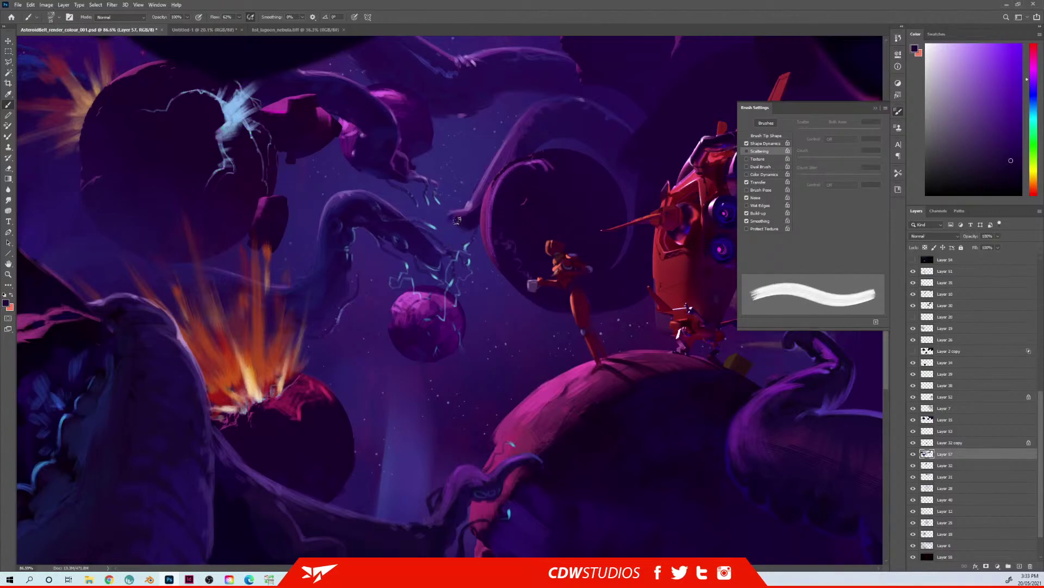
key(bracketleft)
key(bracketleft)
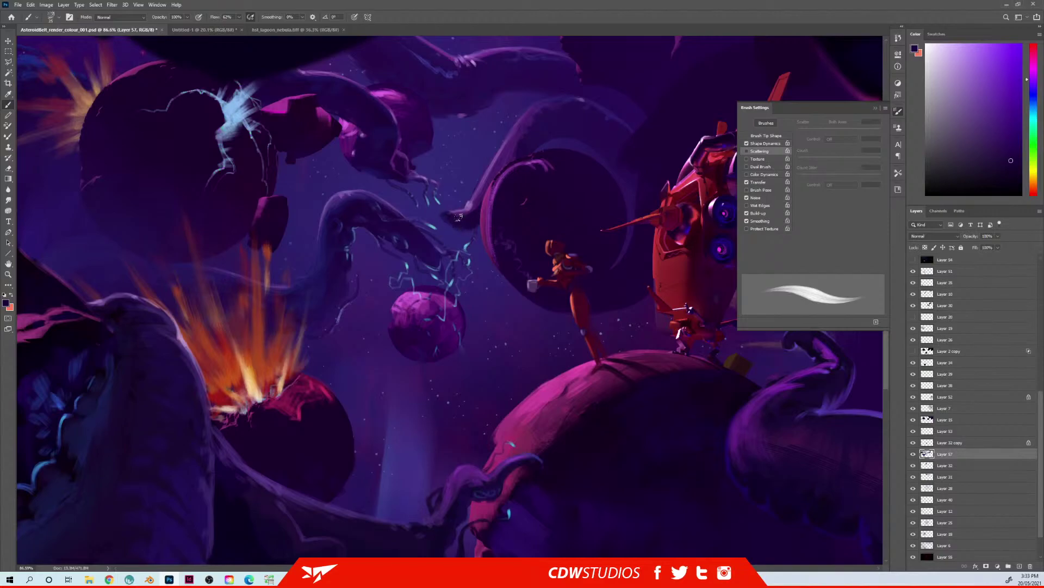
Step: Reshape that tentacle's tip into a fuller rounded end, using purples sampled around it and varying the brush size
alt+click(471, 220)
key(bracketright)
key(bracketright)
key(bracketleft)
key(bracketleft)
alt+click(465, 221)
key(bracketright)
key(bracketright)
alt+click(466, 208)
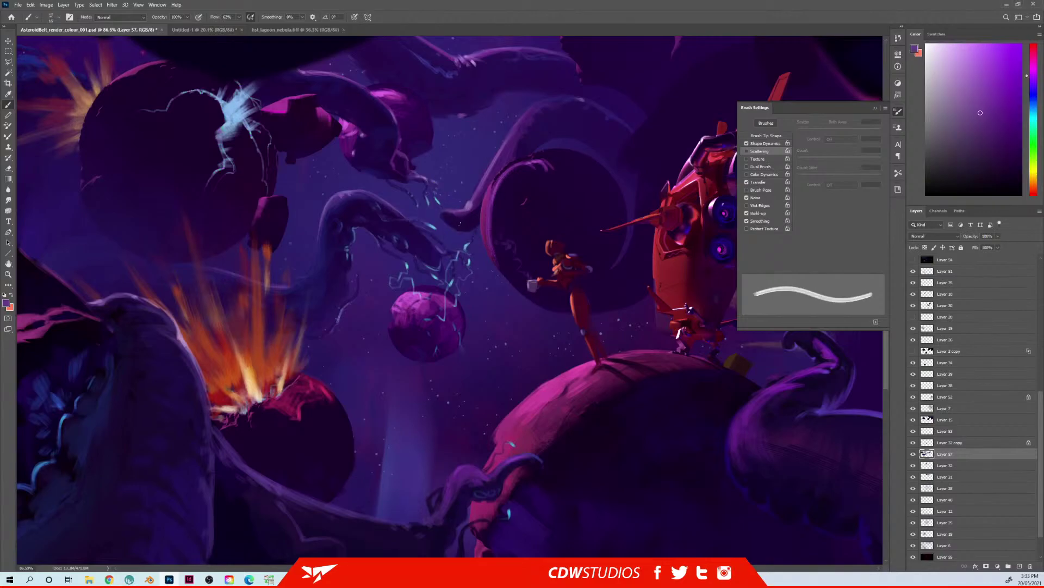
Step: Sample dark purples around the central tentacle tips and refine the tip beside the dark round asteroid with a smaller brush
alt+click(413, 242)
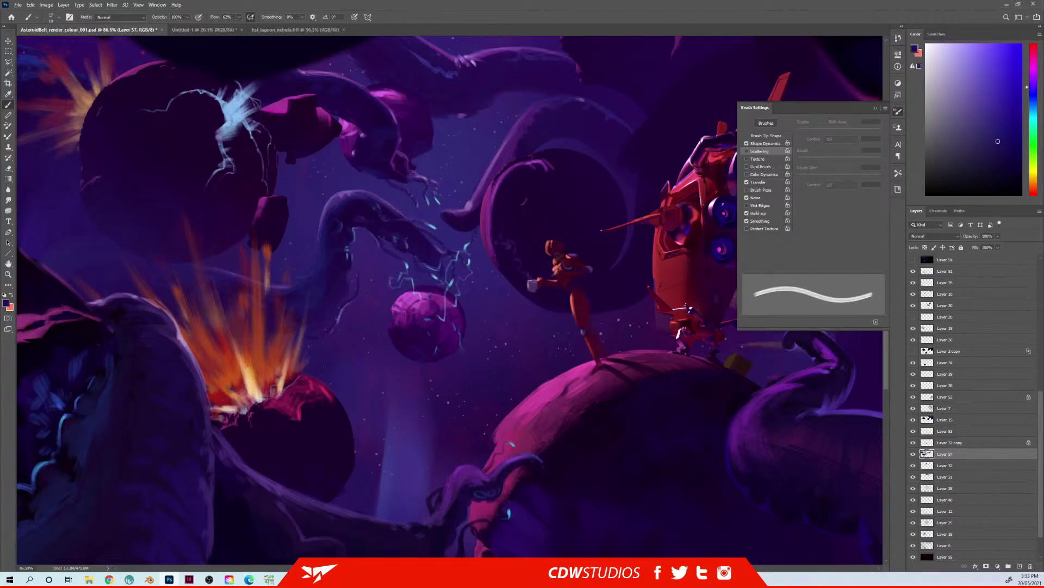
alt+click(447, 223)
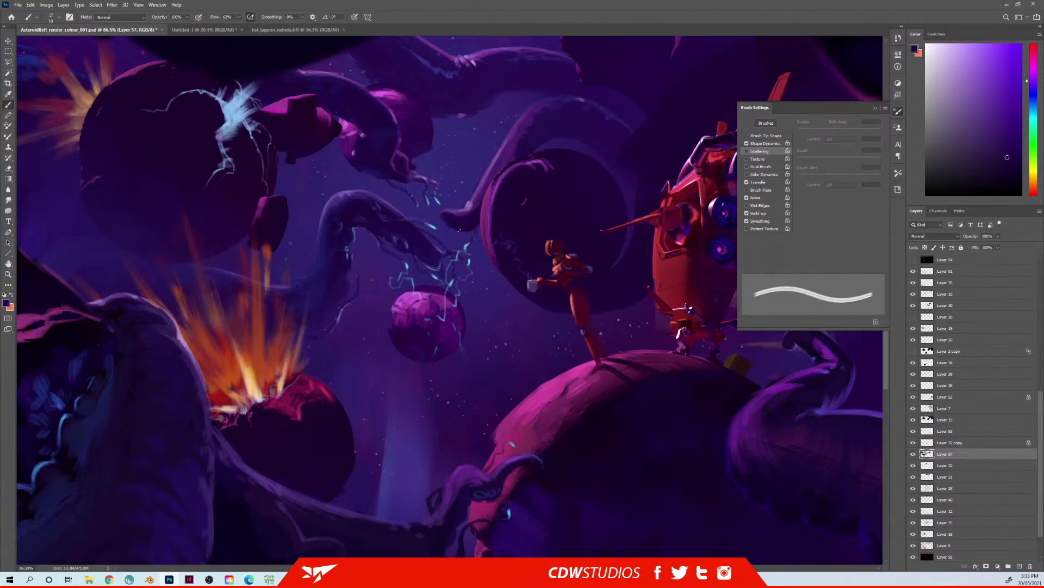
alt+click(436, 256)
drag(463, 224, 460, 222)
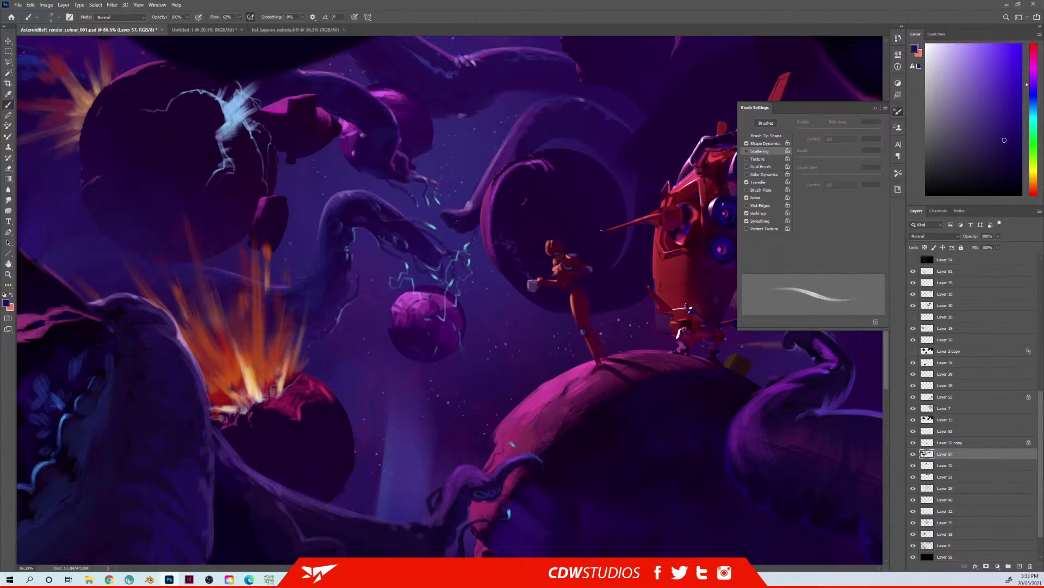
Step: Paint fine blue and teal highlights on that tentacle tip, sampling colours from the nearby sparks and background
alt+click(466, 246)
drag(464, 230, 463, 228)
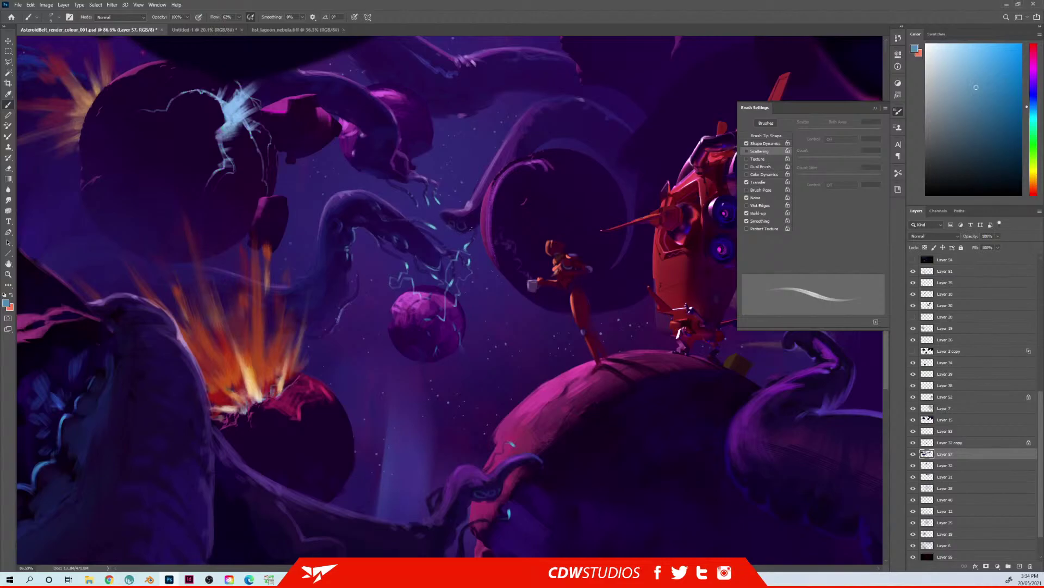
alt+click(468, 246)
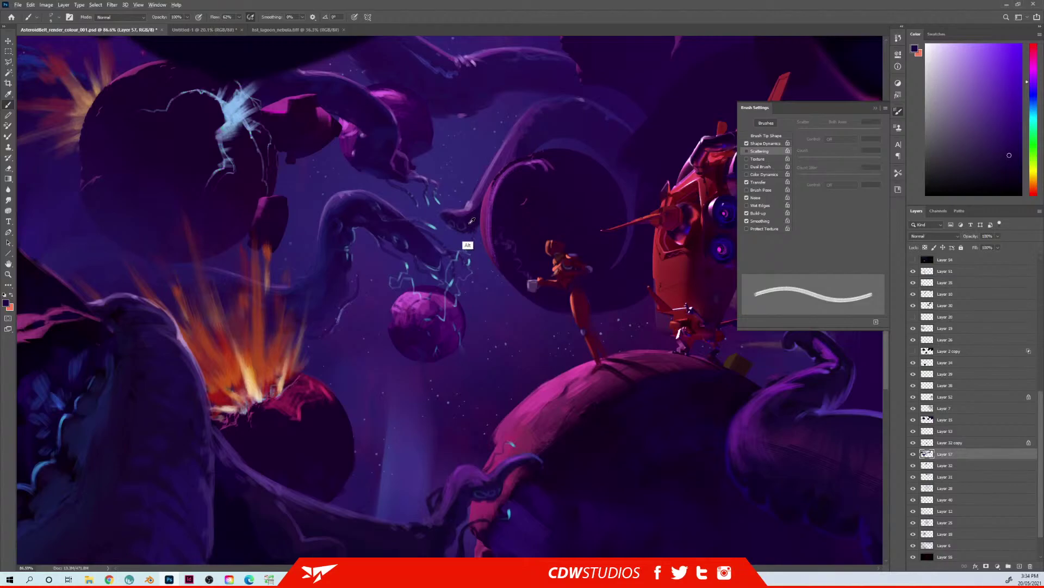
alt+click(449, 224)
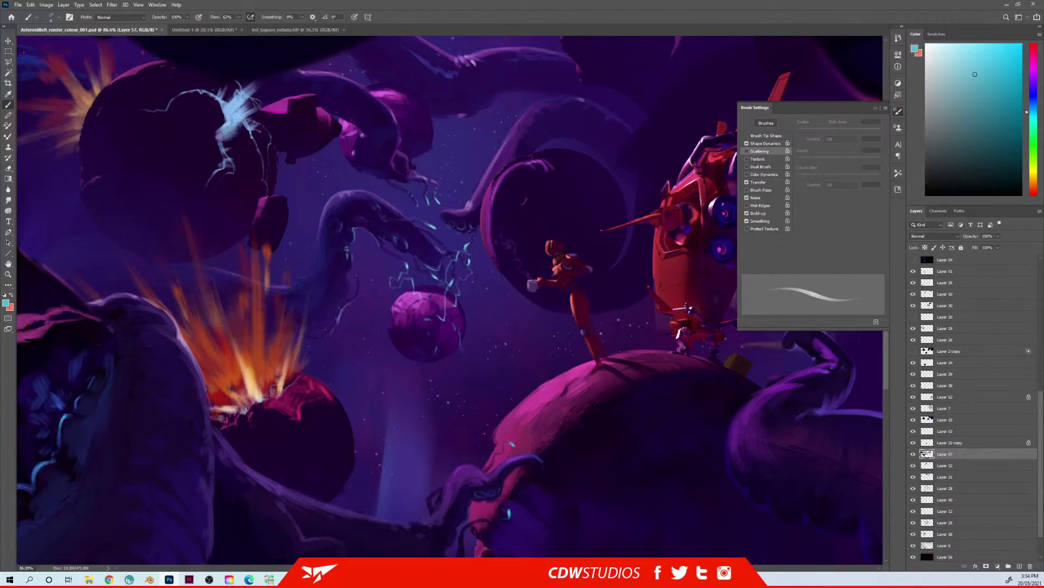
Step: Lasso the magenta rock fragments beside the cracked asteroid, move them over onto its face and remove the selection
drag(337, 186, 352, 210)
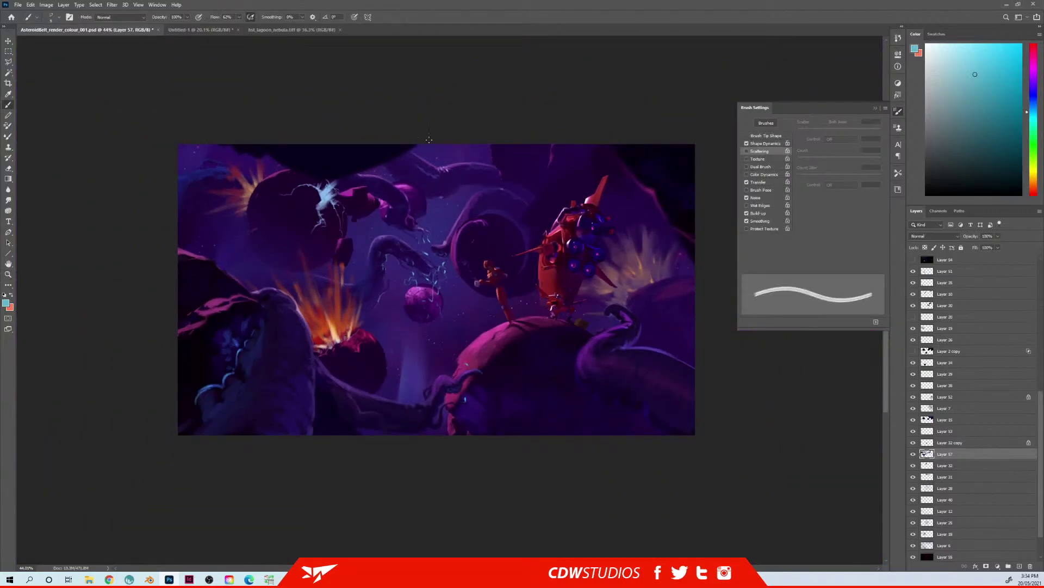
ctrl+right_click(351, 208)
click(370, 217)
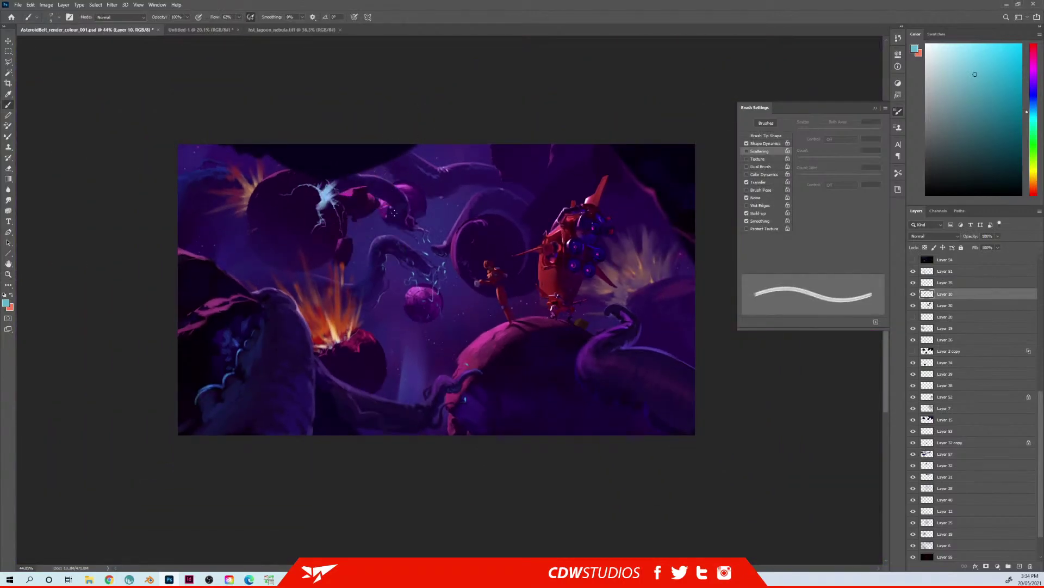
key(l)
click(404, 183)
click(319, 168)
click(319, 280)
click(370, 279)
double_click(387, 207)
mouse_move(365, 187)
mouse_down()
mouse_move(350, 170)
mouse_move(373, 151)
mouse_move(210, 163)
mouse_move(278, 197)
mouse_move(274, 224)
mouse_move(284, 227)
mouse_up()
key(ctrl+d)
key(ctrl+d)
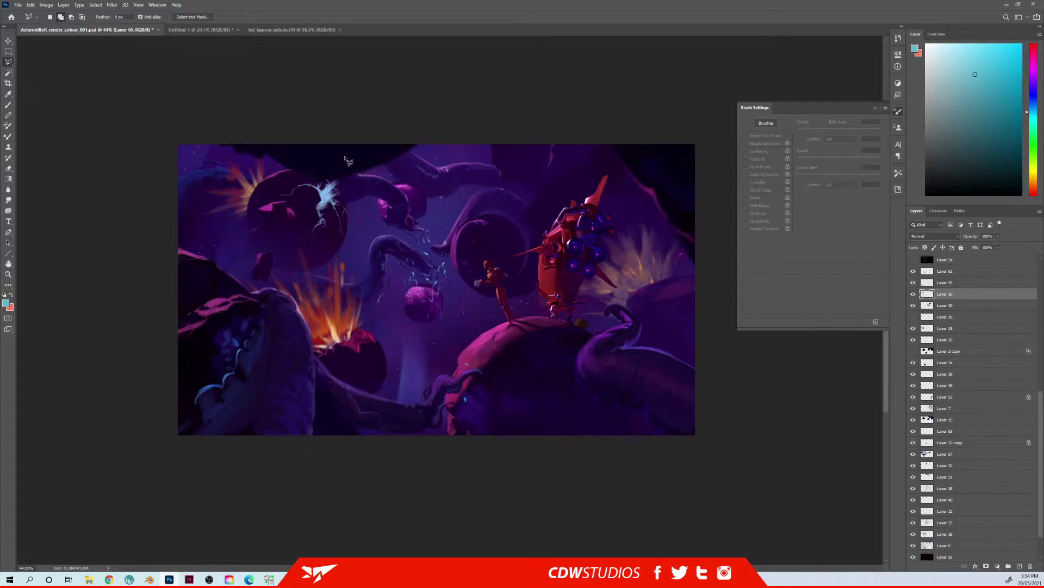
Step: Select the dark round asteroid's layer, sample purple from its rim and paint along its near edge with a larger brush
drag(461, 166, 473, 198)
key(z)
drag(458, 317, 420, 205)
key(b)
ctrl+right_click(420, 205)
click(434, 190)
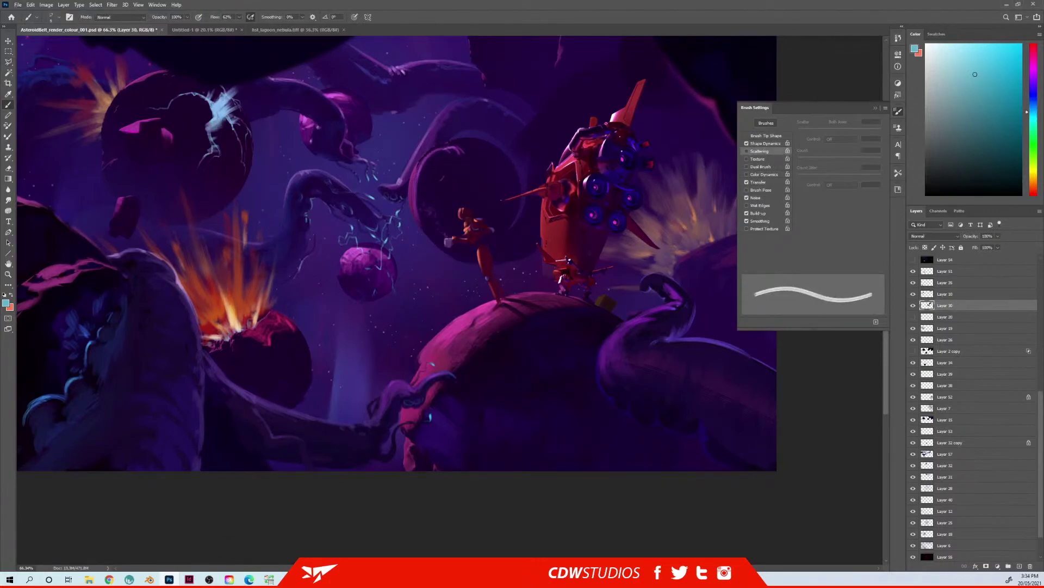
alt+click(415, 208)
key(bracketright)
key(bracketright)
key(bracketright)
key(bracketright)
key(bracketright)
drag(420, 191, 429, 218)
key(bracketright)
key(bracketright)
key(bracketleft)
key(bracketleft)
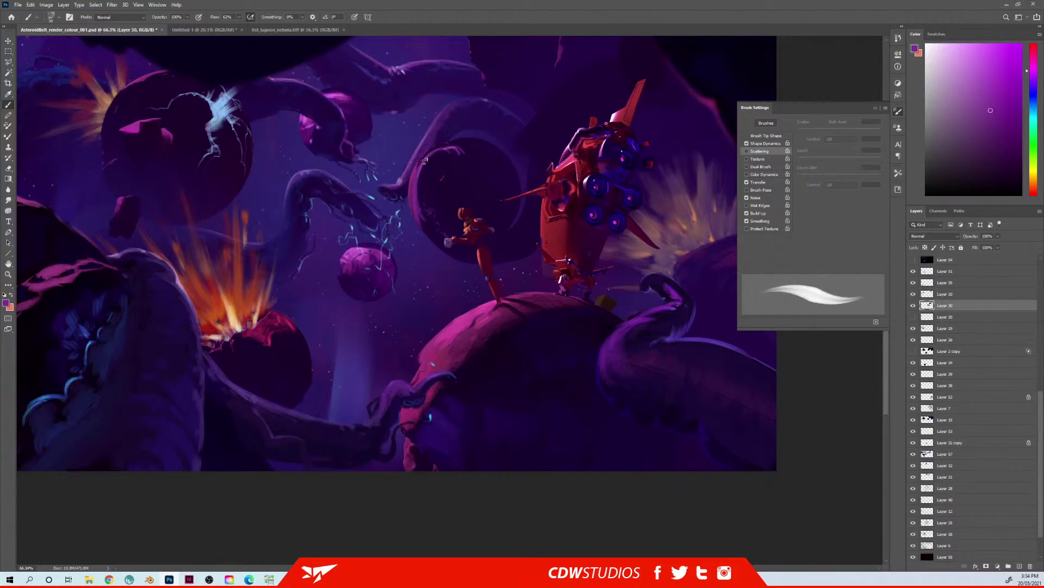
Step: Paint over the pink highlight at the top of the round asteroid with sampled dark blues and purples
alt+click(294, 212)
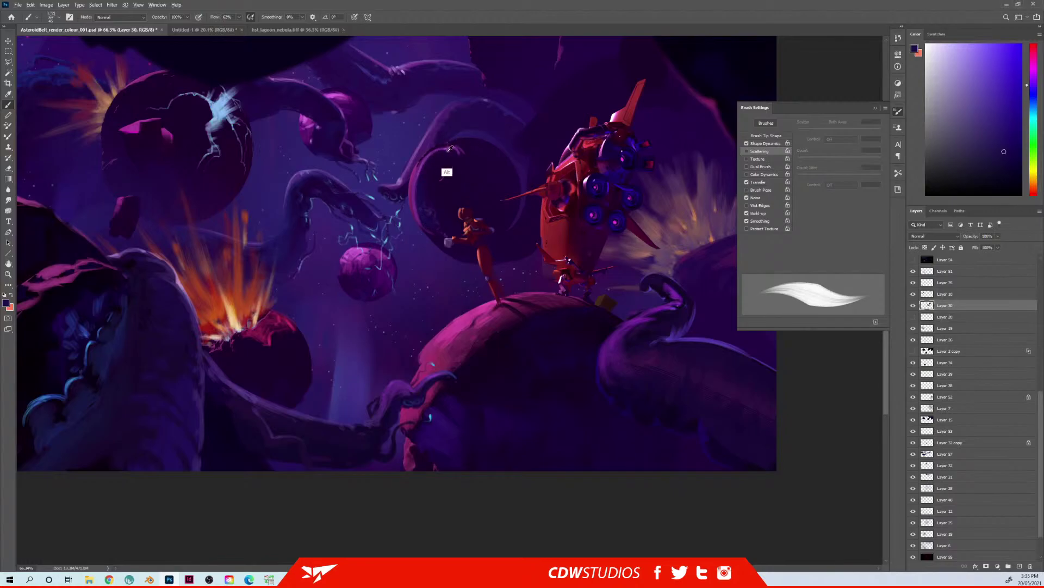
alt+click(444, 155)
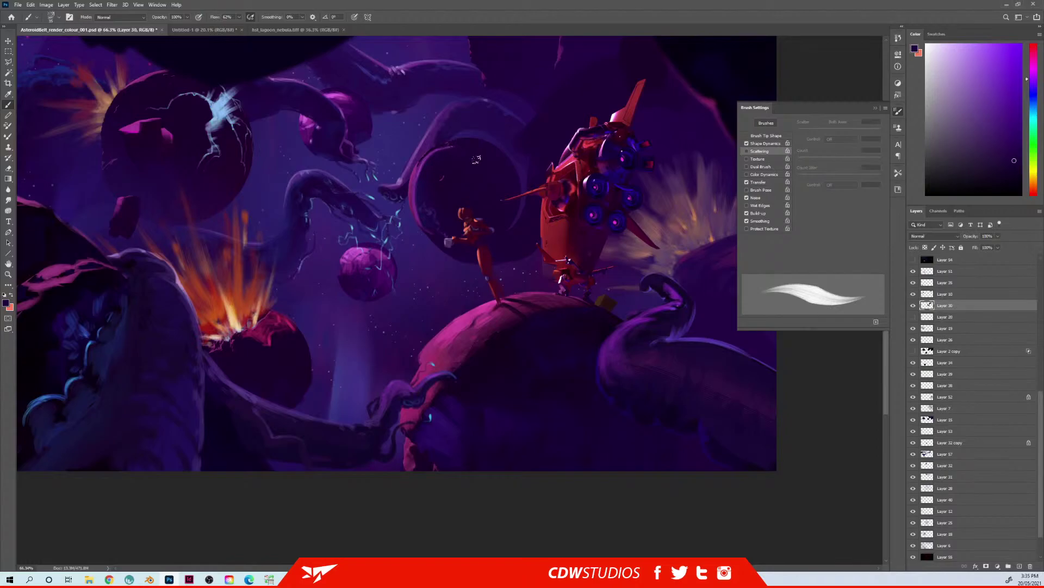
alt+click(381, 230)
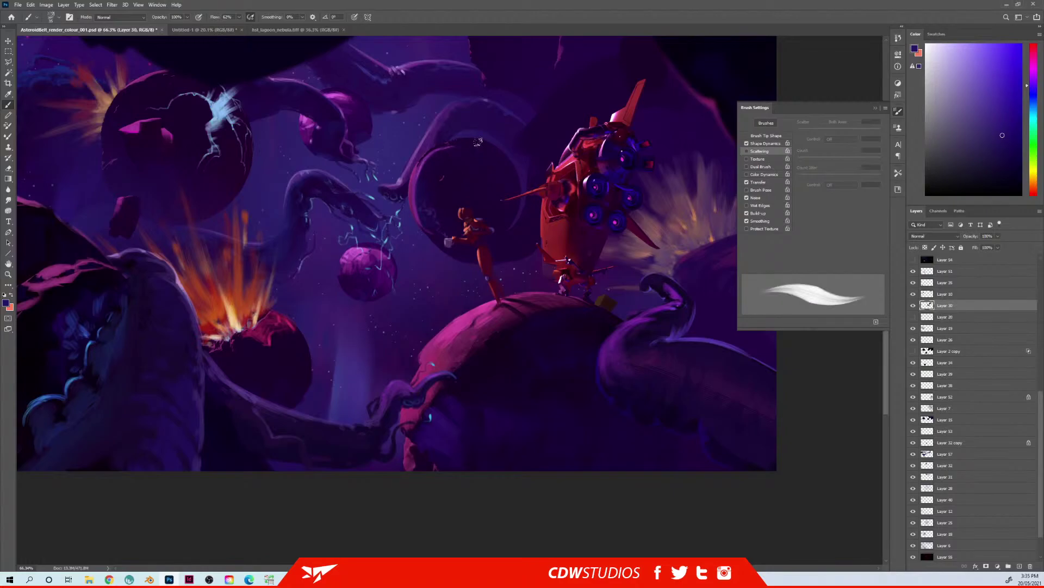
alt+click(461, 150)
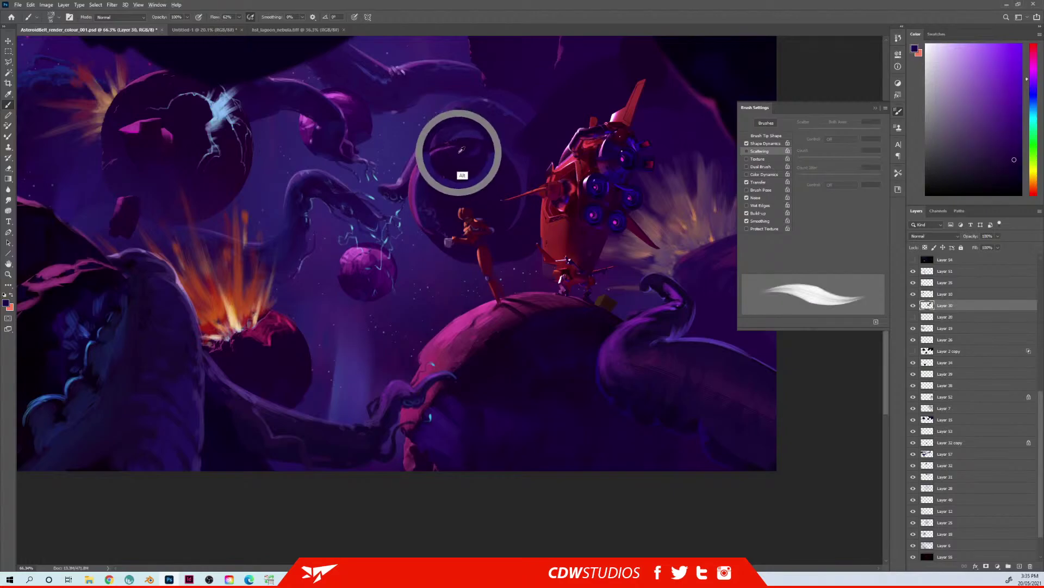
alt+click(482, 143)
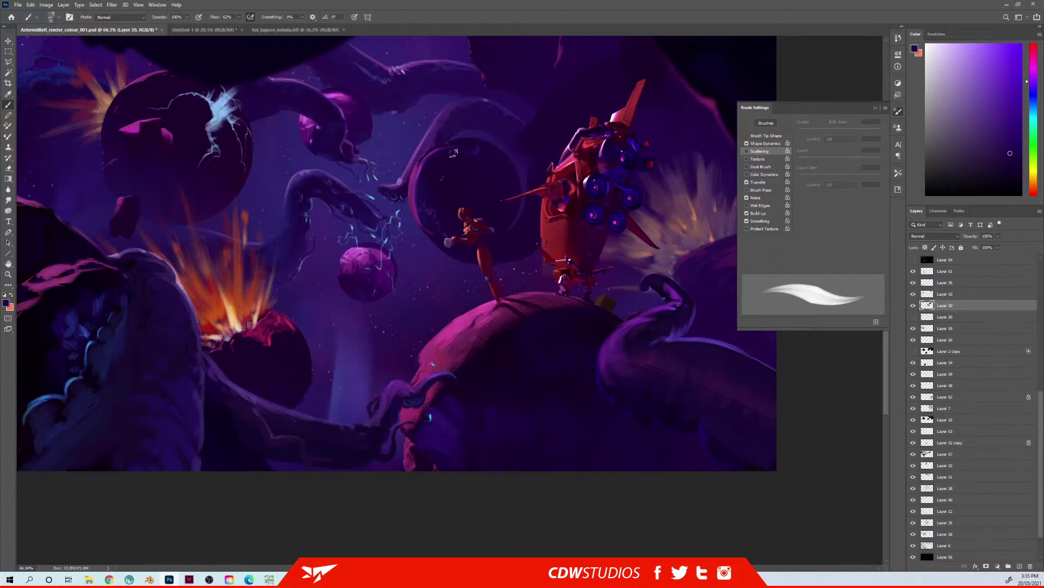
key(alt)
Step: Sample lighter purple from the neighbouring tentacle and paint a thin rim light around the round asteroid with a smaller brush
alt+click(419, 202)
alt+click(397, 187)
key(bracketleft)
key(bracketleft)
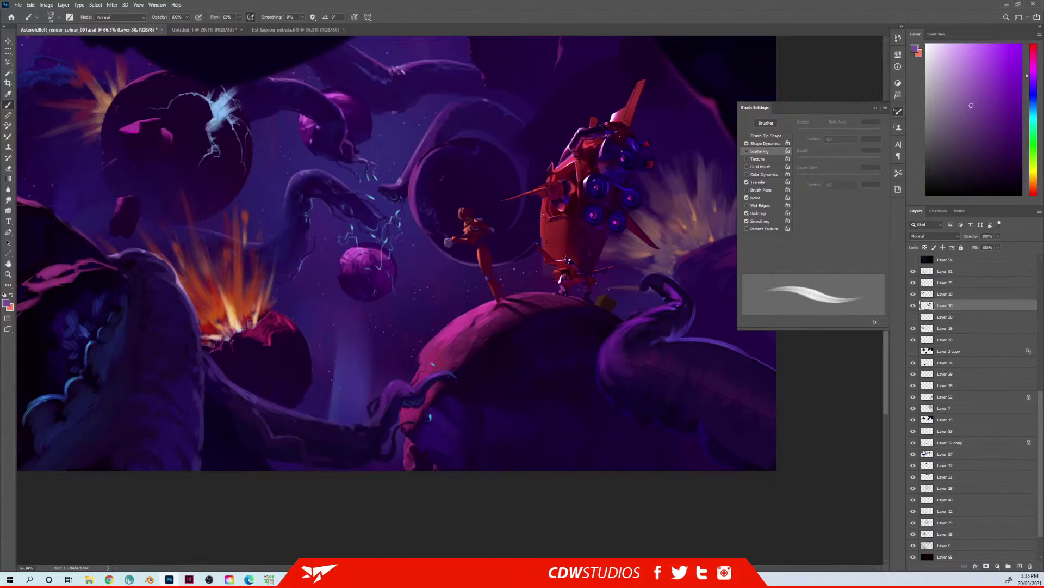
Step: Shade the round asteroid's side facing the ship with sampled dark purples and clean its outer edge with the Eraser
alt+click(530, 260)
key(bracketright)
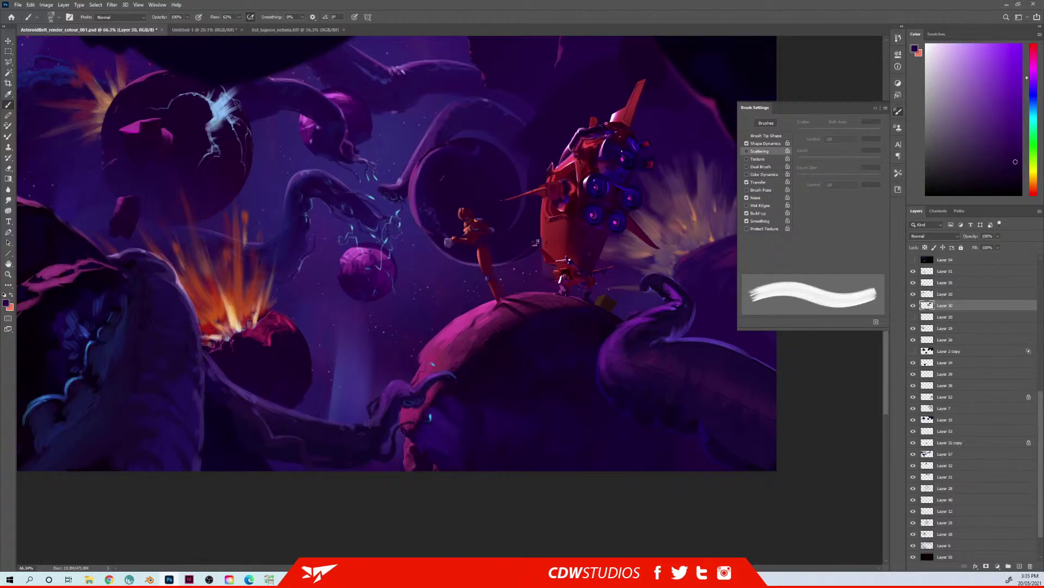
alt+click(532, 200)
key(bracketright)
key(bracketright)
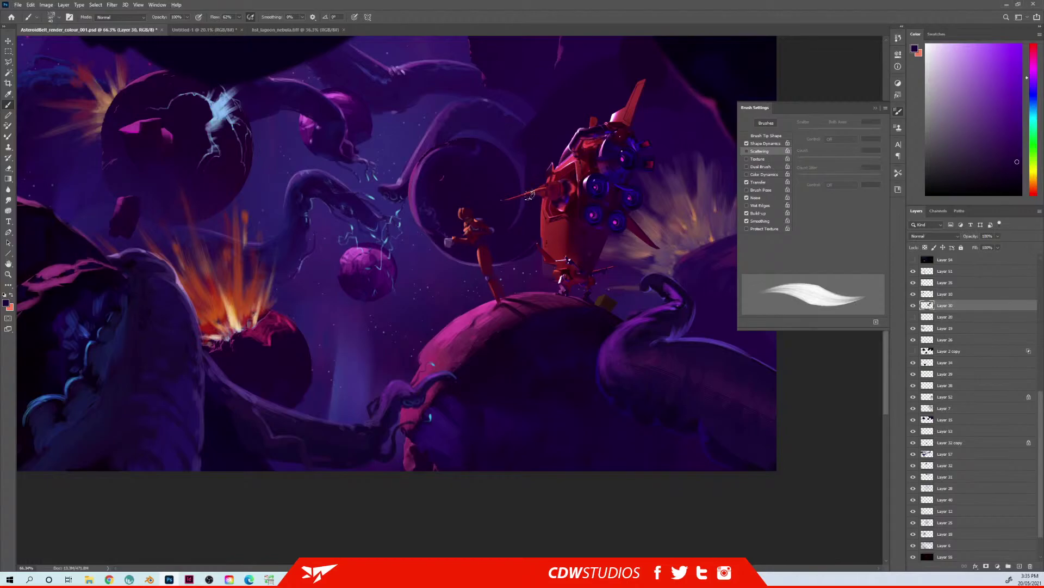
key(e)
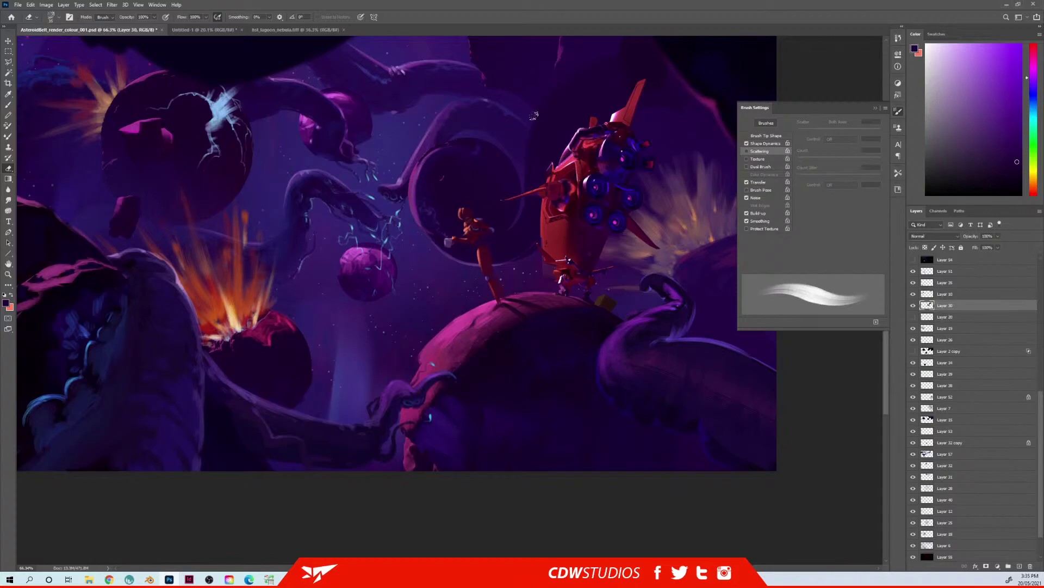
key(b)
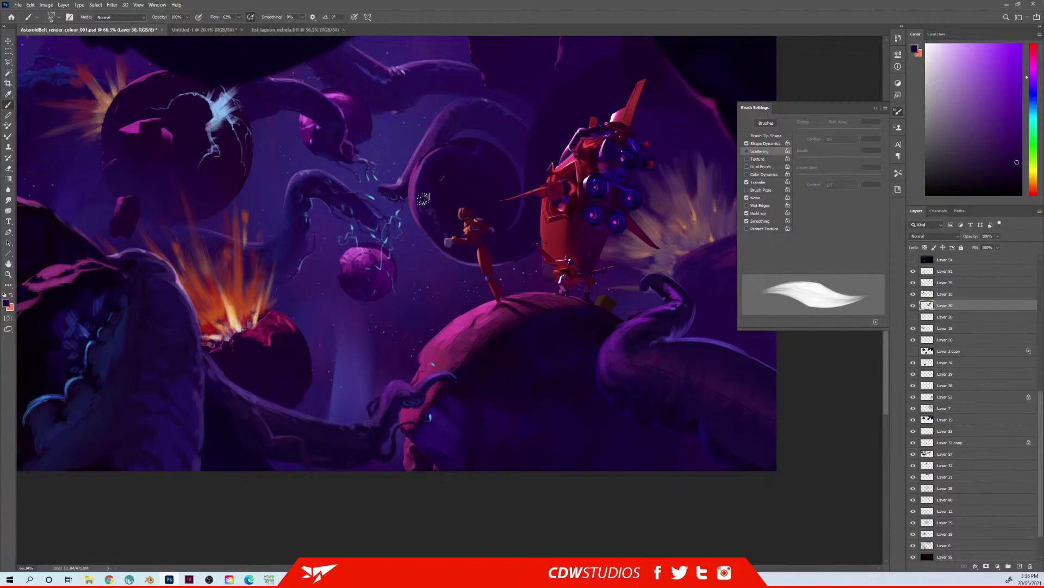
Step: Darken the upper curve of the round asteroid inside its rim using dark purples sampled from its surface
alt+click(427, 168)
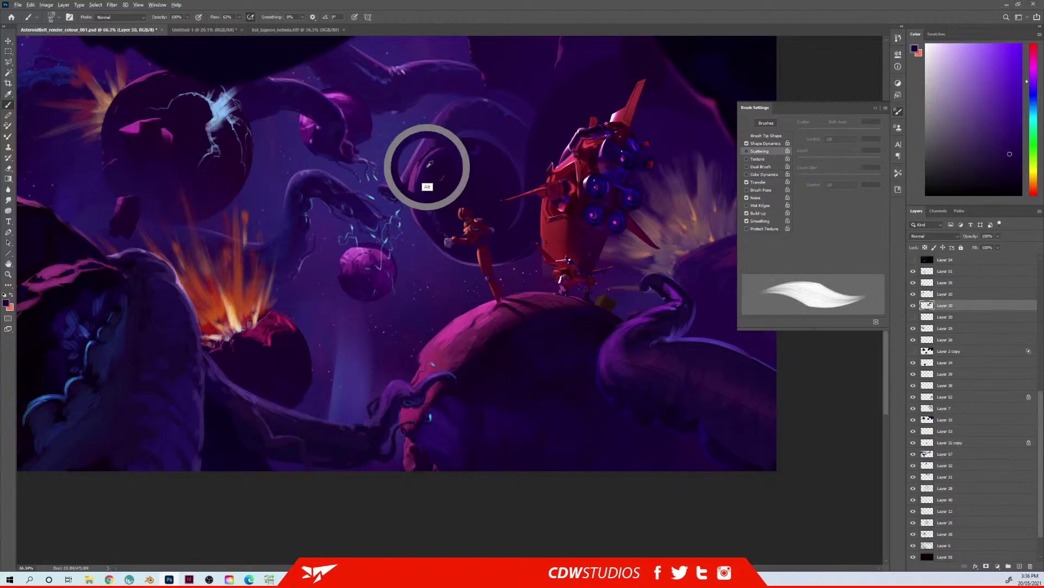
drag(442, 151, 414, 200)
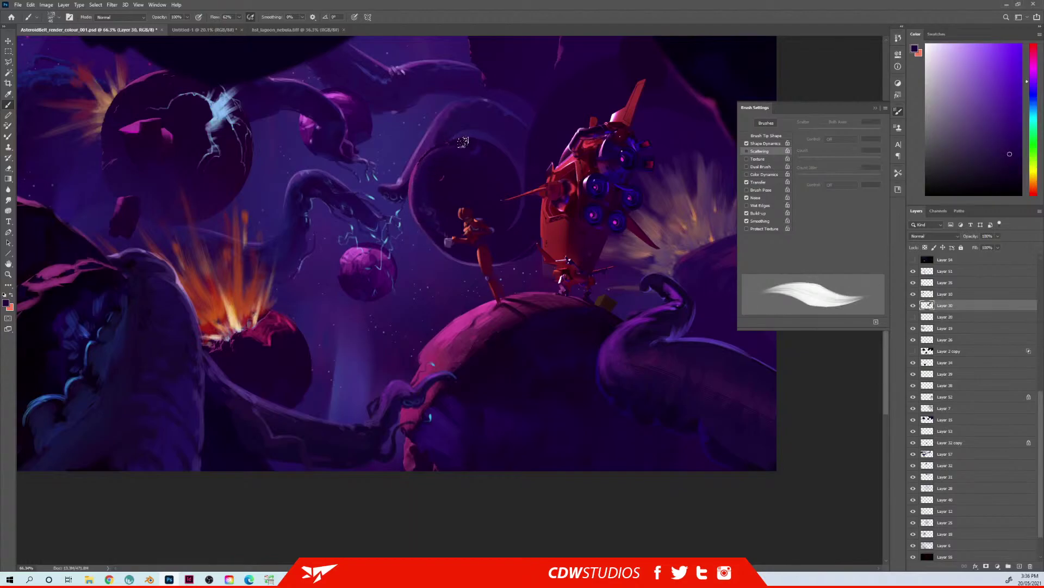
alt+click(443, 178)
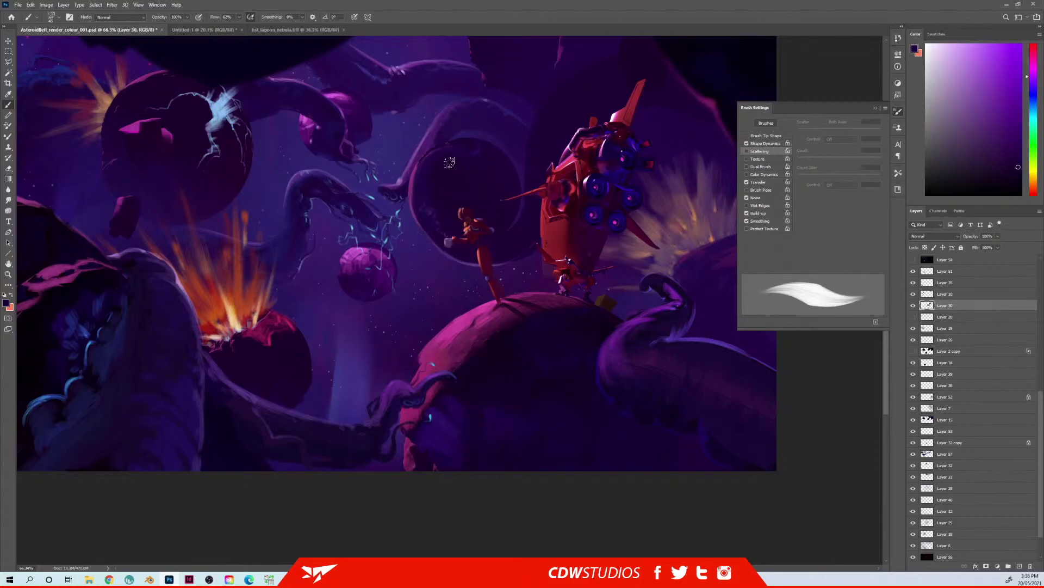
Step: Sample magenta from the round asteroid's rim and paint a thin edge line along its upper curve with a smaller brush
alt+click(414, 190)
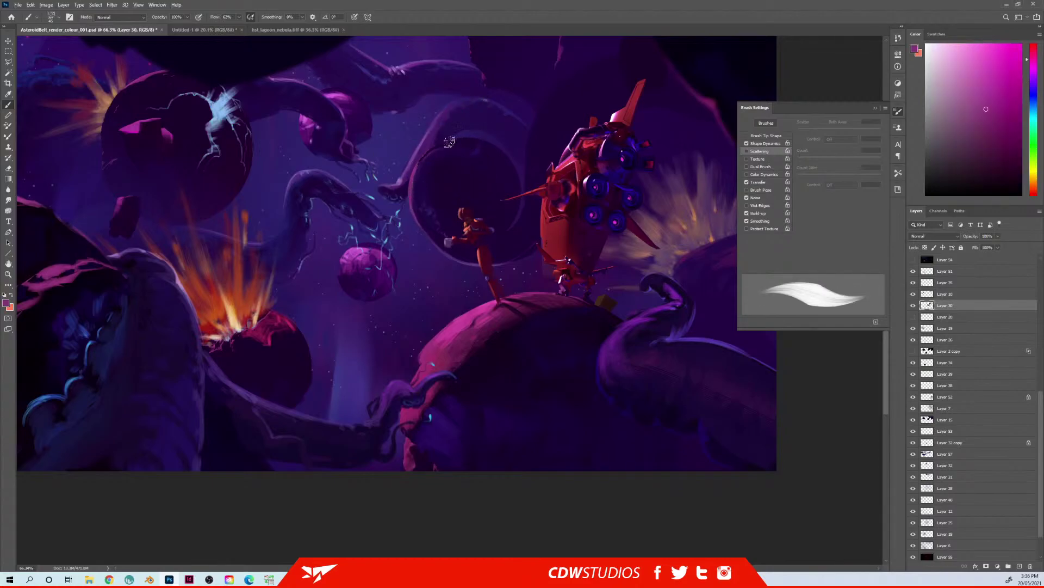
key(bracketleft)
key(bracketleft)
key(bracketleft)
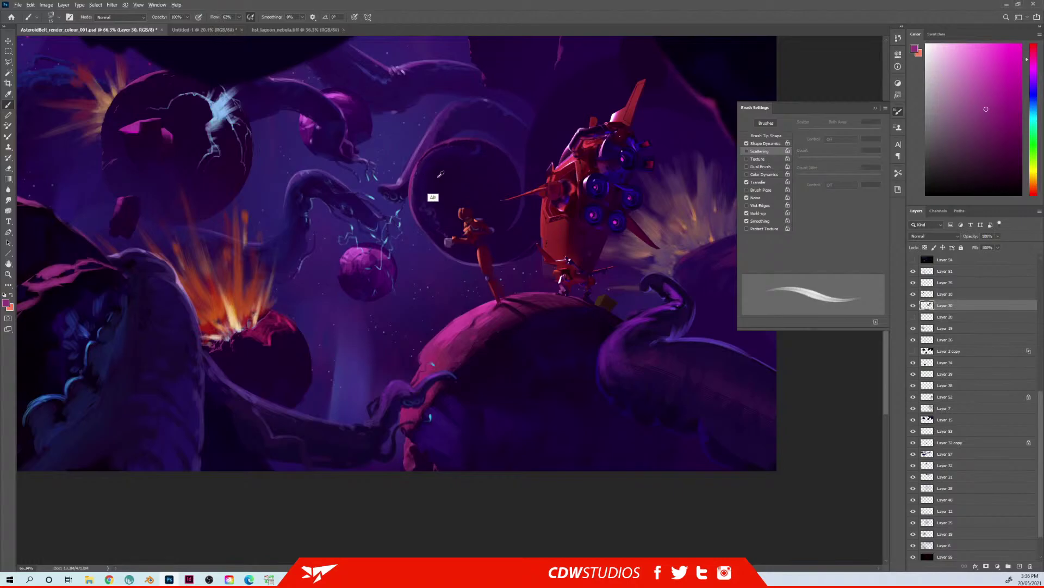
Step: Sample purples from the asteroid's edge and the tentacle behind it and blend where they meet with a larger brush
alt+click(434, 150)
alt+click(432, 133)
key(bracketright)
key(bracketright)
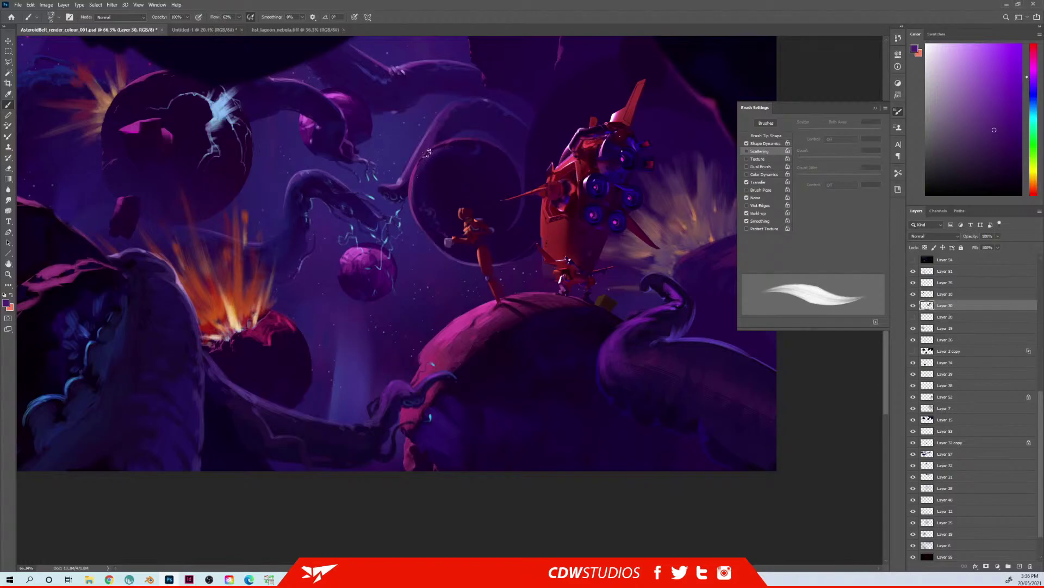
Step: Brighten the round asteroid's rim with fine bright purple and pink strokes using a smaller brush
alt+click(400, 179)
key(bracketleft)
key(bracketleft)
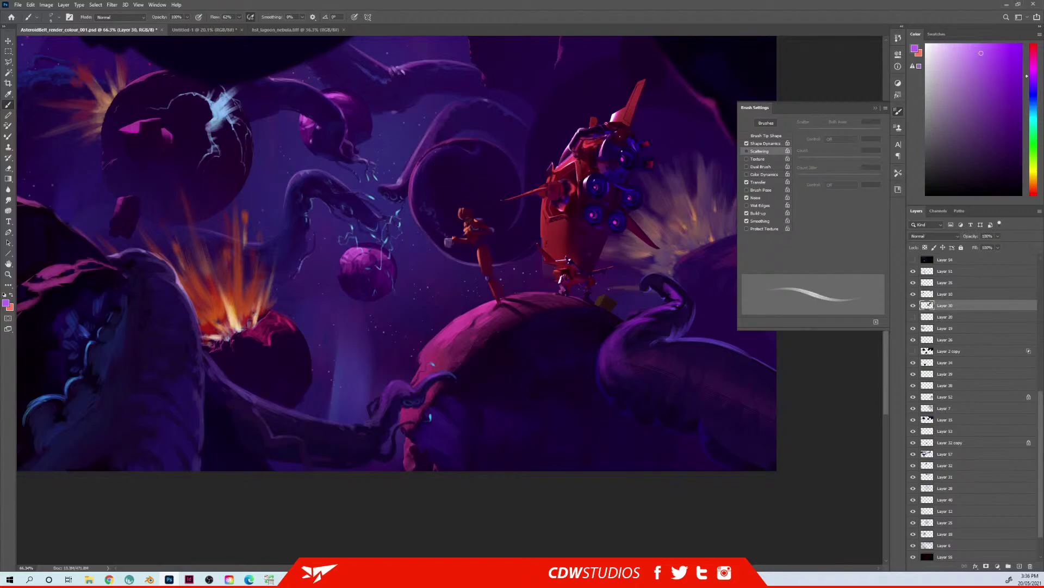
alt+click(408, 206)
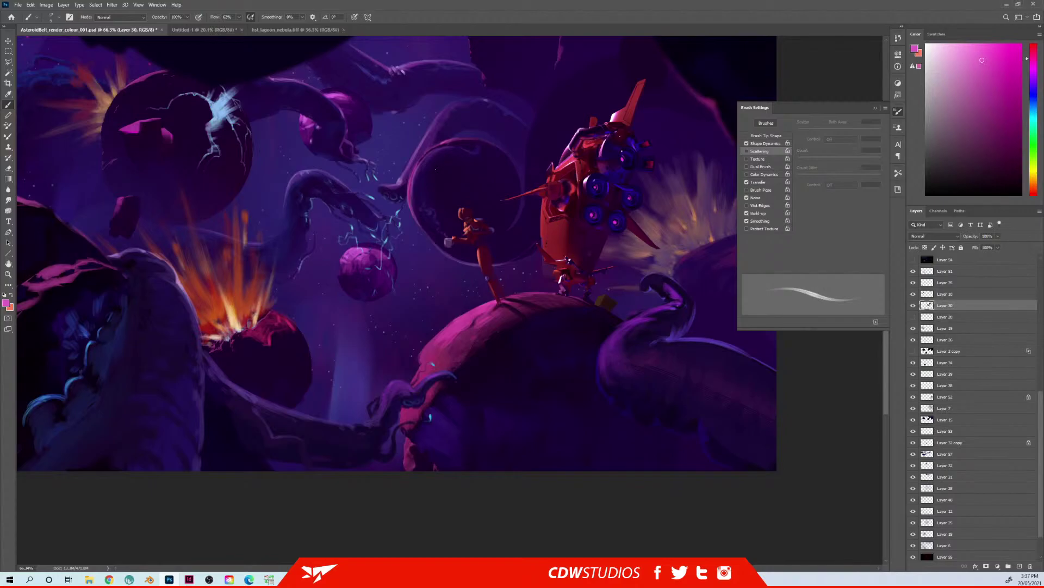
drag(450, 182, 404, 177)
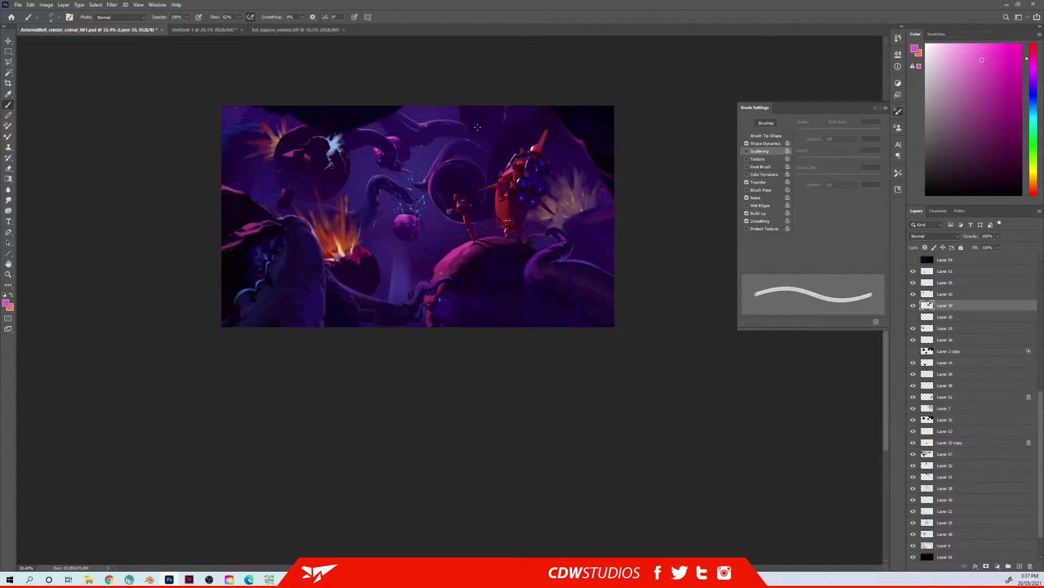
drag(394, 223, 375, 231)
drag(419, 178, 446, 168)
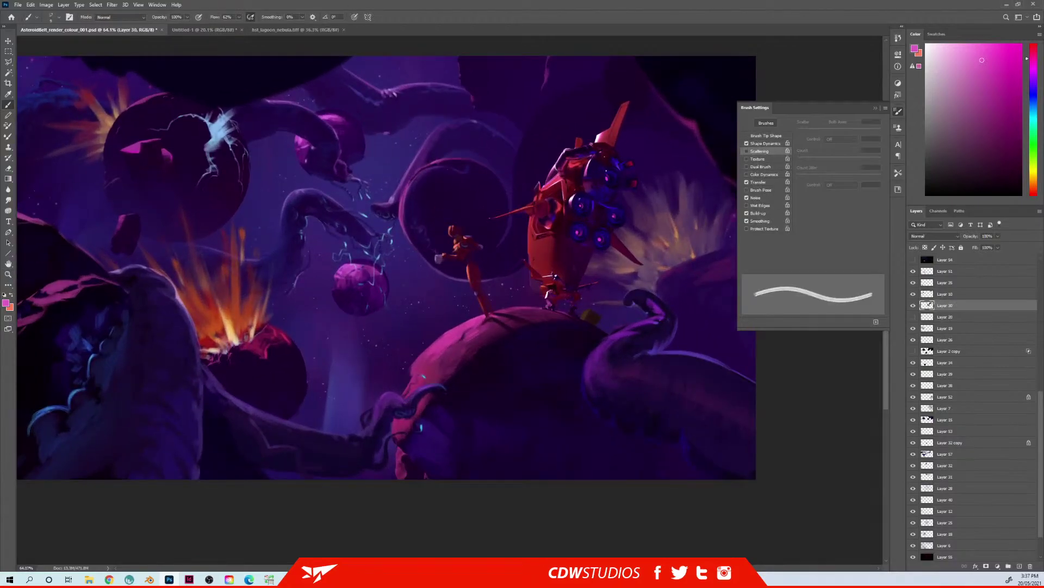
Step: Try to erase part of the tentacle beside the round asteroid on its own layer, and undo the changes
alt+click(397, 203)
key(bracketright)
key(bracketright)
key(e)
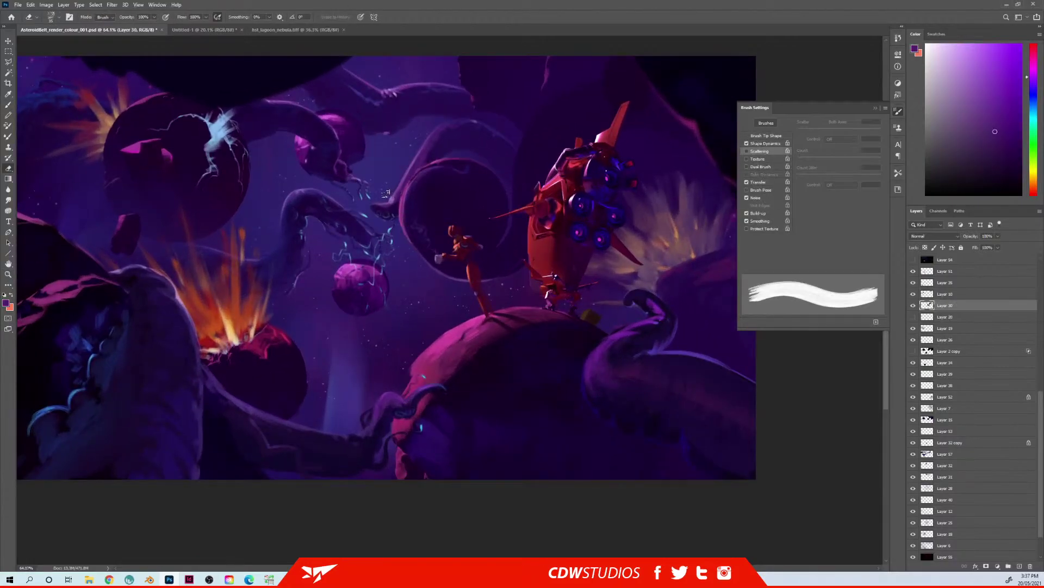
ctrl+right_click(412, 166)
click(433, 201)
mouse_move(401, 197)
mouse_down()
mouse_move(385, 211)
mouse_move(387, 200)
mouse_up()
key(ctrl+z)
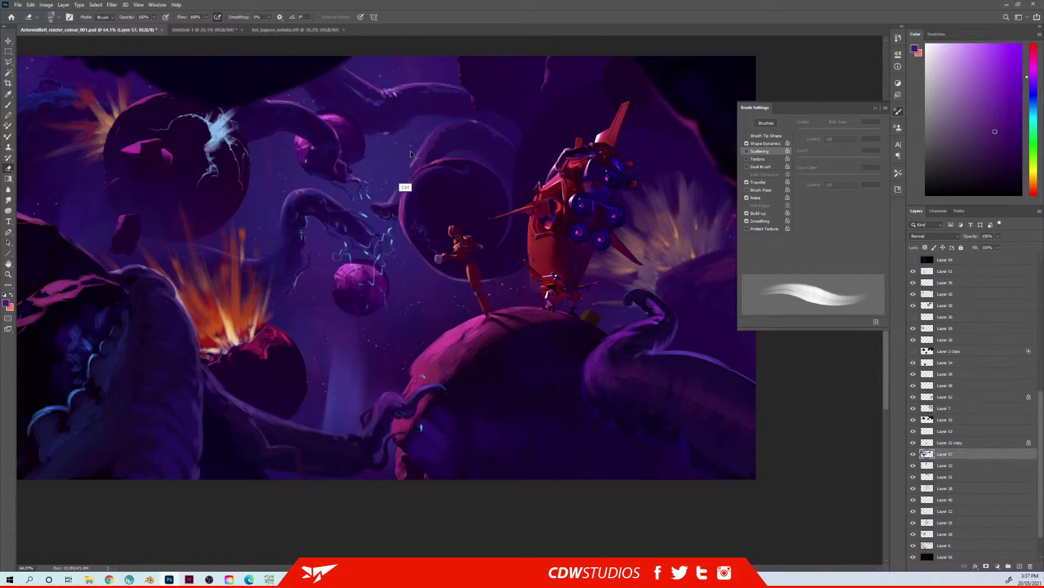
ctrl+right_click(405, 196)
ctrl+shift+click(409, 200)
drag(418, 187, 423, 164)
key(ctrl+z)
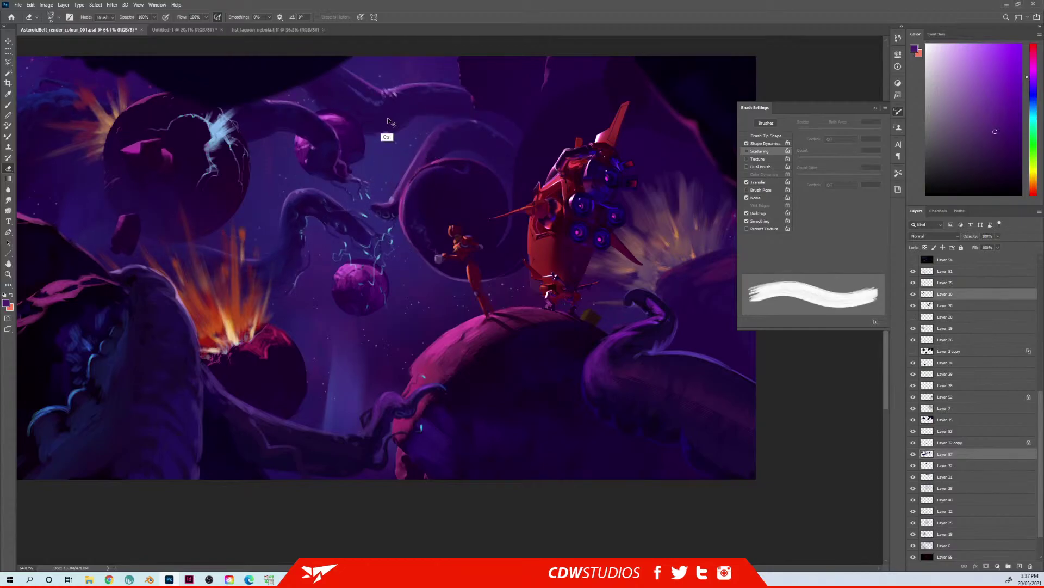
Step: Outline the round asteroid's outer edge beside the tentacle and copy that area from the rim-paint layer onto its own layer
key(l)
click(434, 155)
click(403, 141)
click(349, 222)
click(402, 235)
ctrl+click(449, 179)
click(968, 294)
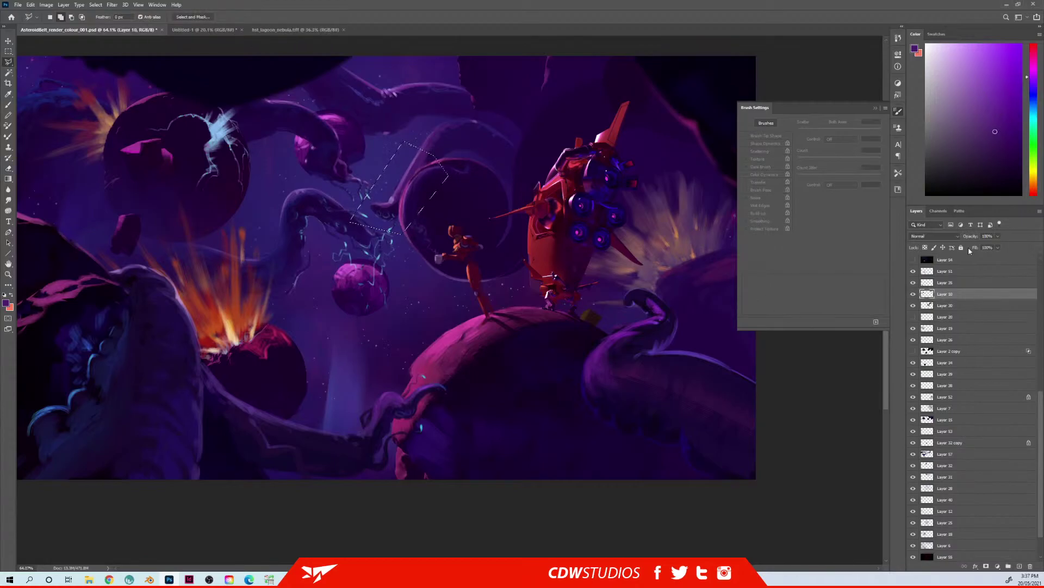
key(ctrl+j)
Step: Merge the copied rim piece with Layer 28, lower in the stack
ctrl+right_click(406, 203)
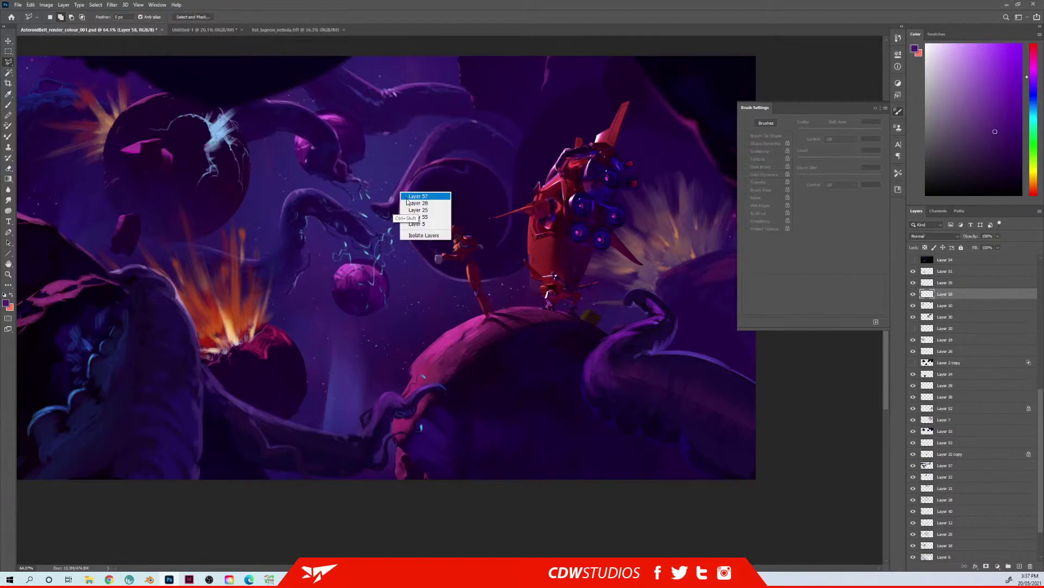
ctrl+shift+click(407, 205)
key(ctrl+])
key(ctrl+z)
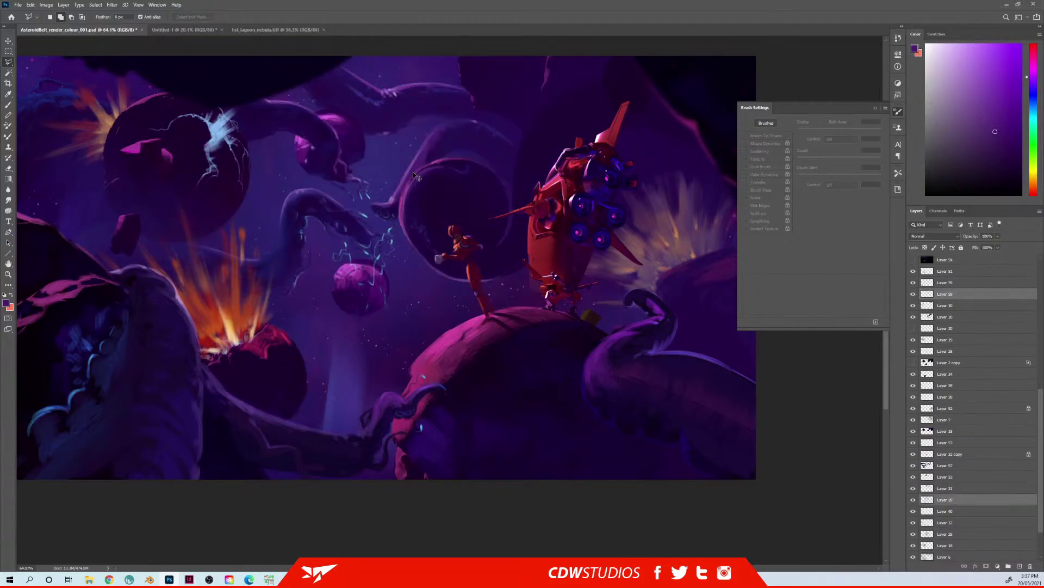
key(ctrl+[)
key(ctrl+e)
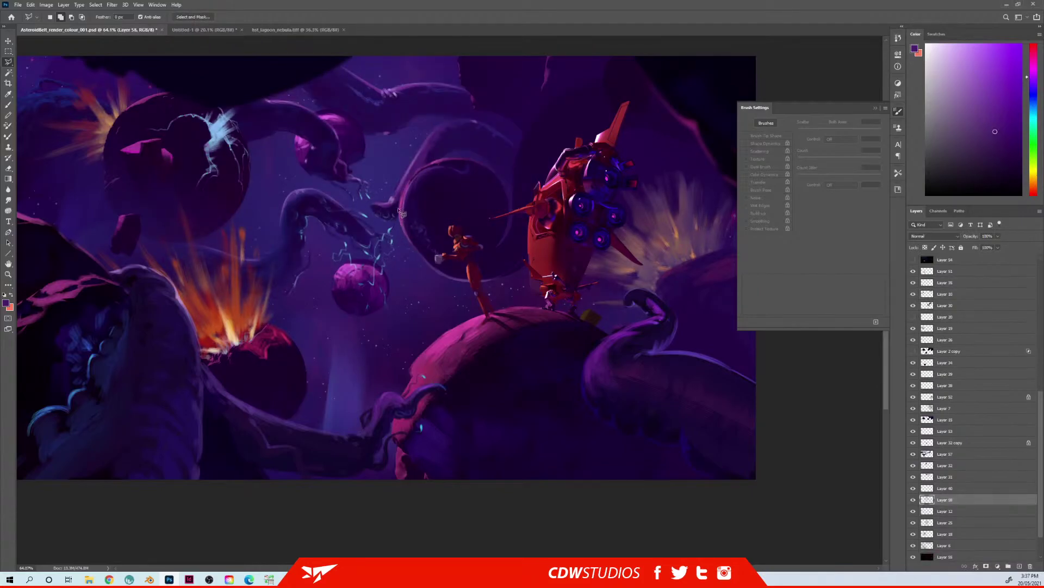
Step: Sample dark purple at the round asteroid's edge and make the tentacle layer, Layer 57, active for erasing
key(b)
alt+click(411, 177)
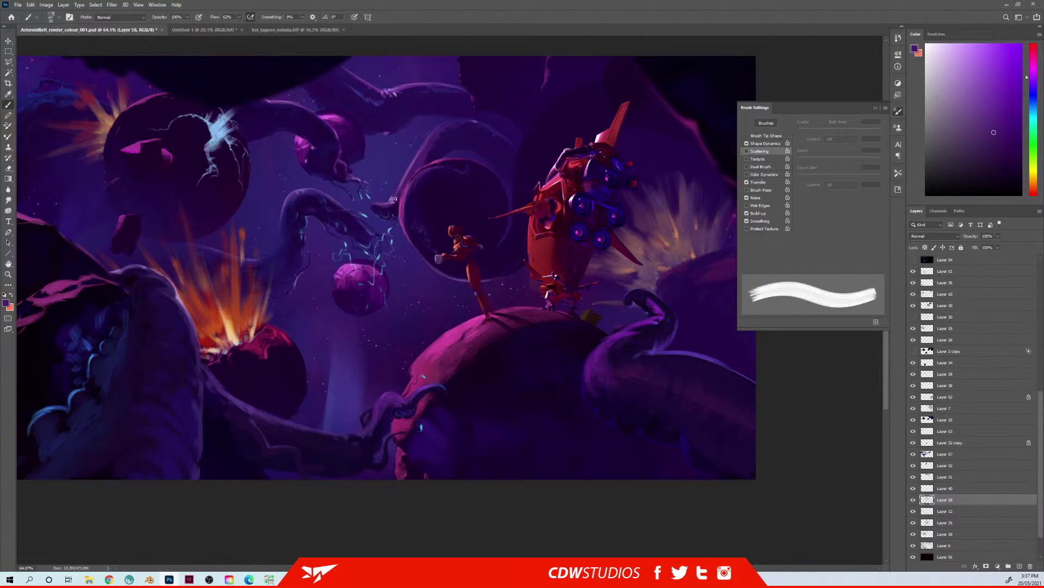
key(e)
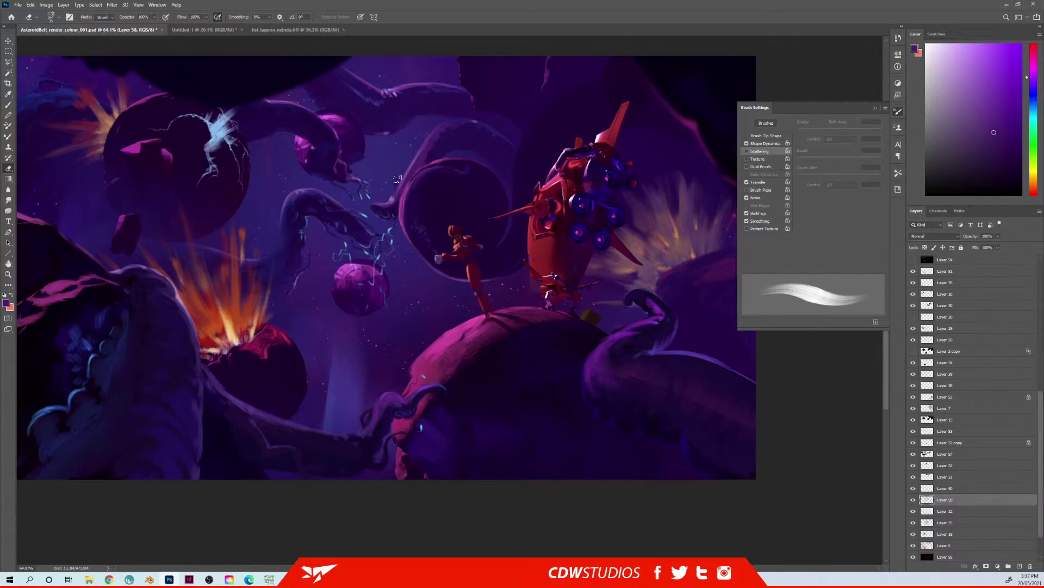
key(ctrl)
ctrl+right_click(401, 191)
click(416, 203)
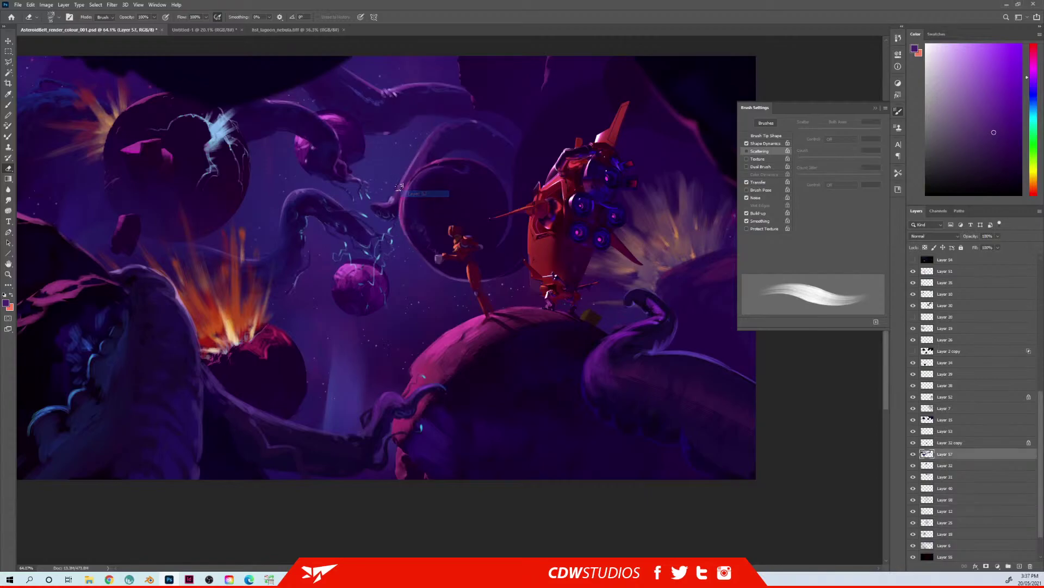
Step: Hide Layer 57 and Layer 25 to isolate the round asteroid from the tentacles
key(ctrl)
key(shift)
ctrl+shift+right_click(405, 190)
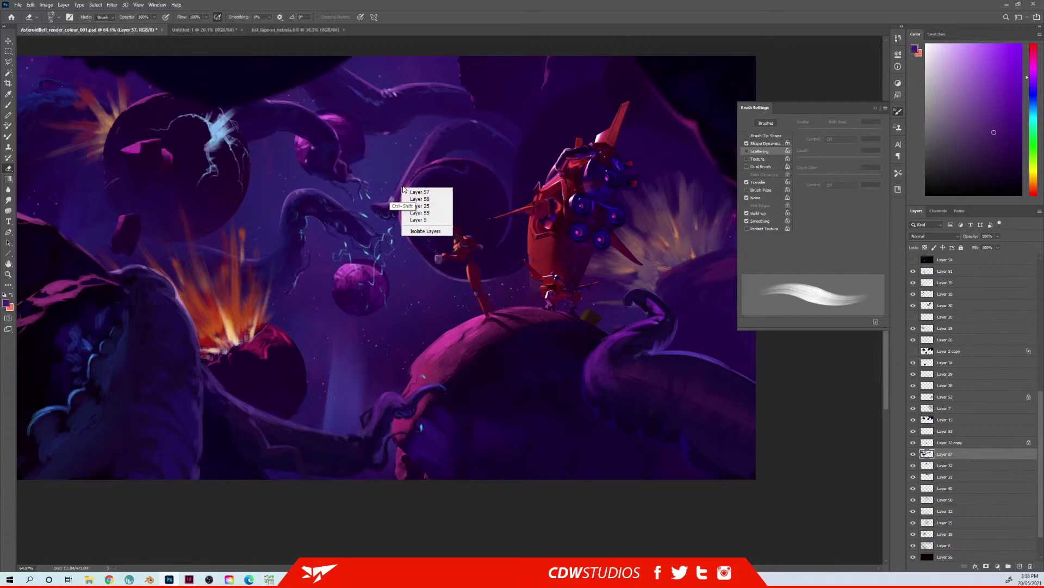
ctrl+shift+click(418, 212)
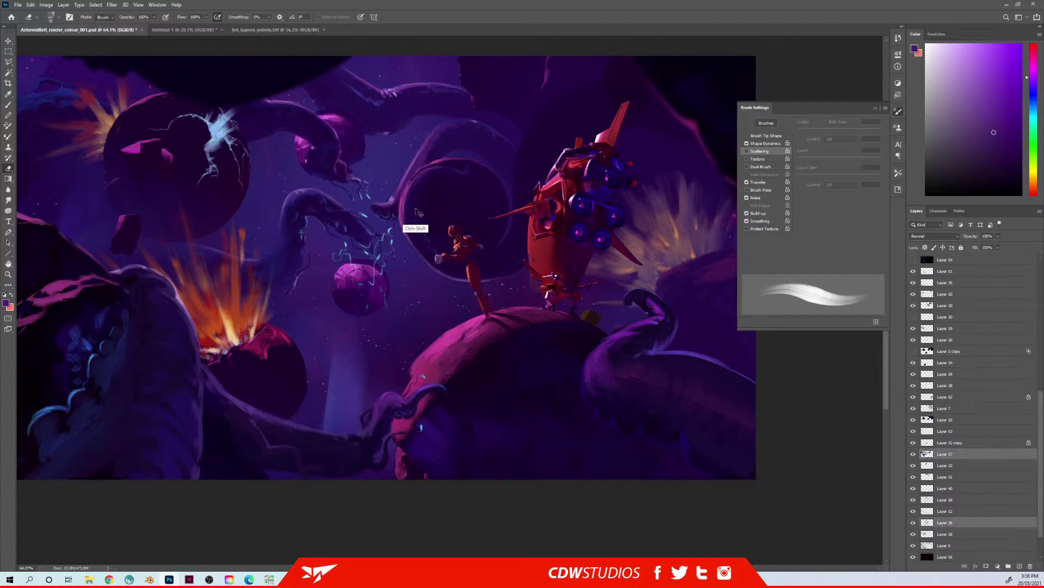
click(914, 455)
click(913, 523)
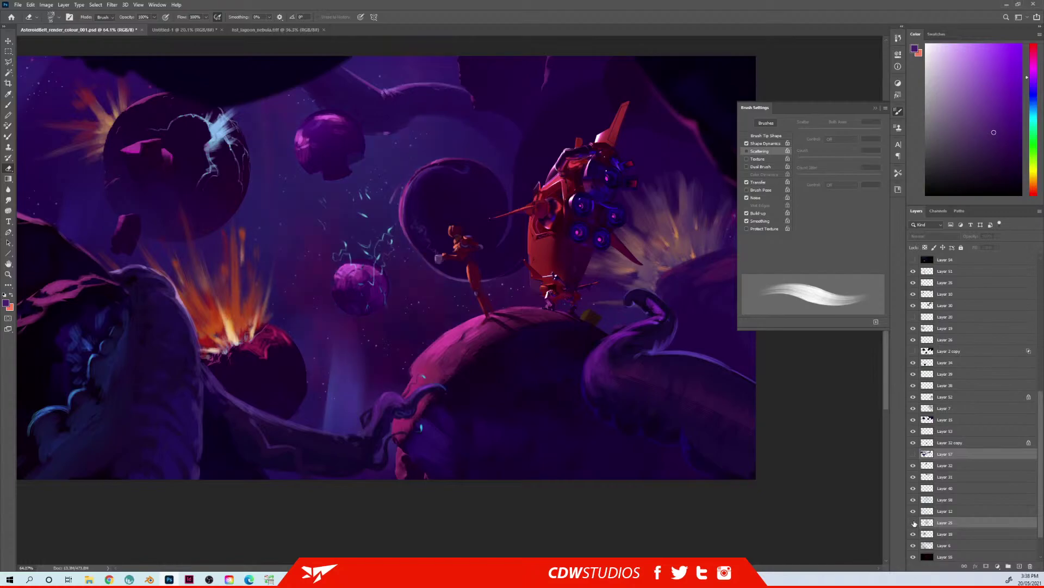
click(966, 459)
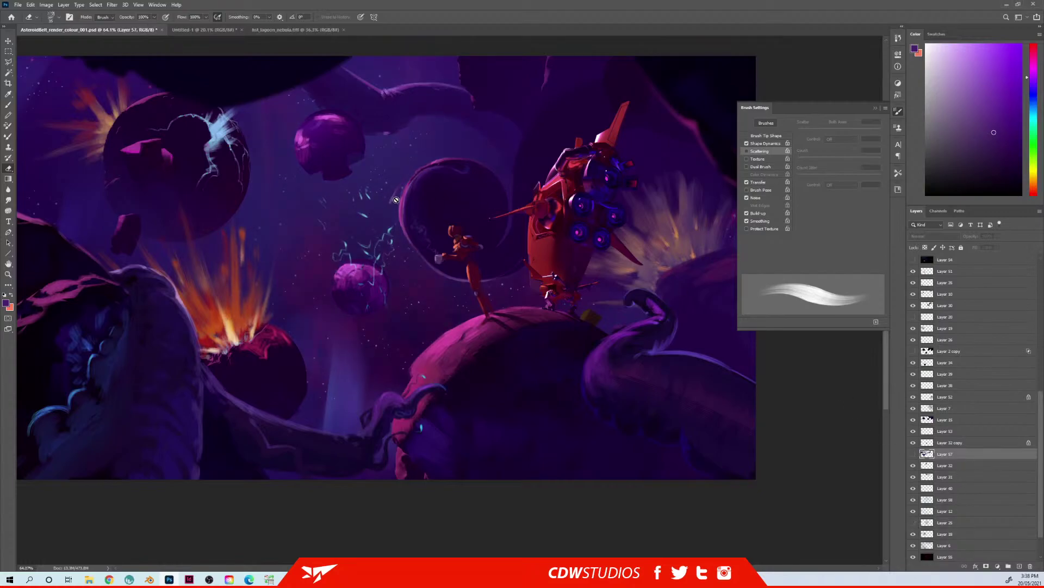
Step: Show Layer 57 again, try moving Layer 58 directly beneath it, and undo the move
ctrl+right_click(395, 202)
click(416, 198)
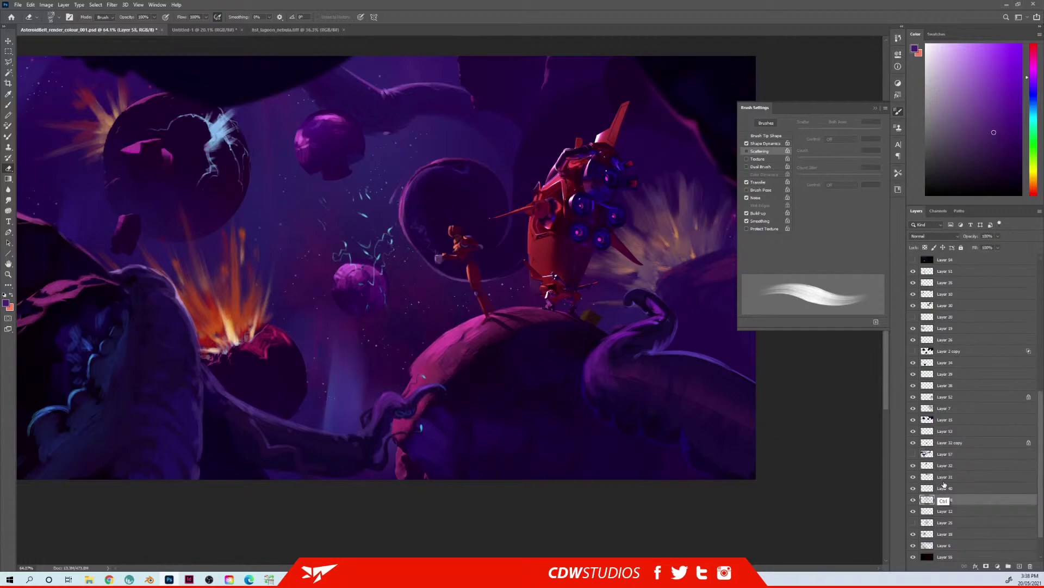
click(912, 456)
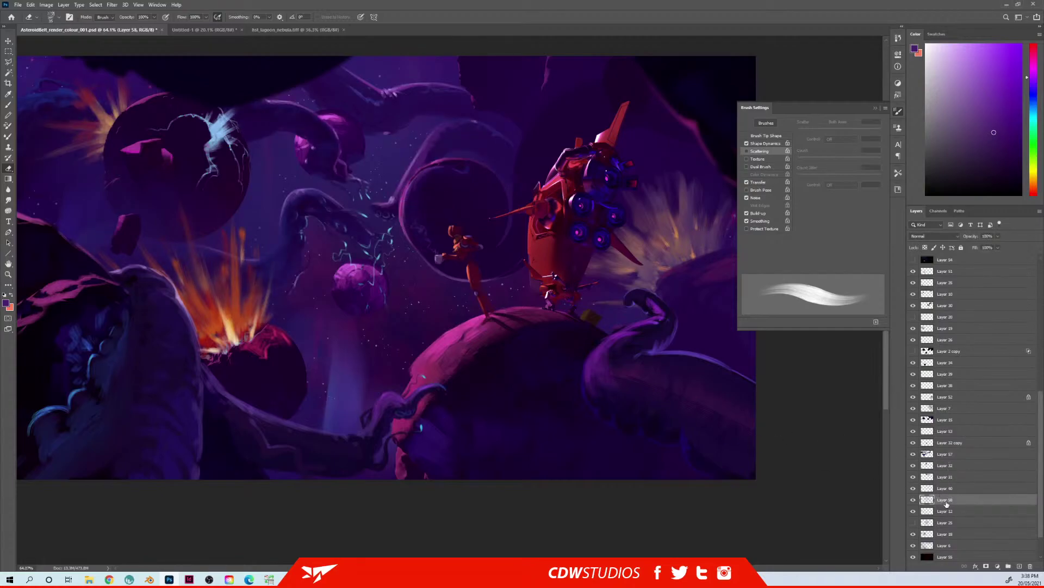
drag(959, 503, 975, 464)
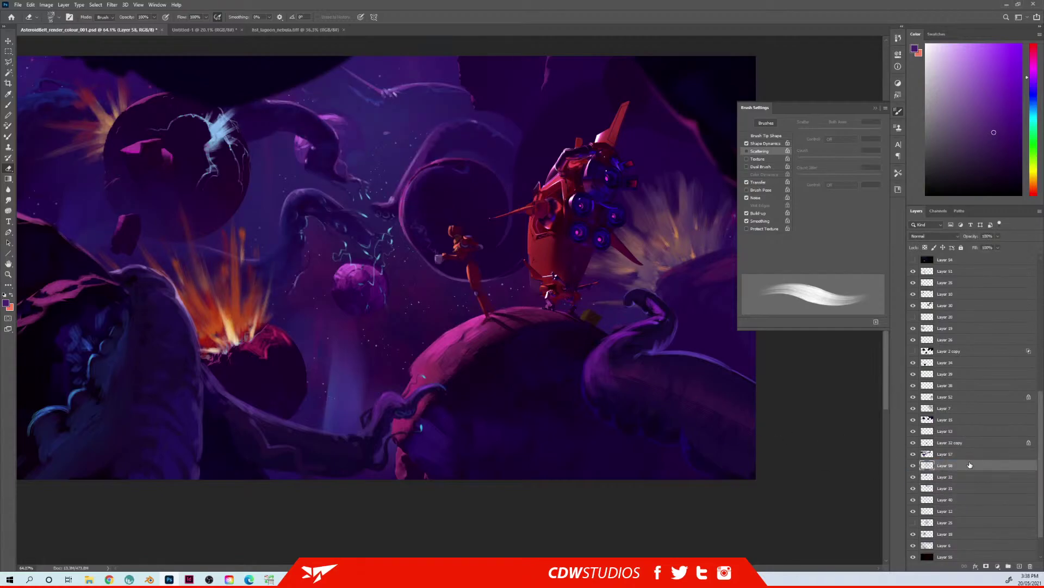
key(ctrl+z)
Step: Toggle the visibility of Layer 58, Layer 57 and the layers between them to examine what each contains
click(913, 499)
click(914, 499)
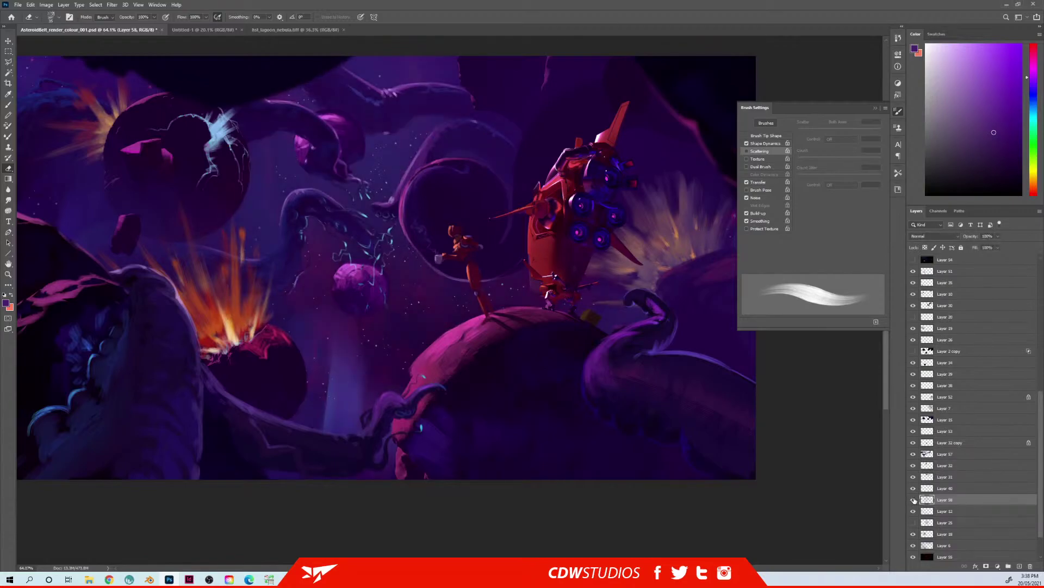
click(914, 454)
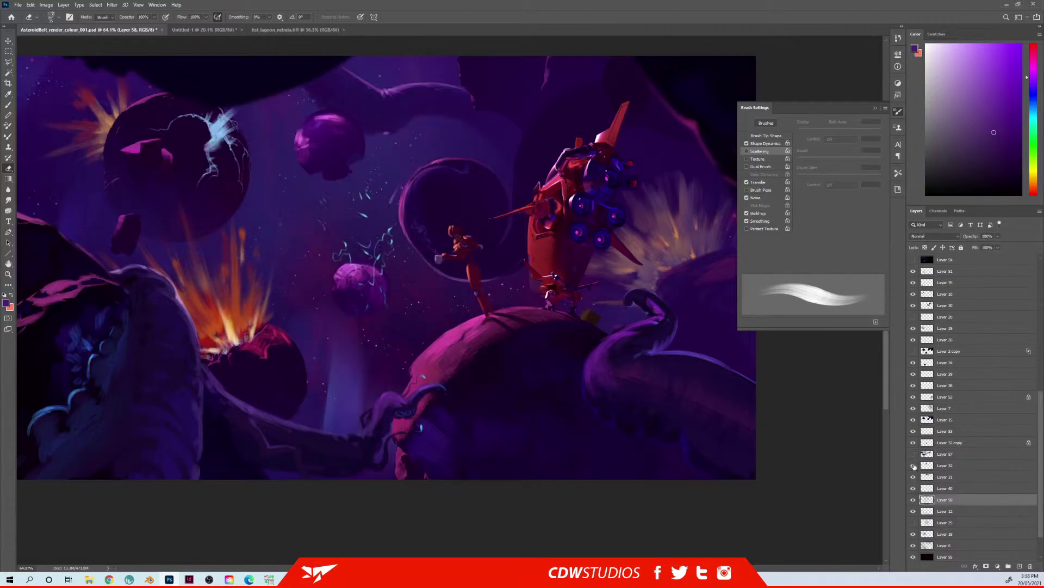
click(914, 467)
click(914, 477)
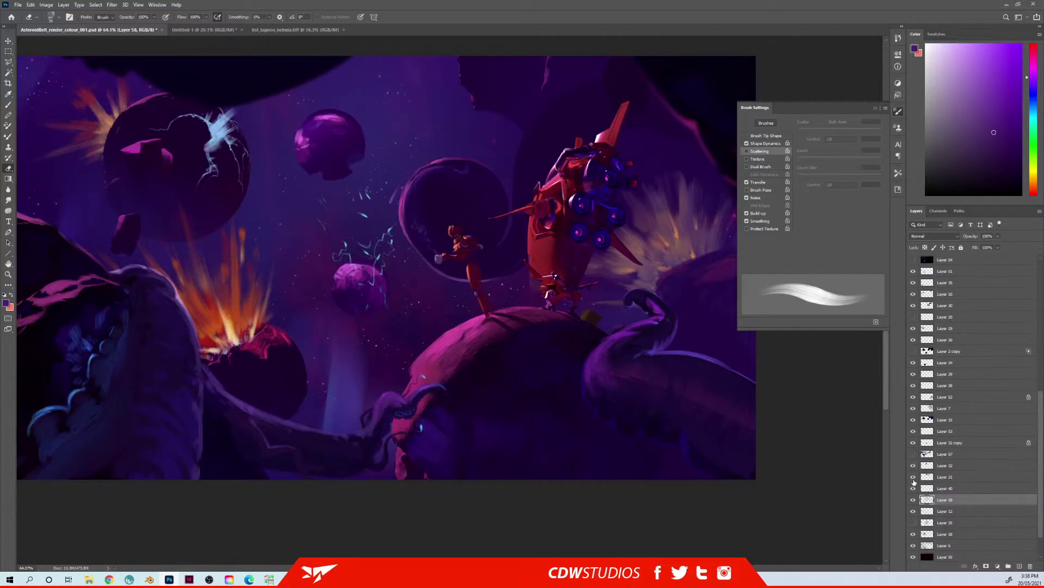
click(913, 488)
click(914, 499)
click(913, 500)
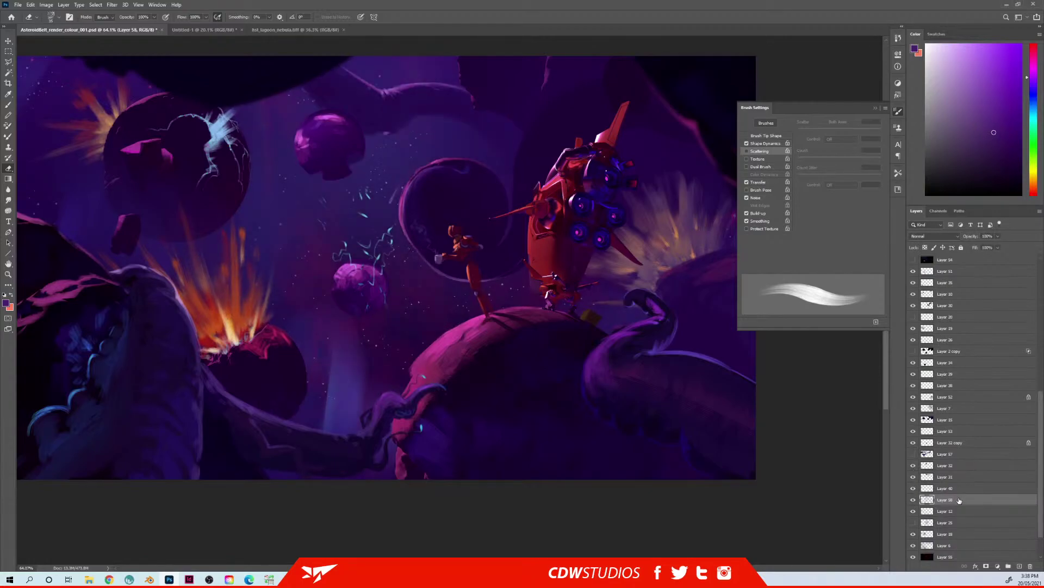
Step: Make Layer 30, picked beside the round asteroid, active for erasing
key(r)
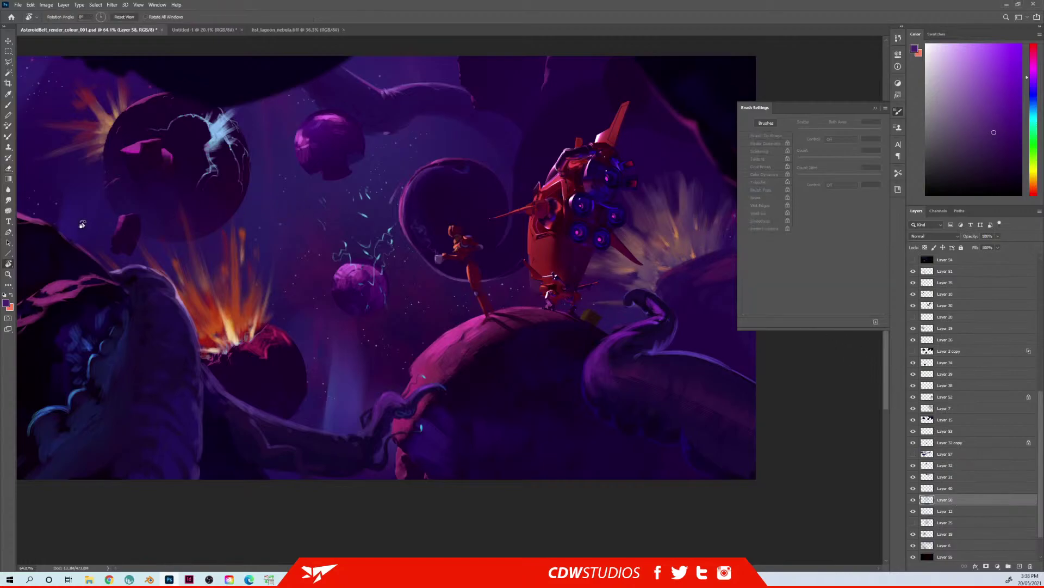
click(8, 200)
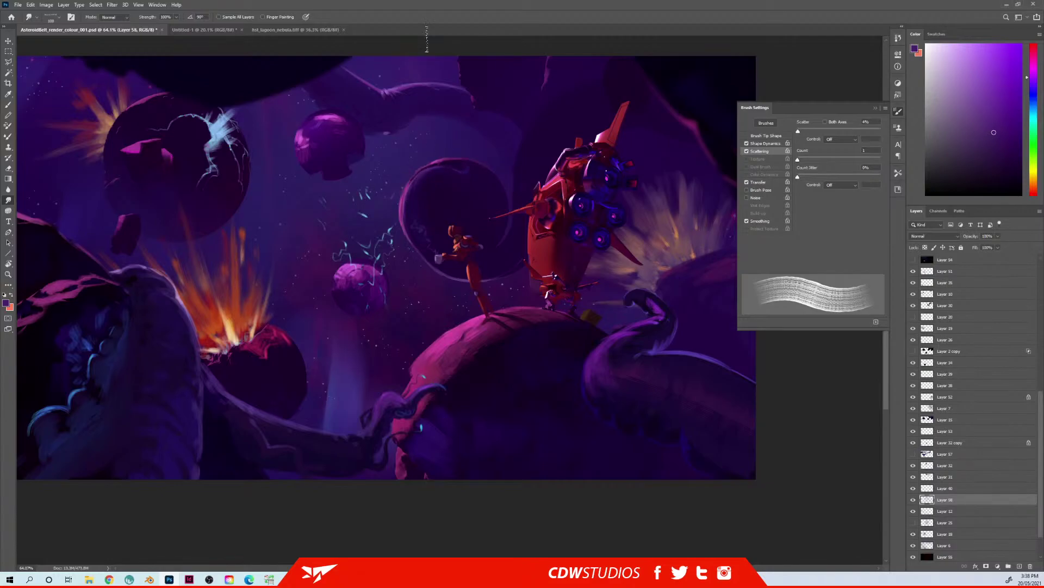
ctrl+right_click(393, 201)
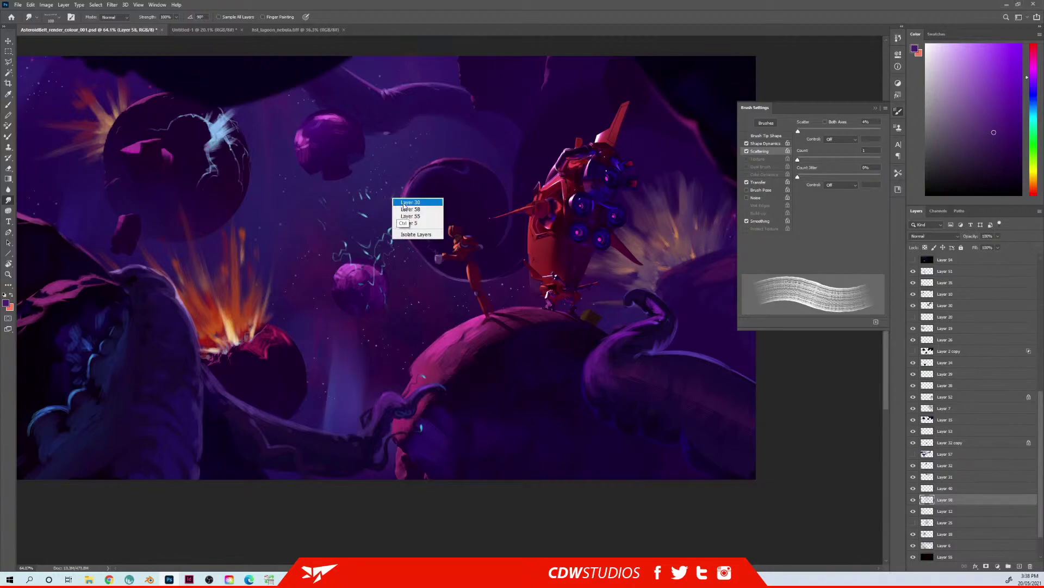
click(405, 202)
key(e)
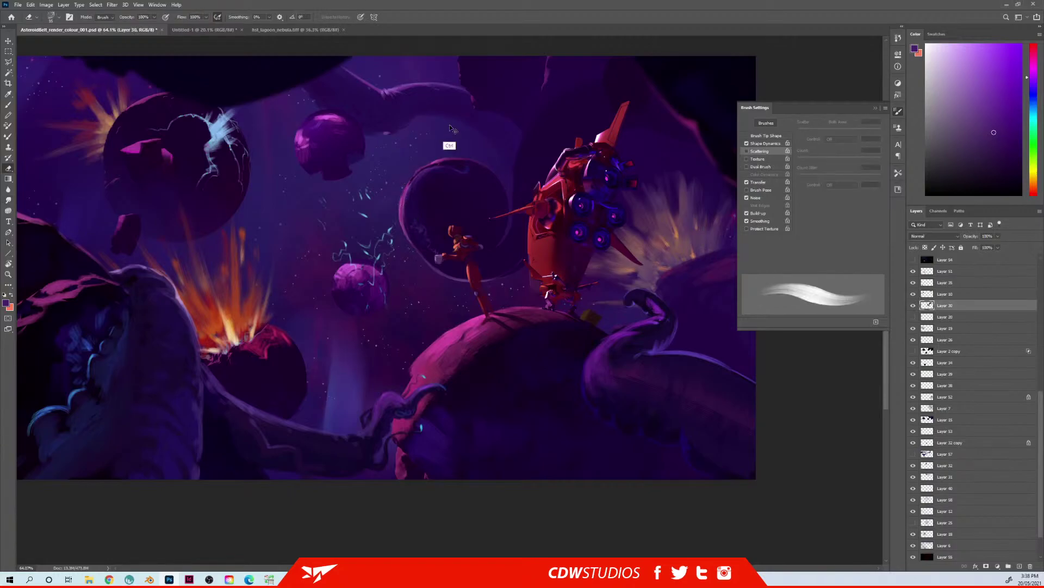
Step: Show and activate Layer 57, sample its purple beside the round asteroid, and repaint the curled tentacle's outer edge
click(913, 454)
click(947, 454)
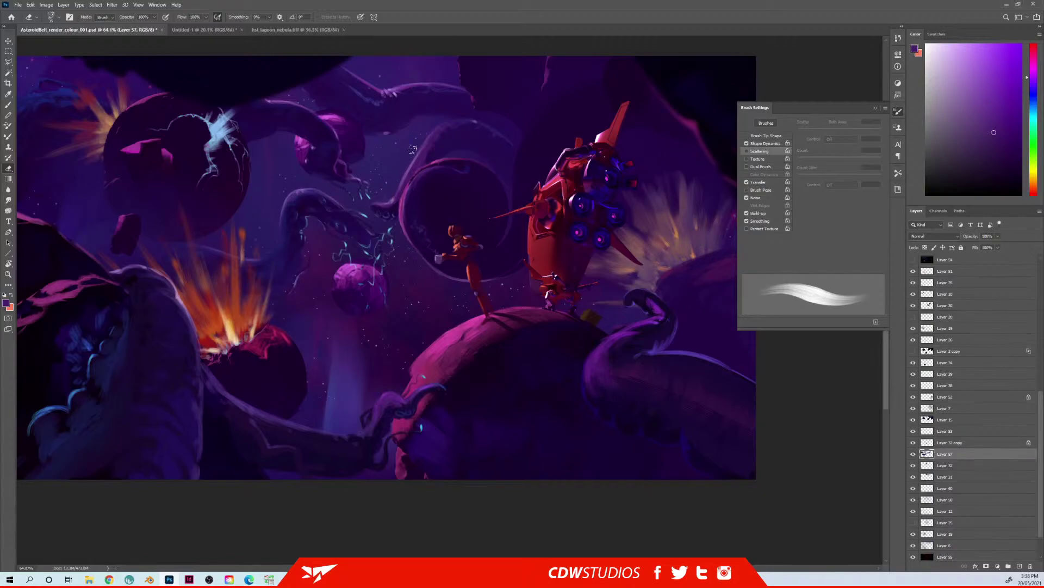
key(b)
alt+click(400, 193)
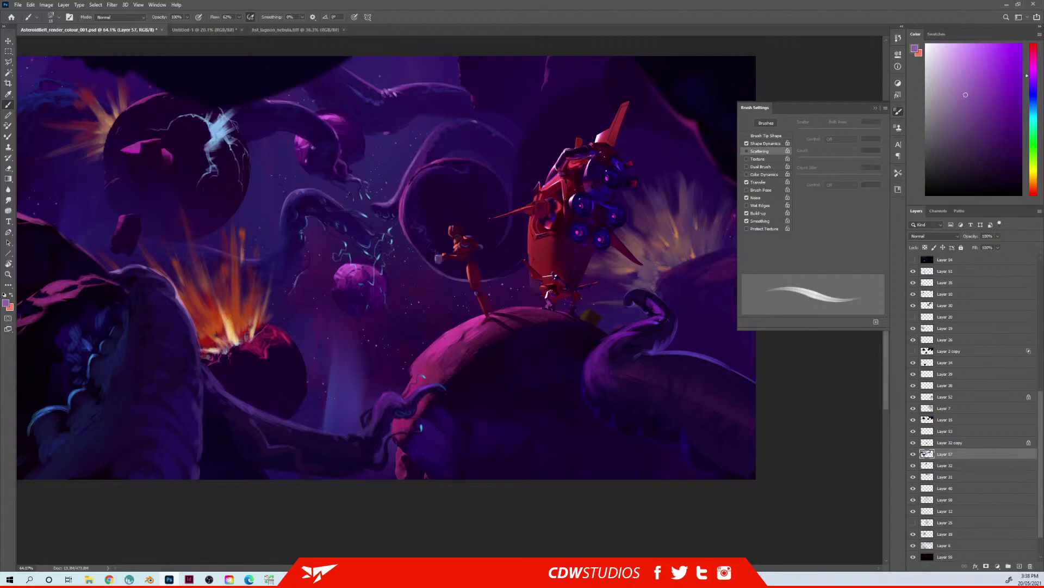
key(])
Step: Paint a thin purple highlight along the crest of the central arched tentacle with a smaller brush
key(ctrl+space)
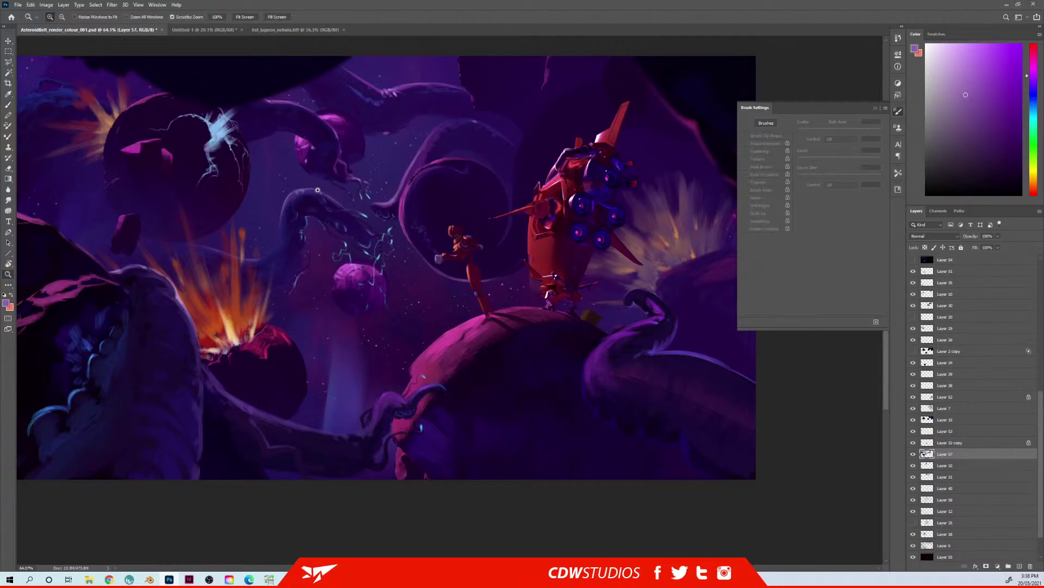
drag(310, 190, 375, 189)
key([)
key([)
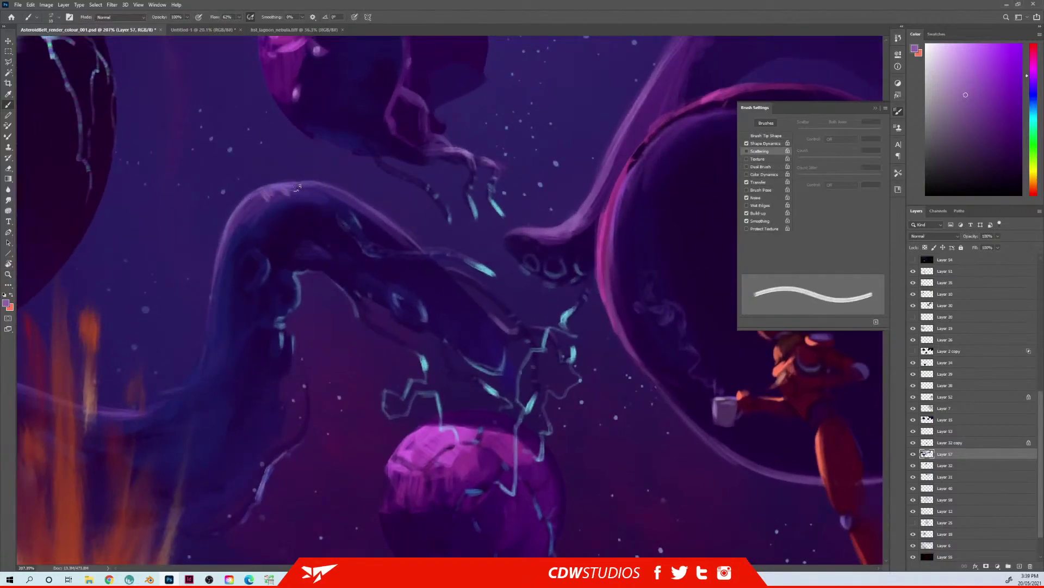
key([)
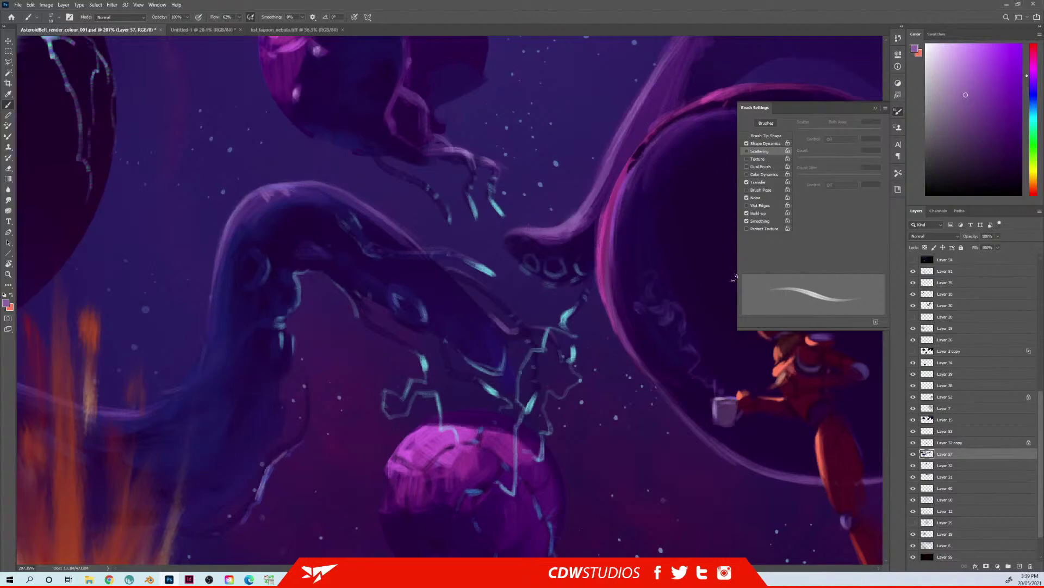
Step: Try new rim-light strokes over the arched tentacle's upper curve, undo them, and sample the blue-violet of its edge
click(1033, 43)
mouse_move(229, 233)
mouse_down()
mouse_move(271, 181)
mouse_move(342, 182)
mouse_up()
key(ctrl+z)
drag(220, 254, 397, 217)
key(ctrl+z)
drag(272, 174, 215, 233)
mouse_move(245, 187)
mouse_down()
mouse_move(317, 170)
mouse_move(231, 193)
mouse_move(337, 180)
mouse_move(288, 164)
mouse_move(381, 198)
mouse_up()
key(ctrl+z)
key(ctrl+z)
key(ctrl+z)
key(ctrl+z)
alt+click(298, 183)
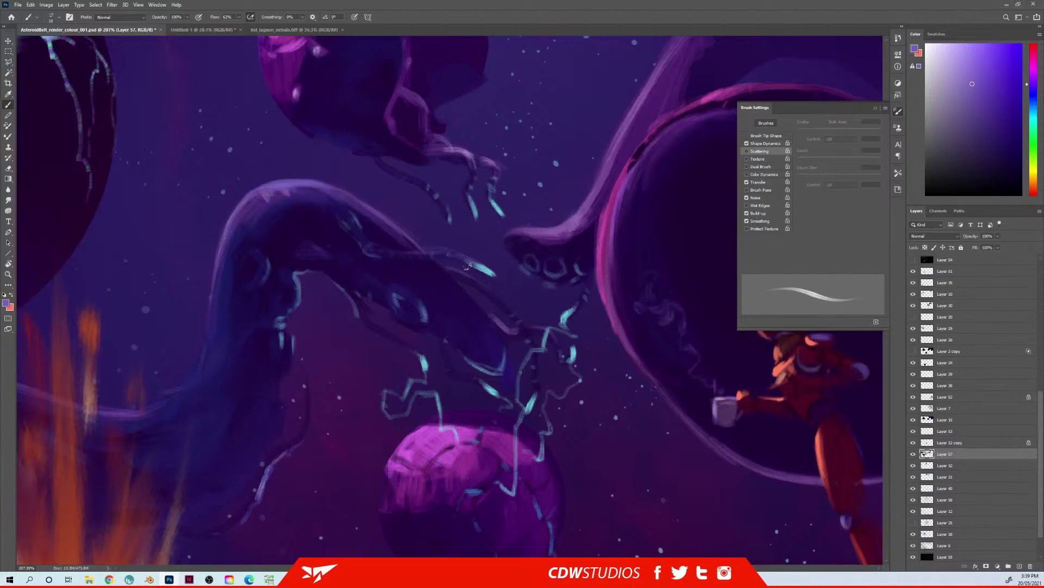
Step: Sample dark violet from the tentacle wrapping the small magenta asteroid and shade its lower end with a larger brush
drag(496, 360, 364, 296)
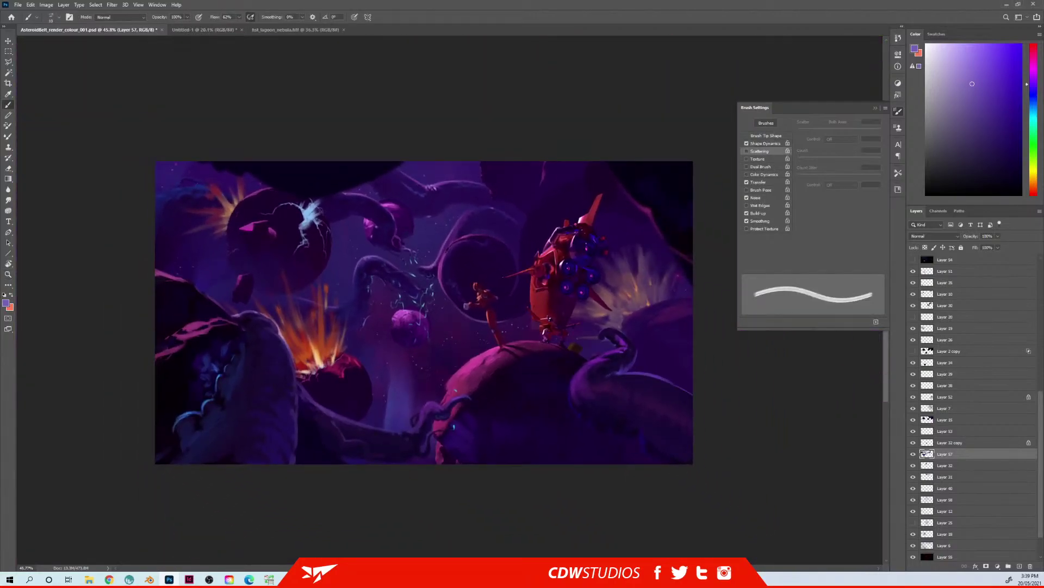
drag(401, 245, 437, 234)
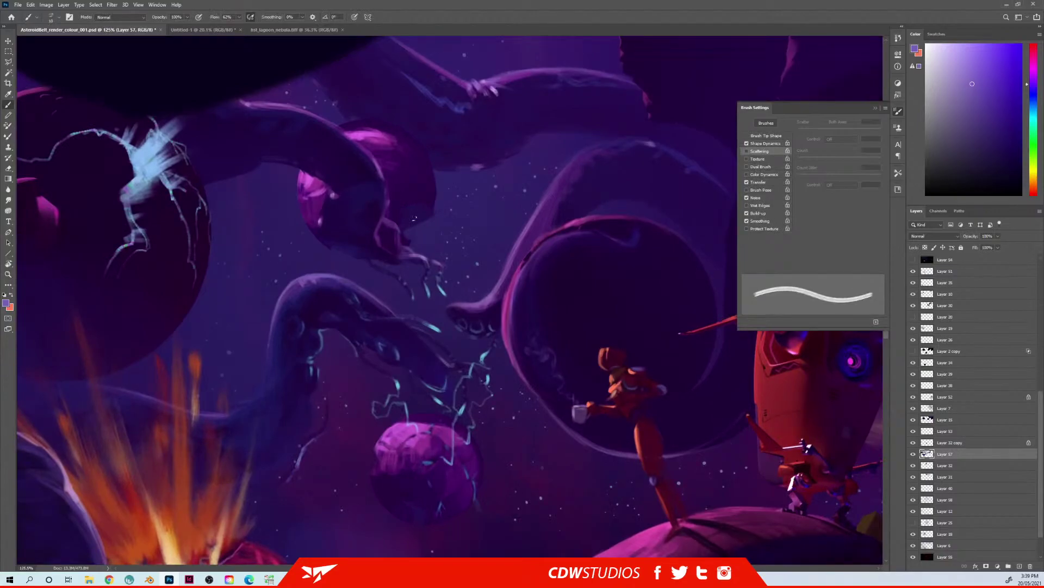
key(bracketright)
key(bracketright)
key(bracketright)
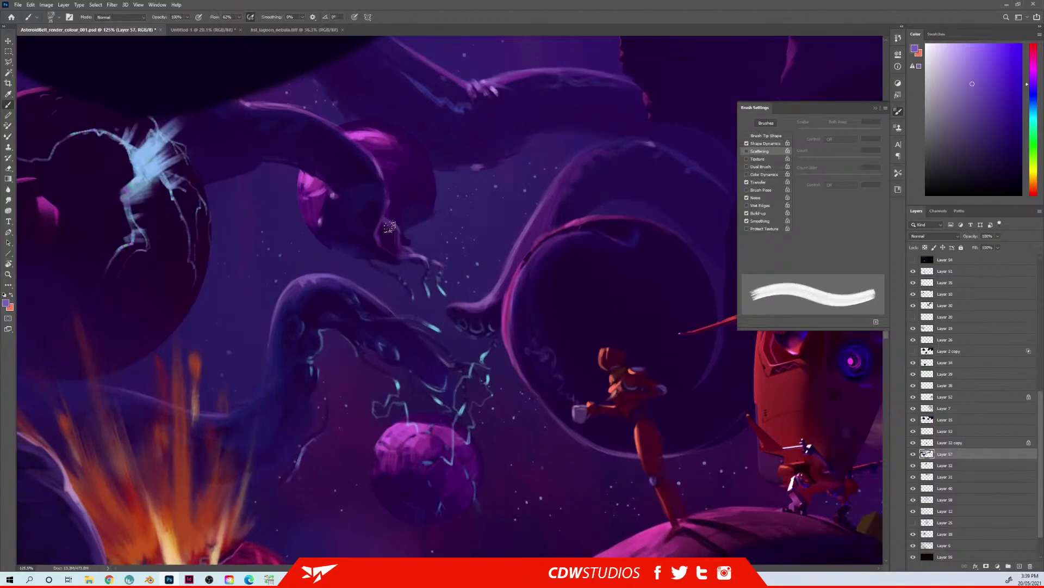
key(alt)
alt+click(357, 202)
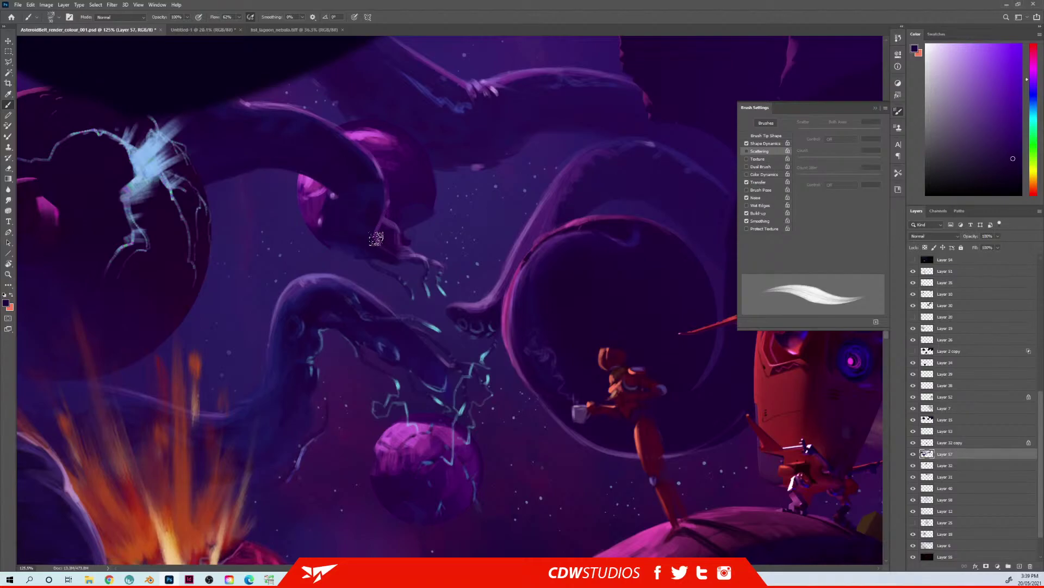
Step: Sample bright magenta from the small asteroid's lit side, add fine touches beside the wrapping tentacle, and erase stray dark paint there
alt+click(308, 197)
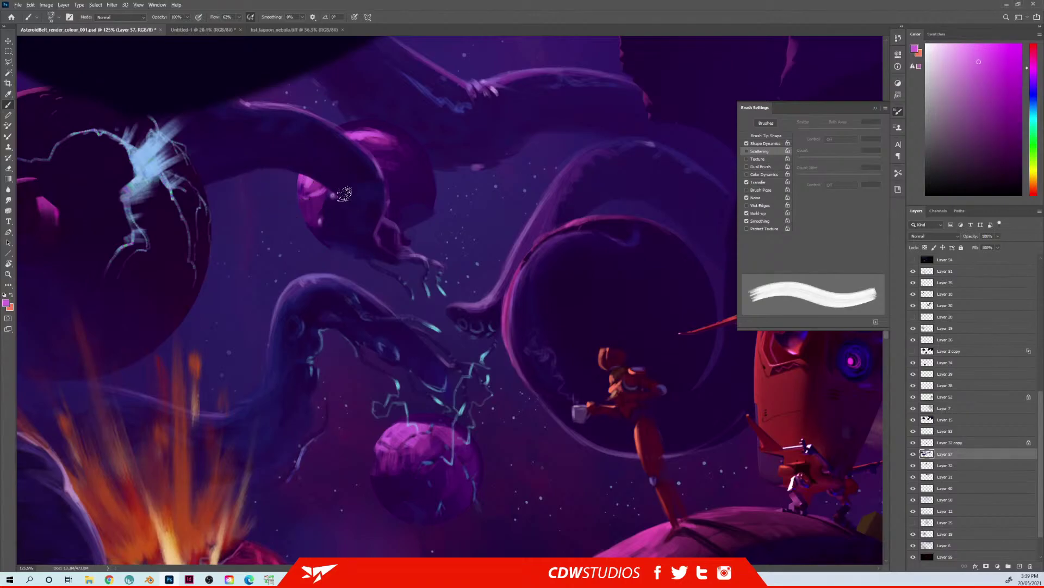
key(bracketleft)
key(bracketleft)
key(bracketleft)
key(bracketleft)
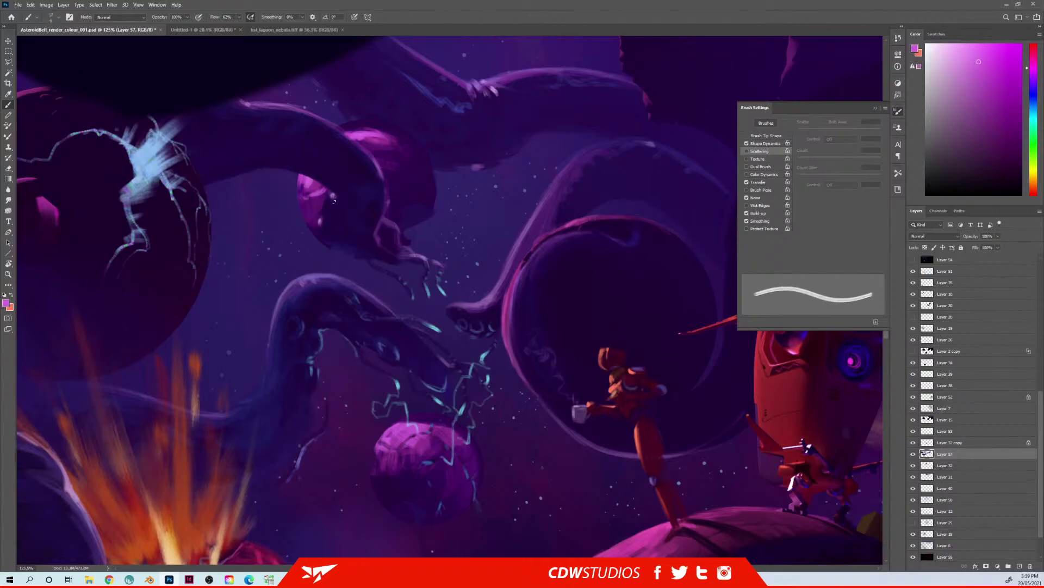
key(bracketleft)
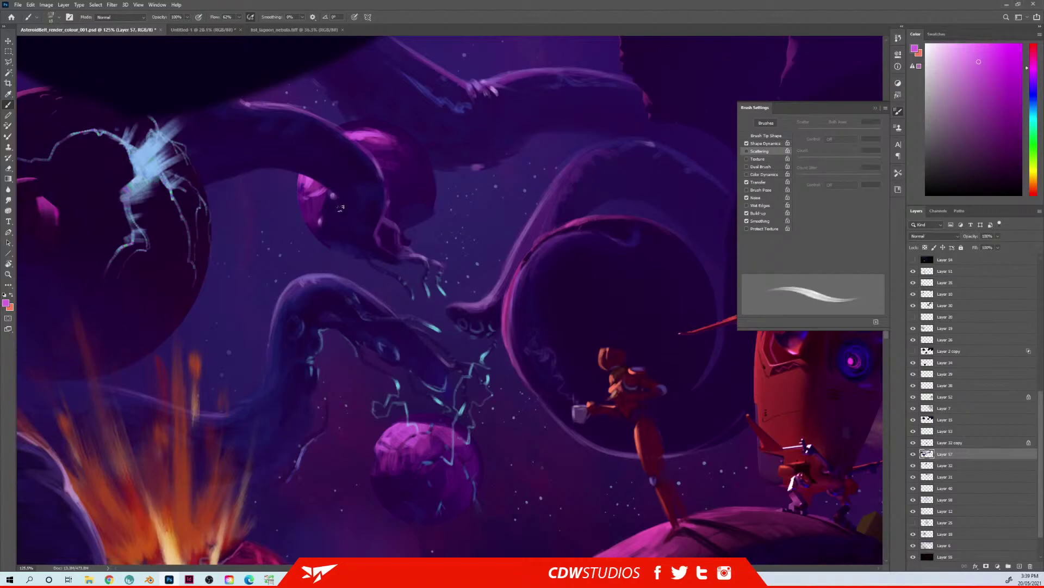
key(bracketleft)
key(bracketleft)
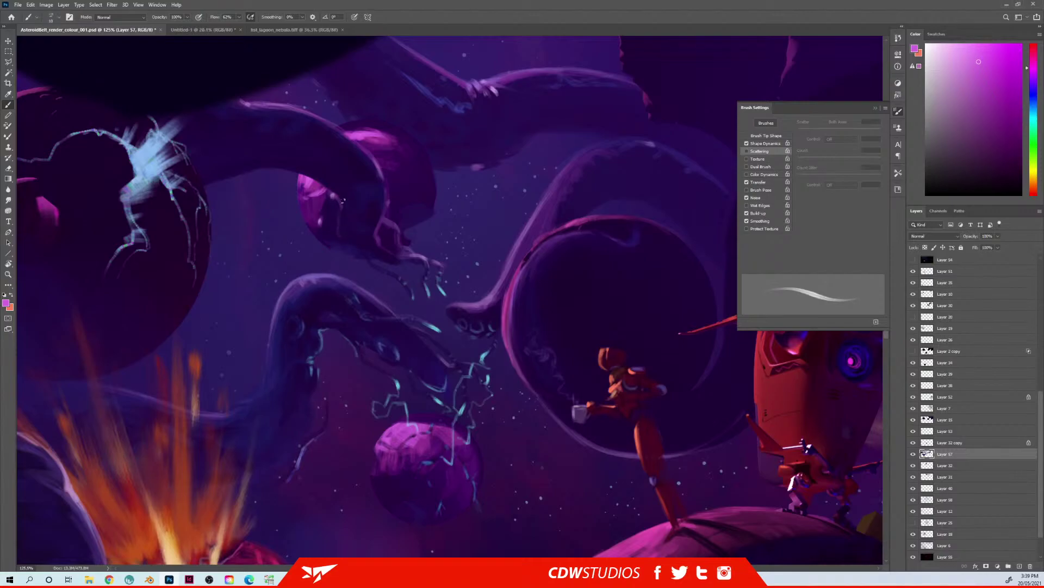
key(e)
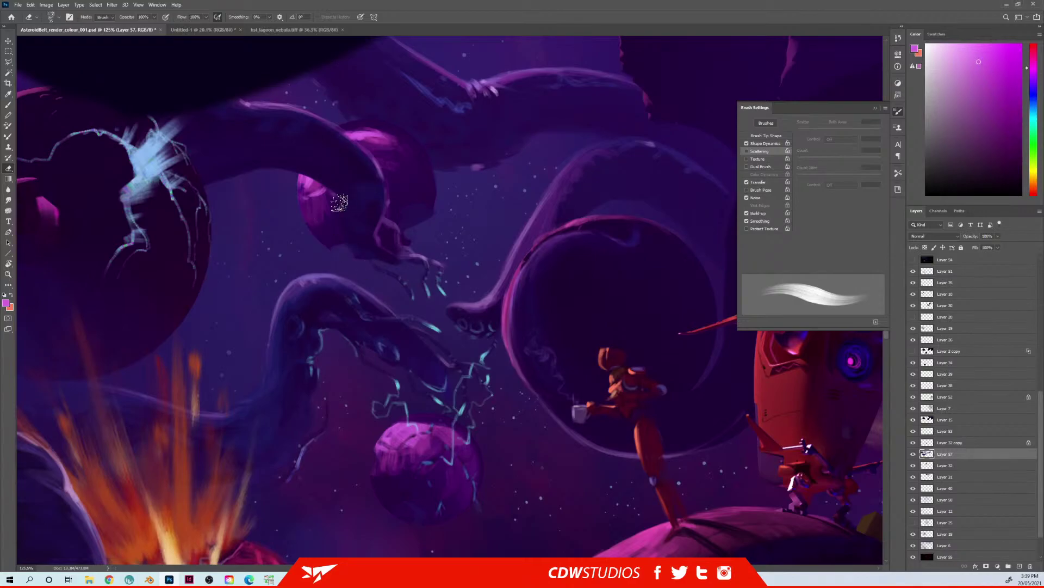
Step: Sample dark violets from the wrapping tentacle and repaint its inner edge and lower end over the magenta asteroid
key(b)
alt+click(363, 204)
key(bracketright)
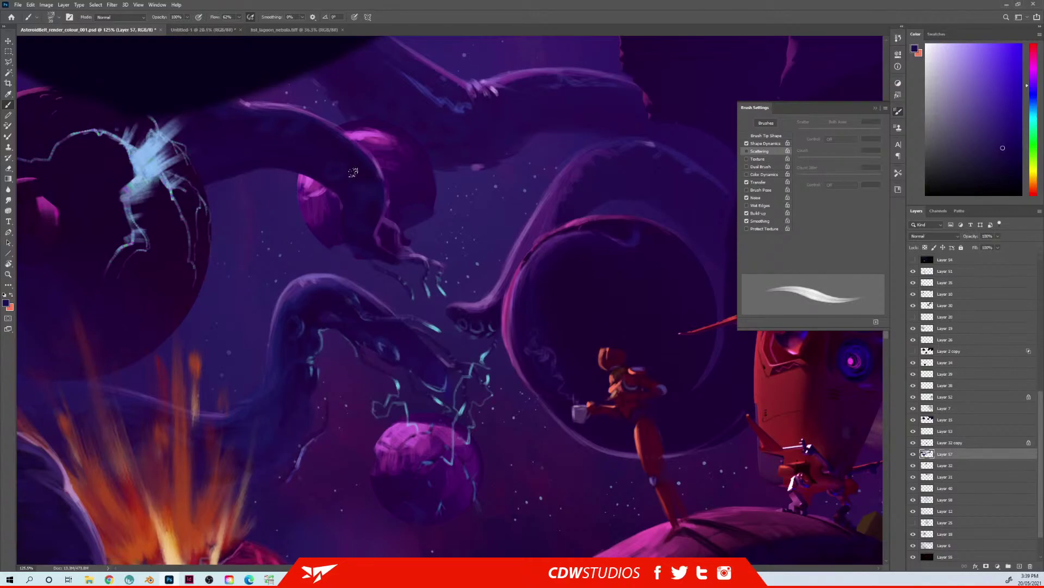
key(bracketleft)
alt+click(347, 212)
alt+click(371, 193)
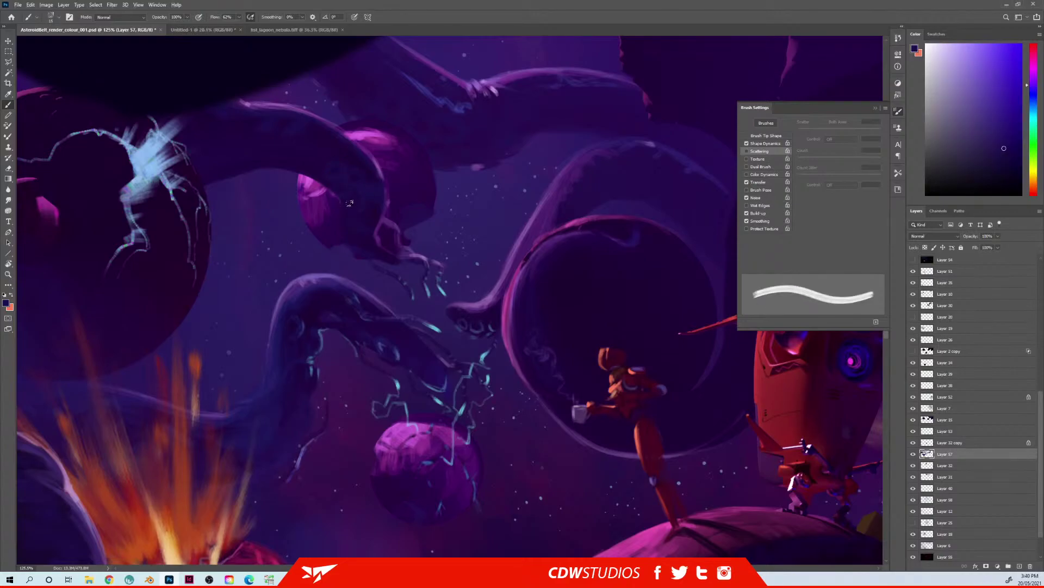
alt+click(346, 252)
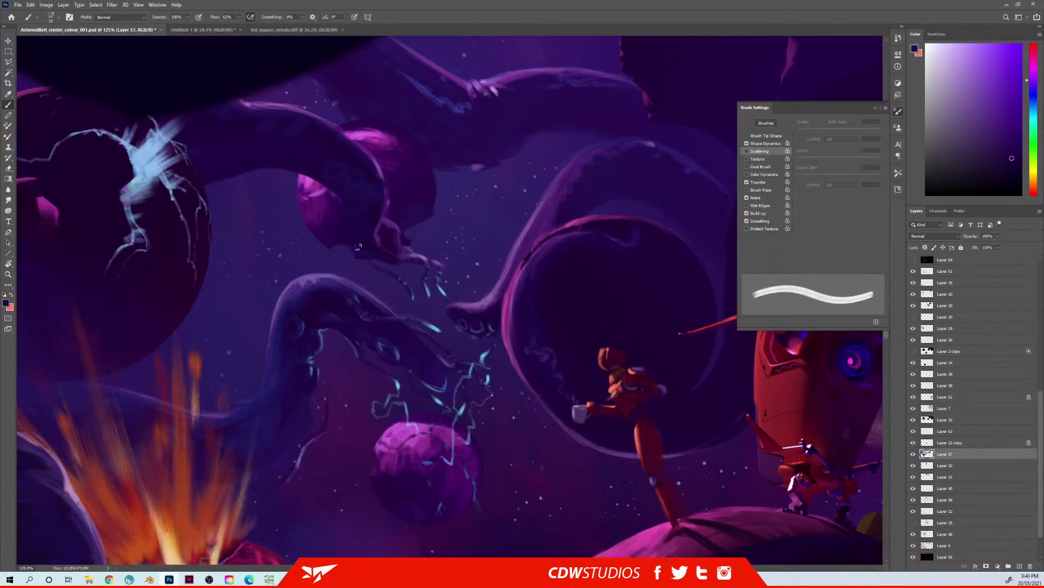
Step: Paint small sucker details on the wrapping tentacle's underside with a finer brush and a brighter blue-violet
alt+click(370, 205)
key(bracketleft)
key(bracketleft)
key(bracketleft)
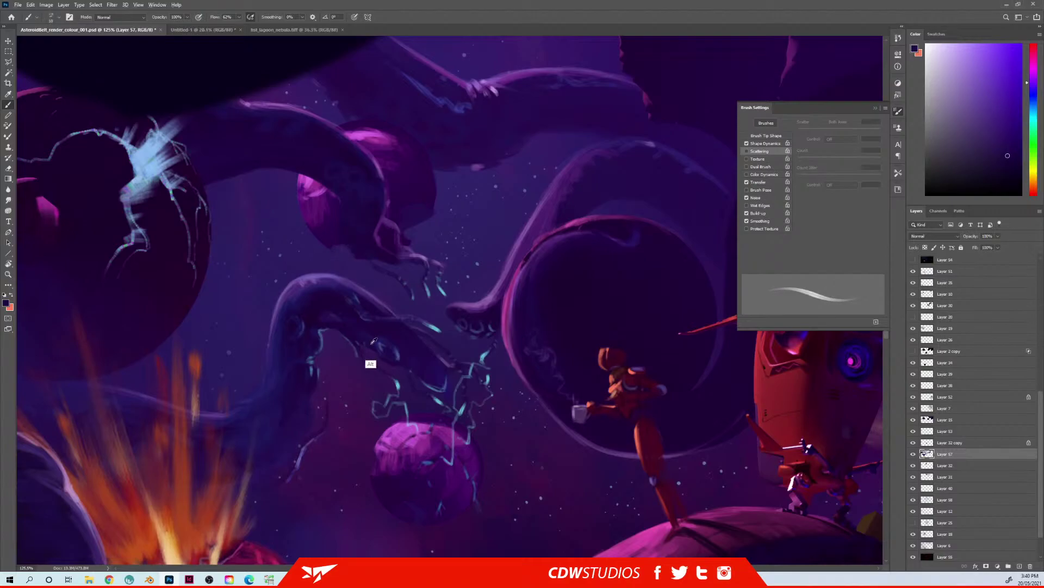
click(998, 100)
drag(423, 249, 380, 281)
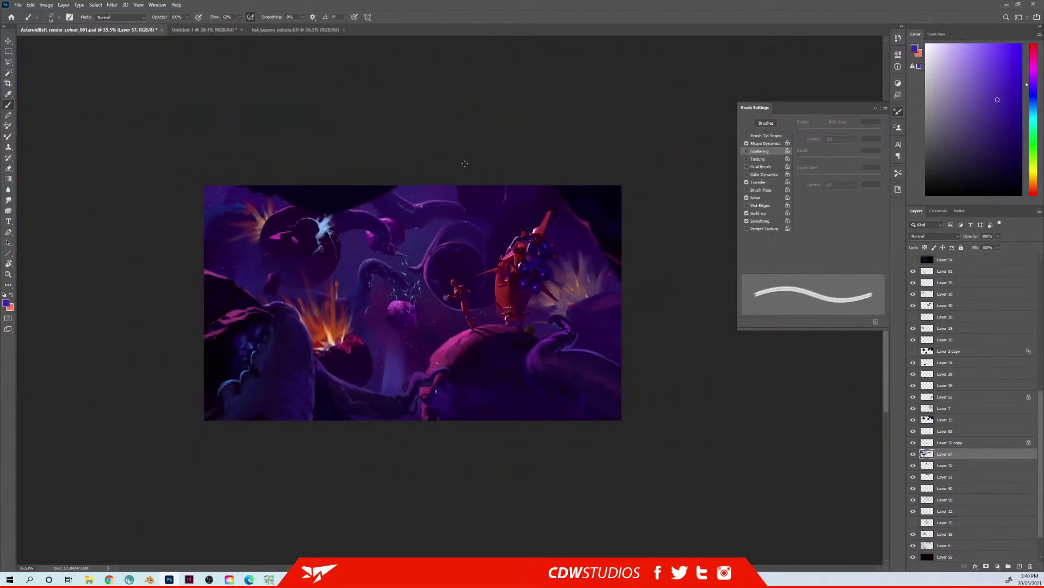
Step: Sample the tentacle's dark blue-violet and shade its inner edge where it crosses the magenta asteroid's lit side
drag(366, 209, 411, 222)
key(bracketright)
key(bracketright)
alt+click(413, 276)
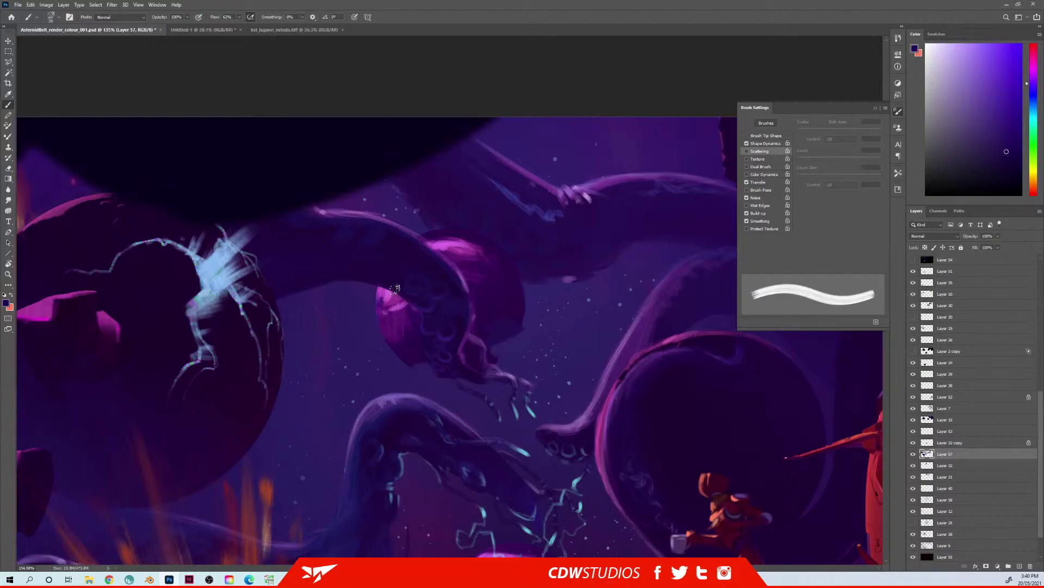
key(bracketleft)
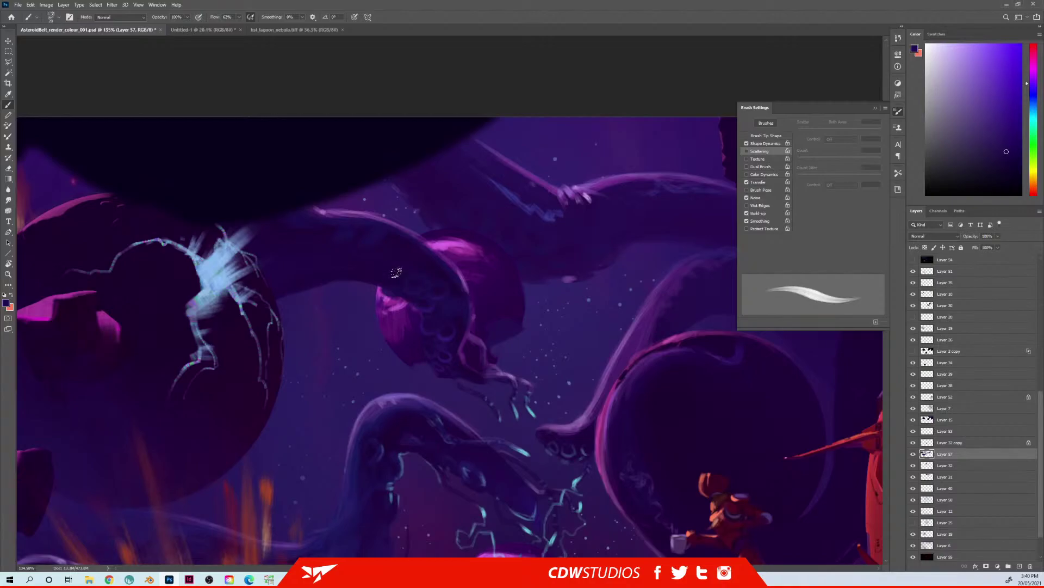
drag(374, 285, 351, 281)
key(bracketright)
Step: Examine the whole composition, then the central tentacles and asteroids up close, to judge the reworked shading
key(z)
drag(454, 281, 405, 288)
drag(418, 303, 338, 245)
drag(422, 290, 410, 292)
drag(433, 326, 421, 287)
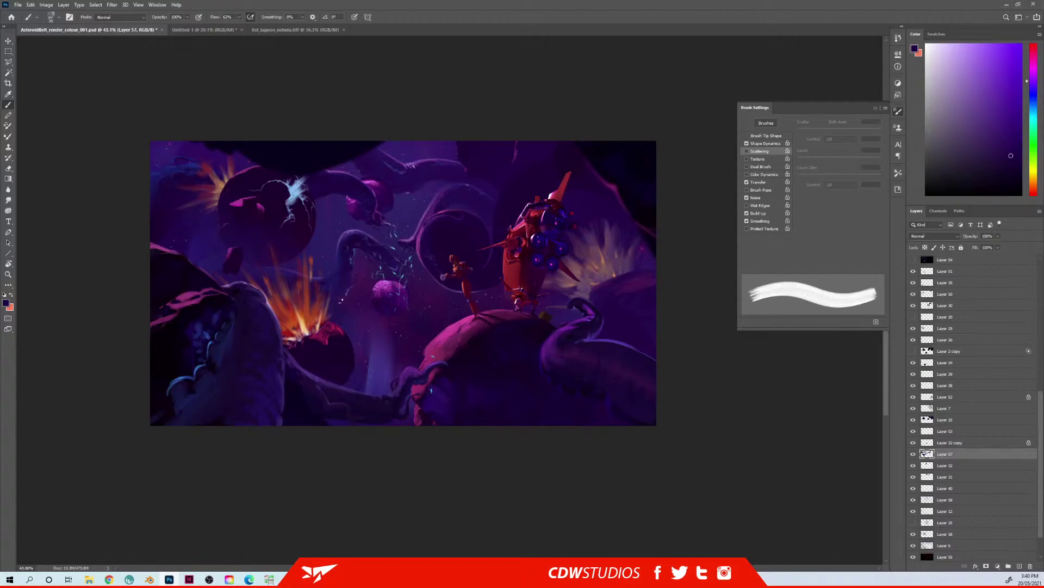
drag(382, 312, 379, 291)
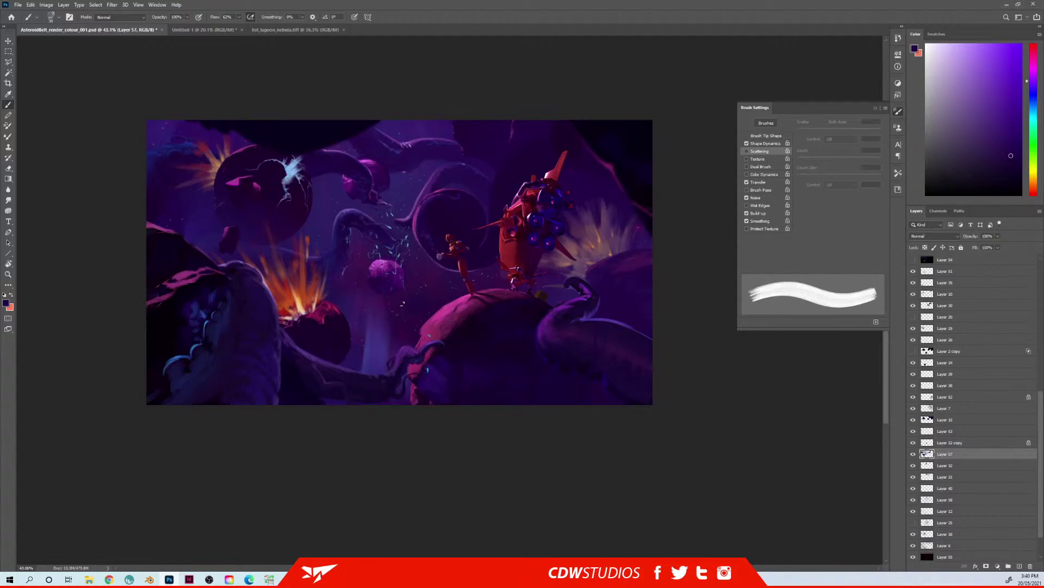
mouse_move(397, 272)
mouse_down()
mouse_move(405, 231)
mouse_move(447, 238)
mouse_move(438, 235)
mouse_up()
key(z)
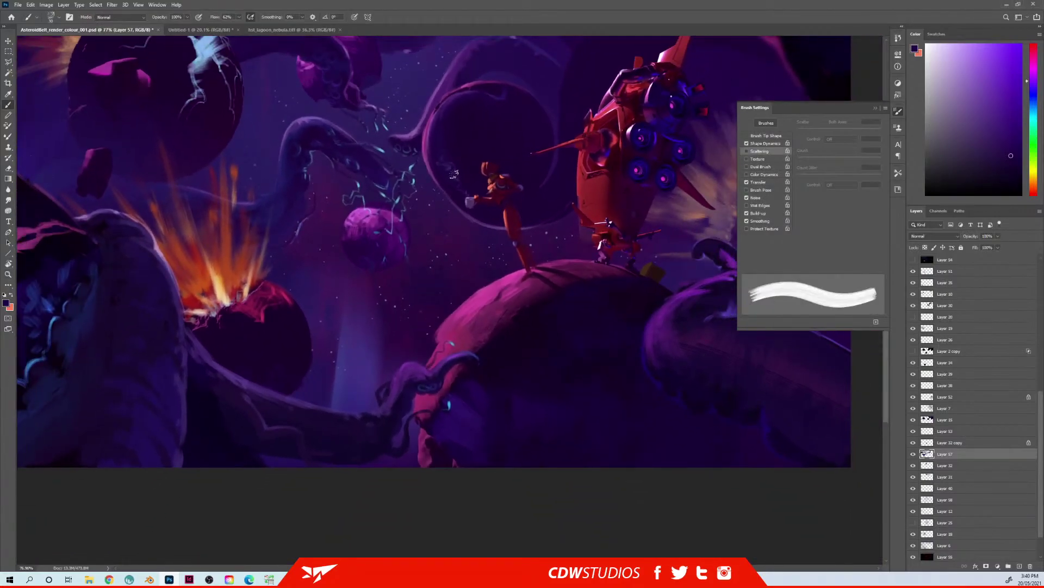
Step: Sample purple from the lower round asteroid, show the Linear Dodge glow layer Layer 54, and lower its opacity to 76%
alt+click(364, 212)
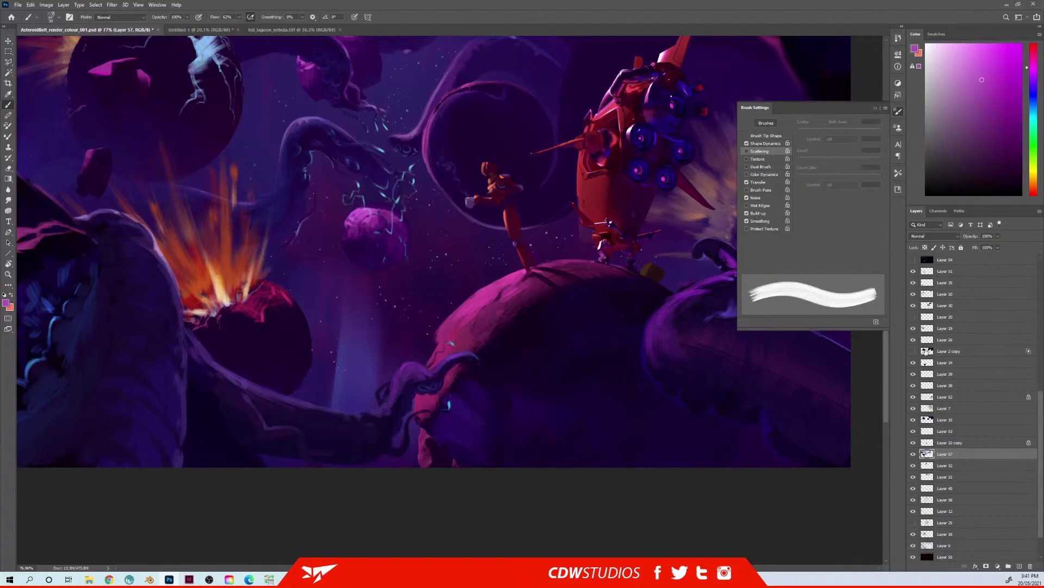
click(914, 259)
drag(499, 233, 460, 234)
click(914, 260)
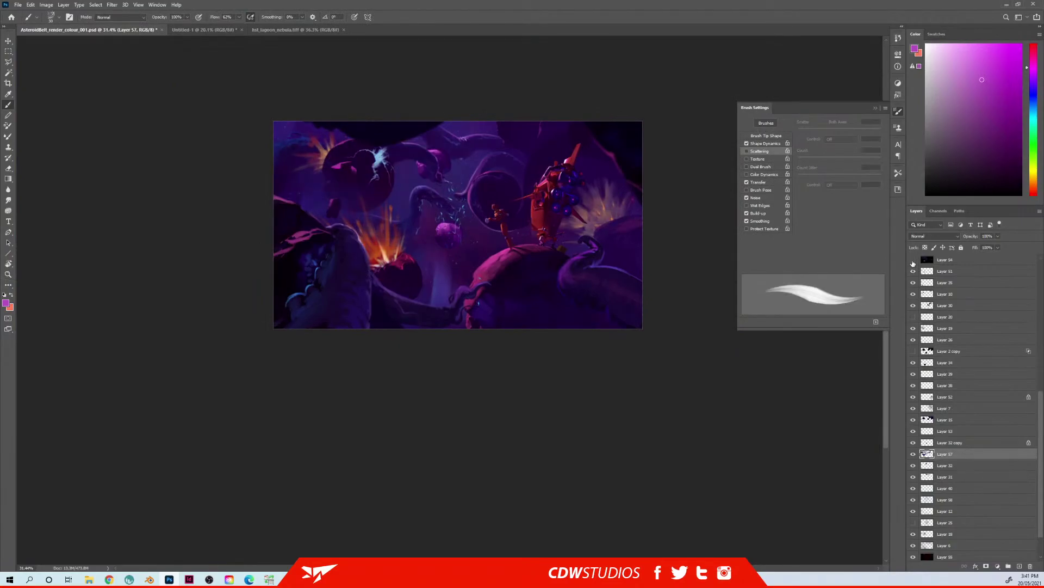
click(914, 260)
click(955, 264)
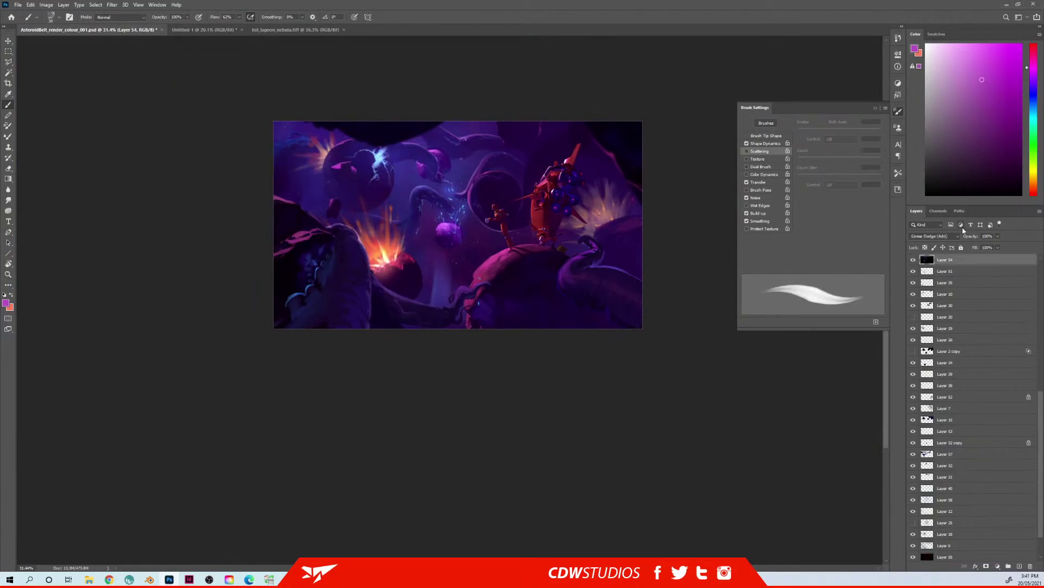
drag(968, 238, 957, 238)
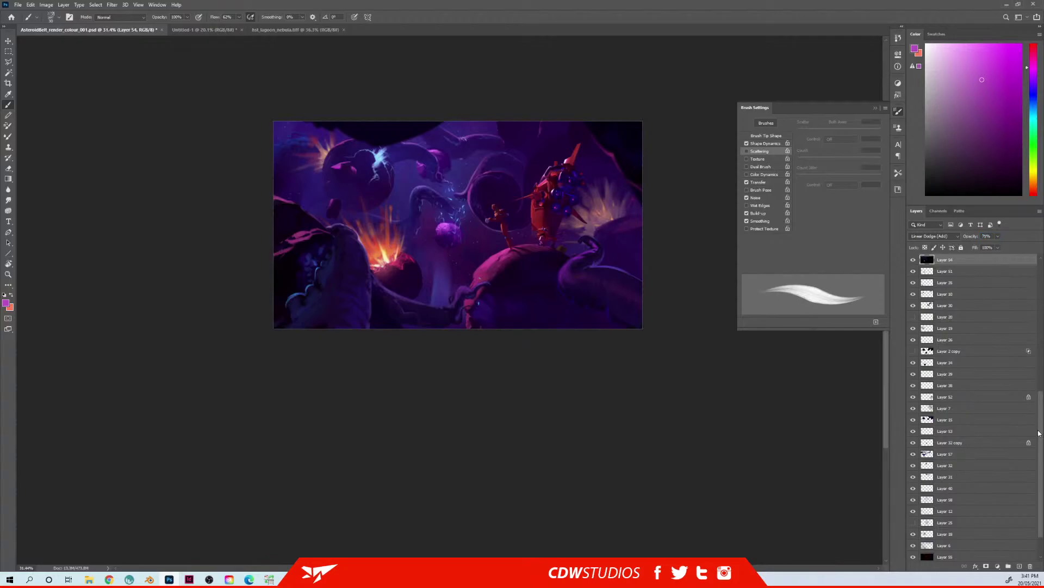
Step: Create a Screen-mode layer directly above Layer 40, filled with the Screen-neutral black
scroll(1041, 440, down, 2)
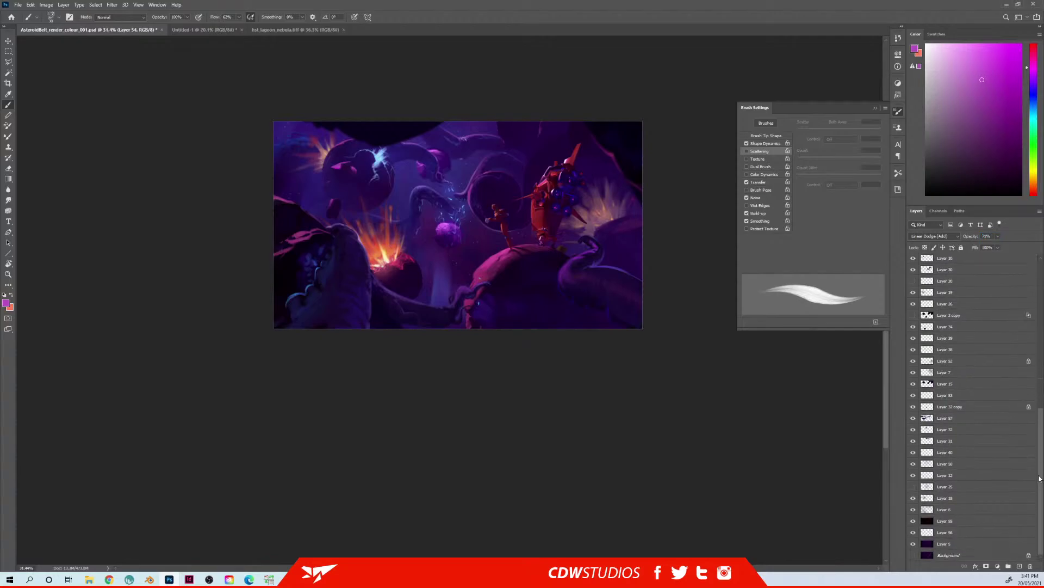
click(947, 453)
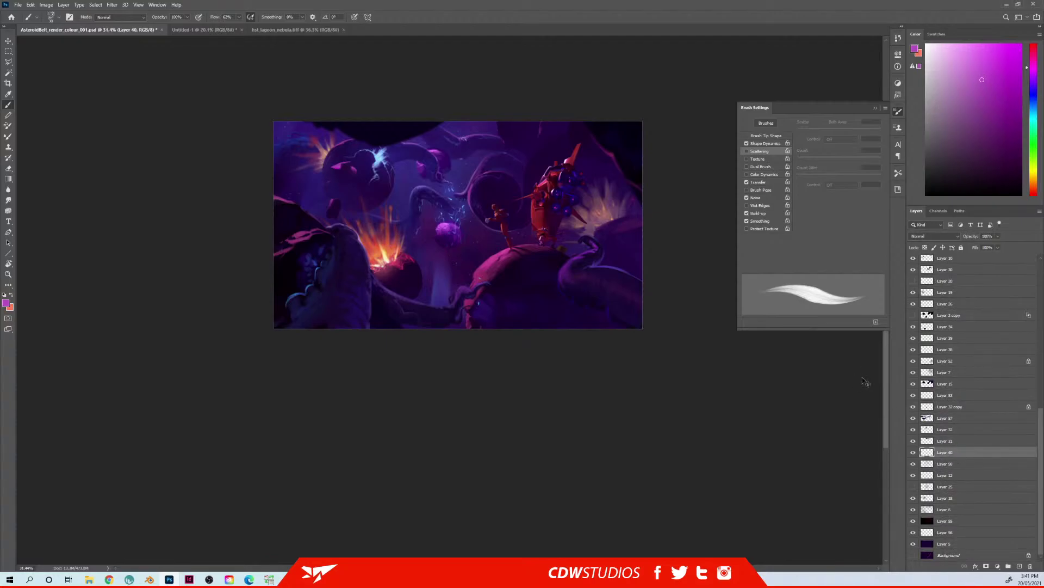
key(ctrl+shift+n)
click(486, 208)
click(479, 287)
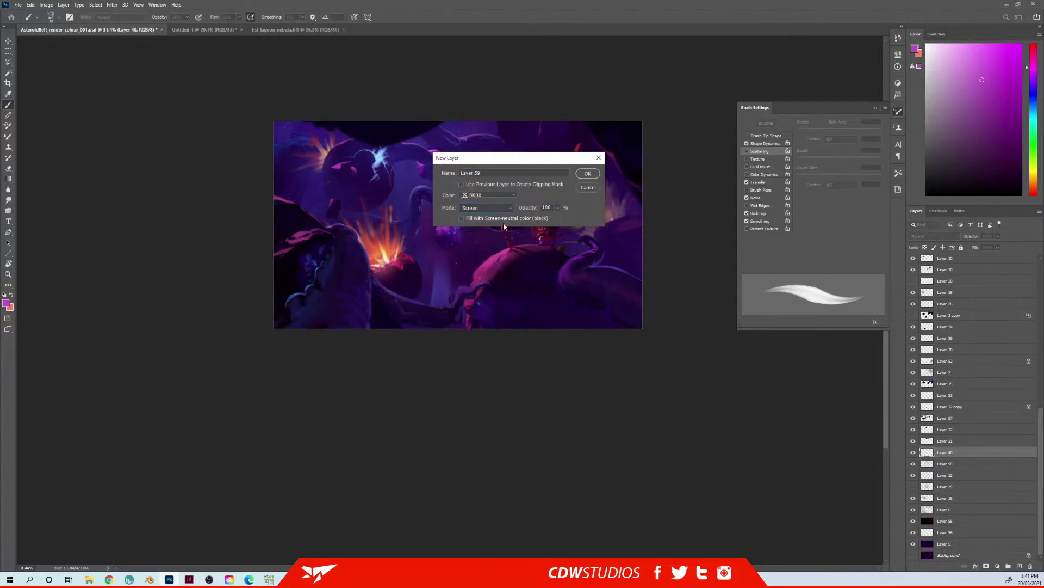
click(587, 173)
Step: Choose the soft round SR brush and paint a purple atmospheric glow behind the central asteroids and tentacles, reducing the brush size
right_click(452, 196)
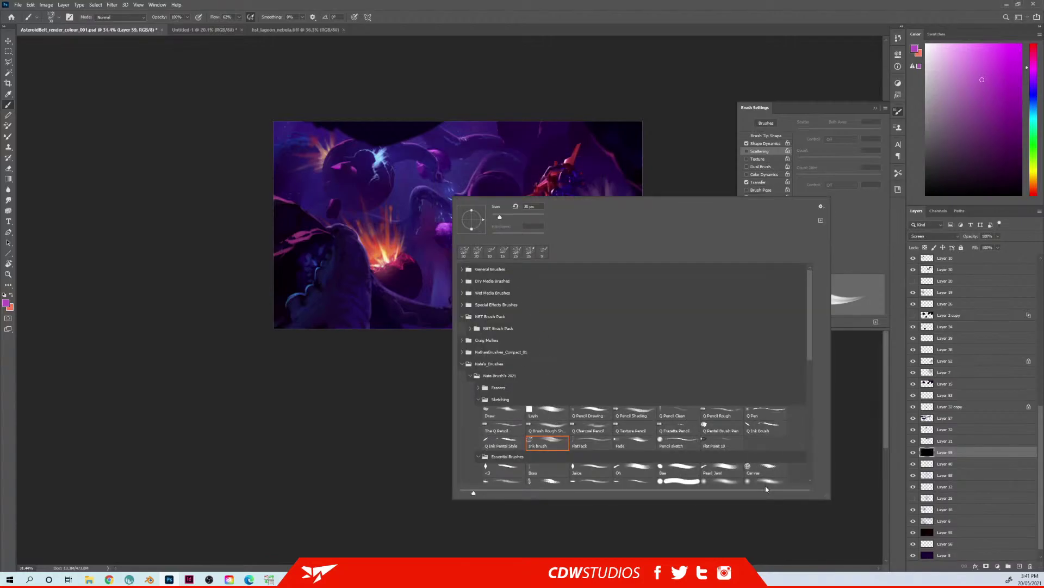
drag(810, 344, 809, 373)
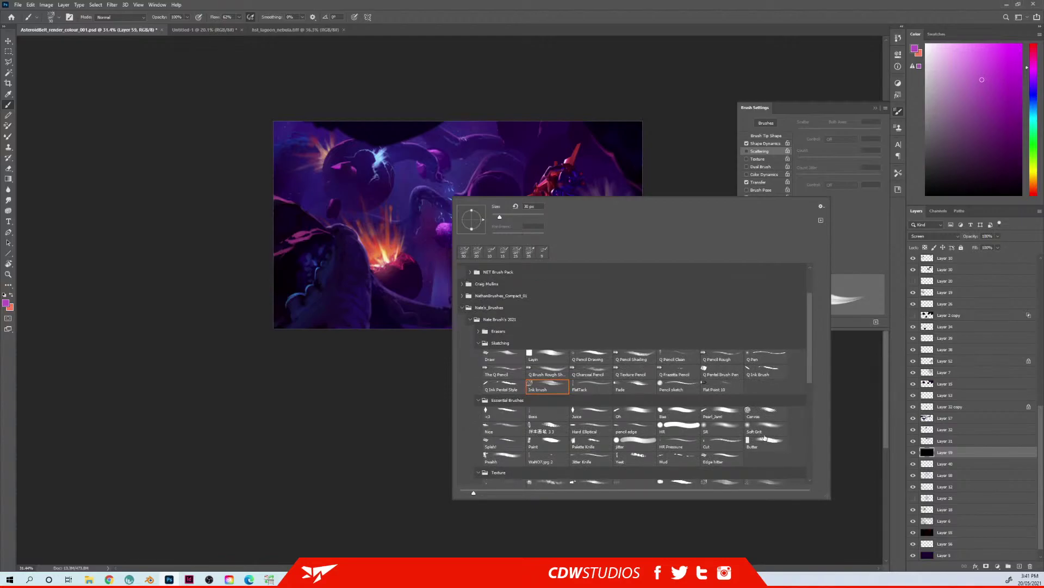
click(725, 429)
click(357, 441)
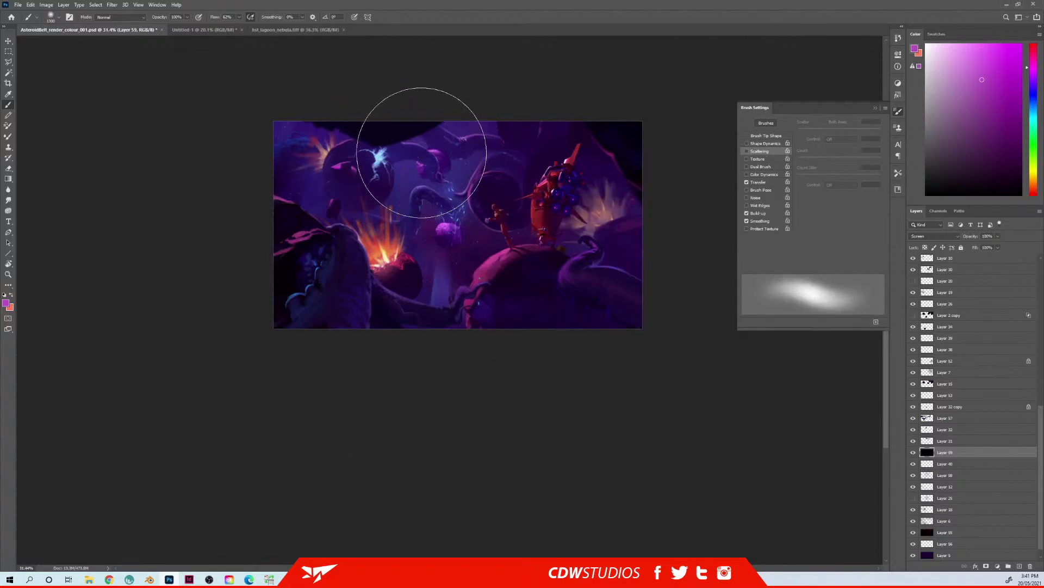
key(bracketleft)
key(bracketleft)
key(bracketleft)
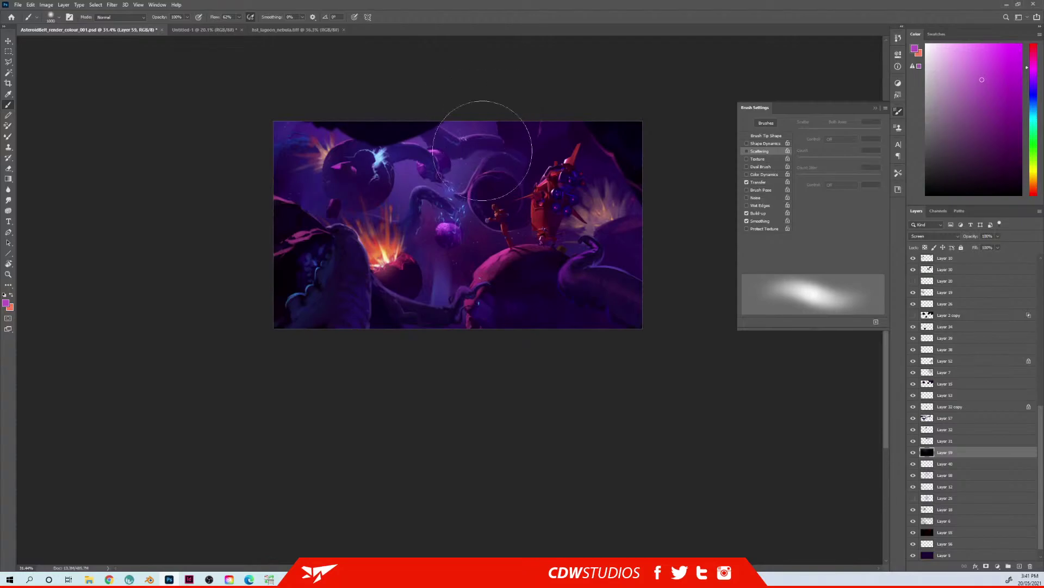
key(bracketleft)
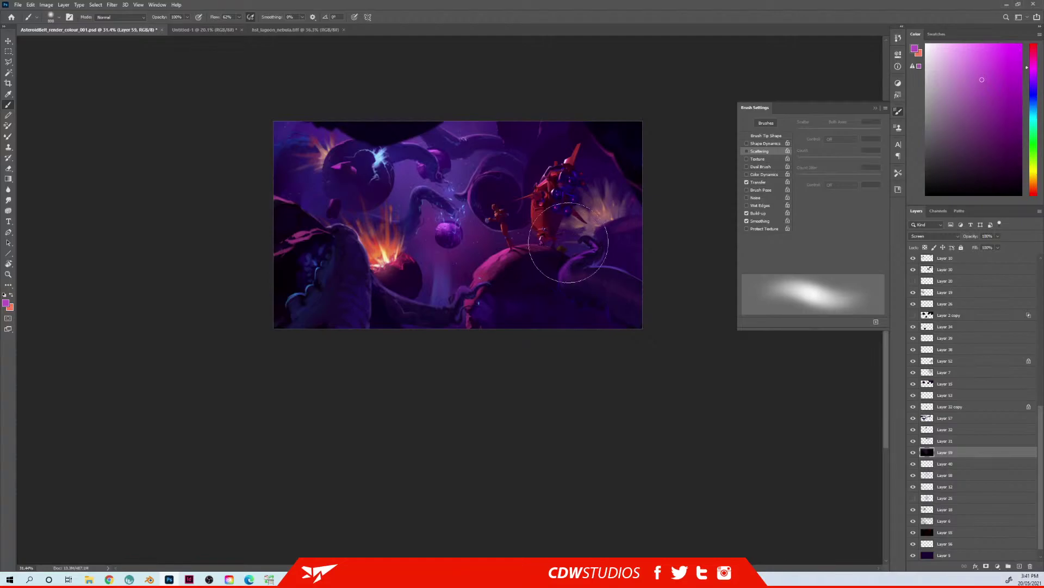
key(space)
drag(525, 223, 510, 230)
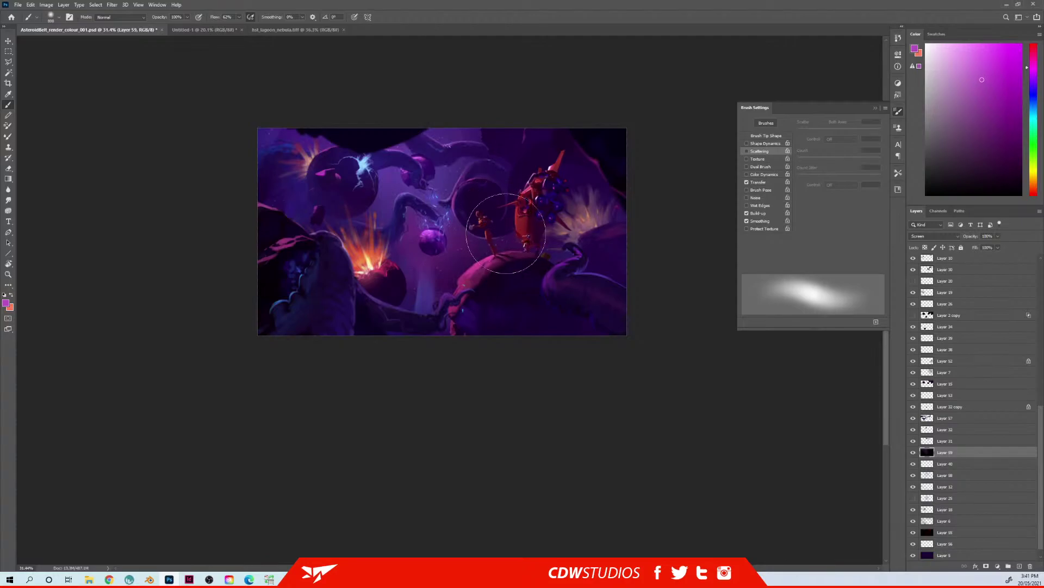
Step: Select the large foreground tentacle's Layer 49 together with Layer 4 and merge them
ctrl+right_click(315, 285)
ctrl+click(341, 292)
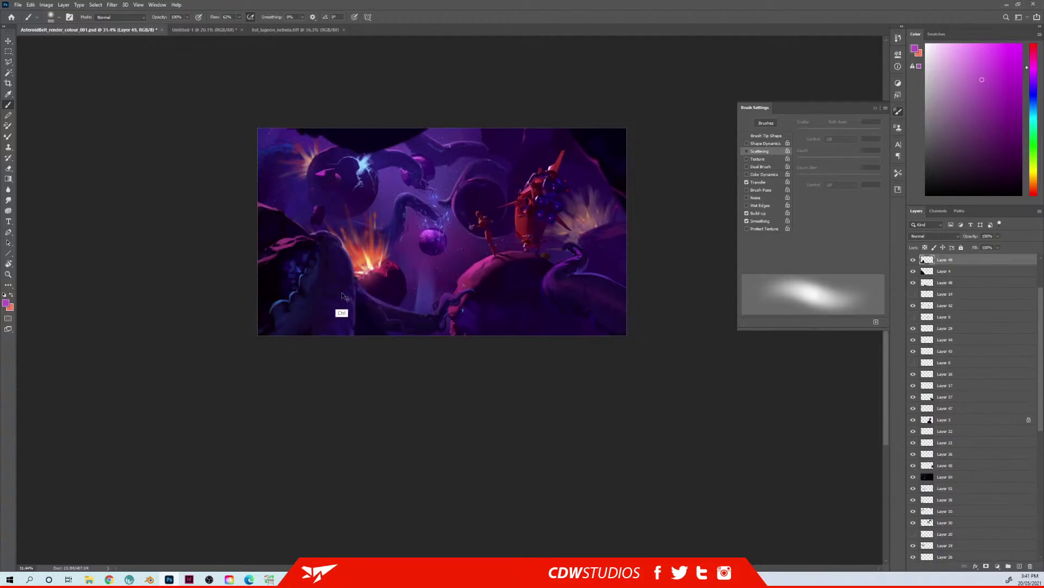
ctrl+shift+right_click(279, 262)
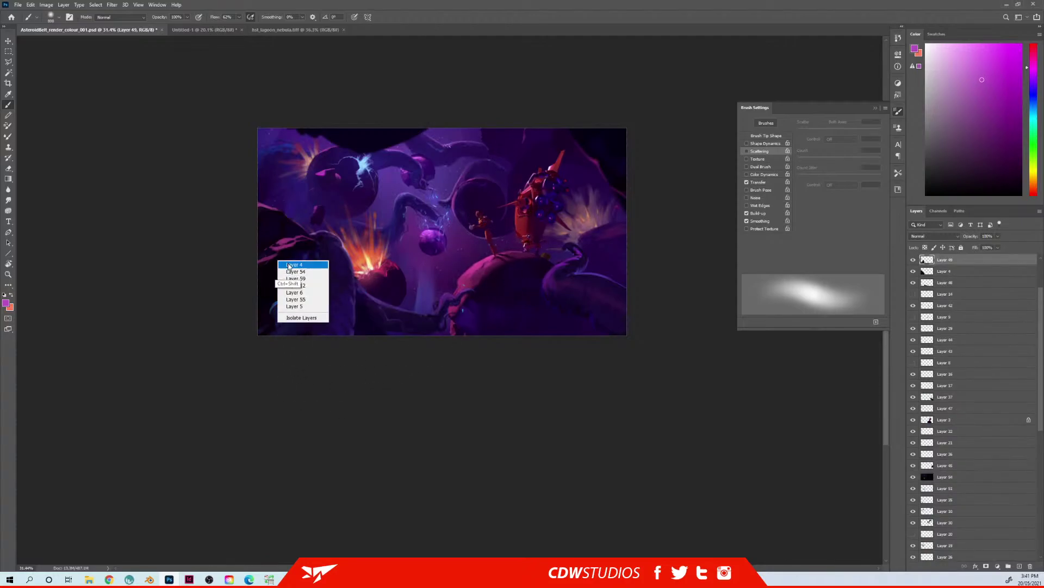
ctrl+shift+click(288, 266)
key(ctrl+e)
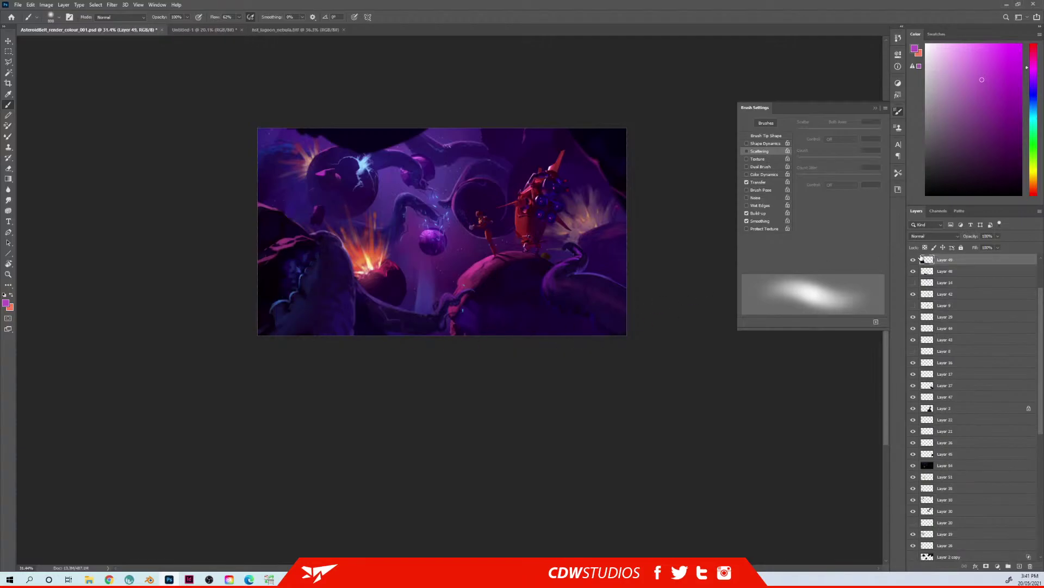
Step: Check Layer 48's contribution, merge the foreground tentacle layer with it, and toggle the merged layer's visibility to check its contents
drag(456, 318, 448, 261)
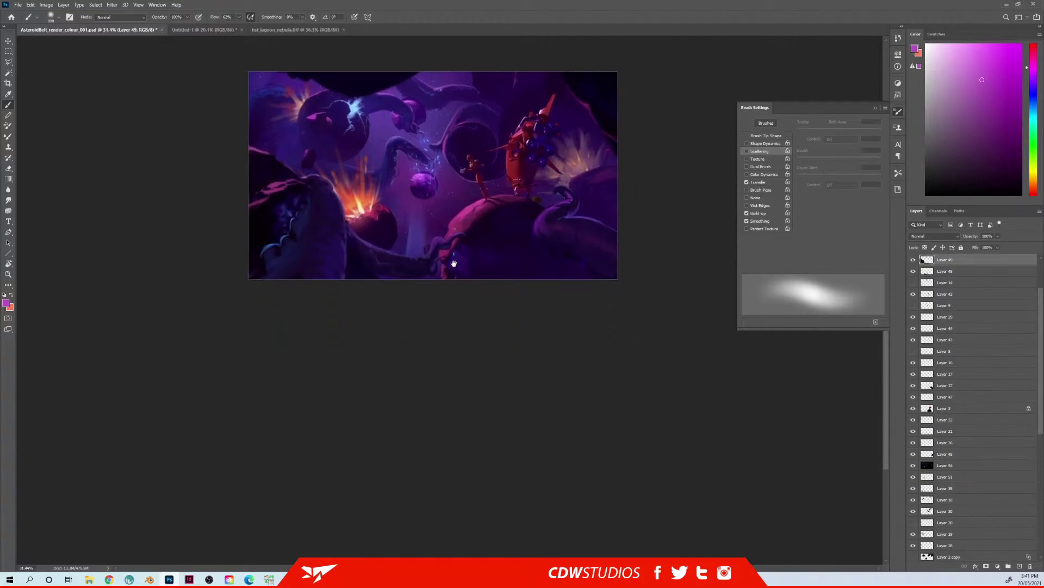
click(914, 271)
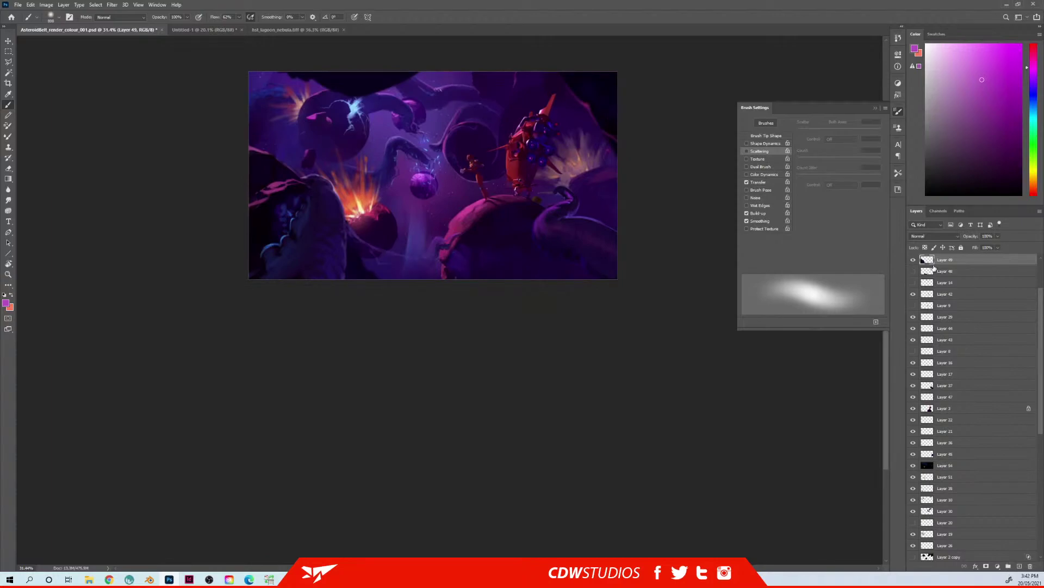
key(ctrl+e)
click(913, 261)
click(913, 260)
scroll(425, 217, up, 1)
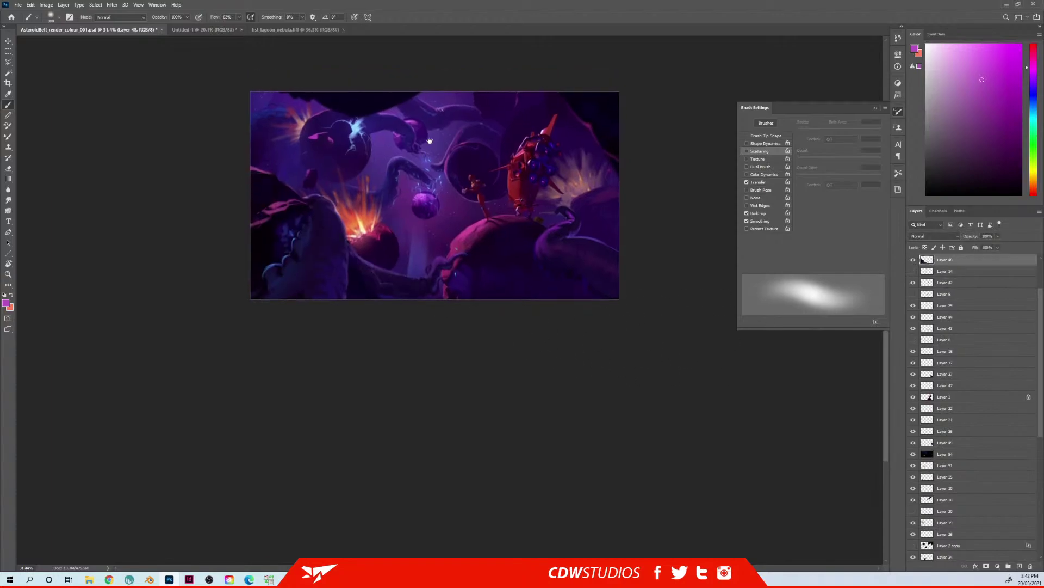
Step: Reapply the last filter, Unsharp Mask, to the merged foreground tentacle layer and fade it to 66% opacity
click(111, 5)
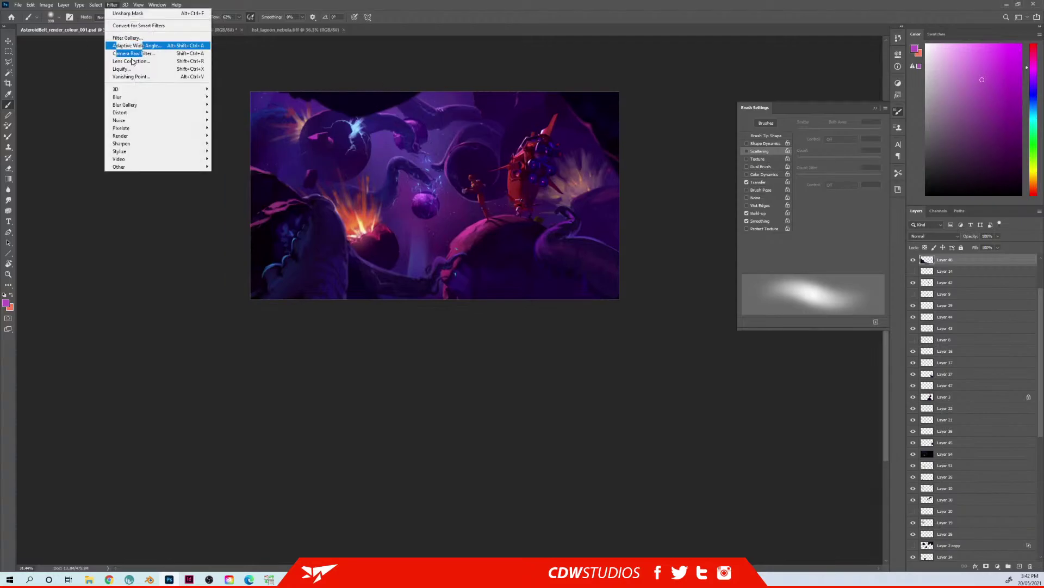
click(130, 11)
key(z)
drag(315, 239, 355, 235)
drag(452, 256, 438, 256)
key(b)
drag(568, 229, 444, 234)
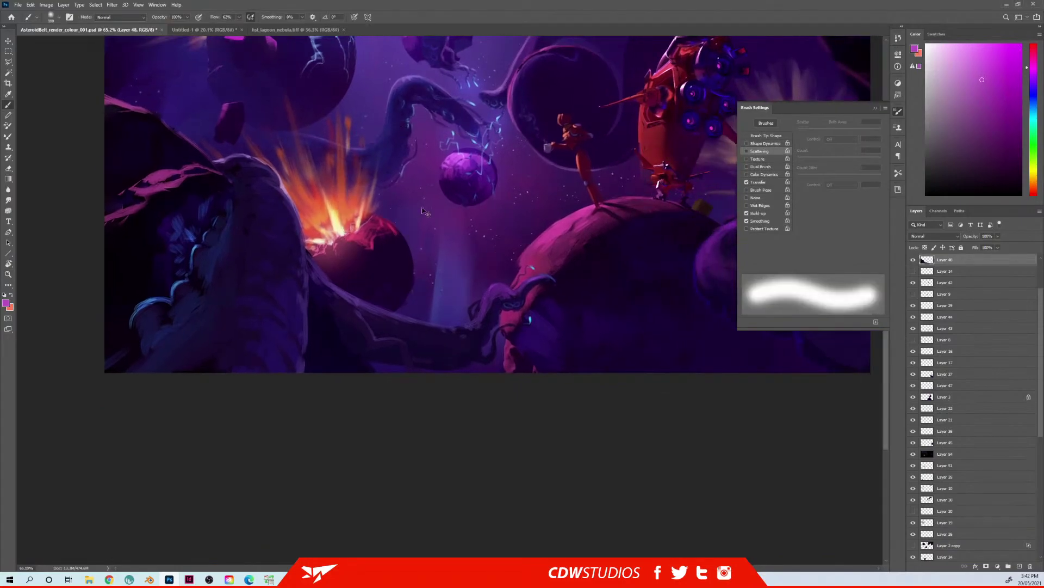
key(ctrl+space)
mouse_move(354, 238)
mouse_down()
mouse_move(339, 238)
mouse_move(376, 234)
mouse_up()
key(ctrl+shift+f)
drag(532, 191, 511, 190)
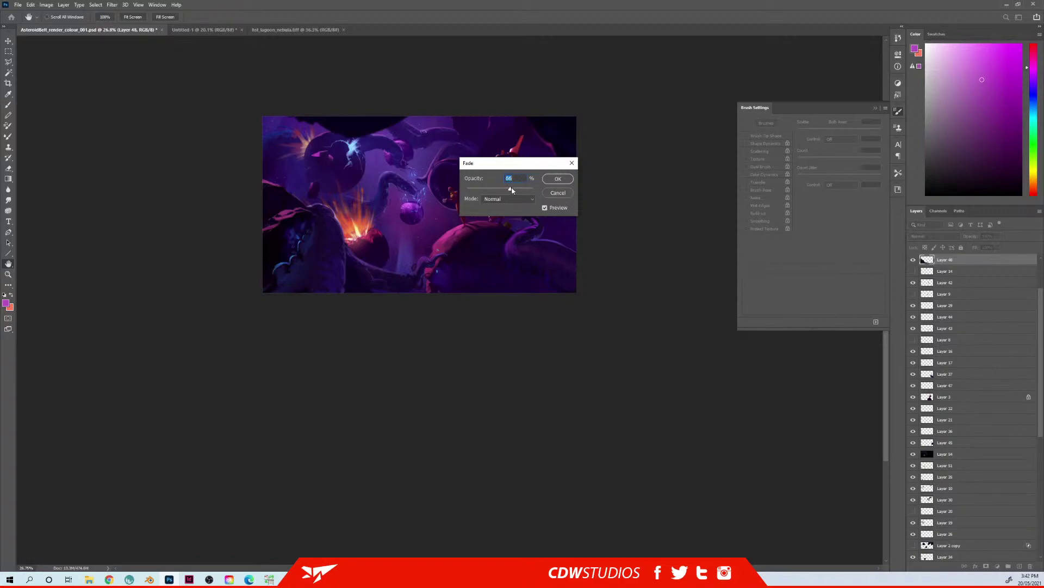
click(558, 179)
Step: Select Layer 37 with the curled tentacle beside the ship's asteroid, sharpen it with Unsharp Mask, and fade the filter to 52%
key(ctrl+space)
drag(433, 224, 535, 184)
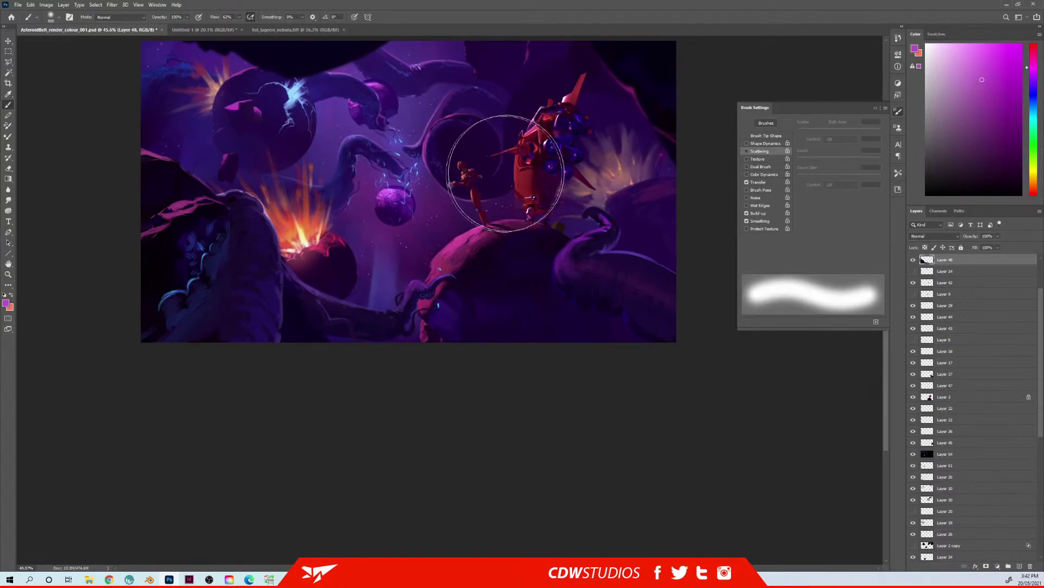
ctrl+right_click(608, 303)
click(626, 299)
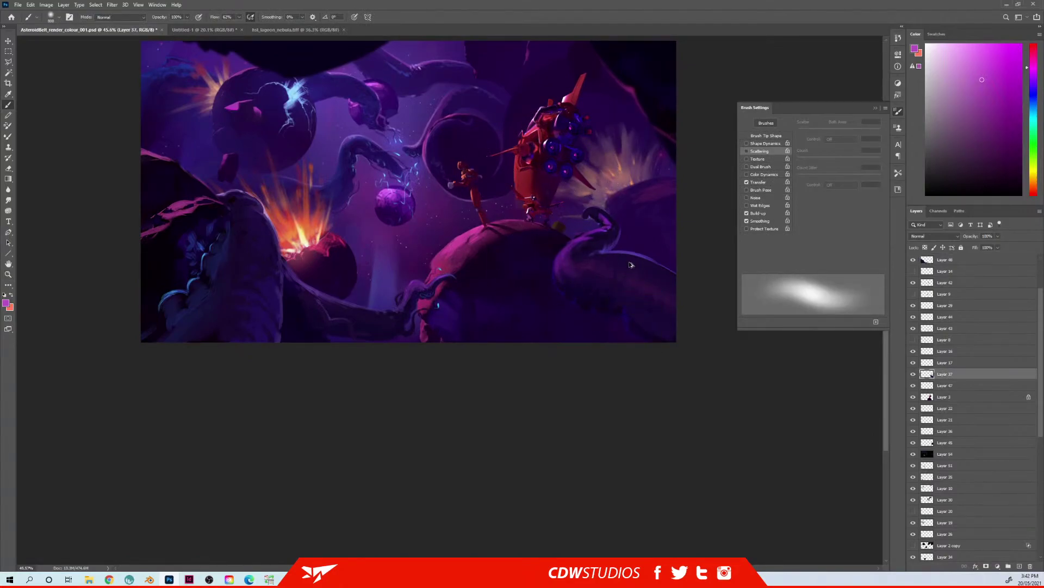
key(ctrl+z)
key(ctrl+z)
key(ctrl+shift+f)
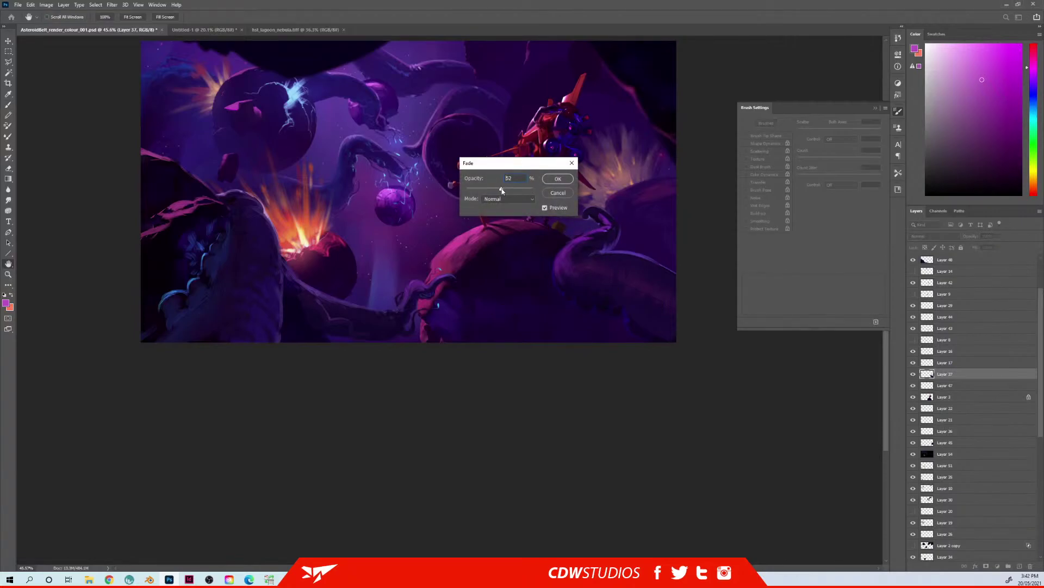
click(558, 179)
Step: Show Layer 14 and move and transform its pale light streaks over the lower part of the scene
ctrl+drag(503, 238, 497, 240)
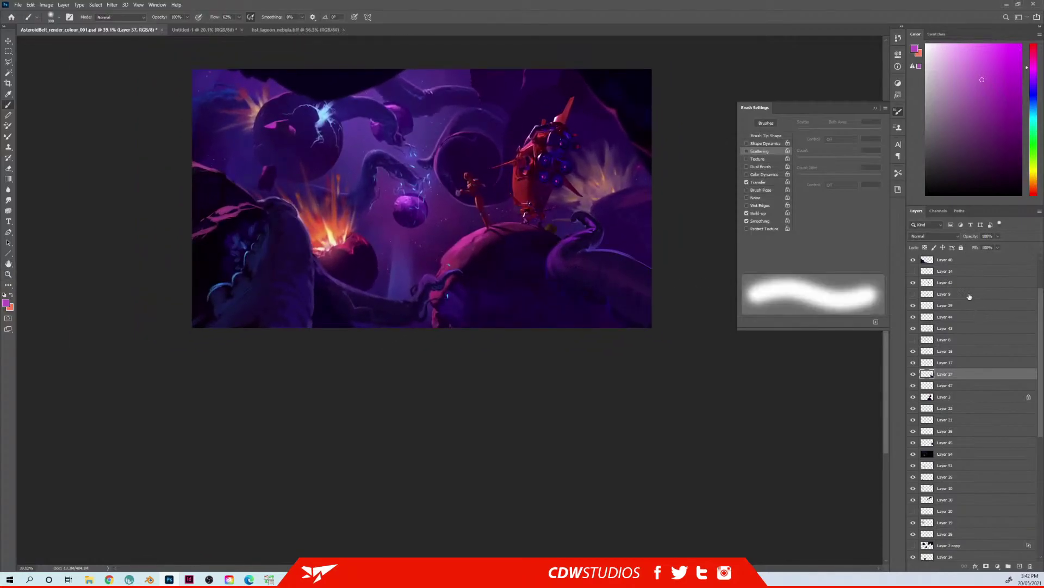
click(949, 271)
click(913, 271)
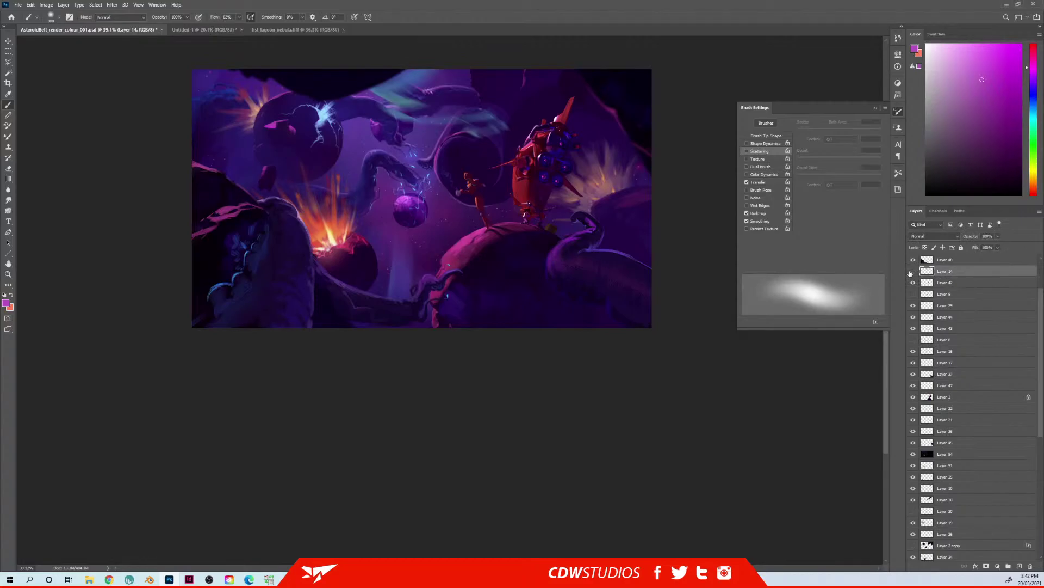
click(913, 271)
click(913, 271)
mouse_move(449, 84)
mouse_down()
mouse_move(452, 278)
mouse_move(462, 291)
mouse_up()
key(ctrl+t)
drag(479, 202, 325, 359)
mouse_move(453, 290)
mouse_down()
mouse_move(497, 331)
mouse_move(532, 302)
mouse_move(471, 321)
mouse_move(468, 310)
mouse_move(536, 329)
mouse_move(767, 345)
mouse_up()
key(Return)
Step: Lower Layer 14's opacity to 34% and reposition the light streaks across the lower foreground
drag(976, 238, 973, 239)
drag(586, 290, 512, 286)
key(ctrl+t)
drag(556, 216, 574, 253)
key(Return)
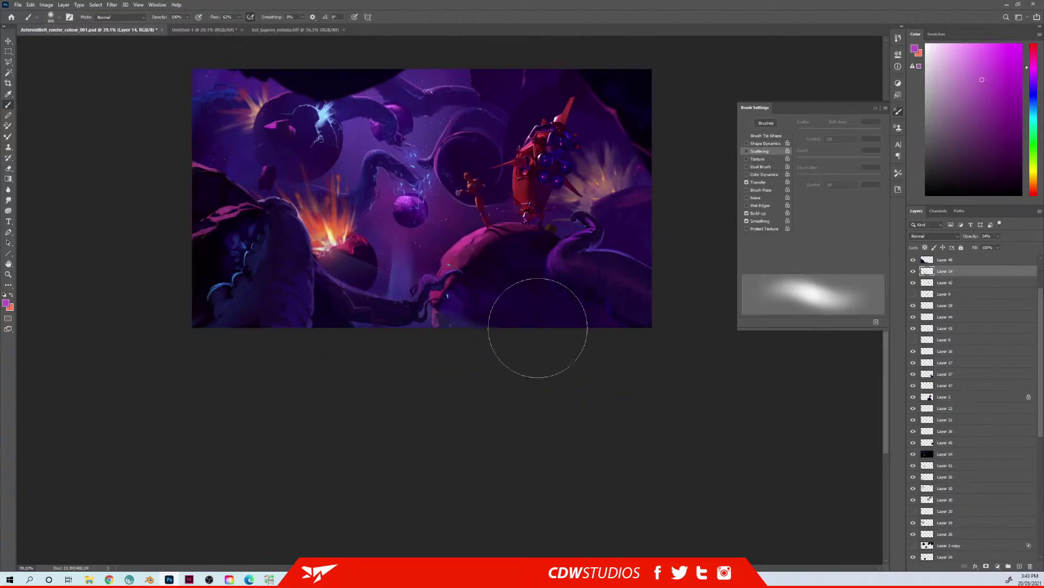
Step: Warp Layer 14's light streaks into a beam rising across the lower foreground and the large asteroid
drag(477, 314, 556, 297)
key(ctrl+t)
right_click(423, 238)
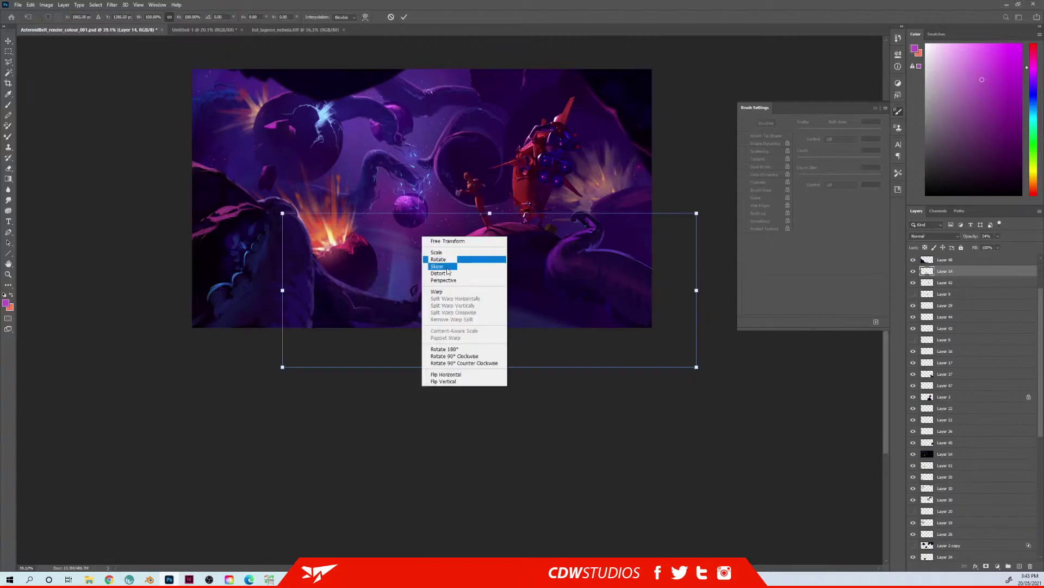
click(436, 292)
drag(282, 214, 299, 343)
drag(442, 270, 499, 228)
key(Return)
Step: Soften the light streaks on Layer 14 with an enlarged textured Eraser
key(b)
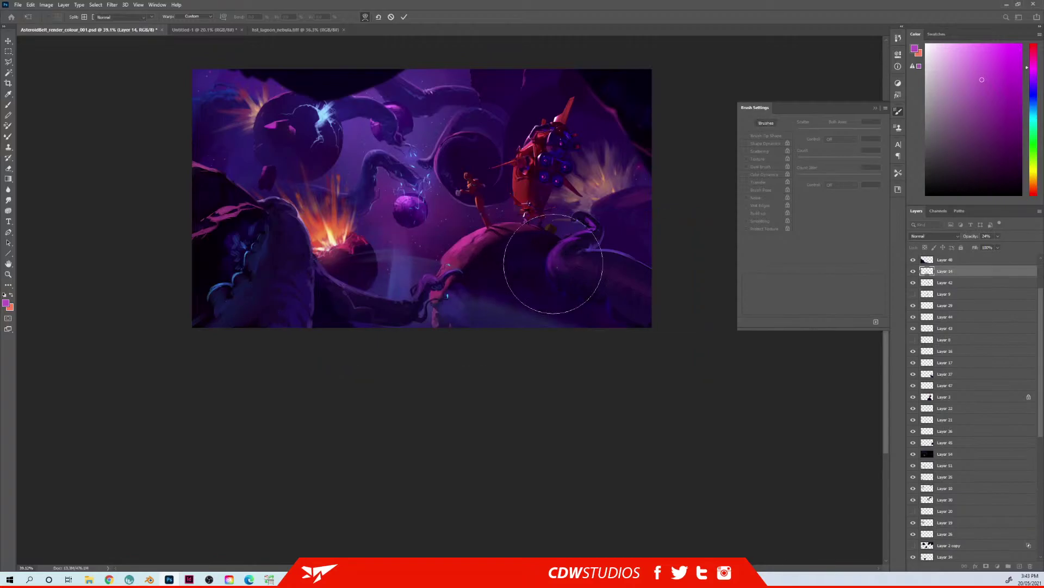
drag(483, 272, 480, 268)
key(e)
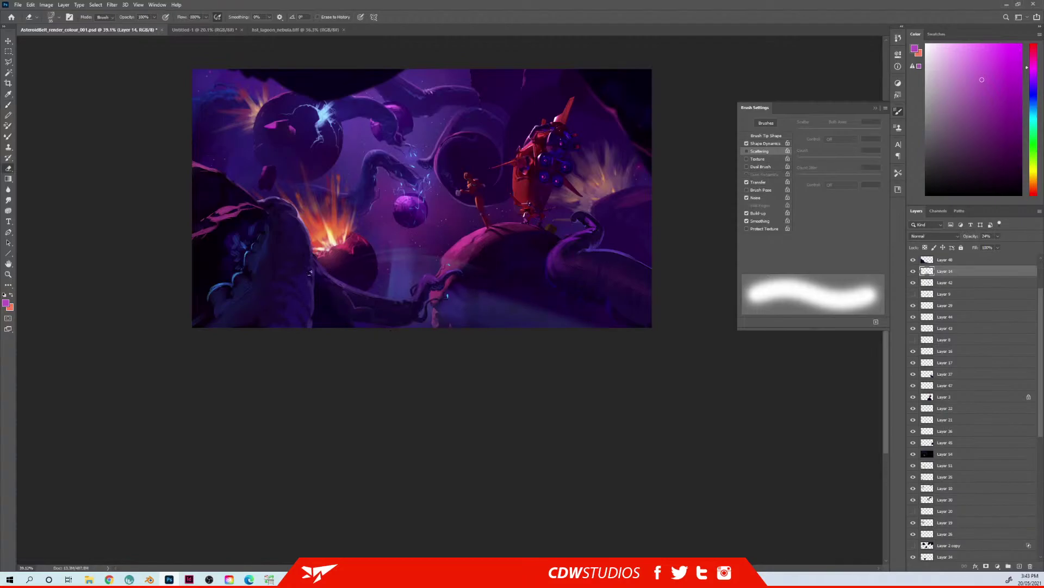
key(bracketright)
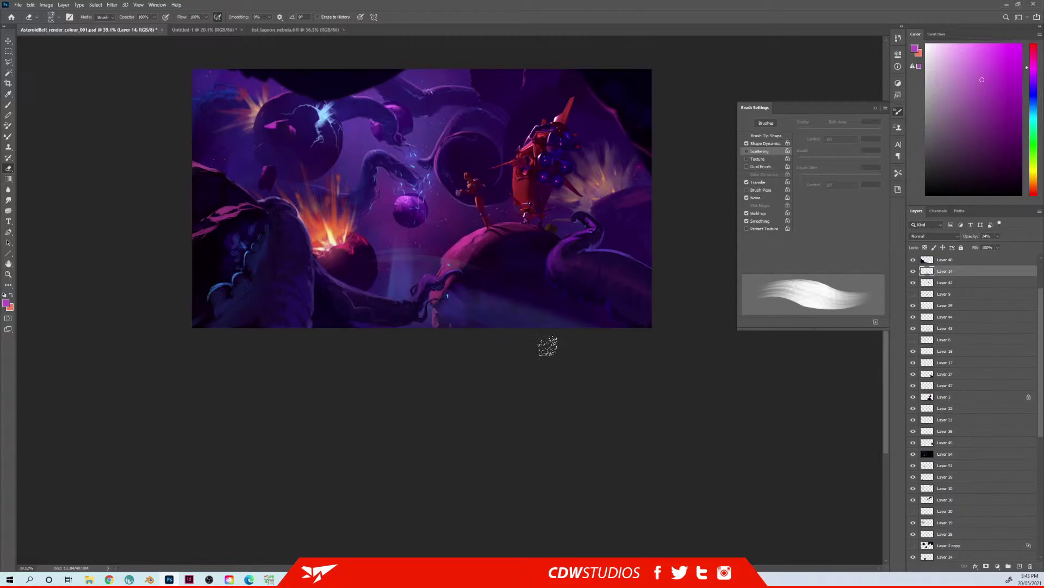
Step: Flip the whole image horizontally to check the composition
drag(434, 203, 408, 246)
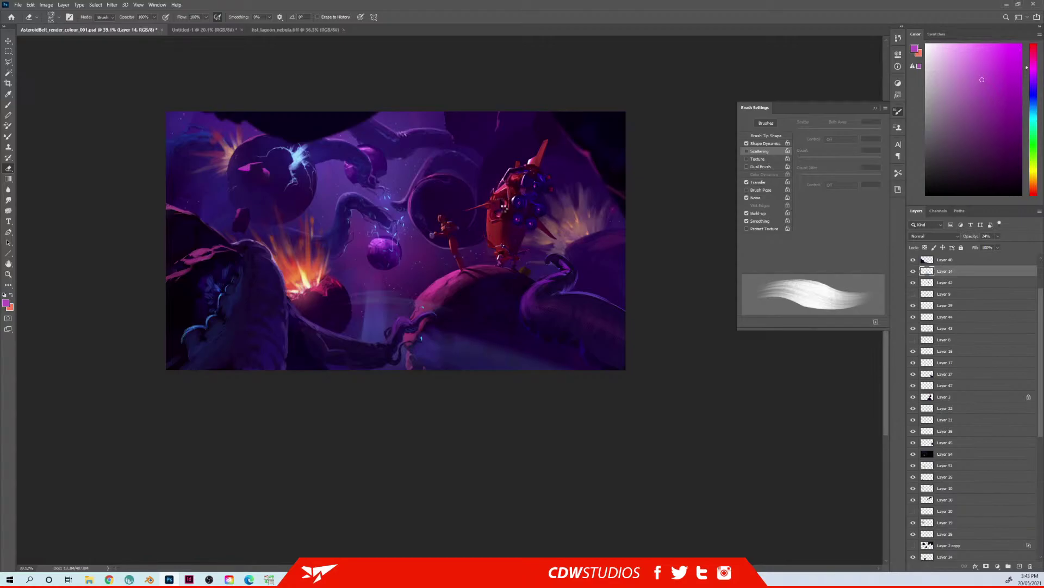
key(ctrl+shift+h)
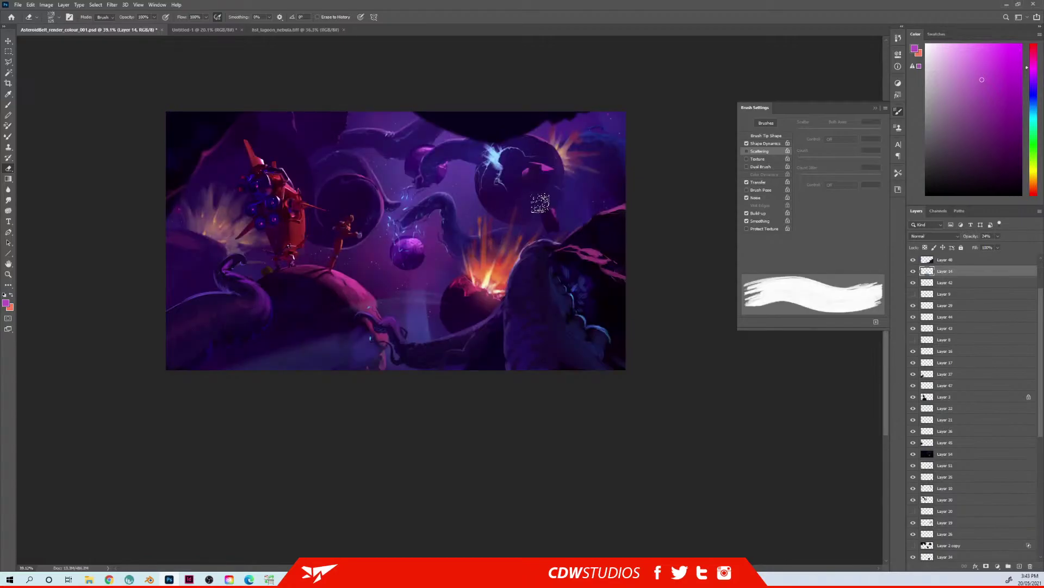
drag(431, 243, 471, 248)
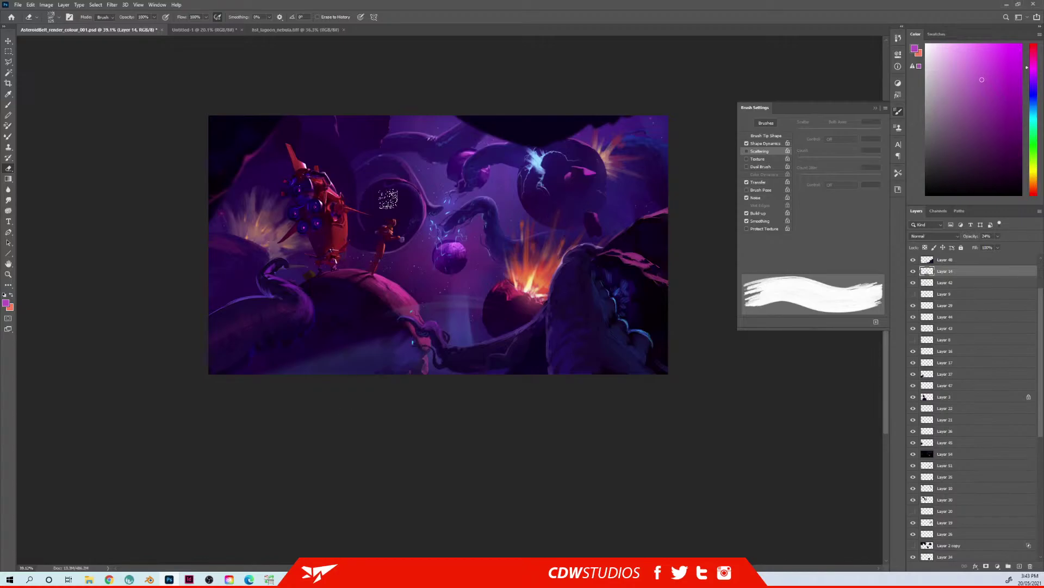
Step: Find and select Layer 15, which holds the dark round asteroid behind the standing robot
scroll(384, 208, up, 3)
ctrl+right_click(370, 210)
click(389, 220)
ctrl+right_click(379, 208)
click(380, 209)
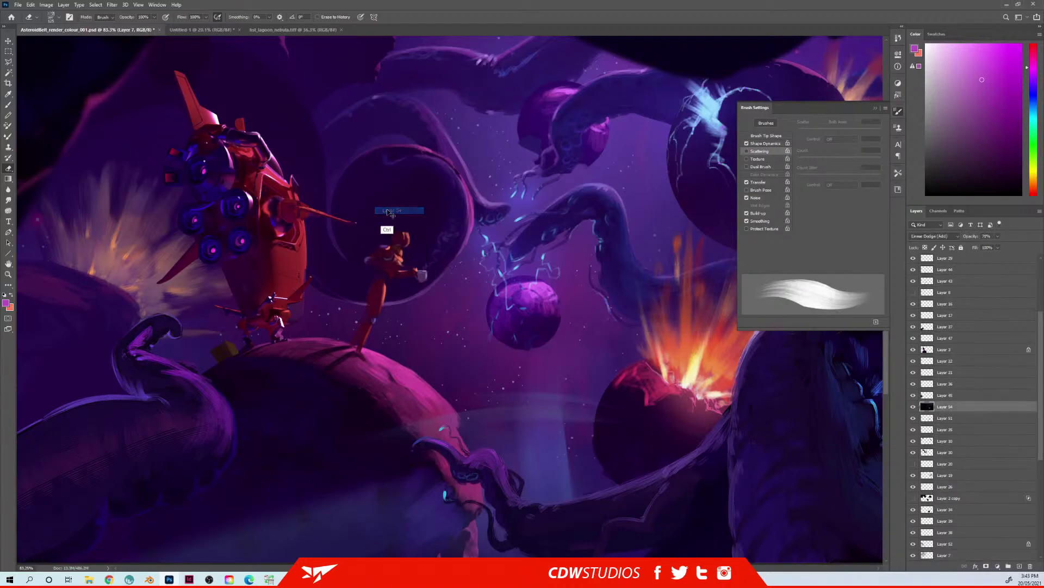
ctrl+right_click(385, 203)
click(391, 227)
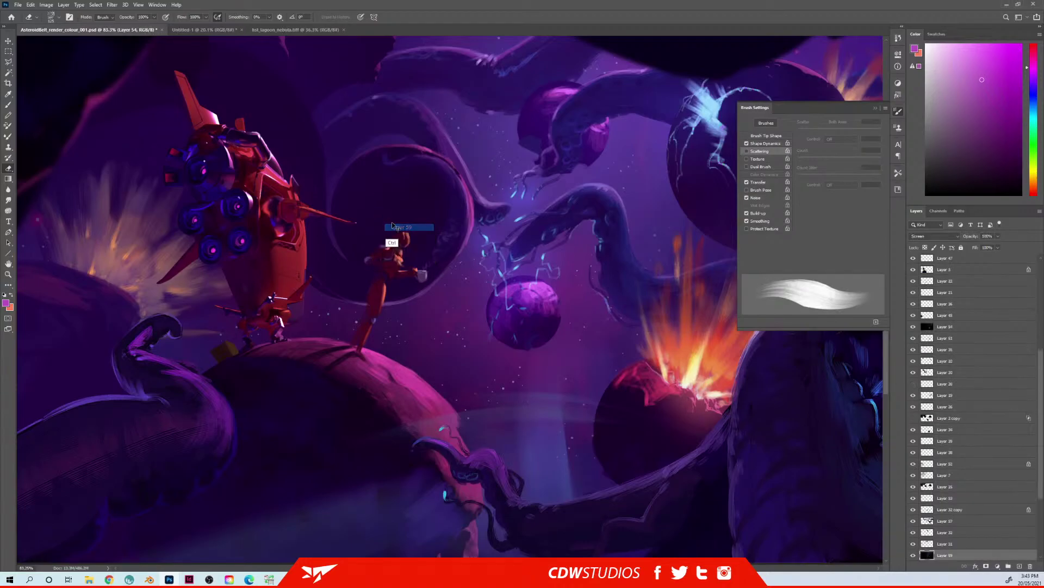
ctrl+right_click(383, 207)
click(395, 226)
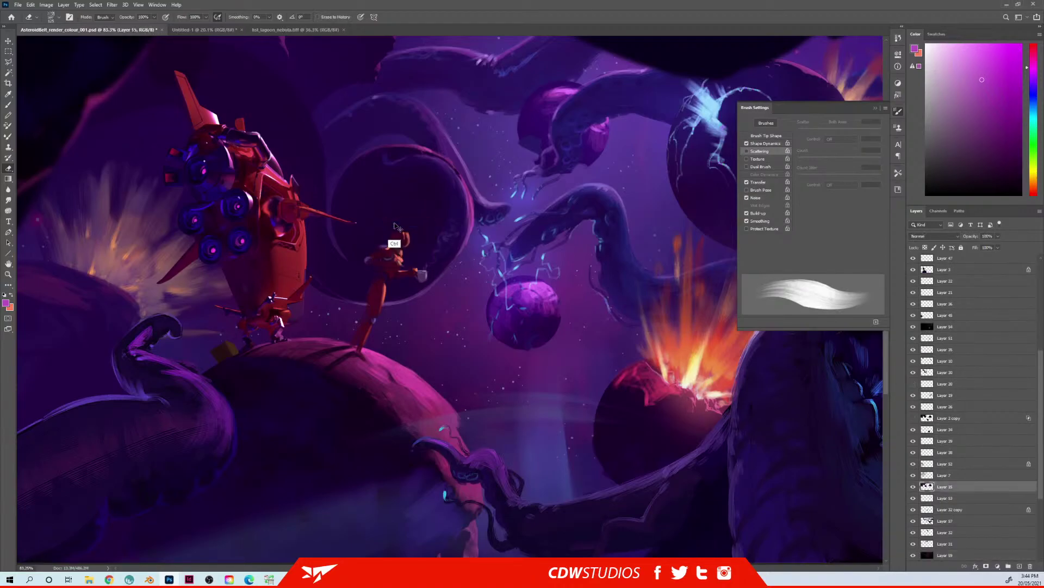
Step: Sample the round asteroid's dark purple and choose the Ink brush preset for painting
key(b)
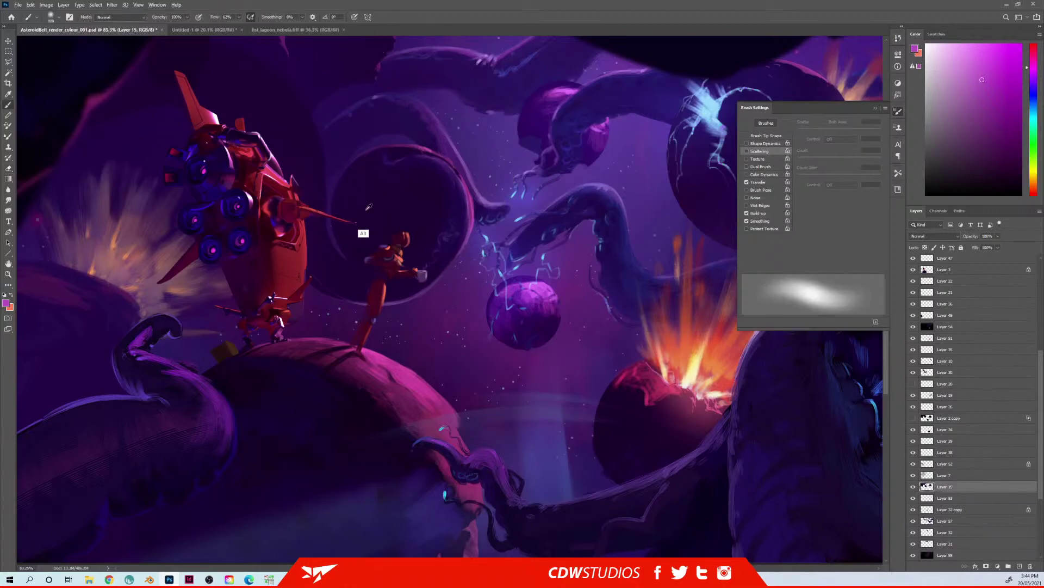
alt+click(368, 209)
right_click(385, 186)
click(401, 245)
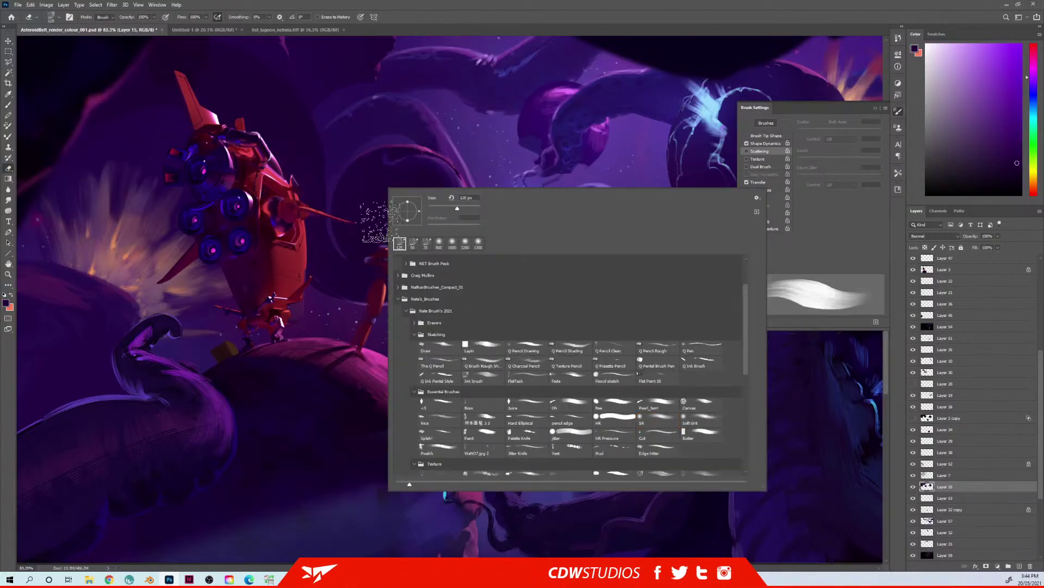
click(375, 202)
right_click(384, 192)
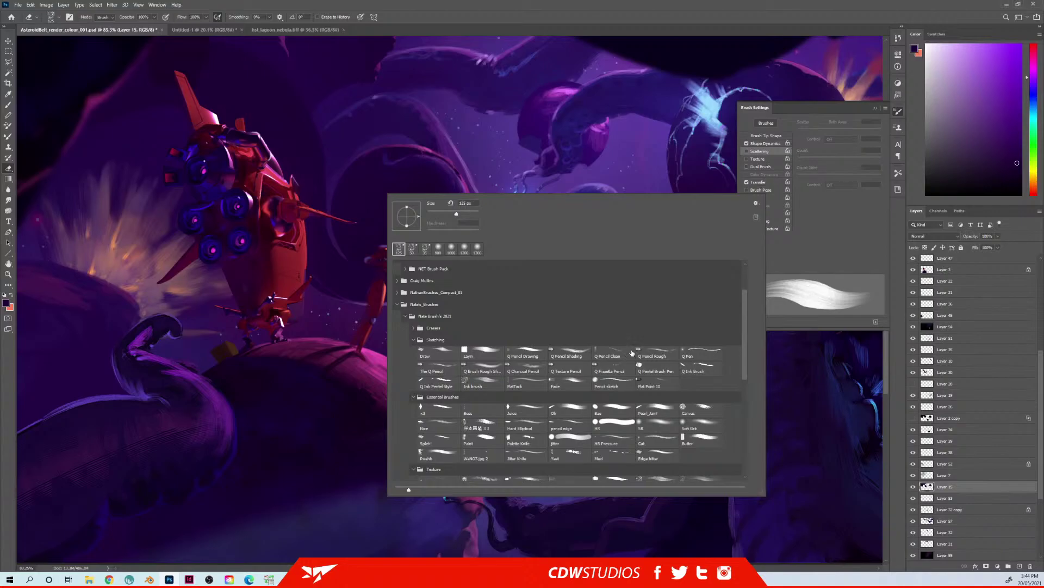
click(482, 384)
click(378, 197)
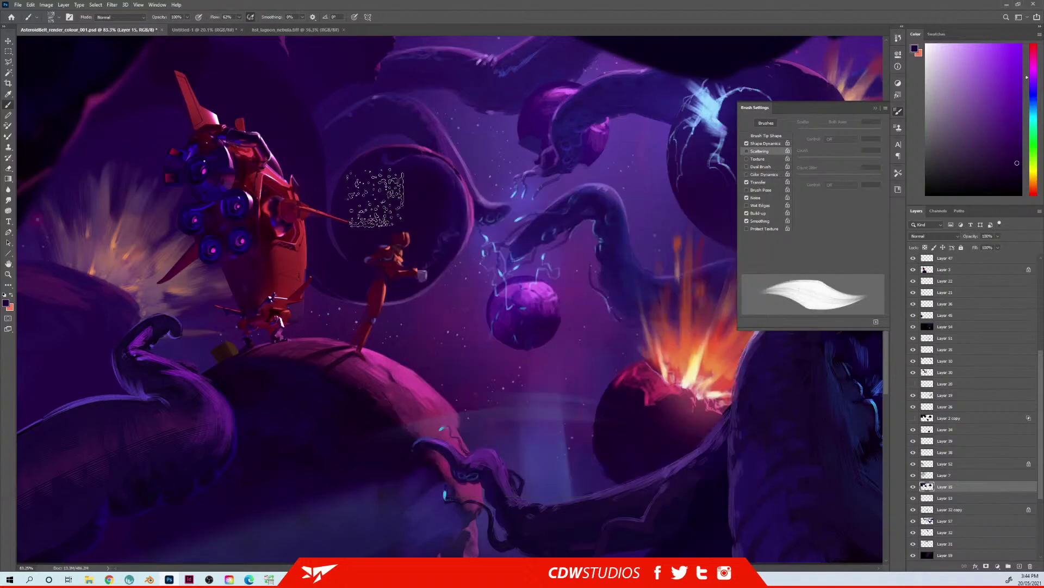
Step: Paint textured dark purple shading on the round asteroid's face, sampling nearby purples and enlarging the brush
alt+click(449, 140)
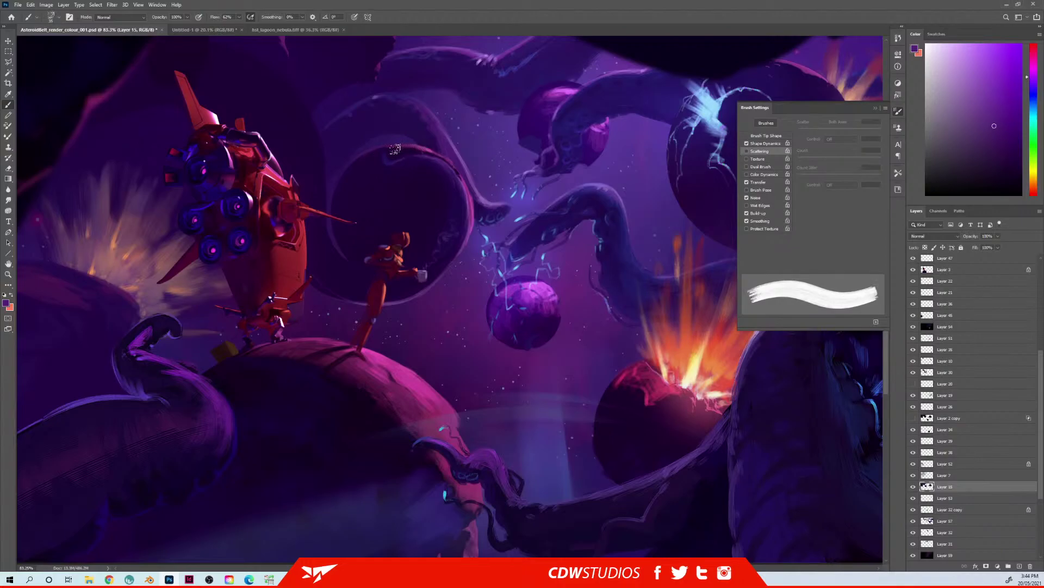
alt+click(193, 368)
key(bracketright)
key(bracketright)
key(bracketright)
key(bracketright)
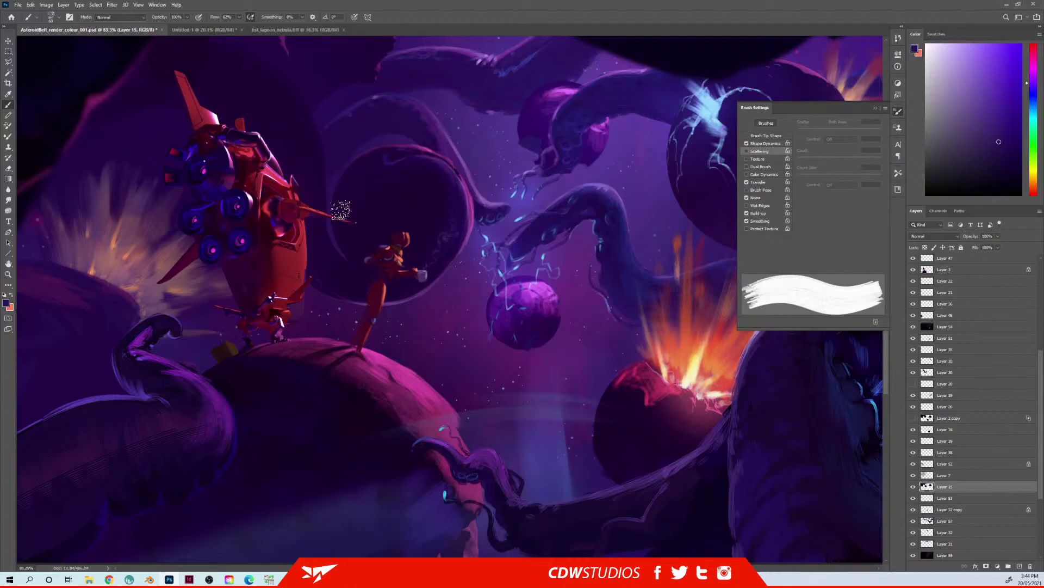
alt+click(345, 227)
alt+click(345, 227)
mouse_move(348, 244)
mouse_down()
mouse_move(338, 227)
mouse_move(340, 242)
mouse_up()
mouse_move(337, 203)
mouse_down()
mouse_move(350, 255)
mouse_move(355, 236)
mouse_move(377, 238)
mouse_move(366, 224)
mouse_move(350, 228)
mouse_move(384, 227)
mouse_up()
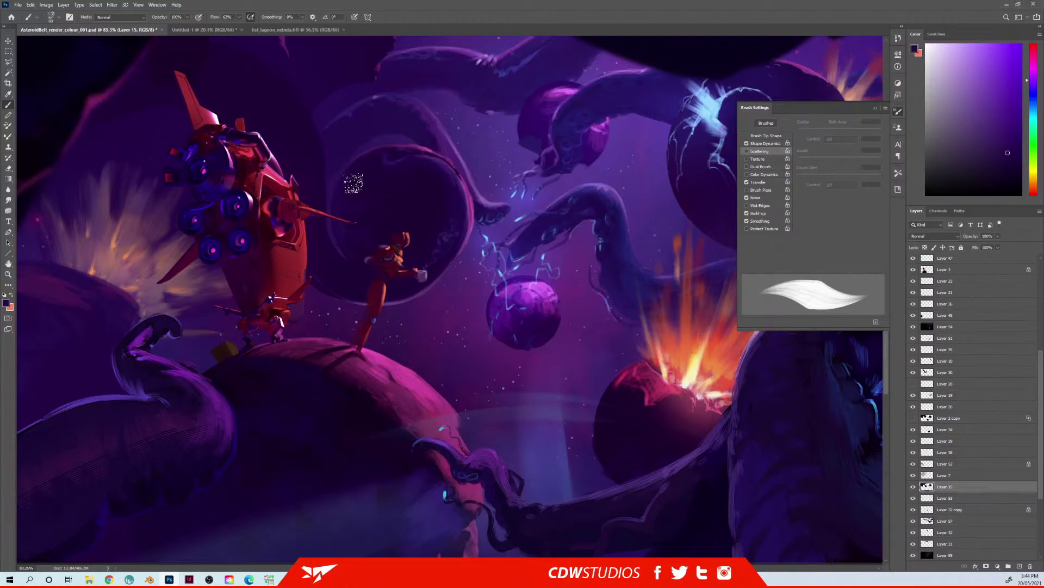
Step: Refine the round asteroid's dark surface and rim with finer strokes, resampling its dark purple and varying the brush size
key(bracketleft)
key(bracketleft)
key(bracketleft)
key(bracketleft)
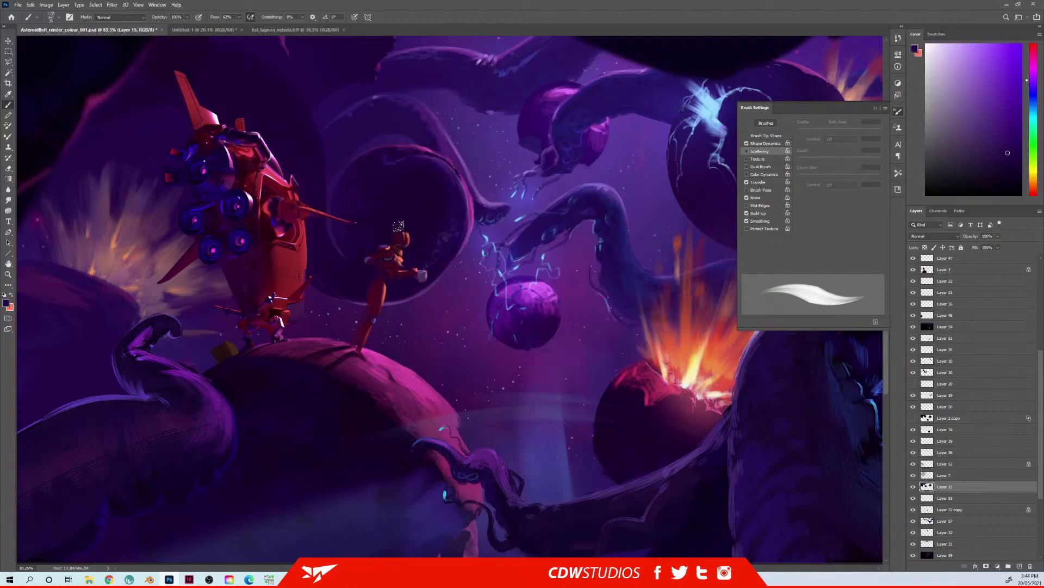
alt+click(344, 239)
key(bracketright)
key(bracketright)
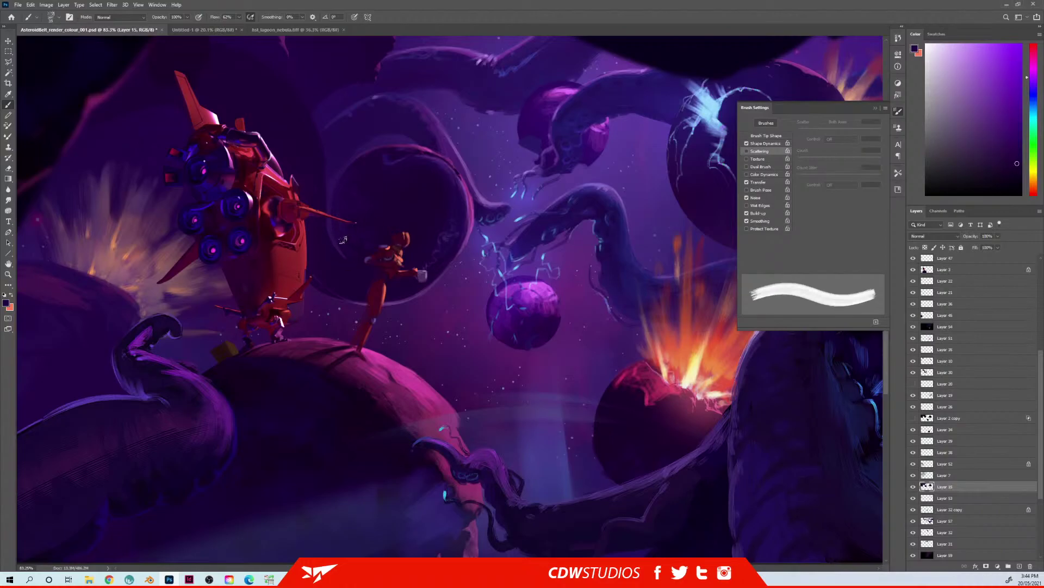
key(bracketleft)
key(bracketleft)
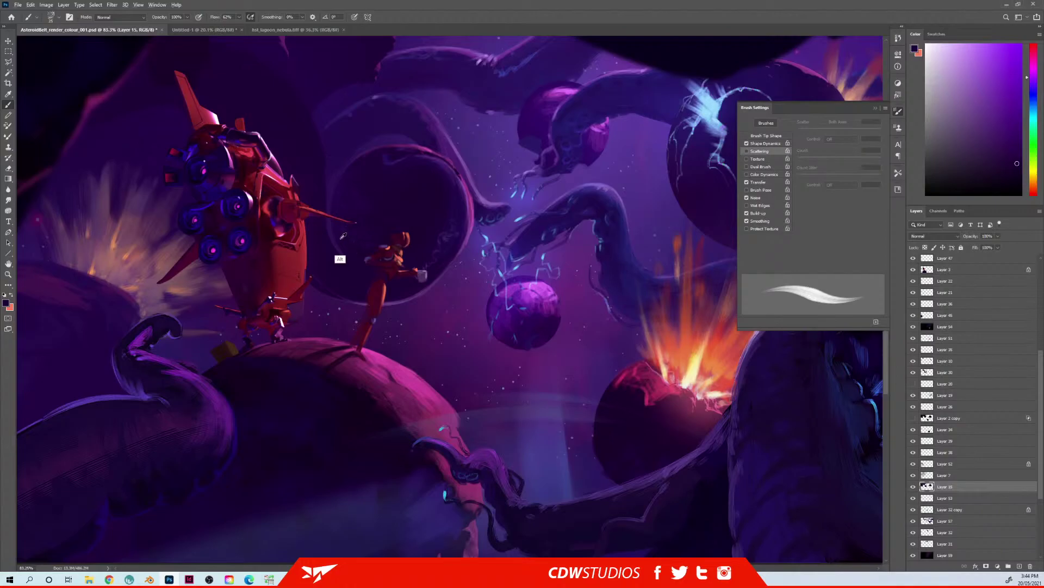
alt+click(343, 236)
key(bracketright)
key(bracketright)
key(bracketleft)
key(bracketleft)
Step: Sample light cyan and blue from the glowing tentacle tips and paint tiny highlights on the round asteroid
alt+click(512, 289)
key(bracketright)
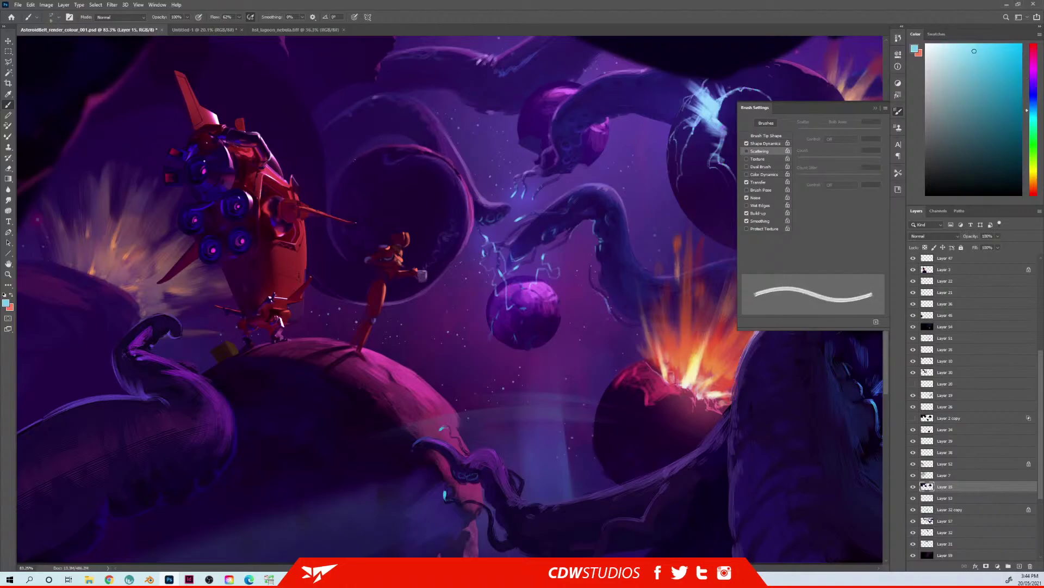
key(bracketleft)
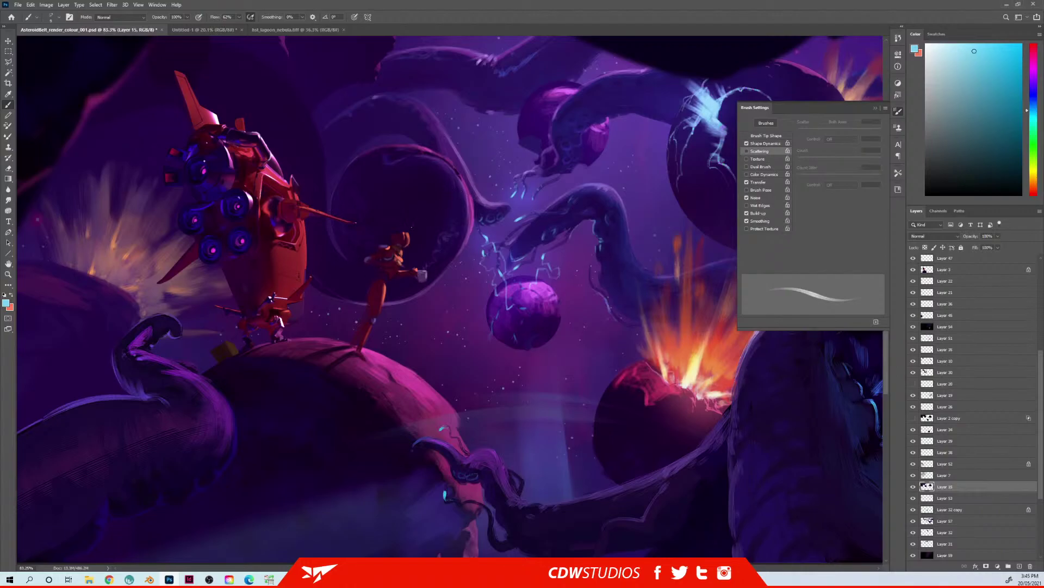
alt+click(516, 199)
alt+click(513, 197)
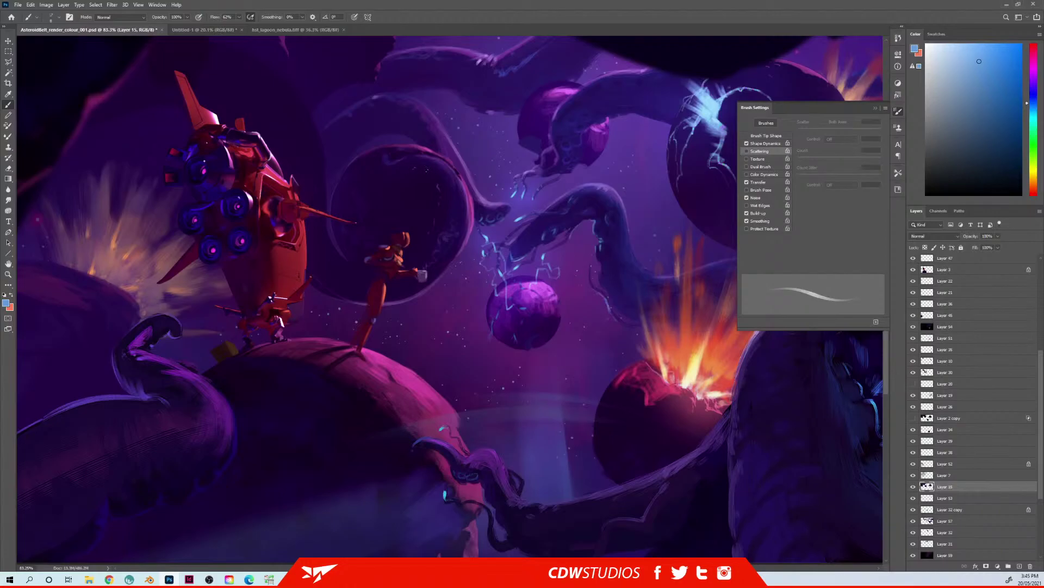
Step: Delete Layer 21, which holds the small yellow-green object beside the red ship's base
key(z)
drag(490, 245, 503, 220)
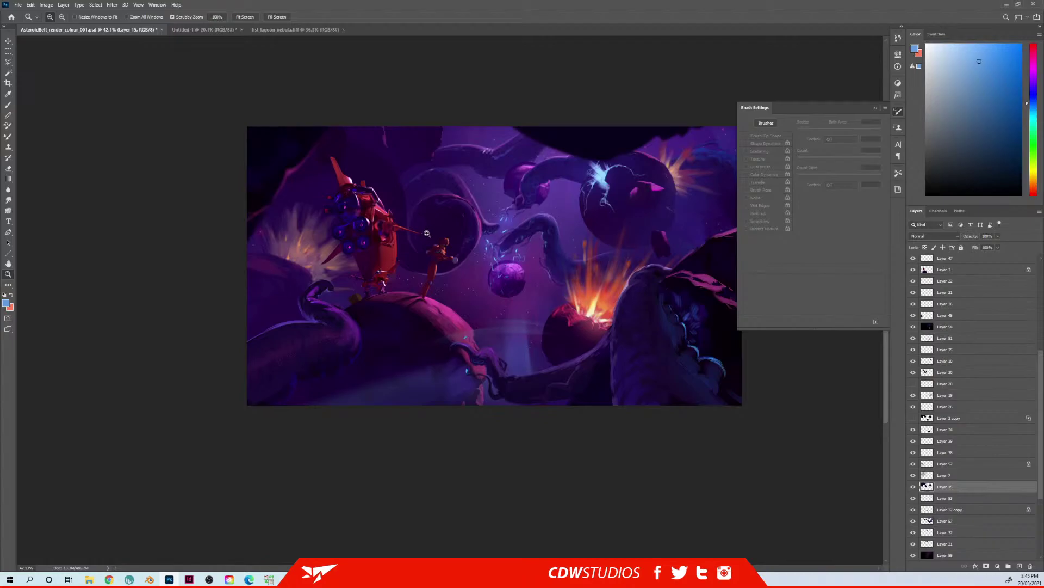
drag(503, 306, 479, 301)
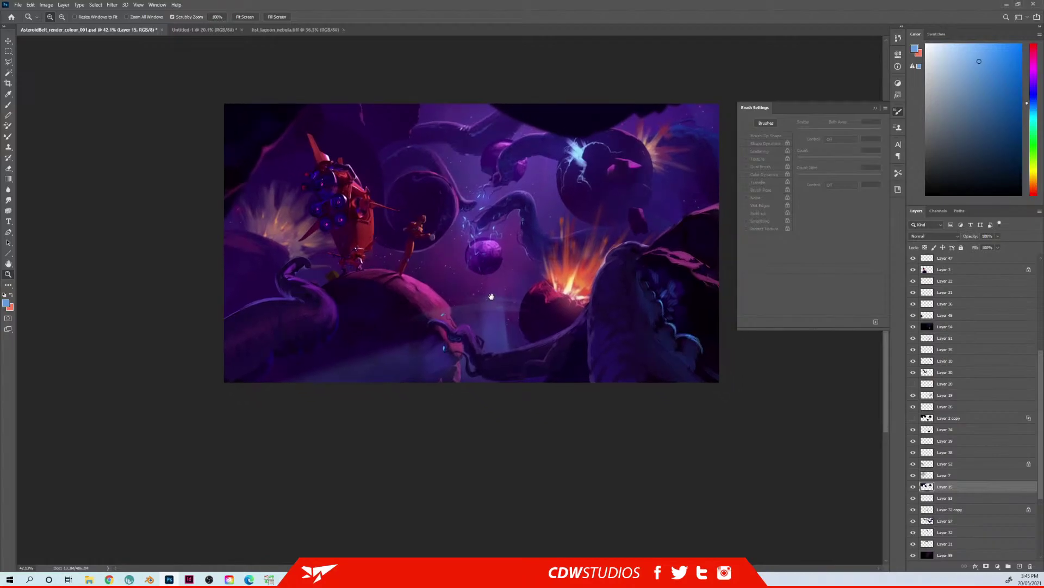
drag(365, 270, 395, 259)
right_click(389, 244)
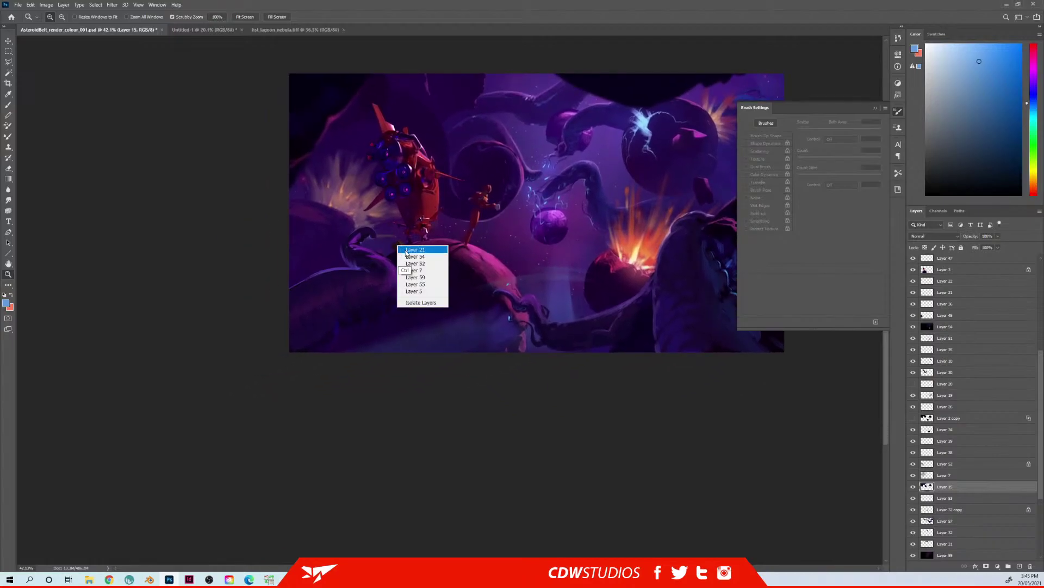
click(413, 248)
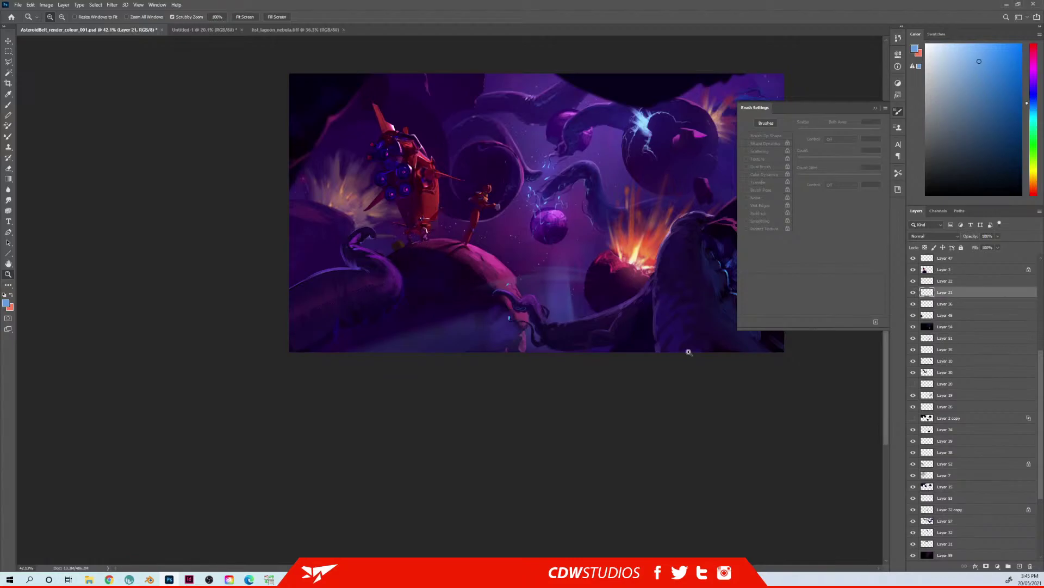
click(1030, 567)
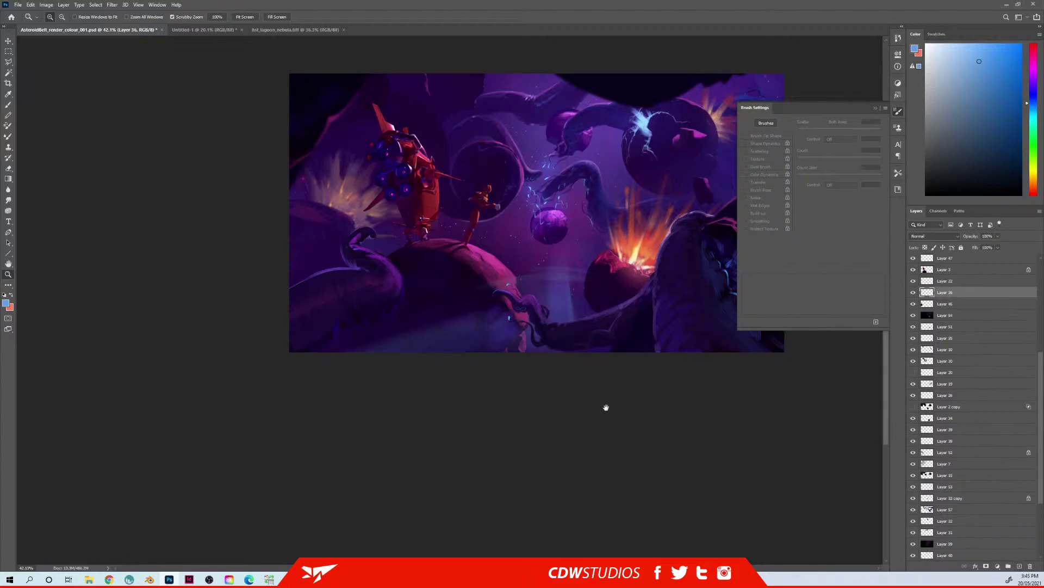
drag(522, 266, 448, 280)
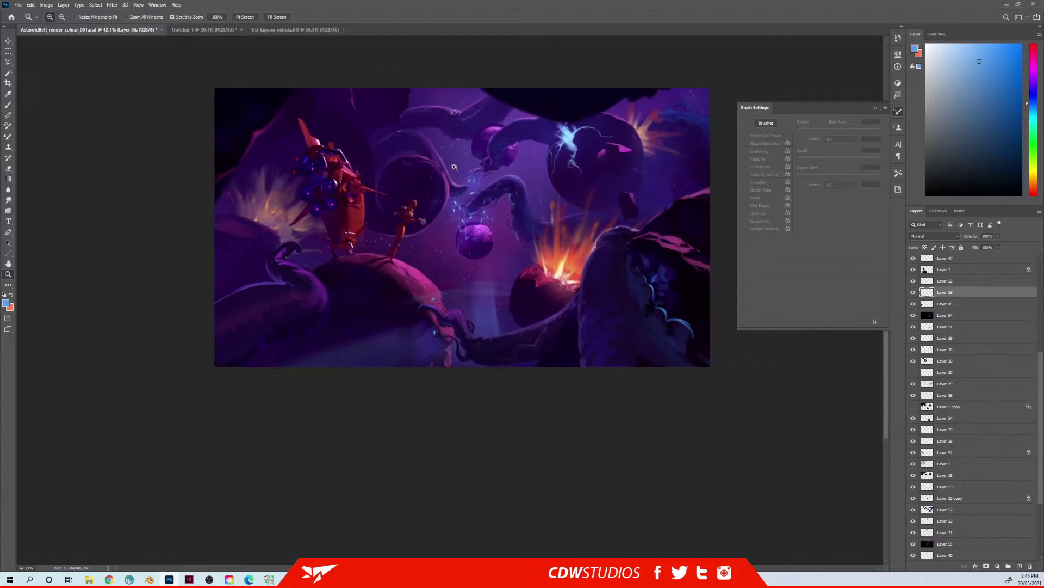
drag(501, 205, 469, 218)
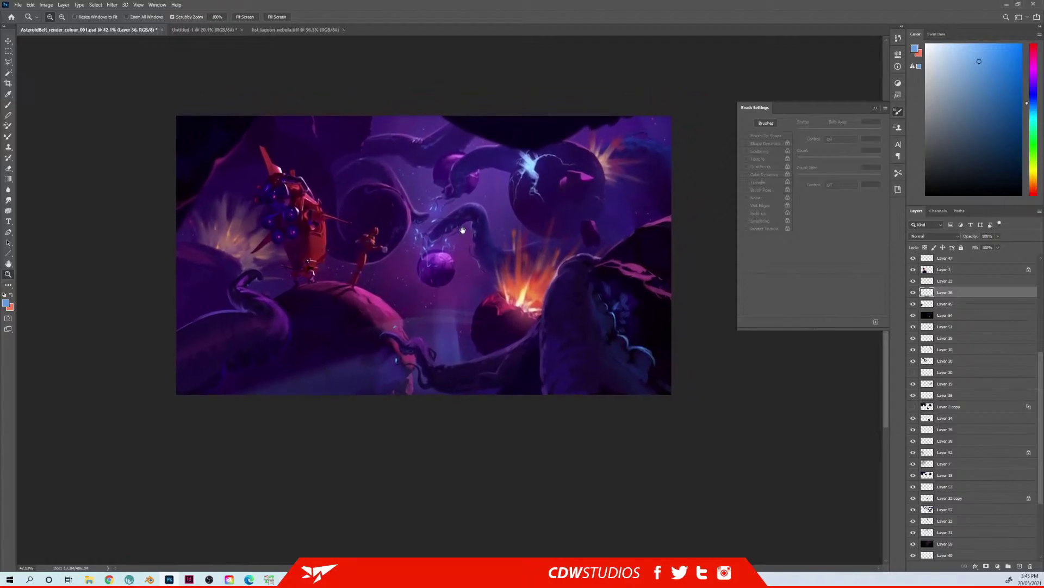
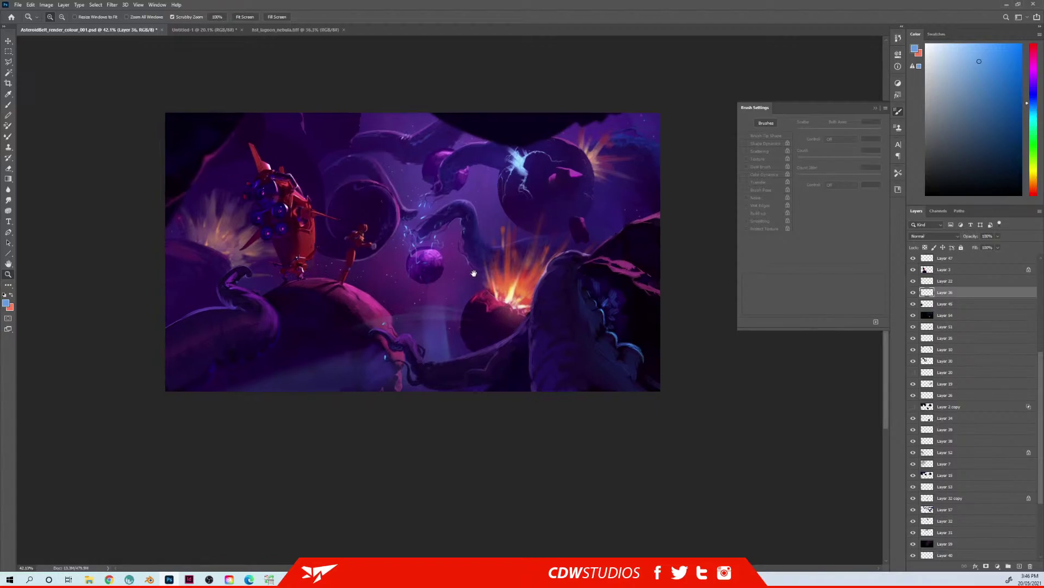
drag(544, 249, 554, 248)
drag(494, 266, 528, 275)
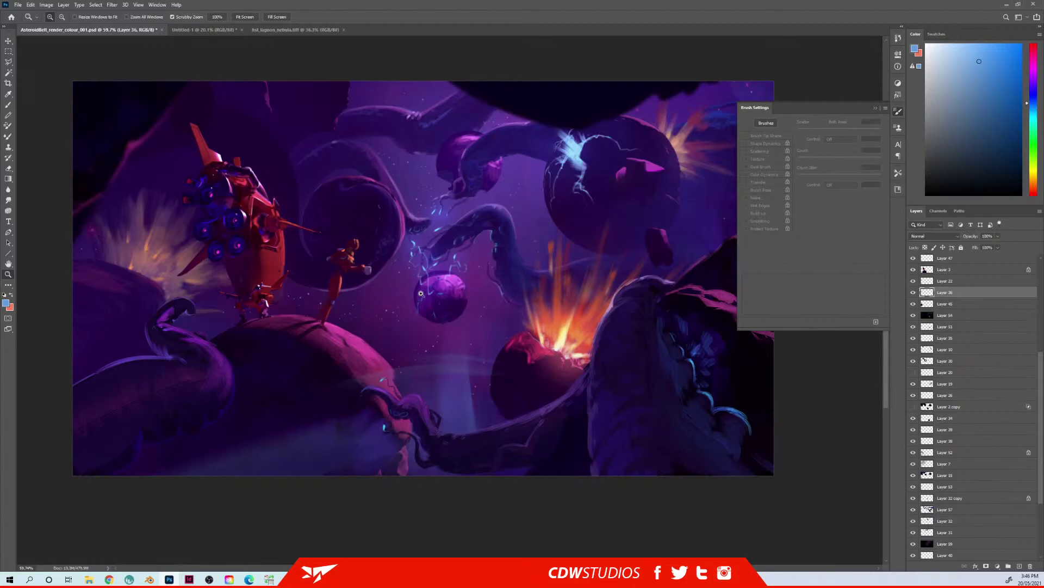
drag(443, 347, 443, 338)
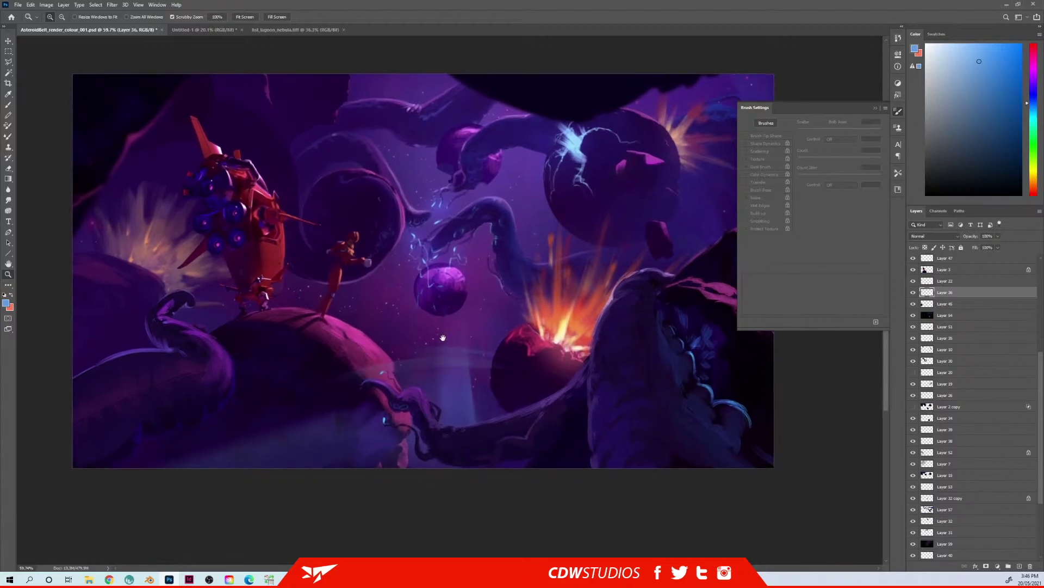
drag(510, 313, 499, 294)
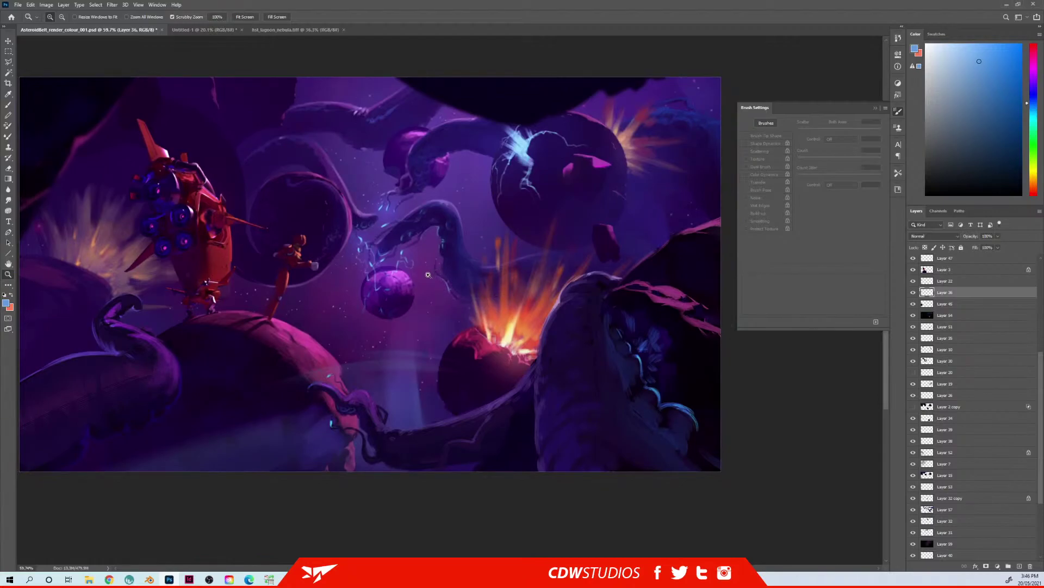
Step: Make Layer 54 active, enlarge the brush, and dab pale yellow sampled from the eruption onto the dark rock ridge's edge
key(b)
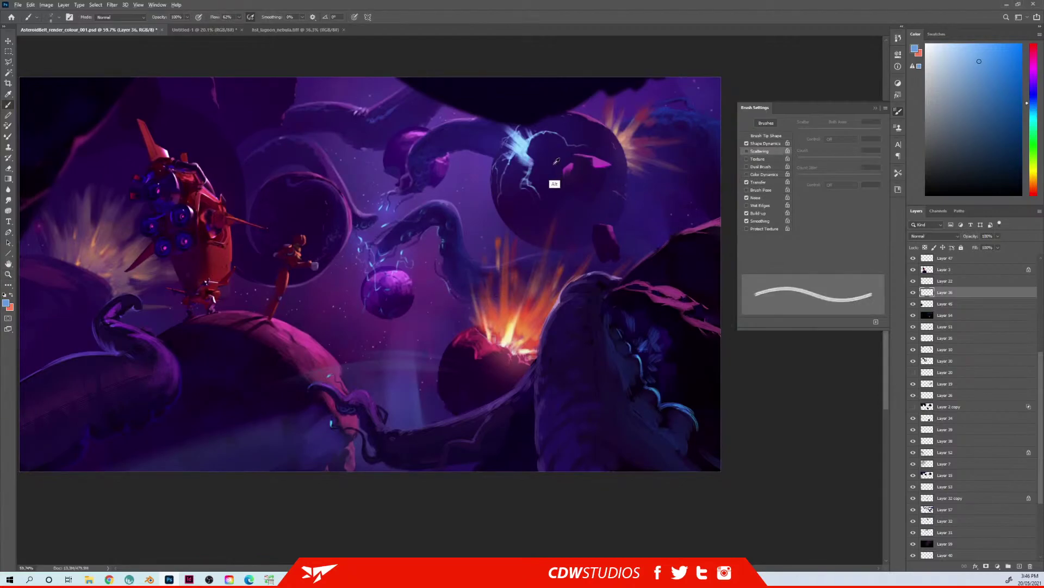
alt+click(549, 157)
ctrl+right_click(683, 240)
click(701, 253)
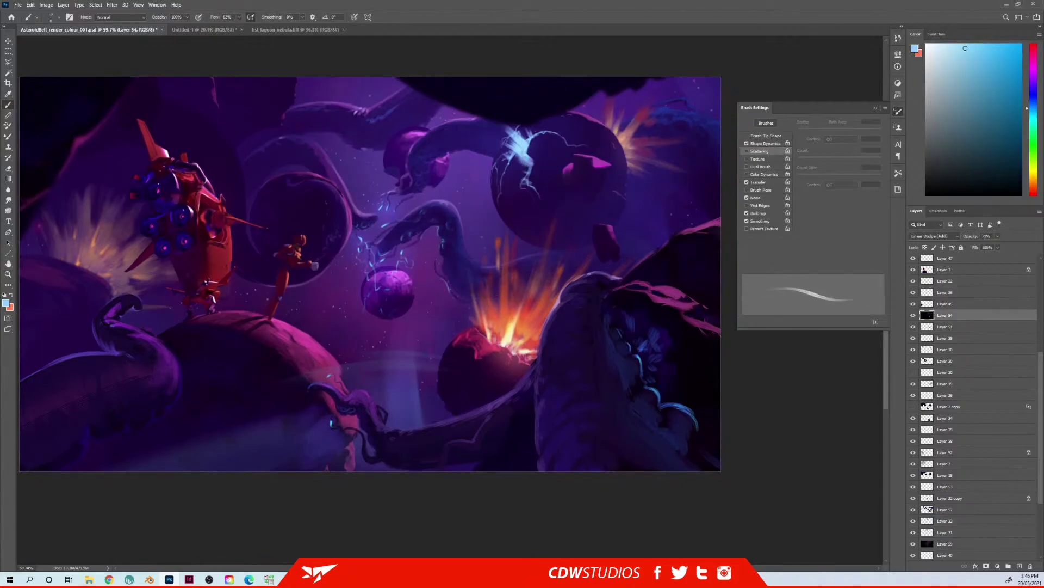
key(bracketright)
key(bracketright)
key(bracketright)
key(bracketright)
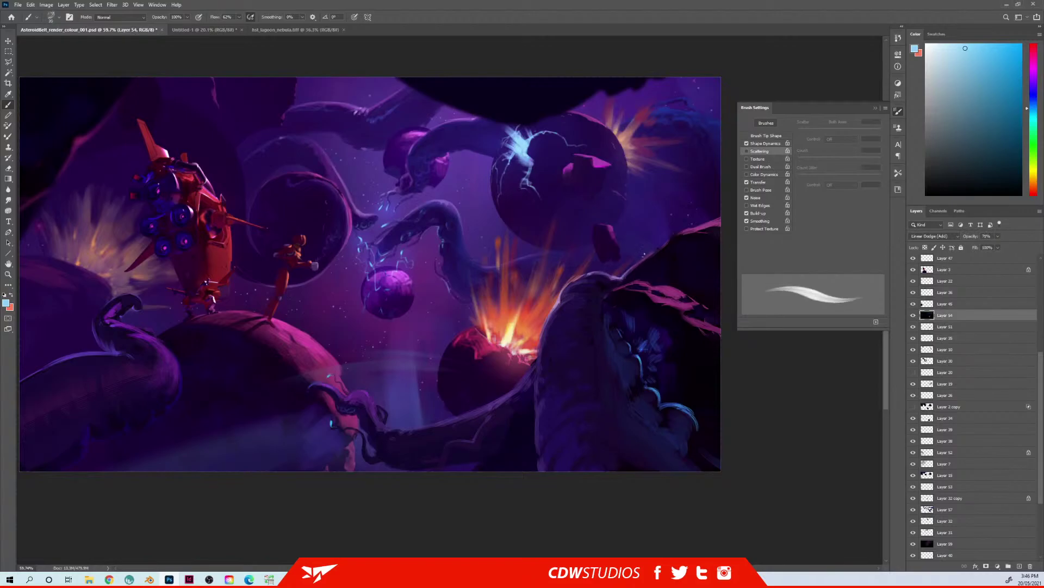
alt+click(511, 333)
key(bracketright)
drag(671, 237, 666, 242)
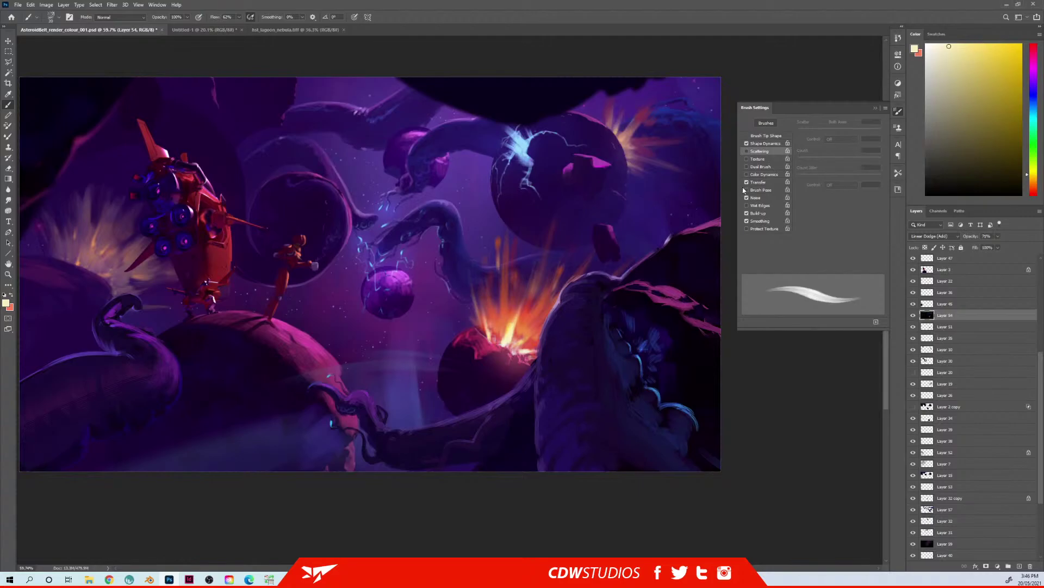
Step: Choose a light orange and paint rim light on the dark rock ridge, continuing on Layer 48
click(1033, 185)
click(993, 49)
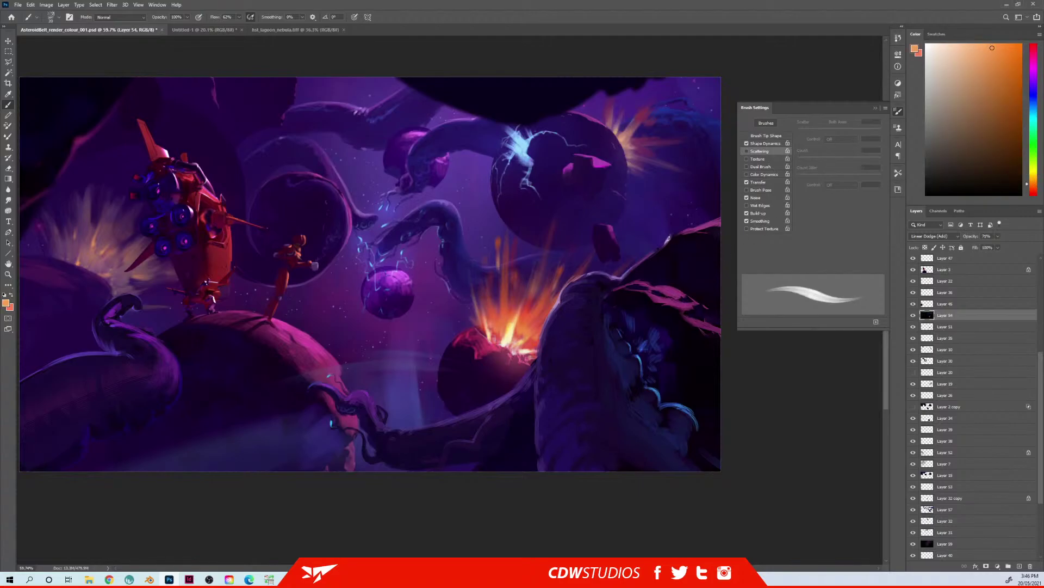
drag(671, 238, 666, 240)
key(bracketleft)
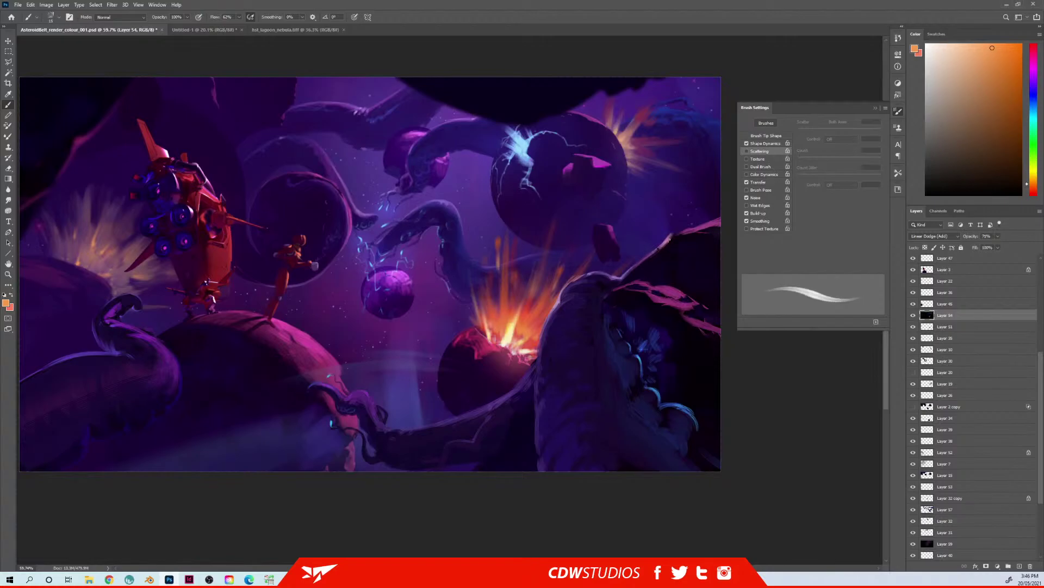
ctrl+right_click(669, 239)
click(685, 245)
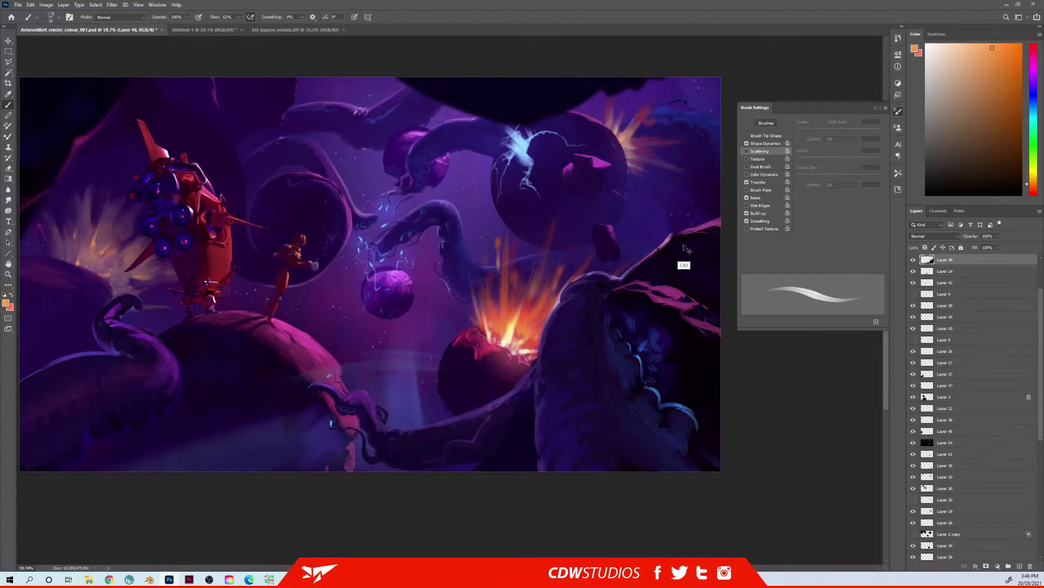
drag(672, 236, 651, 255)
Step: Select the small floating asteroid's layer and paint red reflected light along its lower edge with the swapped red colour
ctrl+right_click(602, 245)
click(615, 249)
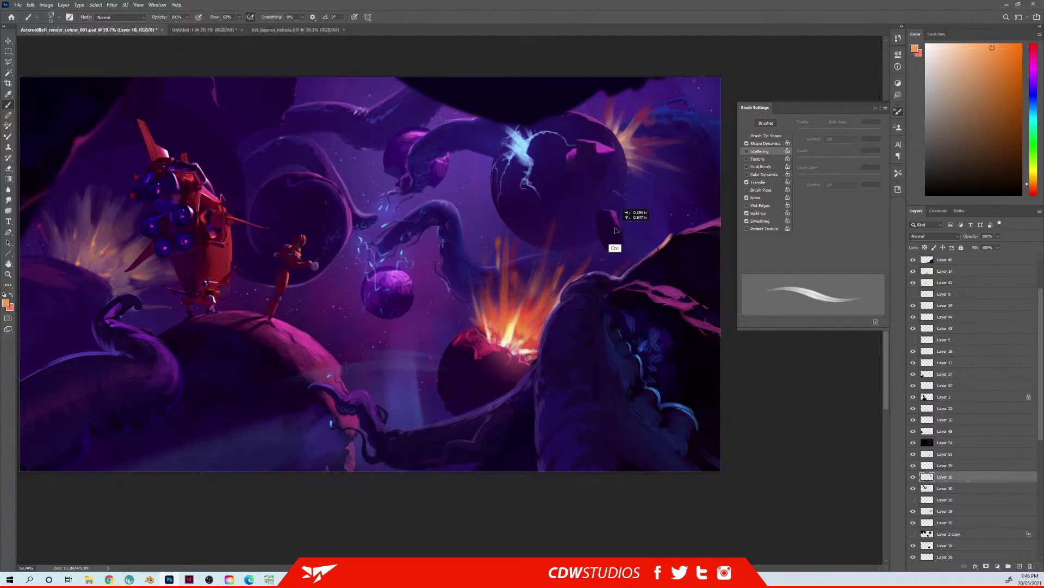
key(x)
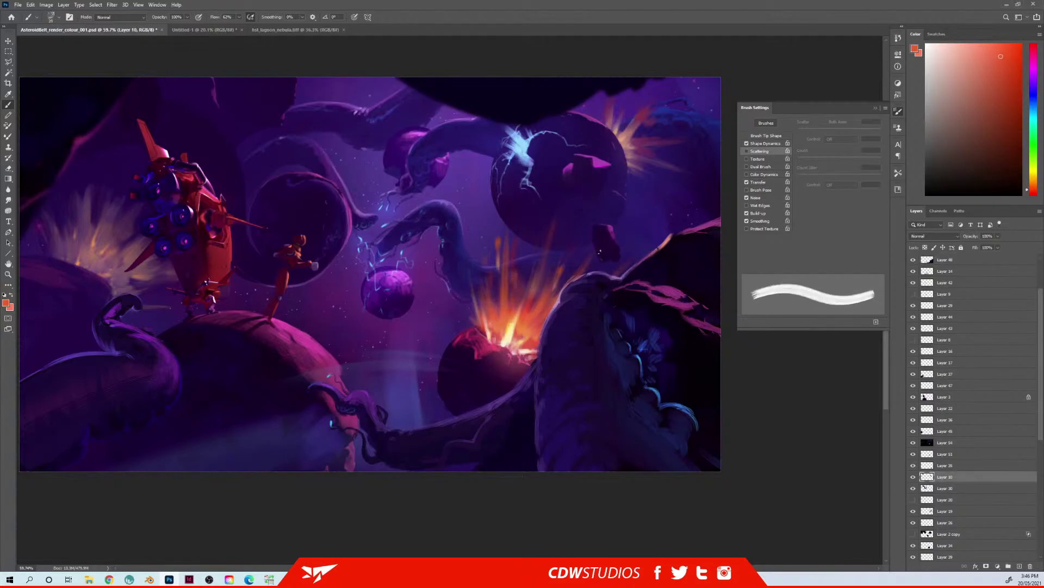
key(bracketleft)
drag(595, 247, 603, 262)
key(bracketright)
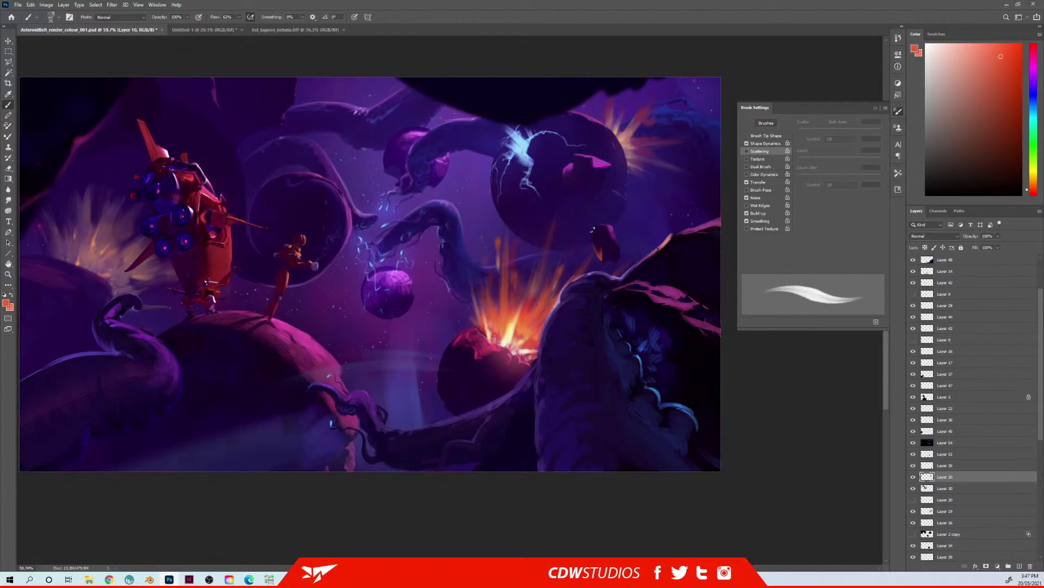
key(bracketleft)
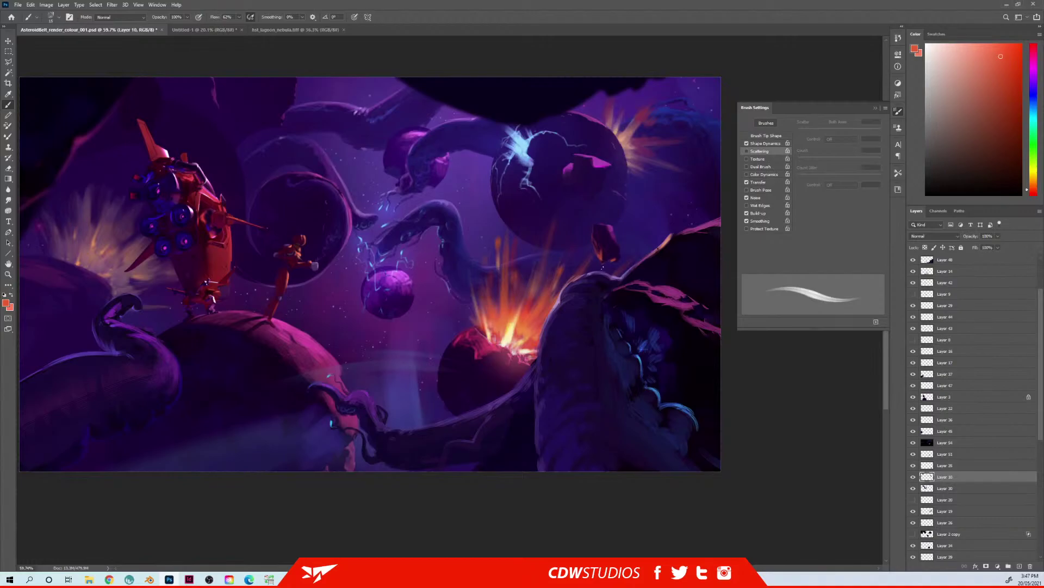
Step: Paint red highlights around the erupting asteroid's crater, varying the brush size
key(bracketright)
key(bracketright)
key(bracketright)
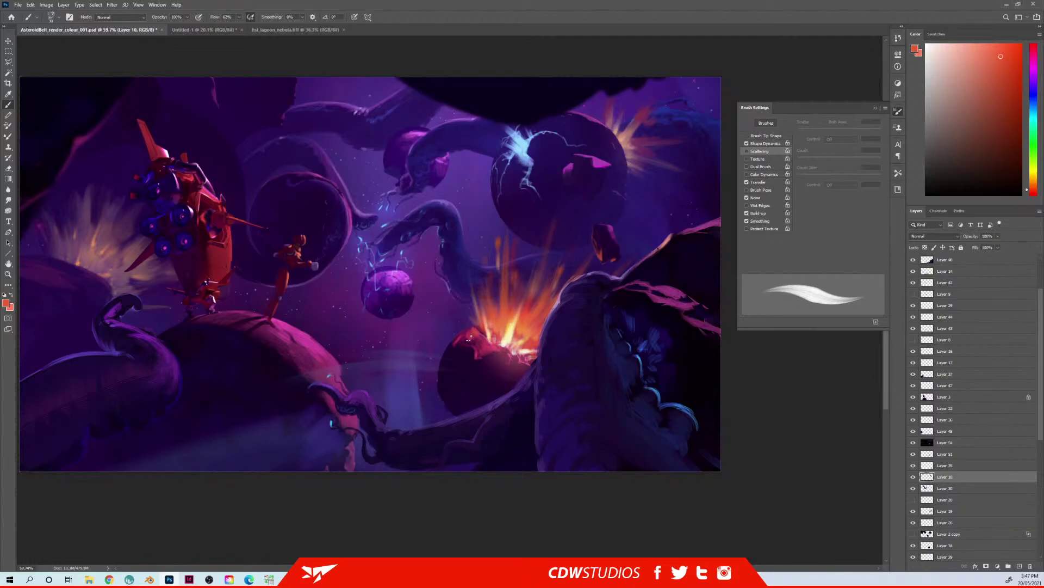
key(bracketleft)
key(bracketleft)
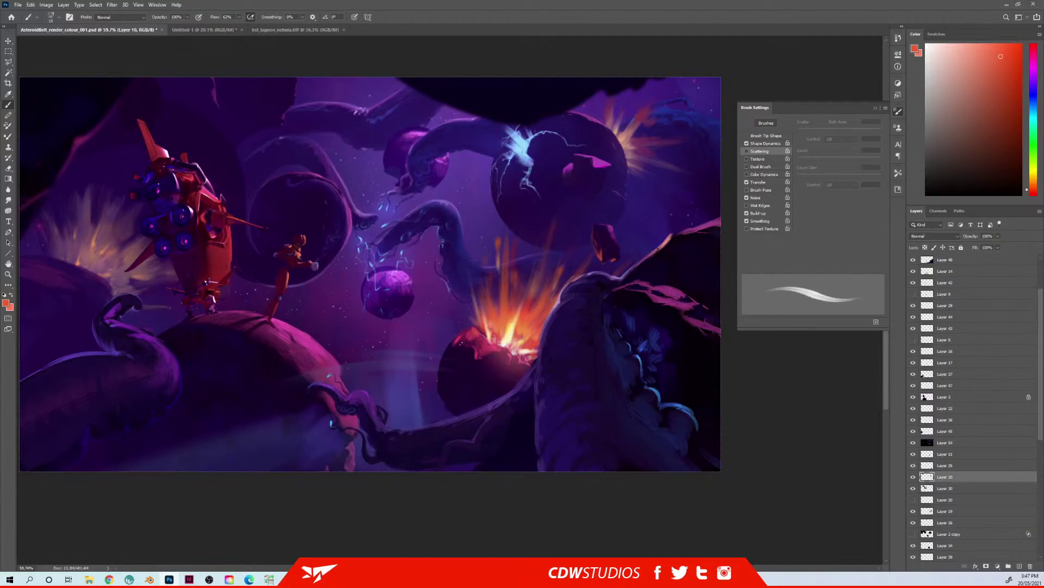
Step: Sample dark magentas from the erupting asteroid and reshade its crater rim with varied brush sizes
alt+click(467, 335)
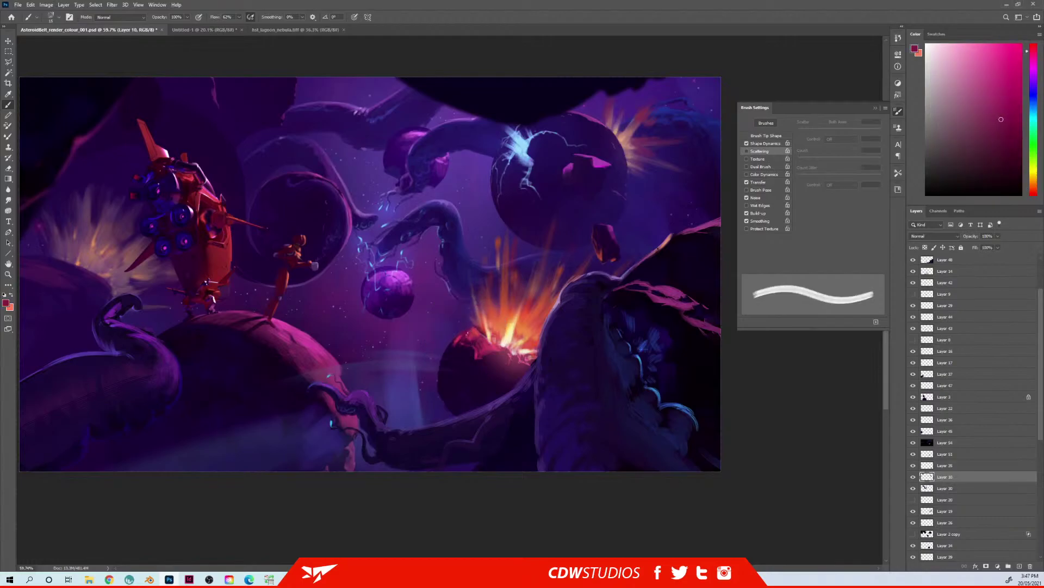
key(bracketleft)
key(bracketleft)
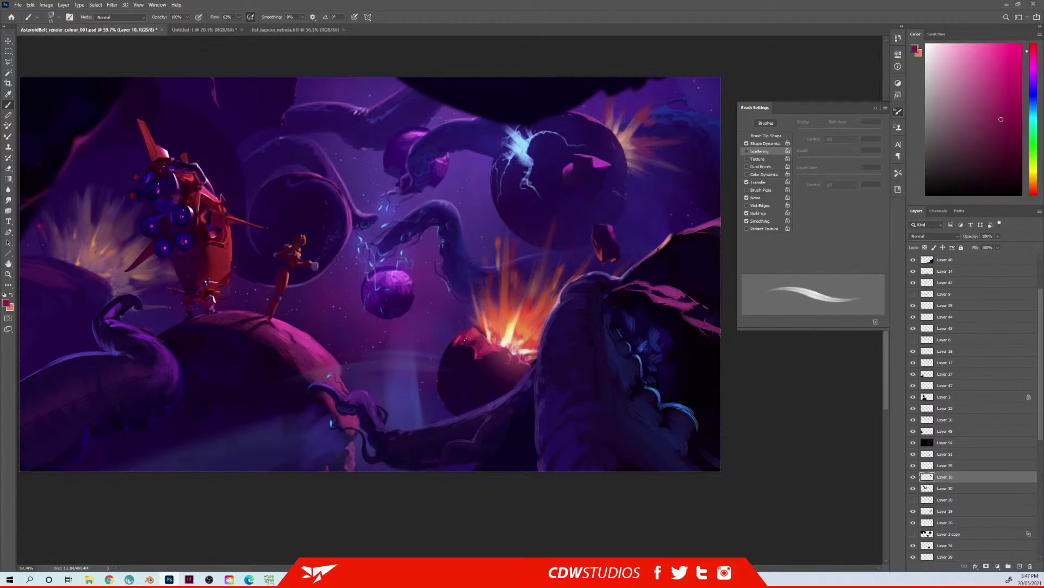
key(bracketright)
key(bracketright)
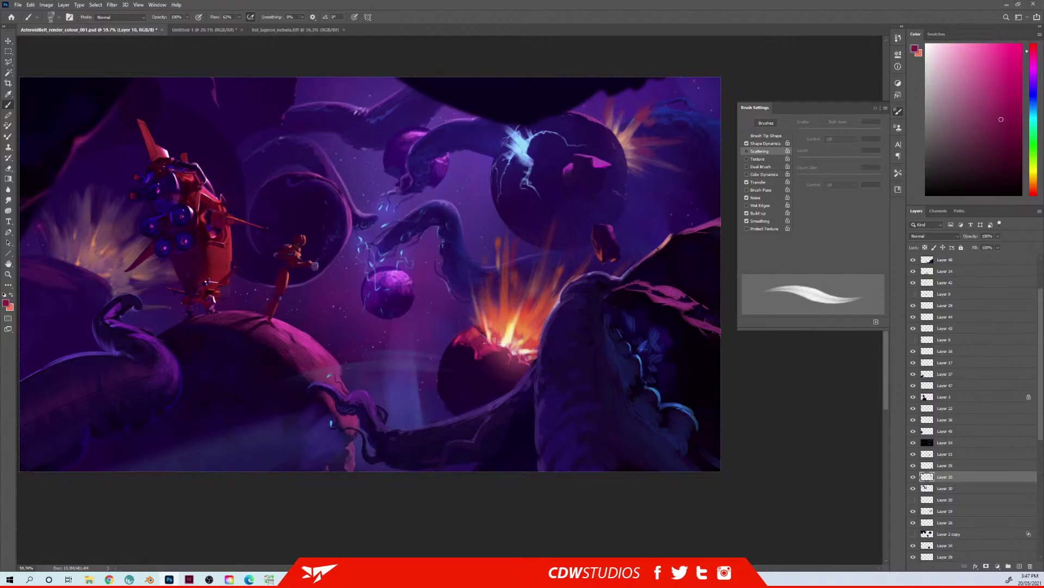
alt+click(479, 339)
key(bracketright)
key(bracketright)
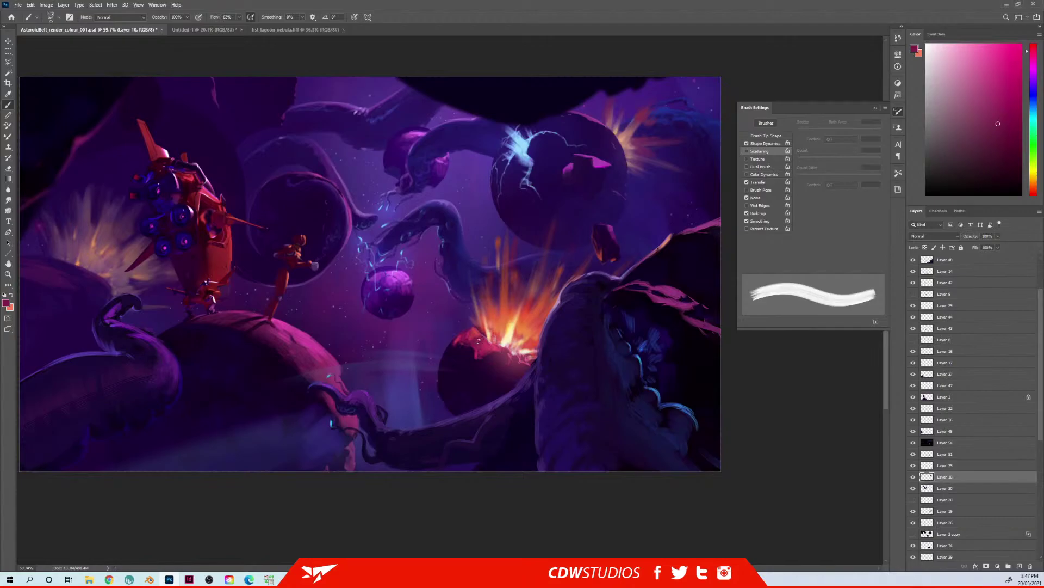
key(bracketleft)
key(bracketleft)
Step: Sample pink and near-white from the erupting asteroid and paint small bright highlights along the crater's edge
alt+click(494, 347)
key(bracketright)
key(bracketright)
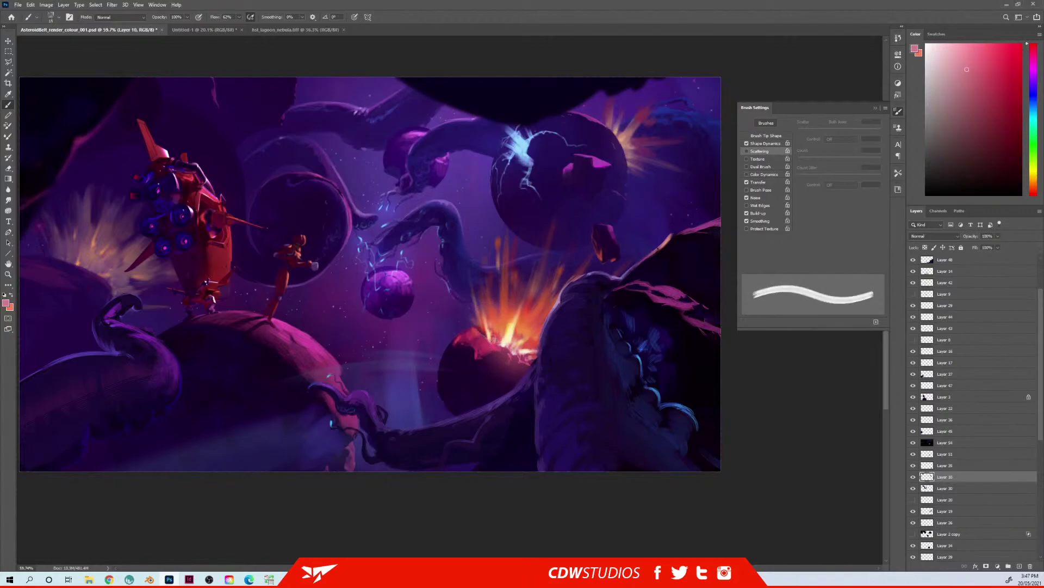
key(bracketleft)
key(bracketleft)
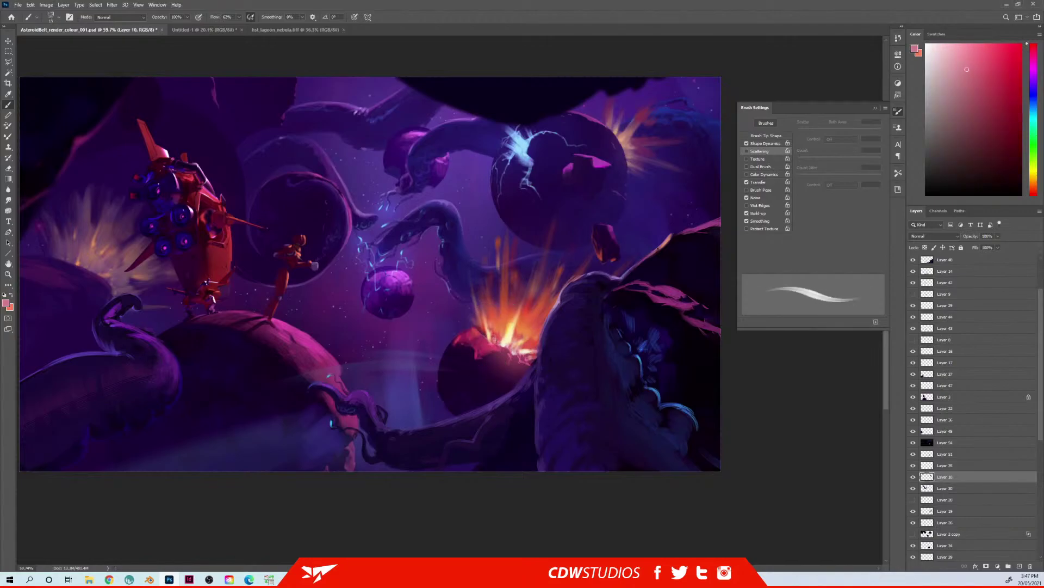
alt+click(502, 364)
key(bracketright)
key(bracketright)
key(bracketleft)
key(bracketleft)
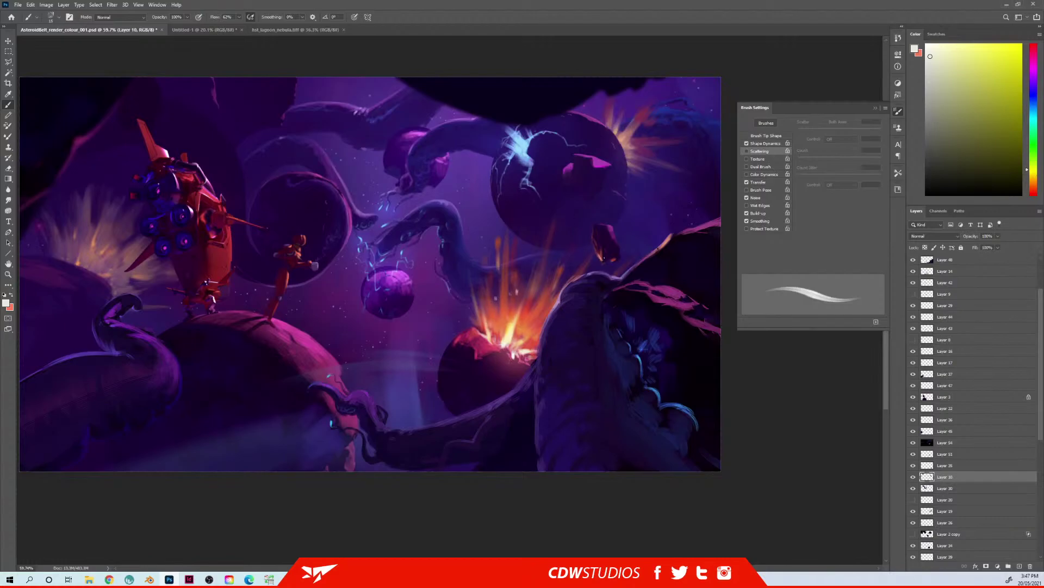
Step: Make Layer 48 active again and refine the dark rock ridge's rim light with a sampled salmon colour
ctrl+right_click(670, 234)
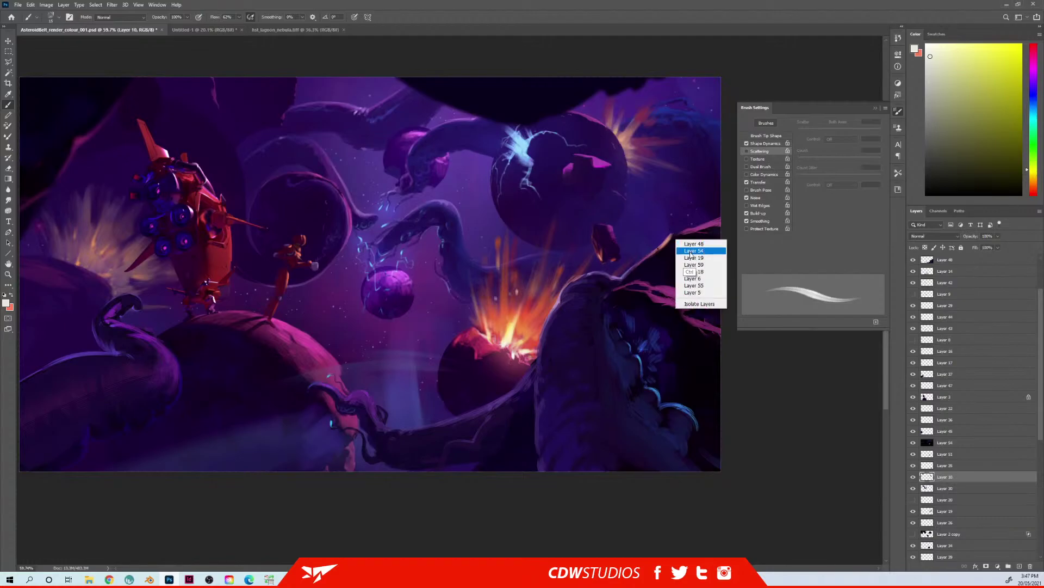
click(700, 252)
ctrl+right_click(688, 242)
click(696, 246)
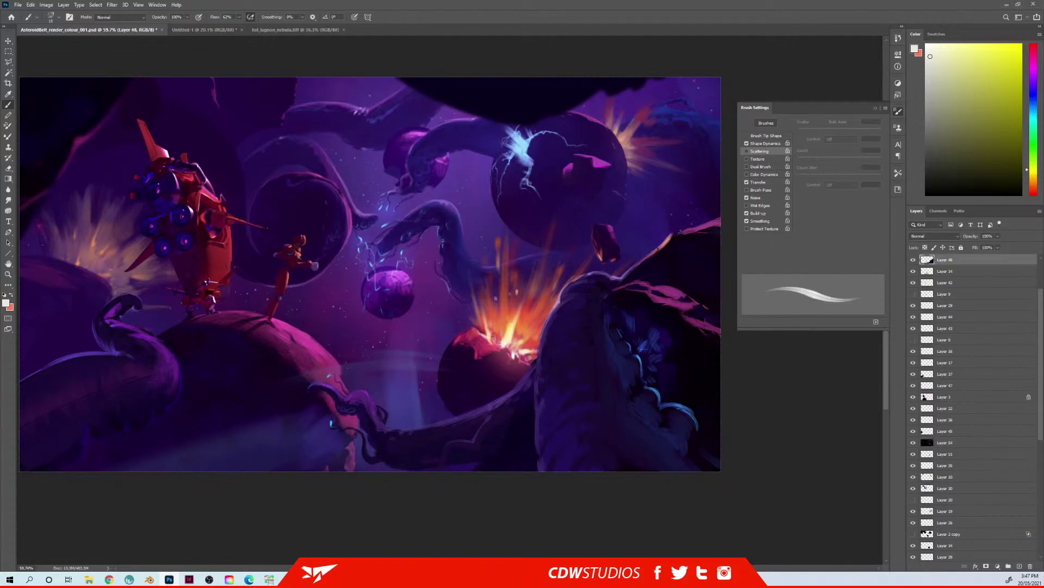
alt+click(667, 260)
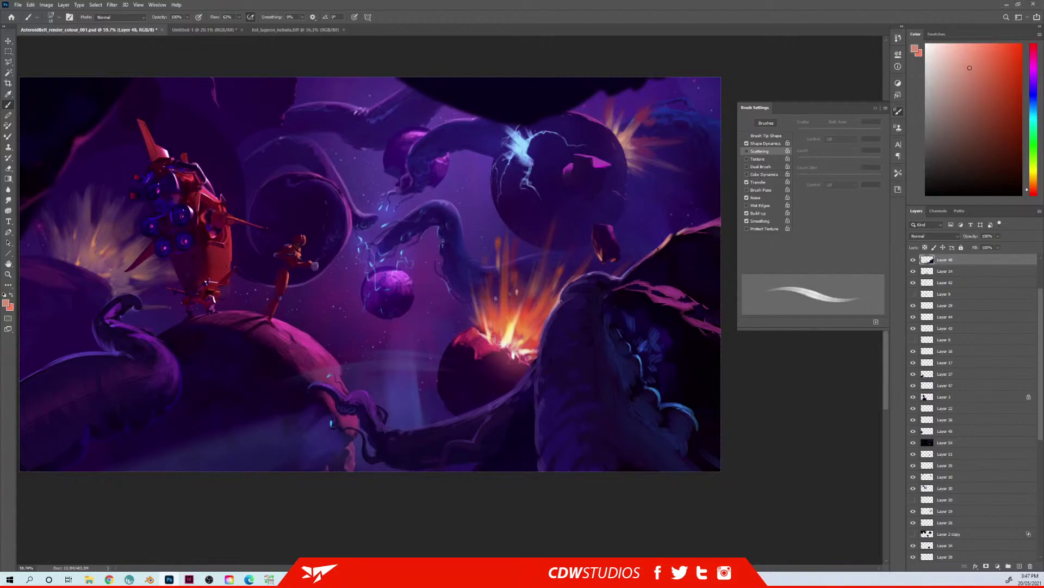
drag(549, 316, 537, 367)
mouse_move(443, 236)
mouse_down()
mouse_move(522, 213)
mouse_move(515, 230)
mouse_move(462, 252)
mouse_up()
key(z)
key(b)
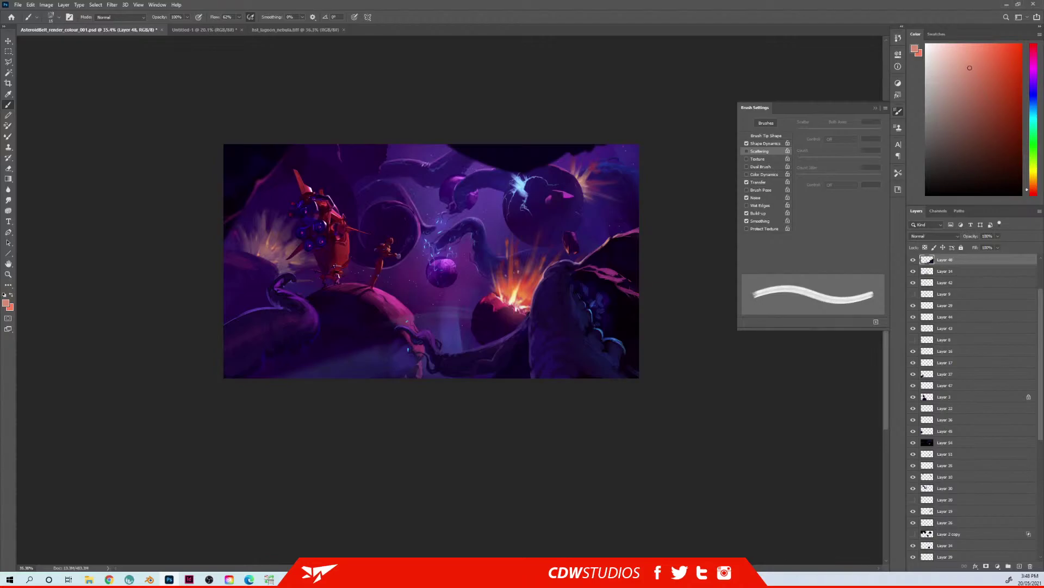
Step: Check the painting's values in greyscale with a custom Dot Gain 20% proof setup, and turn proof colors off
drag(487, 266, 495, 263)
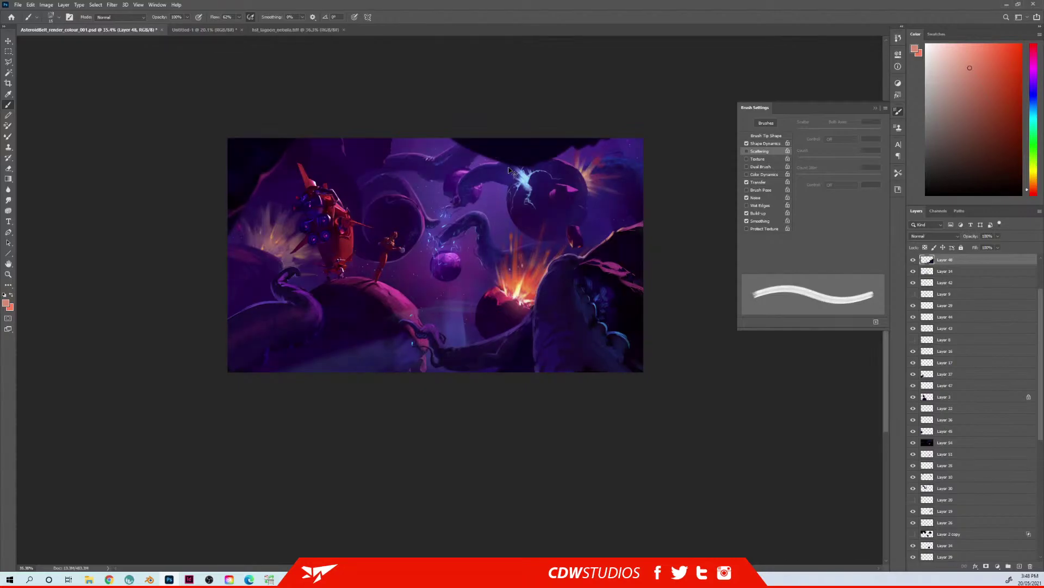
click(158, 4)
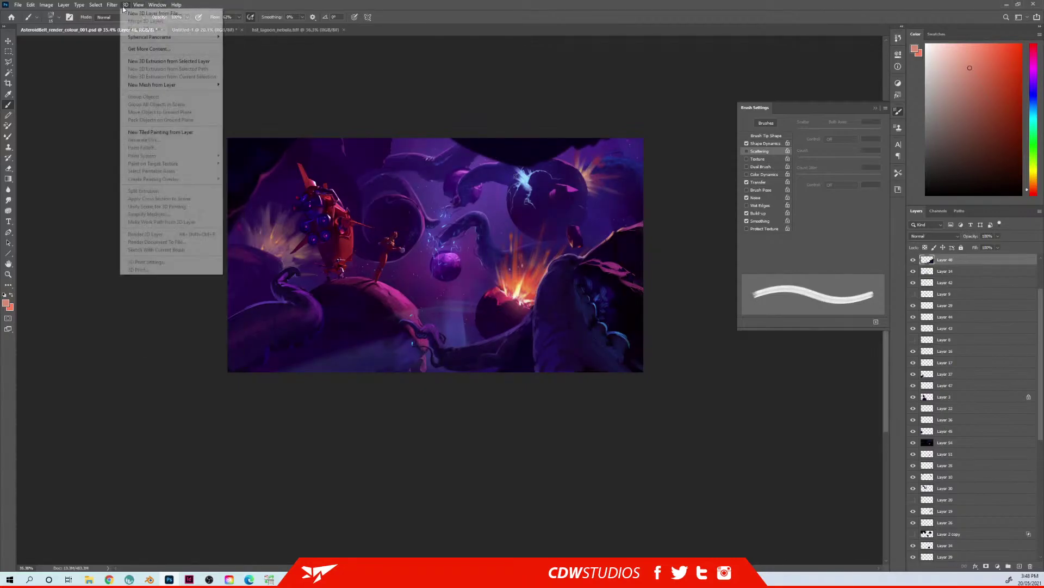
mouse_move(140, 5)
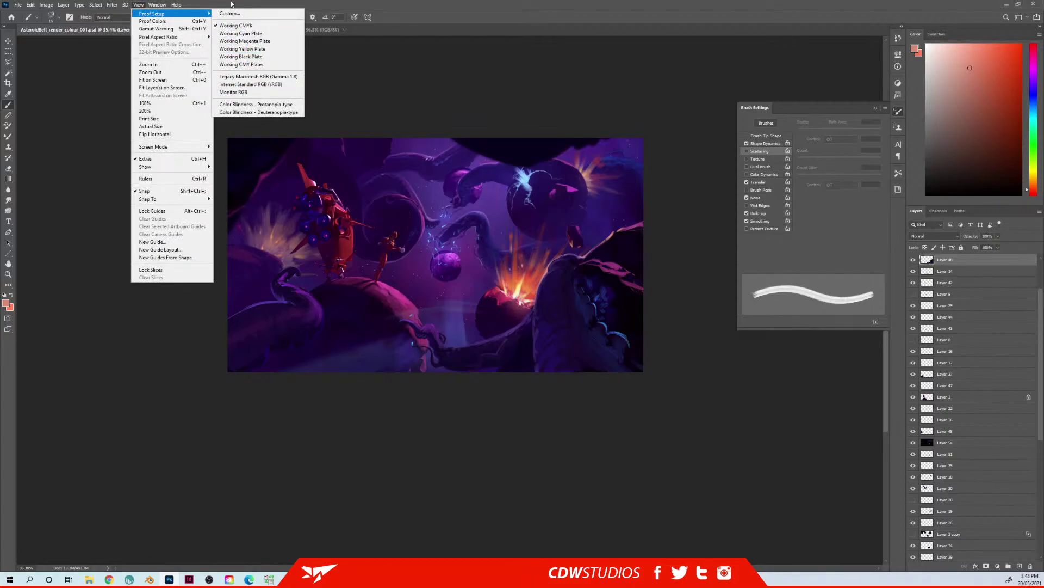
click(231, 14)
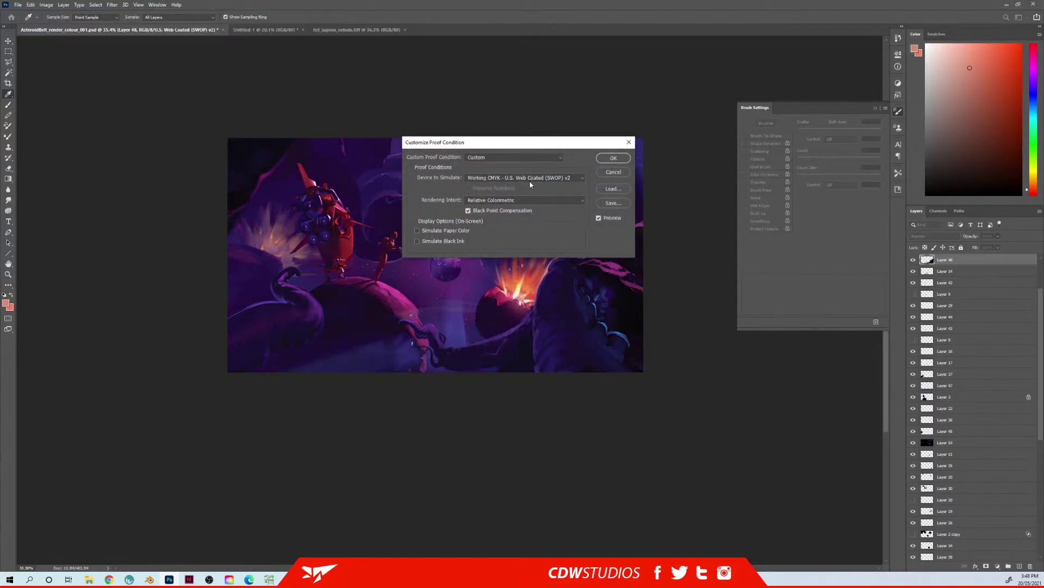
click(510, 182)
click(492, 387)
click(613, 171)
key(b)
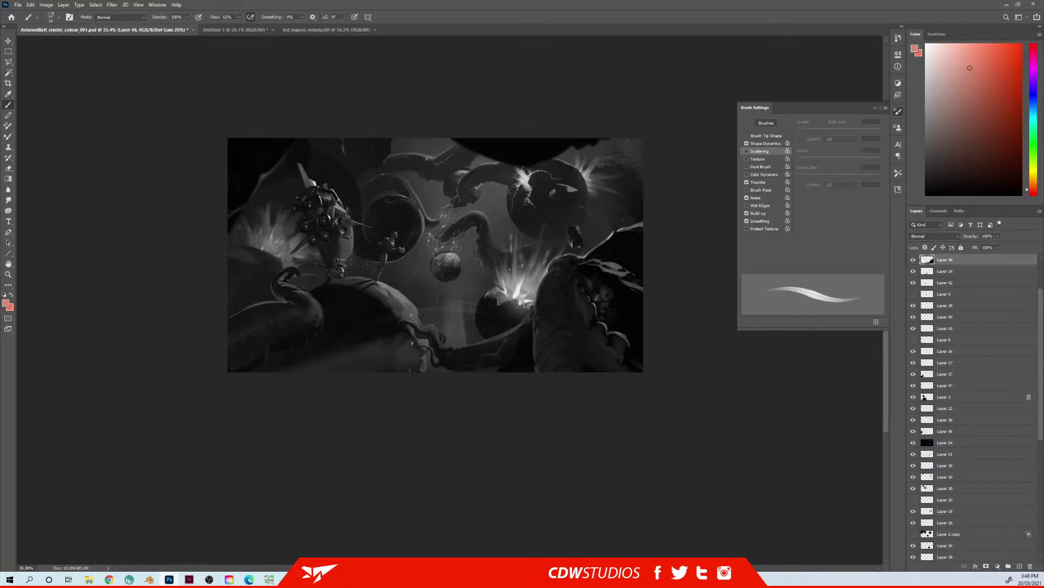
drag(546, 258, 531, 264)
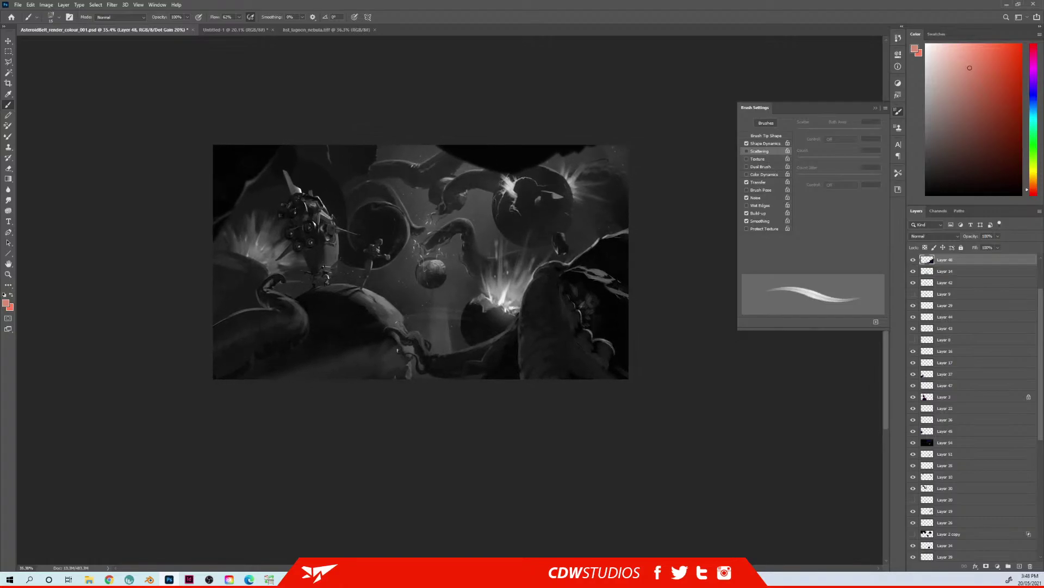
key(ctrl+y)
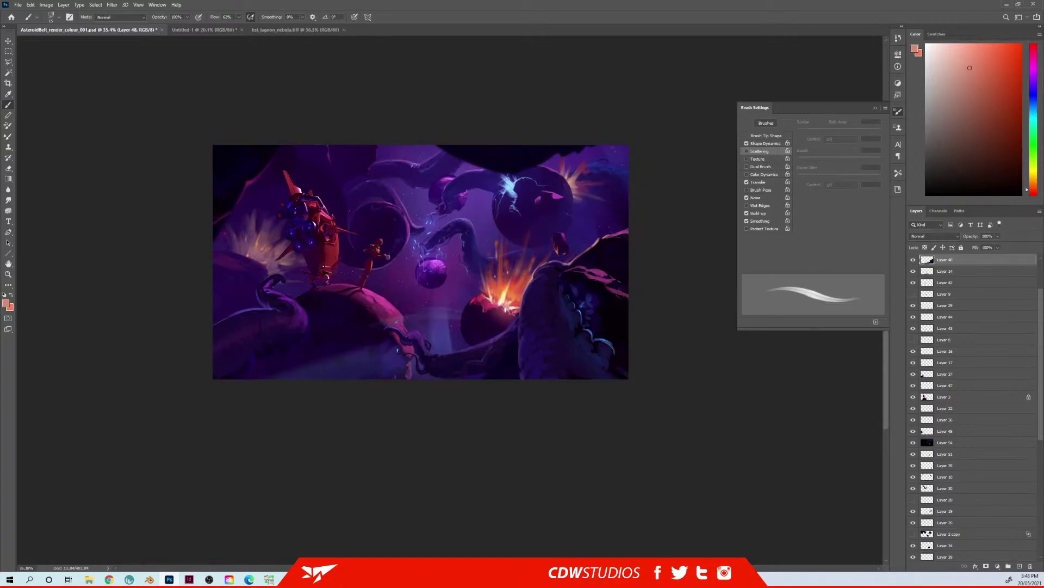
Step: Stamp all visible layers into a merged layer above Layer 23 at the top of the stack, and duplicate it
drag(366, 229, 369, 233)
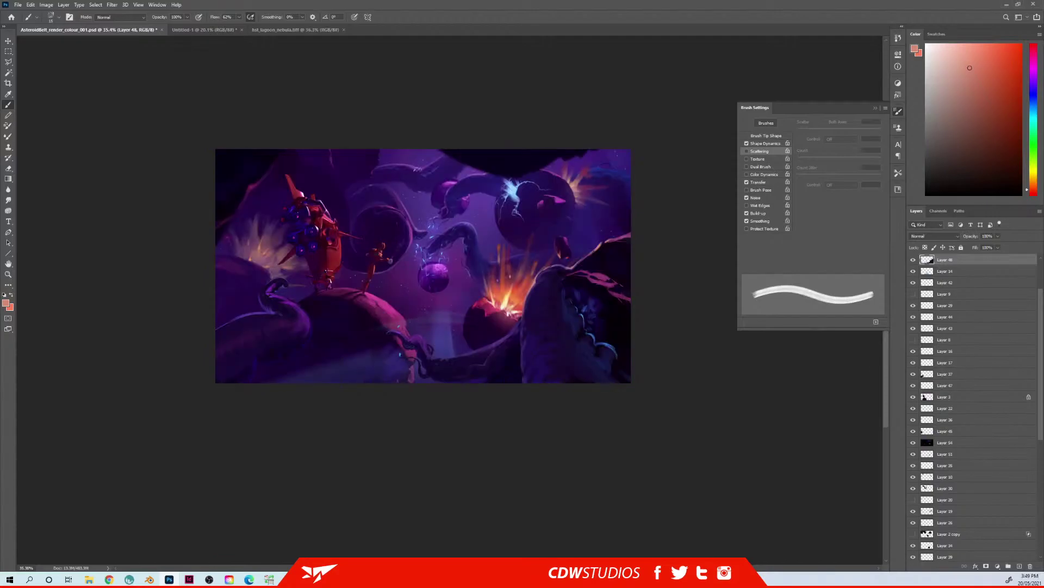
drag(460, 261, 466, 260)
drag(1039, 302, 1038, 270)
click(988, 262)
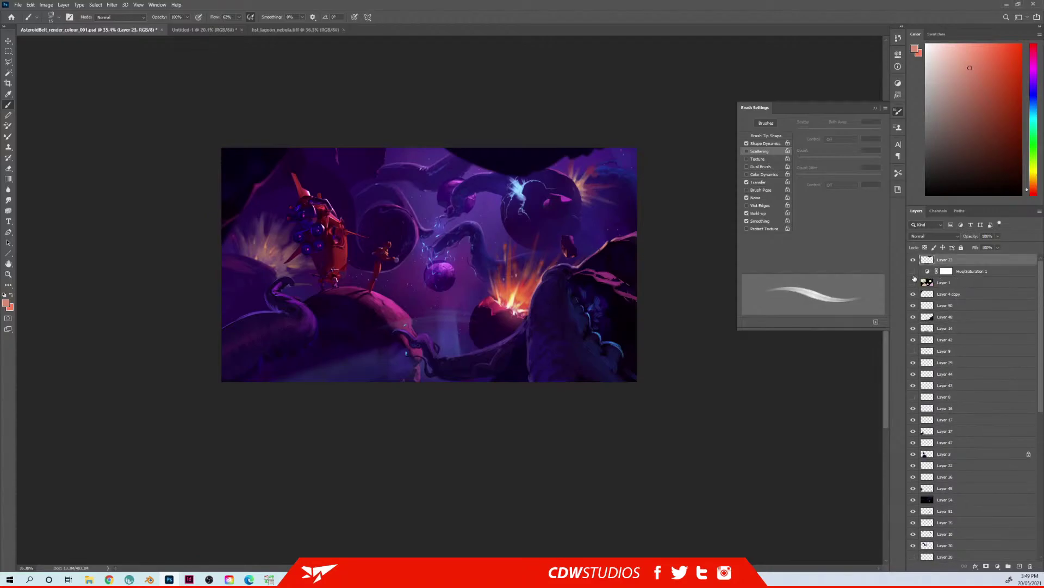
key(ctrl+shift+alt+e)
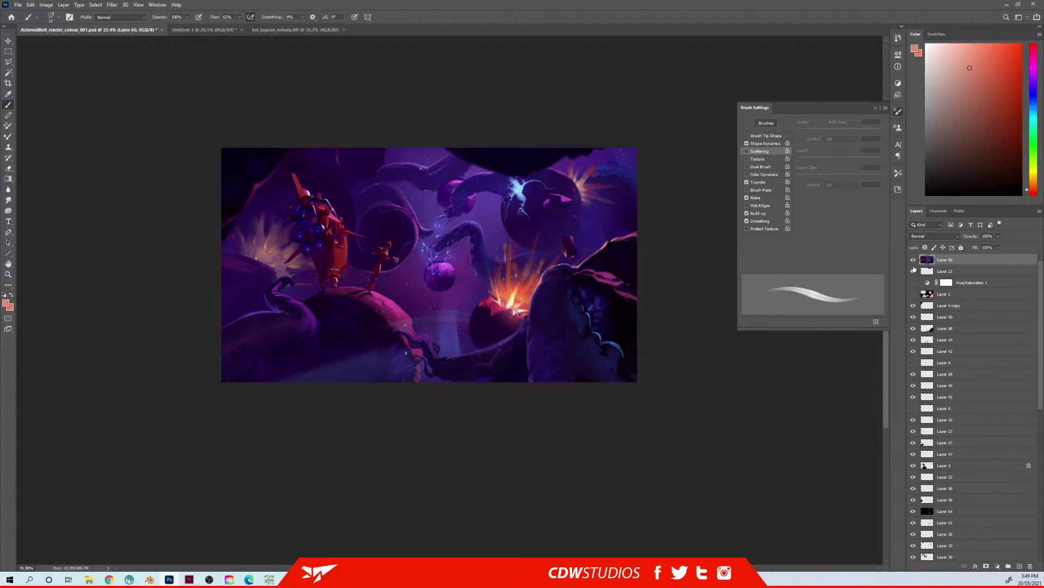
drag(453, 225, 444, 234)
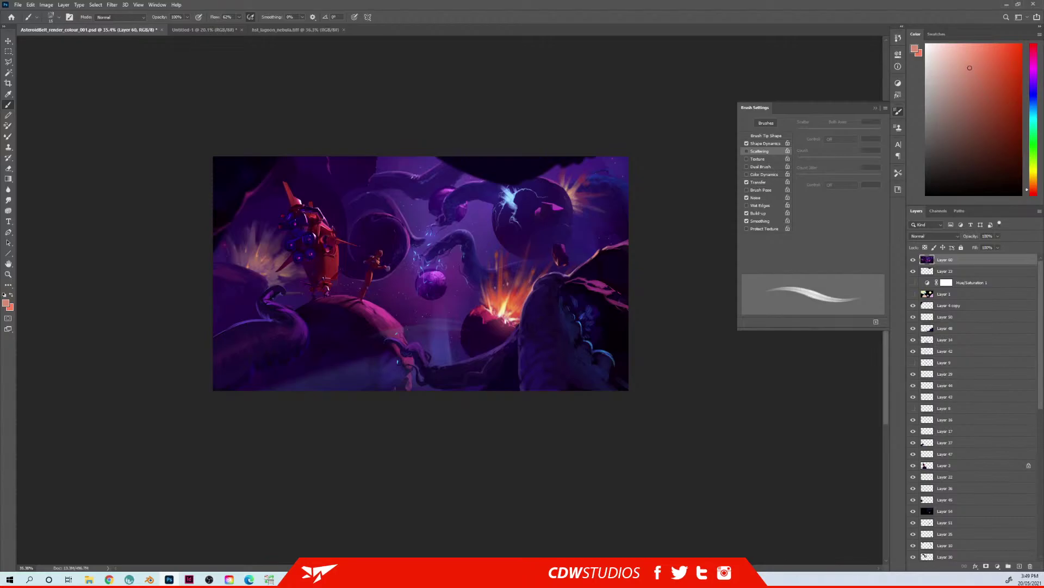
key(ctrl+j)
drag(302, 213, 314, 231)
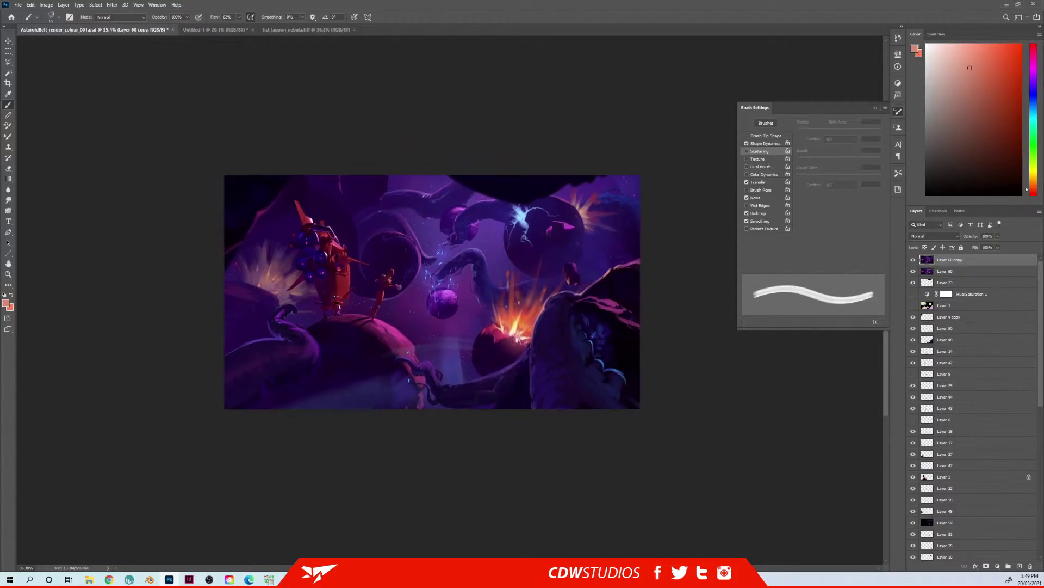
Step: Sharpen the duplicated merged layer with Unsharp Mask at amount 112%, radius 1.4 pixels and threshold 0
click(112, 5)
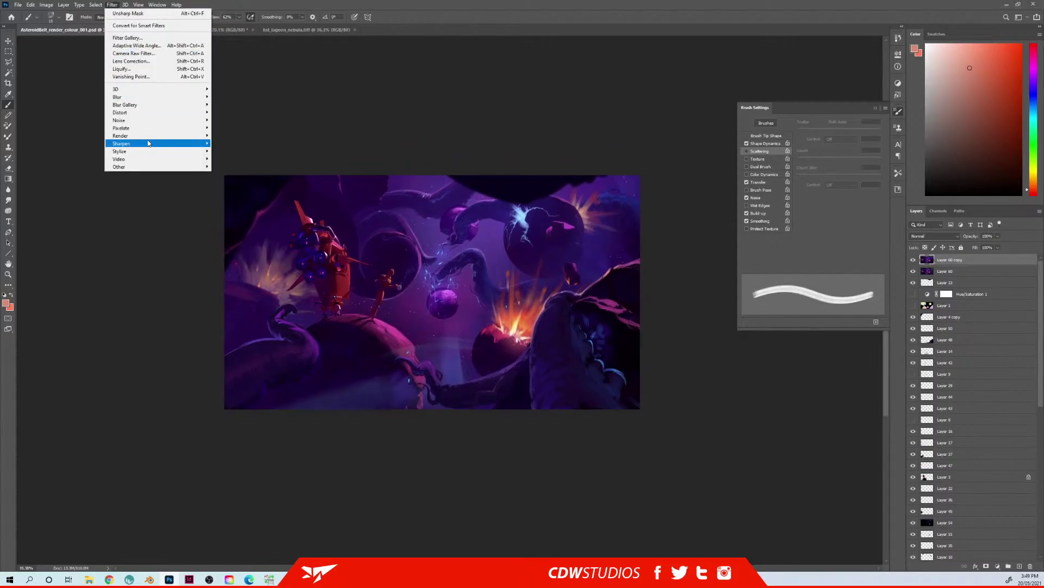
mouse_move(147, 136)
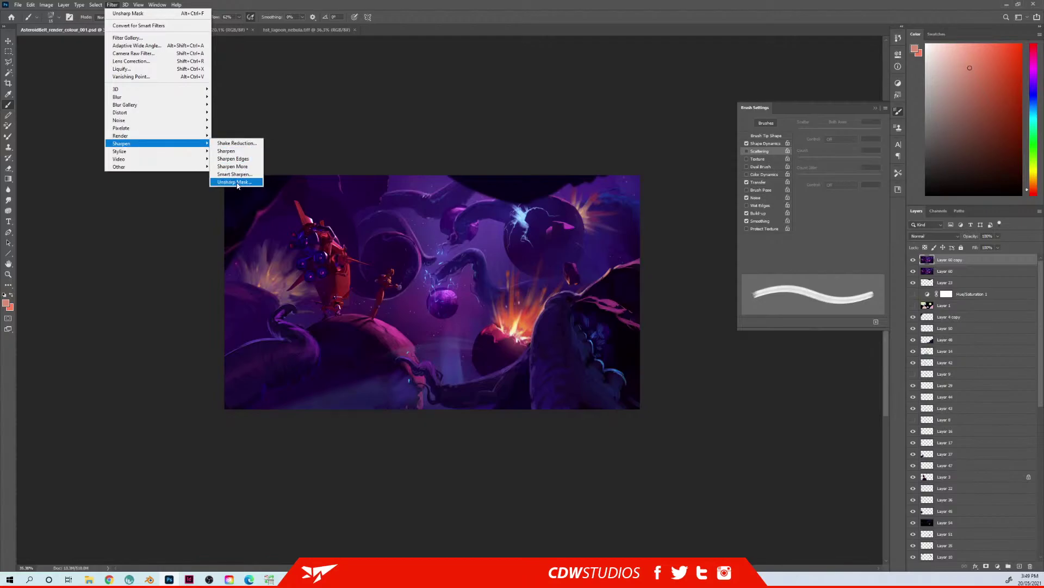
click(234, 178)
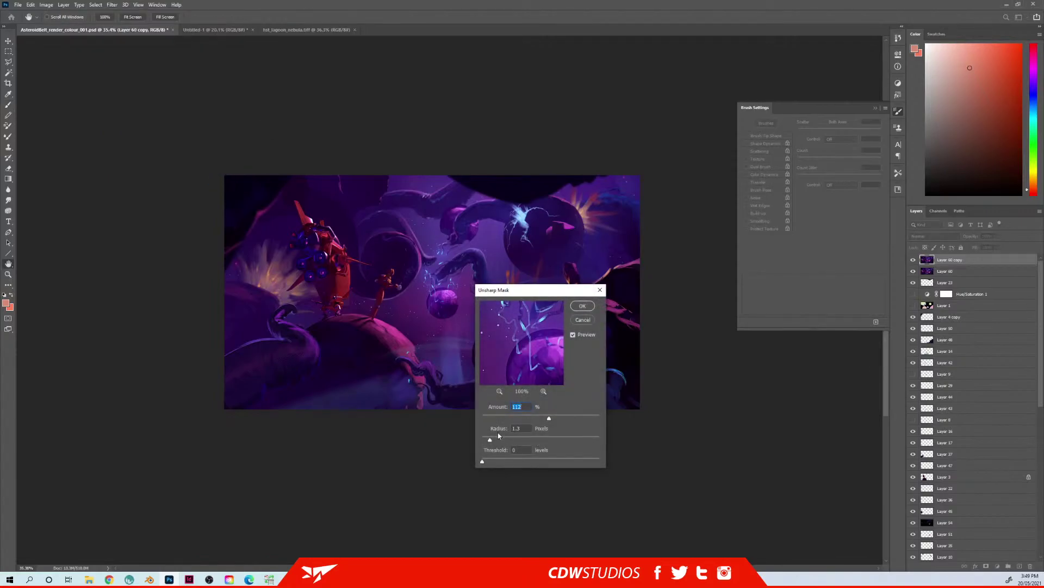
drag(490, 440, 491, 440)
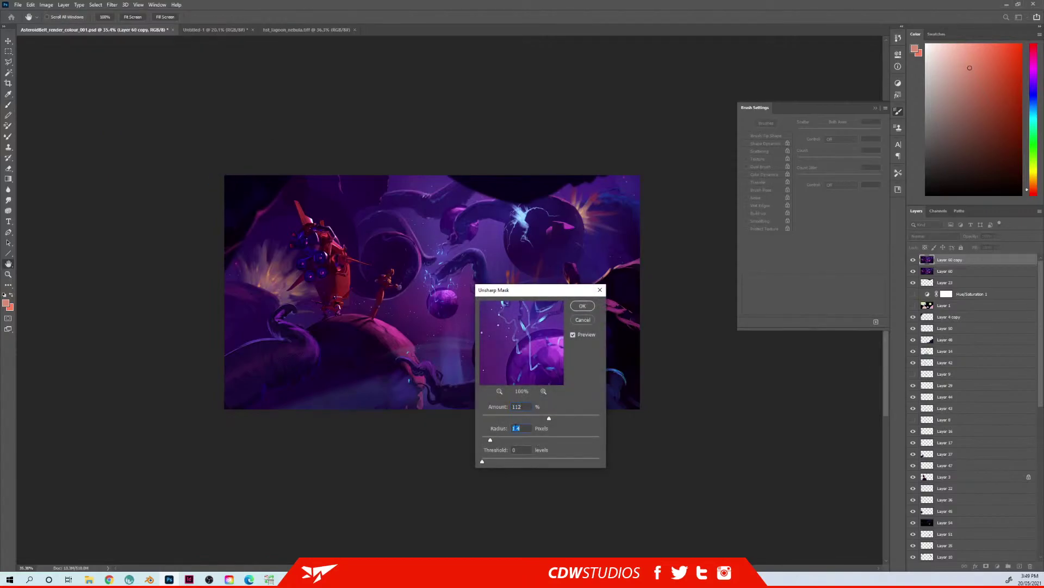
click(583, 306)
Step: Add a layer mask to the sharpened layer and invert it to black
click(987, 566)
key(d)
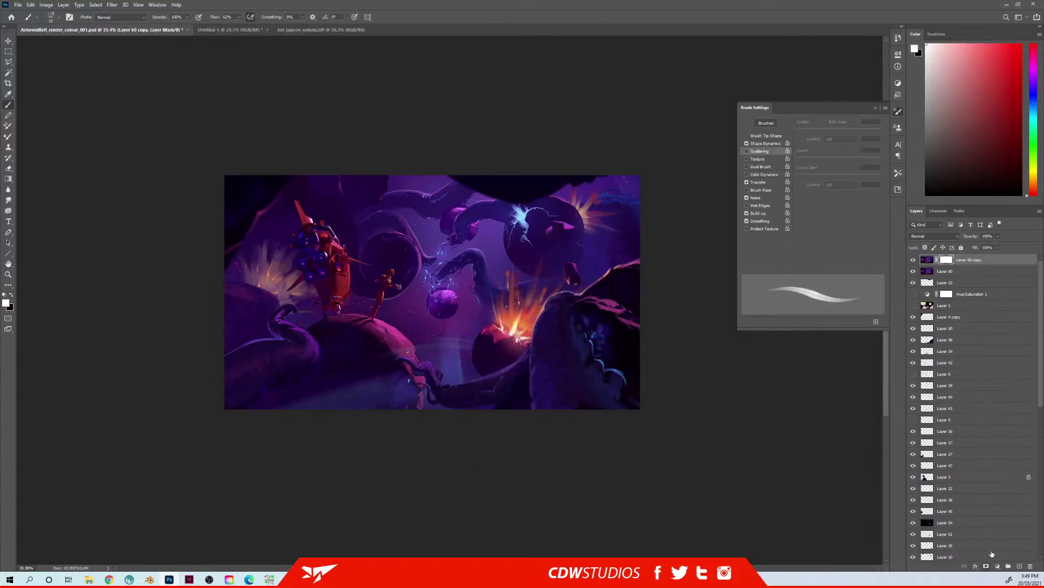
key(ctrl+i)
Step: With a soft round brush, paint white on the mask to reveal sharpening on the standing figure, red ship, central tentacles and electric asteroid
right_click(469, 376)
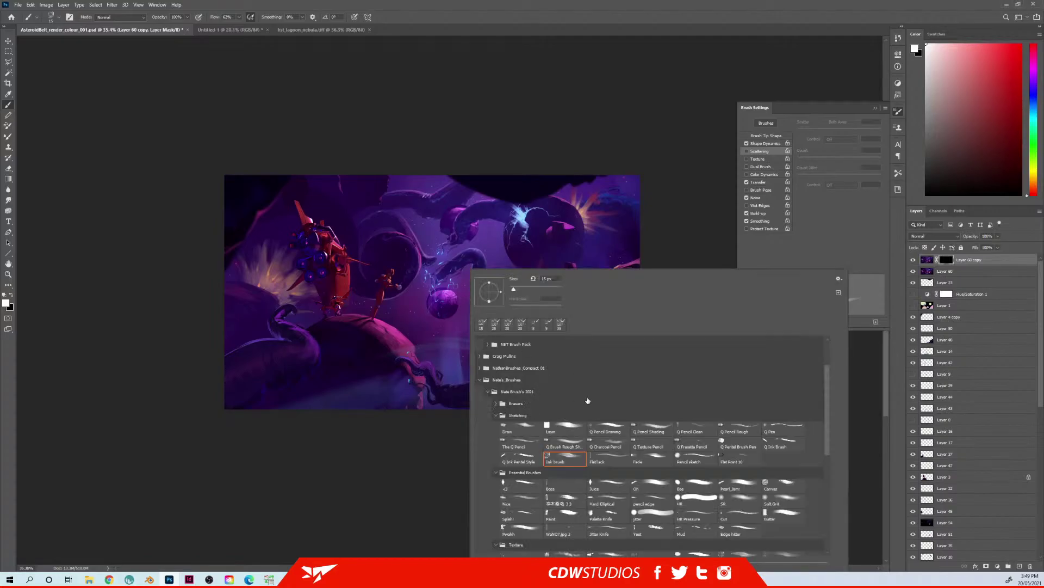
drag(828, 413, 830, 441)
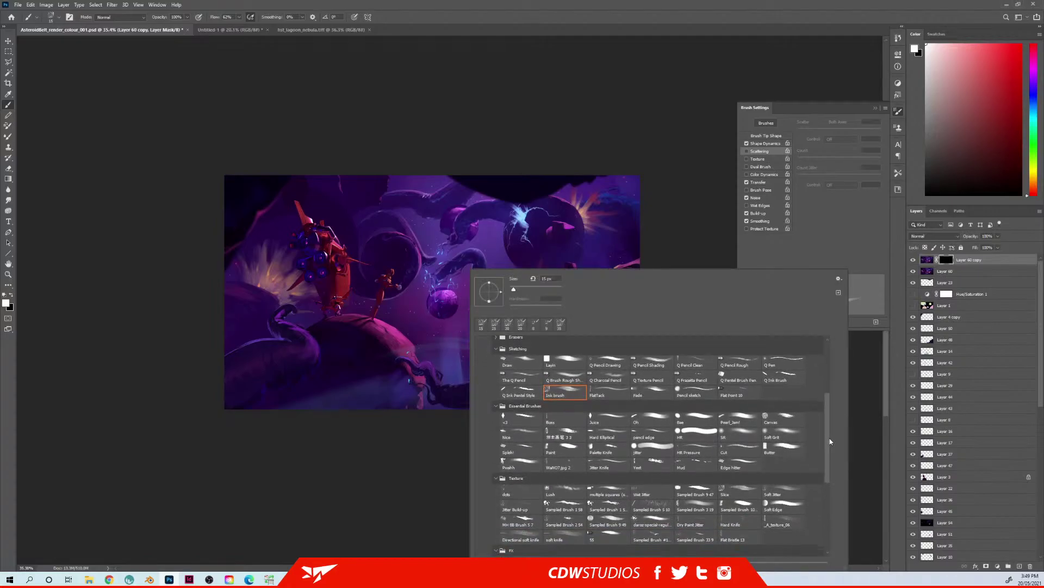
click(732, 432)
click(355, 497)
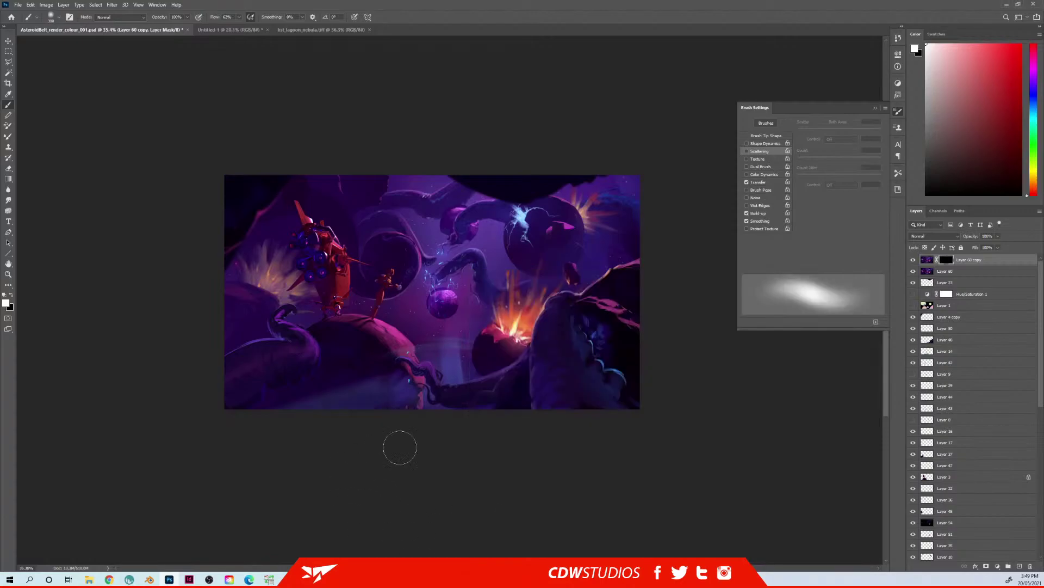
key(z)
drag(442, 296, 477, 295)
key(b)
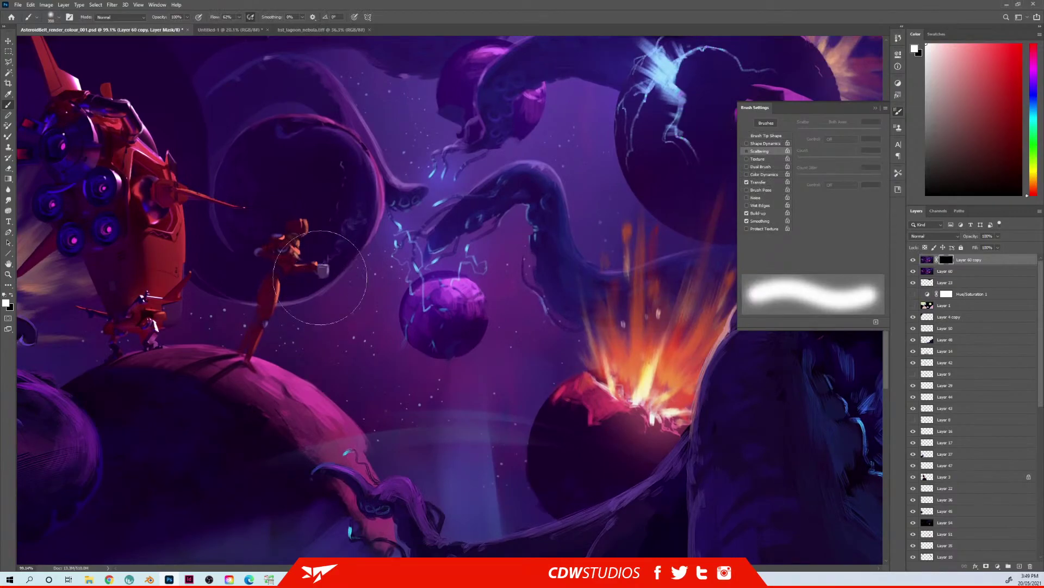
drag(272, 335, 291, 267)
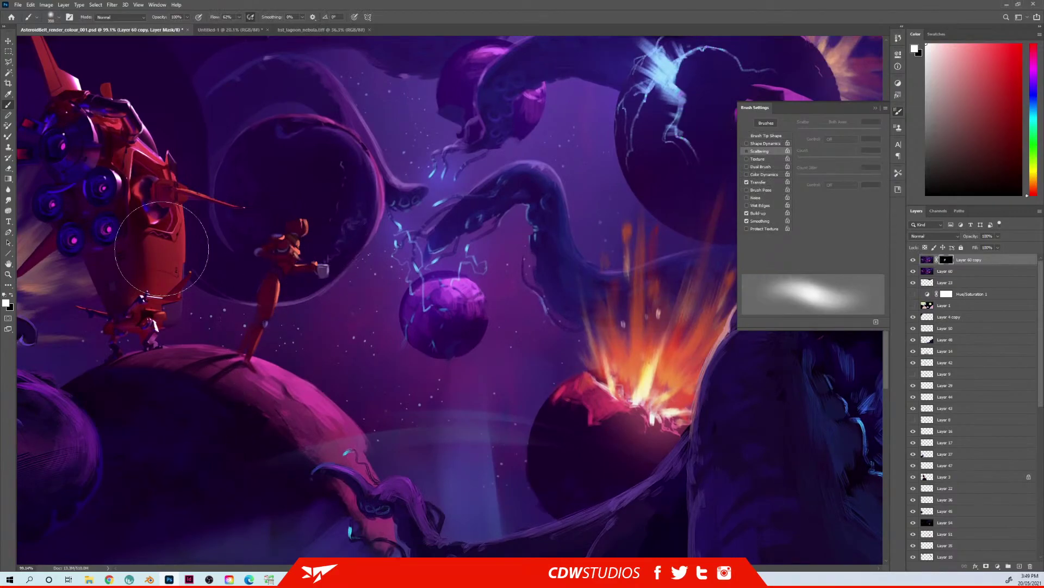
mouse_move(162, 249)
mouse_down()
mouse_move(345, 163)
mouse_move(338, 155)
mouse_move(434, 255)
mouse_up()
mouse_move(479, 231)
mouse_down()
mouse_move(487, 276)
mouse_move(521, 209)
mouse_up()
drag(496, 99, 475, 219)
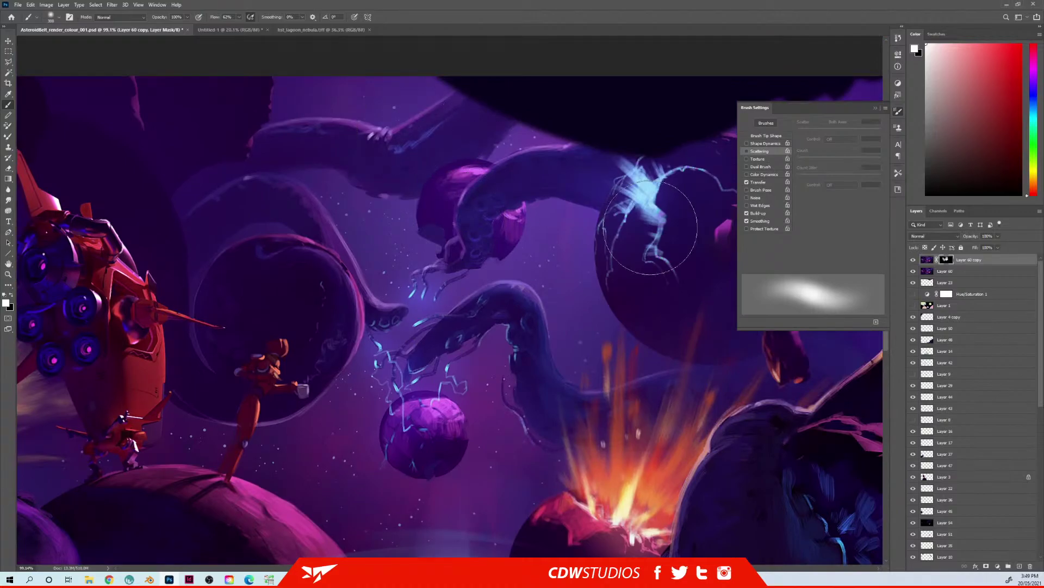
Step: Continue painting white on the mask to reveal sharpening around the eruption, the lower tentacle and the foreground tentacle
scroll(599, 327, down, 5)
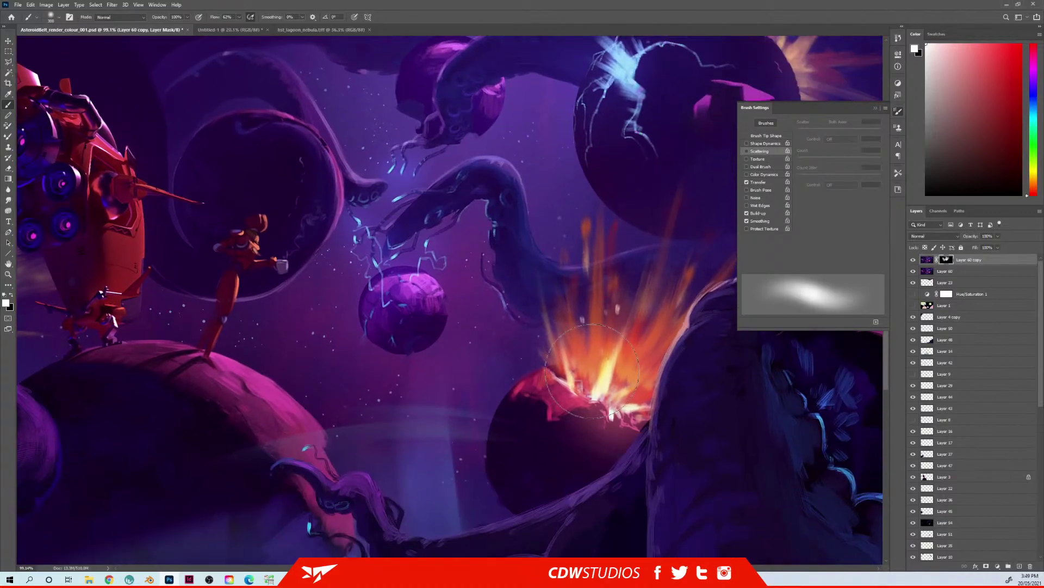
drag(344, 481, 422, 328)
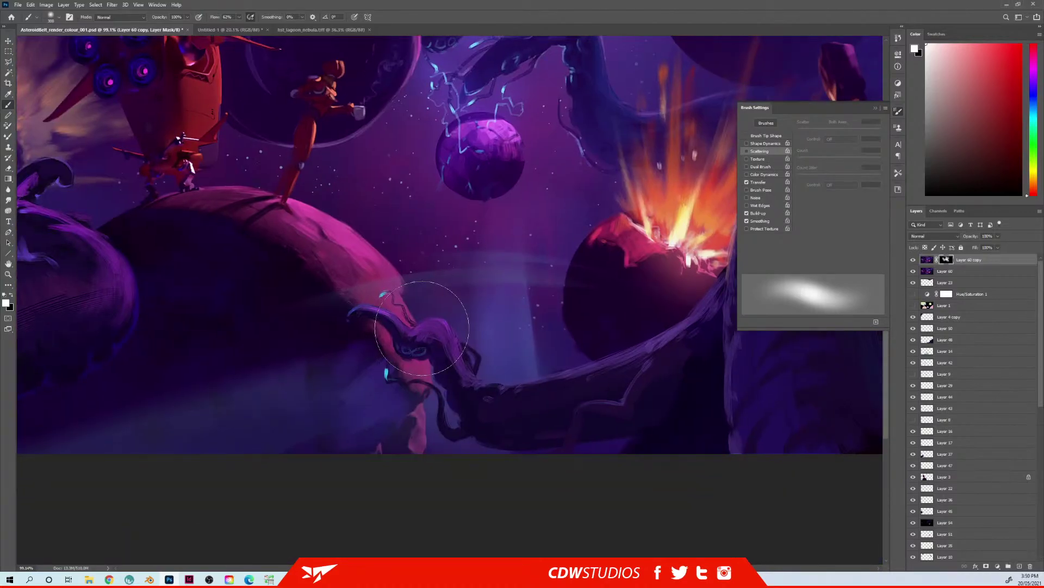
drag(200, 250, 471, 321)
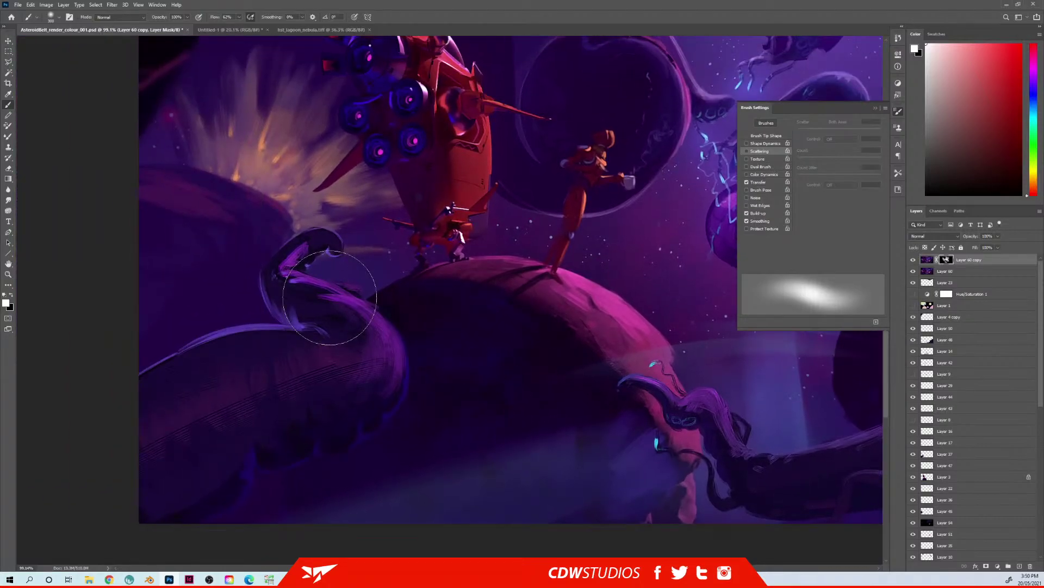
drag(572, 309, 531, 317)
drag(577, 291, 469, 303)
key(b)
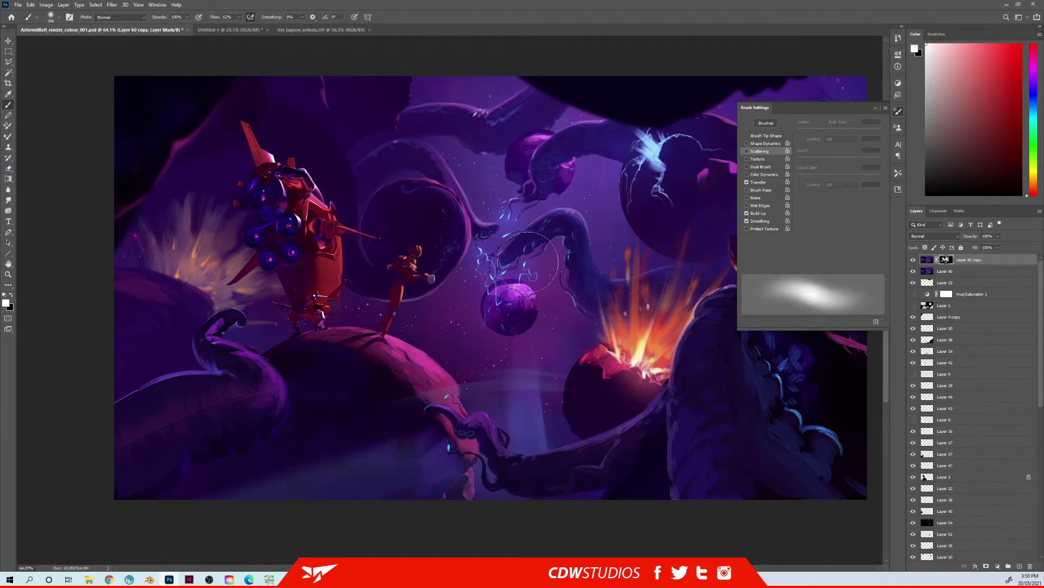
Step: Review the whole painting and stamp all visible layers into a new merged layer at the top of the stack
key(ctrl+space)
drag(528, 367, 373, 308)
key(space)
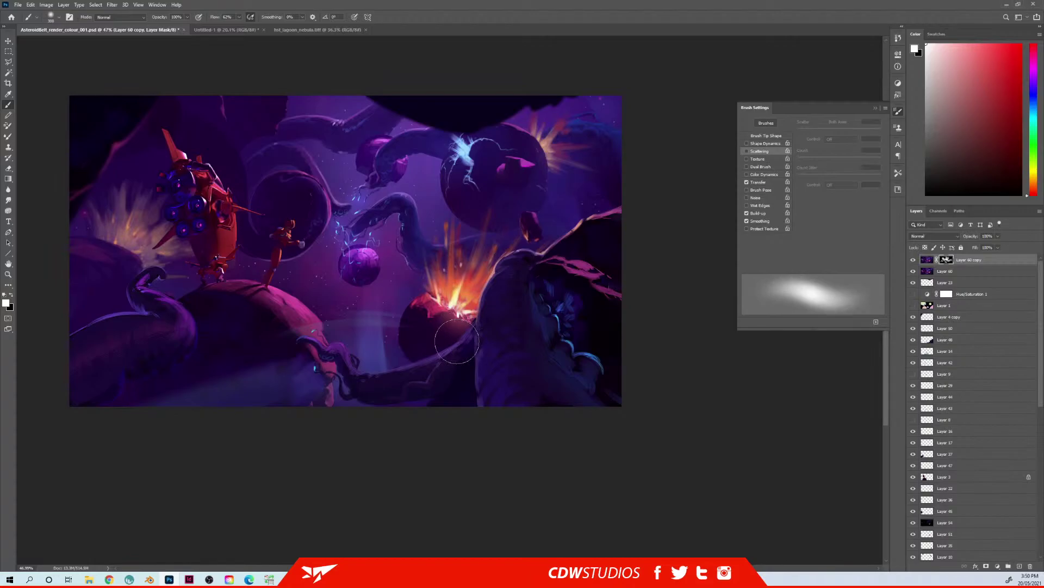
key(space)
mouse_move(293, 327)
mouse_down()
mouse_move(336, 345)
mouse_move(350, 337)
mouse_up()
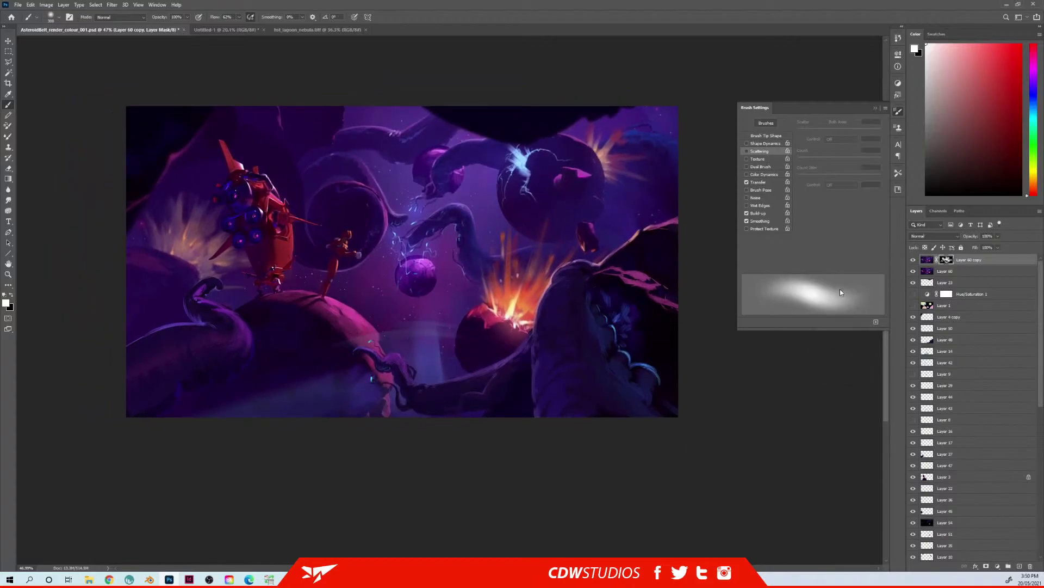
key(ctrl)
key(ctrl+alt+shift+e)
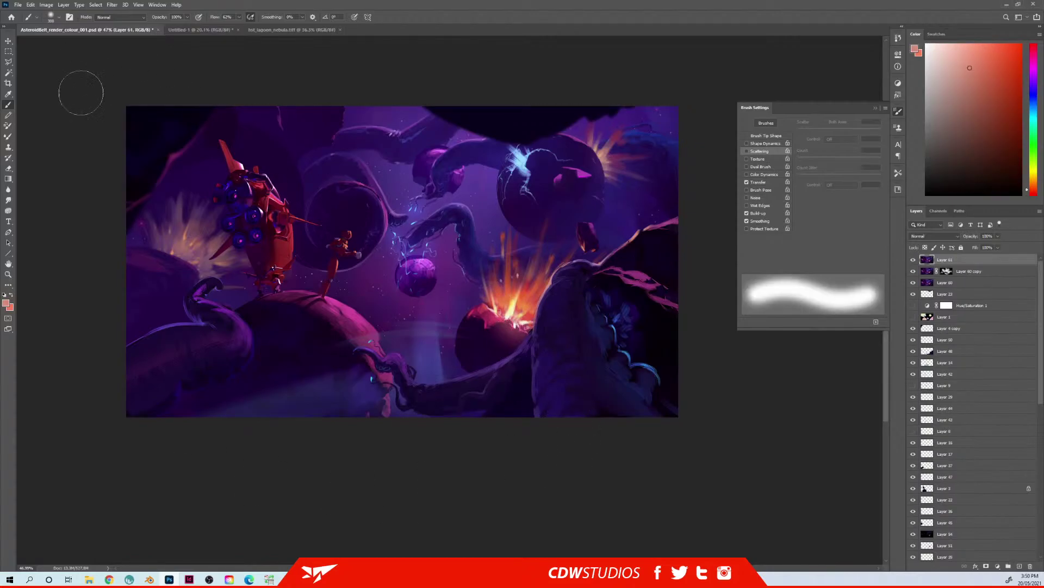
Step: Try the automatic tone, contrast and color corrections on the new merged layer
click(47, 5)
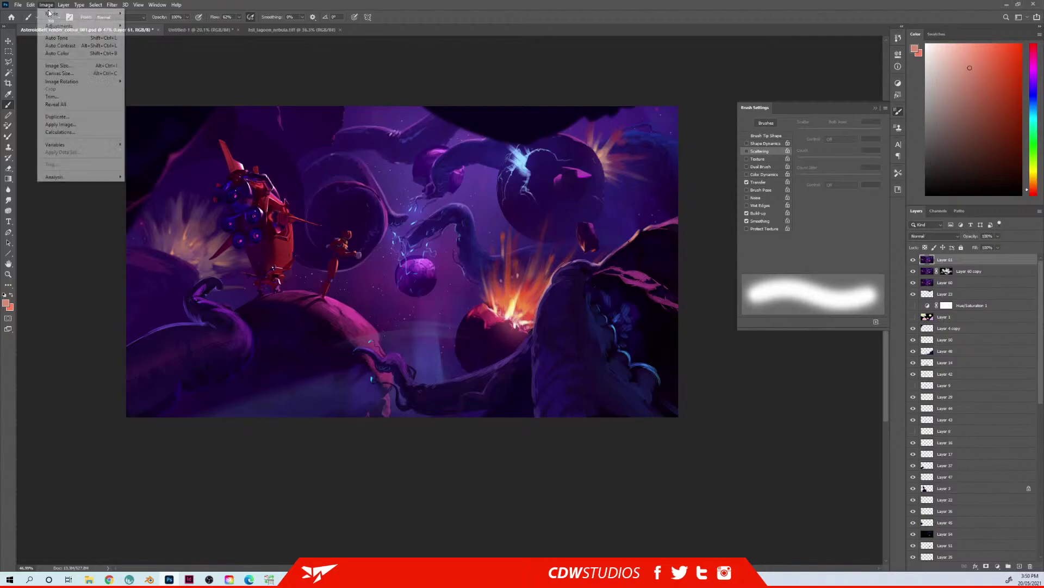
click(56, 39)
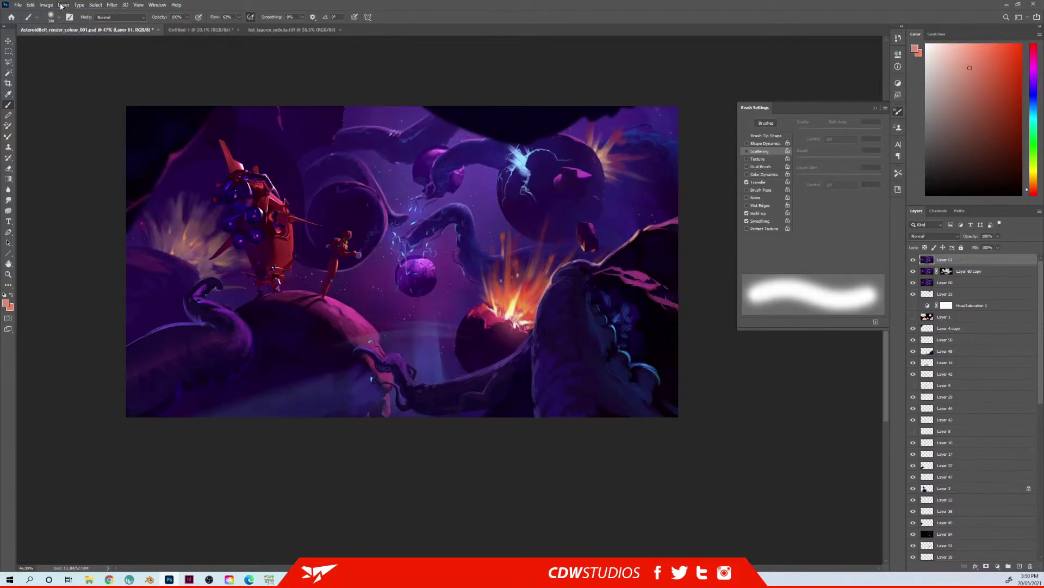
click(46, 6)
click(56, 46)
click(46, 5)
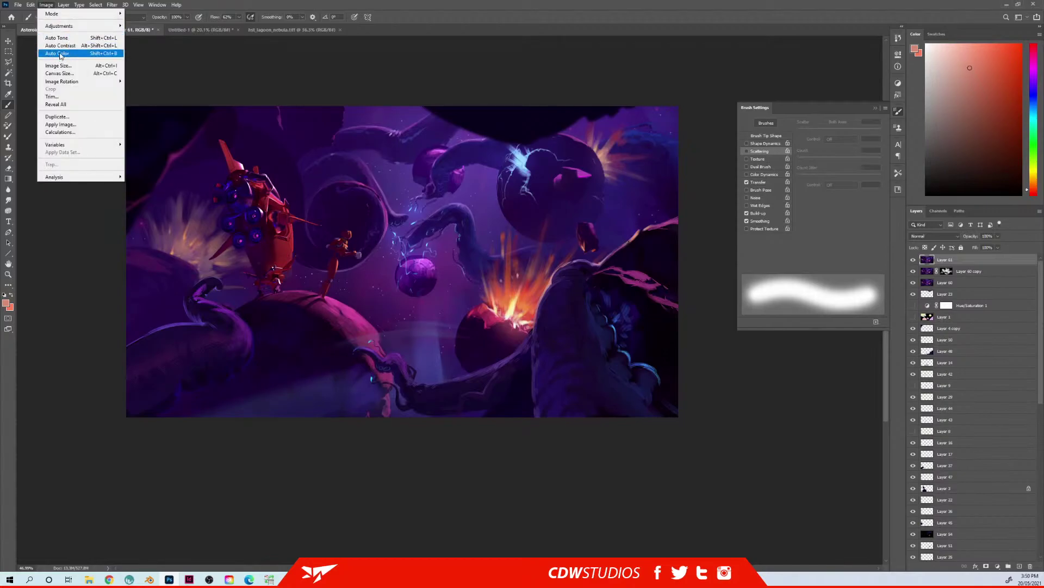
click(60, 54)
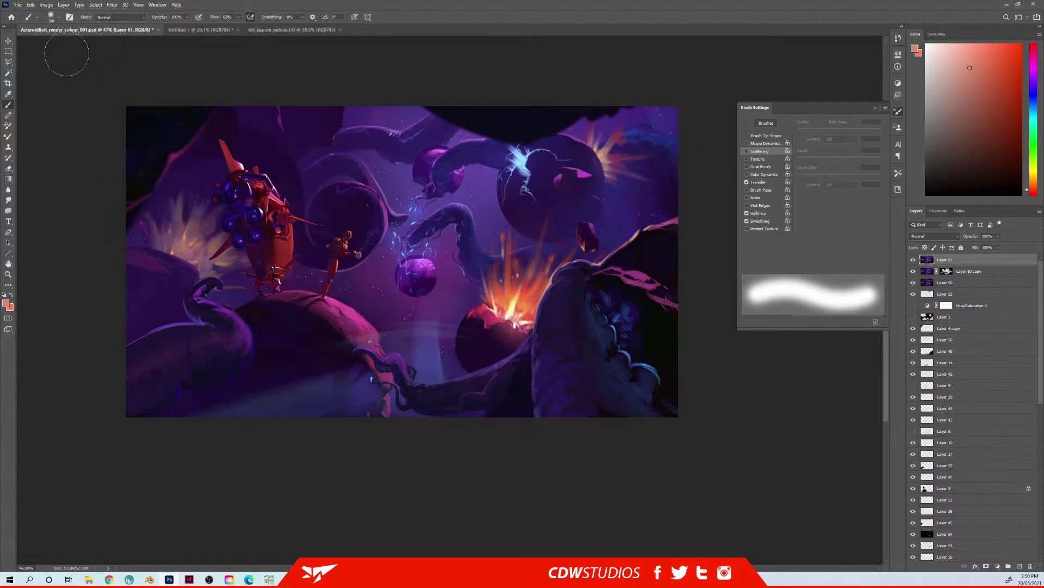
Step: Try Auto Contrast again on the merged layer
click(45, 5)
click(60, 46)
click(47, 6)
click(60, 45)
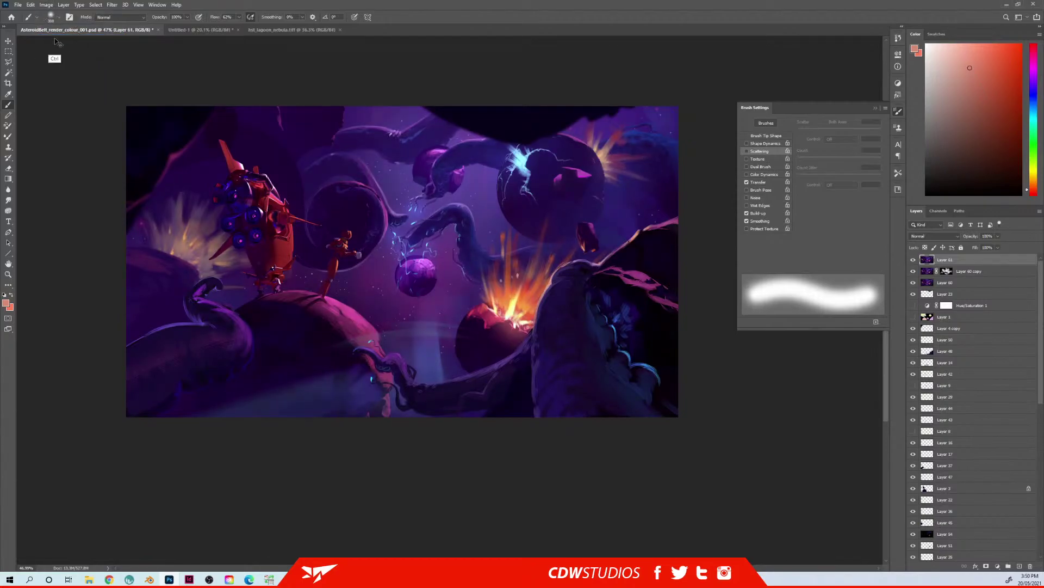
Step: Apply the automatic tone correction to the merged painting layer
click(46, 6)
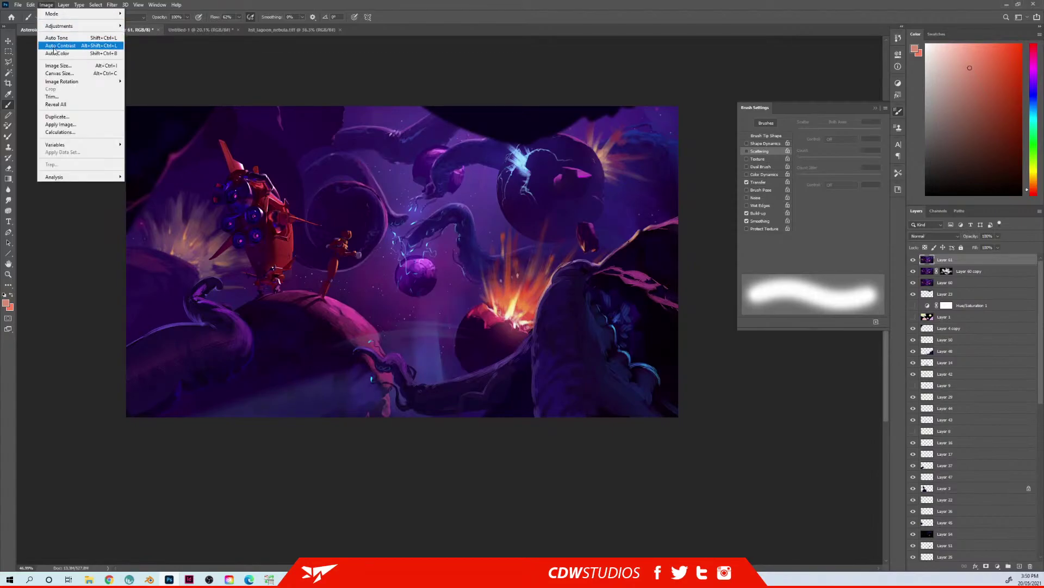
click(56, 38)
mouse_move(458, 334)
mouse_down()
mouse_move(467, 299)
mouse_move(460, 337)
mouse_up()
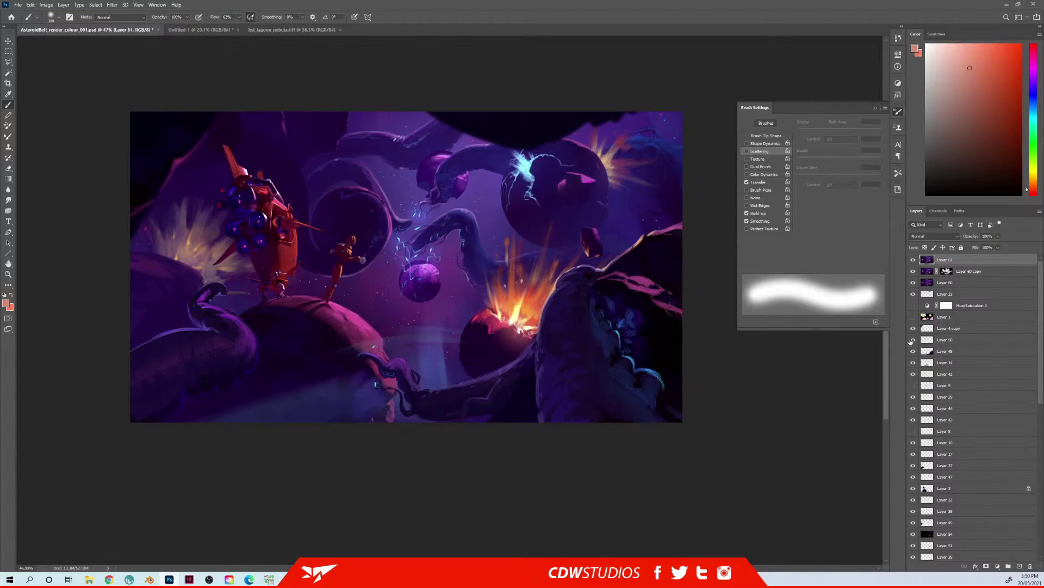
Step: Add a Selective Color adjustment layer above the merged layer and fine-tune the ink balance of the neutral tones
click(998, 567)
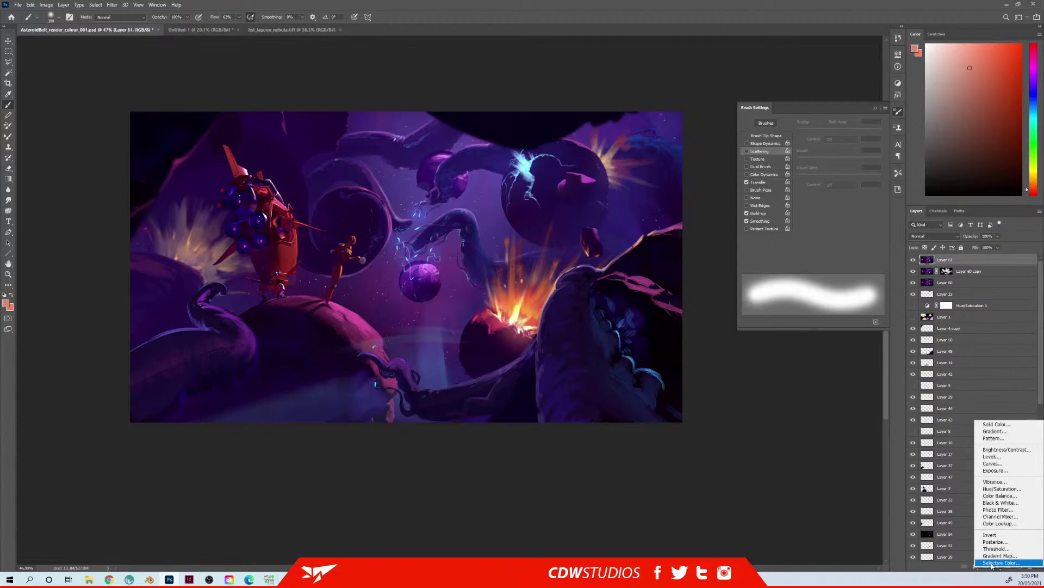
click(992, 564)
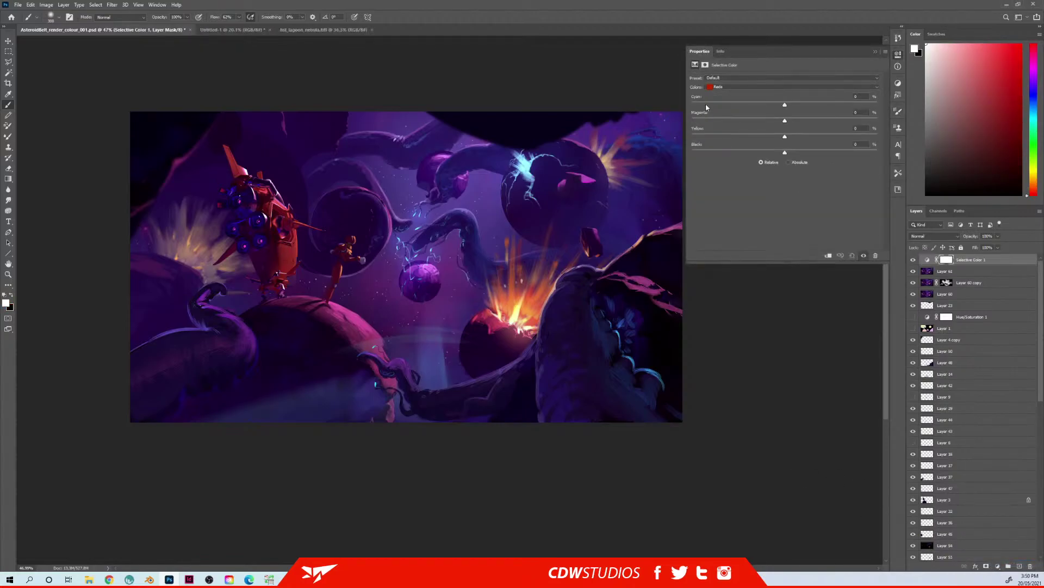
click(733, 88)
click(737, 138)
drag(778, 140, 784, 140)
mouse_move(785, 110)
mouse_down()
mouse_move(798, 109)
mouse_move(772, 123)
mouse_move(787, 123)
mouse_up()
Step: In the Selective Color adjustment, slightly lower cyan and black and slightly raise yellow for the Blacks
click(770, 89)
click(767, 144)
drag(785, 154, 775, 123)
mouse_move(786, 106)
mouse_down()
mouse_move(804, 105)
mouse_move(779, 110)
mouse_up()
Step: Compare the painting with and without the Selective Color adjustment and examine the result up close
click(914, 265)
click(913, 265)
click(914, 266)
click(914, 267)
click(913, 262)
click(913, 263)
scroll(446, 287, up, 3)
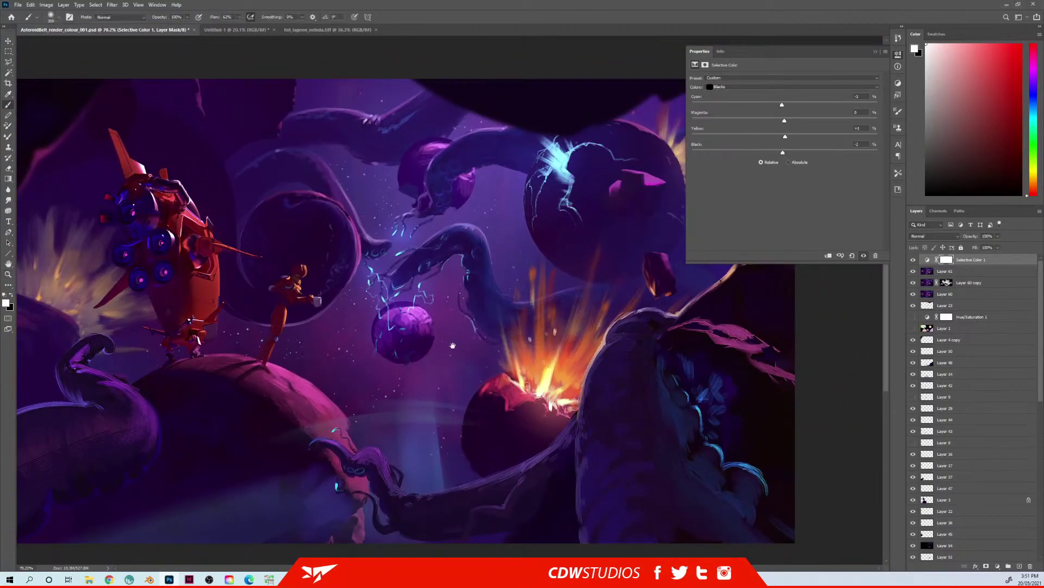
drag(455, 343, 530, 296)
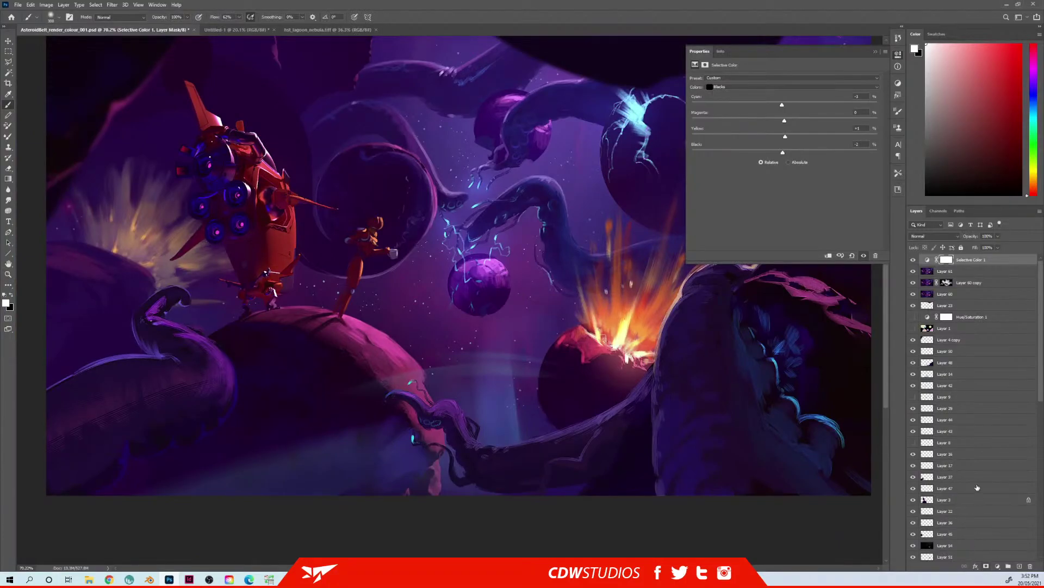
Step: Create a new Soft Light layer filled with neutral 50% gray at the top of the stack
key(ctrl+shift+n)
click(503, 210)
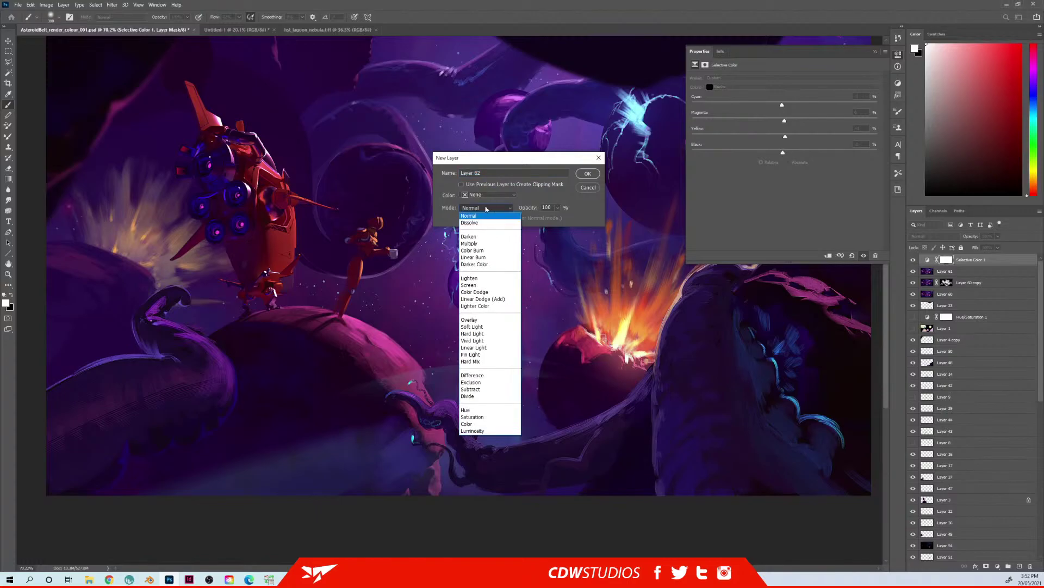
click(490, 327)
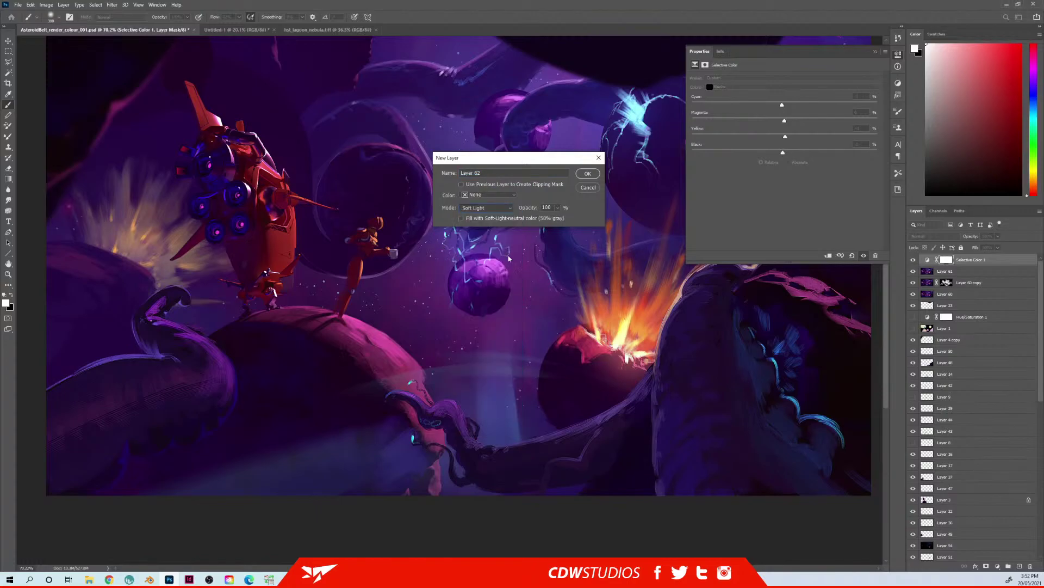
click(587, 174)
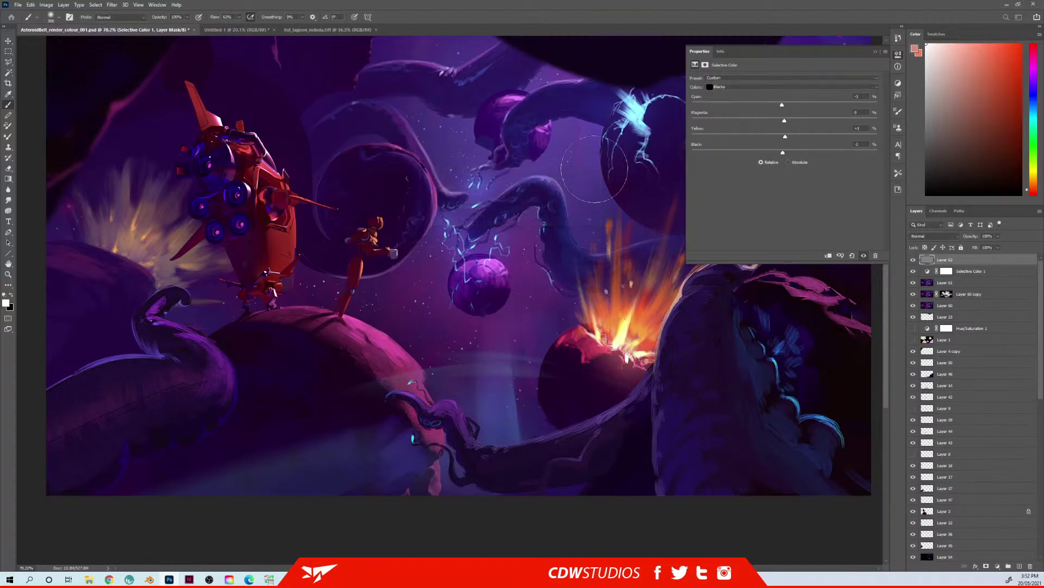
Step: Apply Add Noise to the gray layer with an amount of 36.21% and Uniform distribution
click(113, 5)
mouse_move(175, 120)
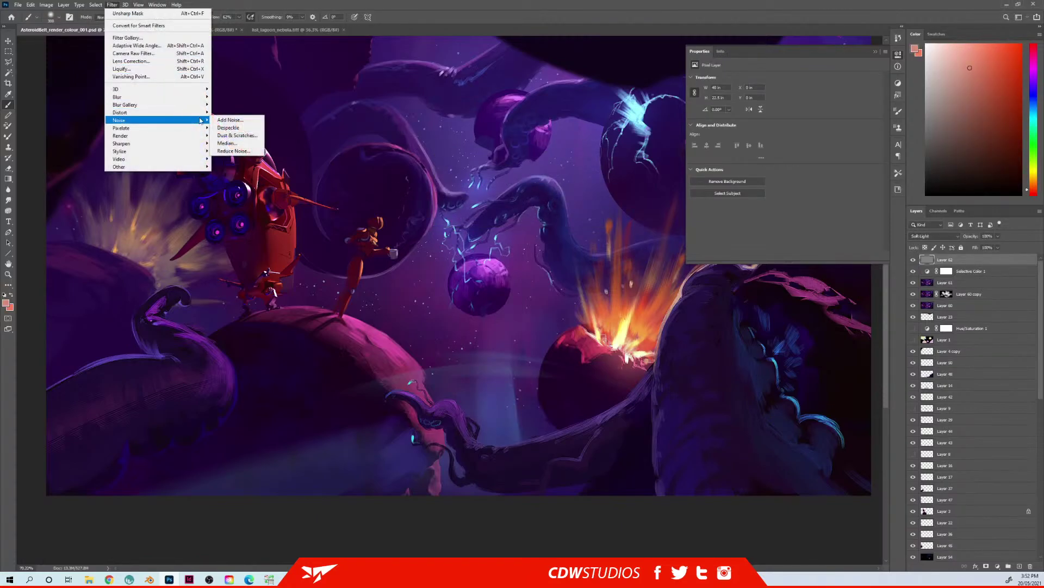
click(236, 120)
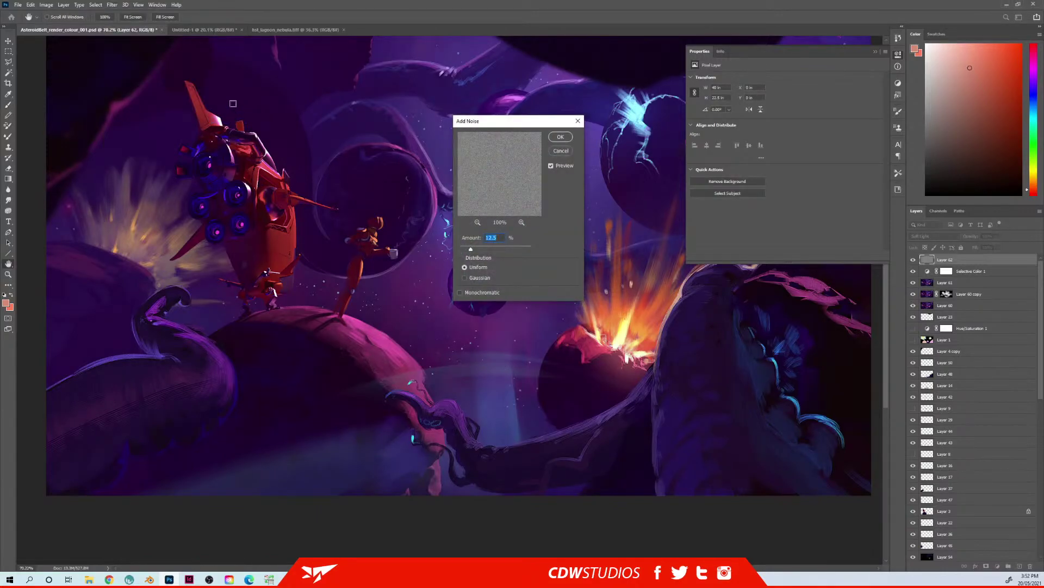
drag(471, 251, 486, 251)
drag(512, 125, 452, 139)
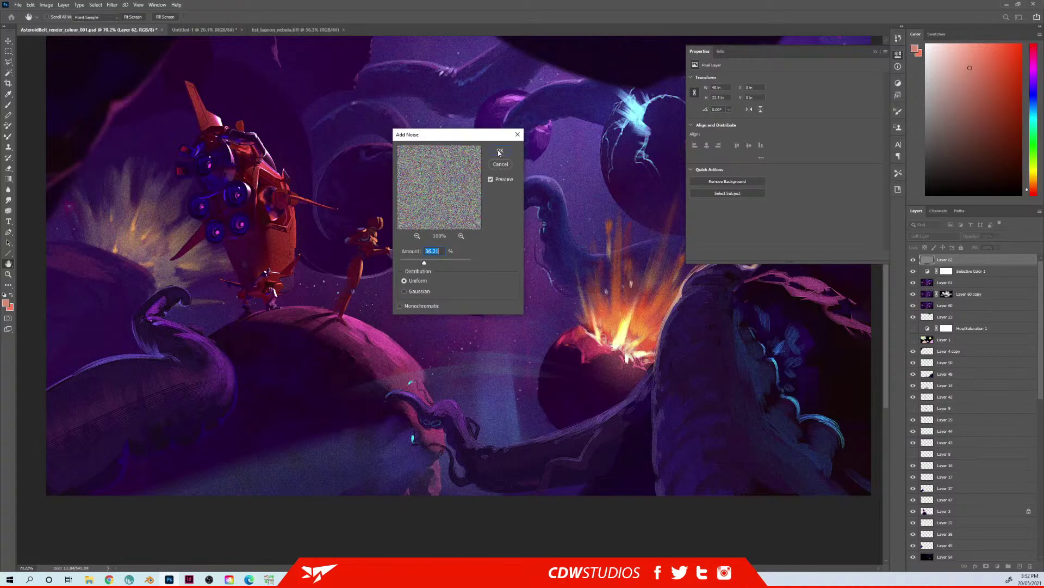
click(500, 150)
key(b)
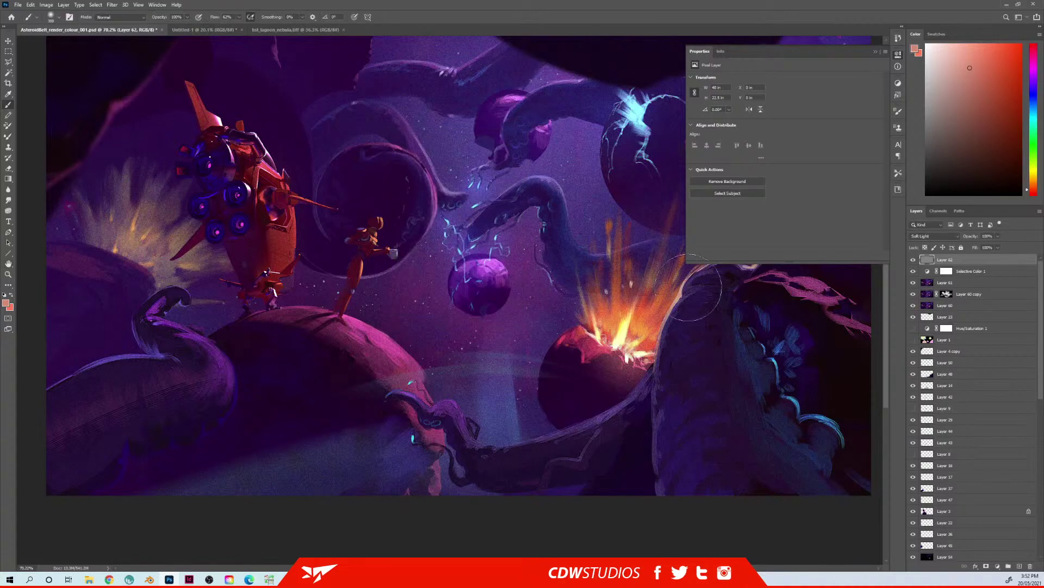
Step: Scale the noise layer up beyond the canvas edges to make the grain coarser
key(z)
drag(470, 376, 425, 378)
key(ctrl+t)
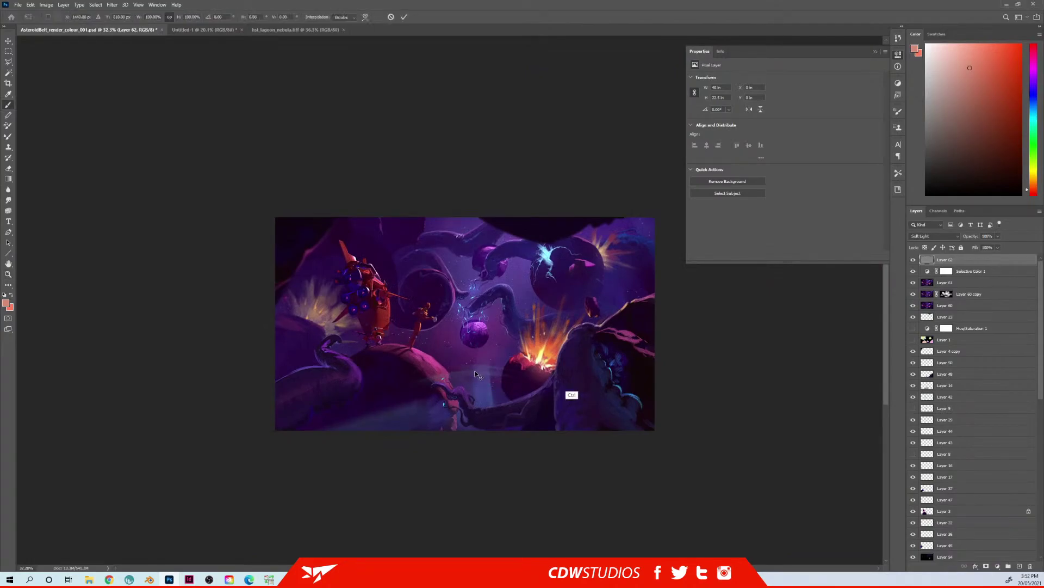
drag(656, 431, 742, 490)
key(Return)
Step: Lower the opacity of the Soft Light noise layer to make the grain subtle
key(b)
mouse_move(481, 304)
mouse_down()
mouse_move(467, 252)
mouse_move(514, 255)
mouse_up()
key(z)
key(b)
drag(786, 320, 699, 279)
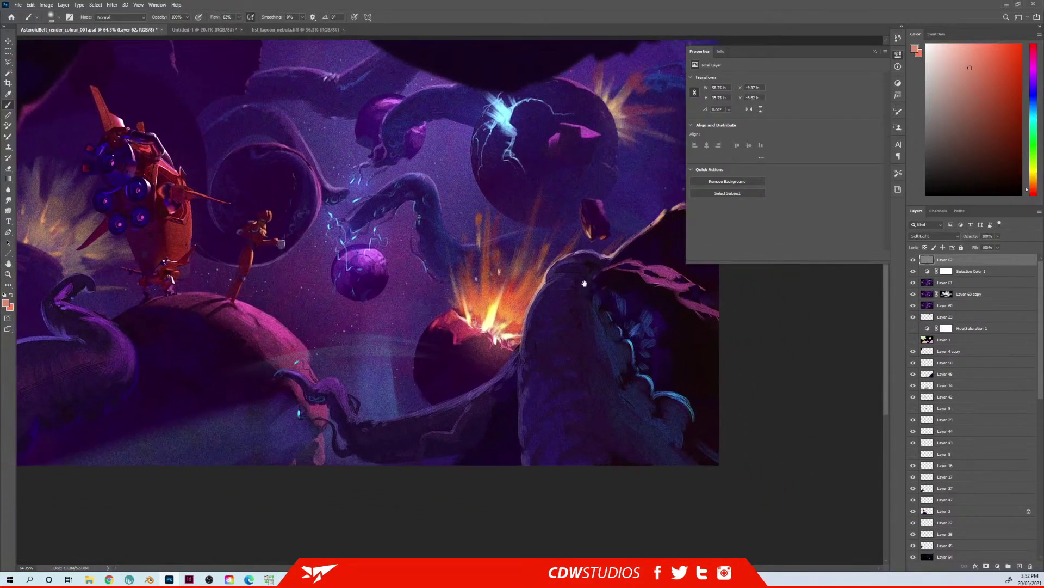
drag(981, 238, 966, 240)
Step: Compare the painting with and without the noise layer, both up close and as a whole
mouse_move(364, 201)
mouse_down()
mouse_move(398, 272)
mouse_move(429, 265)
mouse_move(413, 265)
mouse_up()
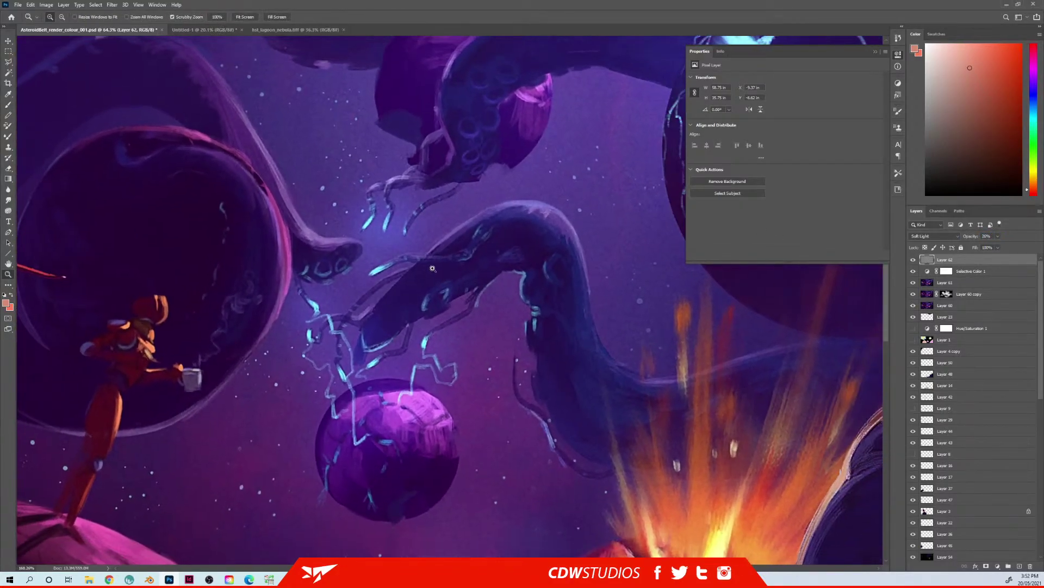
click(913, 260)
click(914, 260)
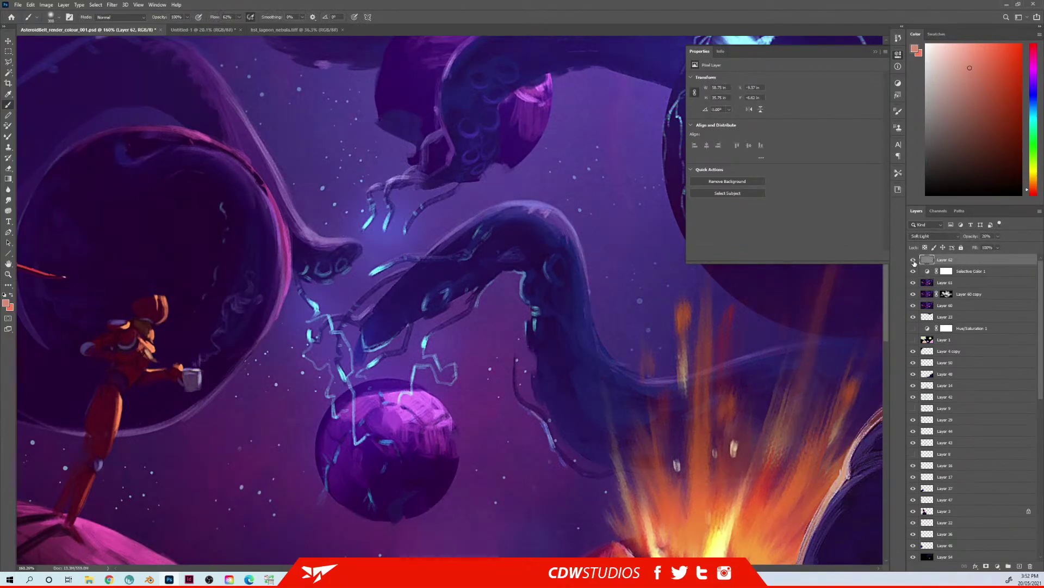
mouse_move(408, 321)
mouse_down()
mouse_move(390, 333)
mouse_move(392, 304)
mouse_move(440, 310)
mouse_move(483, 277)
mouse_up()
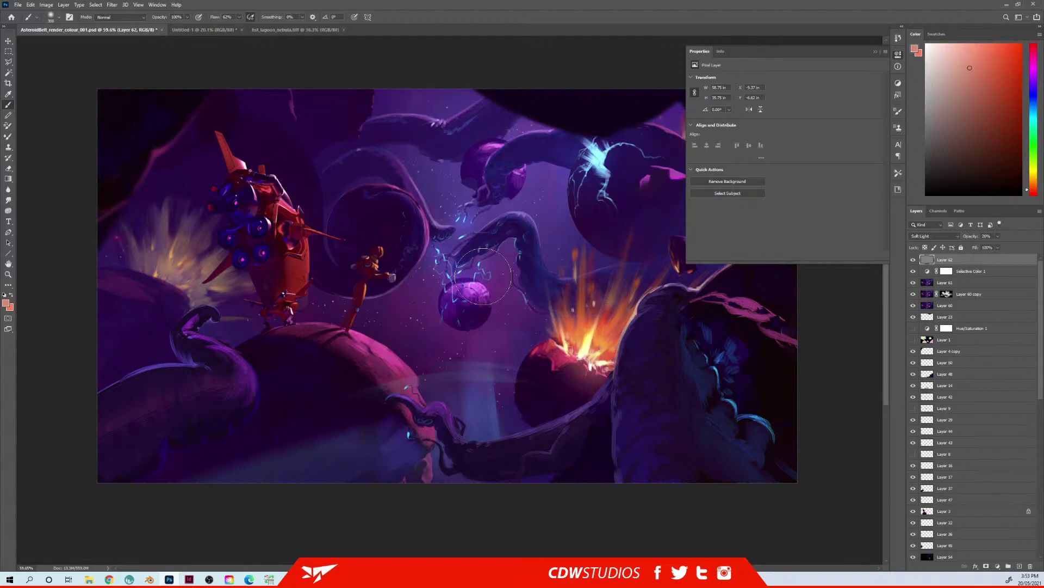
mouse_move(557, 404)
mouse_down()
mouse_move(513, 357)
mouse_move(568, 406)
mouse_up()
Step: Create a new normal layer above the noise layer and choose the Q Pen brush for signing
key(ctrl+shift+n)
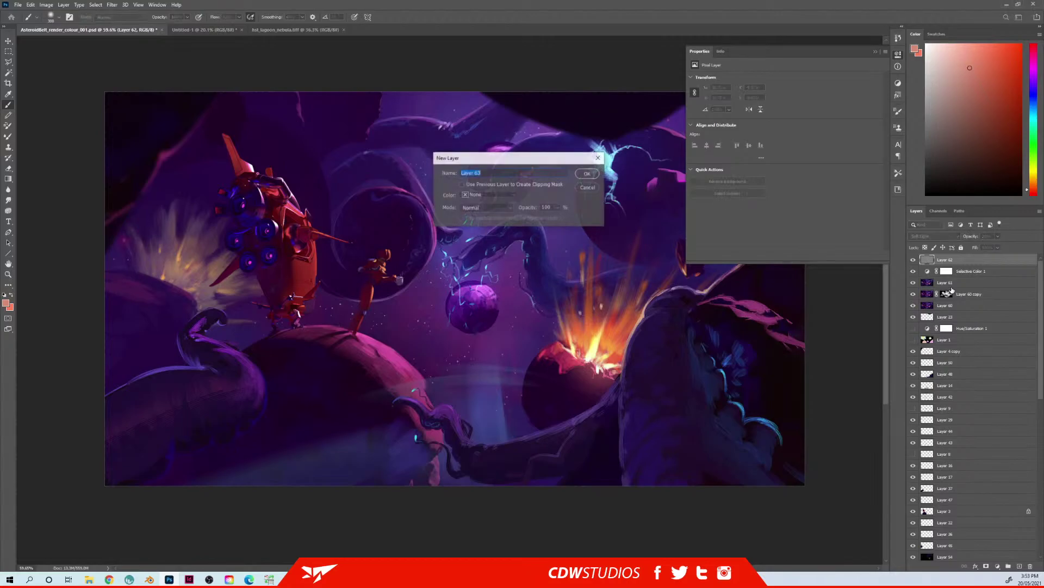
key(Return)
right_click(444, 211)
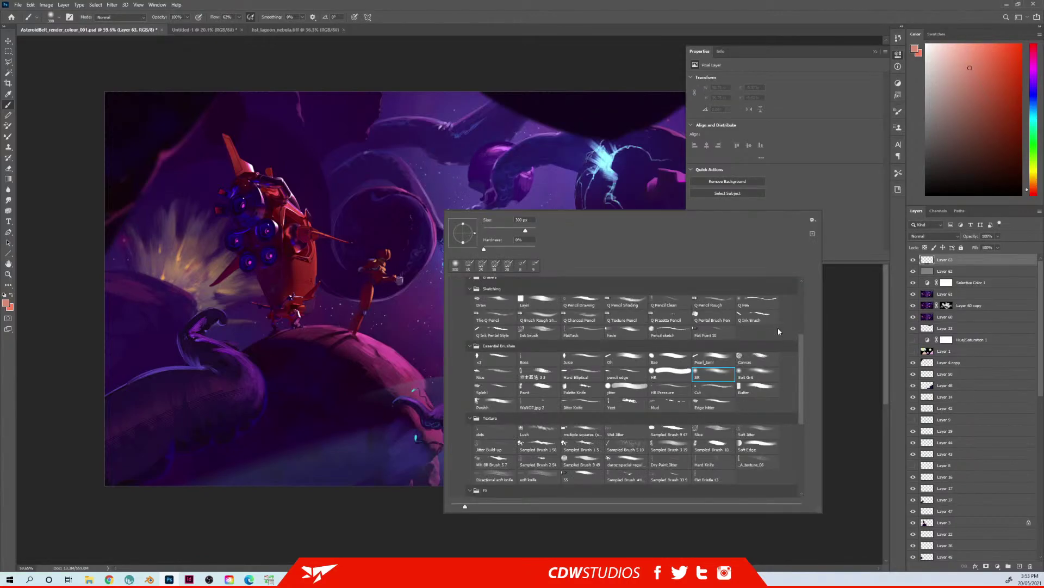
click(759, 301)
click(855, 318)
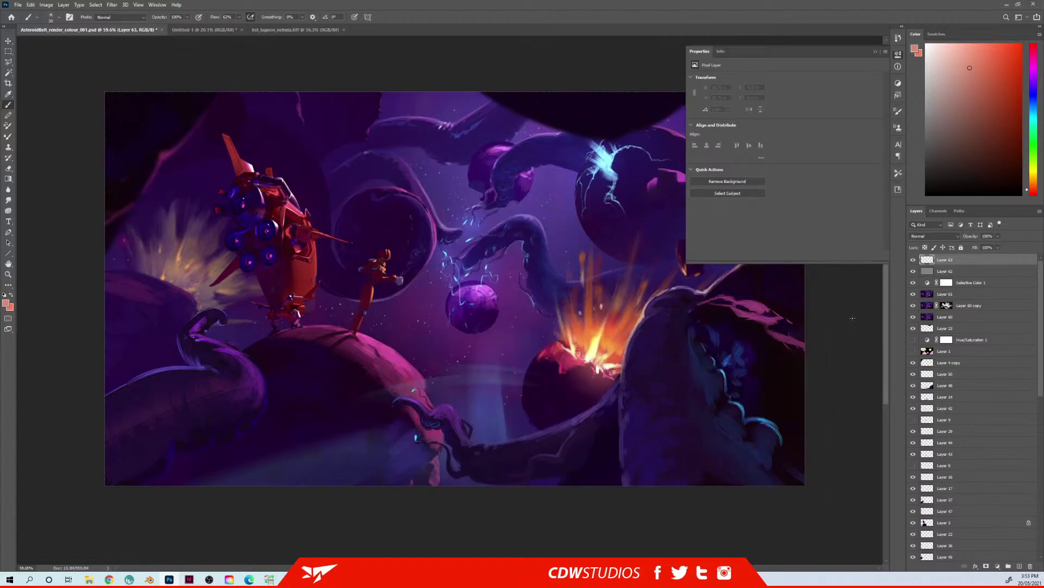
Step: Sample orange from the eruption and handwrite the artist's signature near the canvas's lower edge on the foreground tentacle
alt+click(607, 338)
drag(640, 397, 265, 131)
mouse_move(265, 131)
mouse_down()
mouse_move(481, 308)
mouse_move(474, 381)
mouse_up()
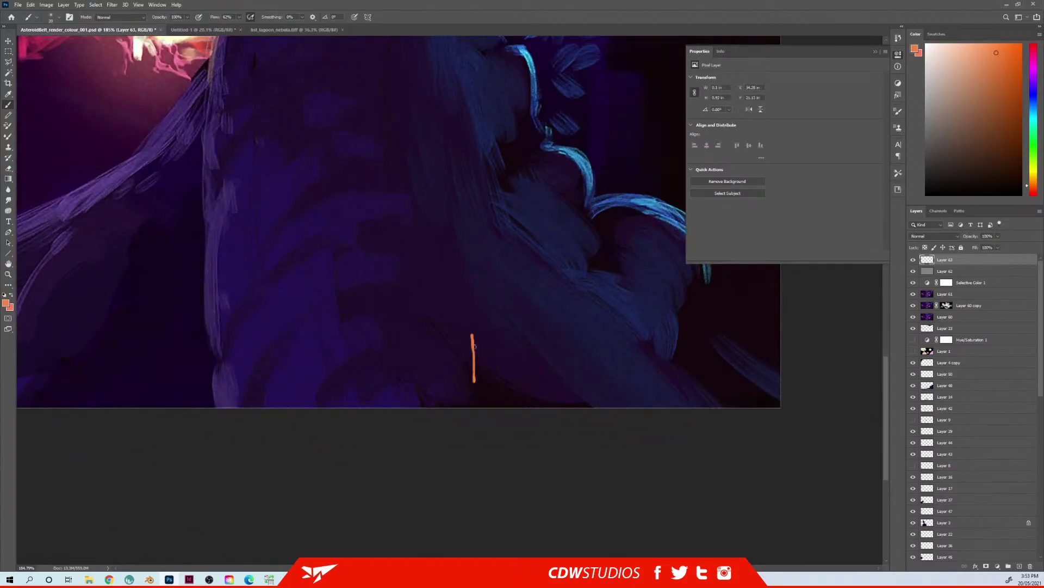
mouse_move(472, 336)
mouse_down()
mouse_move(496, 380)
mouse_move(514, 368)
mouse_up()
mouse_move(528, 348)
mouse_down()
mouse_move(520, 360)
mouse_move(536, 376)
mouse_up()
mouse_move(531, 350)
mouse_down()
mouse_move(552, 348)
mouse_move(559, 374)
mouse_move(584, 374)
mouse_up()
drag(631, 347, 535, 374)
Step: Move the signature horizontally toward the lower-right corner of the painting
key(ctrl+t)
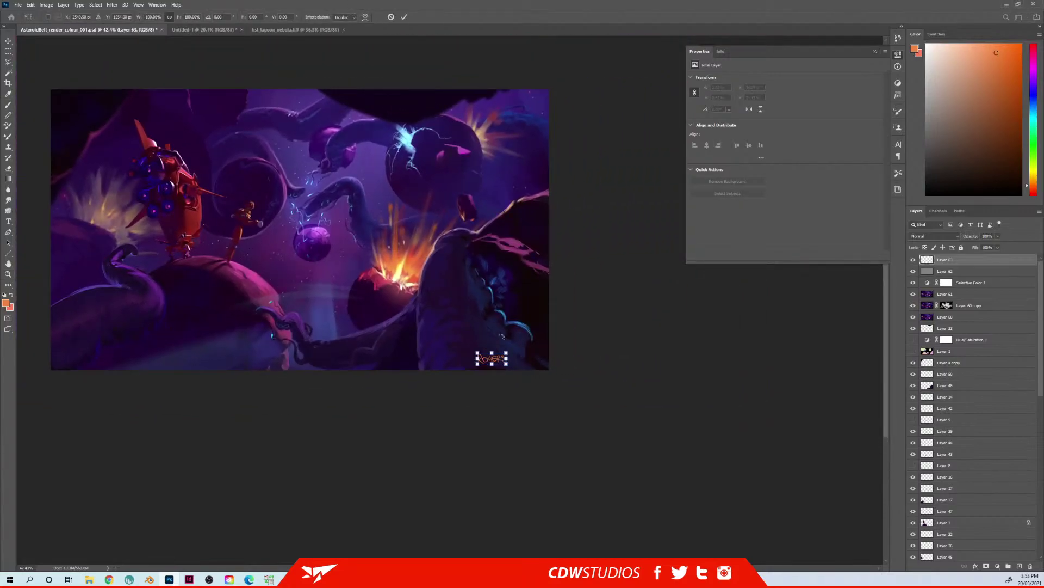
key(shift+Right)
key(shift+Right)
key(shift+Right)
key(shift+Right)
key(shift+Right)
key(shift+Right)
key(shift+Right)
key(shift+Right)
key(shift+Right)
key(shift+Right)
key(shift+Right)
key(shift+Right)
key(shift+Right)
key(shift+Right)
key(shift+Right)
key(shift+Right)
key(shift+Right)
key(shift+Right)
key(shift+Right)
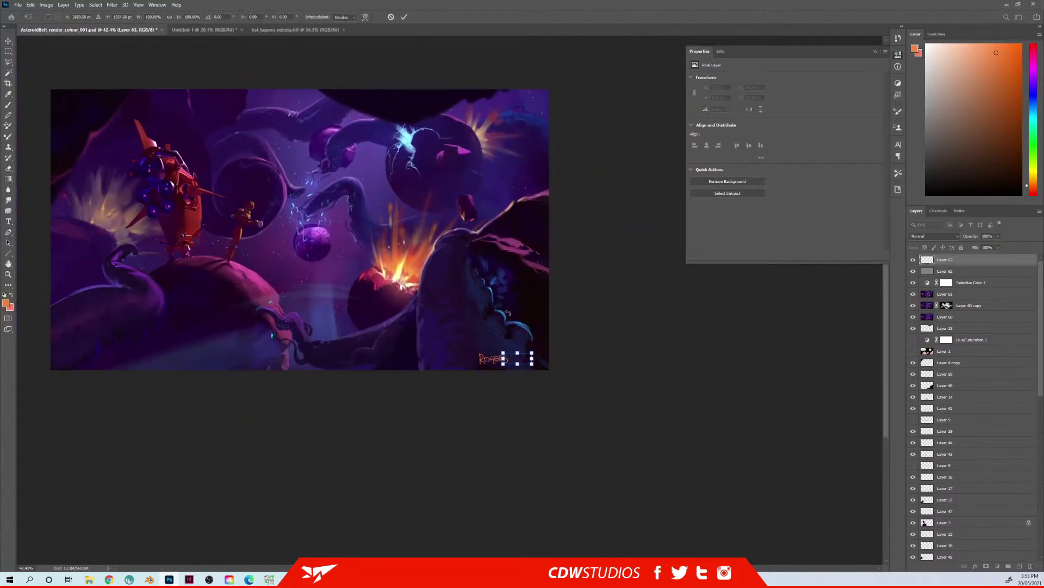
key(b)
Step: Lower the signature layer's opacity to blend it into the dark corner
drag(973, 236, 970, 241)
drag(340, 275, 428, 312)
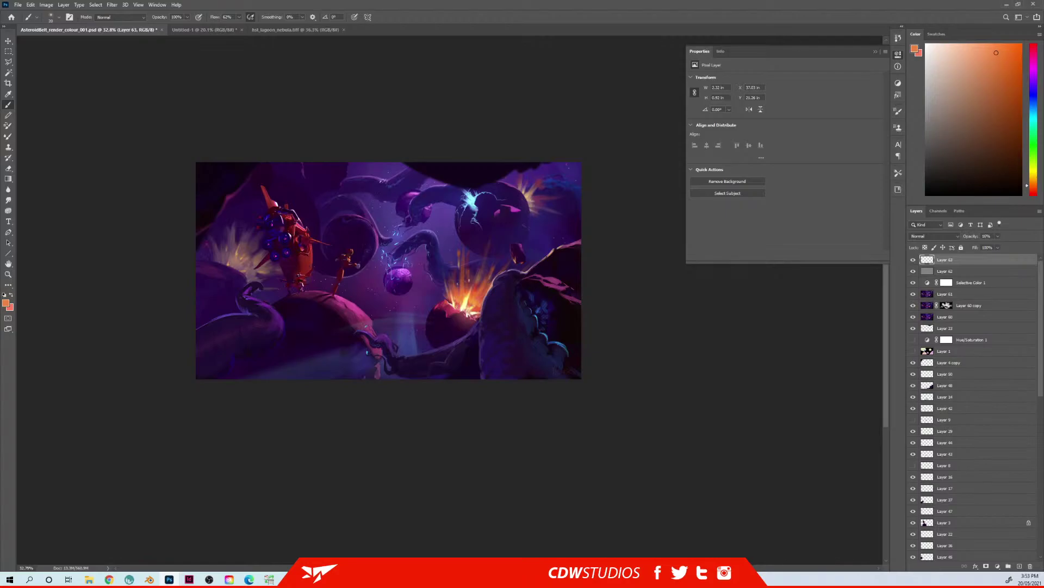
drag(384, 253, 384, 243)
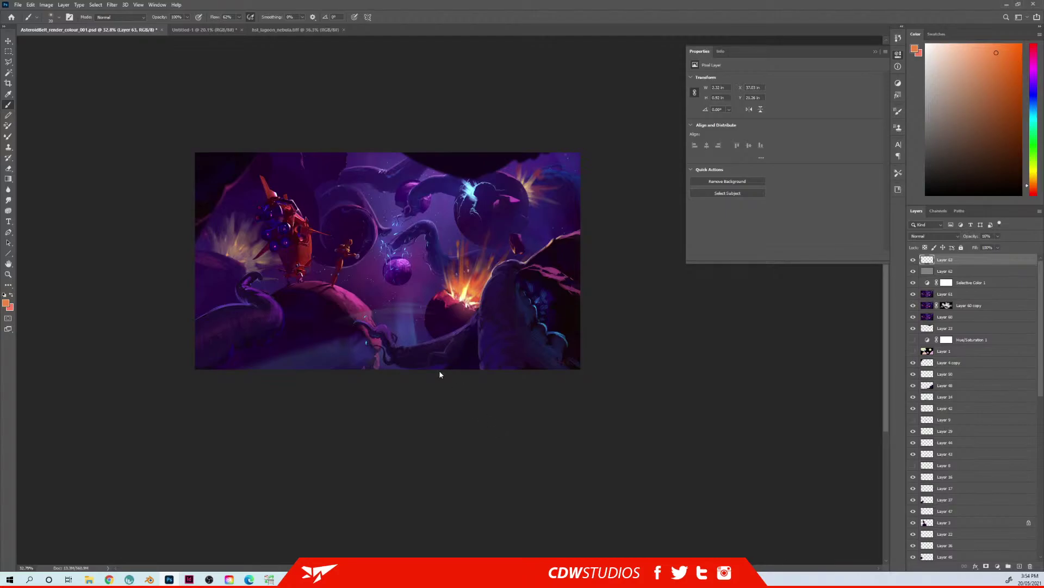
Step: Save the painting as a new Photoshop file named AsteroidBelt_render_colour_002
key(ctrl+shift+s)
click(264, 398)
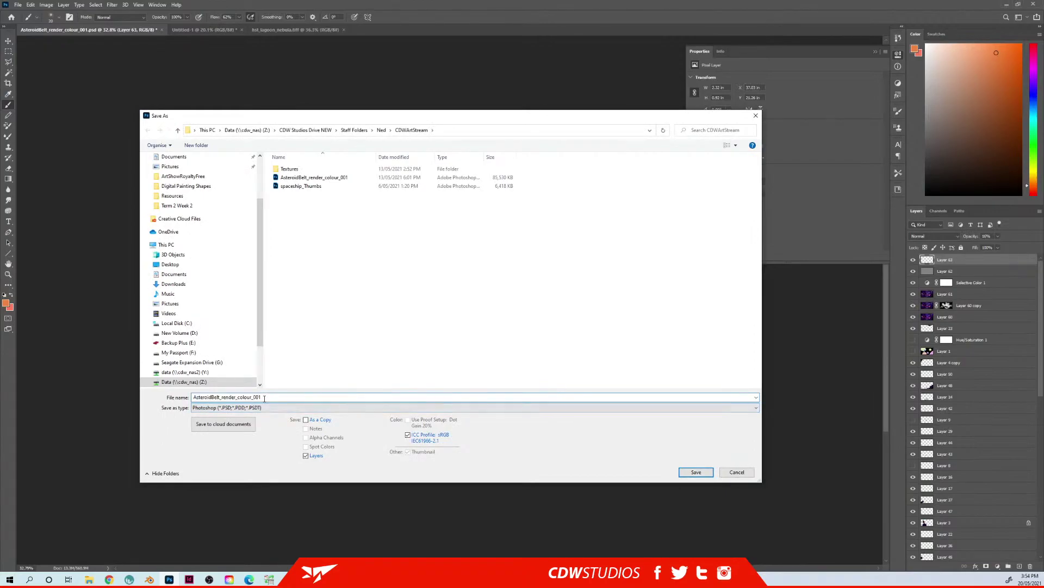
text(2)
key(Return)
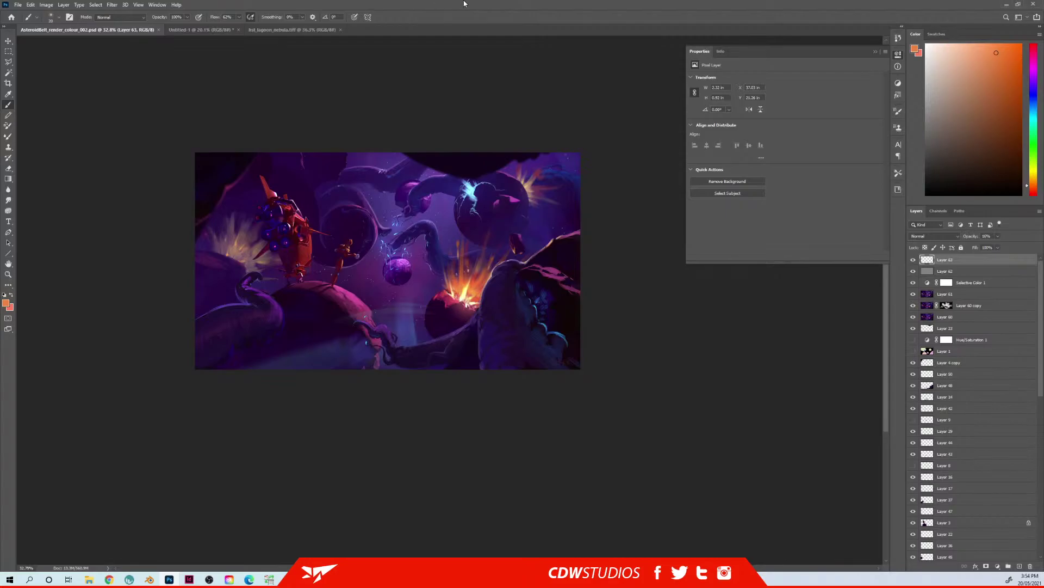
Step: Center the finished painting in the workspace and narrow the floating layer properties to clear space around it
drag(419, 235, 490, 248)
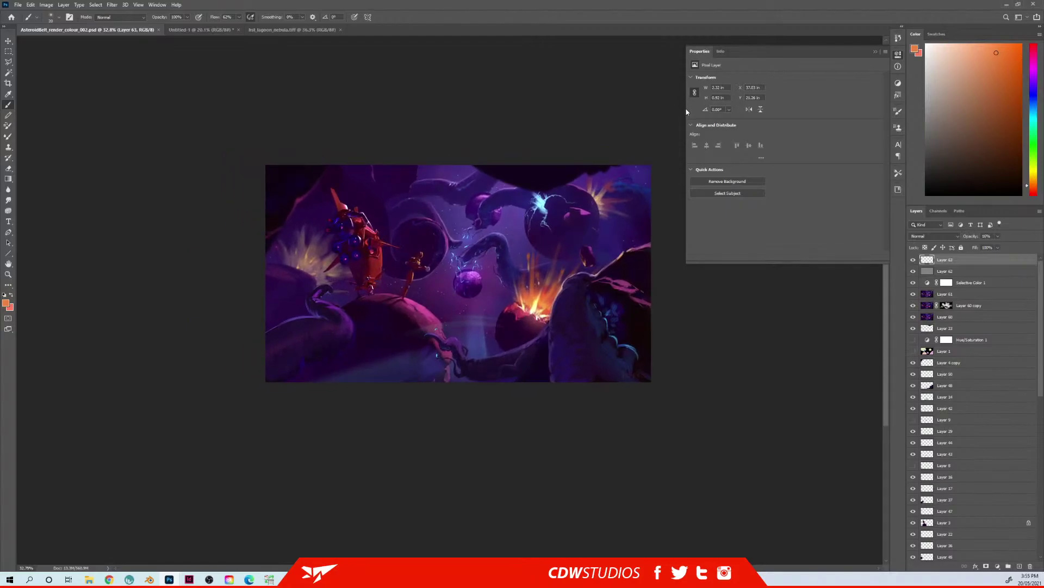
drag(686, 110, 788, 106)
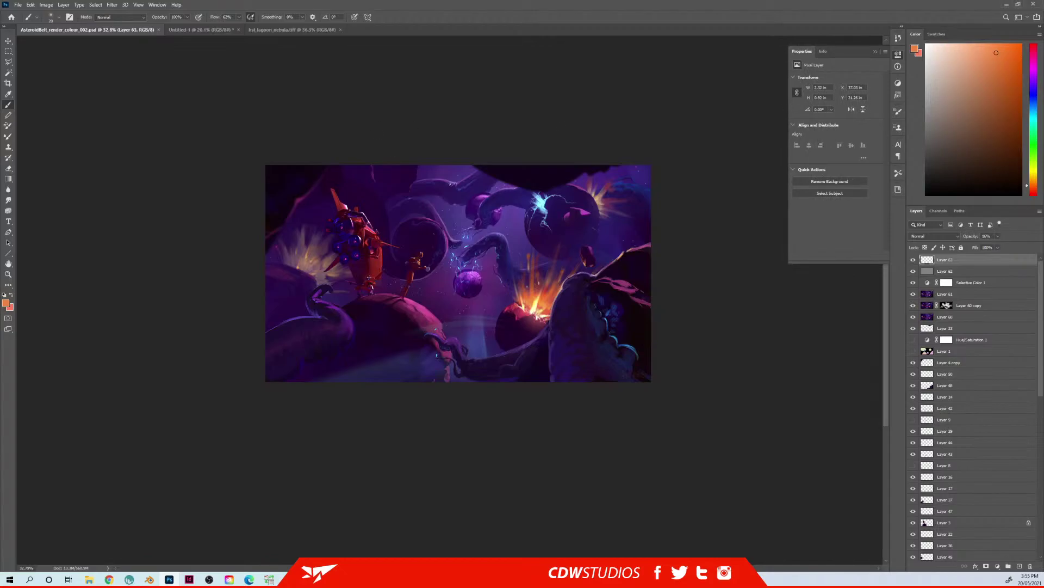